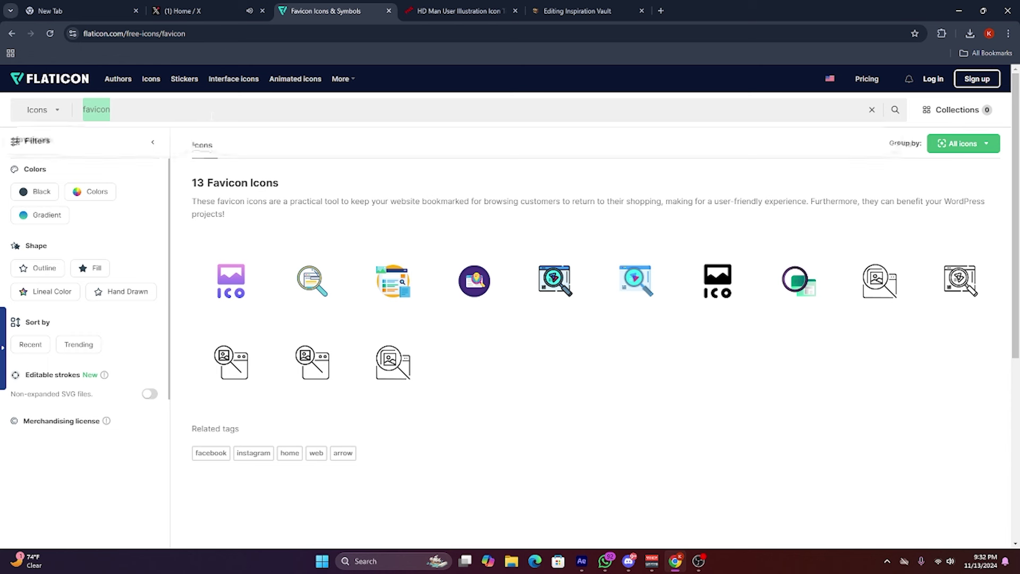
Enter PAINT in the Flaticon icon search.
text(PAI)
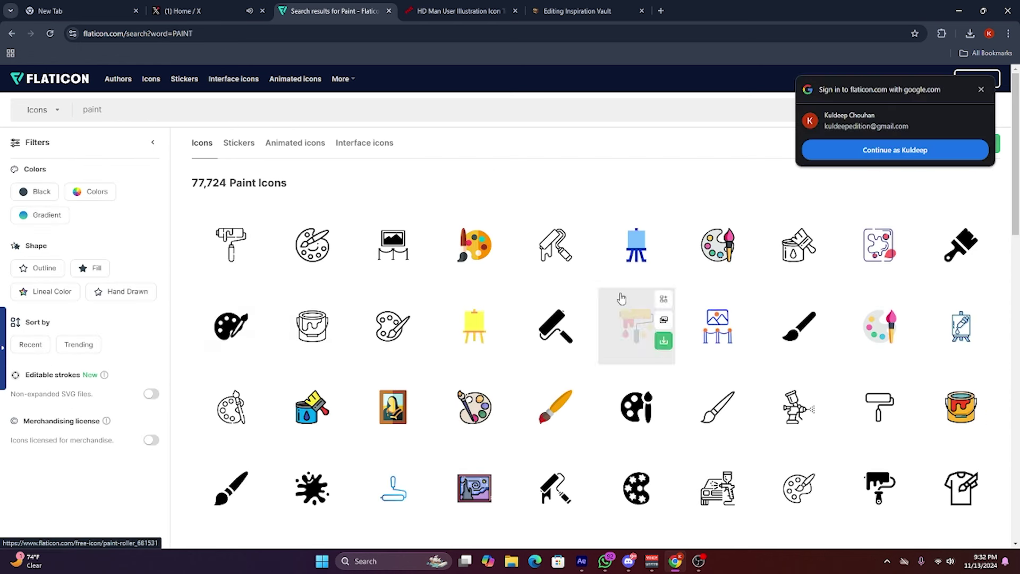
Browse the paint results and open the Varnish paint-bucket icon.
scroll(393, 321, down, 2)
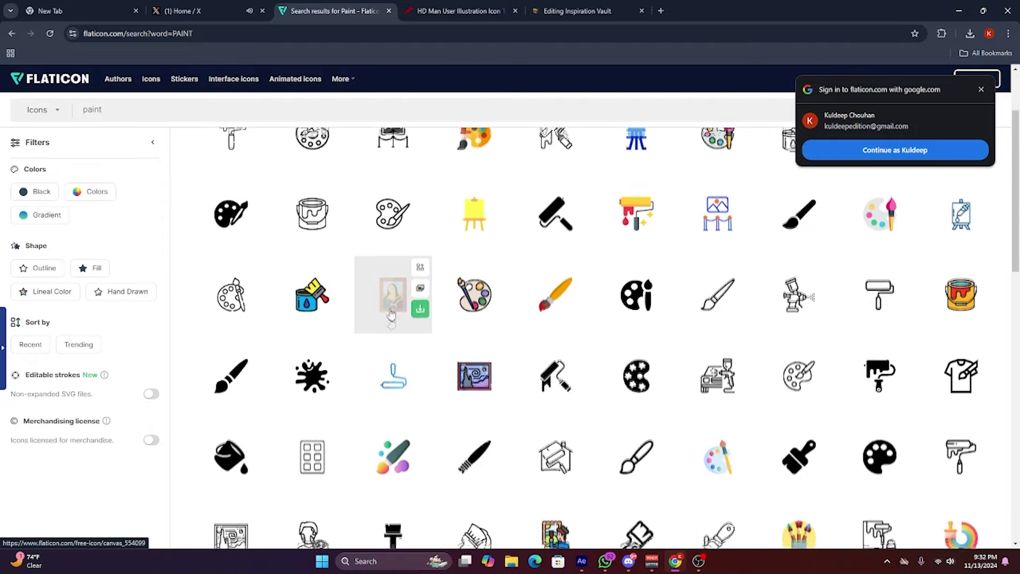
scroll(391, 318, down, 3)
scroll(391, 318, down, 3)
scroll(390, 318, up, 8)
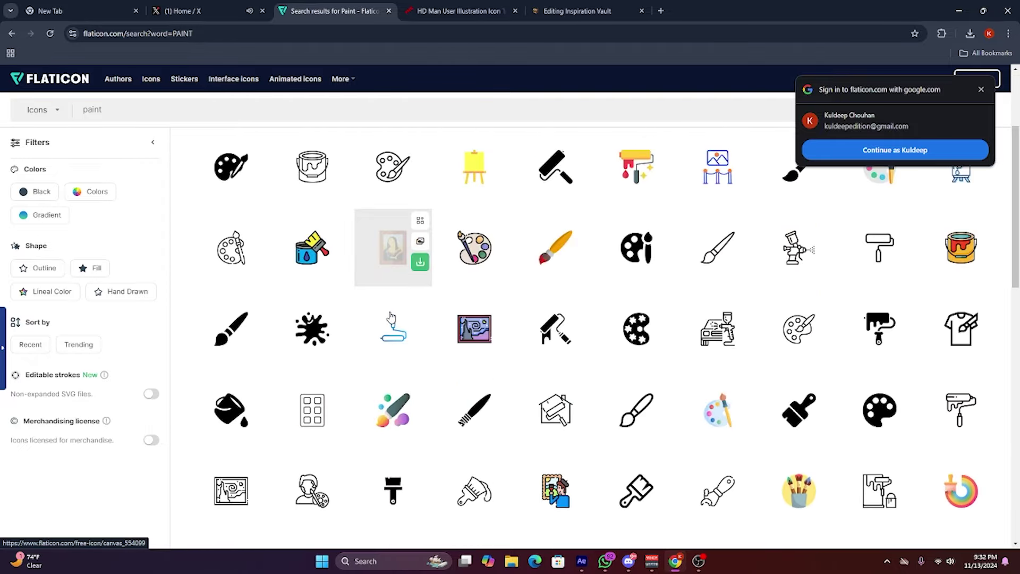
scroll(387, 339, down, 11)
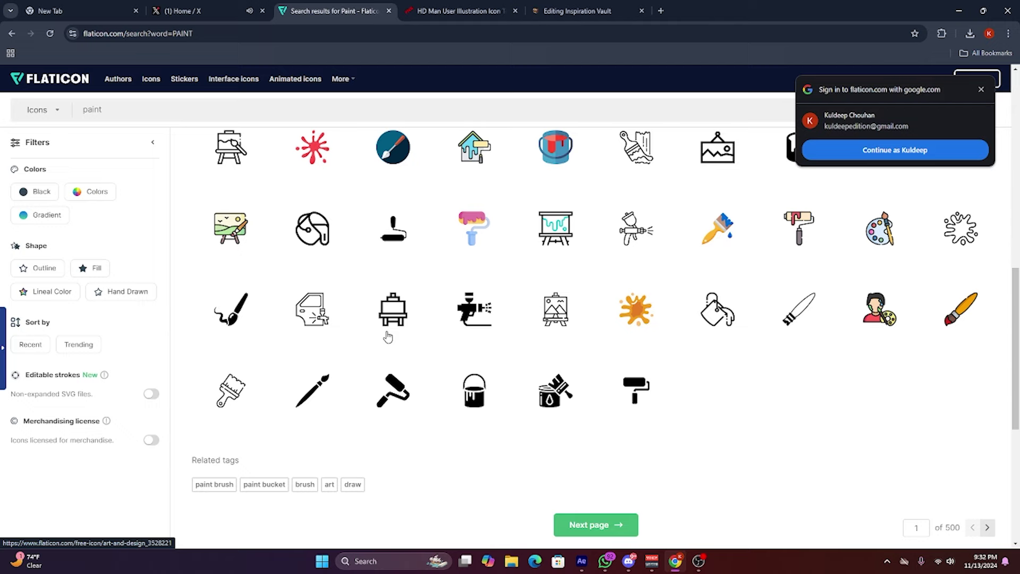
click(561, 393)
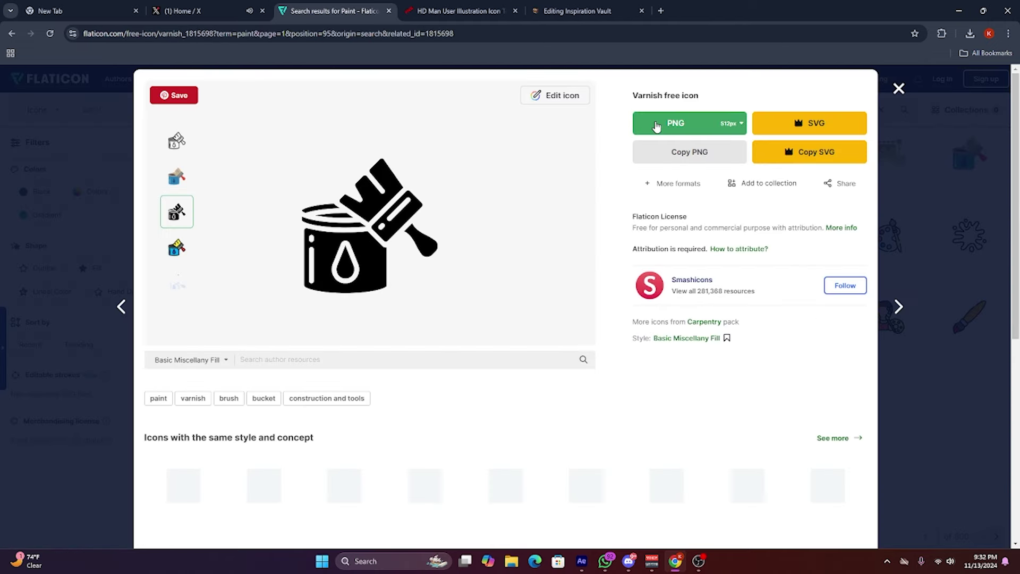
Download the flat-colour Varnish variant as a free PNG, varnish.png.
click(174, 175)
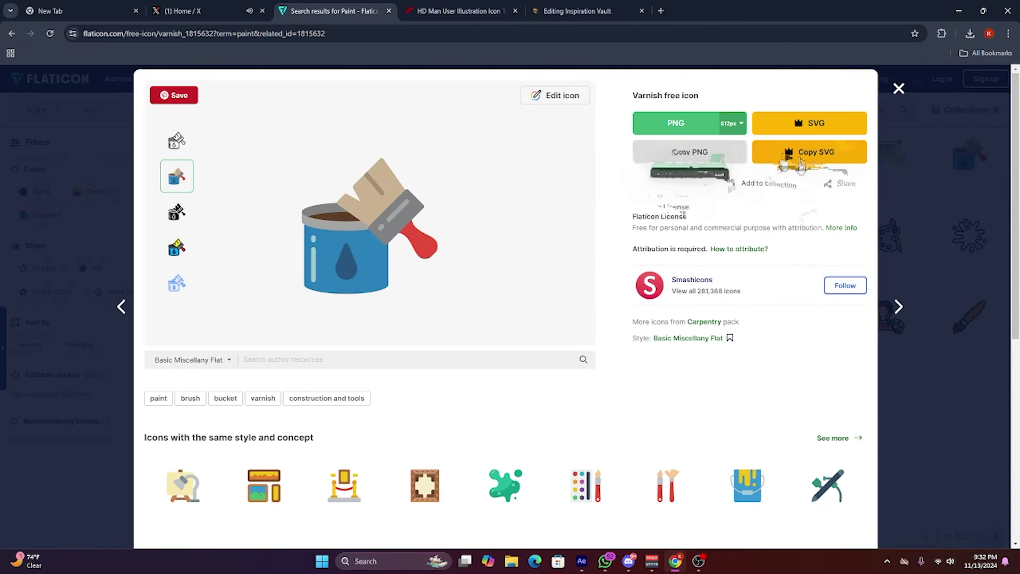
click(683, 125)
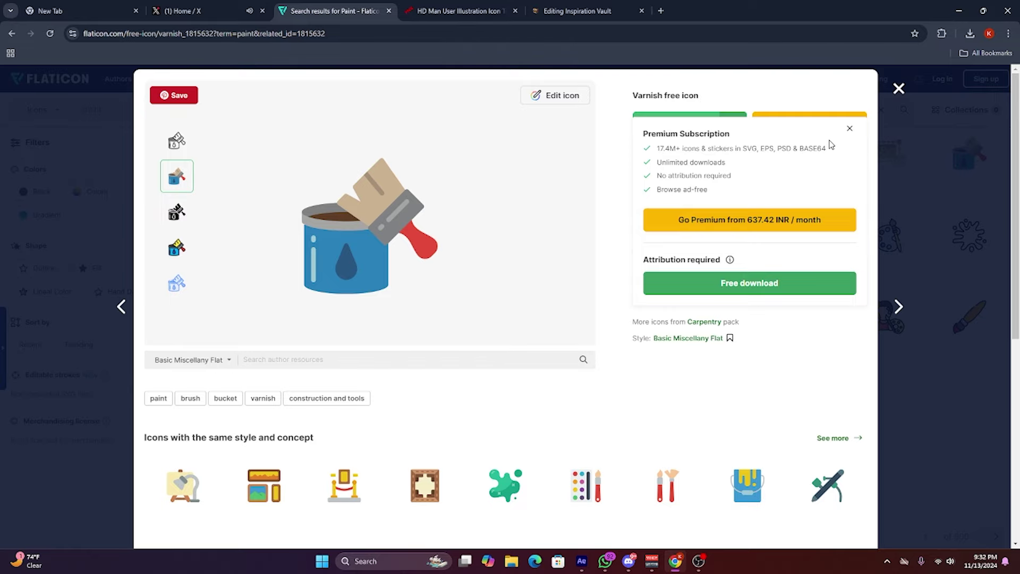
click(749, 282)
click(180, 11)
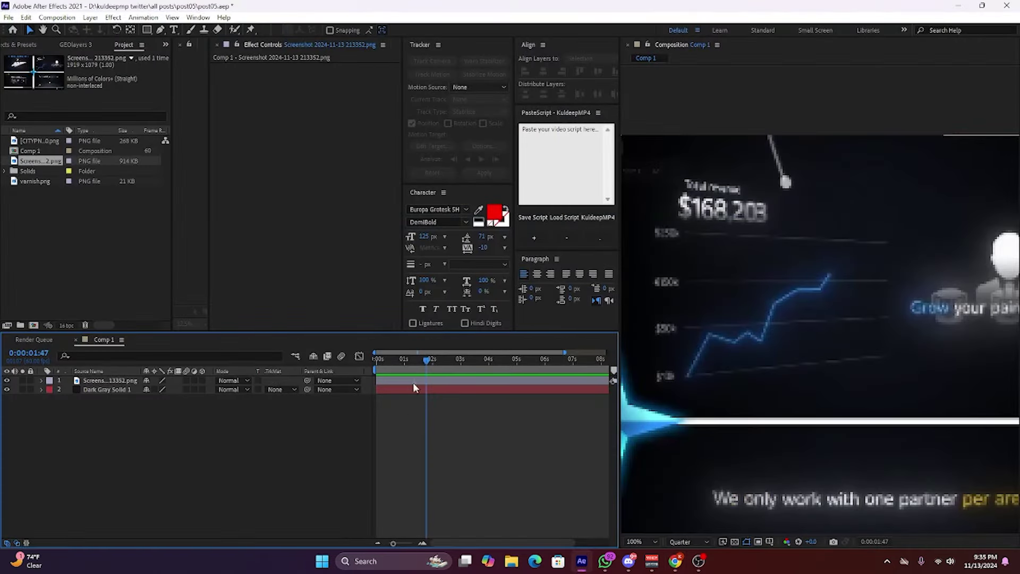
Hide the reference screenshot and create a 1920×1080, 60 fps composition named graph.
key(space)
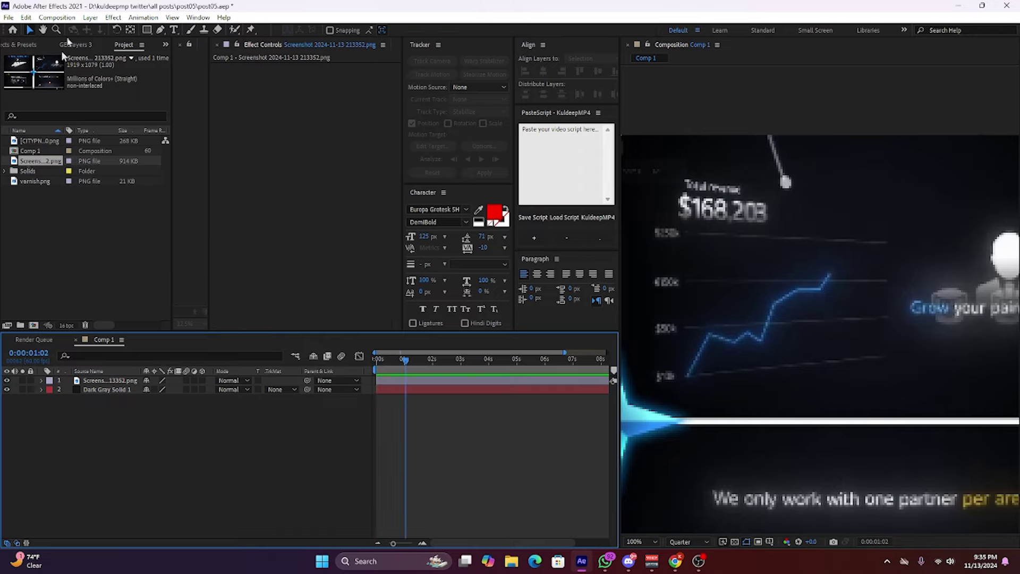
click(6, 379)
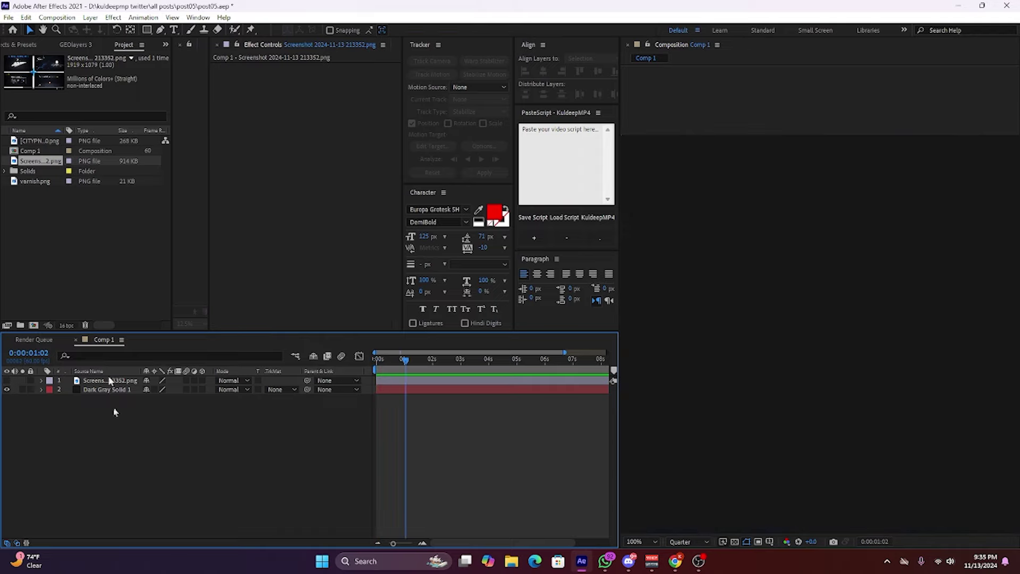
right_click(111, 251)
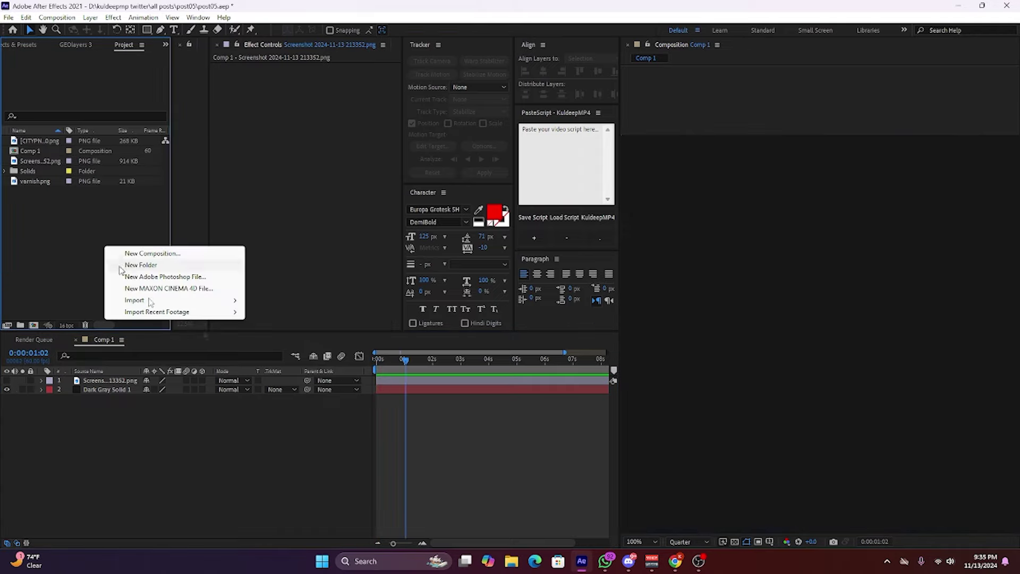
click(195, 254)
text(graph)
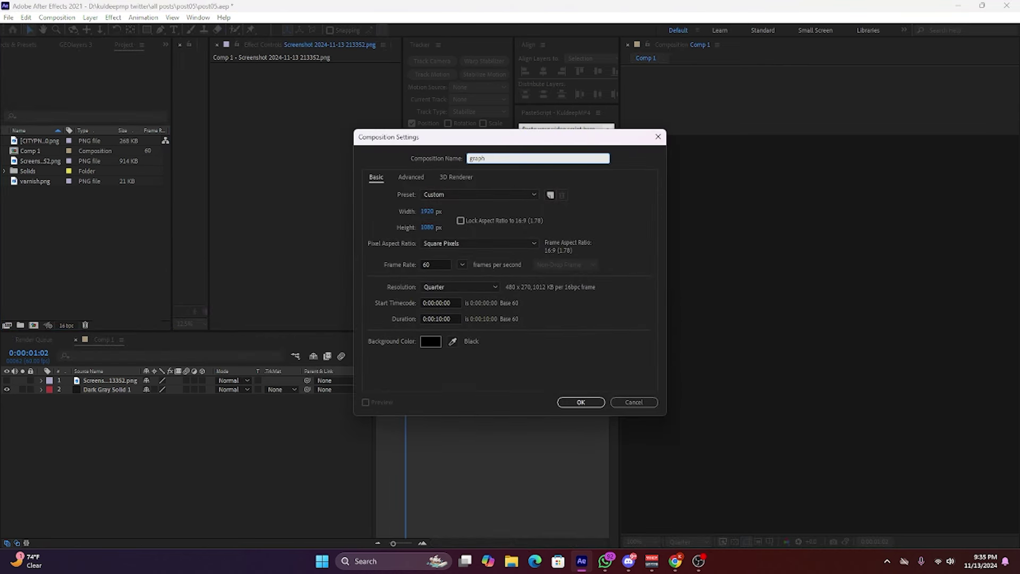
key(Return)
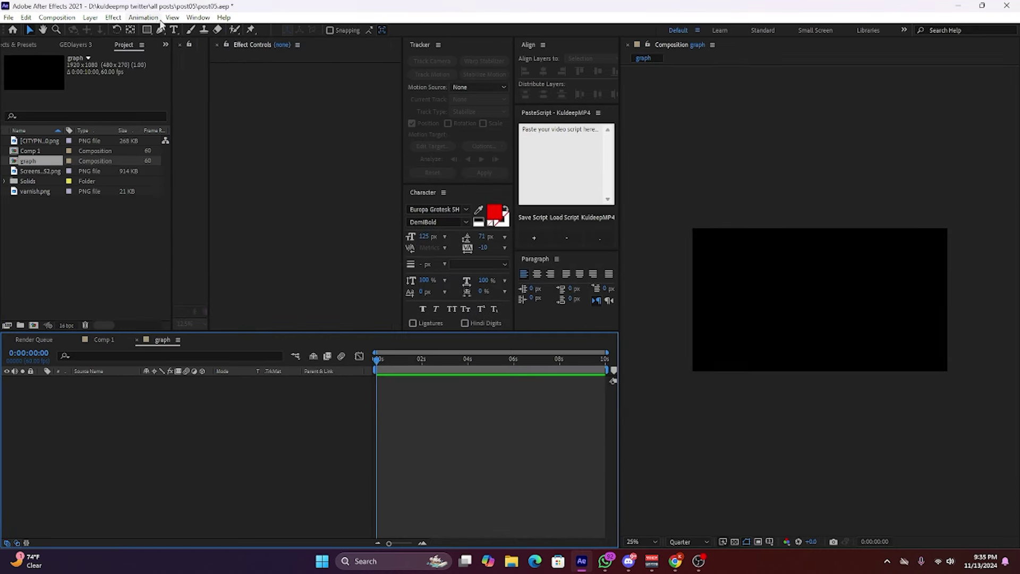
click(161, 29)
Draw a horizontal Pen line with a grey 696969 stroke, 3 px wide.
click(738, 261)
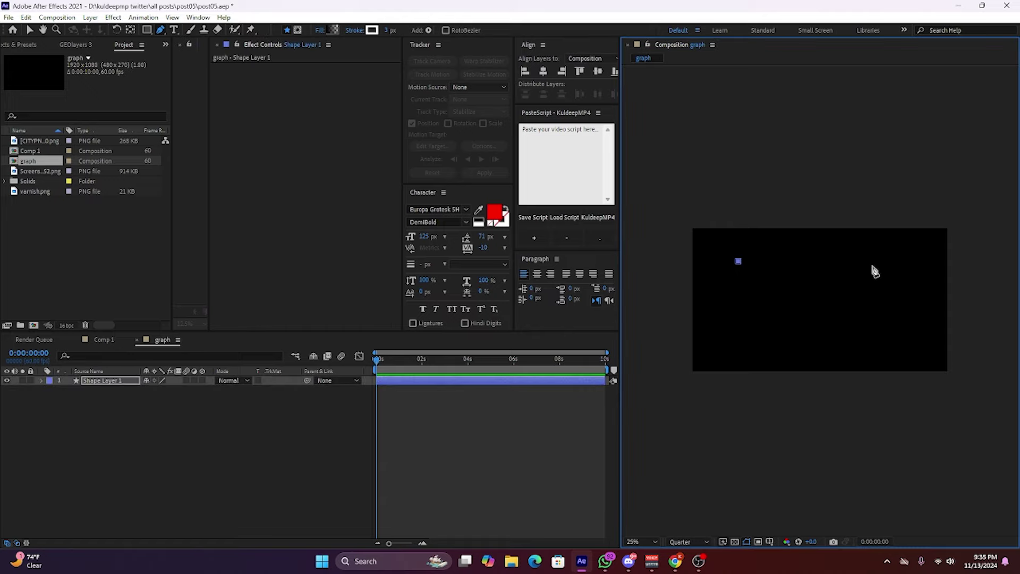
click(898, 260)
click(388, 30)
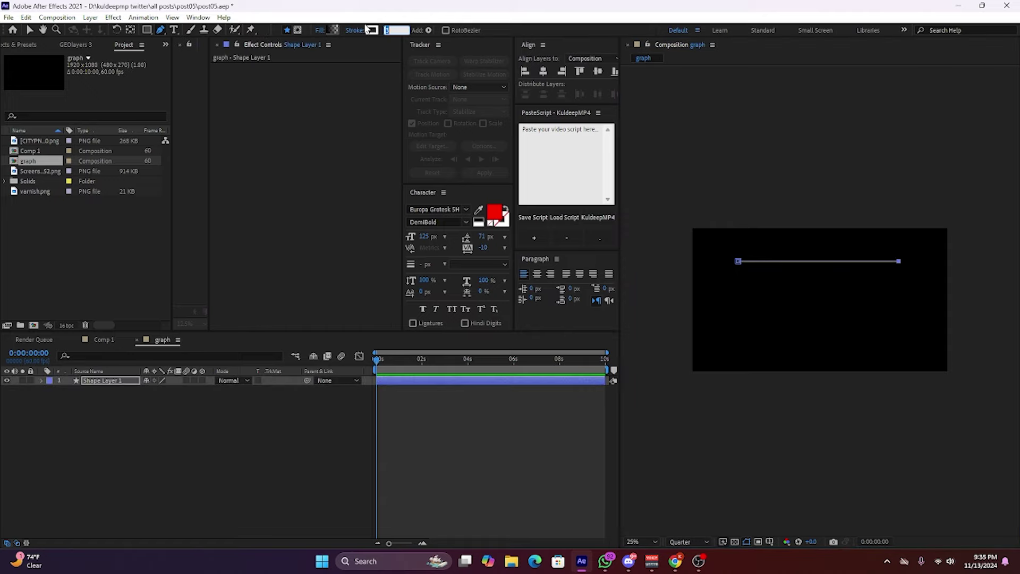
click(371, 30)
drag(405, 333, 342, 289)
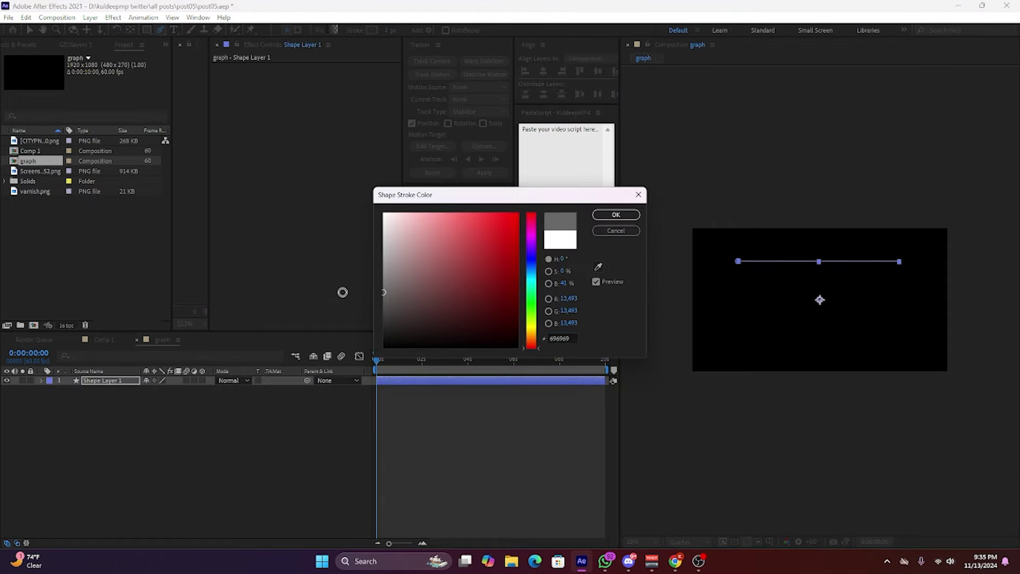
key(Return)
click(510, 505)
Nudge the line down and shorten it by moving its left vertex.
click(493, 379)
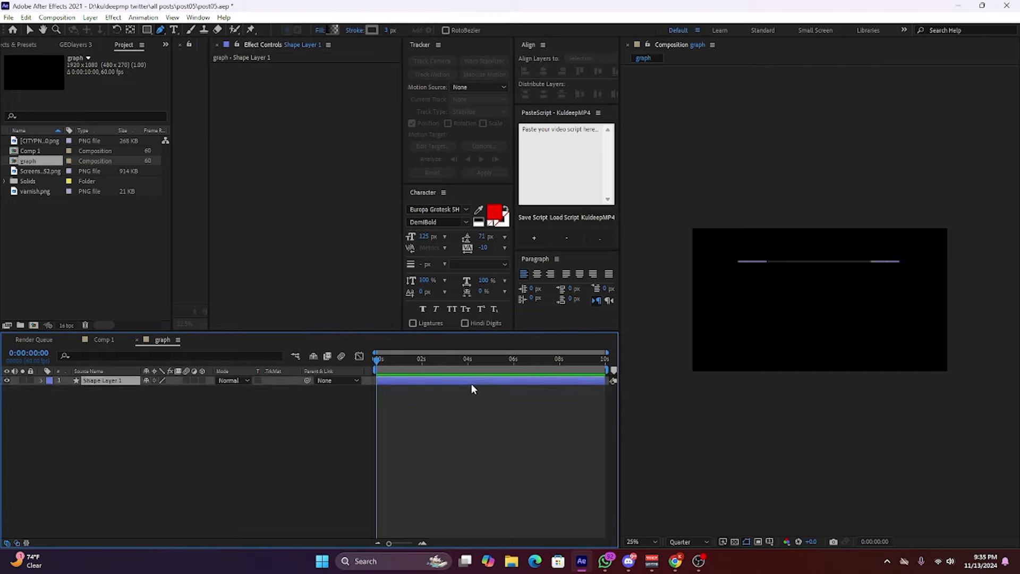
key(shift+Down)
key(shift+Down)
key(shift+Down)
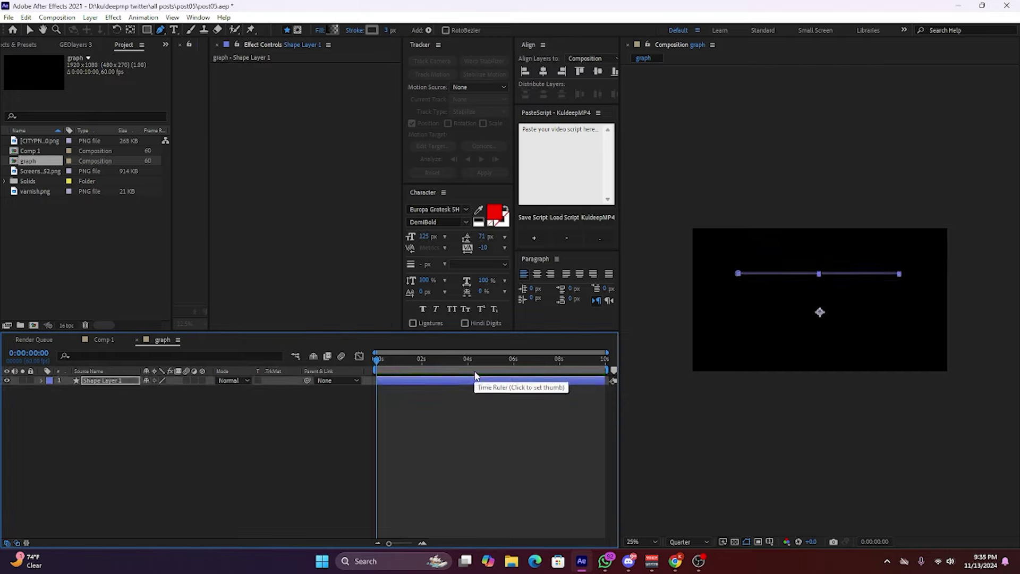
click(29, 31)
key(period)
click(162, 31)
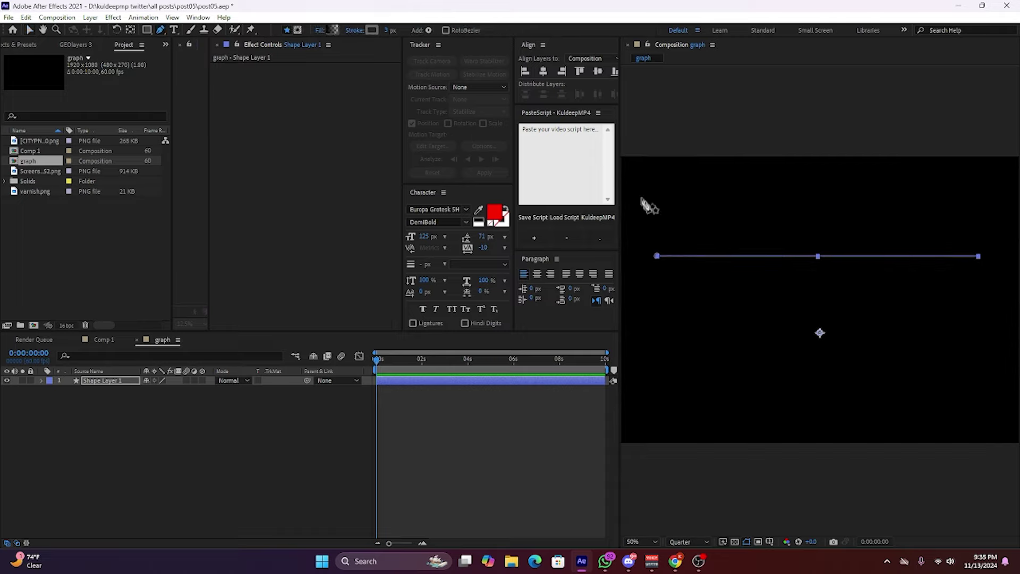
drag(656, 257, 723, 256)
click(464, 420)
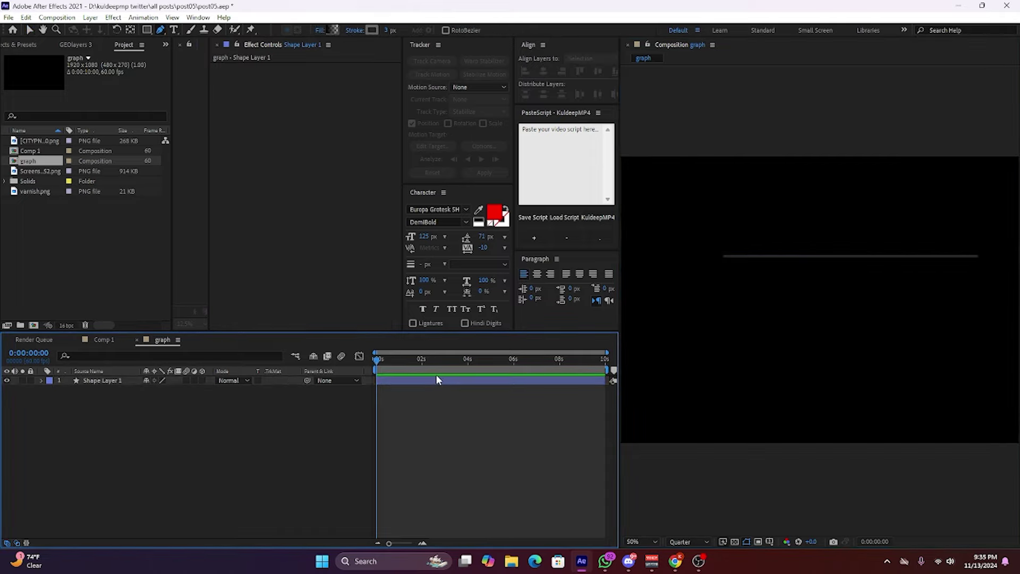
click(435, 374)
key(comma)
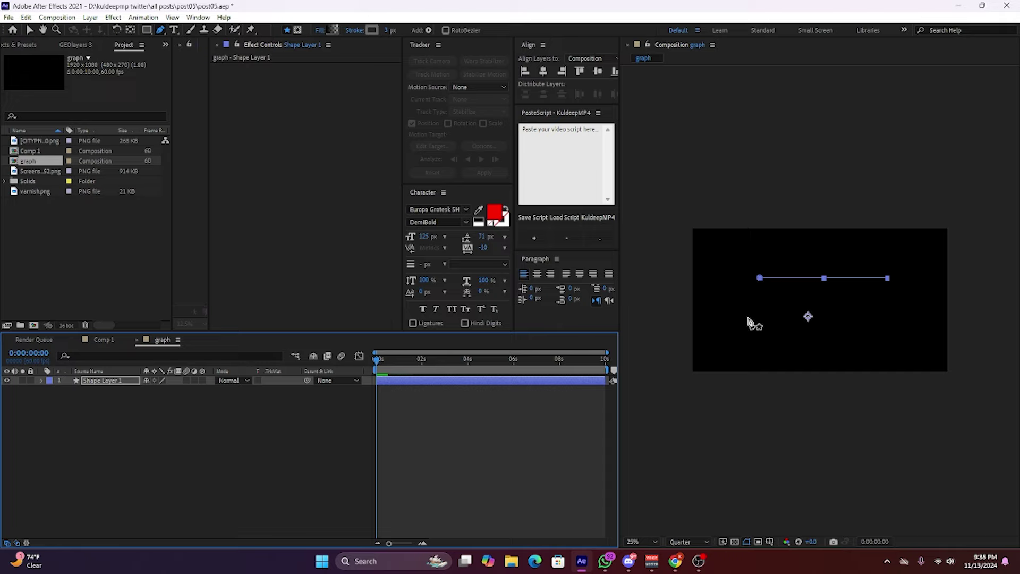
Duplicate the gridline into Shape Layers 2–4 and nudge each copy down to space them evenly.
key(ctrl+d)
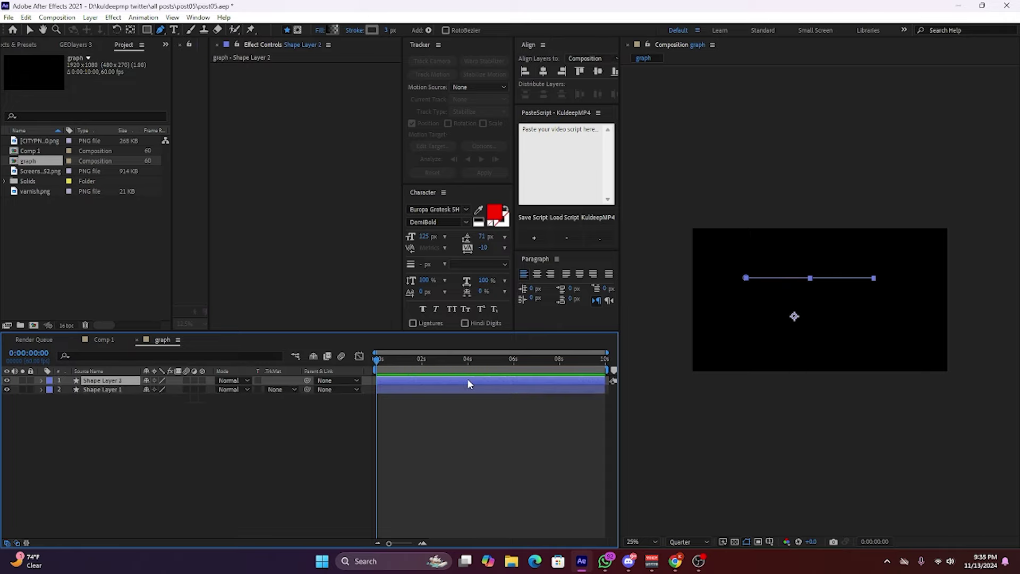
key(ctrl+d)
key(ctrl+d)
click(416, 407)
click(417, 399)
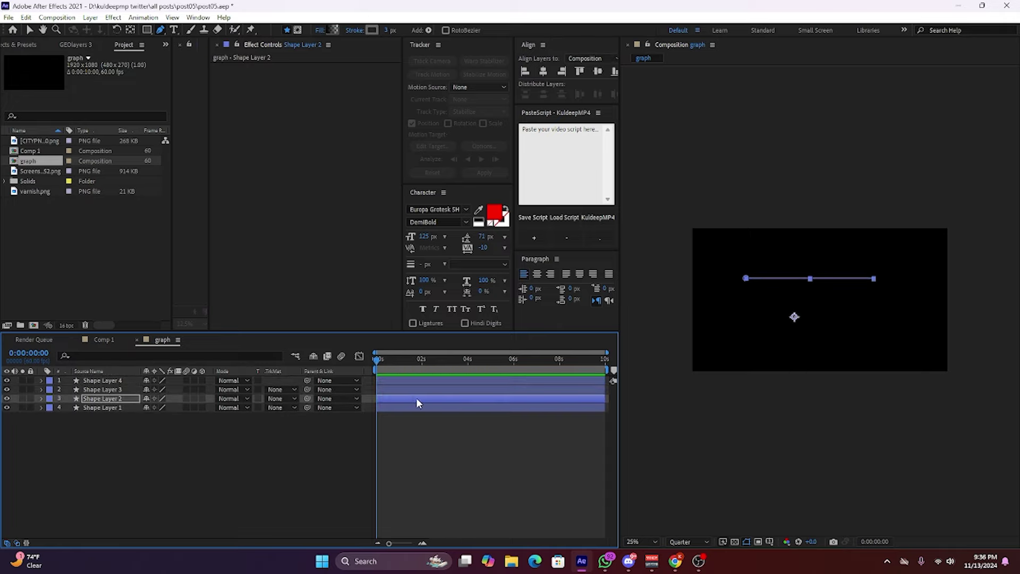
key(shift+Down)
key(shift+Down)
key(shift+Down)
key(shift+Down)
key(shift+Down)
key(shift+Down)
key(shift+Down)
key(shift+Down)
key(shift+Down)
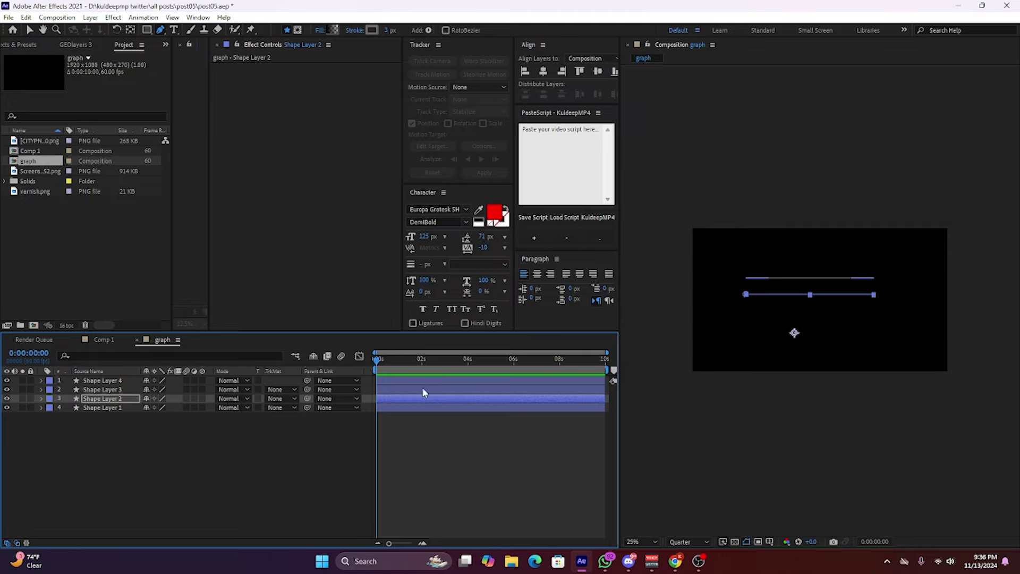
click(422, 388)
key(shift+Down)
key(shift+Down)
key(shift+Down)
key(shift+Down)
key(shift+Down)
key(shift+Down)
key(shift+Down)
key(shift+Down)
key(shift+Down)
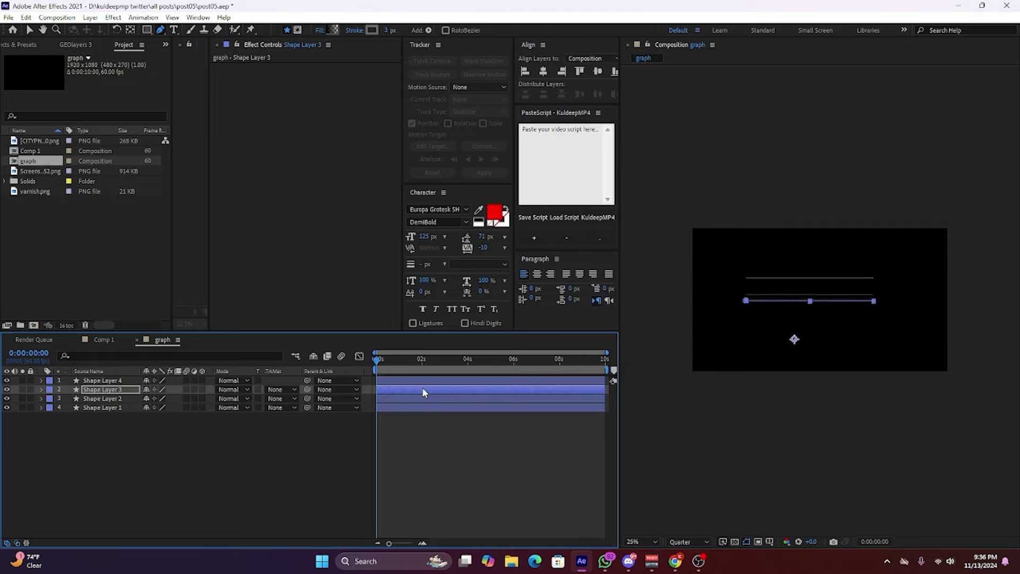
key(shift+Down)
key(shift+Down)
key(shift+Down)
key(shift+Down)
key(shift+Down)
key(shift+Down)
click(429, 381)
key(shift+Down)
key(shift+Down)
key(shift+Down)
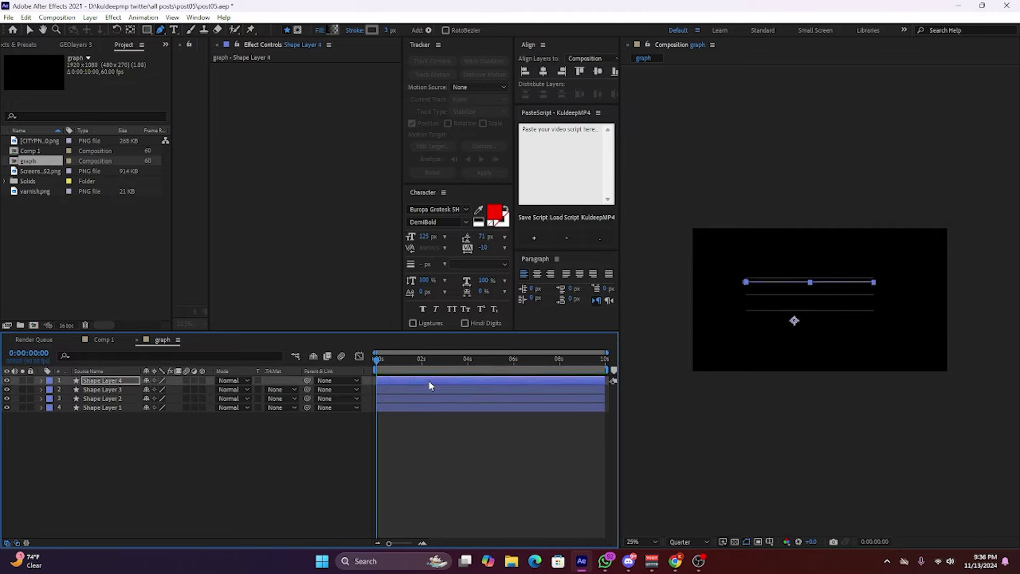
key(shift+Down)
key(shift+Down)
key(shift+Down)
key(shift+Down)
key(shift+Down)
key(shift+Down)
key(shift+Down)
key(shift+Down)
key(shift+Down)
key(shift+Down)
key(shift+Down)
key(shift+Down)
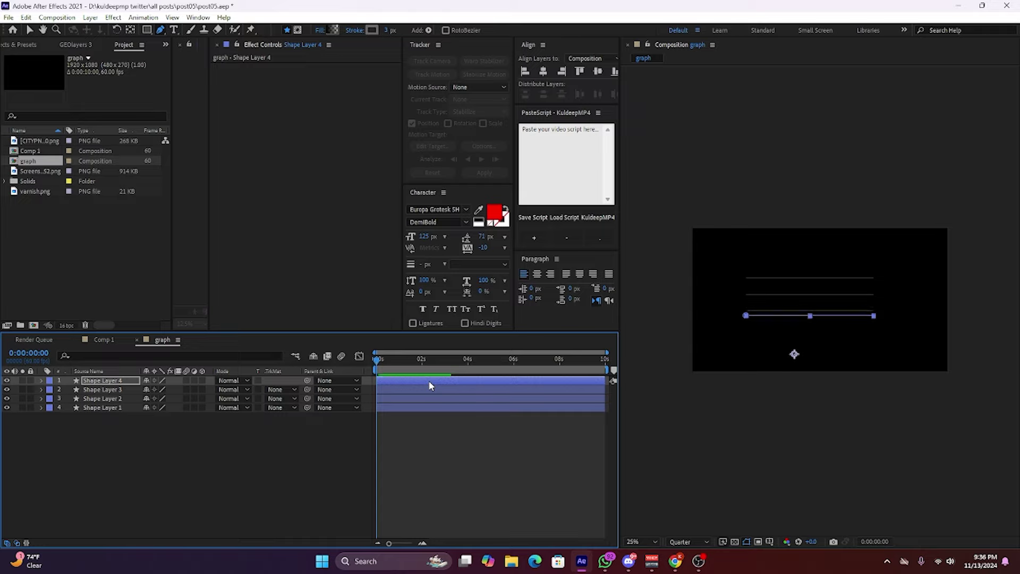
key(shift+Down)
key(shift+Down)
key(shift+Down)
key(shift+Down)
key(shift+Down)
key(shift+Down)
key(shift+Down)
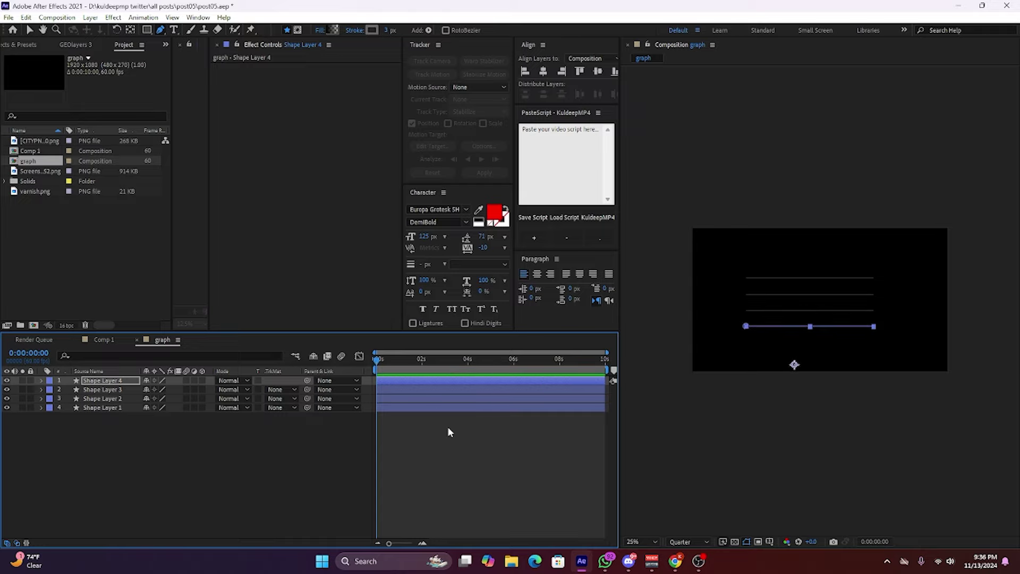
Deselect the gridlines, show the reference screenshot in Comp 1, and return to graph.
click(449, 428)
click(106, 343)
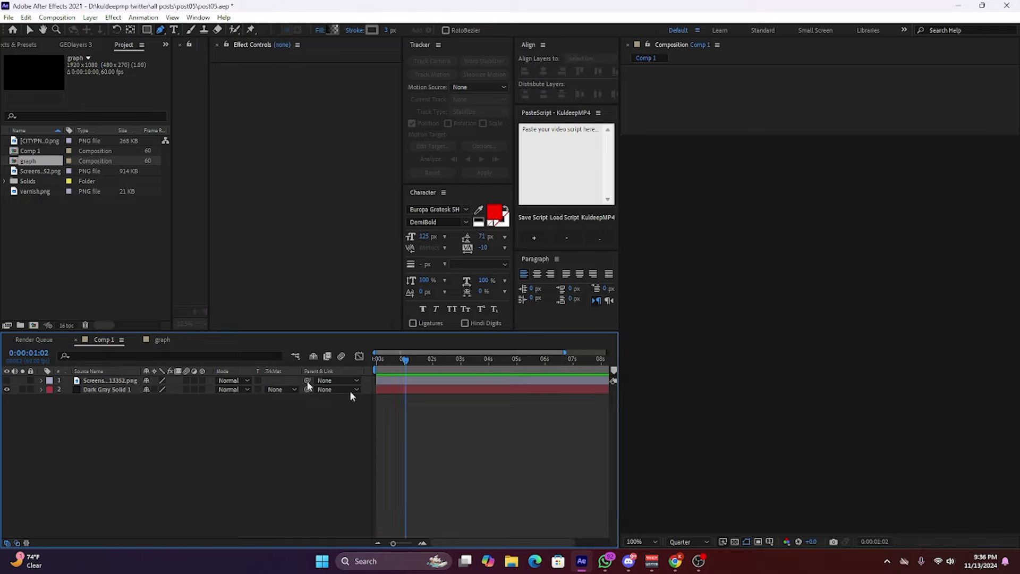
click(7, 380)
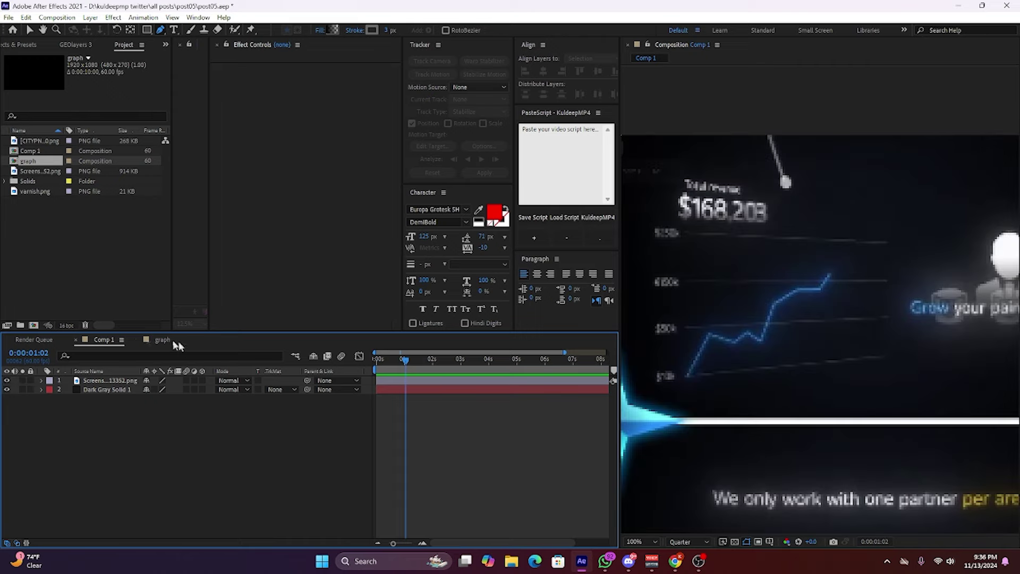
click(155, 339)
Check the lines of Shape Layers 2, 3 and 4 against the Comp 1 reference chart.
click(471, 390)
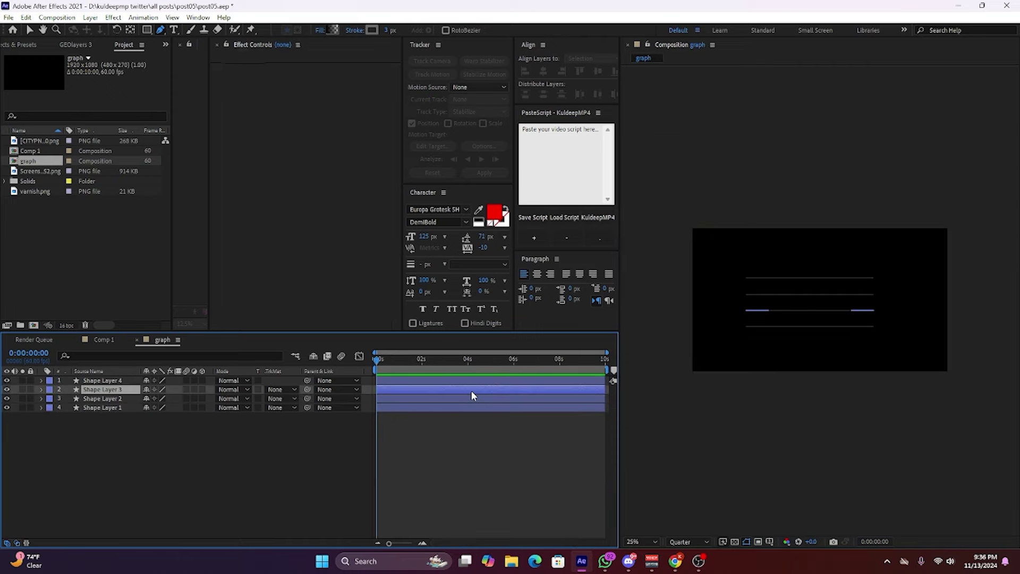
click(454, 405)
click(454, 400)
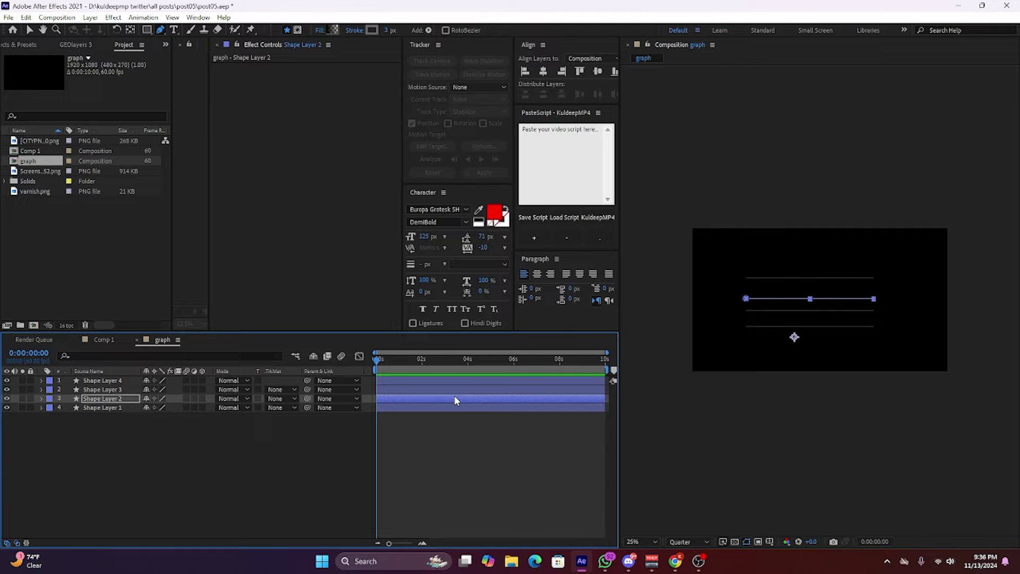
click(453, 390)
click(457, 382)
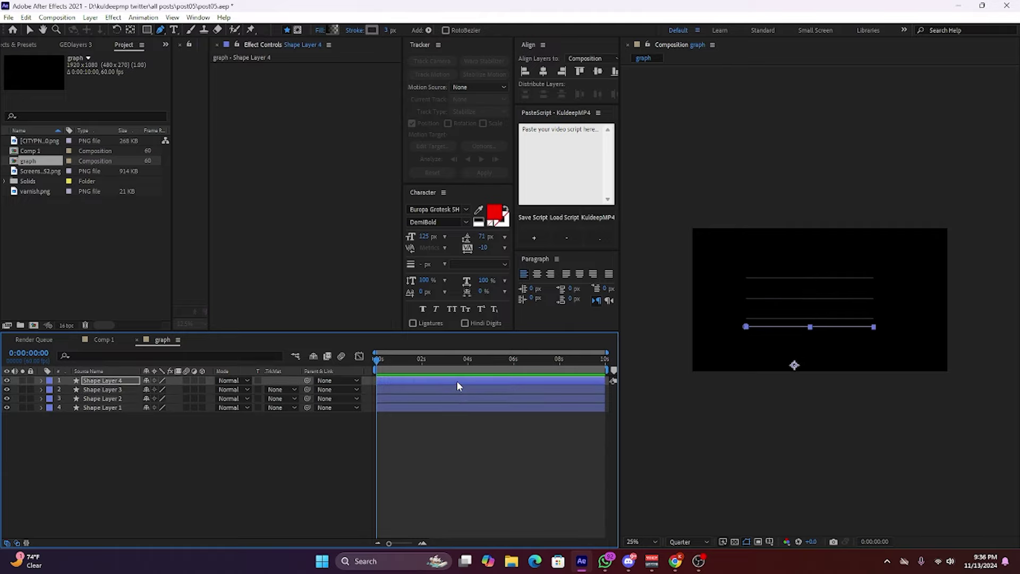
click(470, 456)
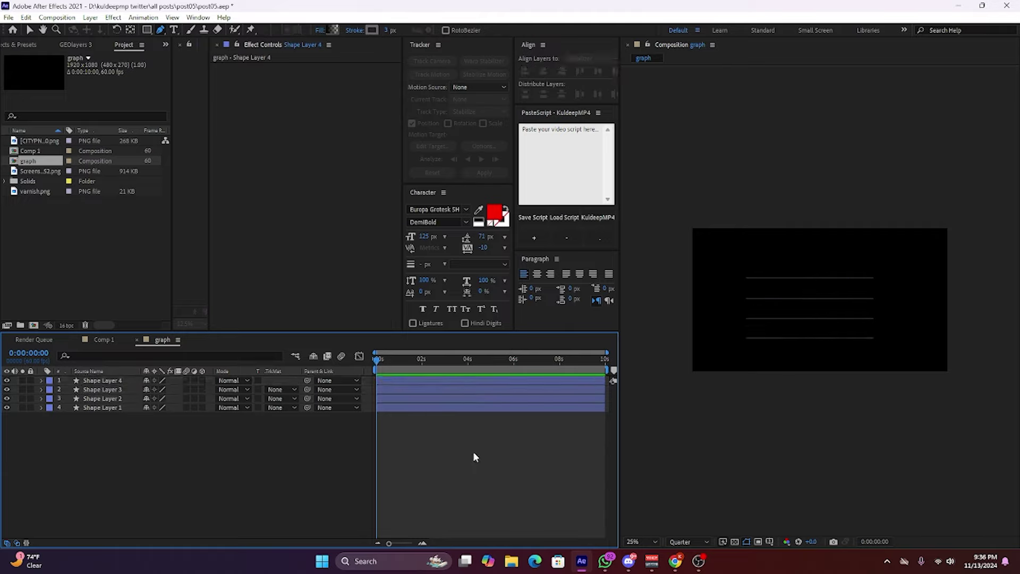
click(103, 340)
click(161, 341)
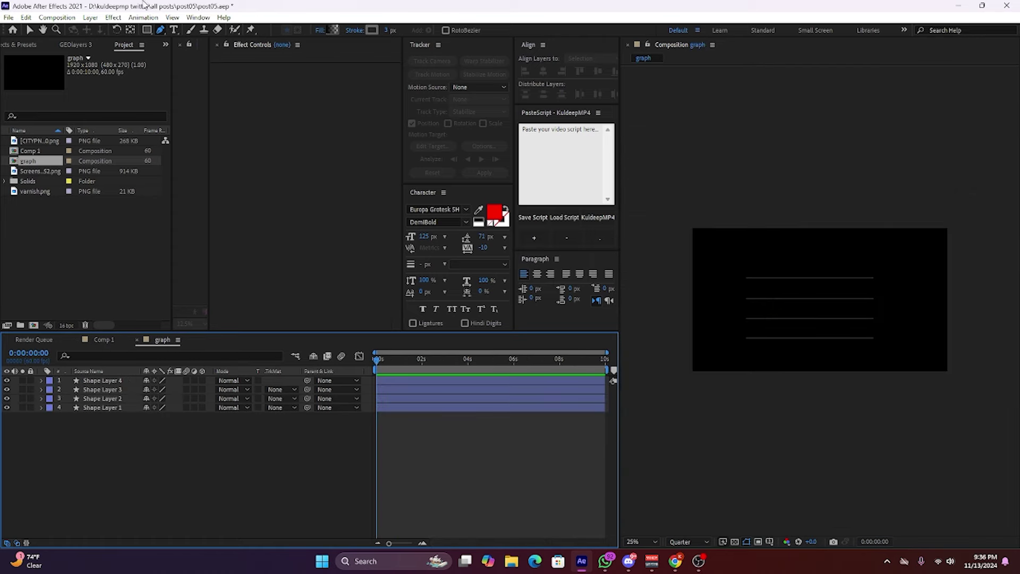
click(171, 30)
Create a text layer reading "0" above the top line, coloured white.
click(743, 274)
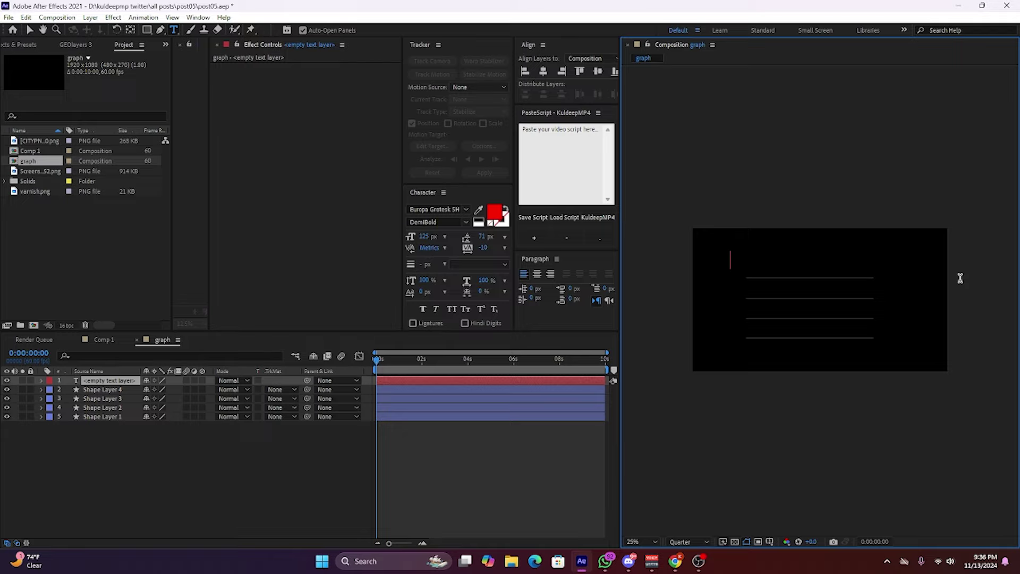
text(%)
key(BackSpace)
text(0)
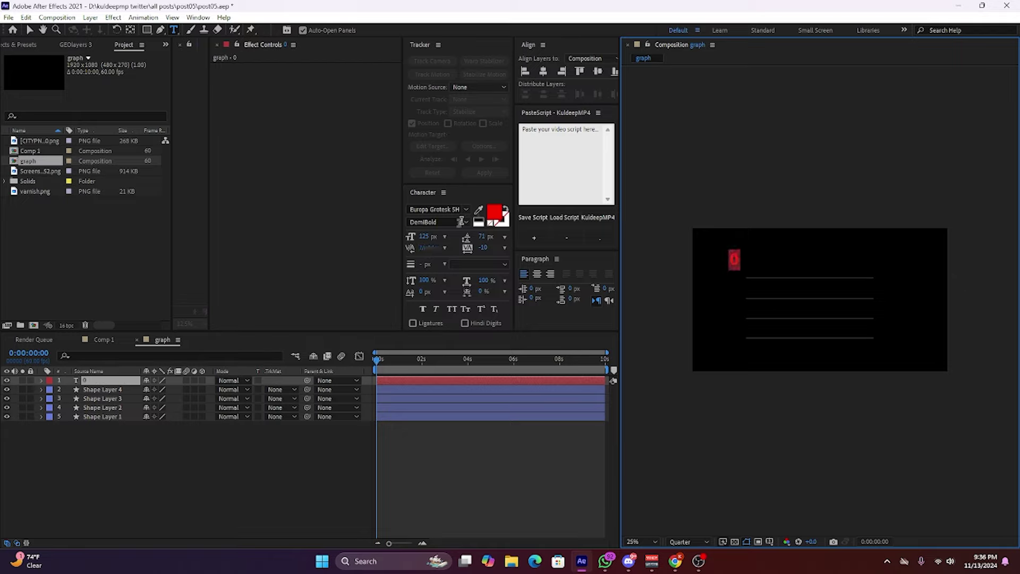
click(494, 212)
click(384, 209)
key(Return)
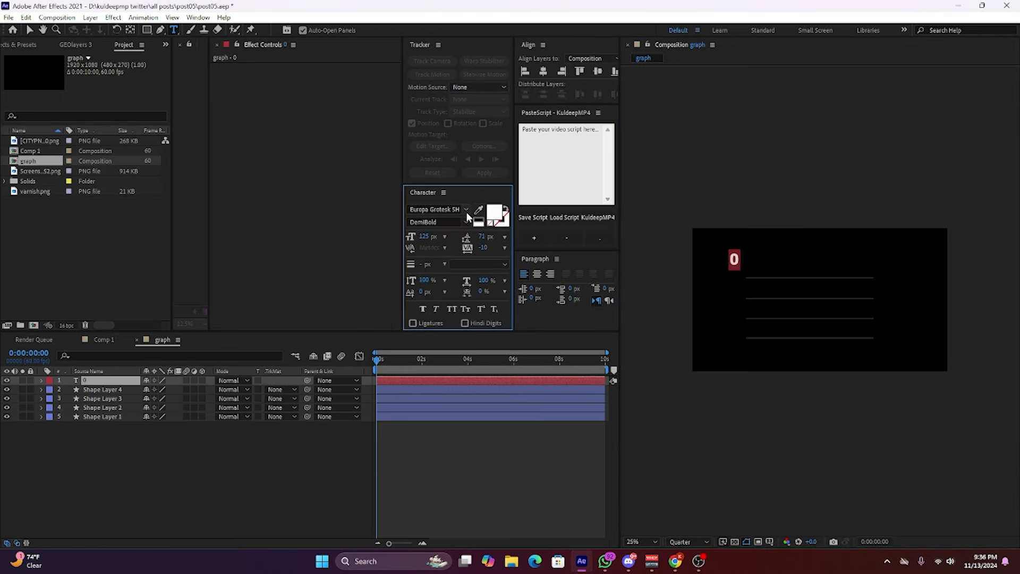
Set the text to Medium with a dark grey 585858 fill, comparing Comp 1 at full resolution.
click(466, 221)
click(457, 254)
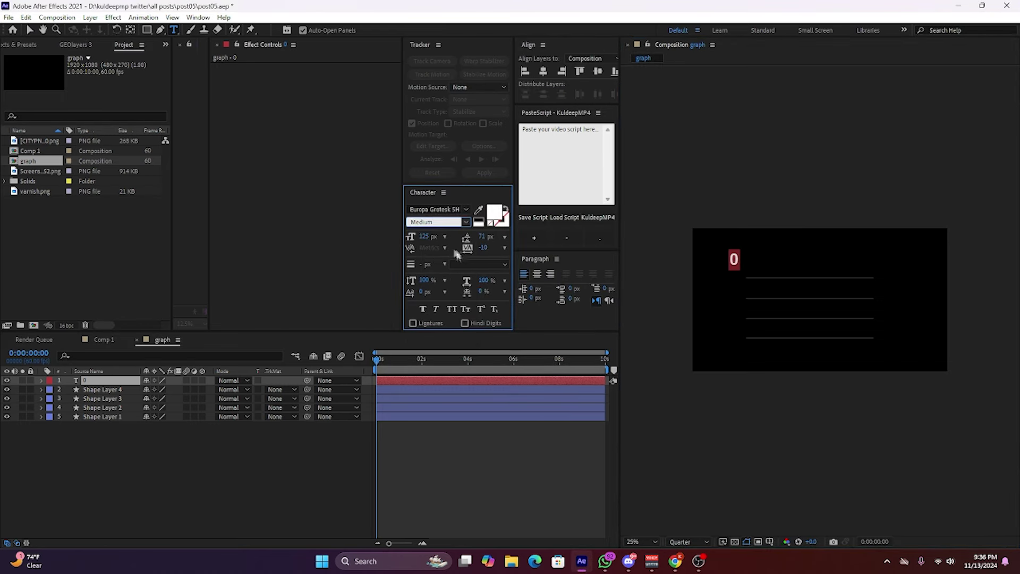
click(493, 213)
drag(384, 290, 349, 303)
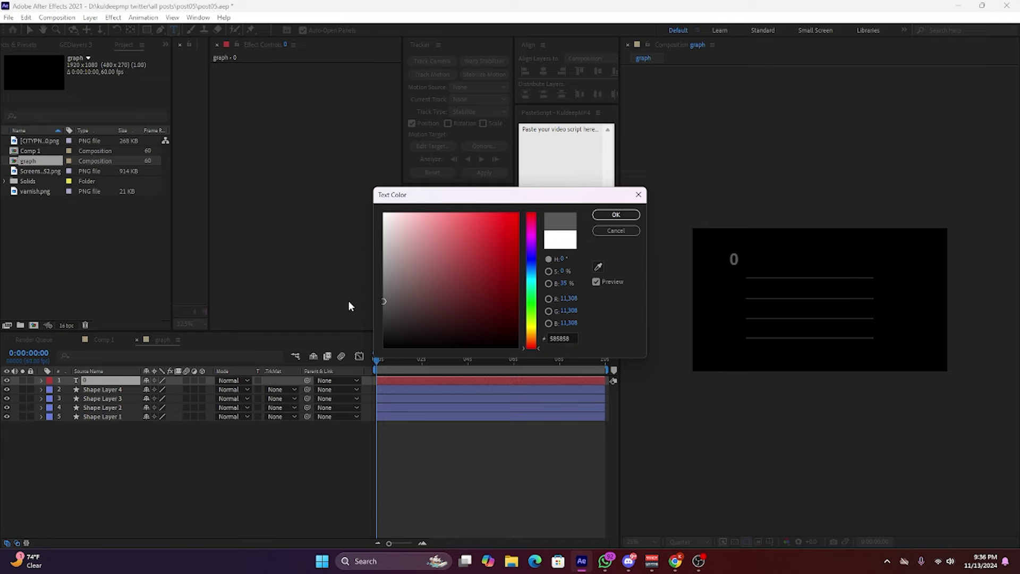
key(Return)
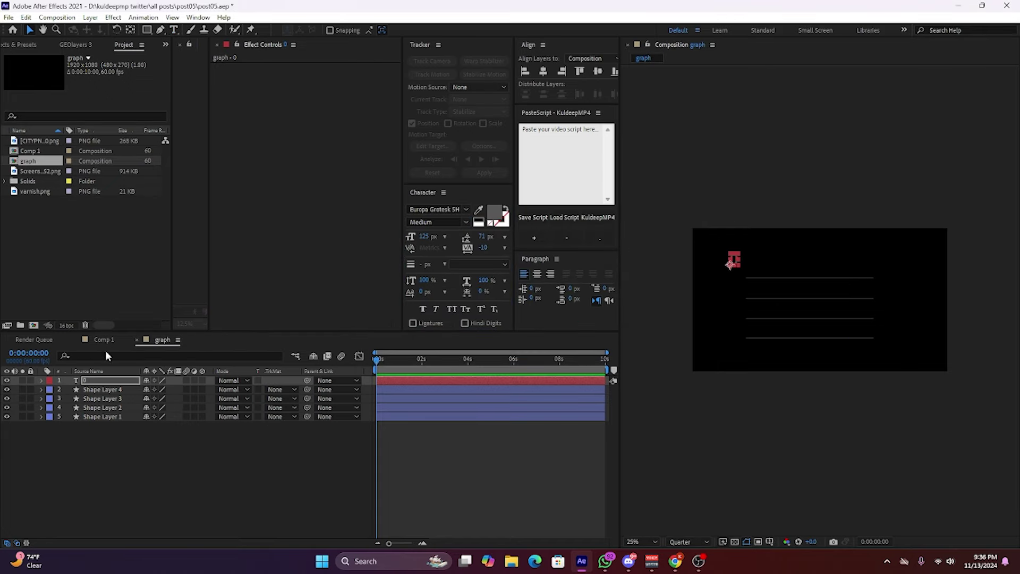
click(103, 343)
click(690, 541)
click(683, 467)
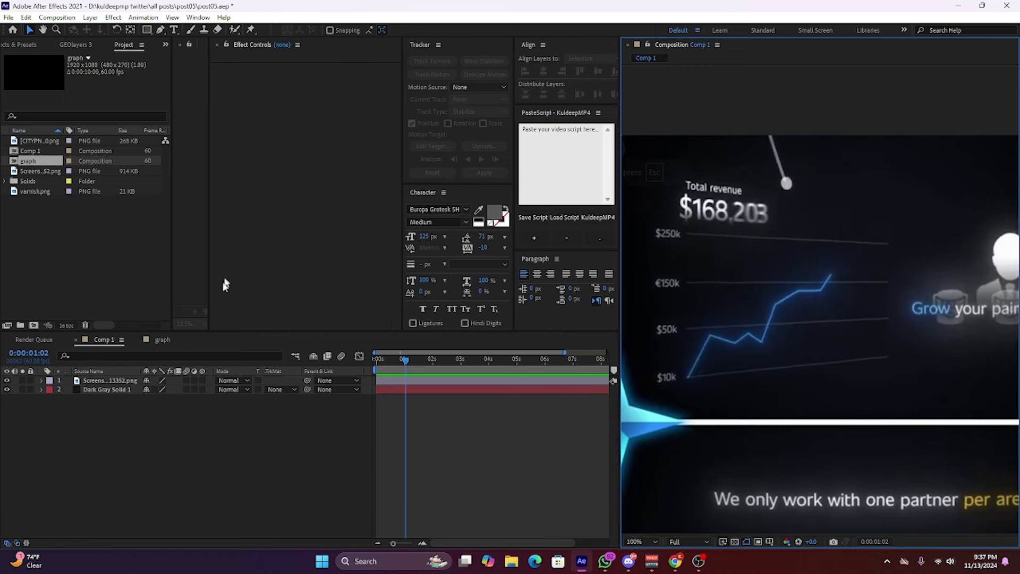
click(162, 339)
Change the font style to Regular and the size to 70 px.
click(467, 222)
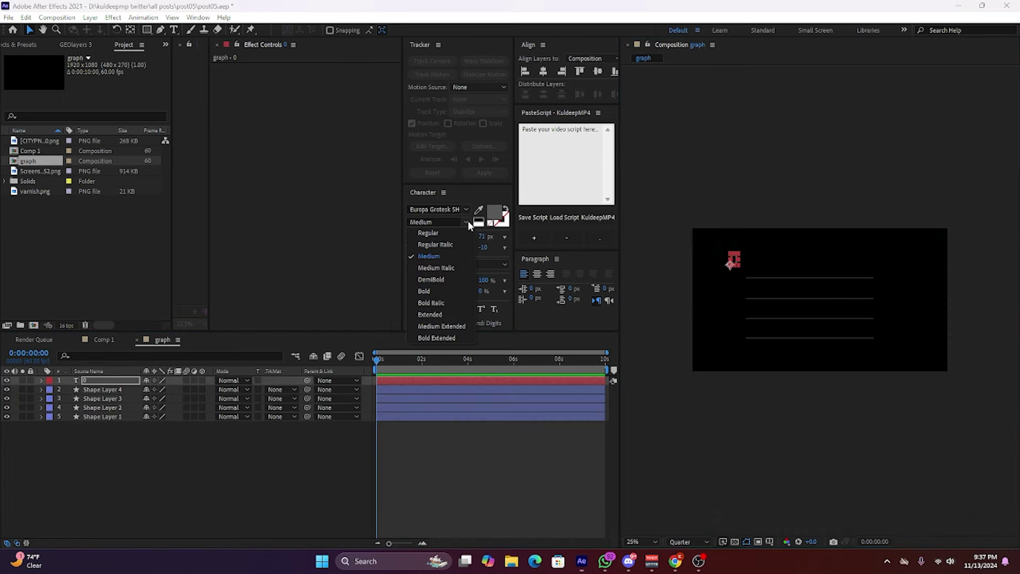
click(428, 233)
scroll(757, 285, up, 2)
drag(674, 237, 747, 281)
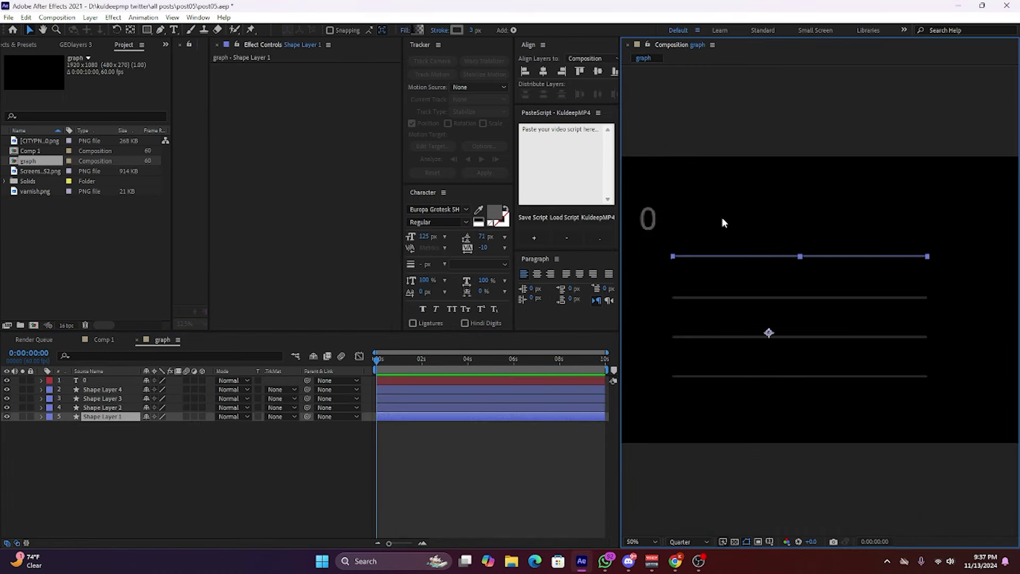
click(647, 220)
click(425, 237)
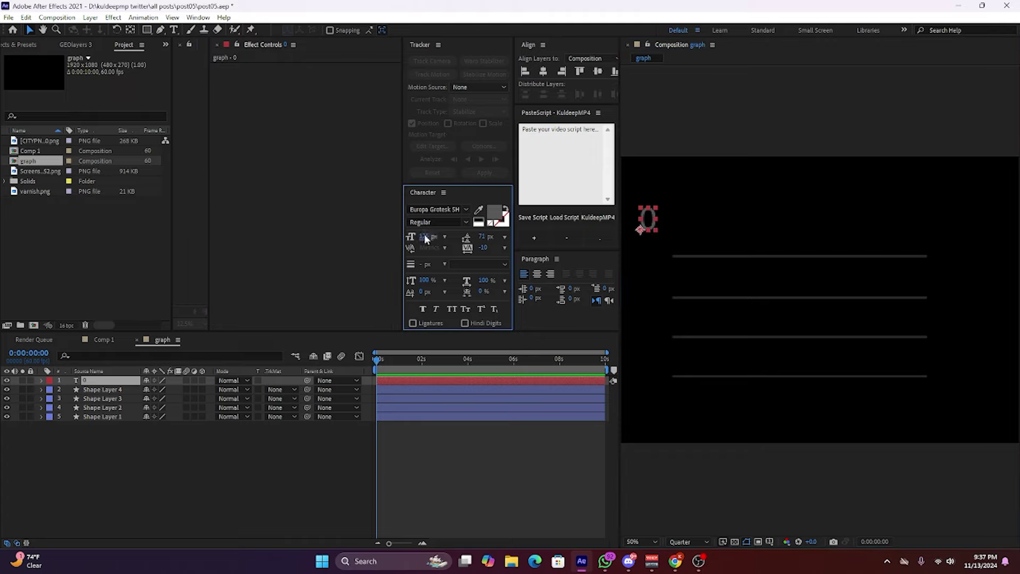
click(425, 237)
text(80)
key(Return)
text(70)
key(Return)
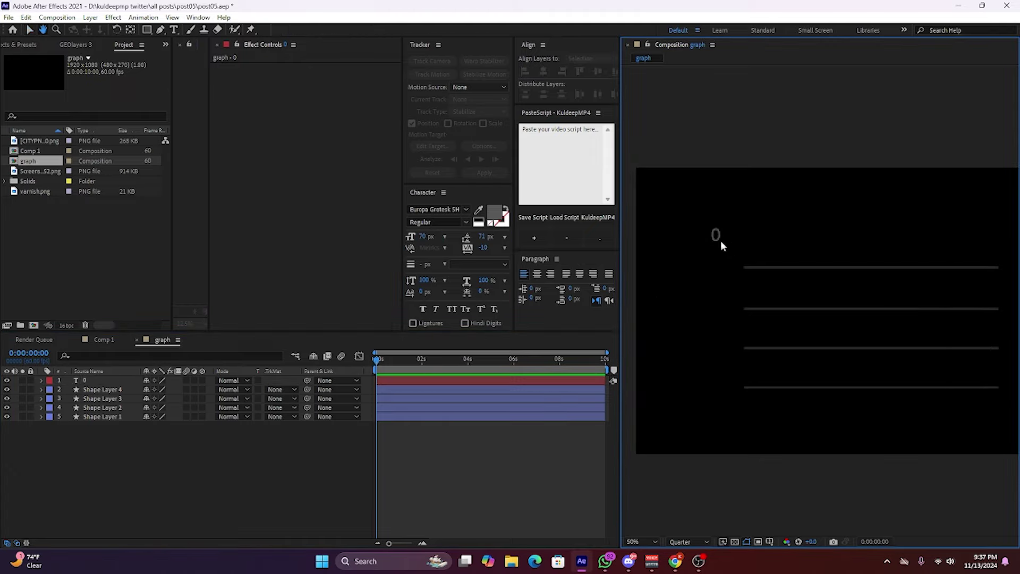
Move the 0 label beside the top gridline's left end and right-align it.
drag(721, 241, 773, 265)
key(ctrl+z)
scroll(715, 251, up, 2)
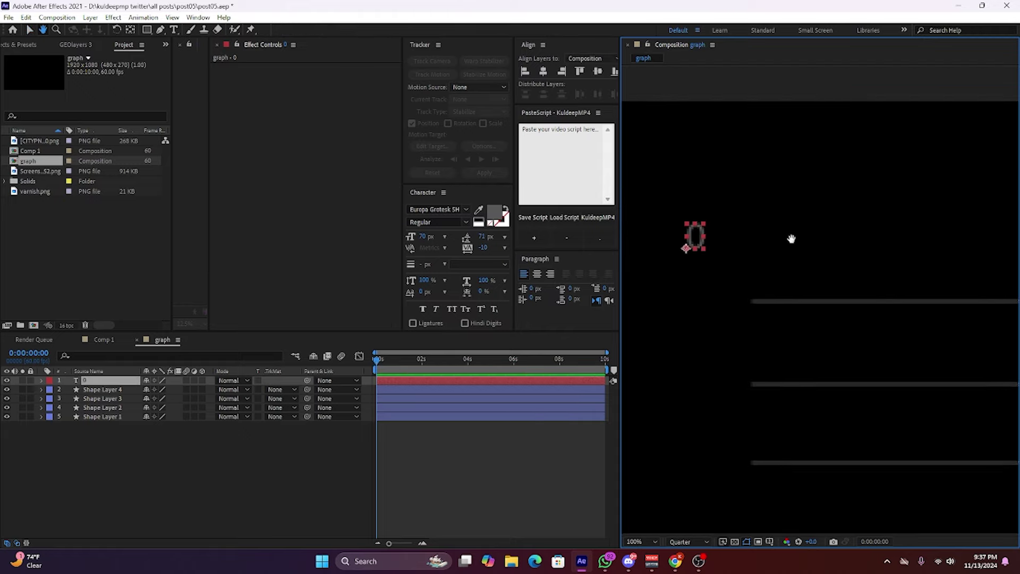
mouse_move(696, 244)
mouse_down()
mouse_move(739, 297)
mouse_move(720, 296)
mouse_move(737, 289)
mouse_up()
click(551, 273)
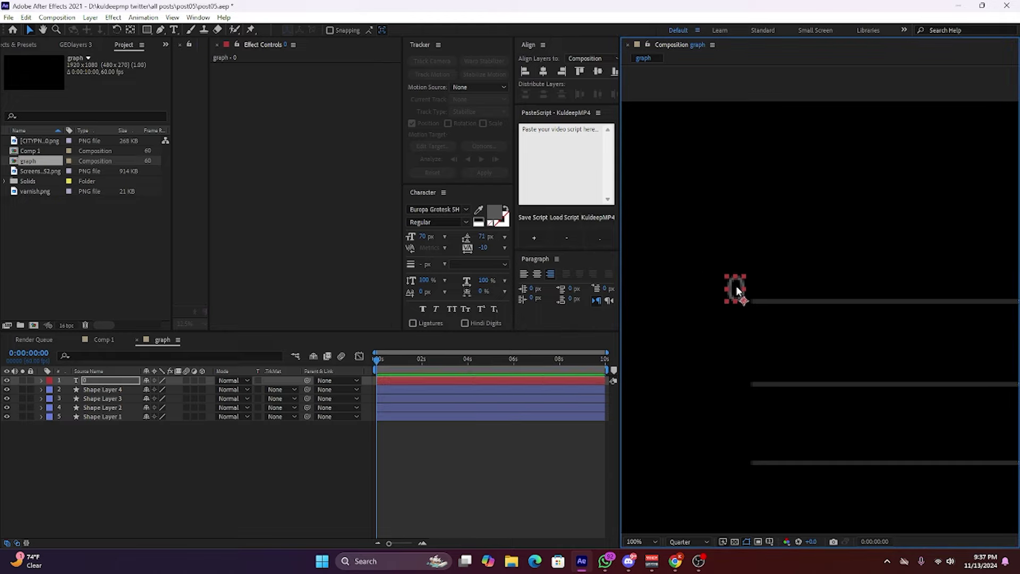
click(393, 380)
Apply the Num effect via FX Console with Number 50 and a $ symbol.
key(ctrl+space)
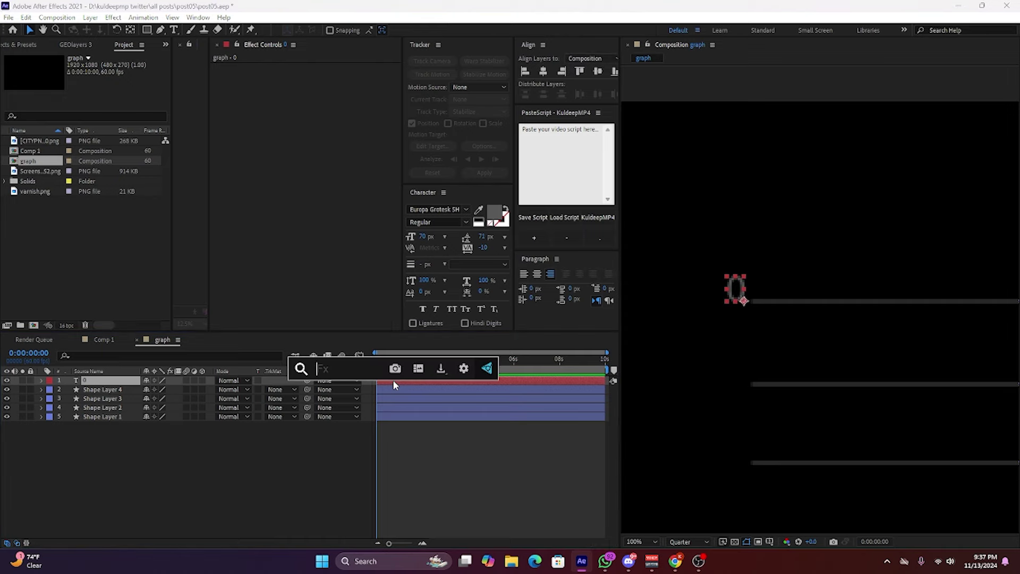
text(num)
key(Down)
key(Return)
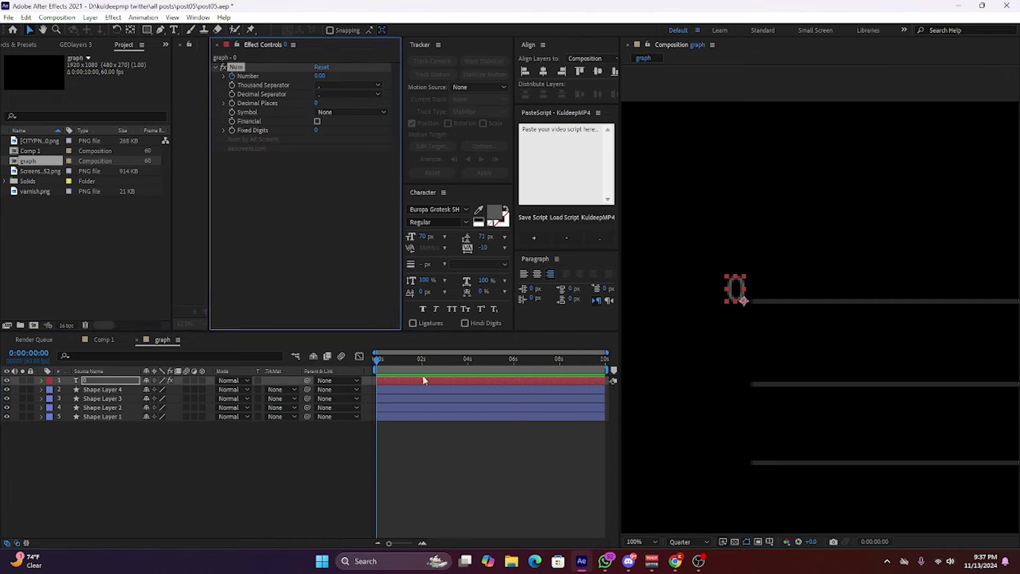
click(457, 372)
click(319, 77)
text(50)
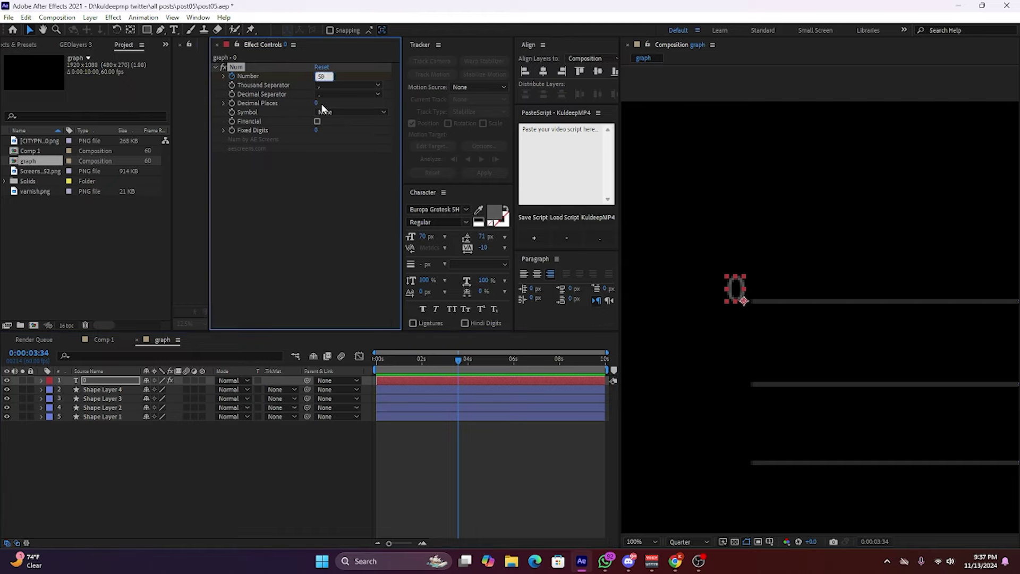
key(Return)
click(323, 112)
click(340, 134)
Select the $50 label in the viewer and open its text for editing.
click(431, 427)
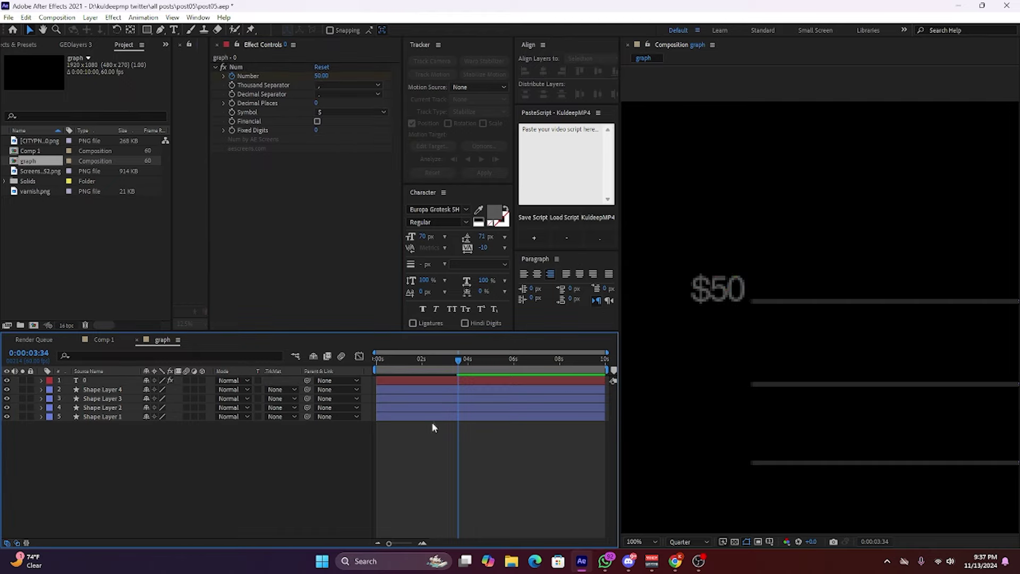
click(465, 378)
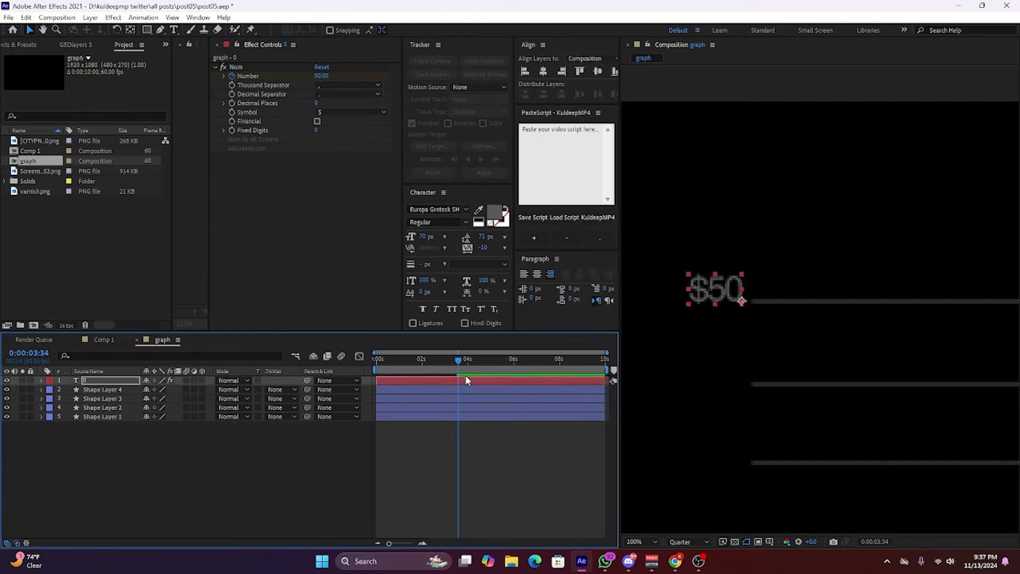
scroll(776, 366, down, 2)
click(504, 450)
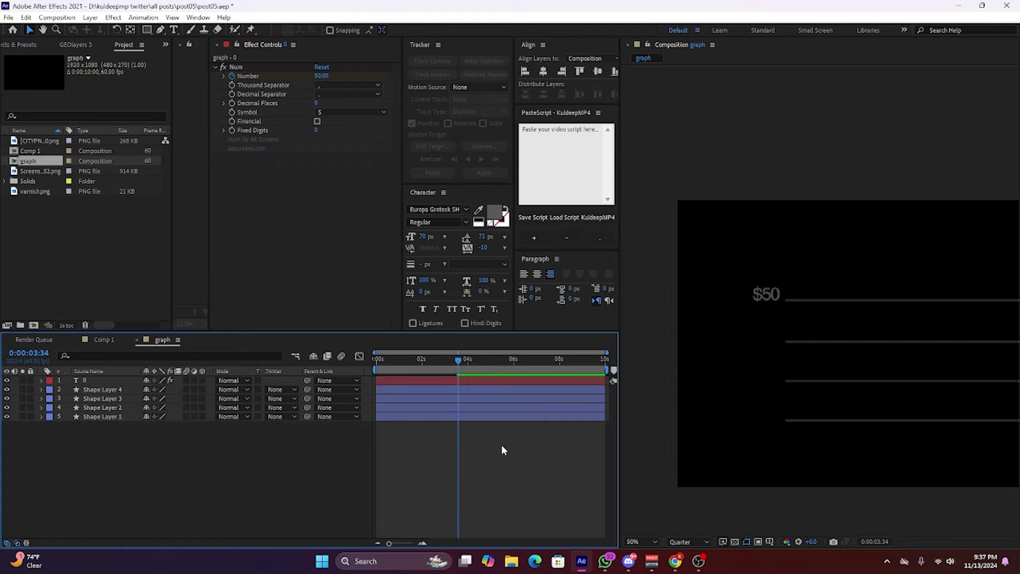
click(767, 293)
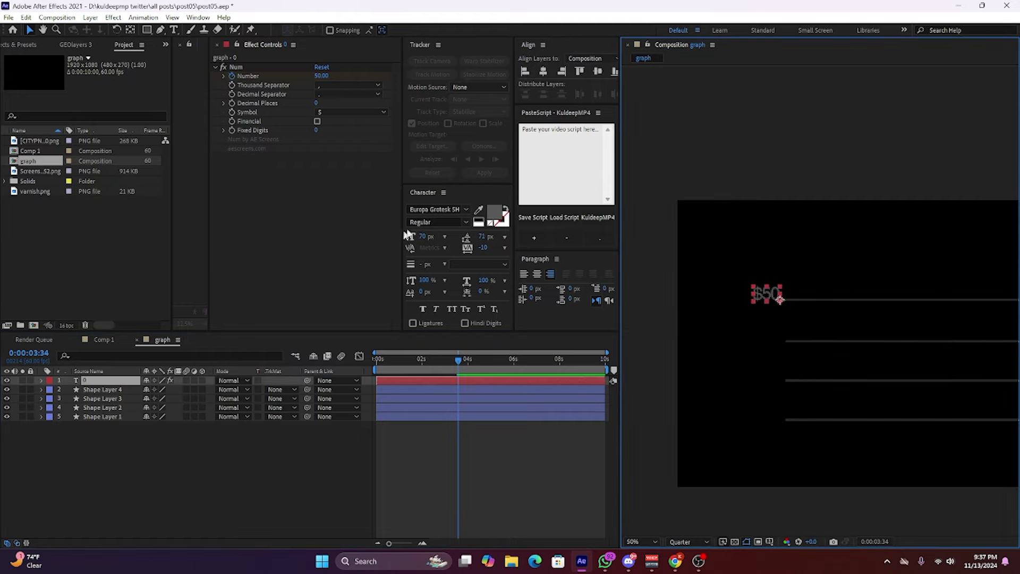
text(50)
double_click(768, 294)
scroll(765, 292, up, 2)
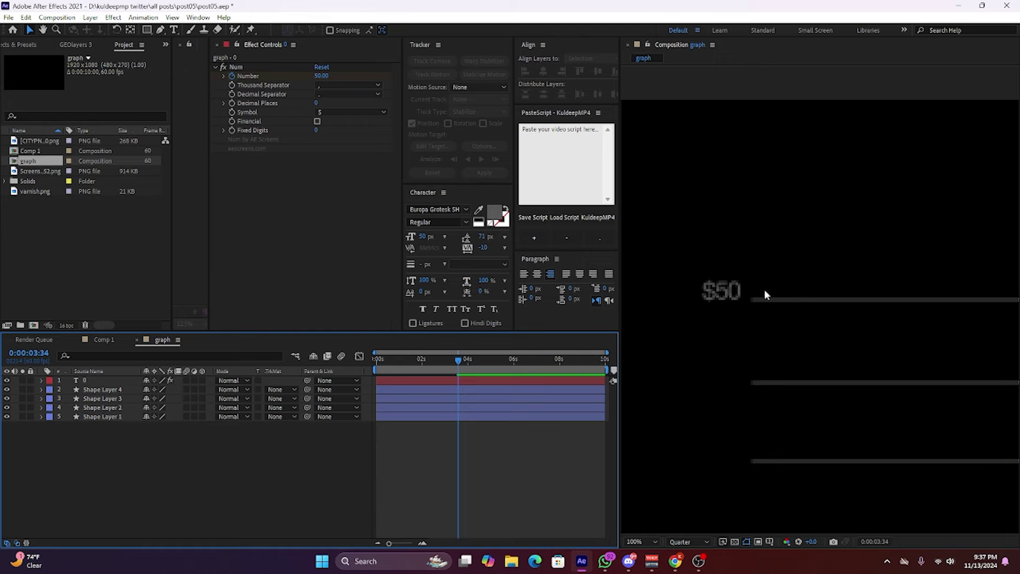
Duplicate the $50 label three times, moving each copy down to the next gridline.
key(Escape)
key(ctrl+d)
mouse_move(738, 291)
mouse_down()
mouse_move(727, 376)
mouse_move(738, 458)
mouse_up()
key(ctrl+d)
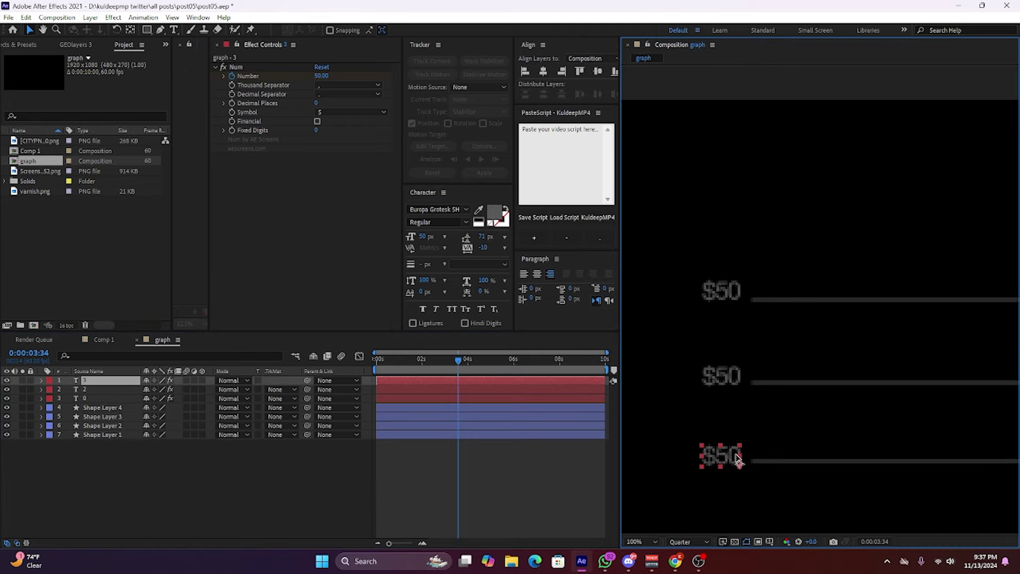
scroll(783, 429, down, 3)
key(ctrl+d)
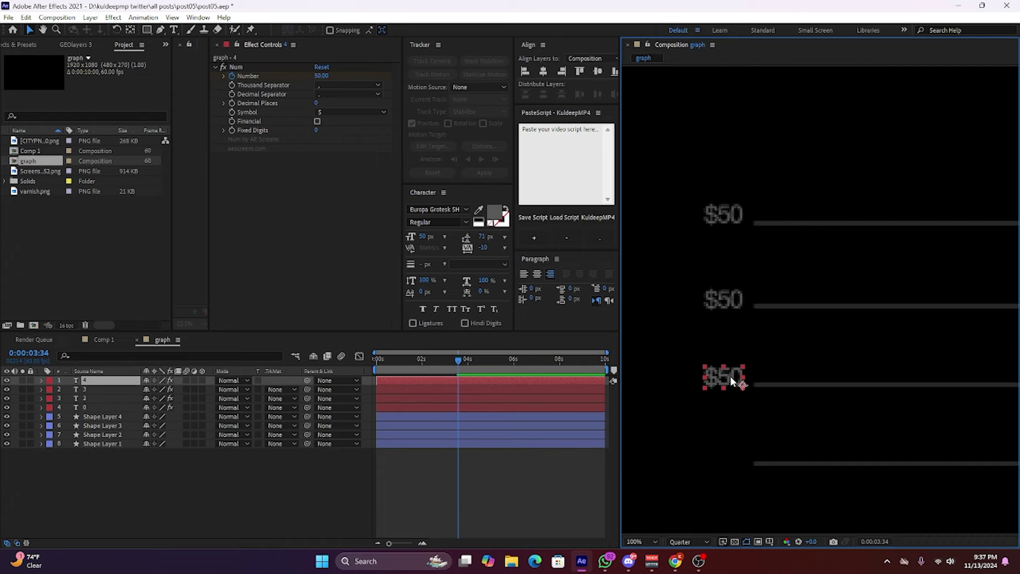
drag(741, 377, 732, 460)
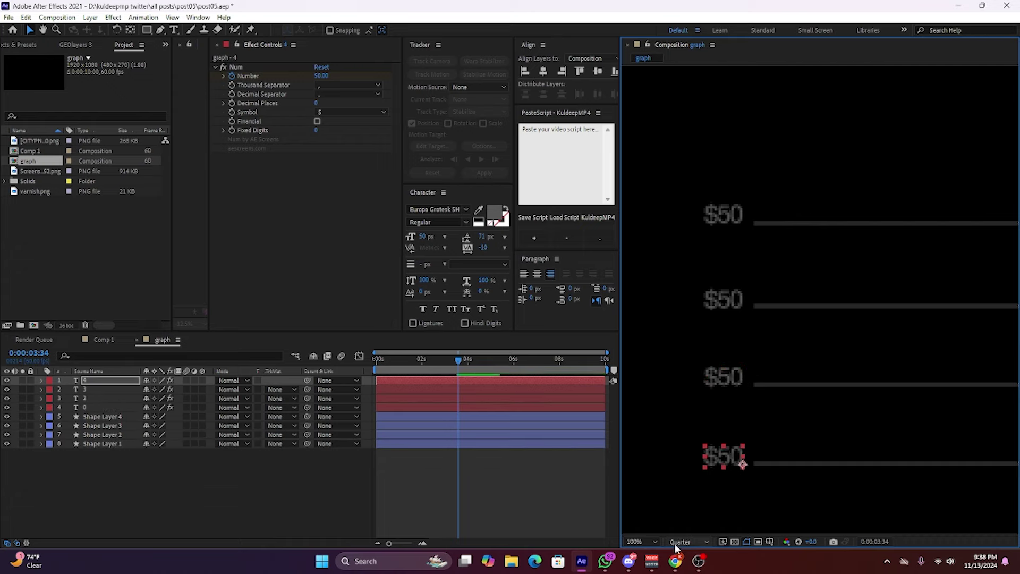
Show rulers at full resolution and drag guides above and below each of the four $50 labels.
click(680, 541)
click(683, 482)
click(769, 541)
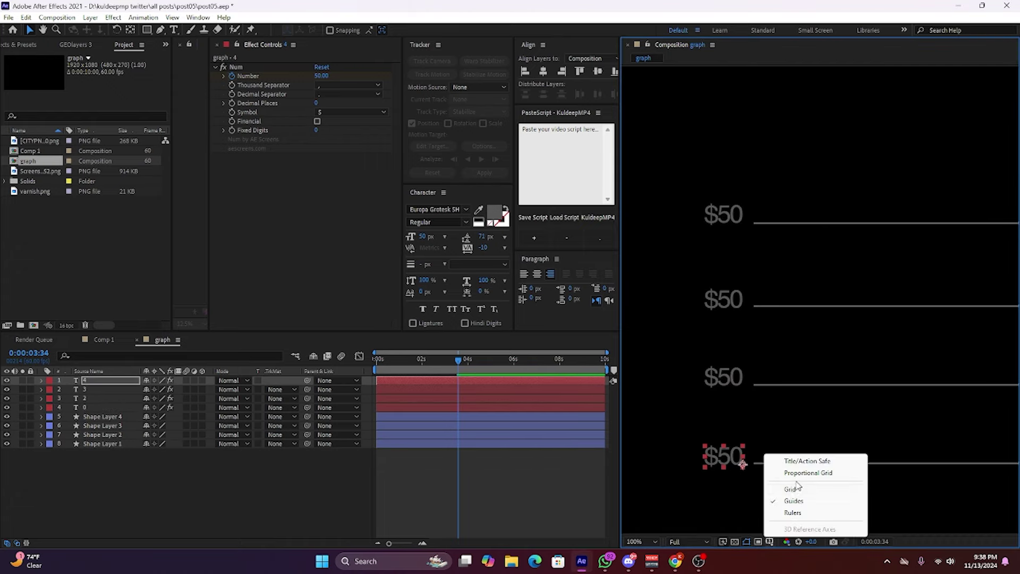
click(780, 510)
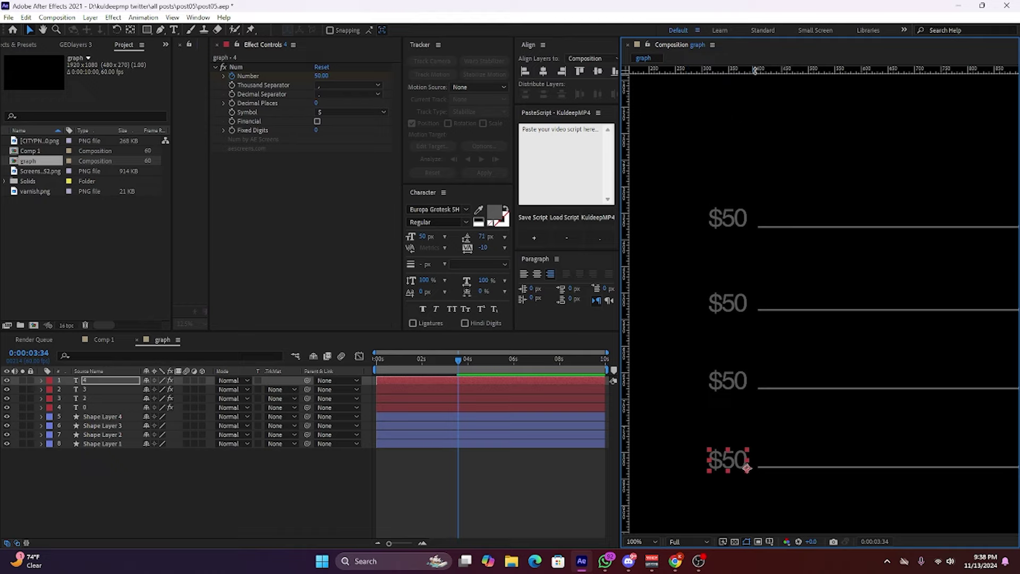
drag(755, 71, 753, 207)
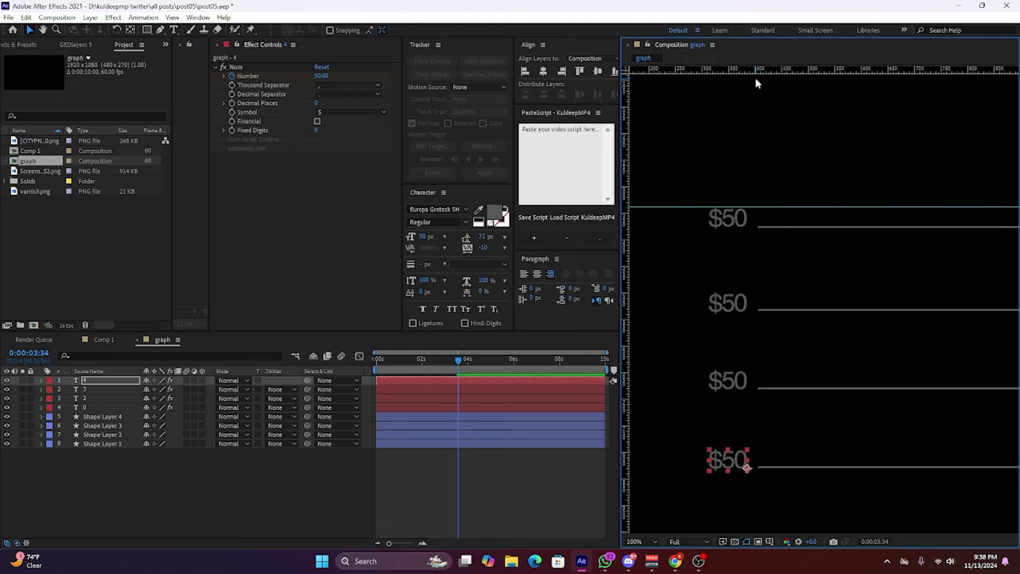
drag(756, 71, 768, 227)
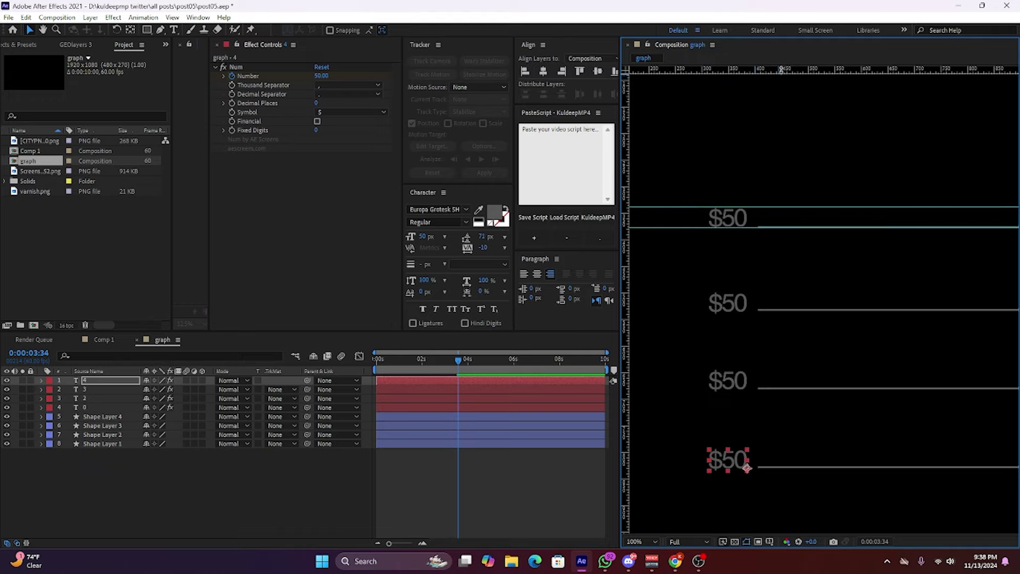
drag(781, 69, 771, 293)
drag(782, 70, 780, 312)
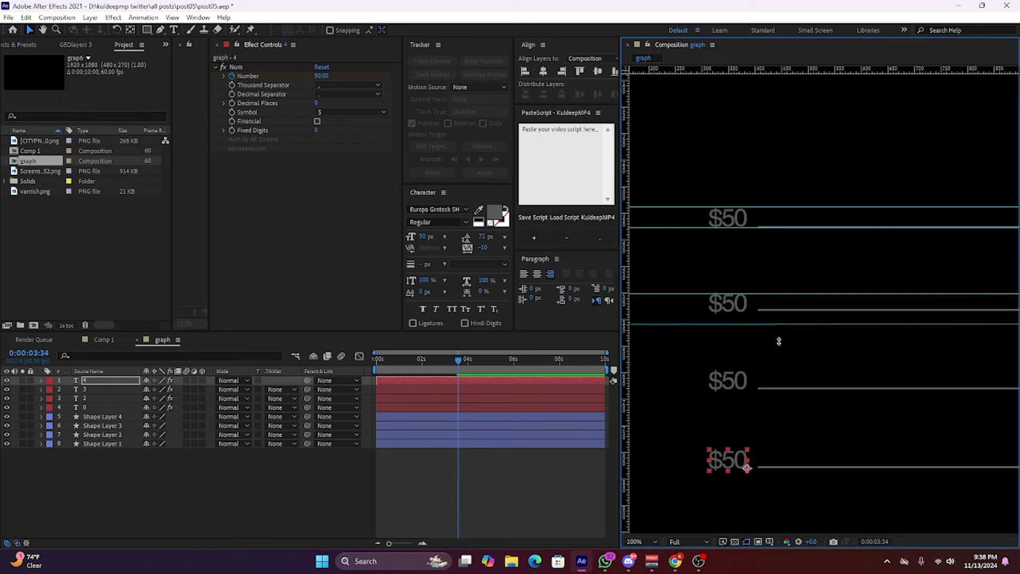
drag(760, 71, 749, 389)
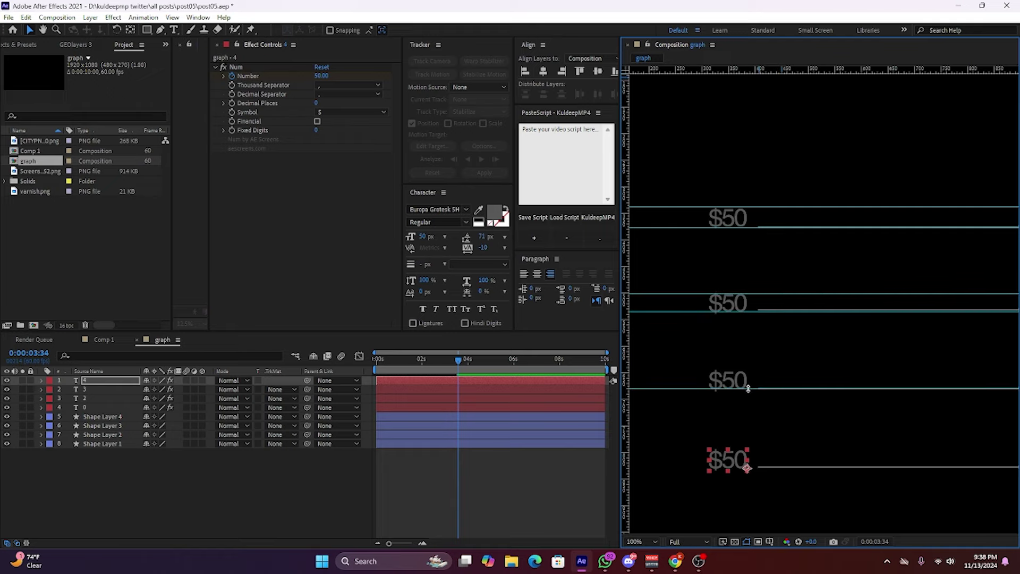
drag(741, 69, 755, 372)
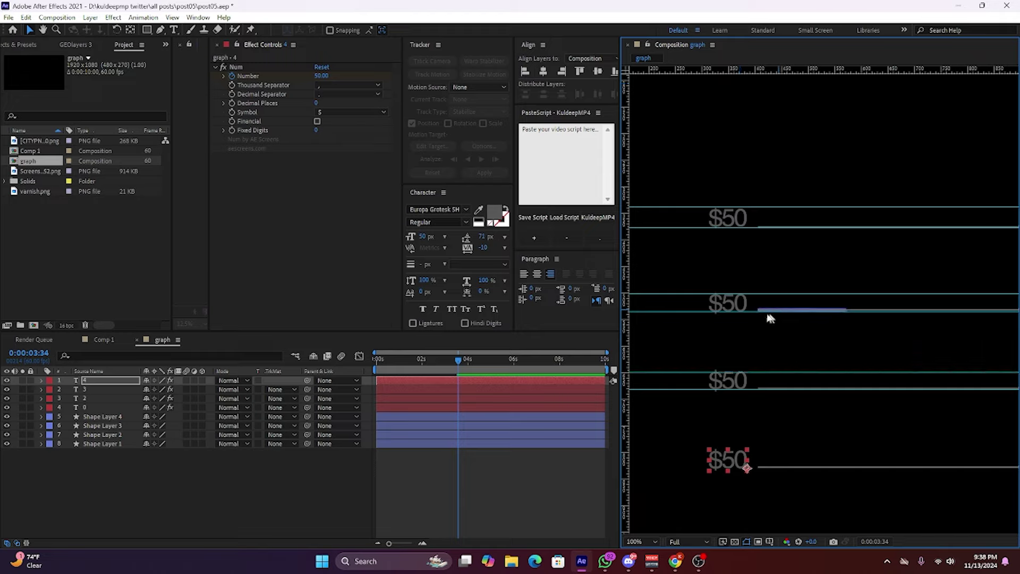
drag(789, 70, 763, 451)
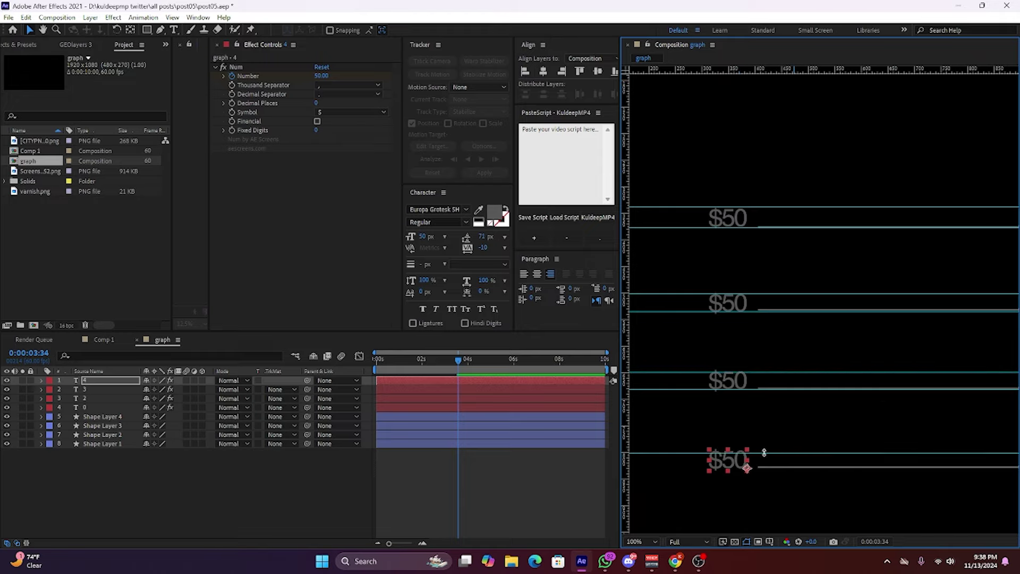
drag(792, 69, 787, 468)
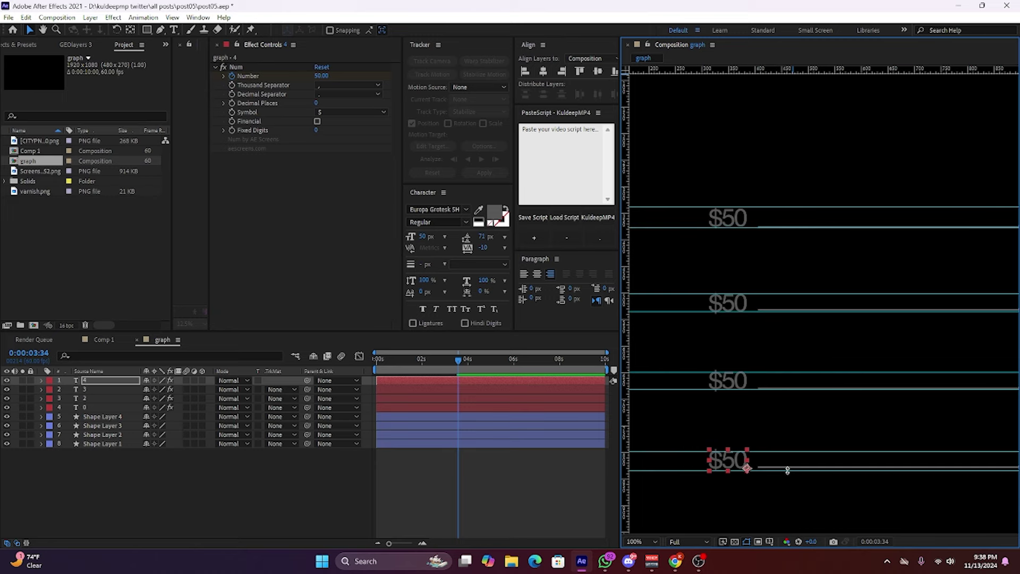
Check the Shape Layer 3 and 4 lines, then hide the rulers and guides.
click(463, 486)
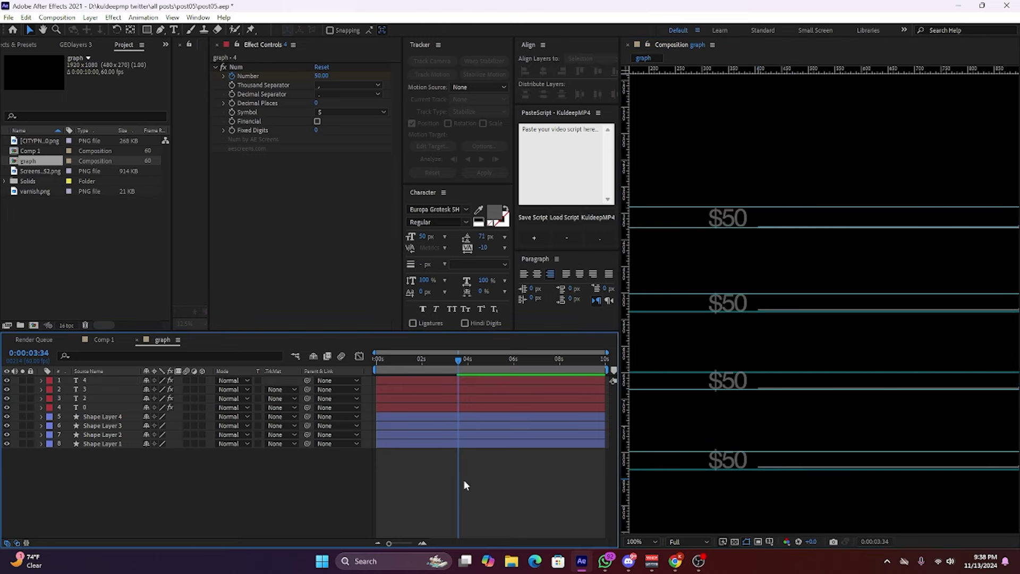
click(466, 429)
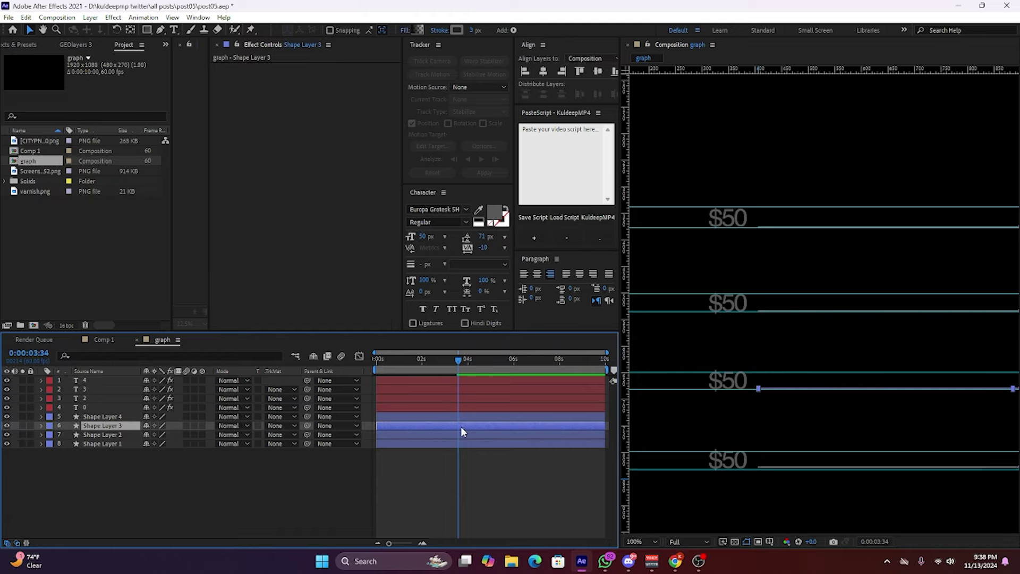
click(466, 417)
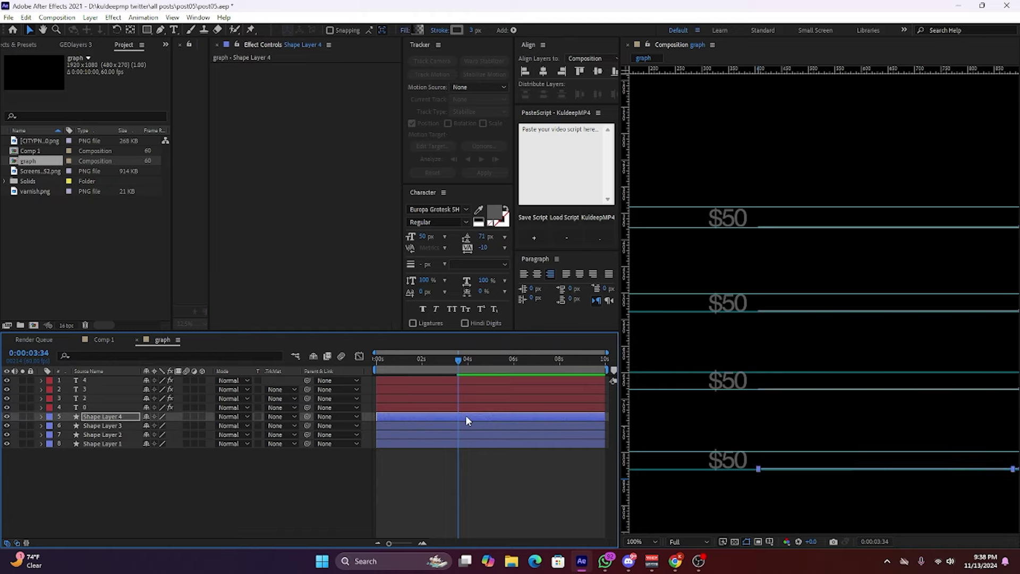
click(751, 504)
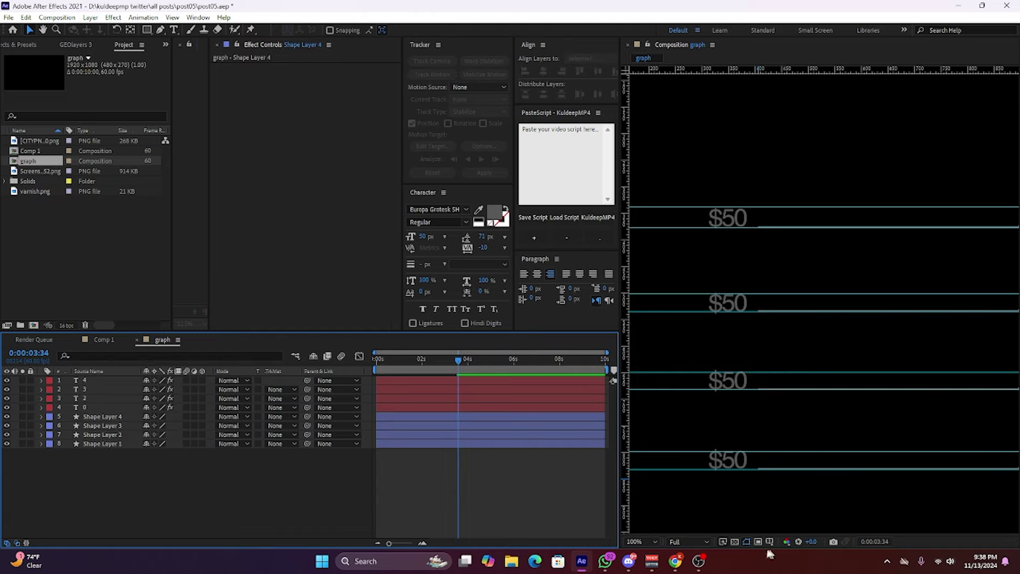
click(745, 541)
click(786, 510)
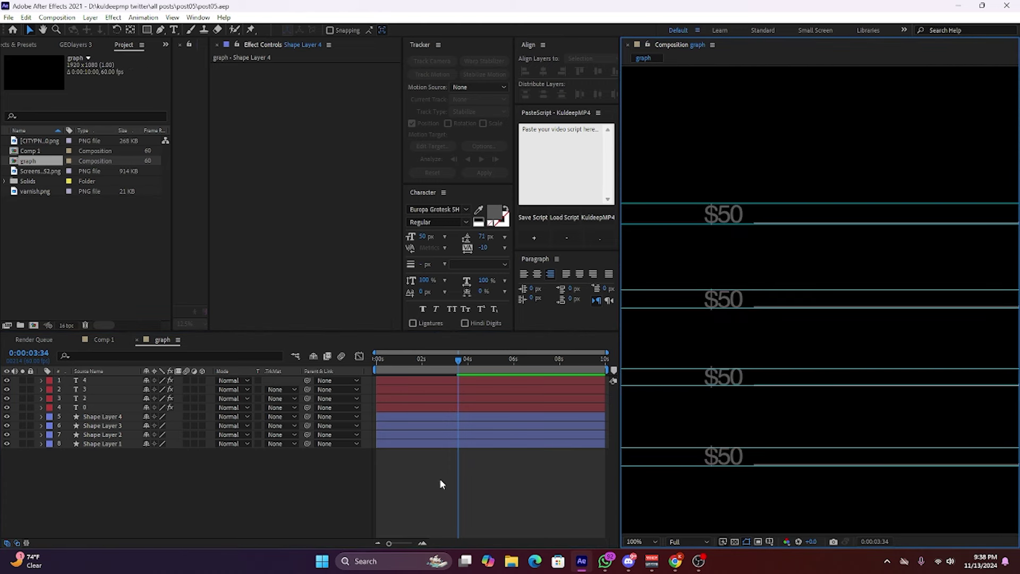
click(770, 541)
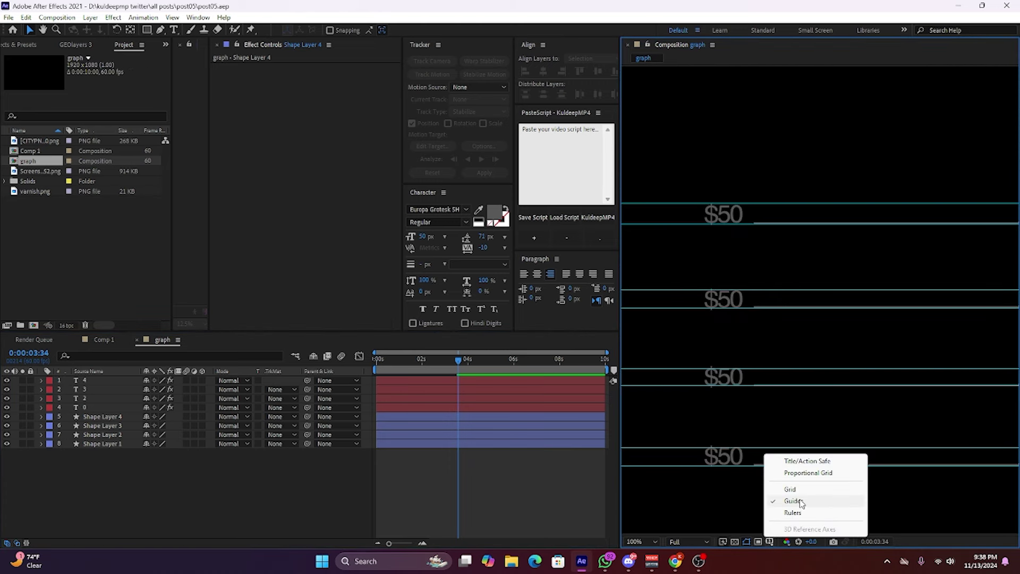
click(776, 509)
scroll(856, 438, down, 2)
Reveal the four price labels' Number keyframes and set the second label's end value to 100.
drag(869, 412, 789, 455)
click(415, 388)
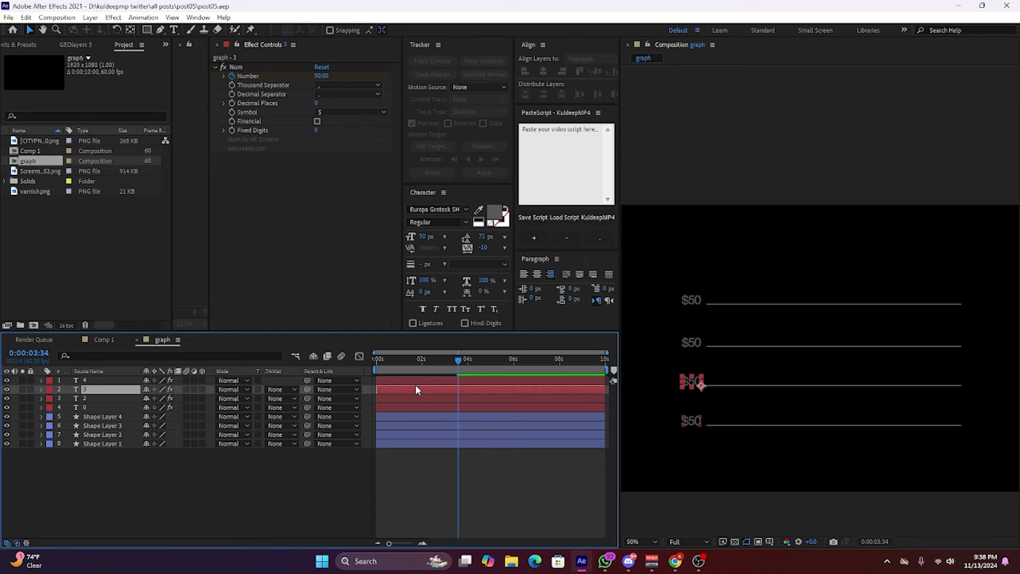
shift+click(426, 381)
shift+click(430, 411)
key(u)
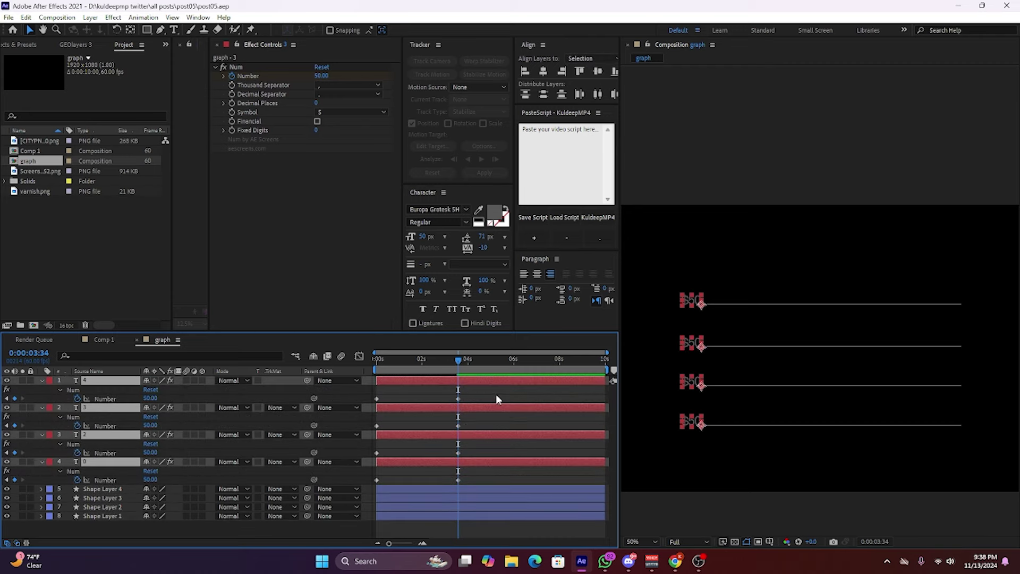
click(495, 394)
click(123, 437)
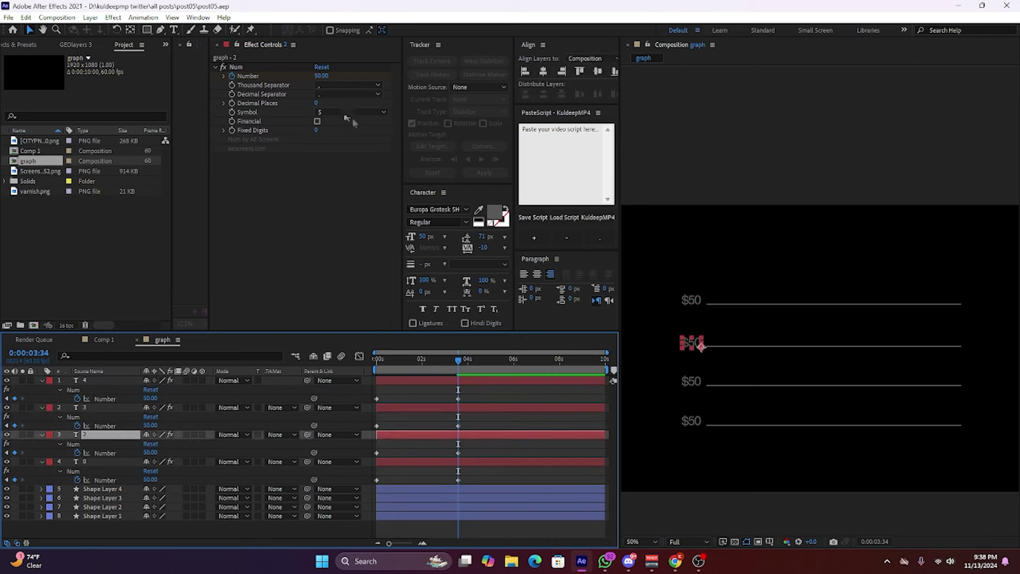
click(321, 76)
text(100)
key(Return)
Set the third label's end value to 200 at 0:00:03:34, keeping the bottom label at $100.
click(465, 407)
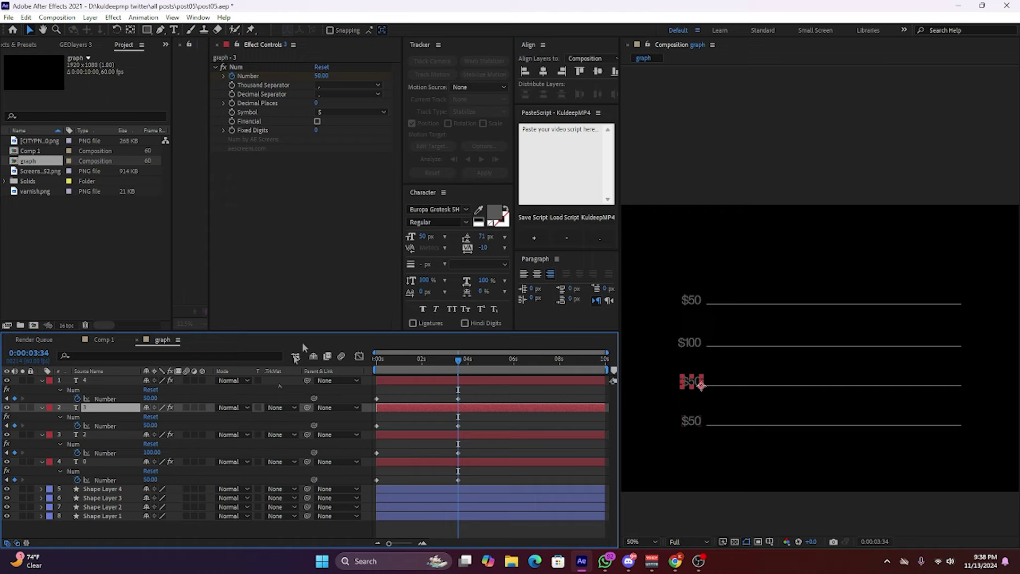
click(325, 75)
text(200)
key(Return)
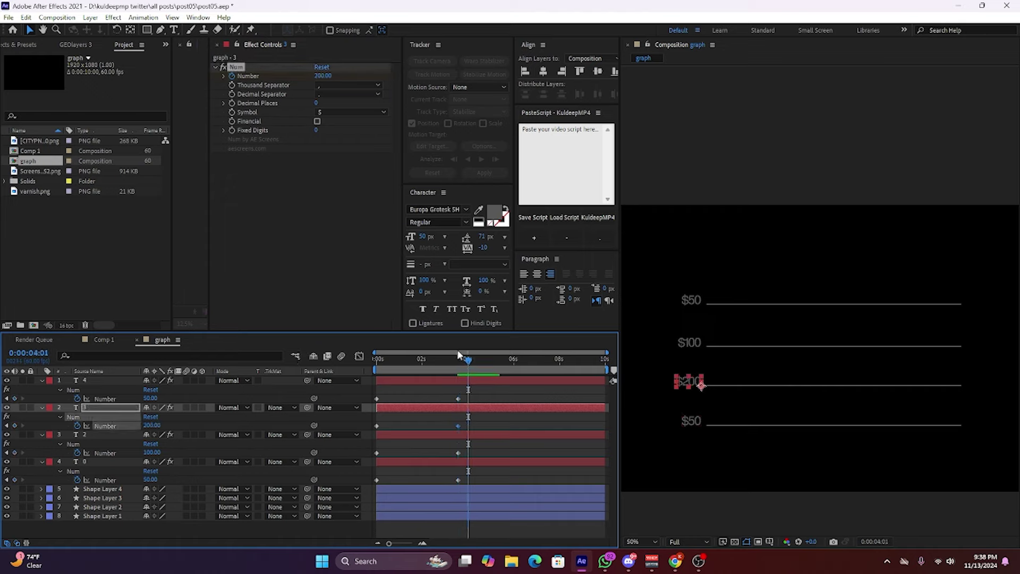
click(459, 360)
click(468, 381)
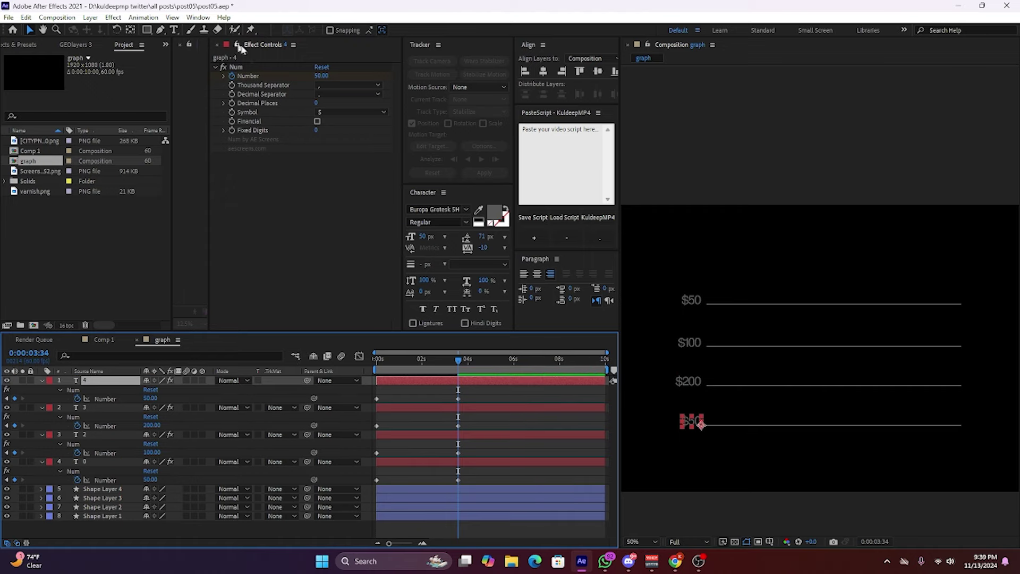
click(320, 75)
text(6)
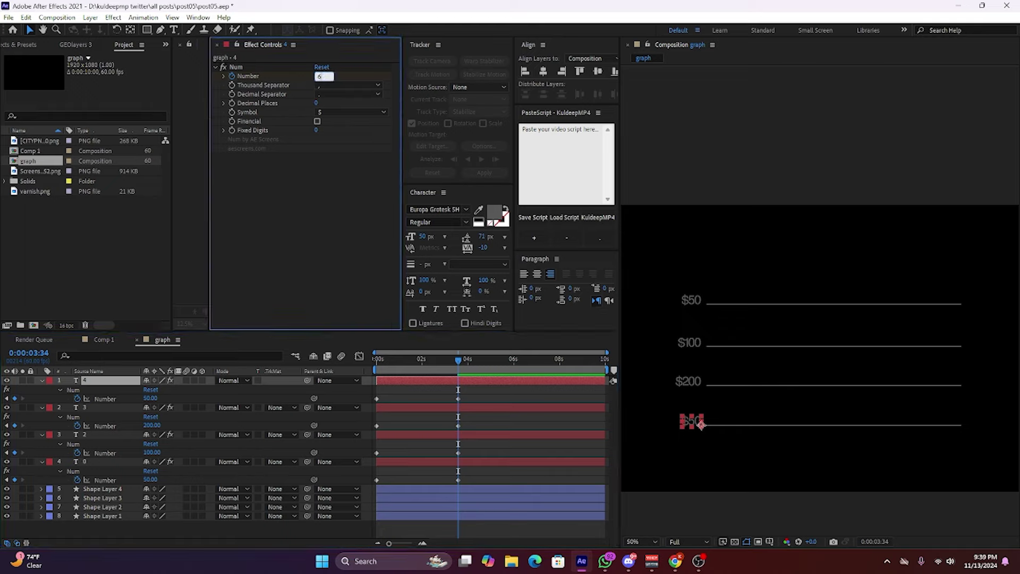
text(00)
key(Return)
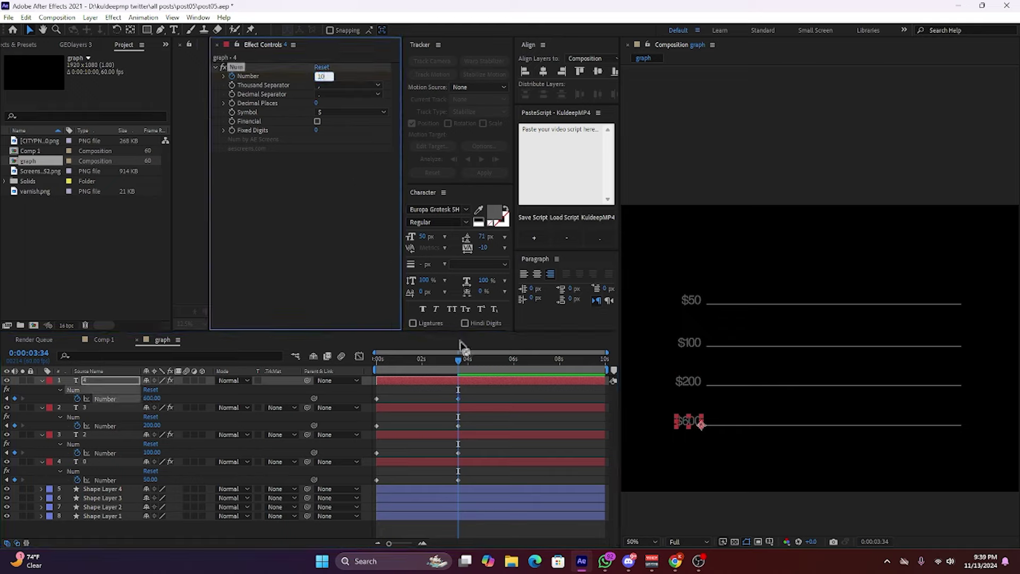
key(ctrl+z)
click(470, 434)
click(323, 76)
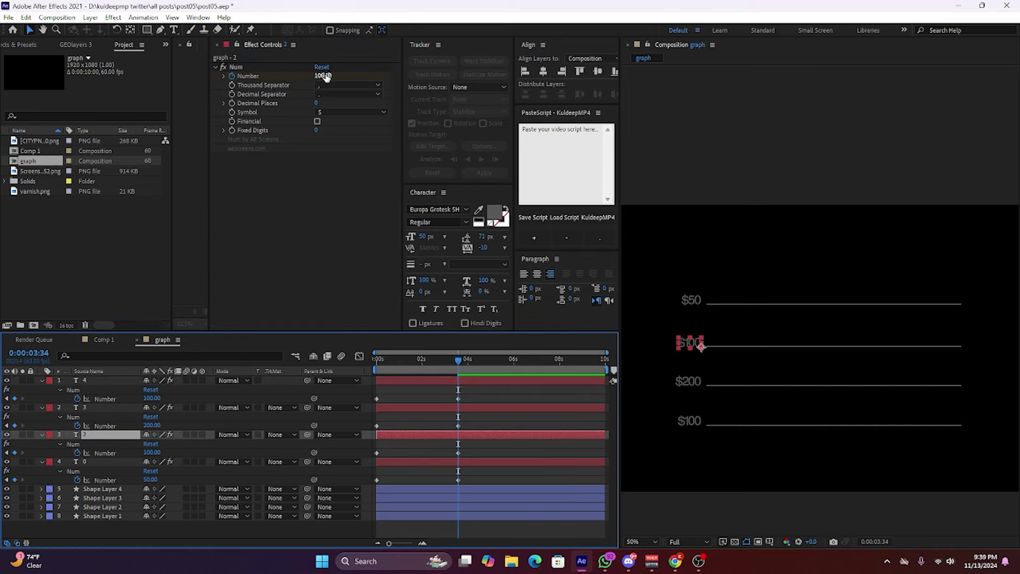
Move the $200 layer lower and set the next labels' end values to 500 and 1000.
click(123, 407)
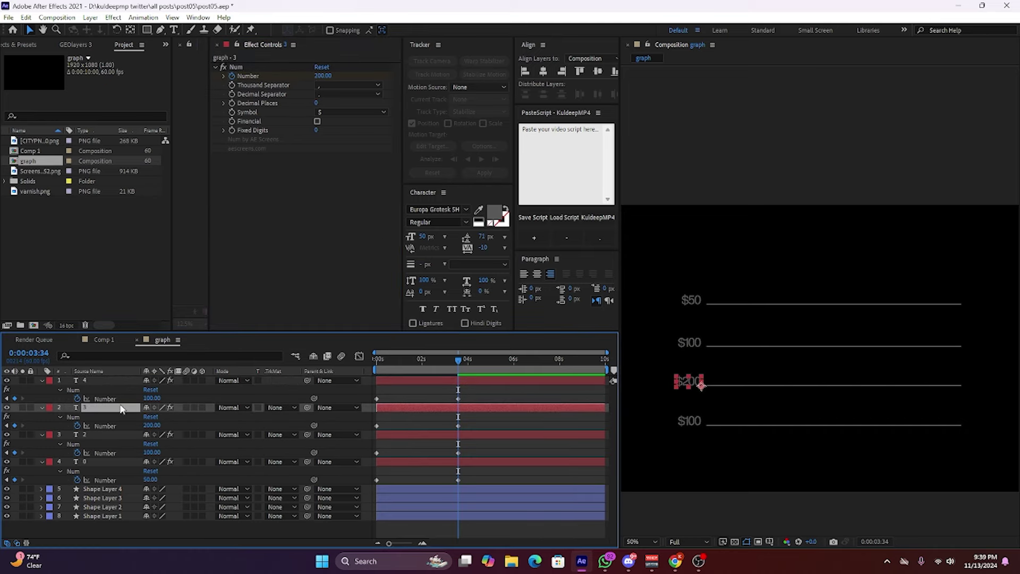
drag(121, 408, 122, 457)
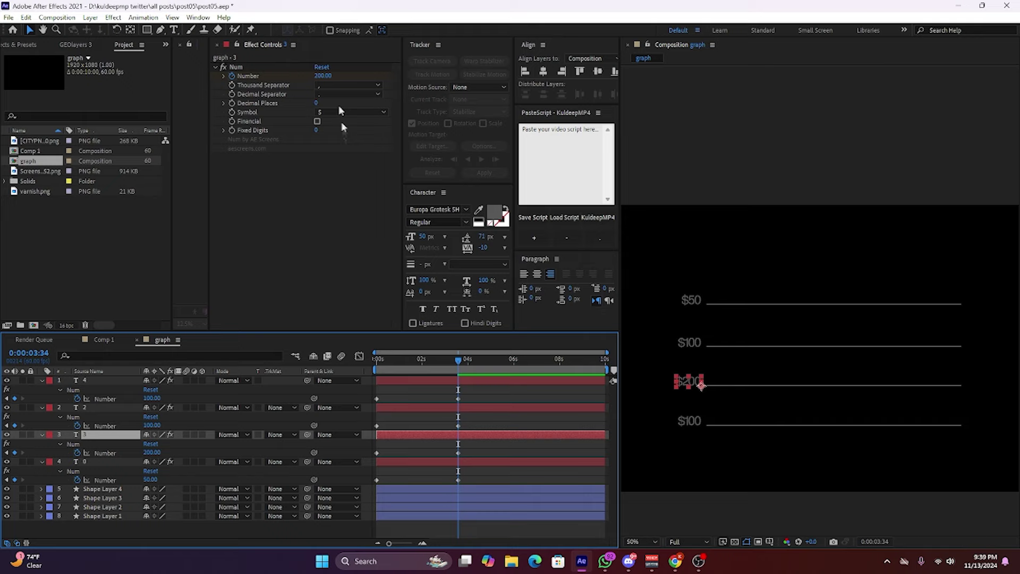
click(122, 408)
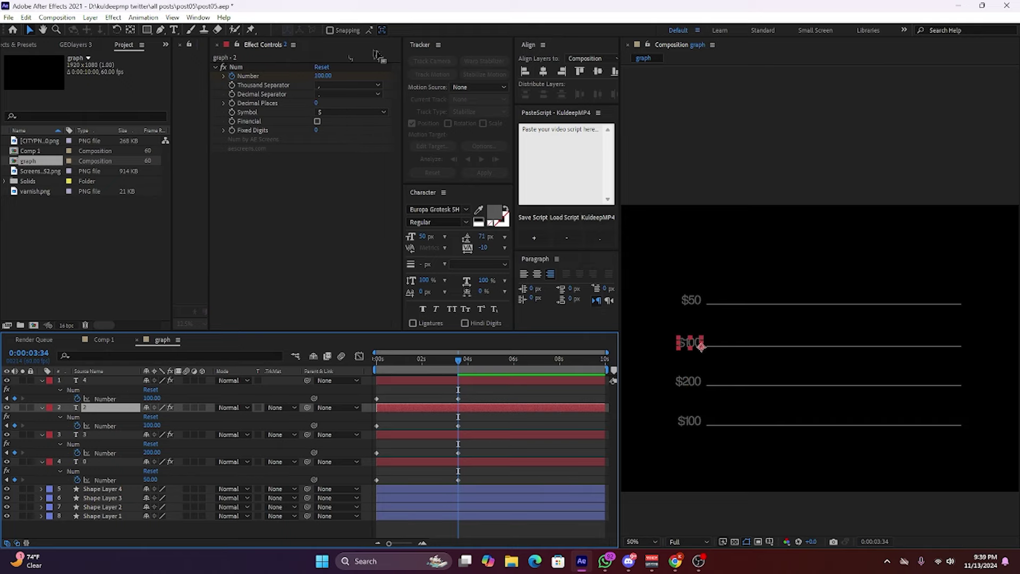
click(323, 75)
text(500)
click(454, 381)
click(322, 75)
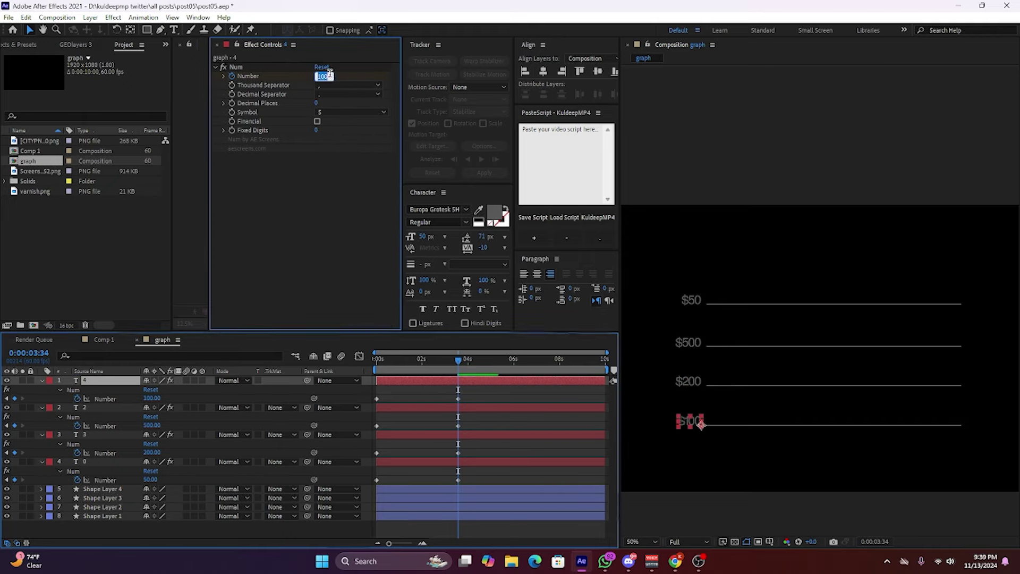
text(1000)
key(Return)
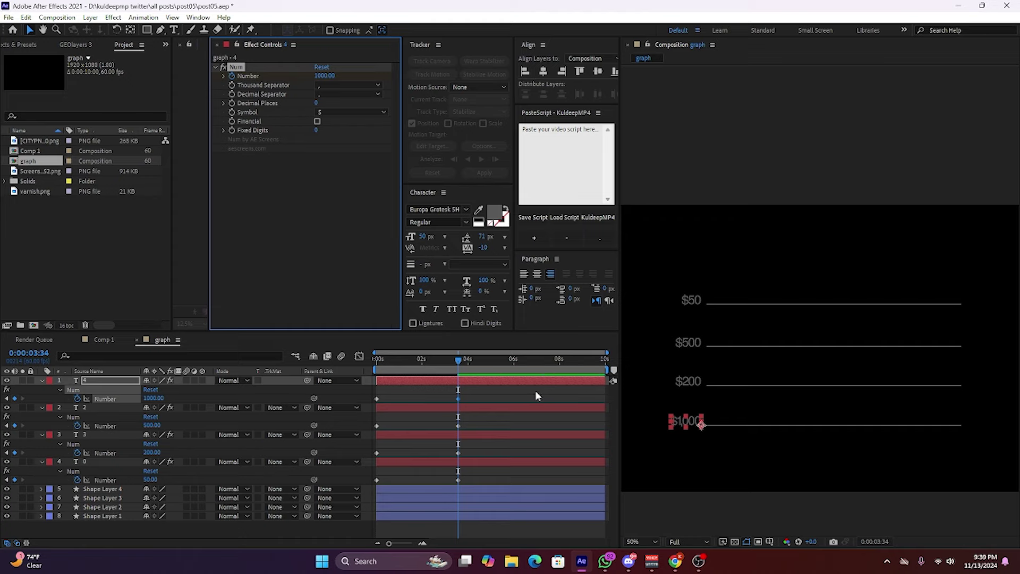
Reorder the label layers in the stack and set the bottom label's end value to 100.
click(118, 380)
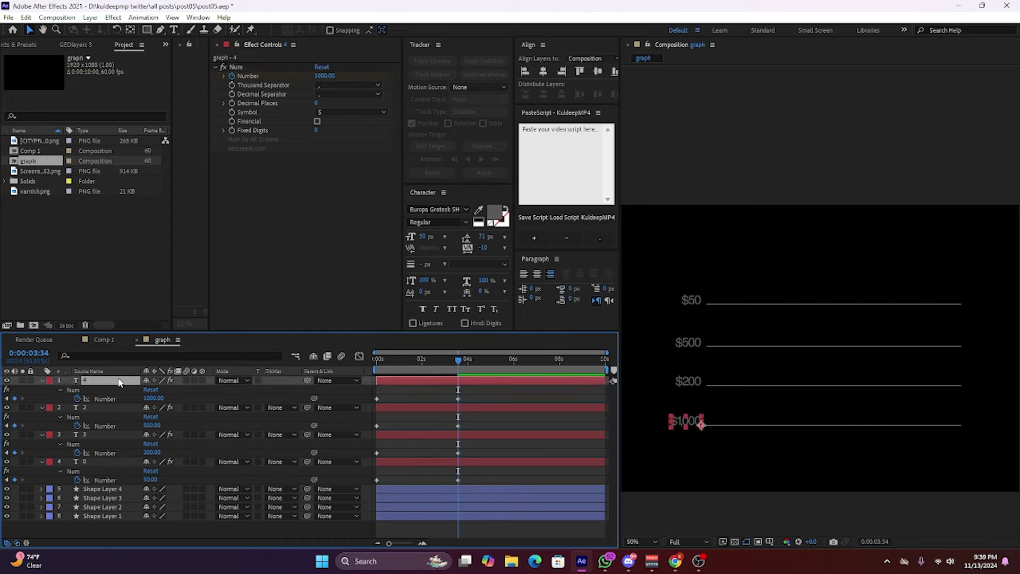
drag(118, 381, 116, 473)
drag(105, 434, 106, 376)
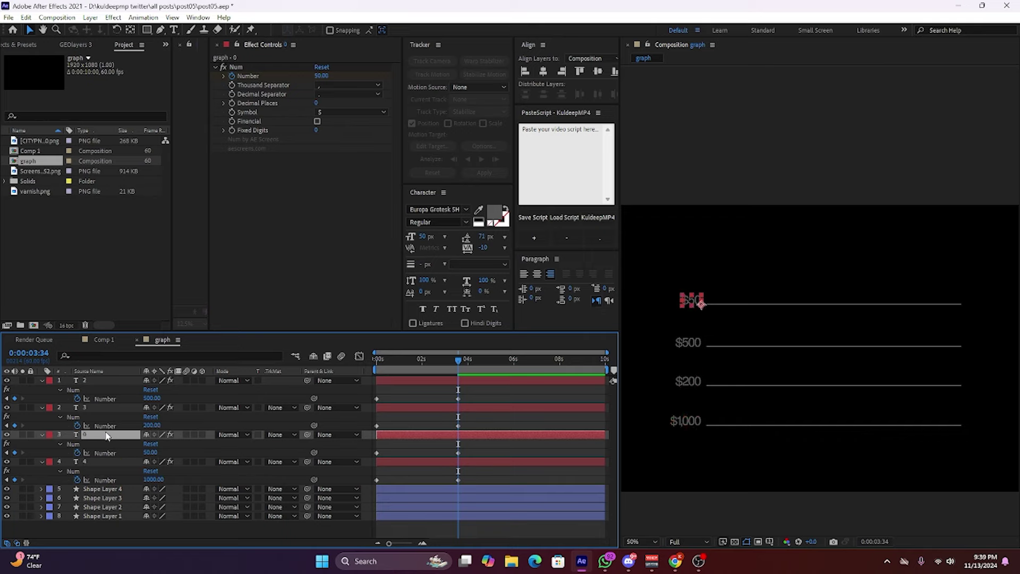
click(102, 409)
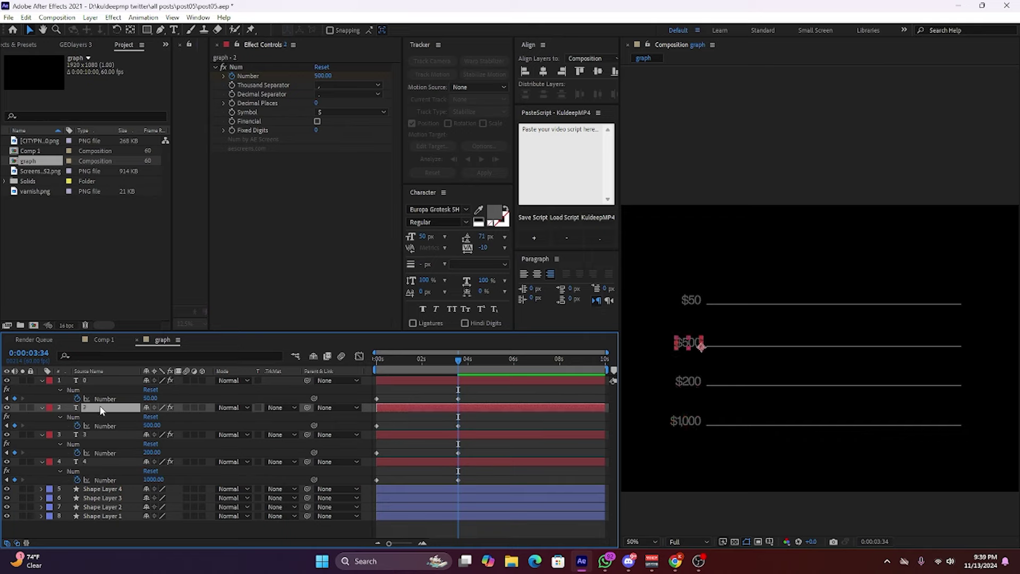
click(88, 436)
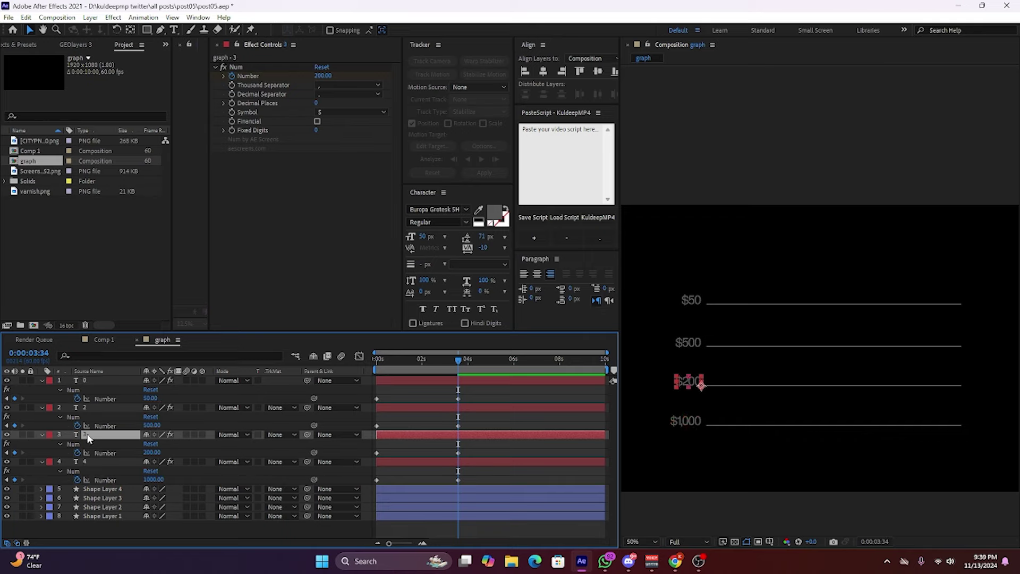
click(456, 461)
click(325, 76)
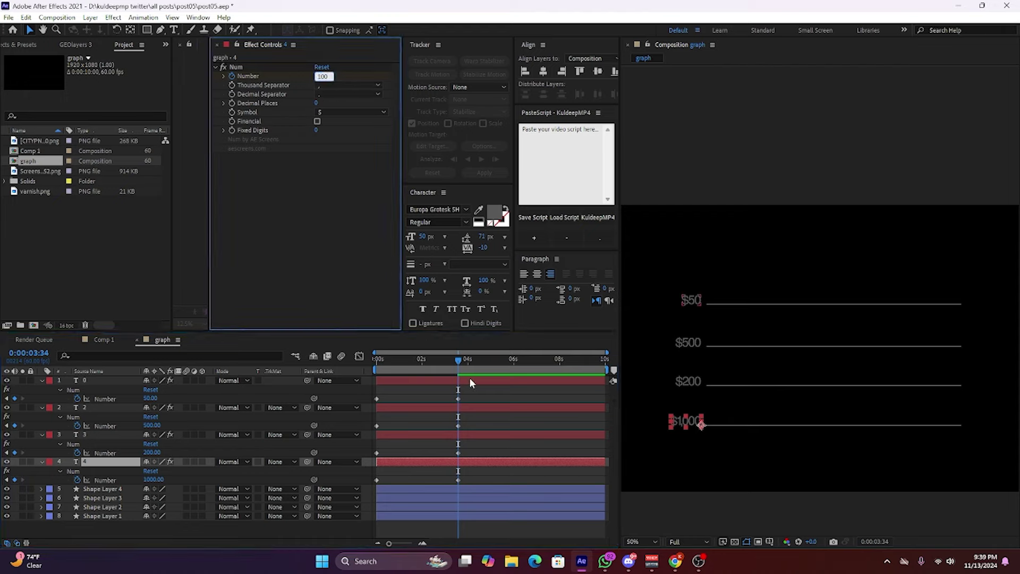
key(Return)
Set the top label's end Number value to 1000.
click(470, 381)
click(325, 76)
text(100)
key(Return)
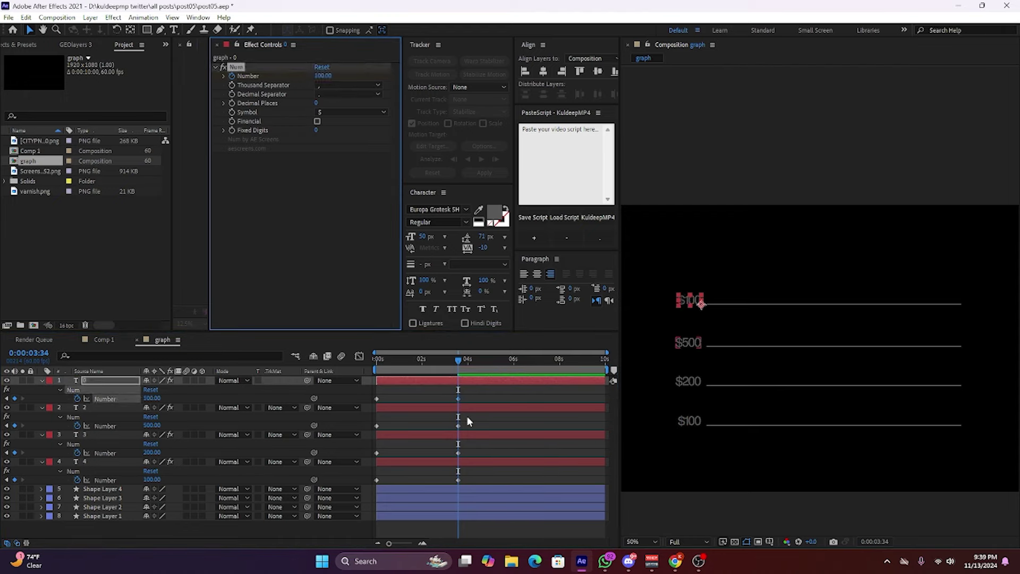
click(486, 395)
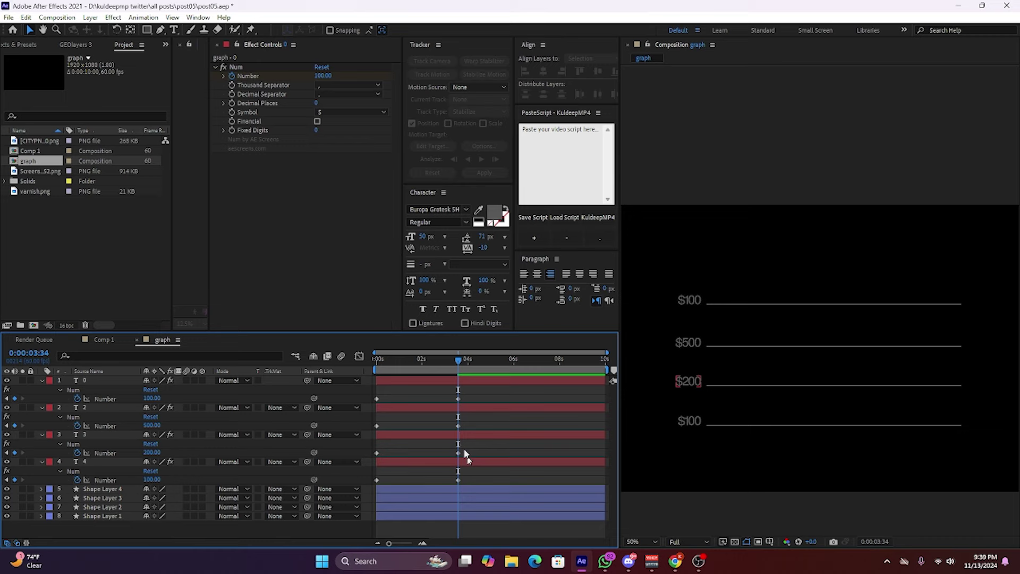
click(466, 380)
click(325, 76)
text(1000)
key(Return)
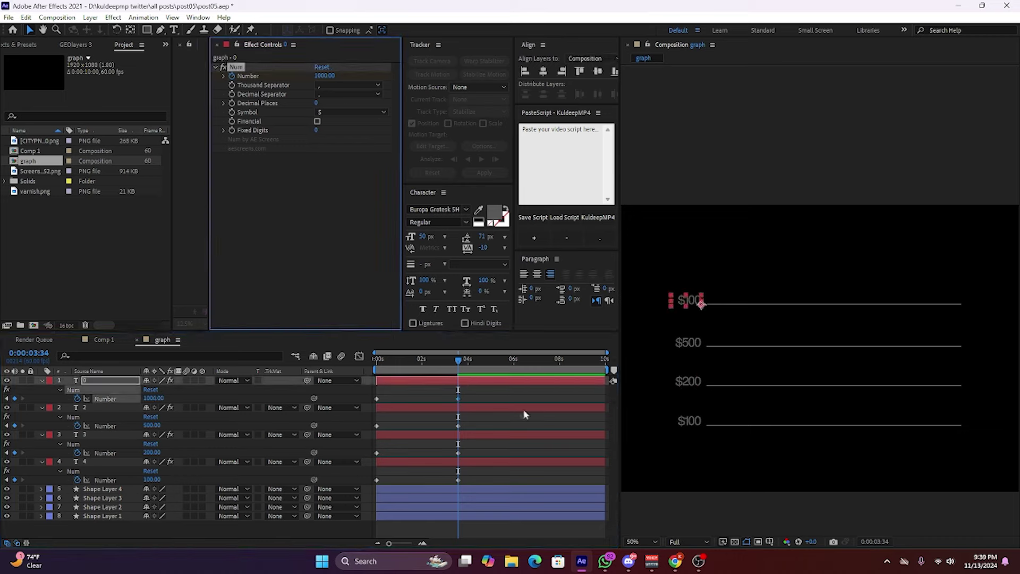
click(448, 381)
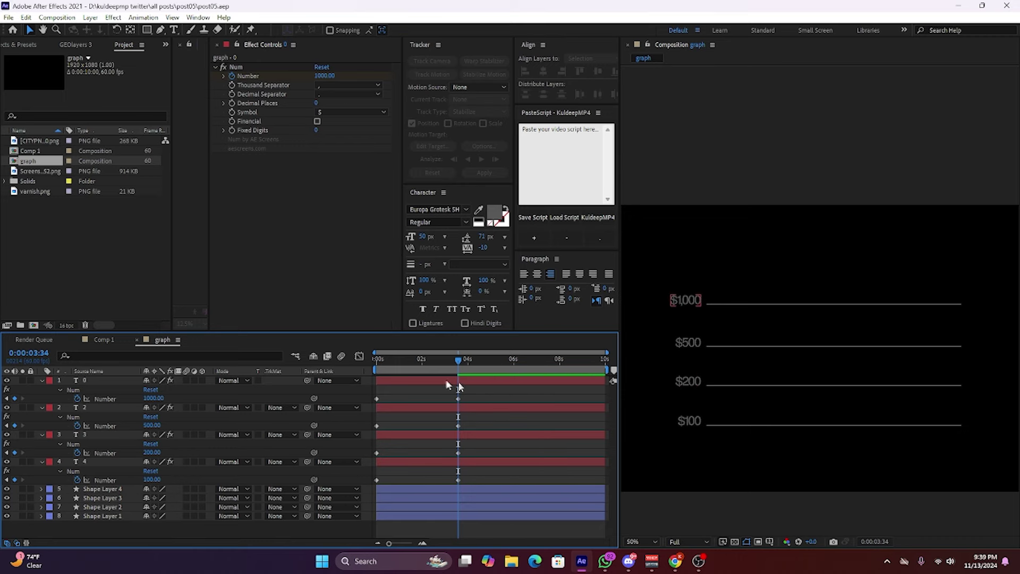
Move all four counters' ending keyframes from about 3.5 s out to 6 s and preview.
drag(489, 394, 351, 489)
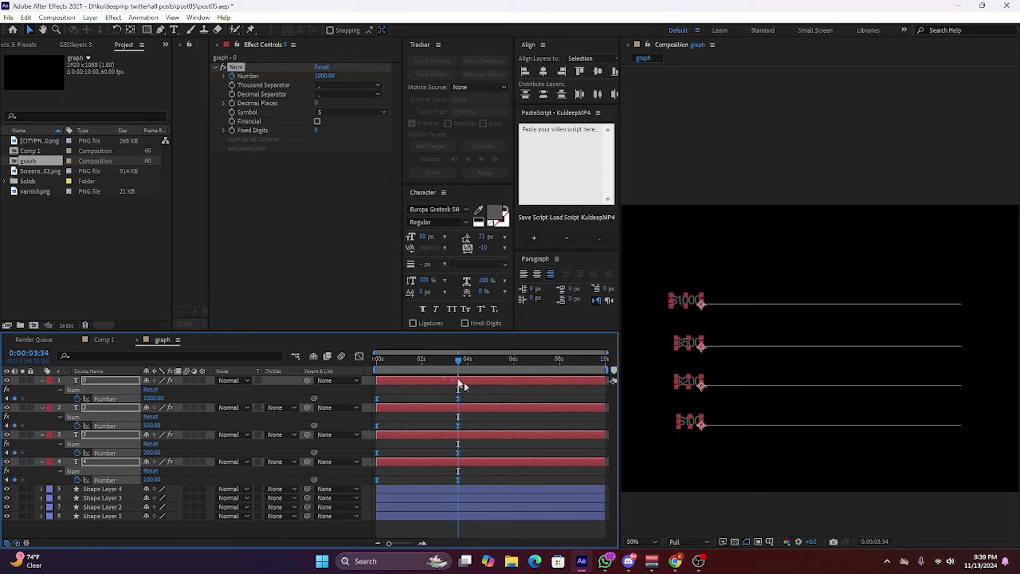
key(Home)
drag(470, 393, 448, 484)
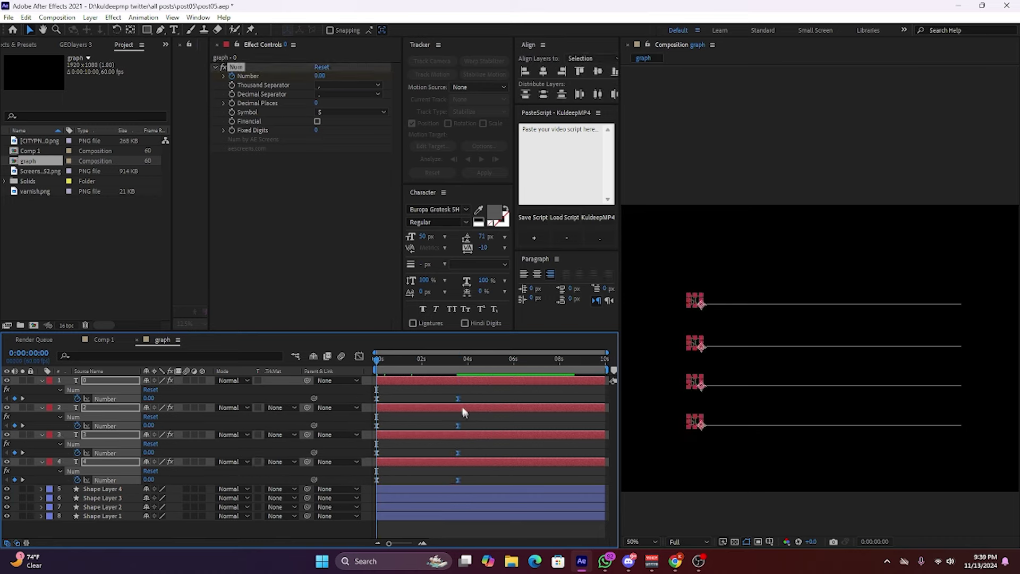
drag(457, 398, 514, 399)
click(498, 402)
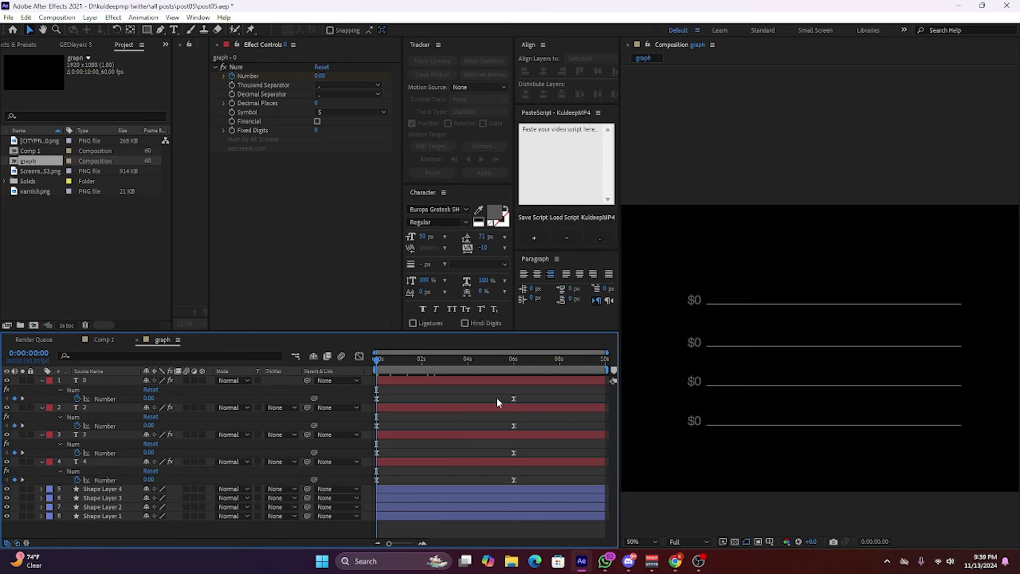
key(space)
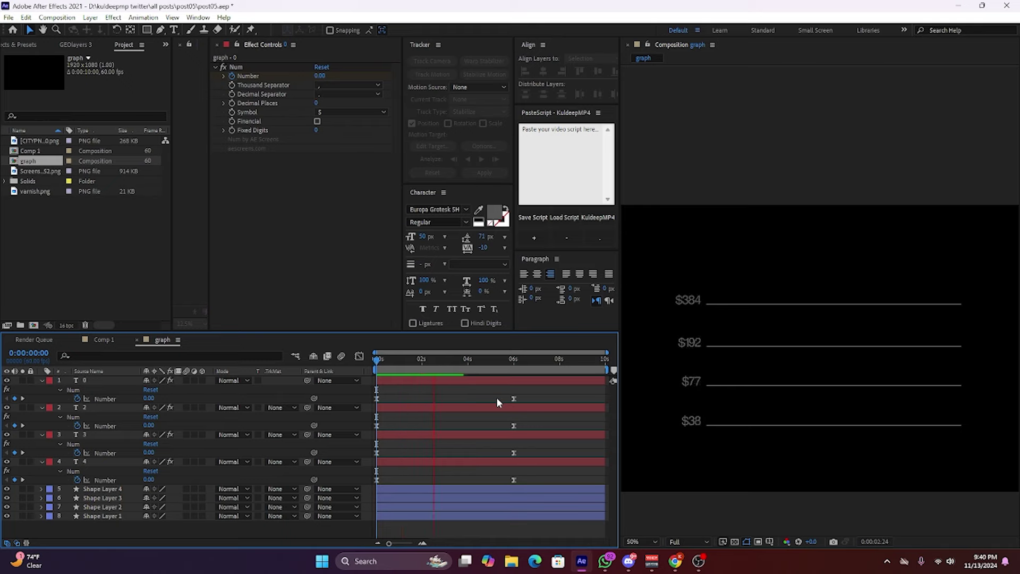
key(space)
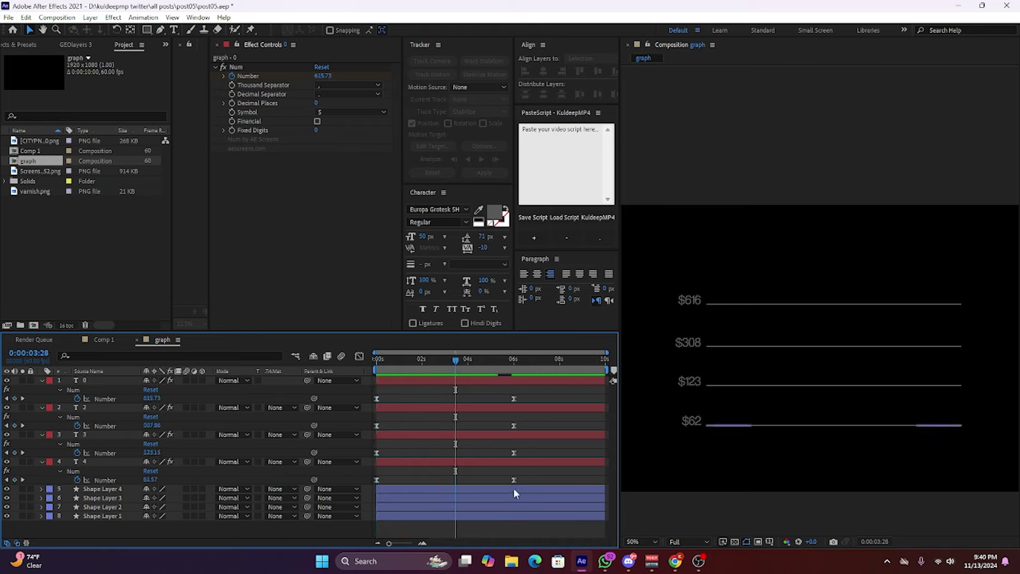
Pull the $100, $200 and $500 end keyframes progressively earlier, then replay the staggered count.
drag(513, 479, 437, 483)
drag(514, 452, 466, 452)
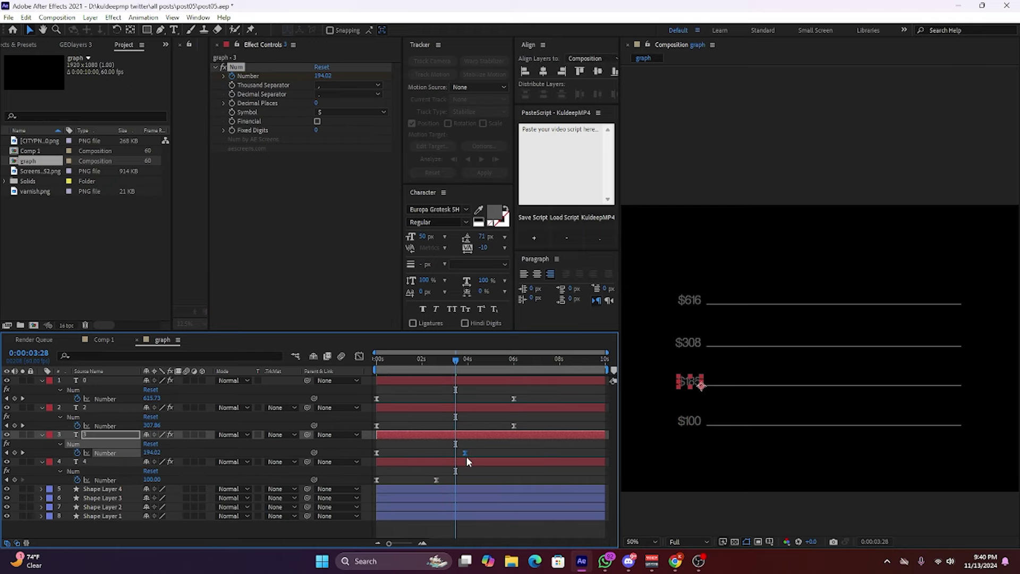
drag(513, 426, 488, 430)
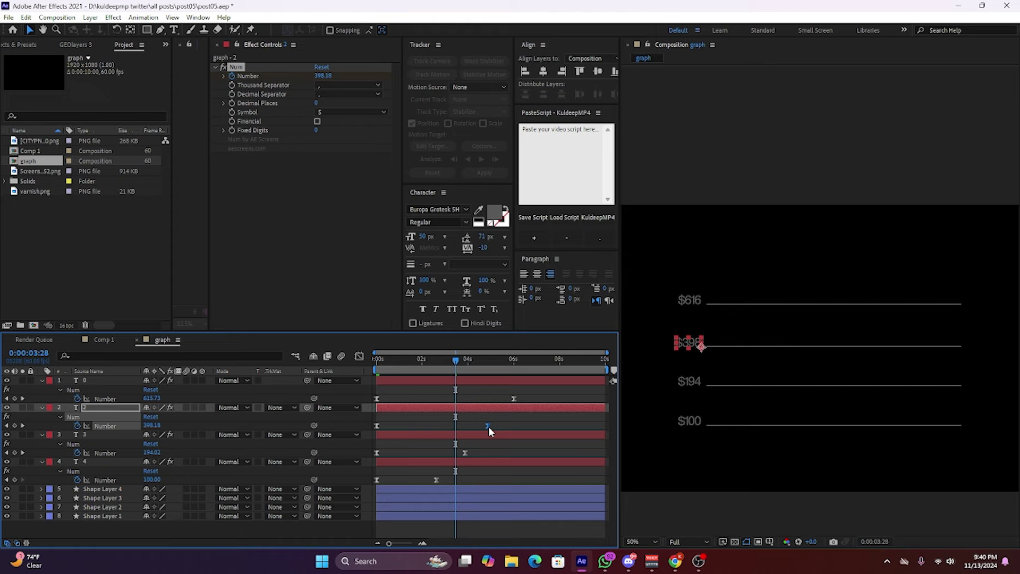
mouse_move(530, 393)
mouse_down()
mouse_move(425, 483)
mouse_move(414, 480)
mouse_up()
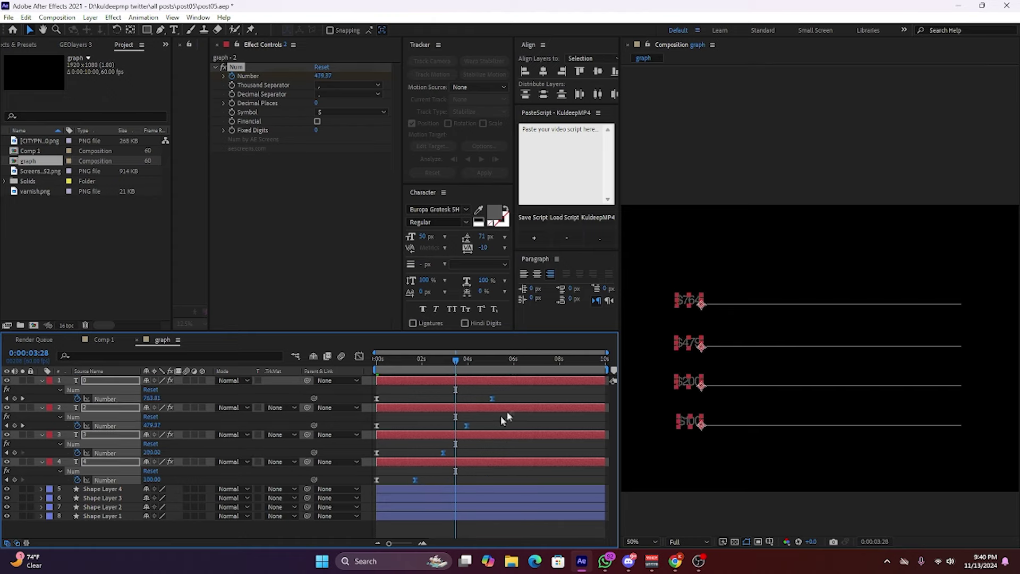
drag(467, 360, 403, 359)
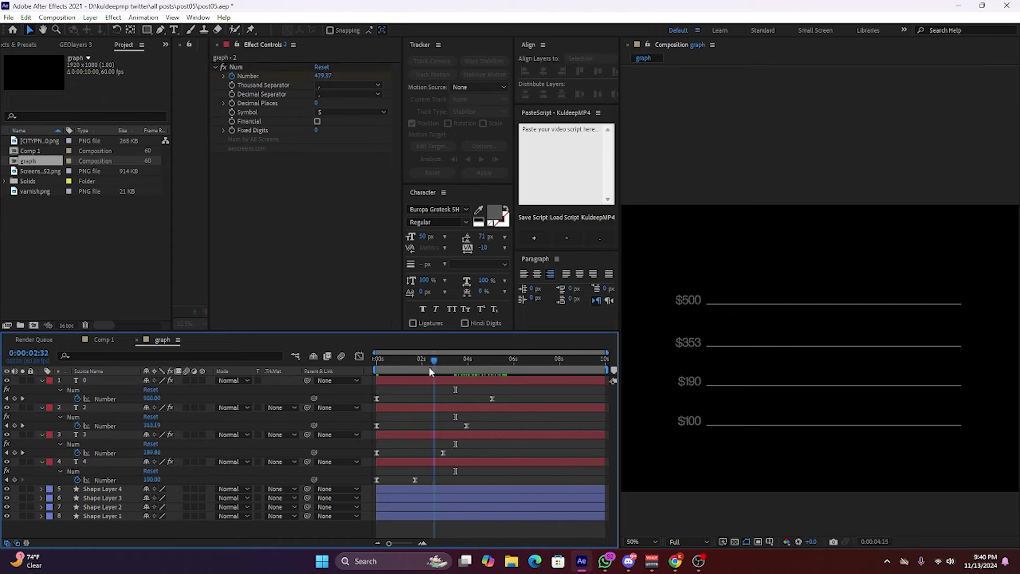
key(Home)
key(space)
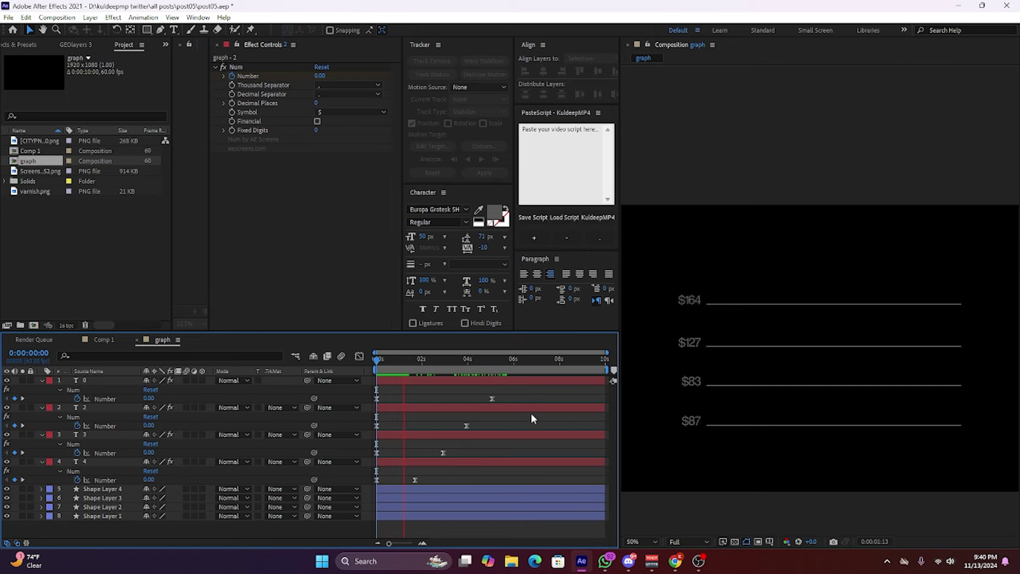
Type 'Total revenue' as a text layer in Comp 1, then move it into the graph composition.
click(104, 341)
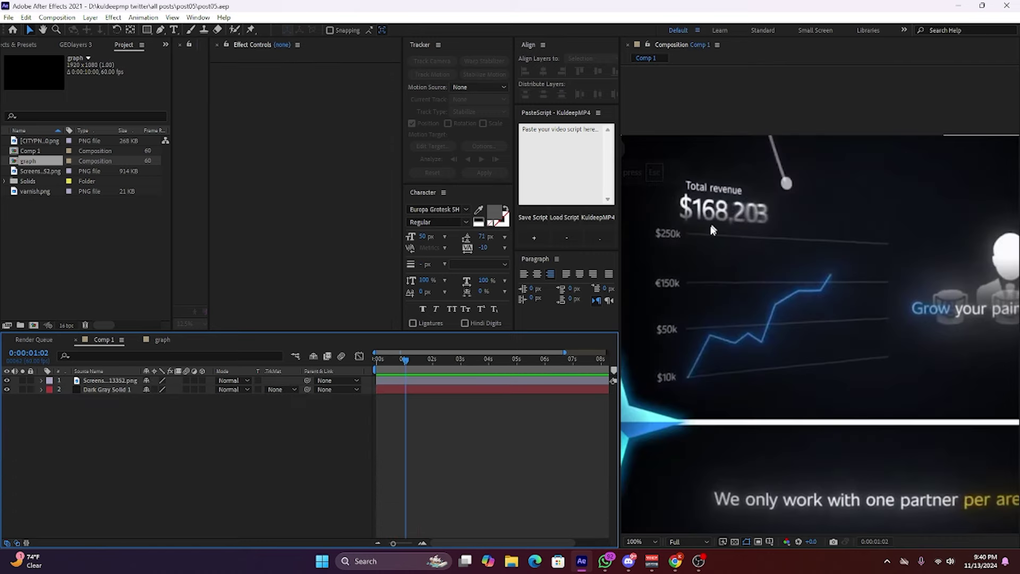
click(174, 30)
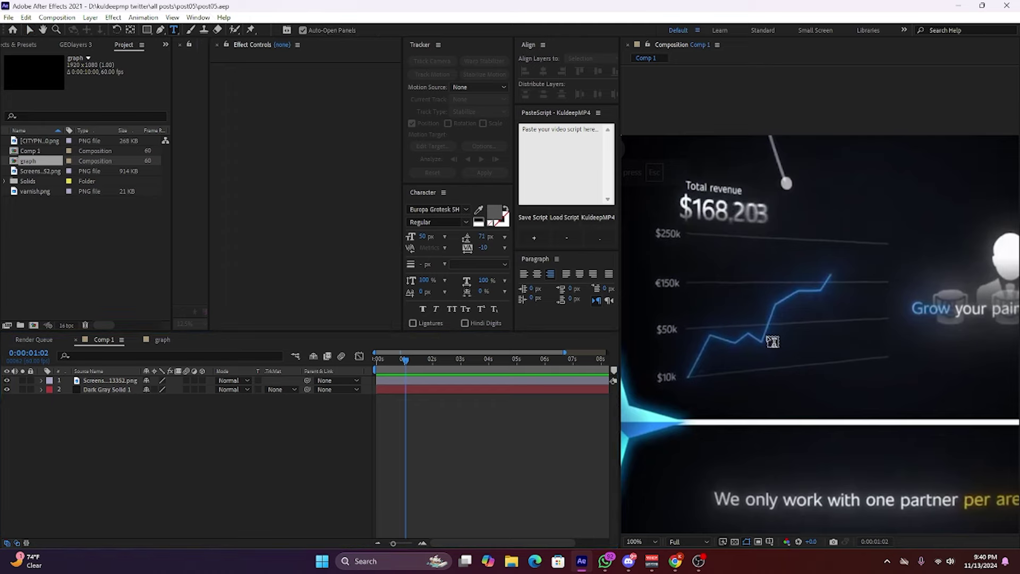
click(769, 340)
text(Total)
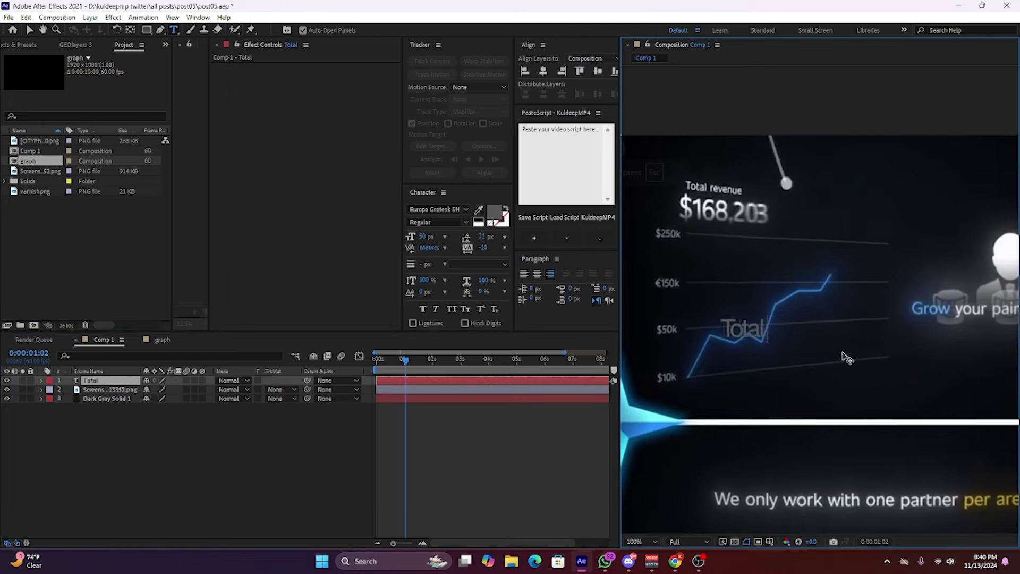
text( reven)
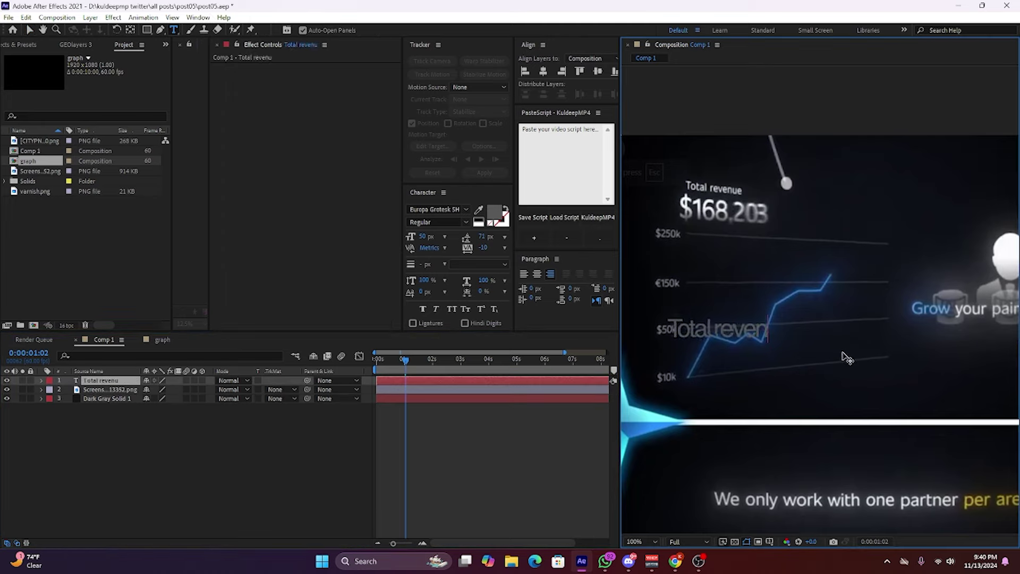
text(ue)
key(ctrl+a)
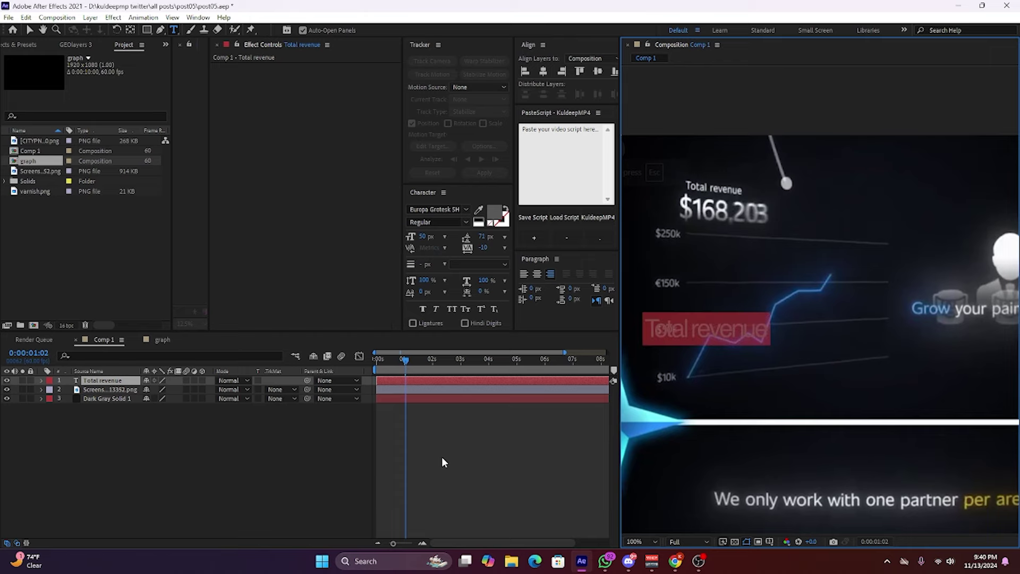
click(431, 435)
click(410, 381)
key(Delete)
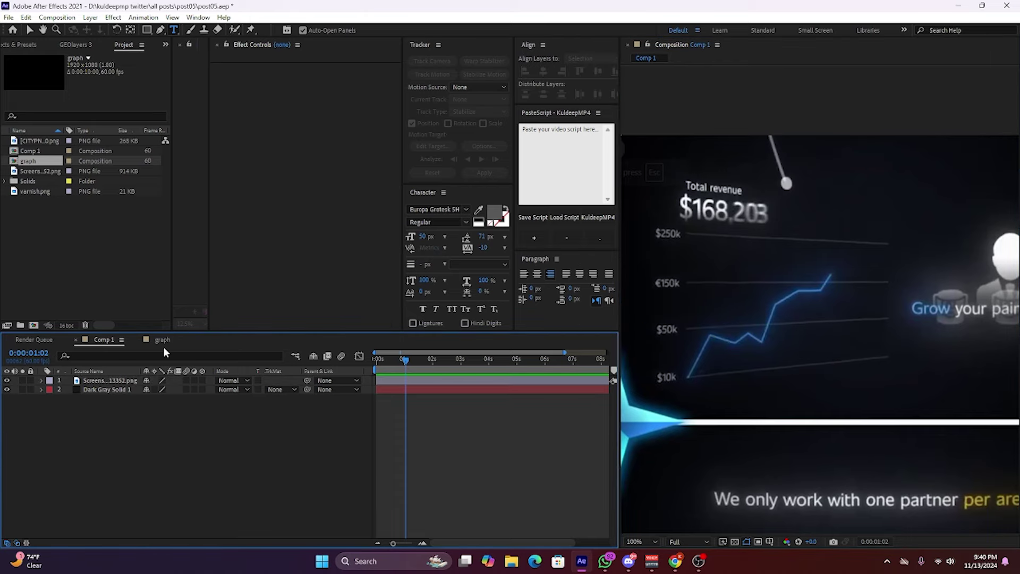
click(163, 342)
key(ctrl+v)
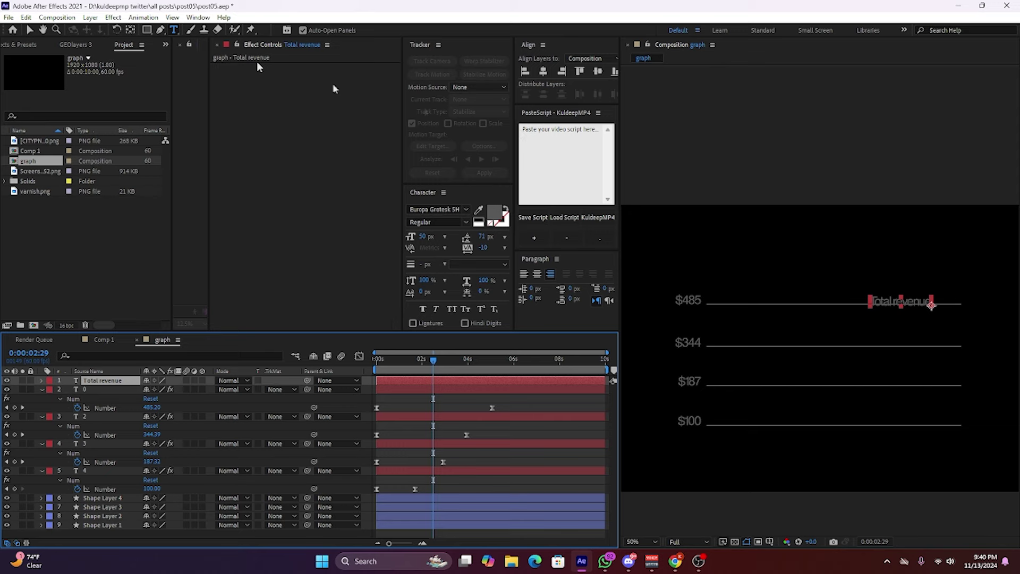
Style the Total revenue text with a white fill, Medium weight and tracking 0.
click(922, 246)
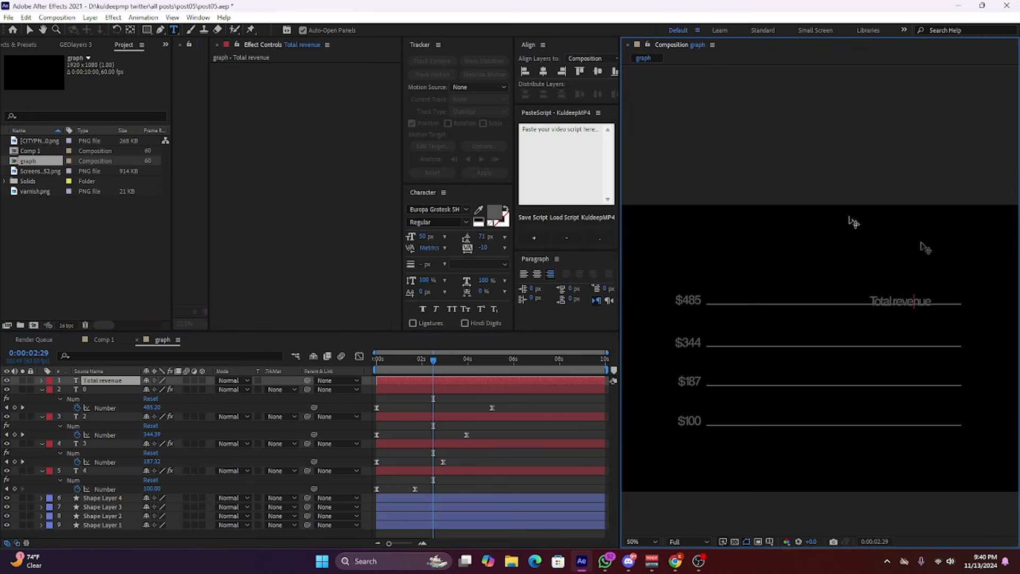
click(494, 217)
click(385, 212)
click(615, 215)
click(436, 222)
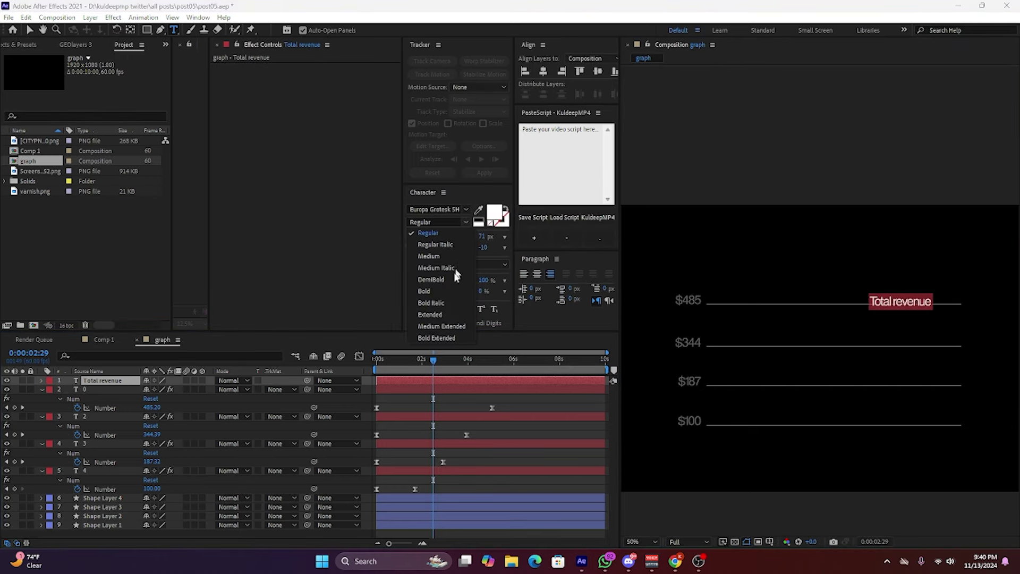
click(442, 292)
click(466, 223)
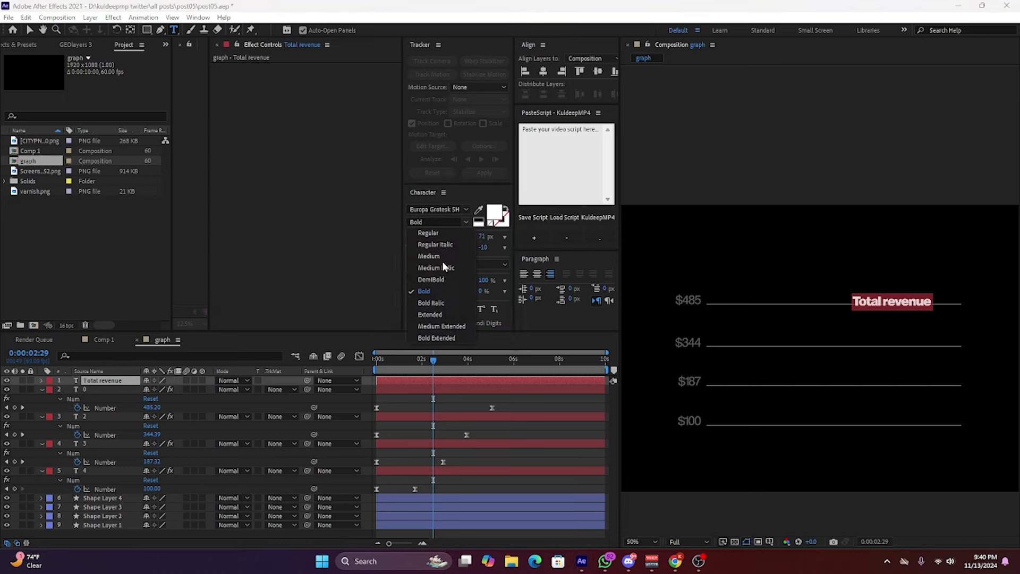
click(441, 258)
key(alt+Right)
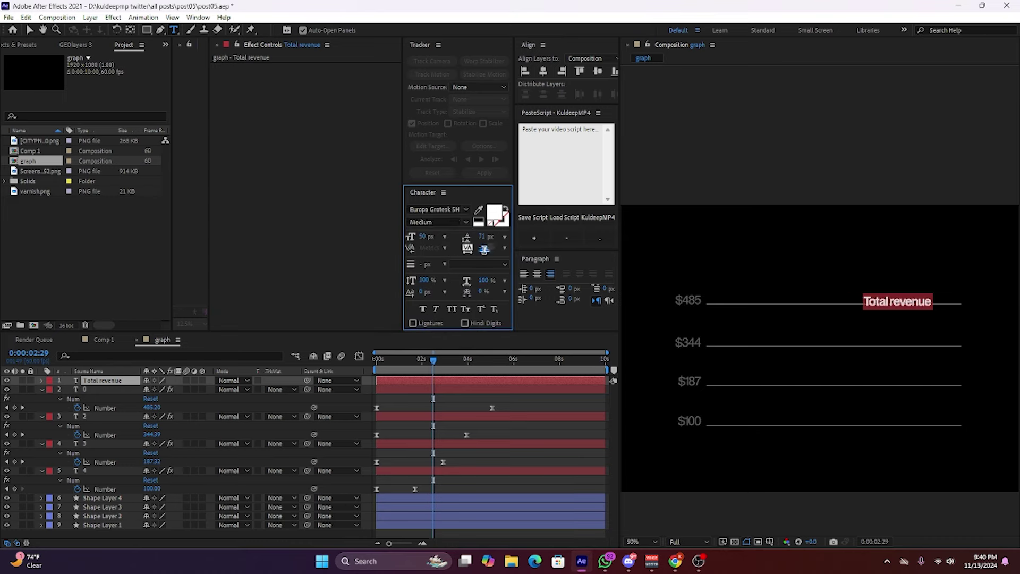
Enlarge the title to 74 px, left-align it and place it above the top line beside the dollar labels.
click(28, 31)
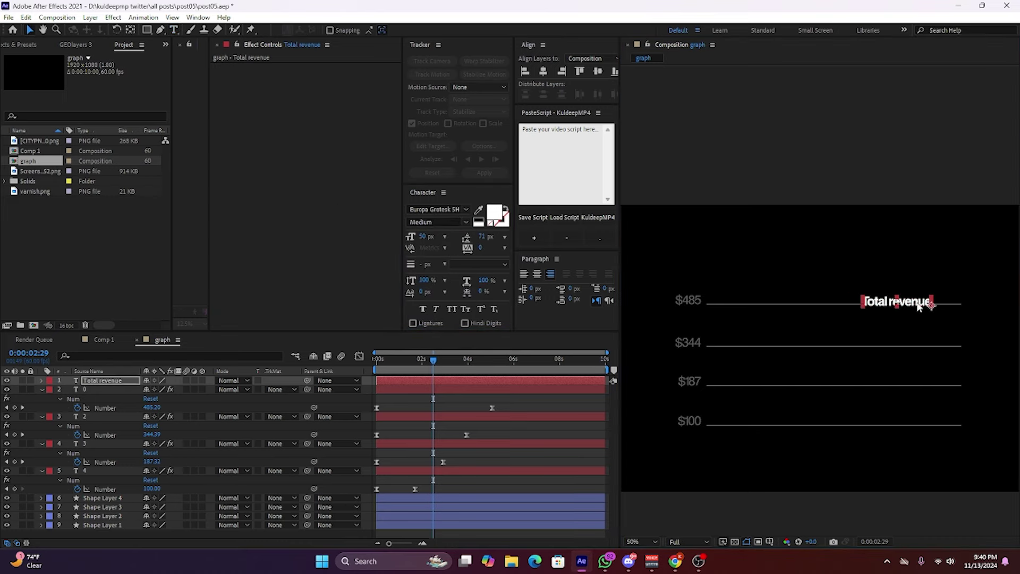
drag(918, 307, 733, 250)
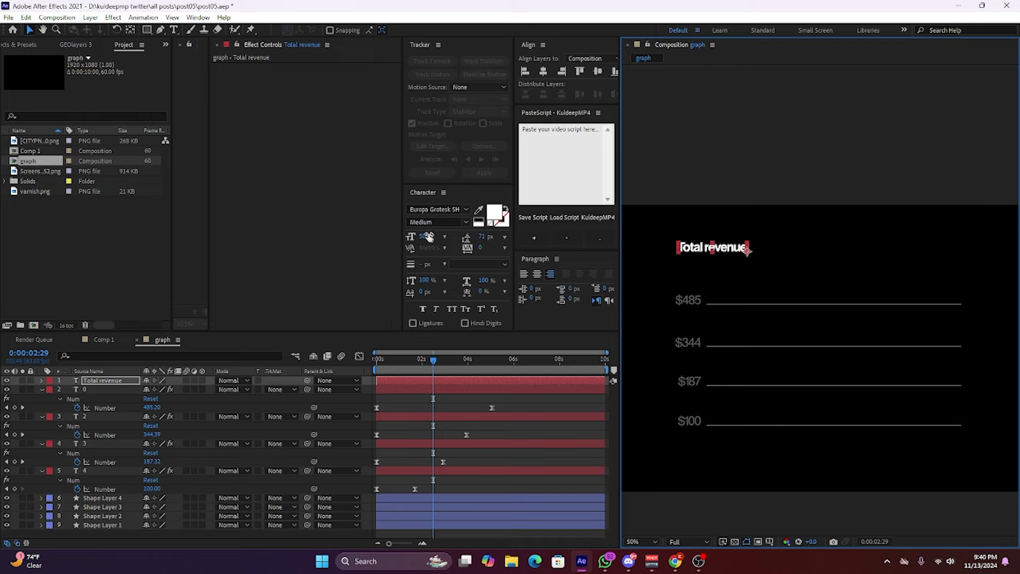
drag(428, 236, 457, 248)
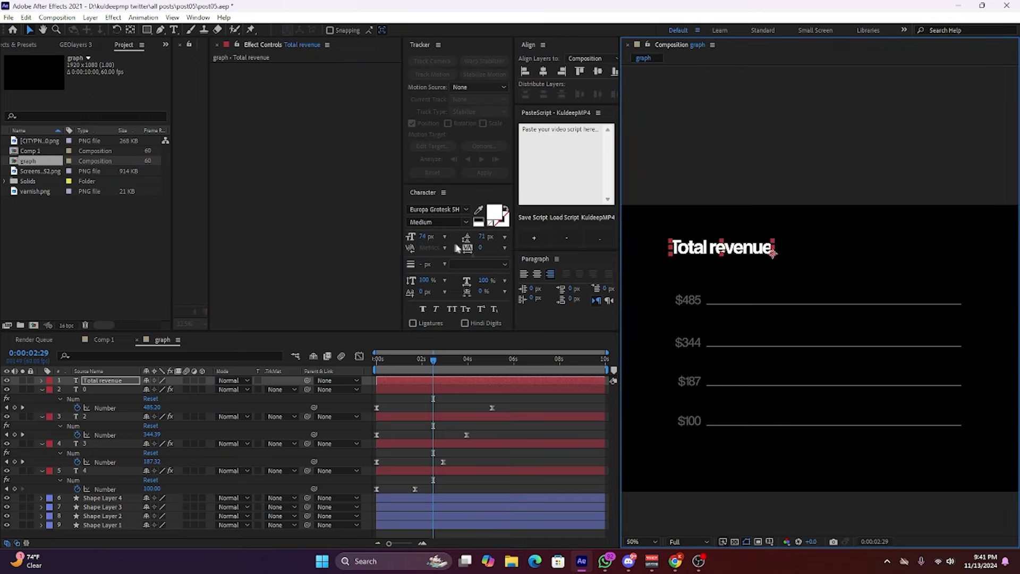
click(524, 274)
drag(804, 251, 710, 257)
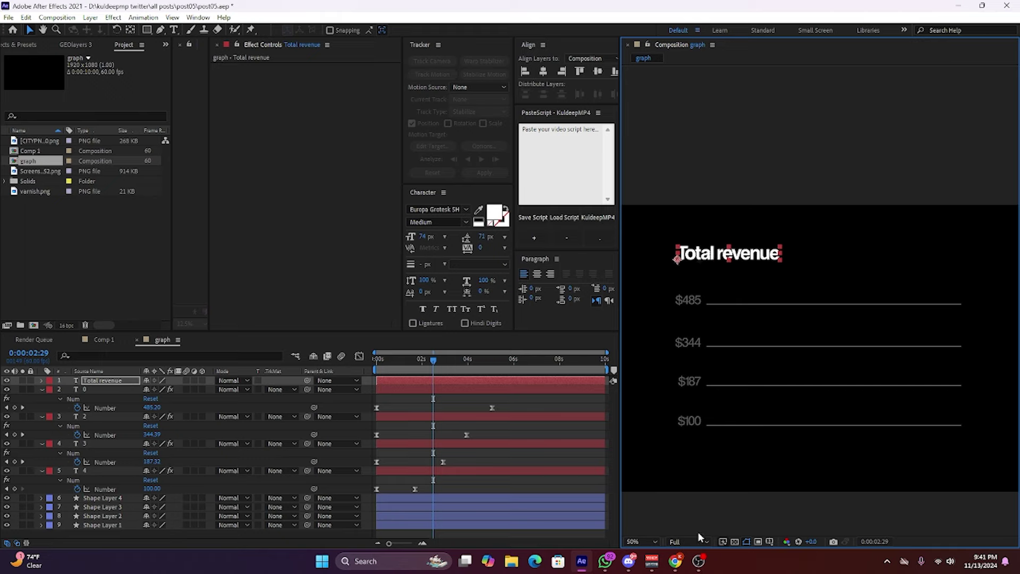
Show rulers, add a vertical guide at the labels' left edge and snap the title to it.
click(769, 542)
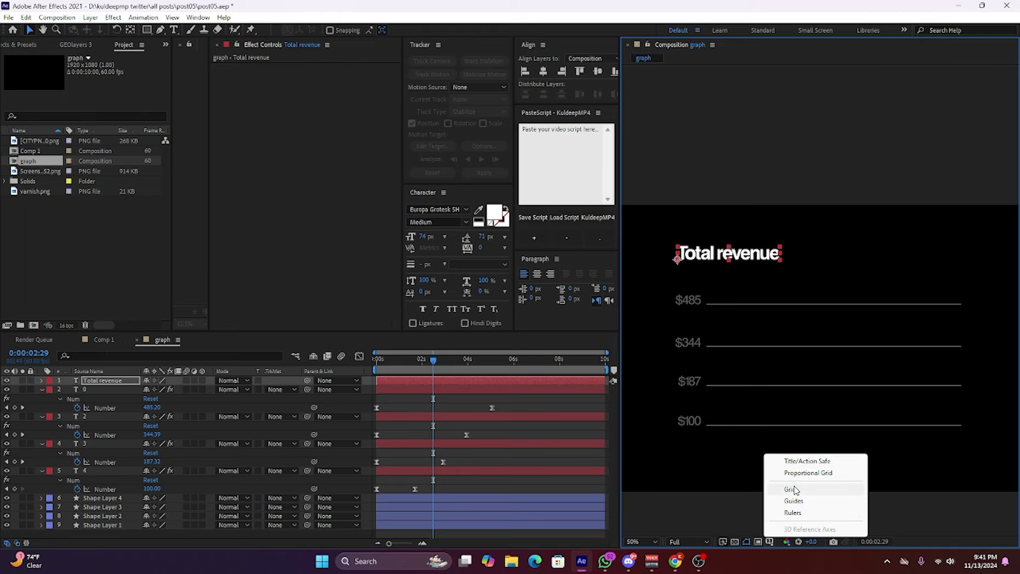
click(796, 511)
drag(626, 89, 683, 234)
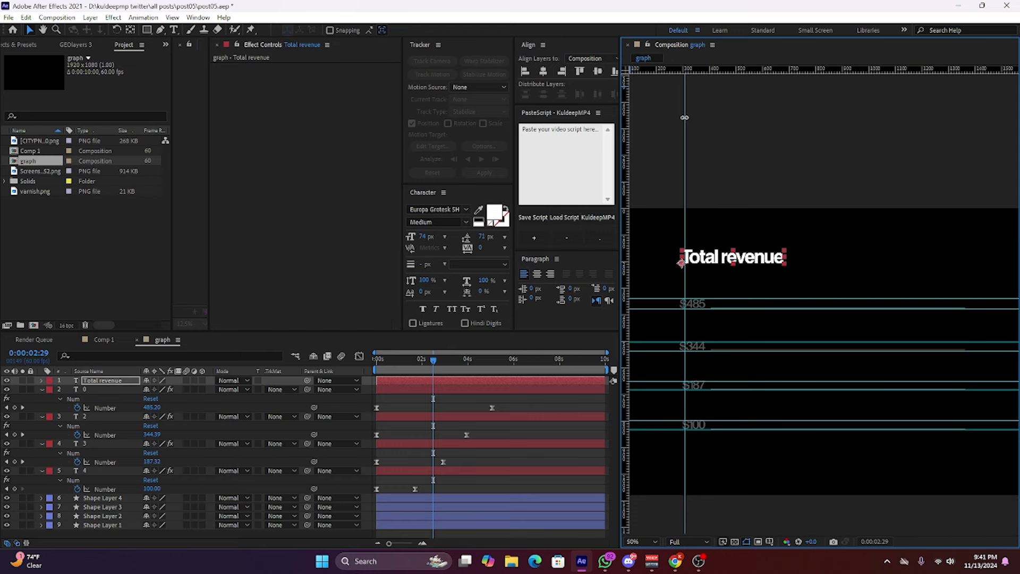
scroll(683, 232, up, 4)
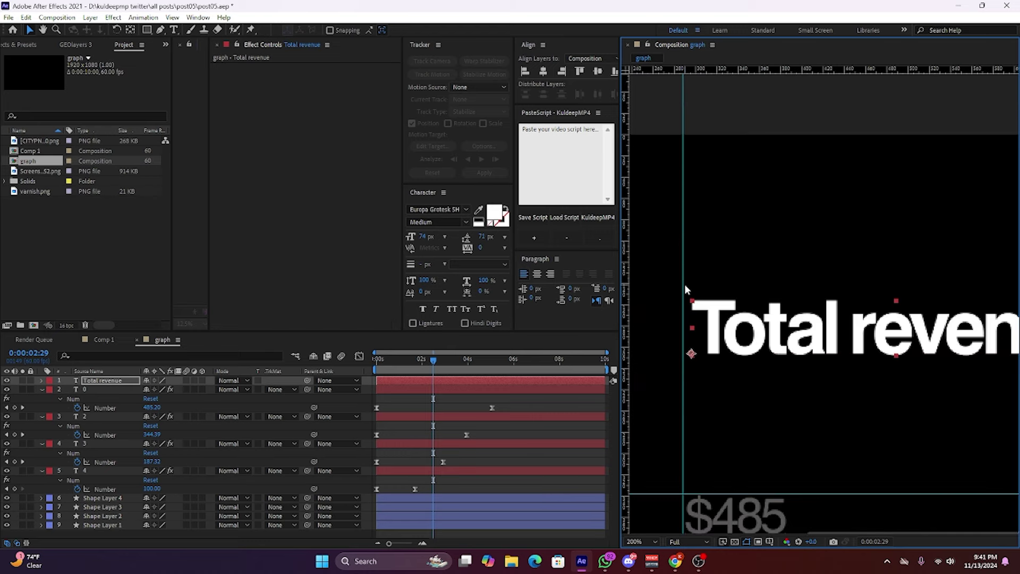
drag(849, 340, 789, 407)
Duplicate the Total revenue title and make the copy DemiBold.
key(ctrl+d)
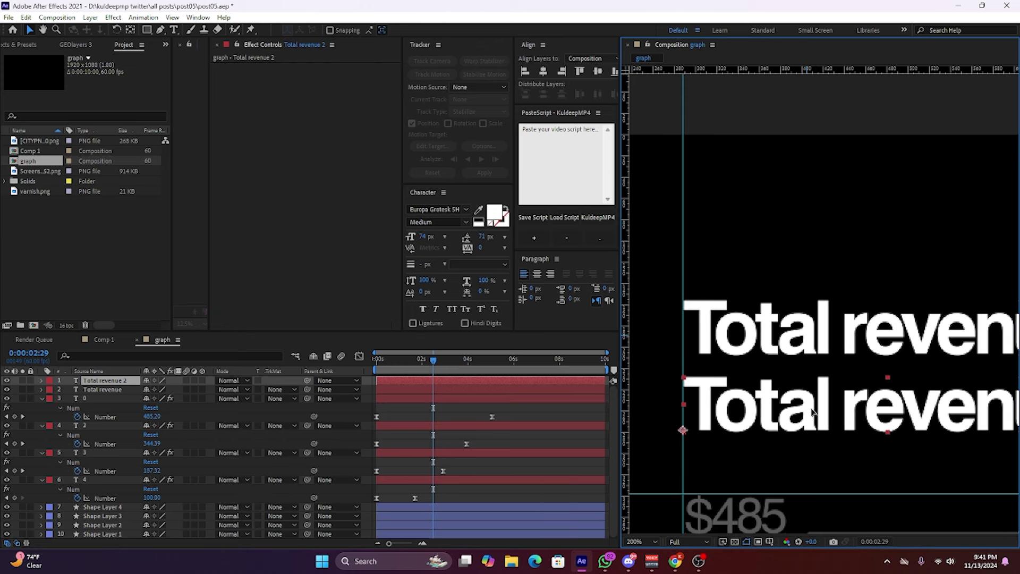
click(466, 222)
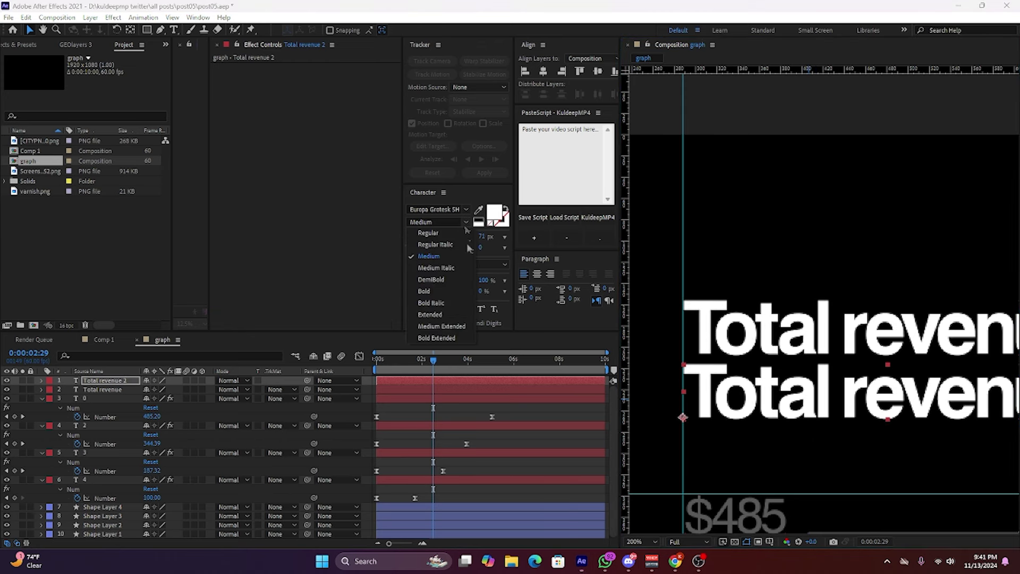
click(435, 279)
key(comma)
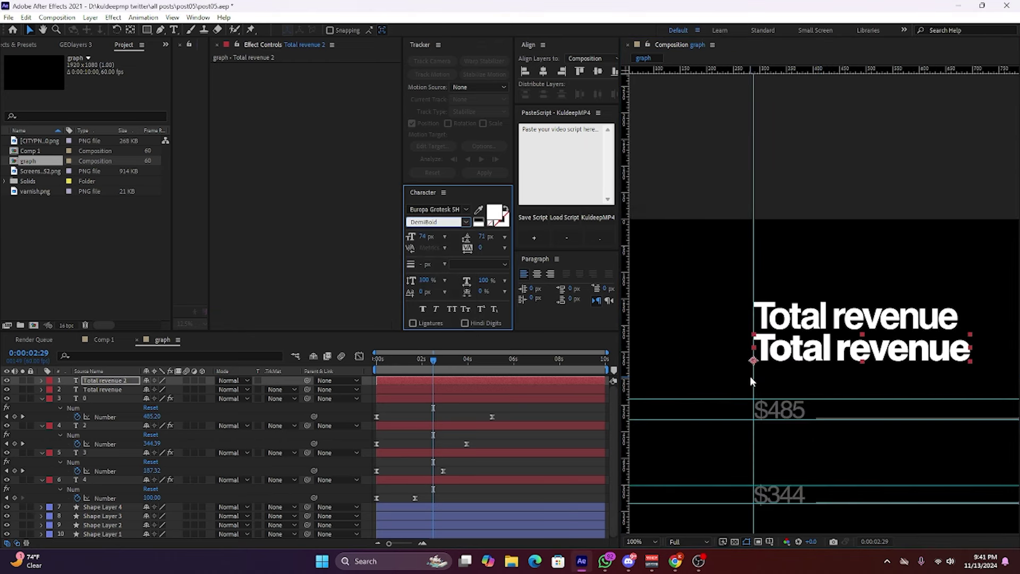
click(117, 340)
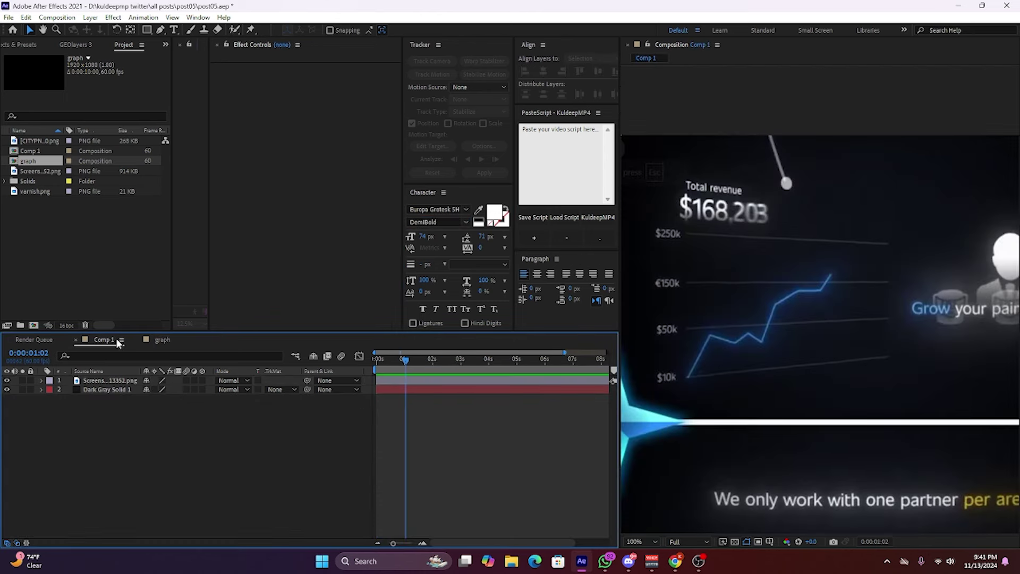
click(162, 339)
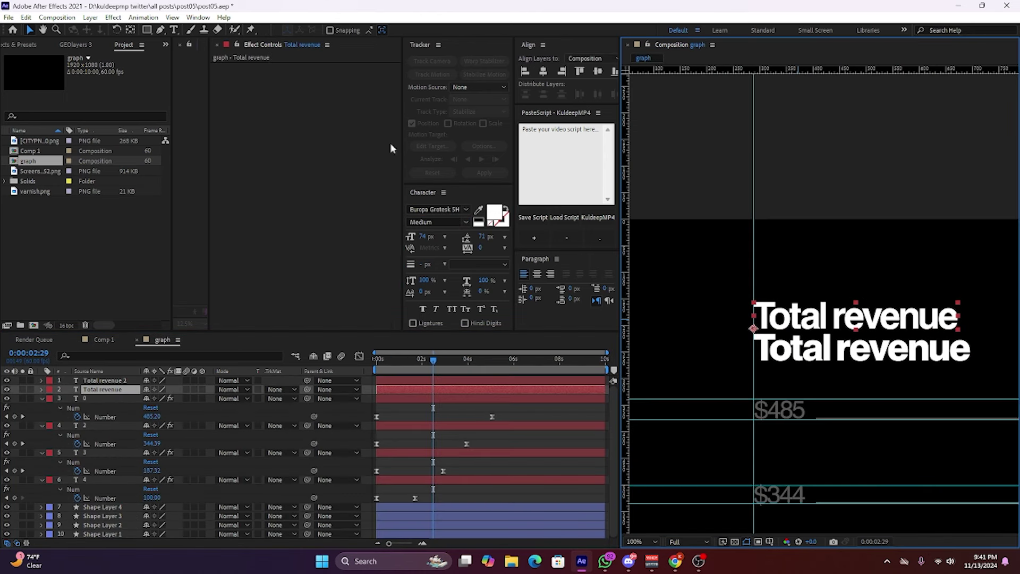
Give the top title a lighter font style and set Total revenue 2 to Medium weight.
click(464, 223)
click(426, 234)
key(ctrl+Up)
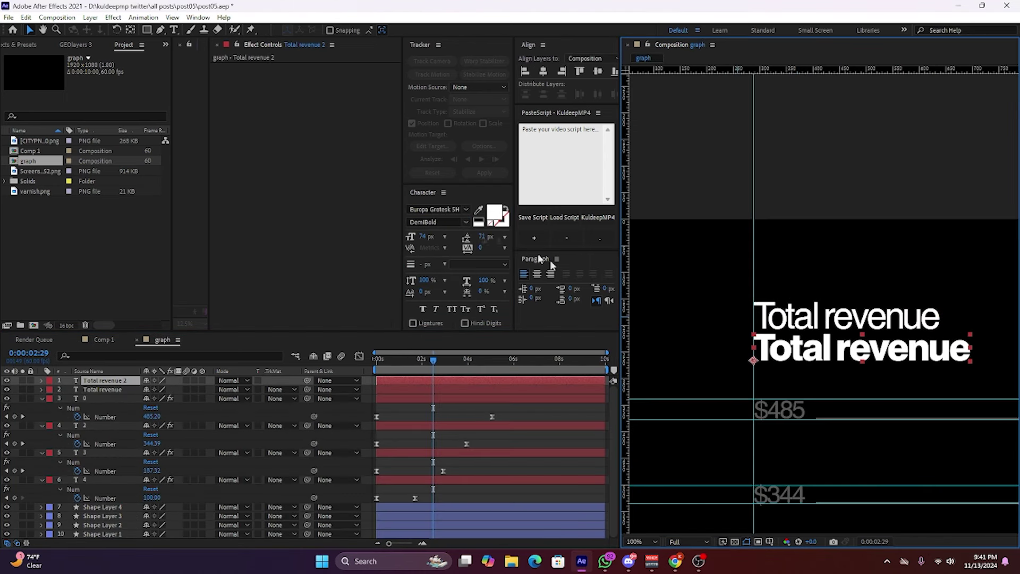
click(465, 222)
click(425, 235)
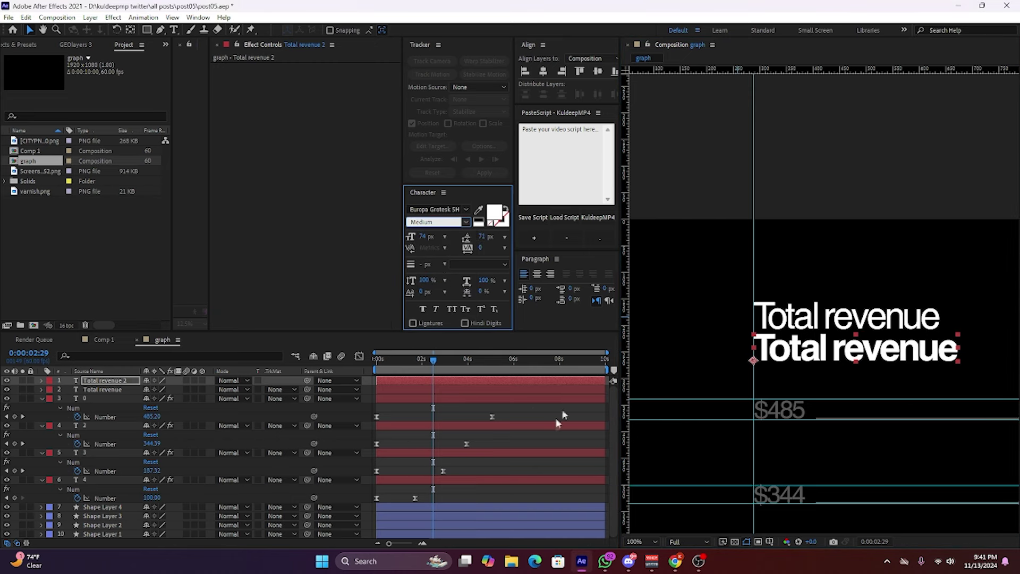
click(122, 344)
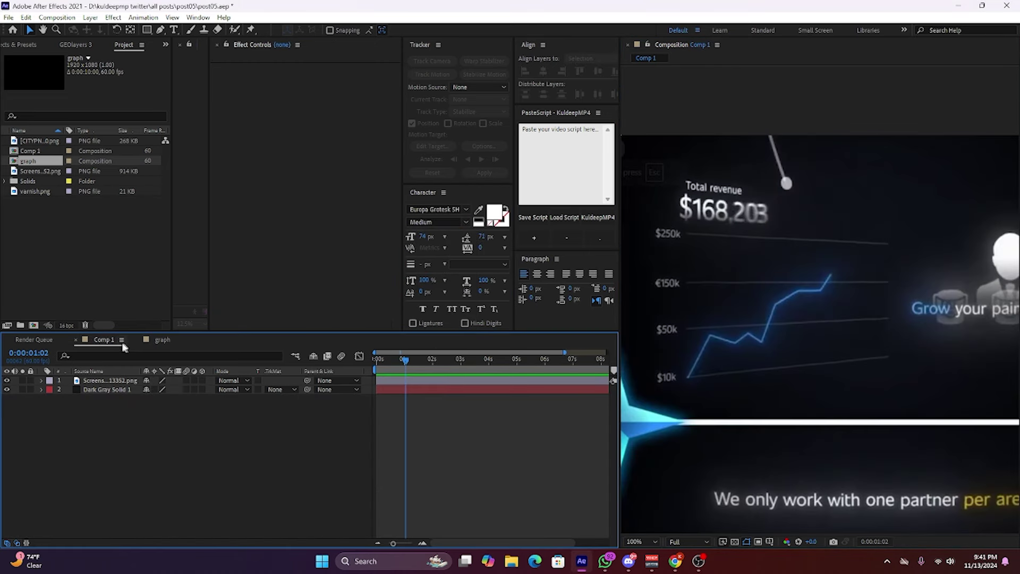
click(157, 345)
Resize the top Total revenue title to 60 px.
click(488, 390)
click(425, 236)
text(5)
key(Return)
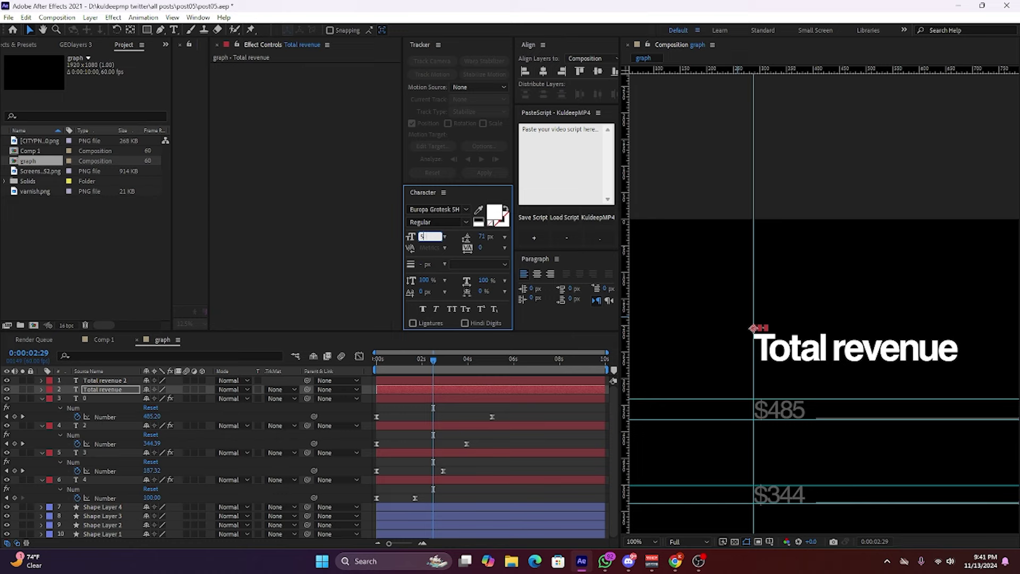
text(060)
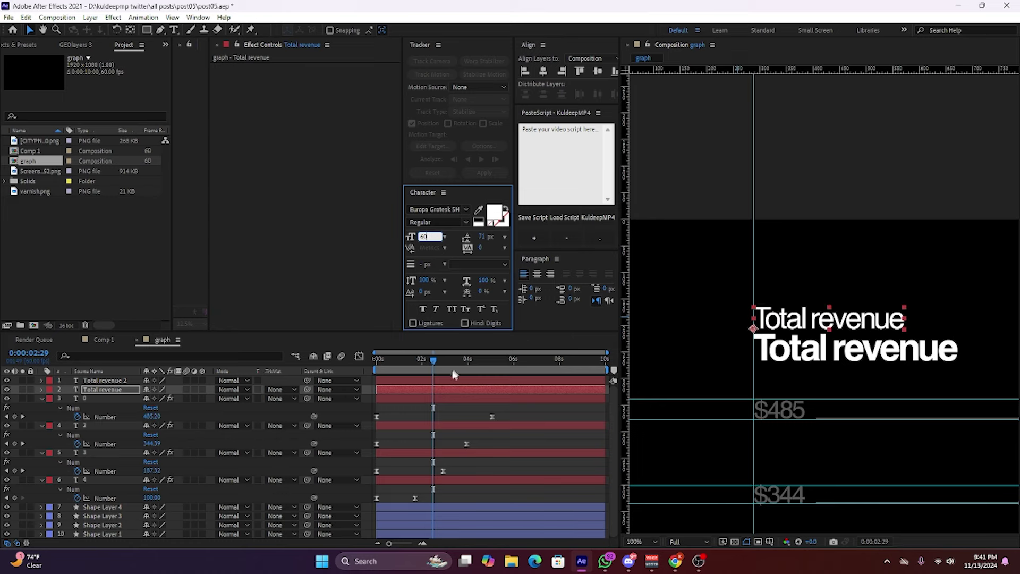
Apply the Num counter effect to the Total revenue 2 layer.
click(443, 381)
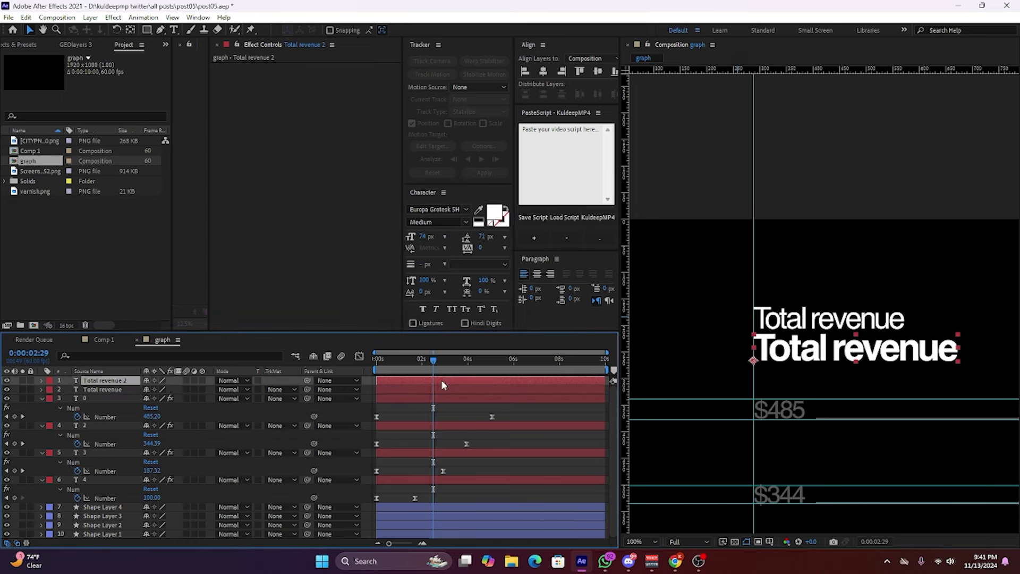
key(ctrl+space)
text(num)
key(Return)
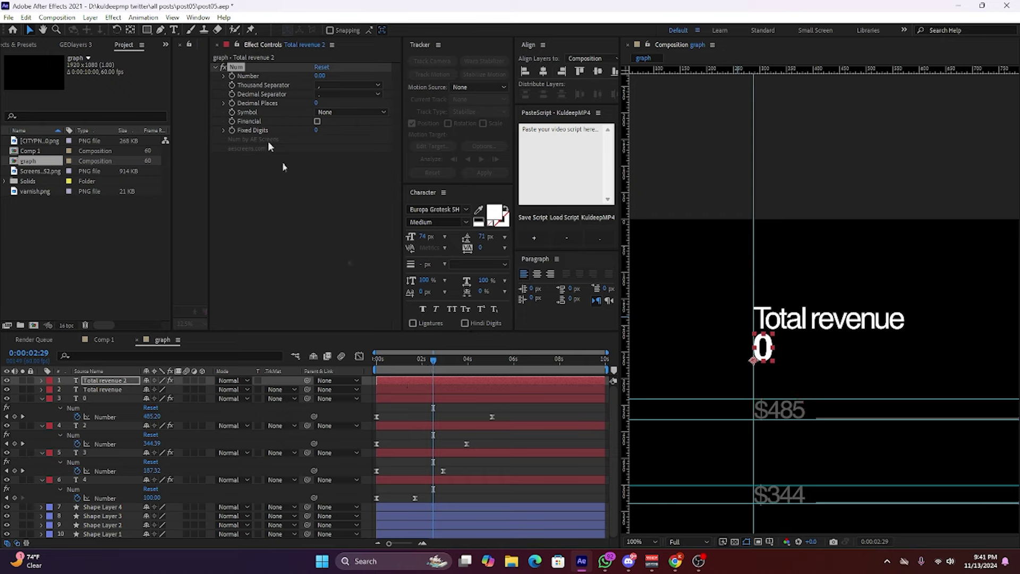
Keyframe the counter's Number from 1,000 at 0 s to 156,000 at 6:13.
key(Home)
click(338, 81)
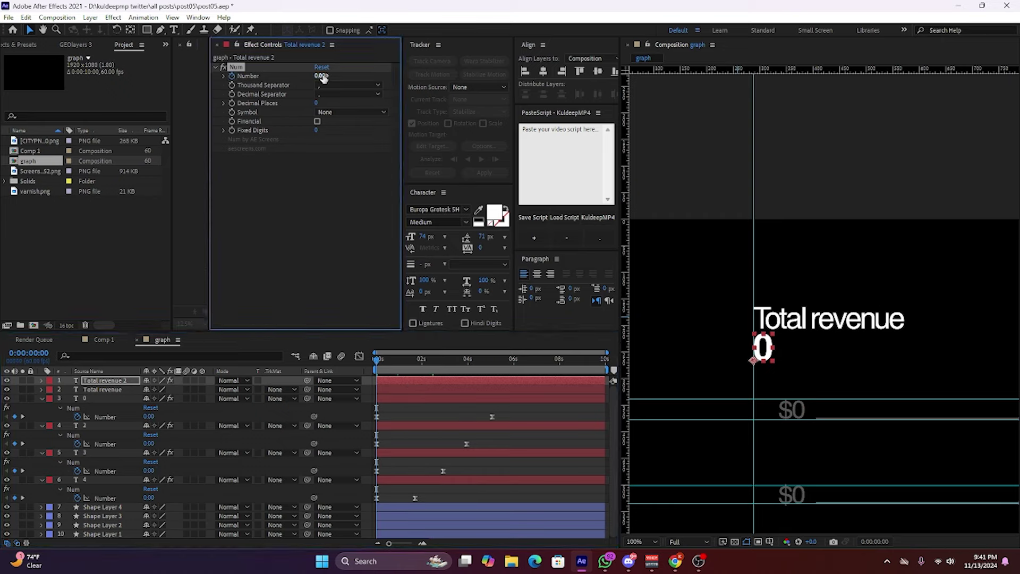
text(1000)
key(Return)
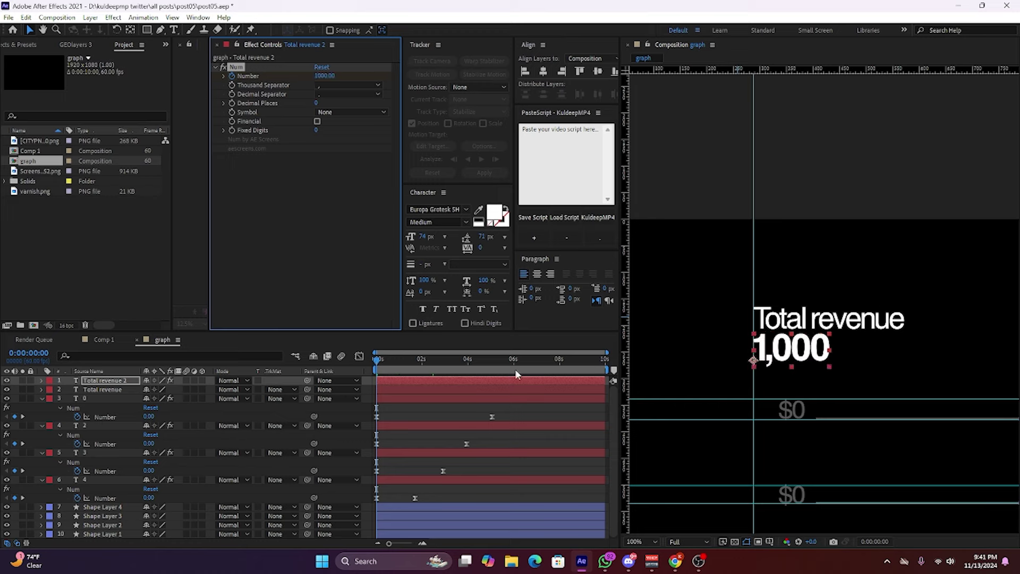
key(space)
click(323, 77)
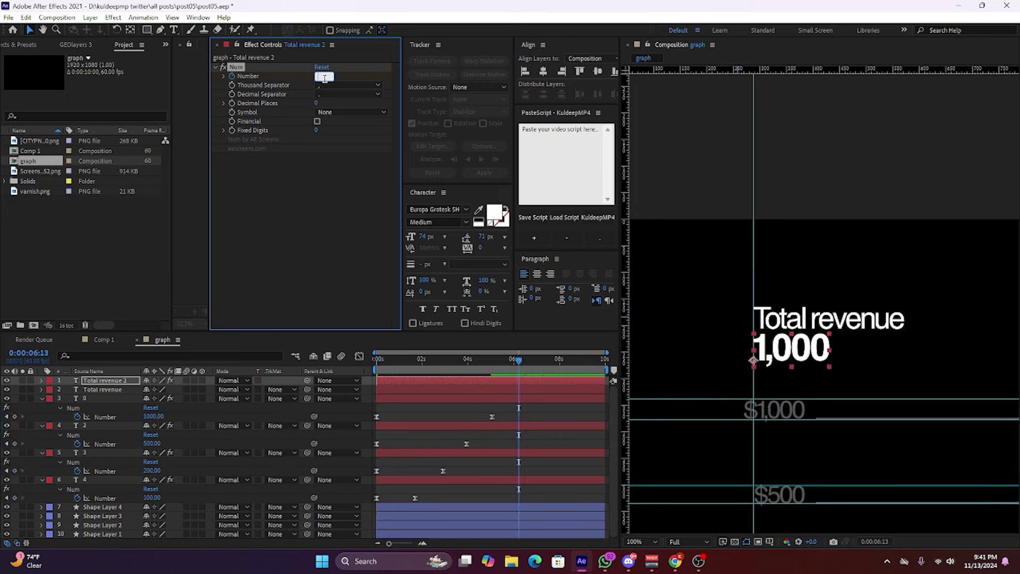
text(56000)
key(Return)
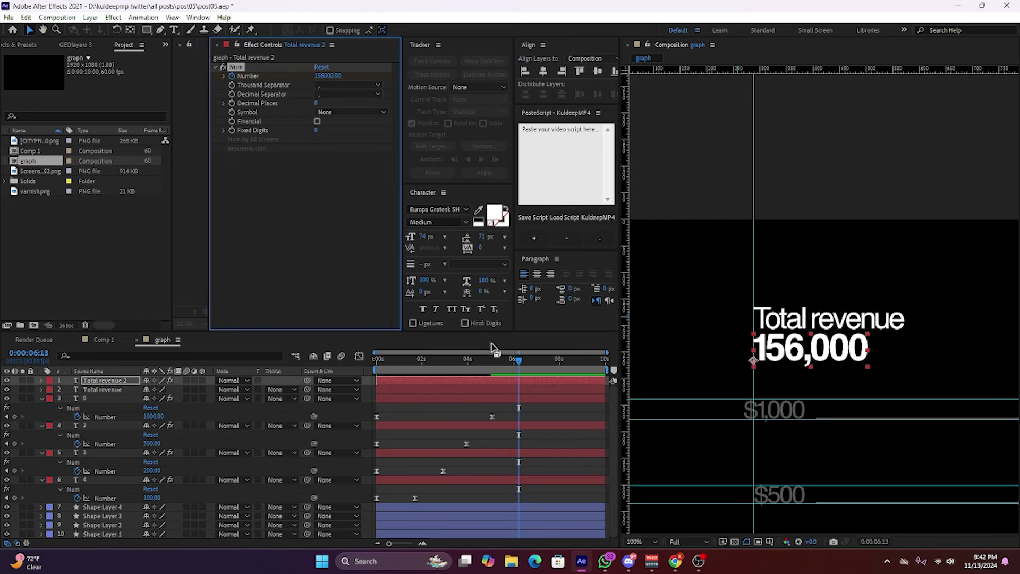
key(u)
drag(533, 394, 348, 402)
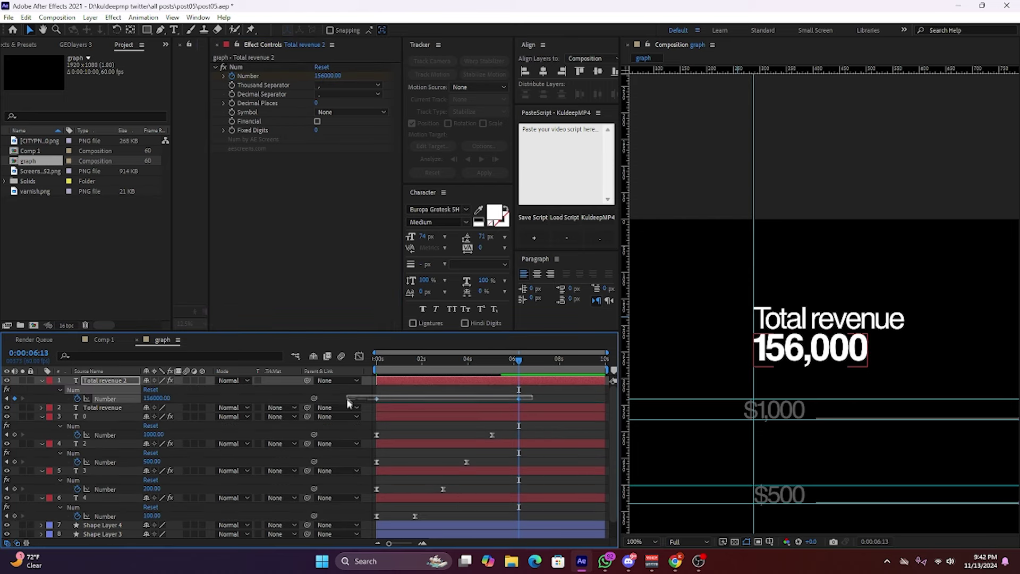
click(489, 387)
drag(518, 360, 461, 360)
Set the counter's Symbol to a leading $ and collapse all layer properties.
click(425, 384)
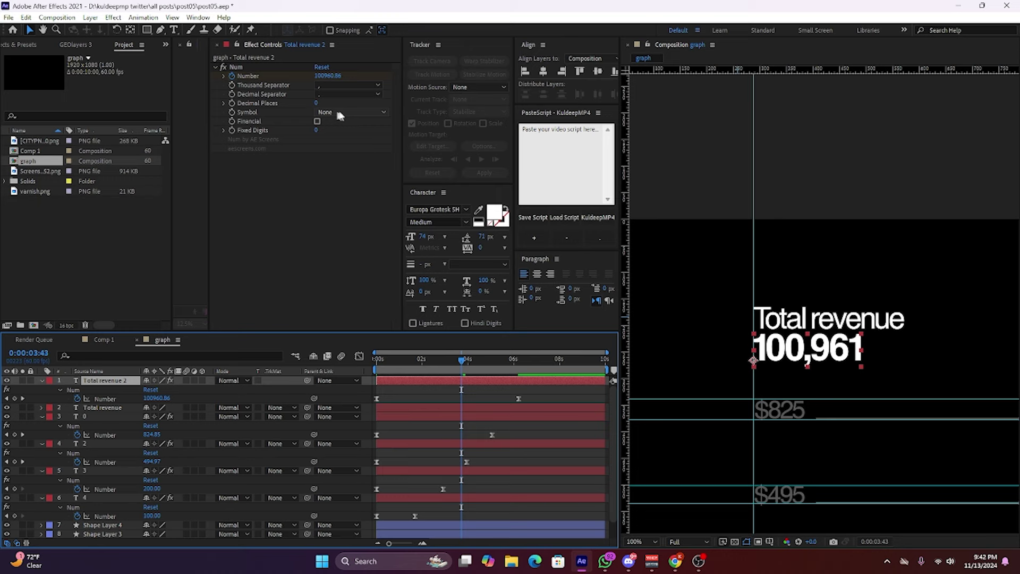
click(371, 121)
click(371, 112)
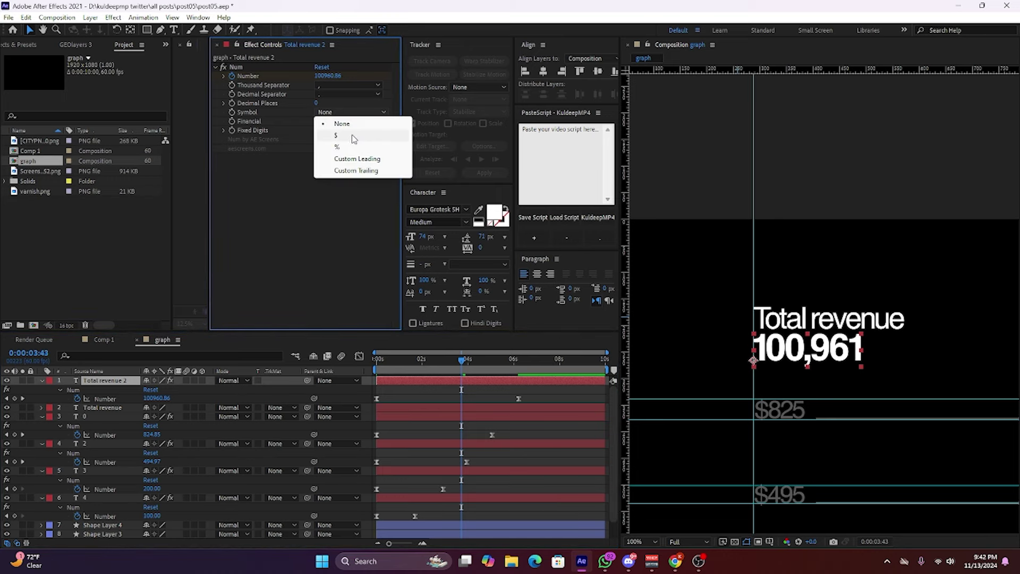
click(340, 136)
click(41, 380)
key(ctrl+a)
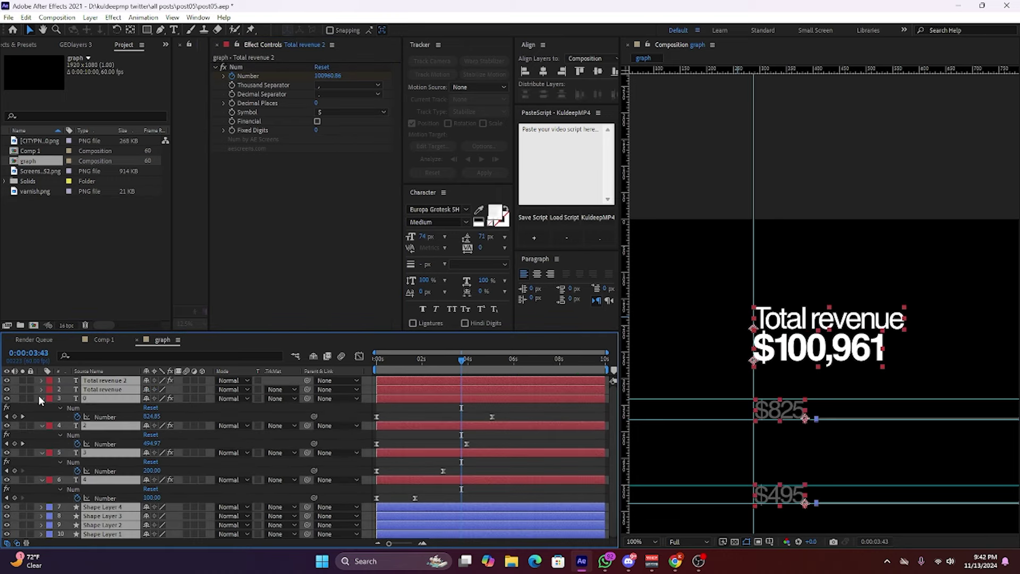
key(u)
click(480, 519)
Shrink the Total revenue label and set the $100,961 counter's font size to 90.
scroll(769, 336, down, 2)
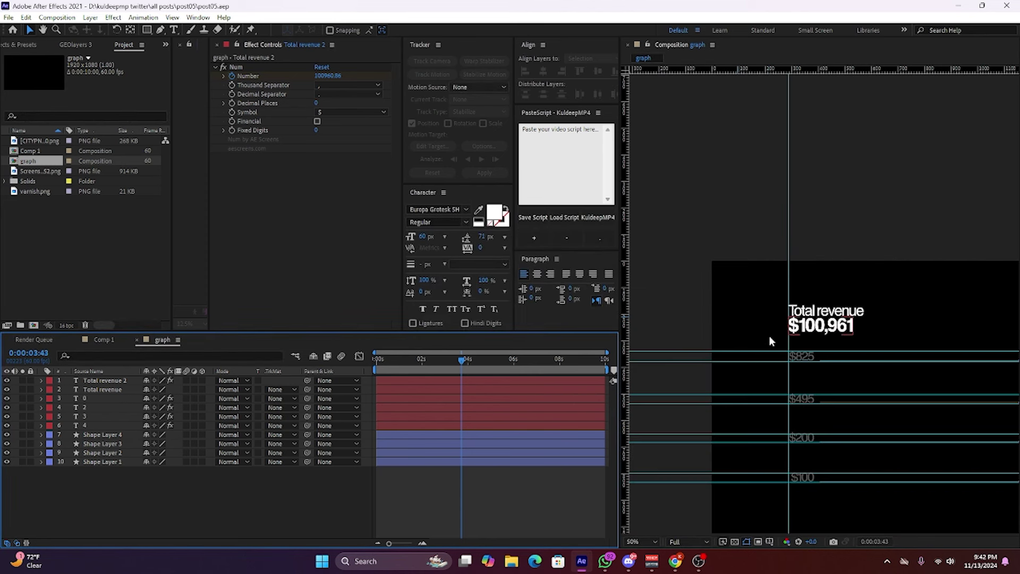
drag(835, 333, 835, 336)
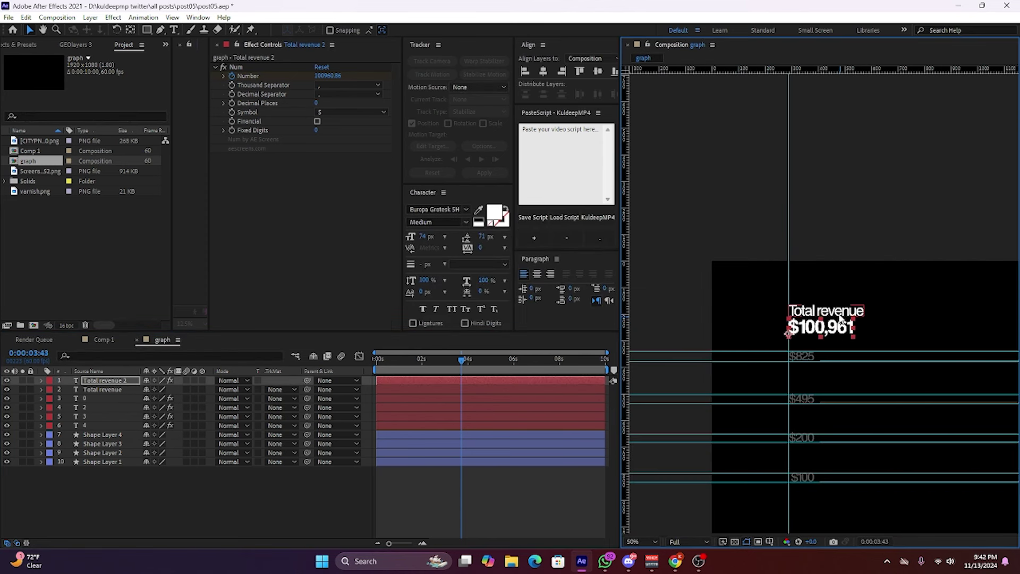
click(826, 311)
drag(423, 234, 412, 234)
click(481, 380)
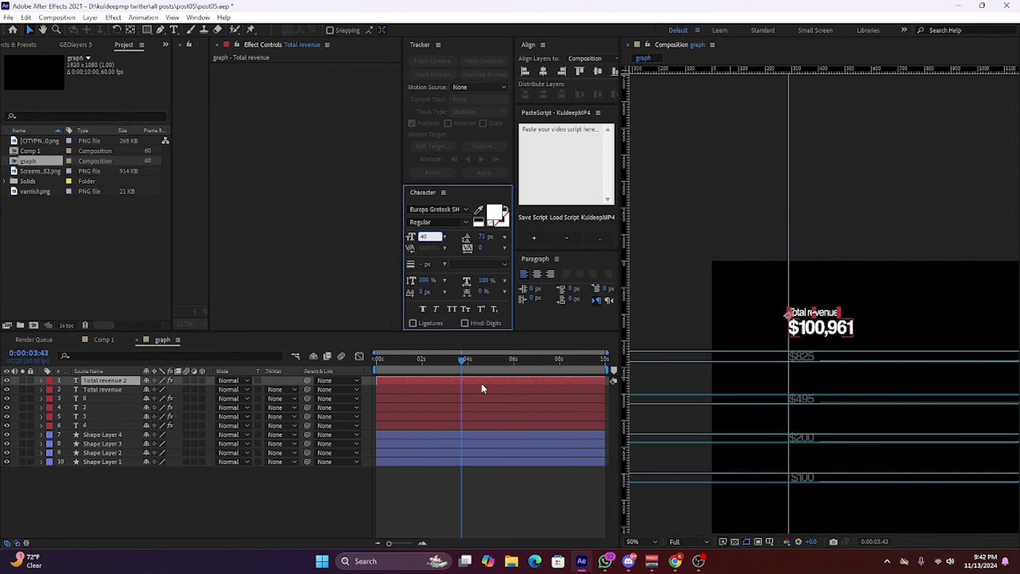
click(424, 237)
text(90)
key(Return)
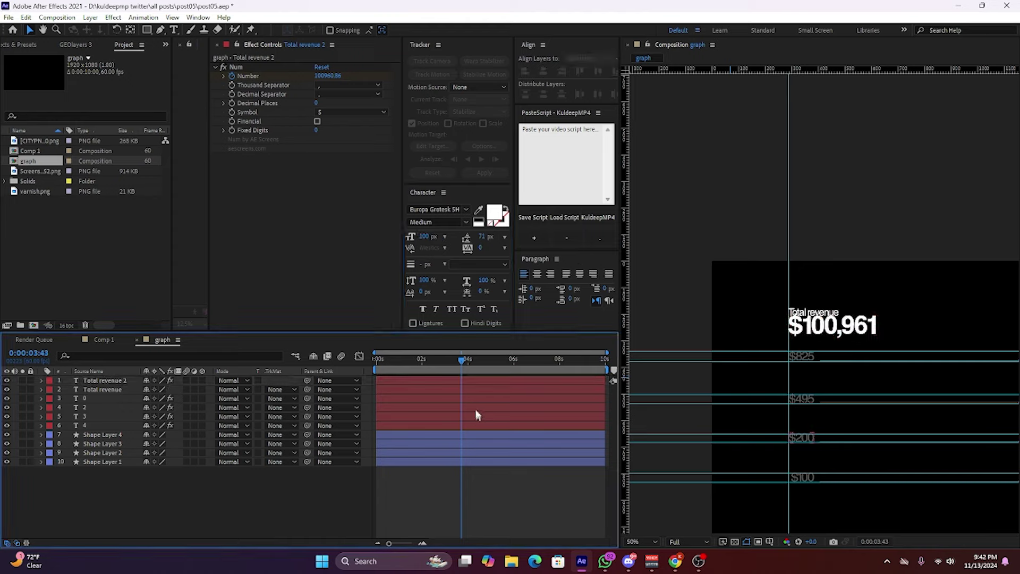
Move the vertical guide right and snap both revenue texts to it.
click(474, 391)
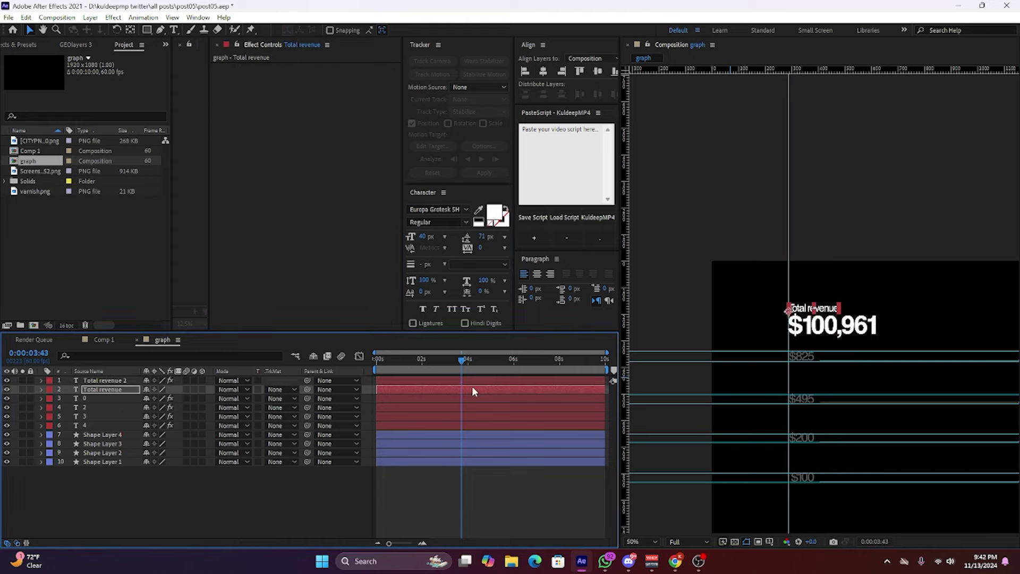
click(462, 493)
click(101, 341)
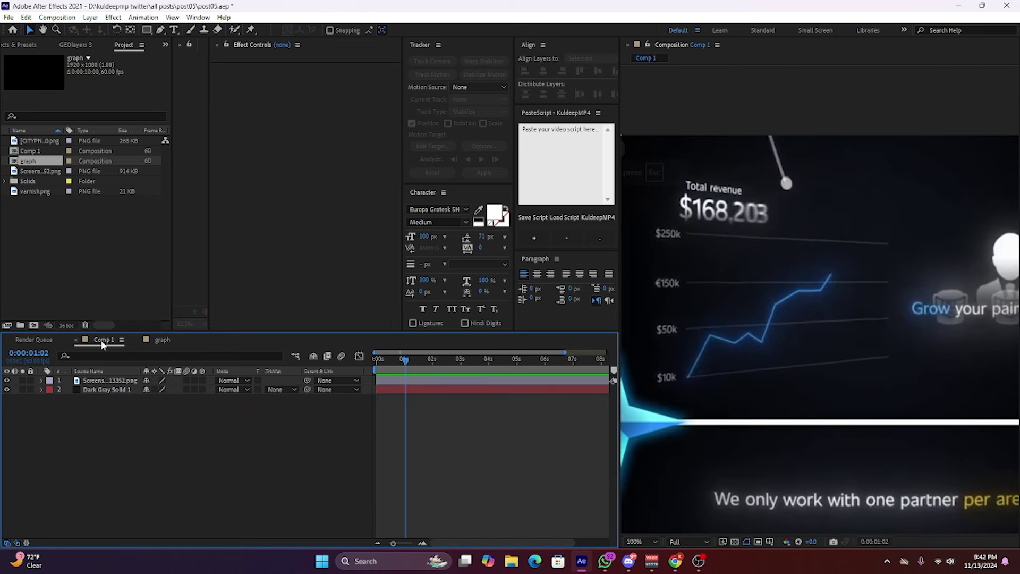
click(162, 339)
click(866, 321)
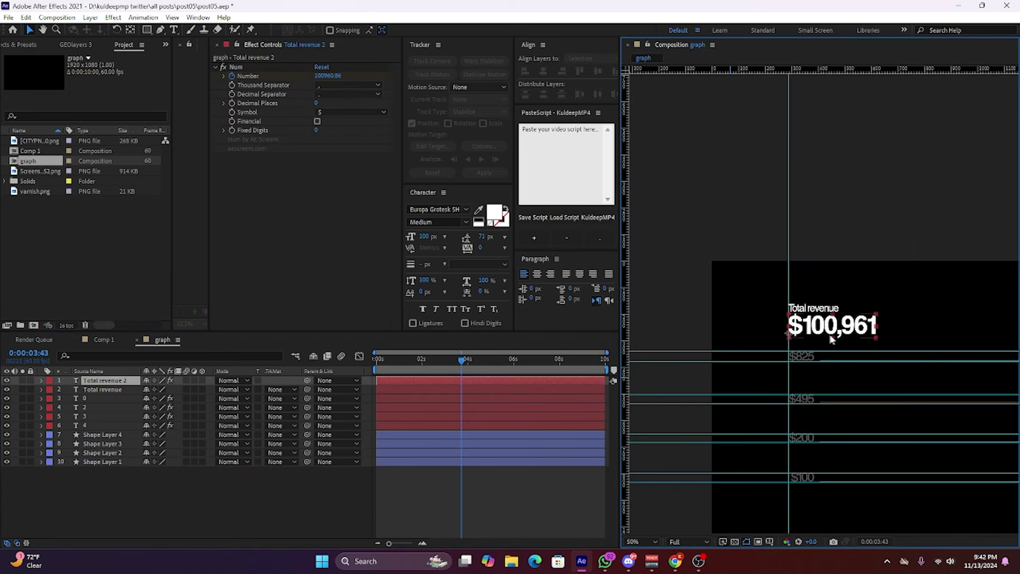
ctrl+click(455, 391)
drag(829, 326, 834, 325)
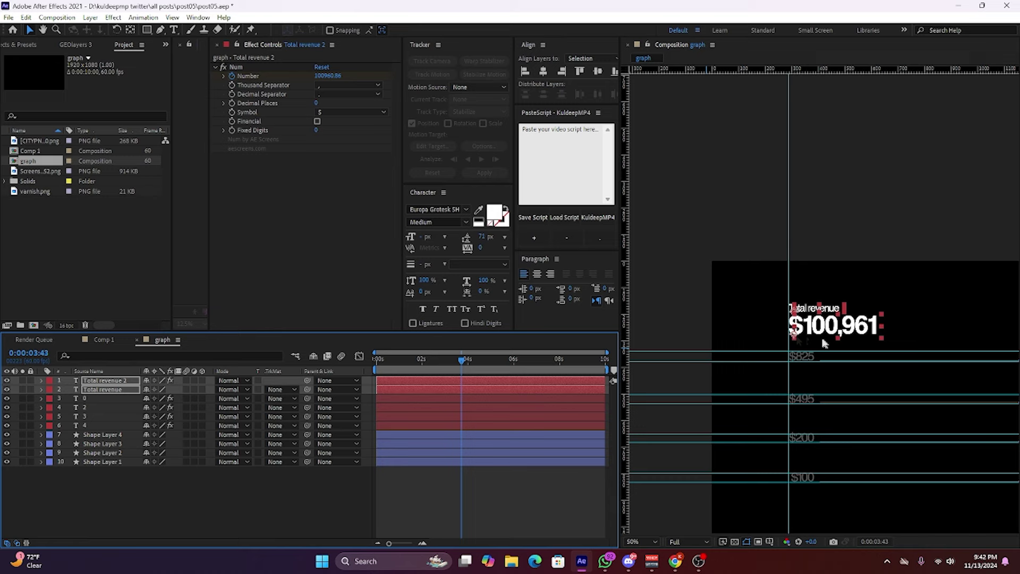
drag(790, 268, 818, 268)
drag(837, 327, 862, 326)
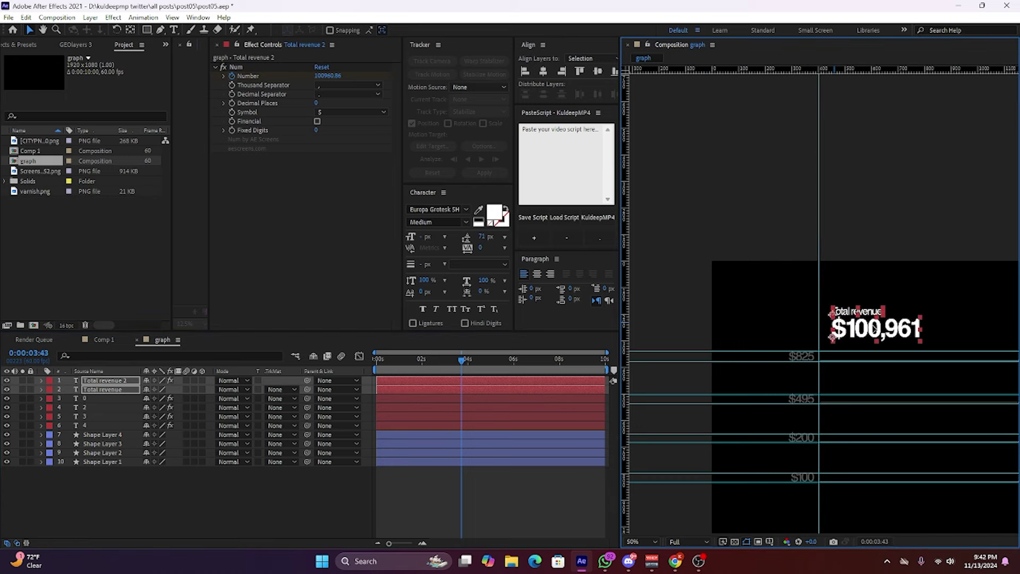
click(541, 514)
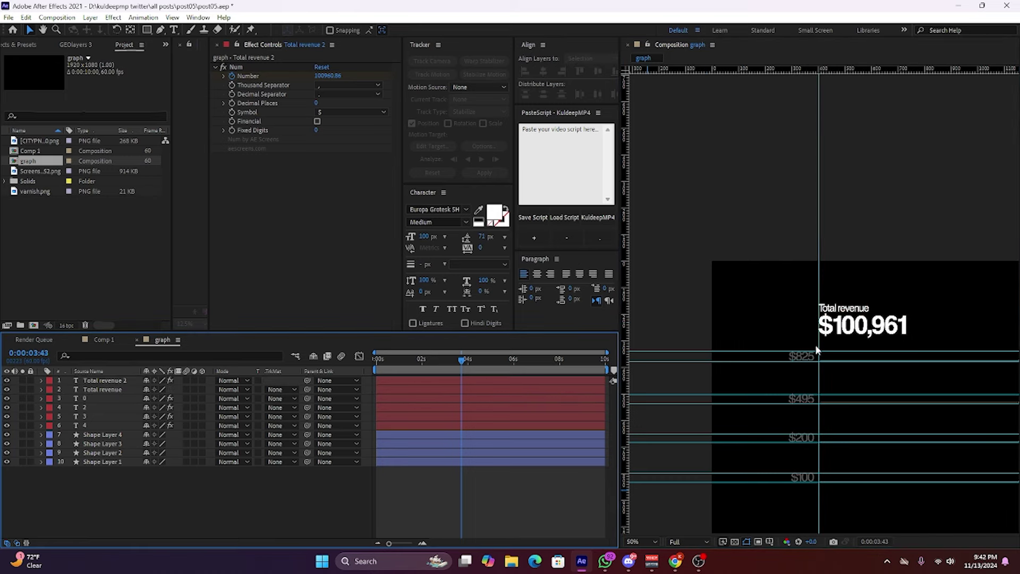
Compare the graph composition against the Comp 1 reference design.
click(102, 340)
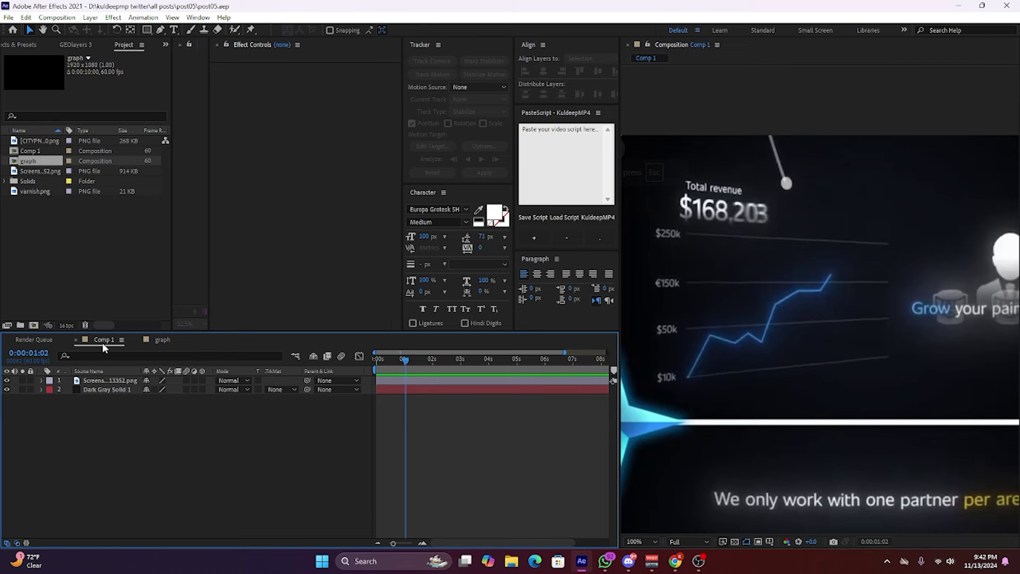
click(169, 340)
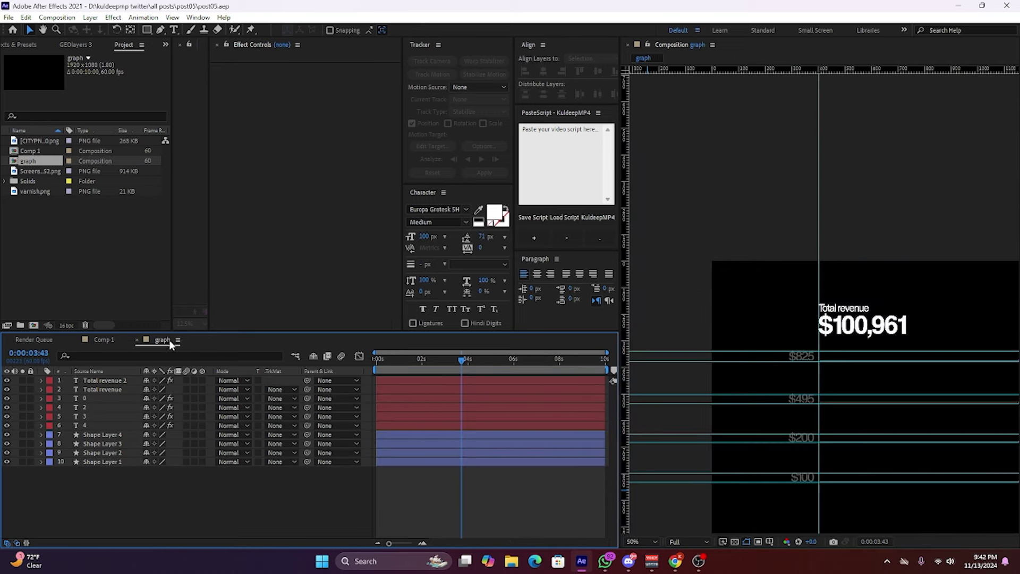
click(106, 339)
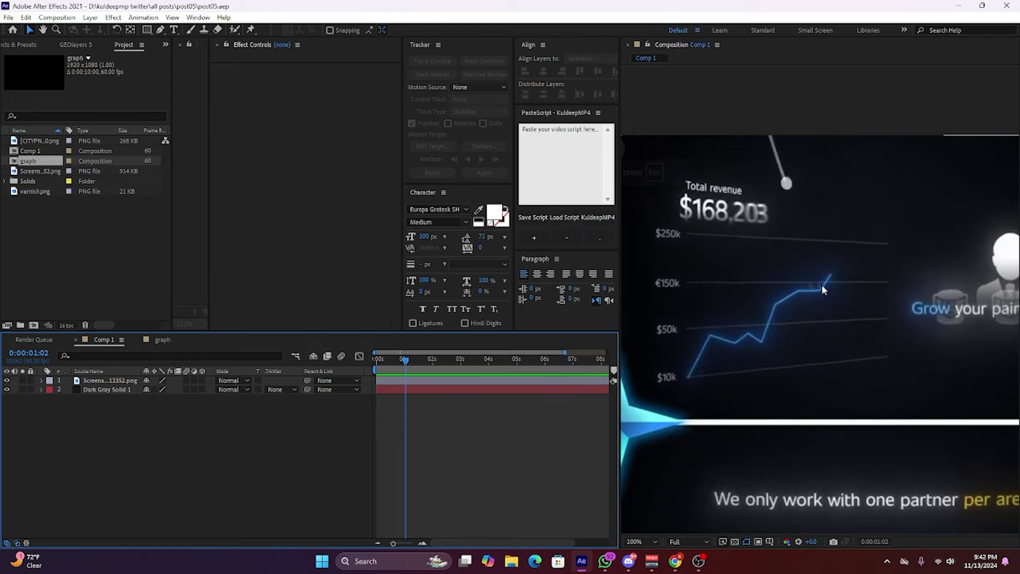
click(164, 340)
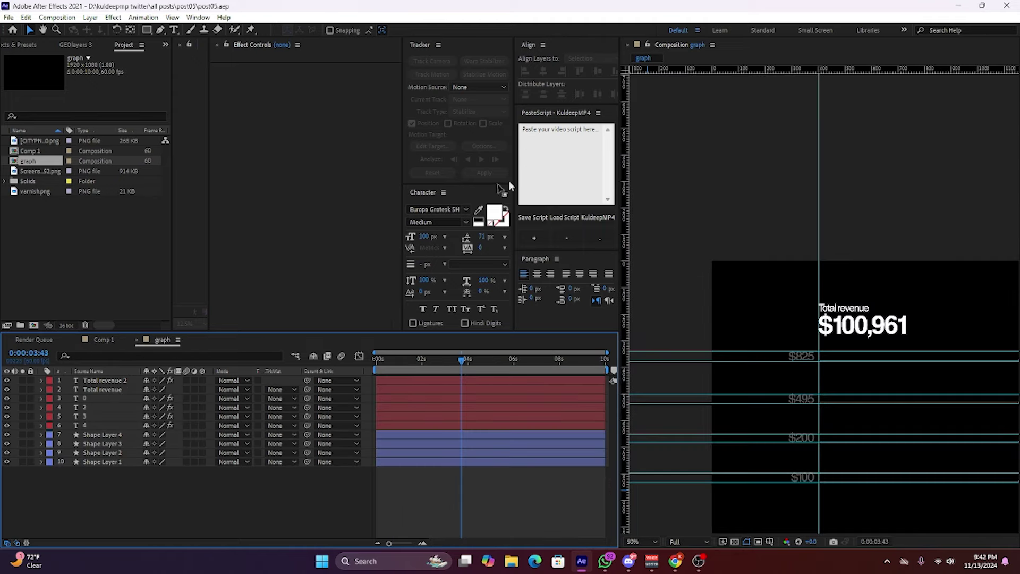
Turn off the viewer's rulers and guides.
click(160, 30)
drag(899, 423, 774, 295)
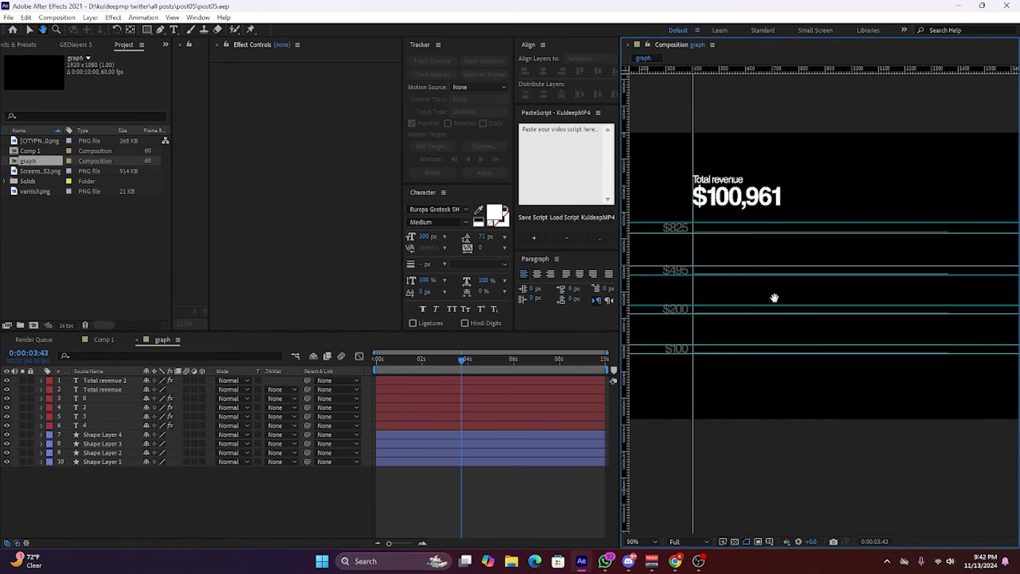
click(770, 542)
click(792, 512)
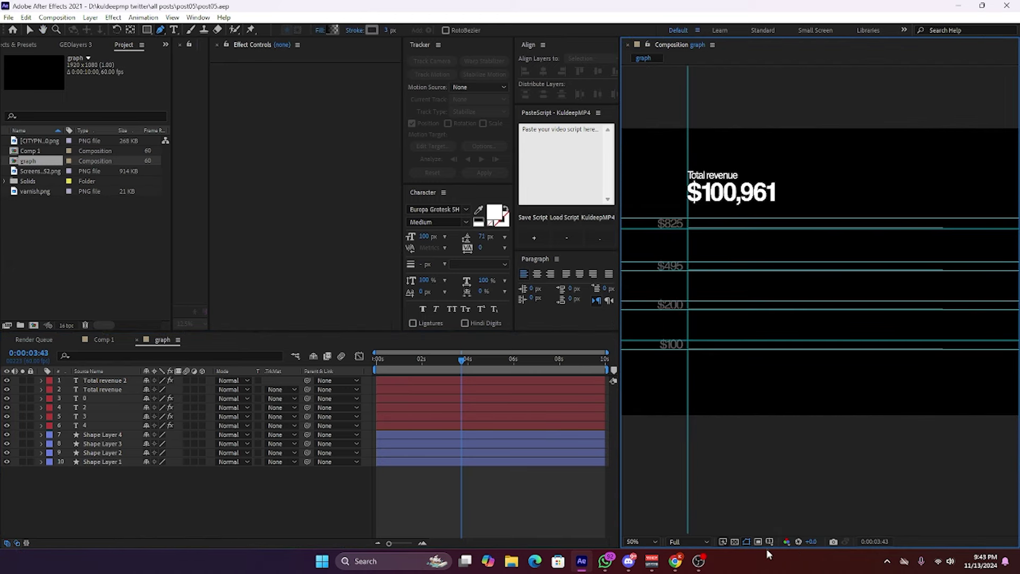
click(769, 541)
click(797, 501)
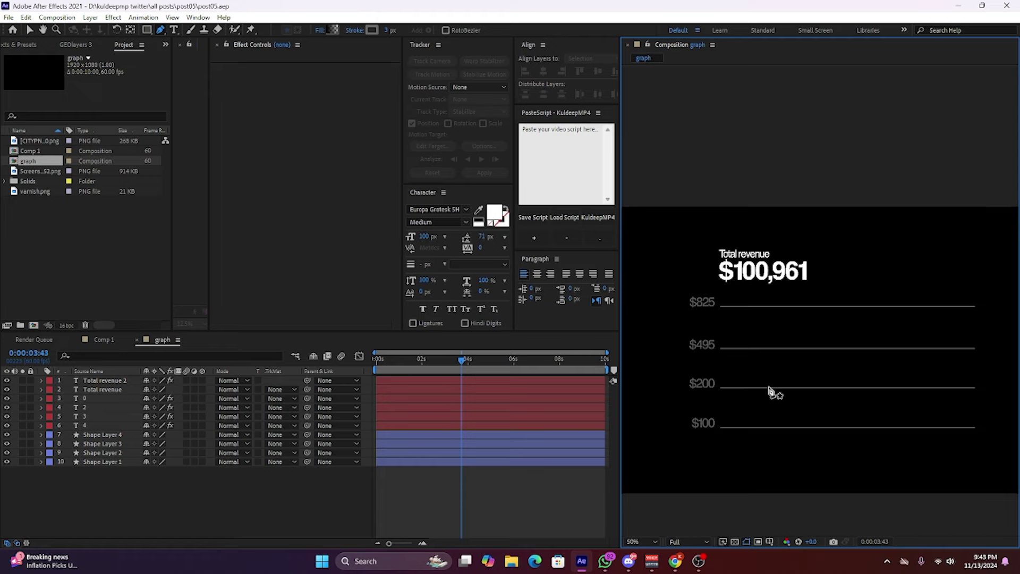
Draw a rising zigzag line with the Pen from the $100 gridline toward the upper right.
scroll(723, 440, up, 2)
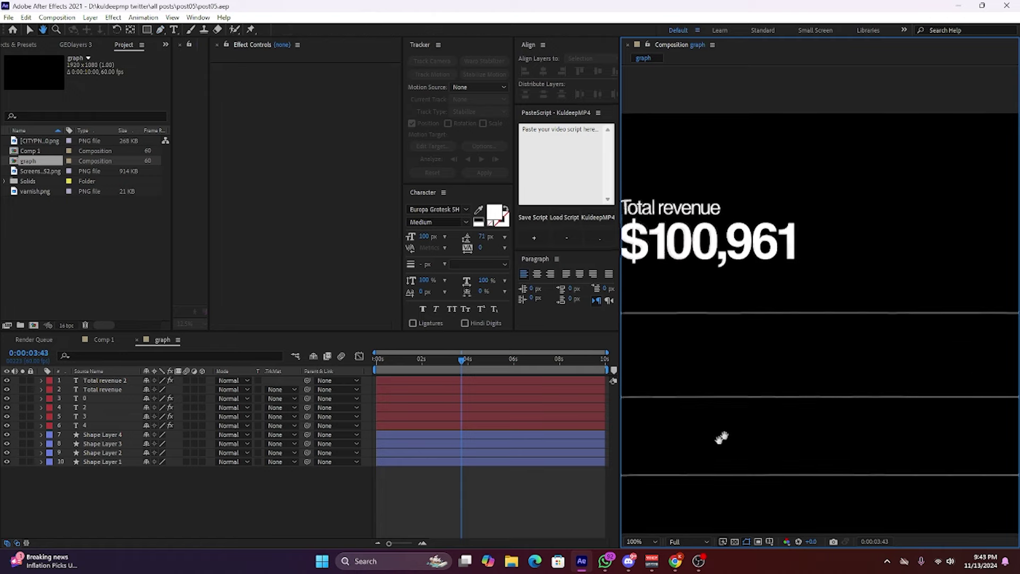
mouse_move(720, 440)
mouse_down()
mouse_move(811, 360)
mouse_move(759, 322)
mouse_up()
key(g)
click(683, 430)
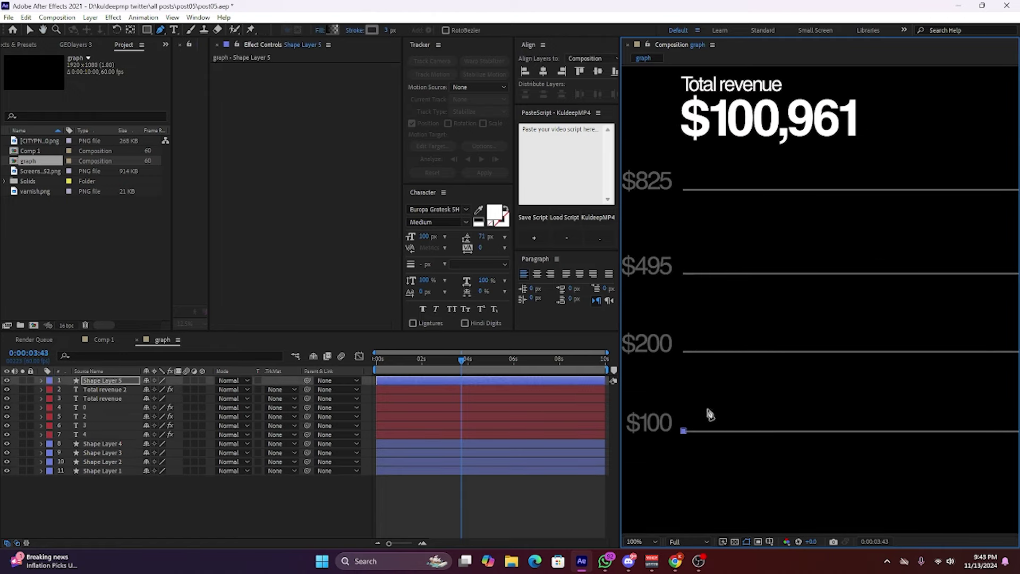
click(733, 380)
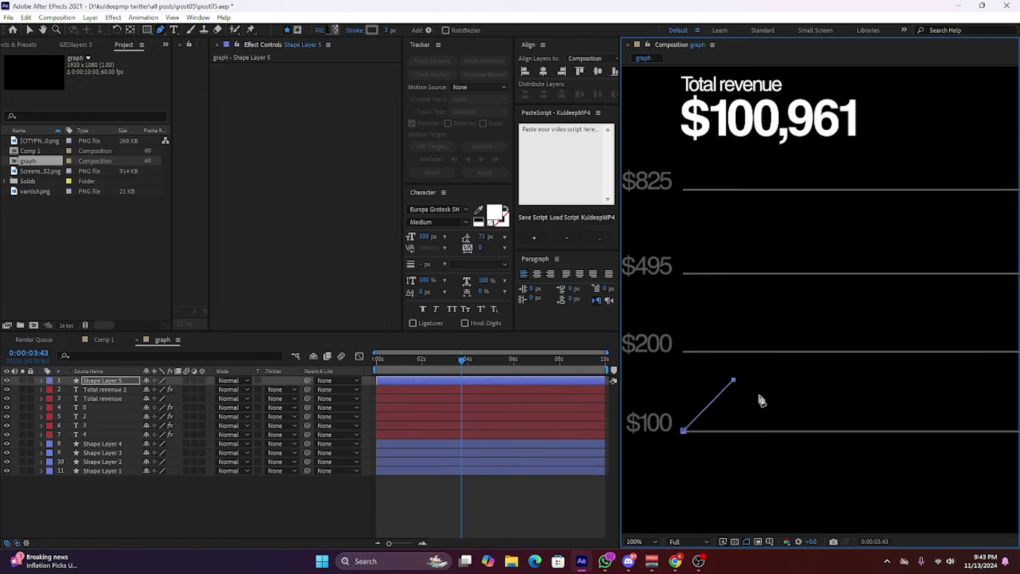
click(794, 367)
click(870, 305)
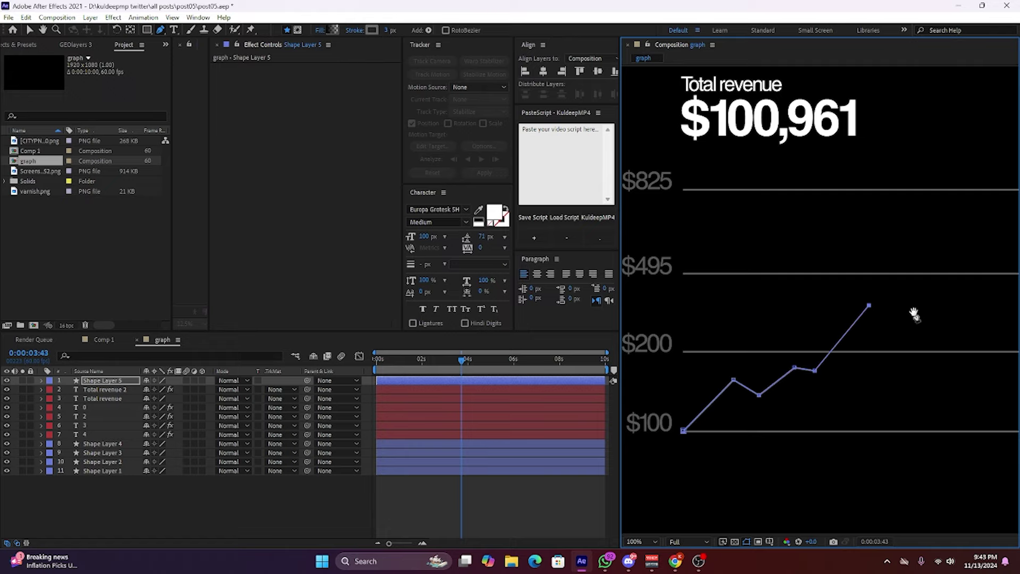
drag(913, 319, 776, 398)
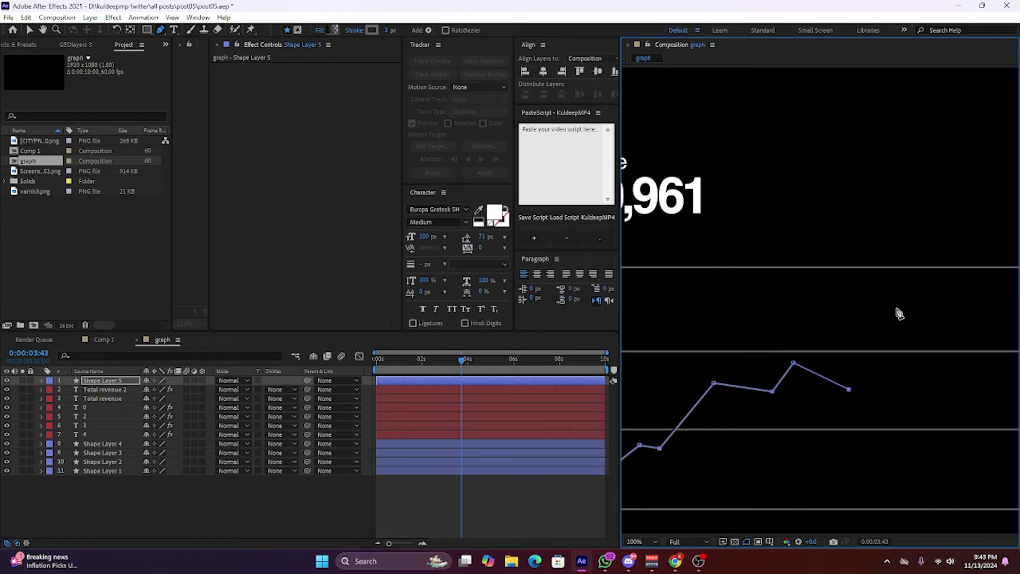
drag(900, 313, 747, 390)
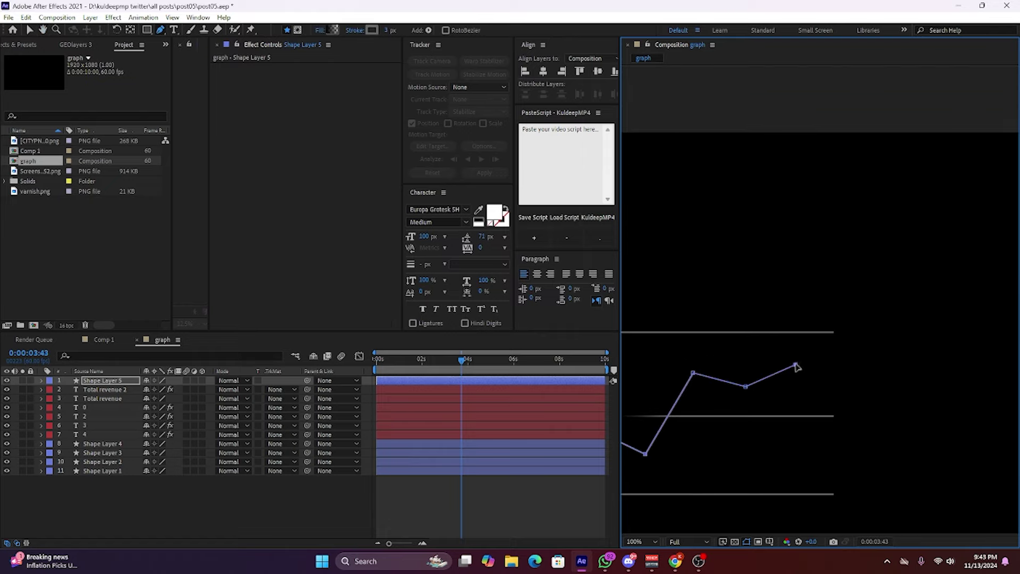
scroll(853, 365, down, 2)
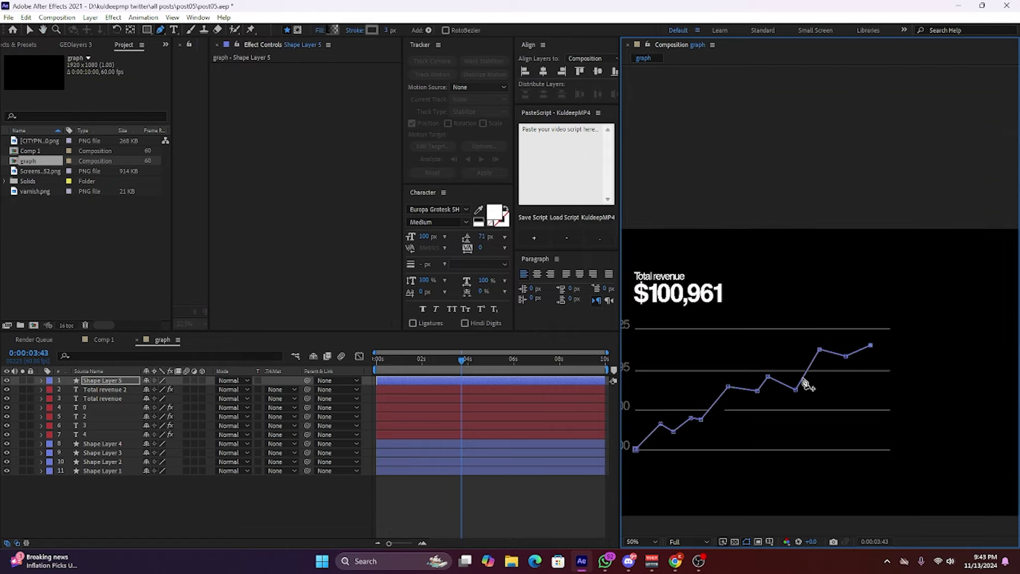
click(401, 517)
click(104, 340)
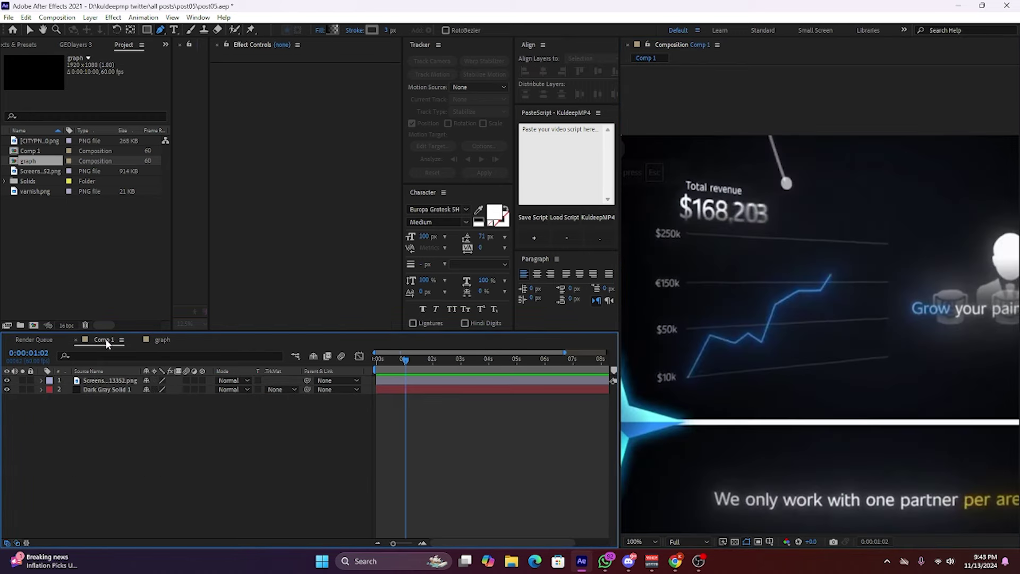
Give the chart line an orange stroke 5 px wide.
click(162, 339)
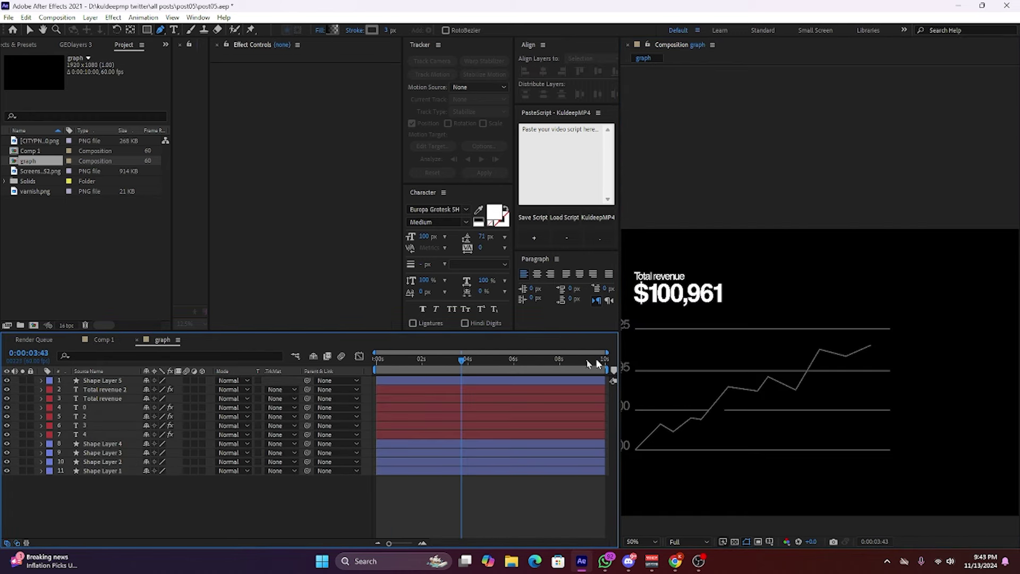
click(485, 381)
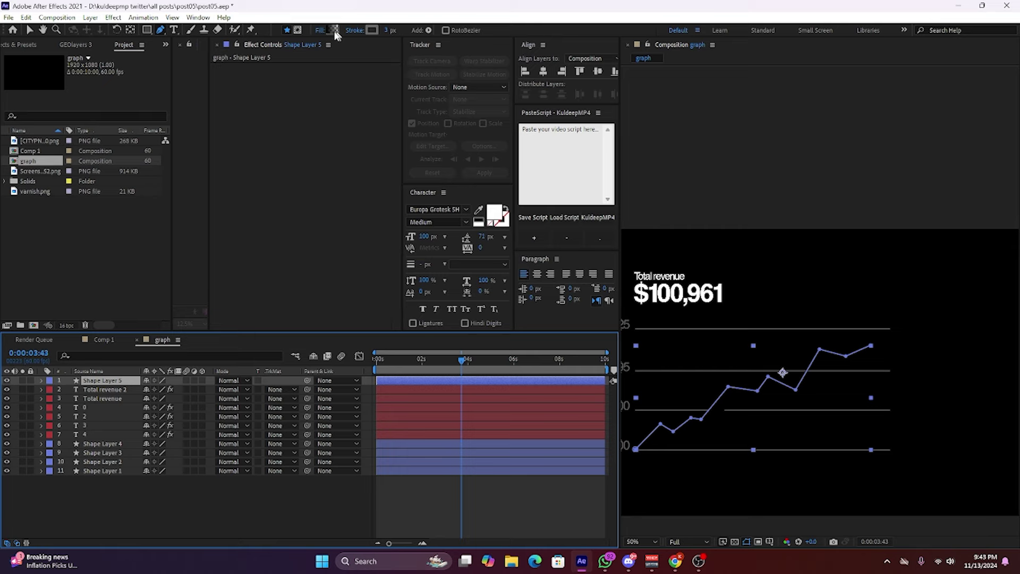
click(371, 30)
drag(538, 264, 534, 340)
click(487, 288)
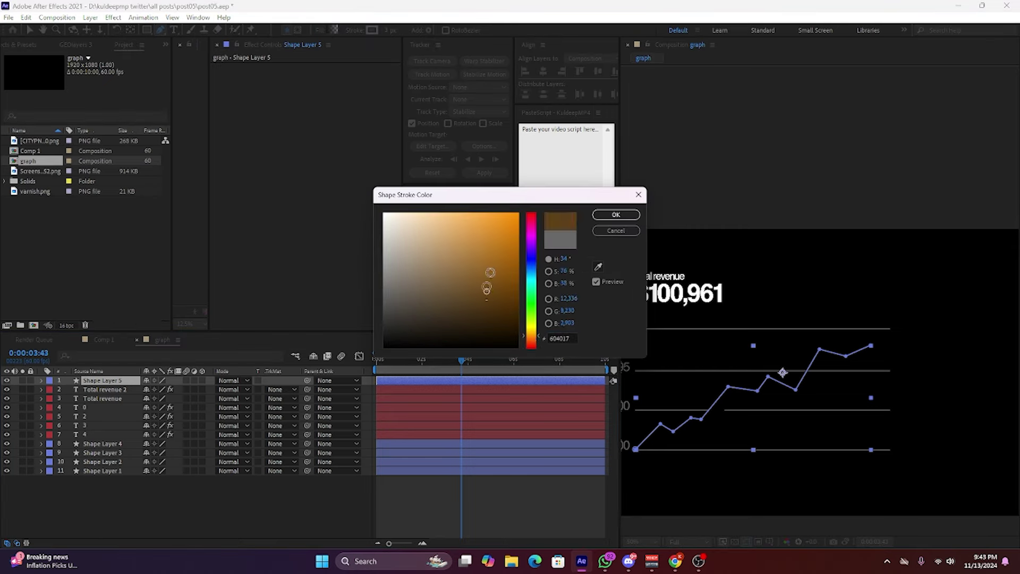
click(616, 214)
click(391, 30)
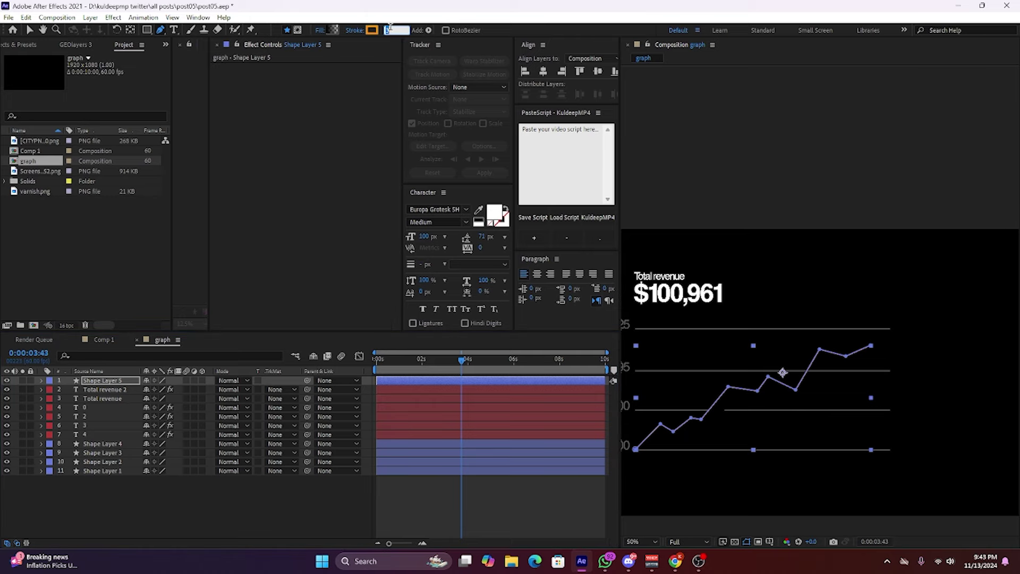
text(5)
click(498, 495)
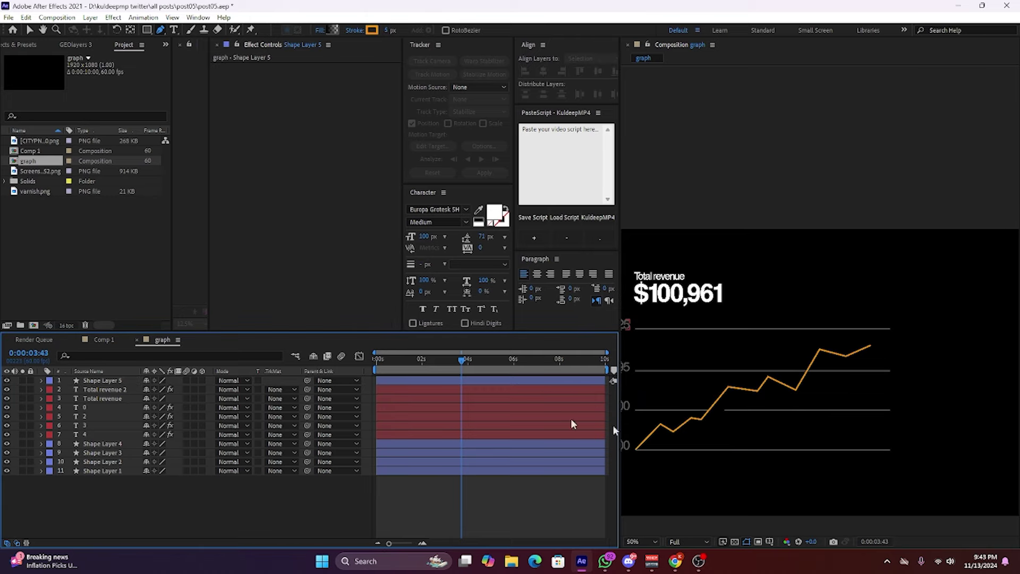
Set the line's Stroke 1 Line Join to Round Join.
scroll(640, 452, up, 5)
click(460, 380)
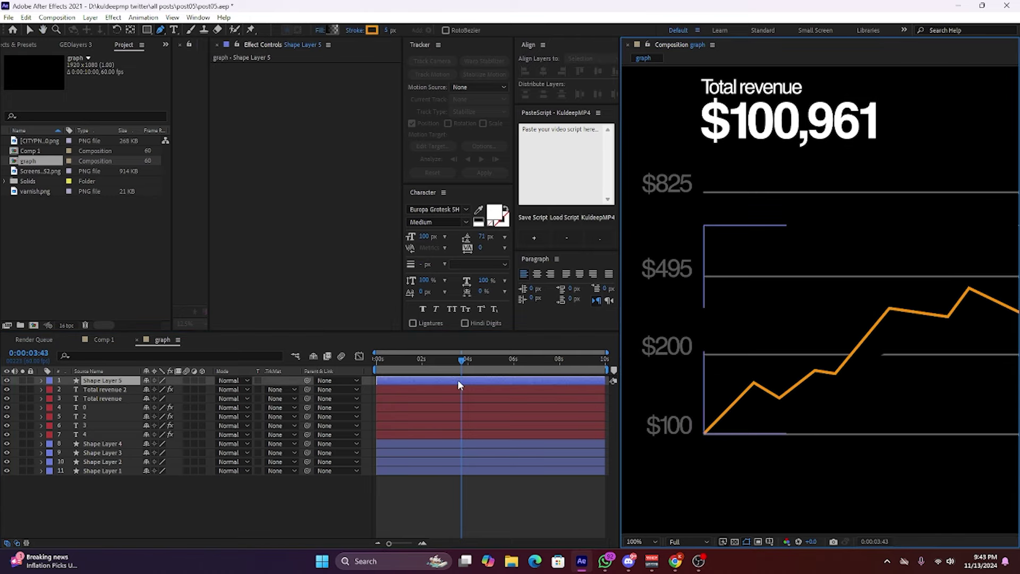
click(49, 380)
click(42, 380)
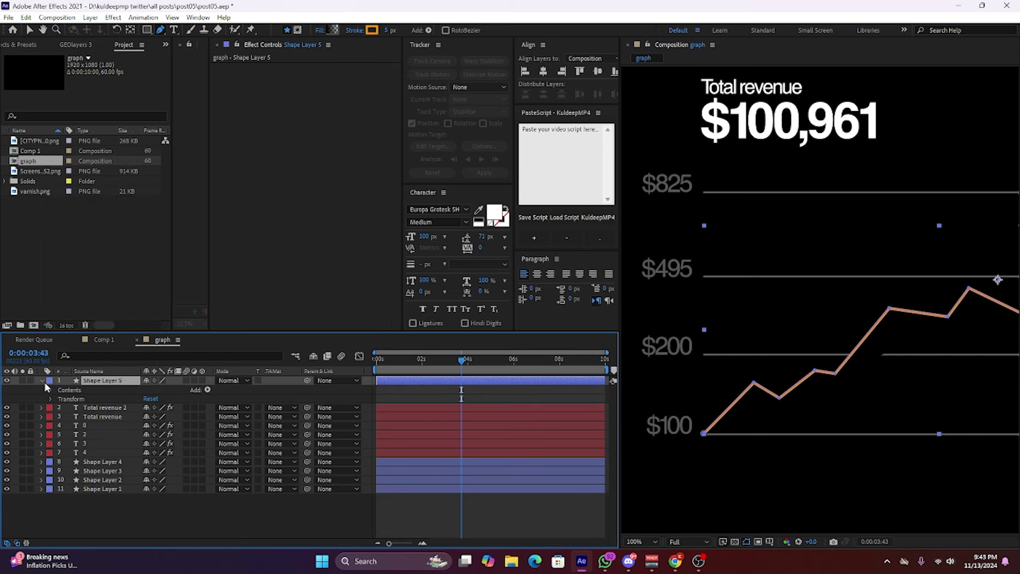
click(50, 389)
click(60, 399)
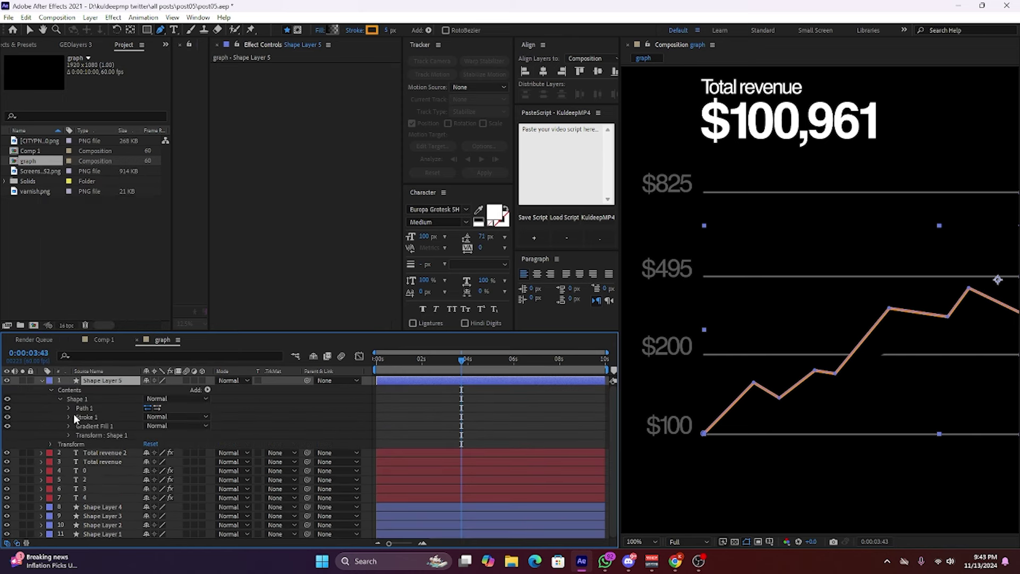
click(69, 416)
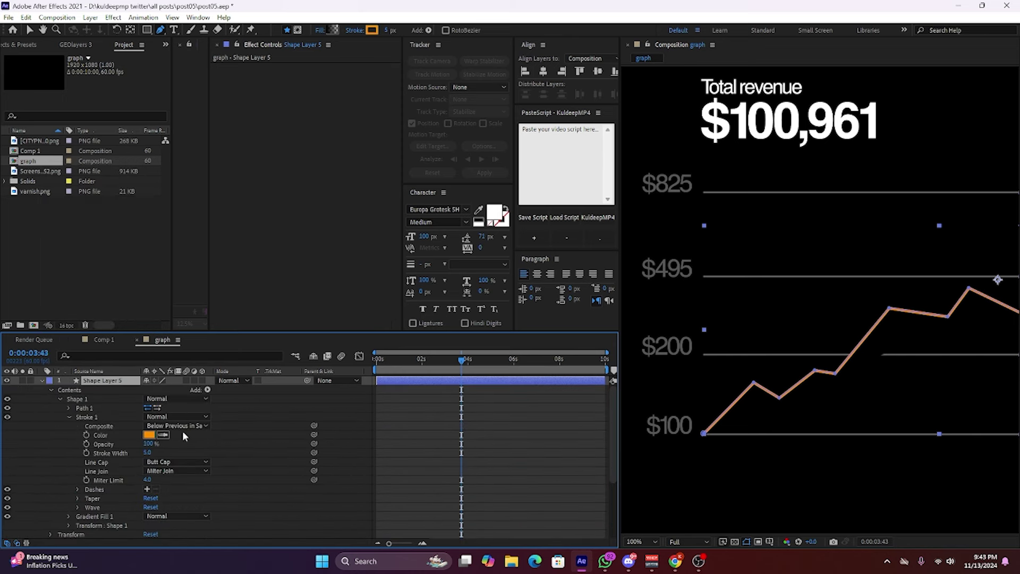
click(78, 497)
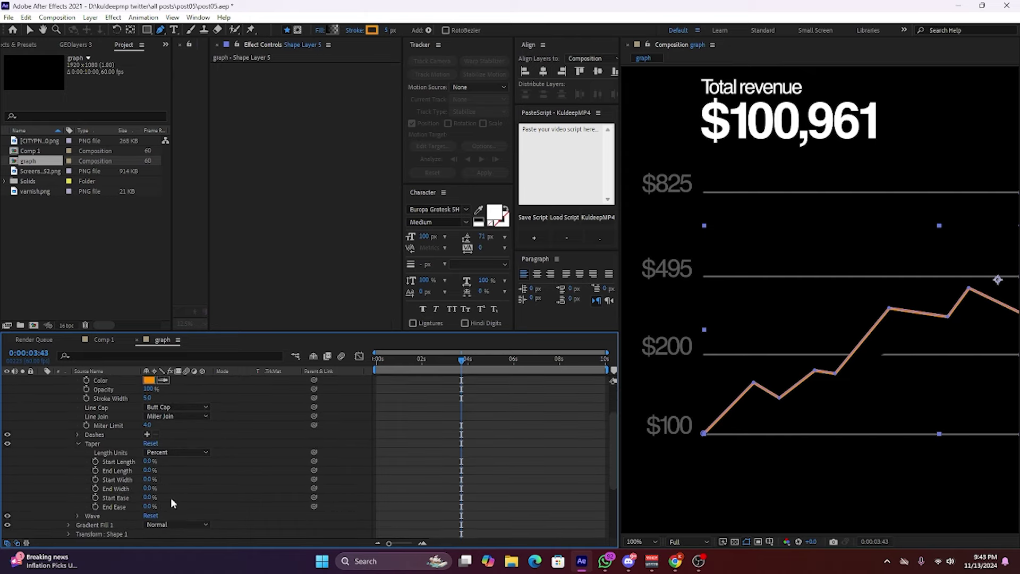
click(185, 418)
click(213, 439)
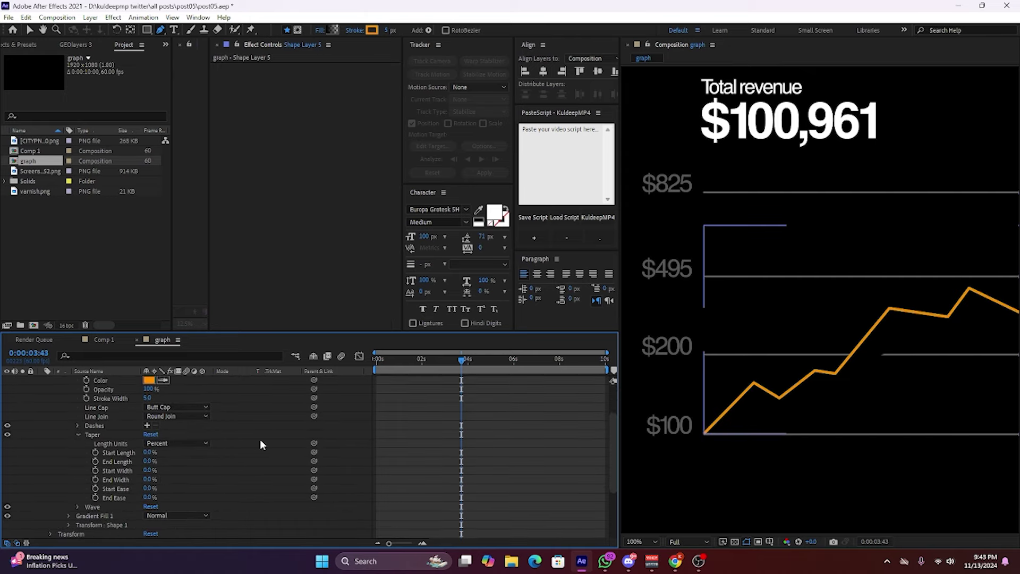
Collapse the line layer's properties and scrub back near the animation's start.
scroll(432, 400, up, 2)
click(453, 379)
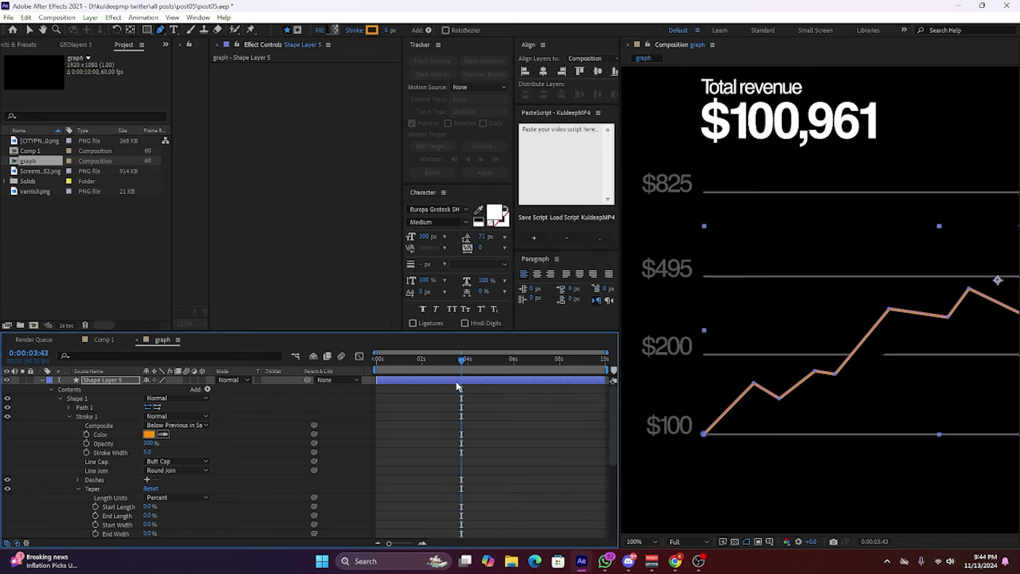
click(477, 386)
click(477, 385)
click(481, 457)
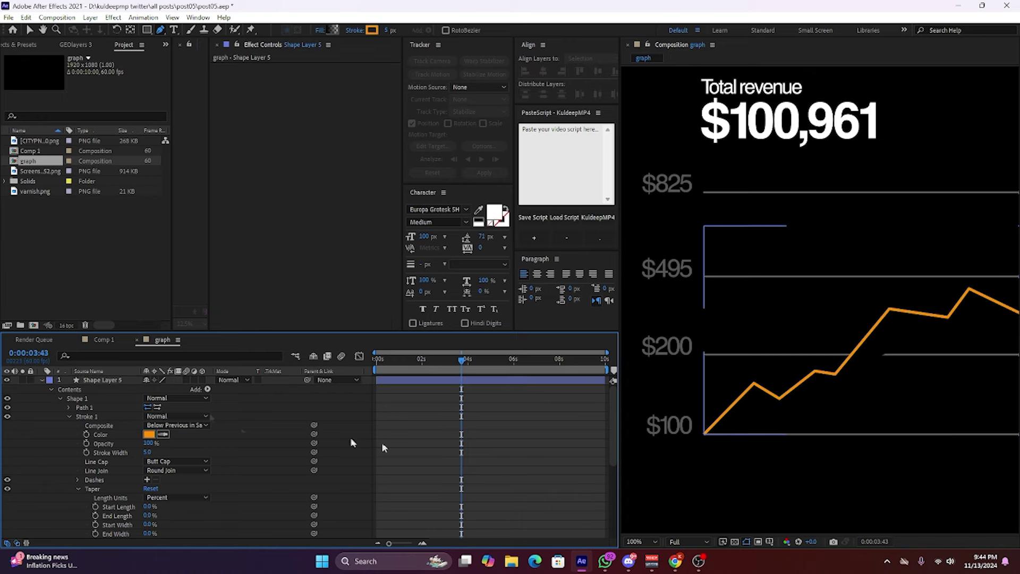
click(42, 380)
mouse_move(461, 359)
mouse_down()
mouse_move(378, 381)
mouse_move(387, 381)
mouse_up()
Set the line's fill to None and apply Deep Glow from the effects search.
click(125, 380)
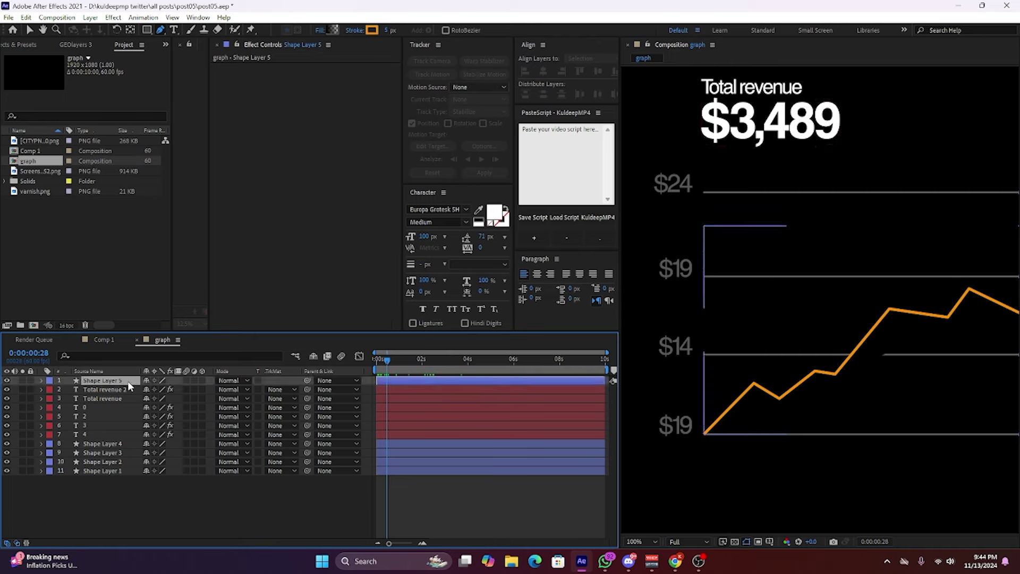
click(320, 30)
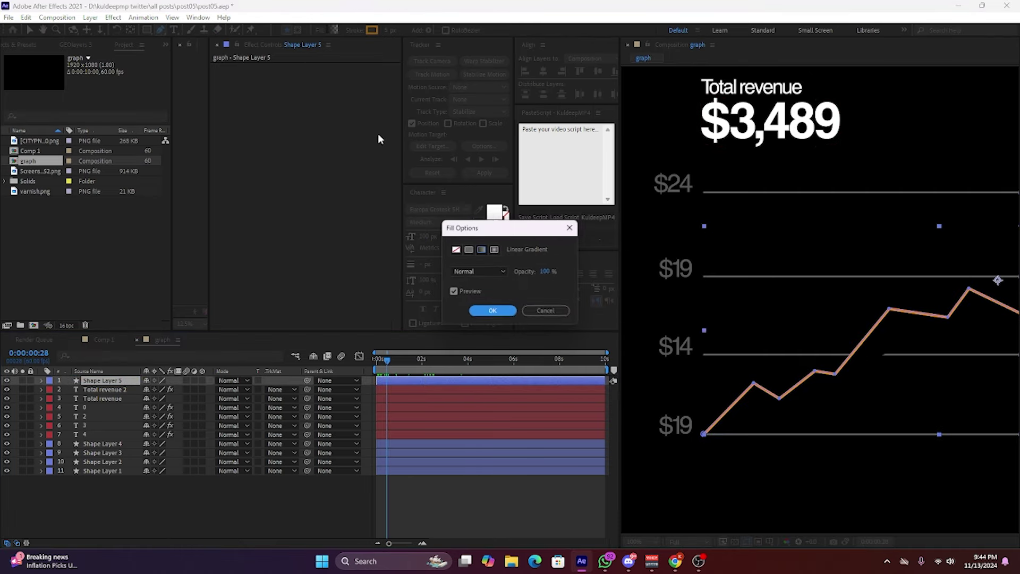
click(485, 312)
click(421, 511)
click(407, 382)
key(ctrl+space)
text(d)
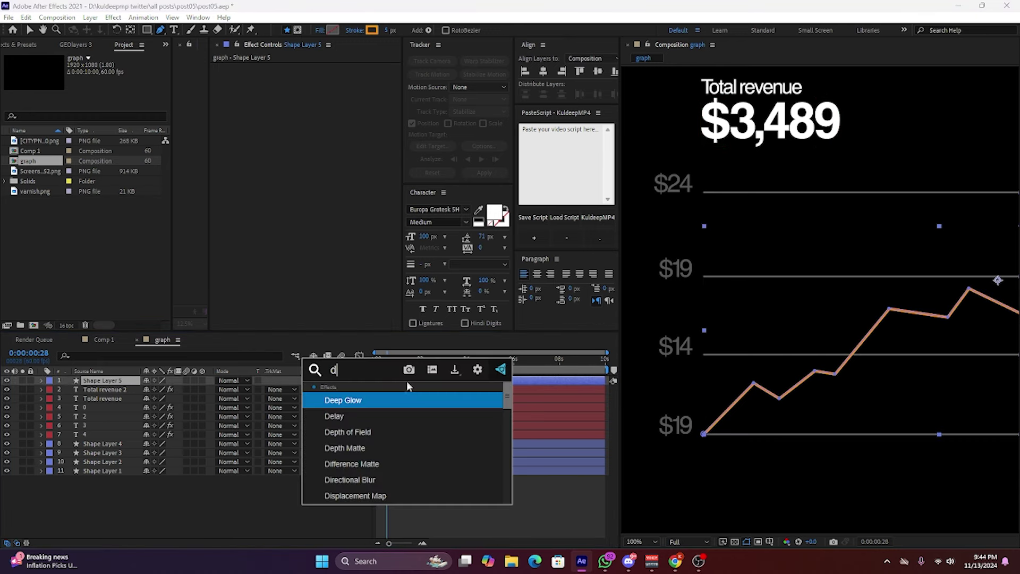
key(Return)
Thin the glowing line's stroke to 4 px.
drag(935, 354, 837, 410)
scroll(853, 388, down, 2)
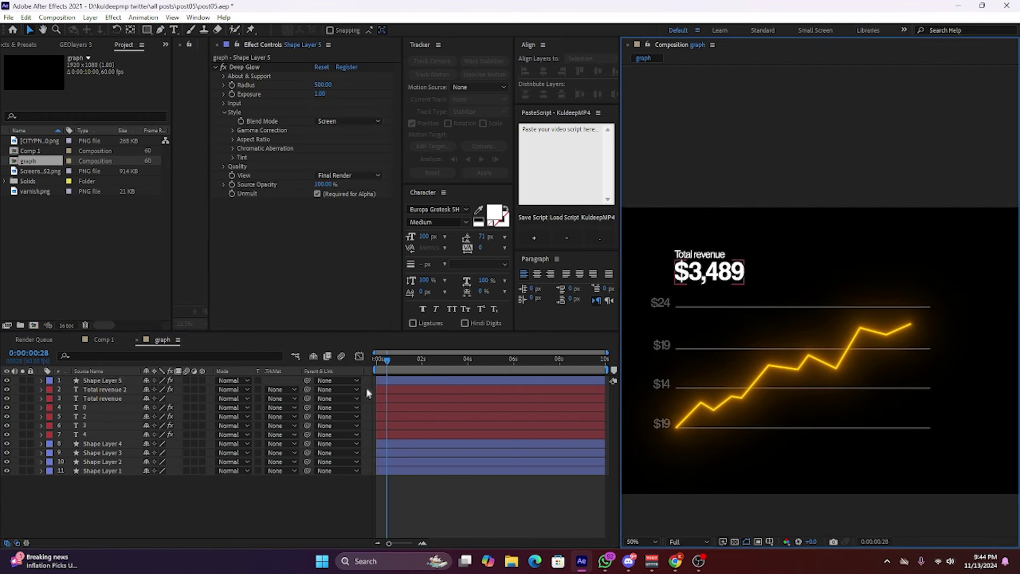
click(393, 375)
click(470, 32)
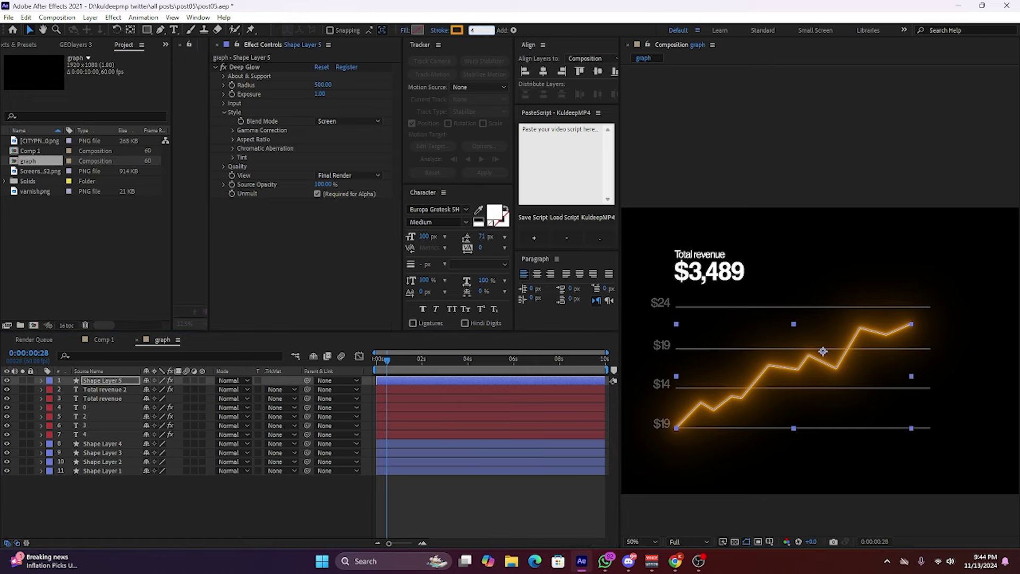
key(Return)
click(454, 502)
Check the line against Comp 1 and zoom the timeline in and back out.
click(106, 343)
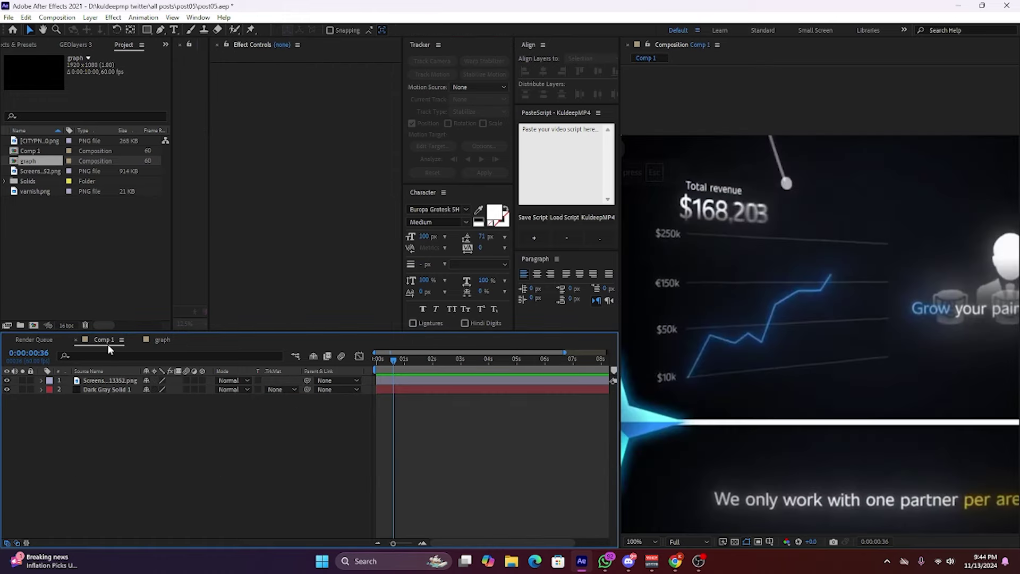
click(183, 342)
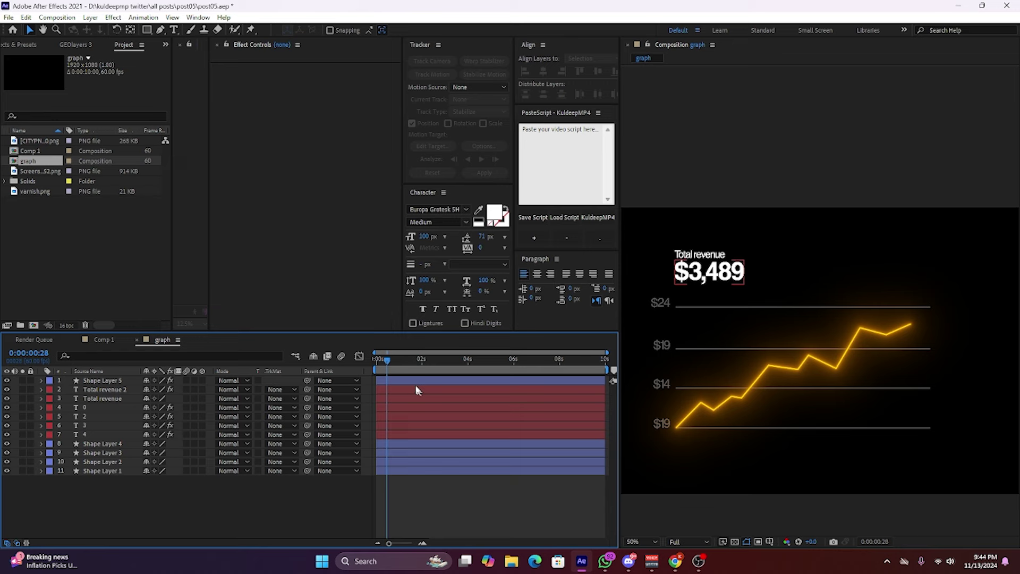
click(102, 380)
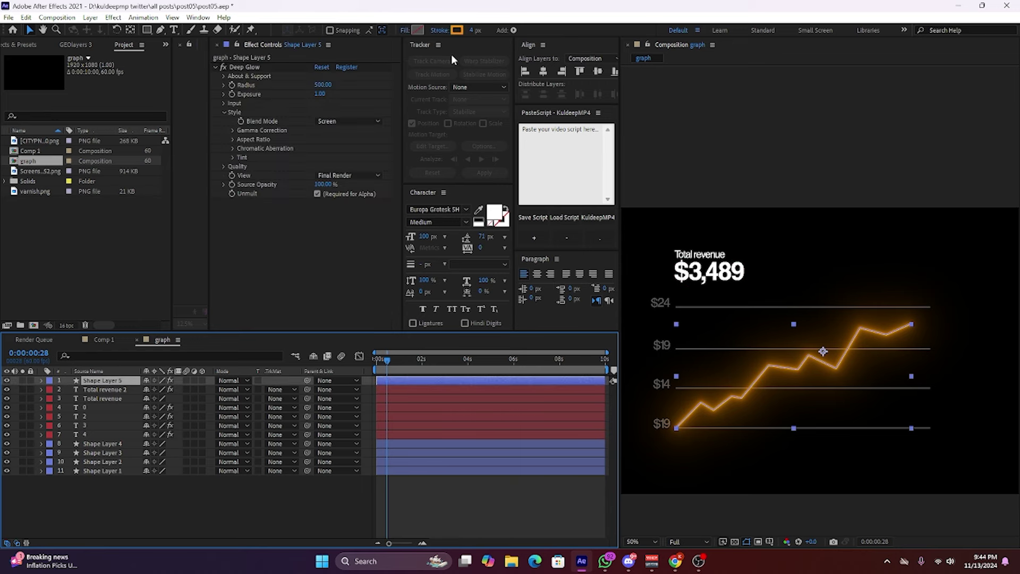
click(423, 543)
click(451, 505)
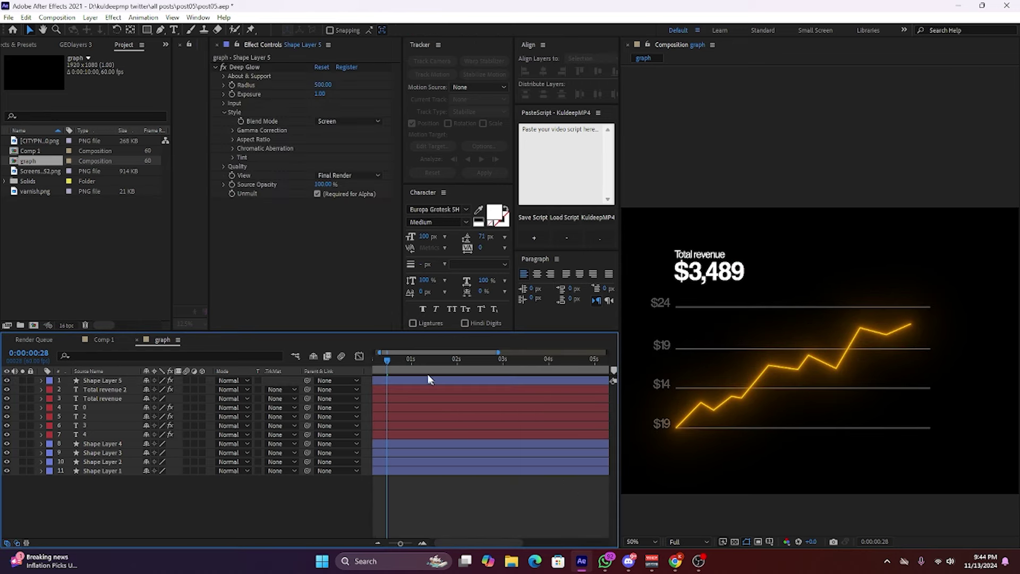
key(minus)
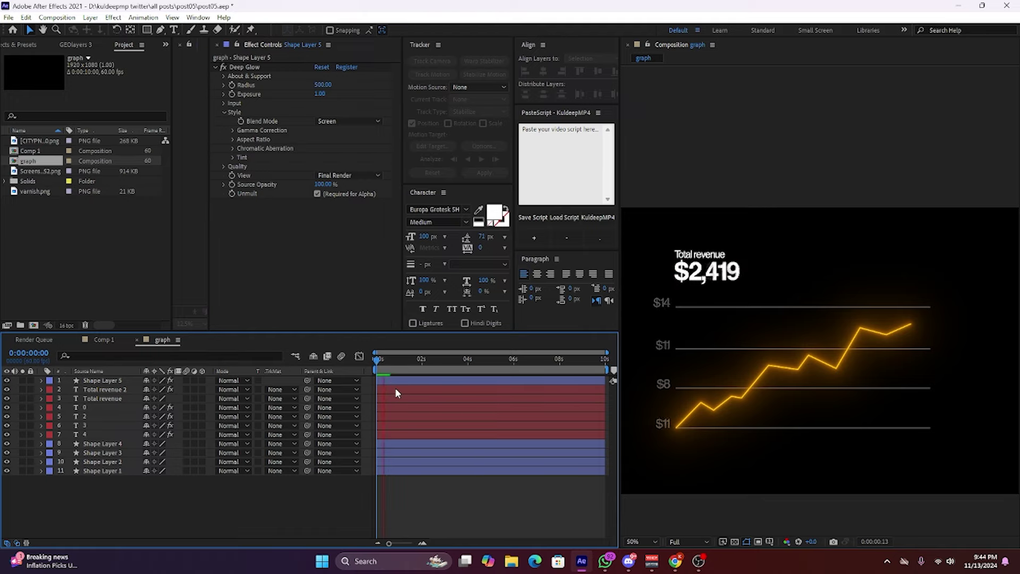
Return to the Selection tool and save the project with Ctrl+S.
key(v)
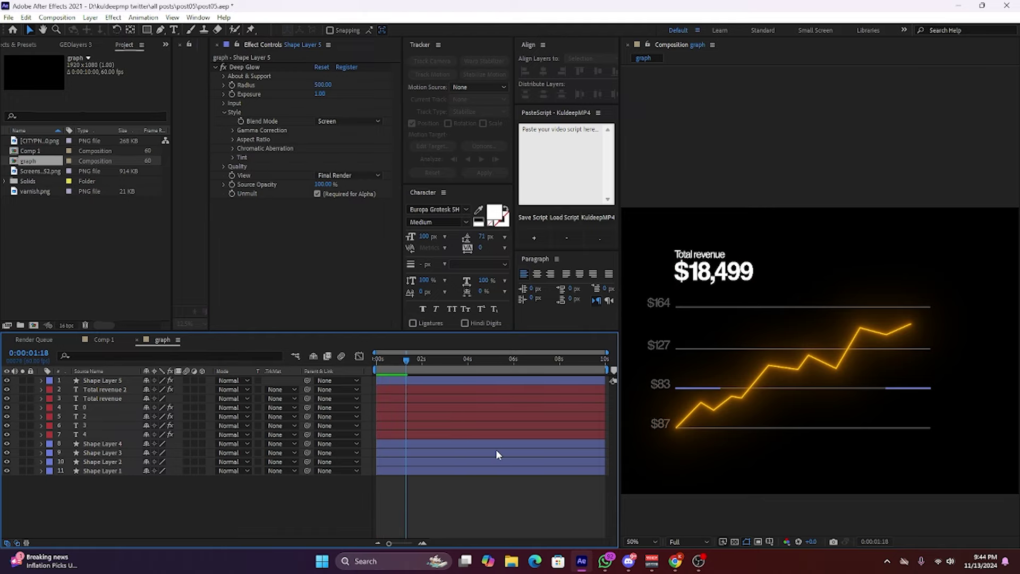
key(ctrl+s)
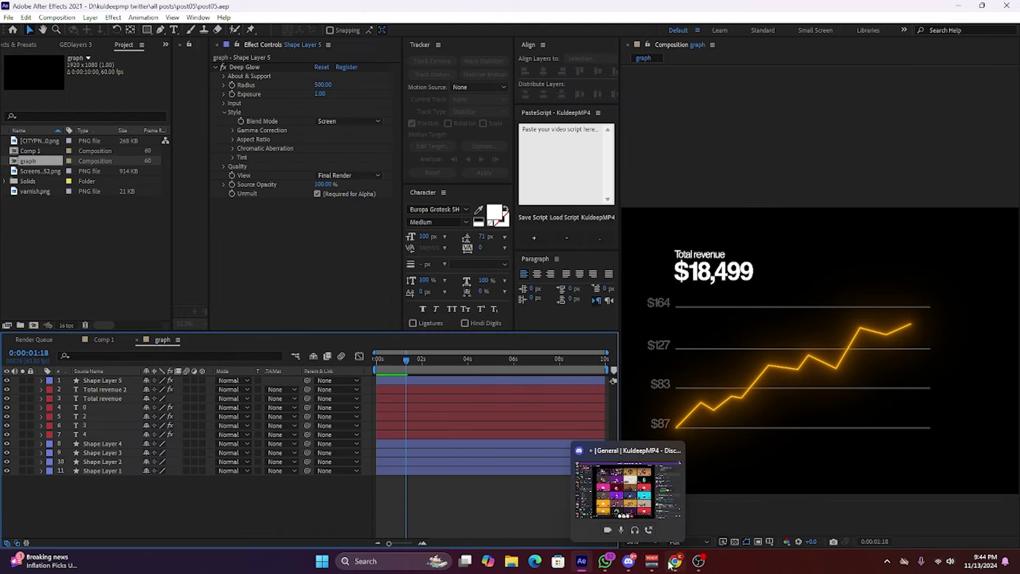
click(675, 561)
Pause and replay the HJ Creatives chart video in the X feed, then go back to After Effects.
scroll(402, 267, down, 3)
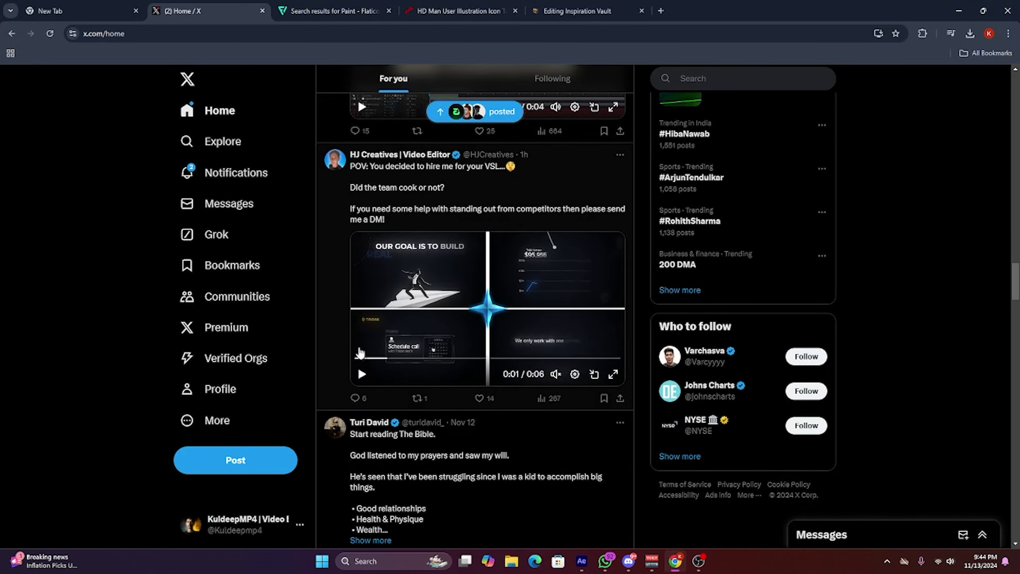
click(361, 371)
click(361, 372)
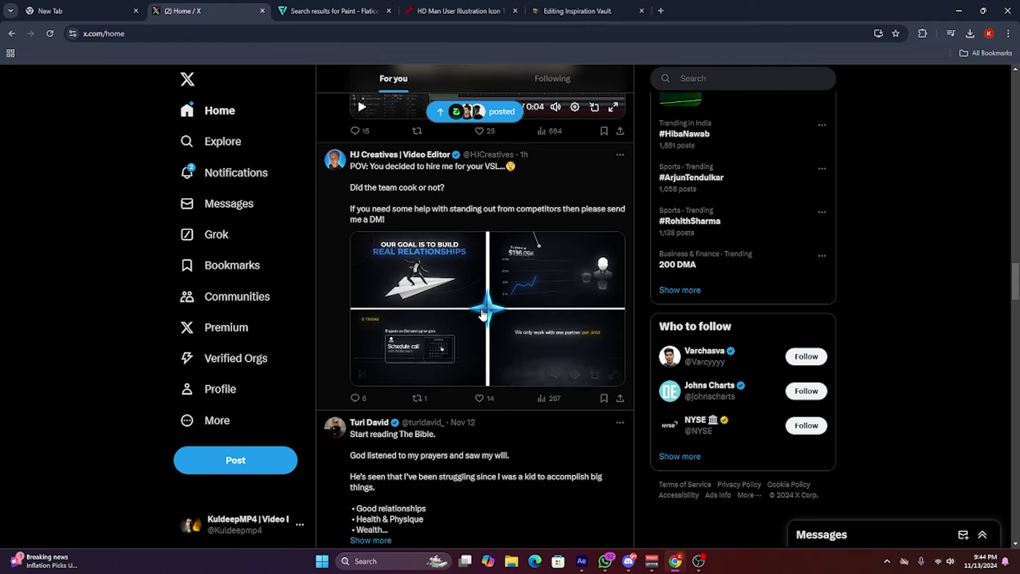
click(482, 314)
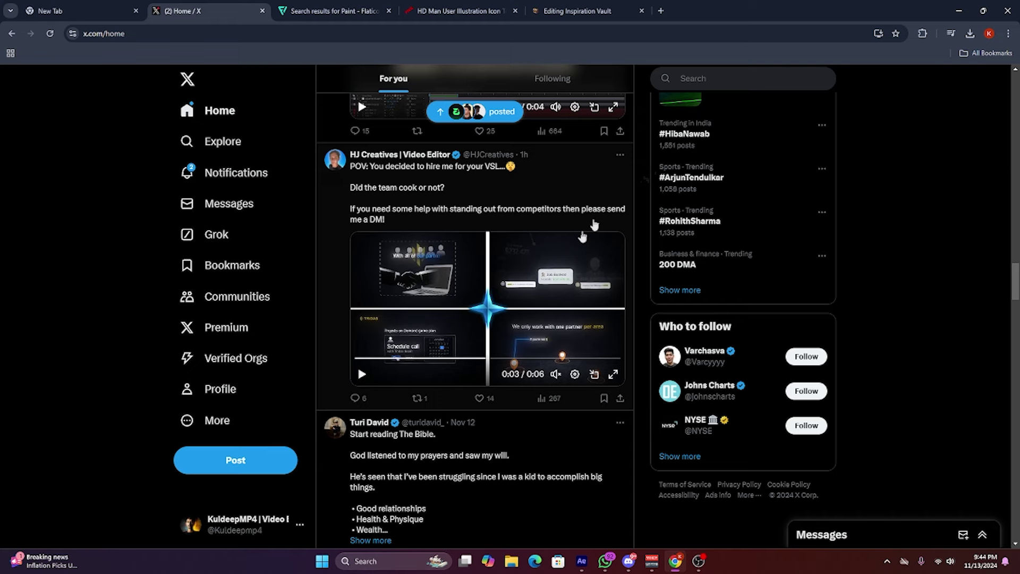
click(956, 10)
click(409, 379)
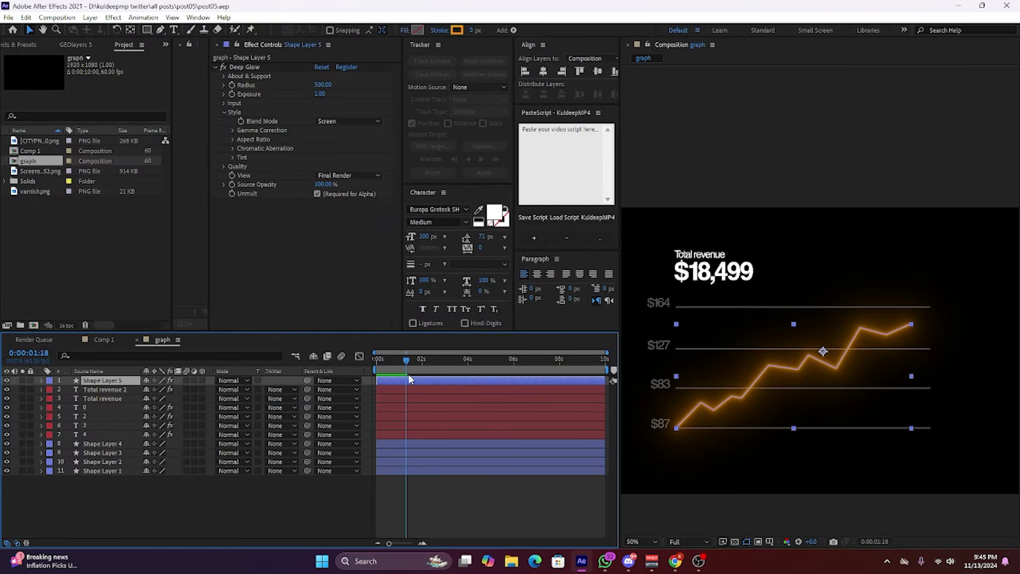
Add Trim Paths to Shape Layer 5 and keyframe End at 1% at time zero.
click(41, 380)
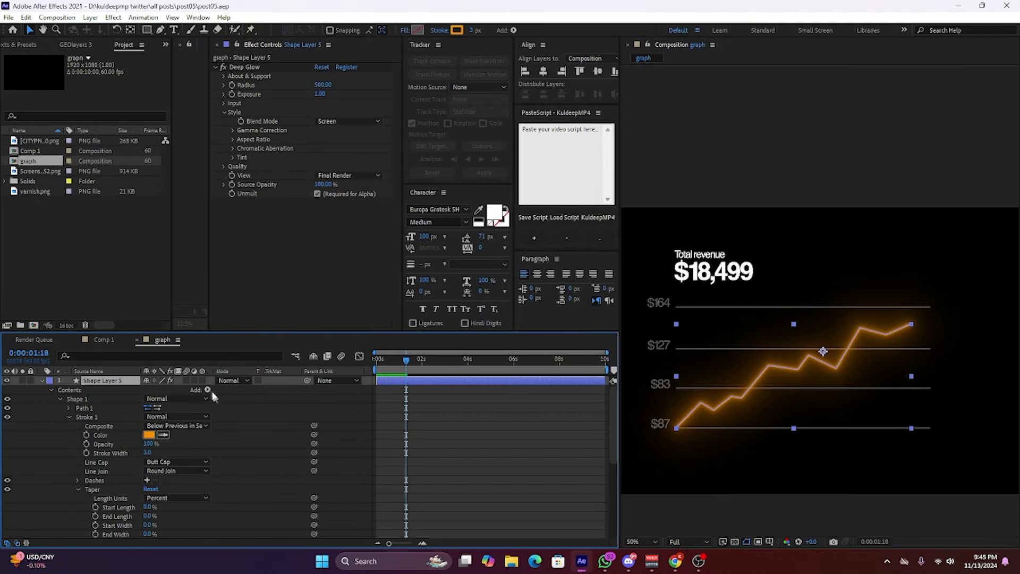
click(207, 390)
click(266, 319)
scroll(66, 436, down, 5)
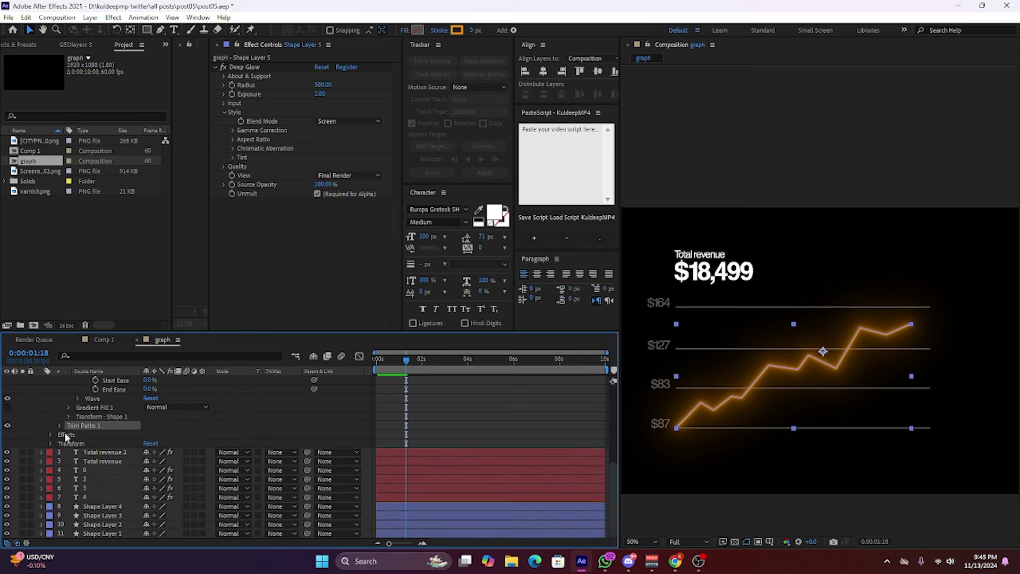
click(59, 425)
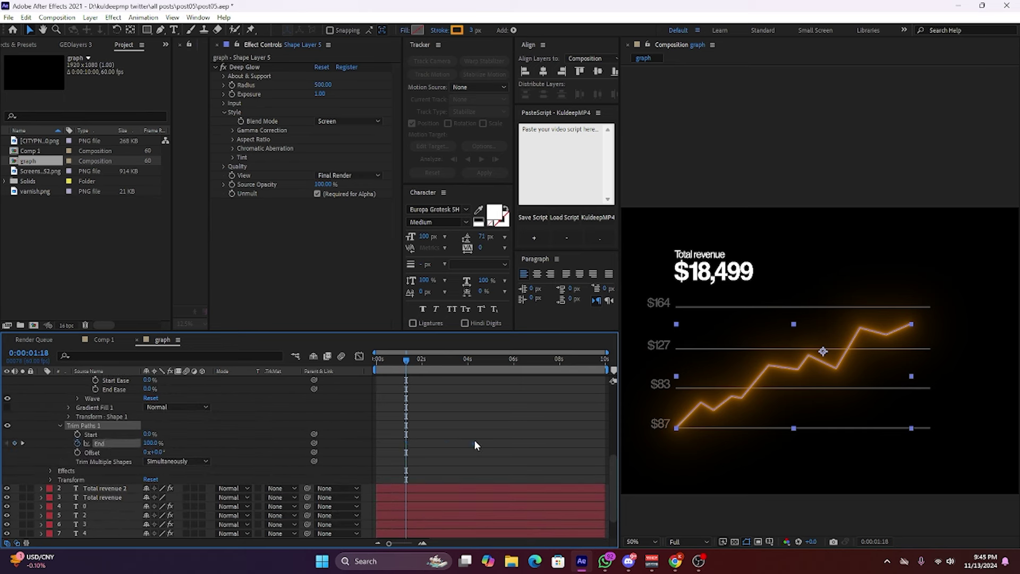
drag(154, 443, 410, 452)
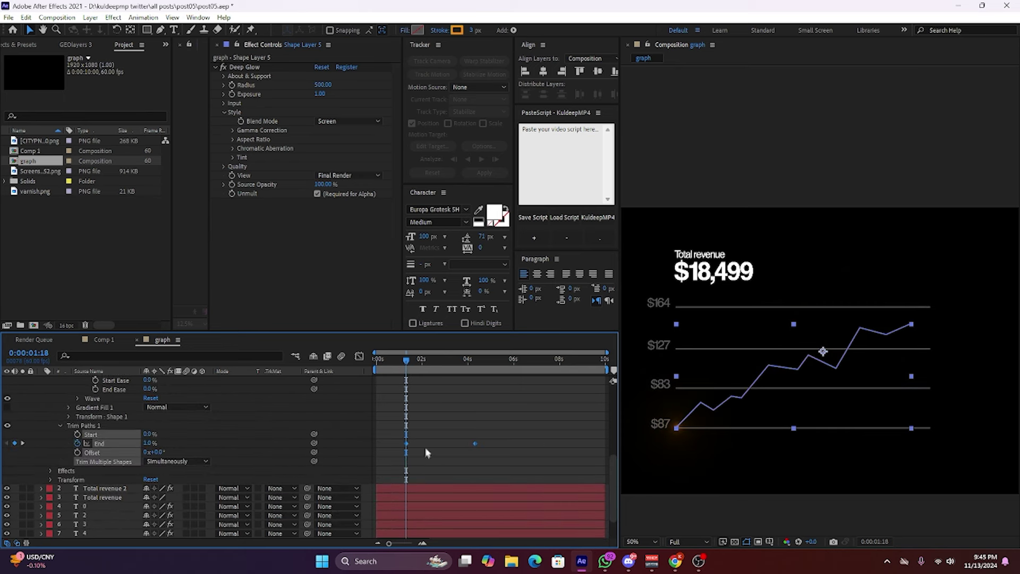
click(406, 443)
key(Home)
drag(407, 443, 377, 444)
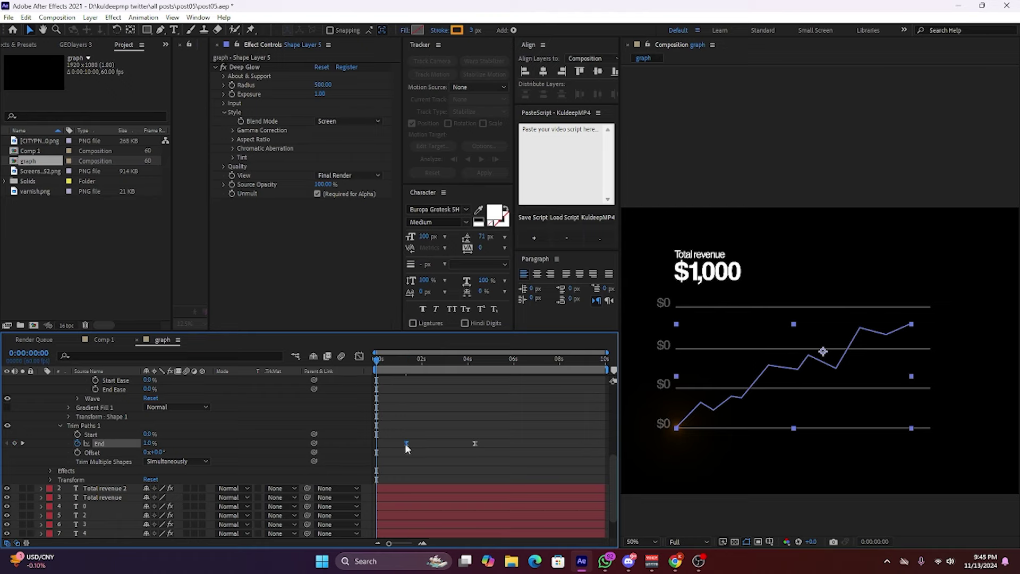
click(433, 455)
Preview the line draw-on at Quarter resolution, then select all layers.
key(space)
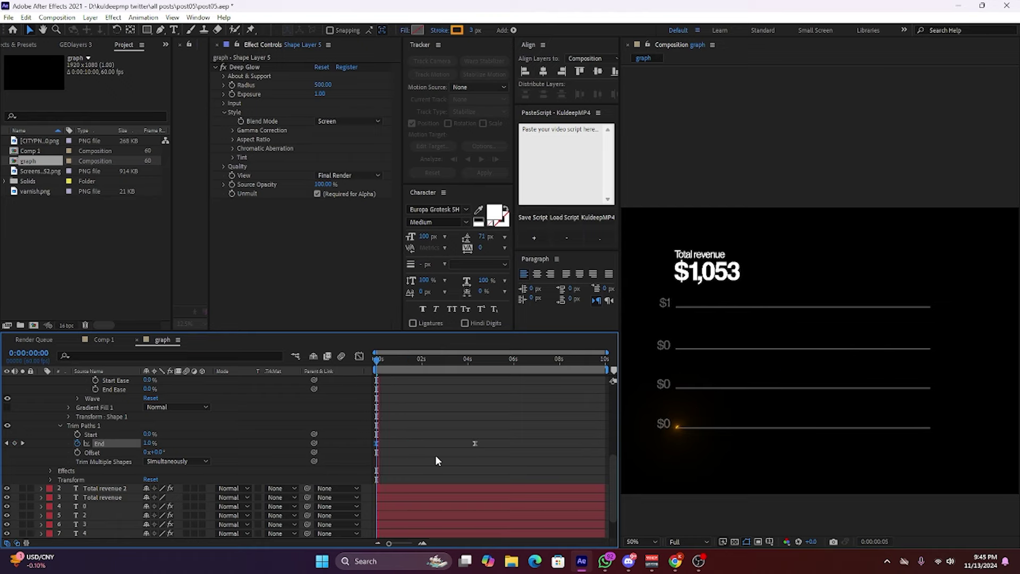
key(space)
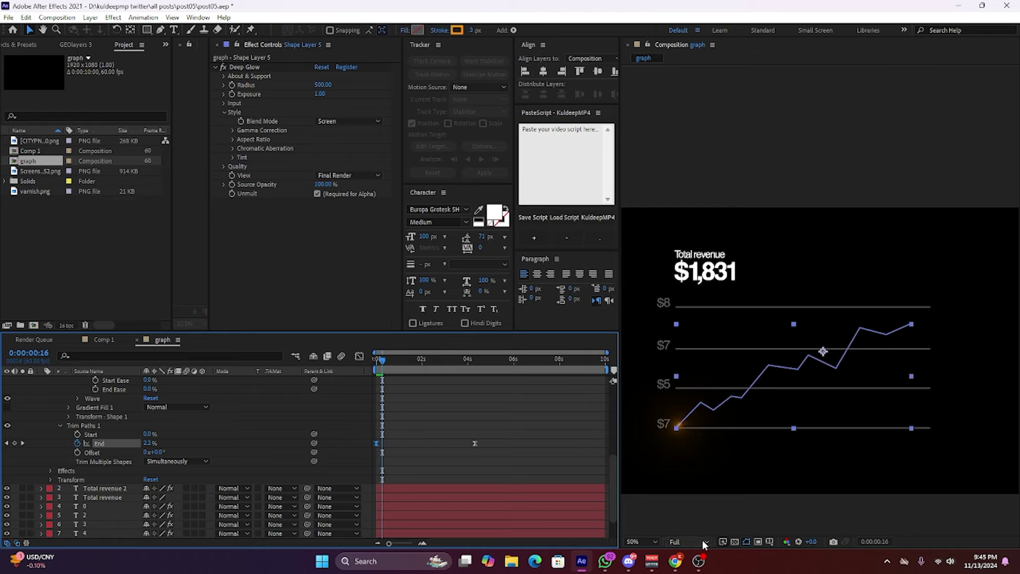
click(704, 541)
click(707, 516)
key(space)
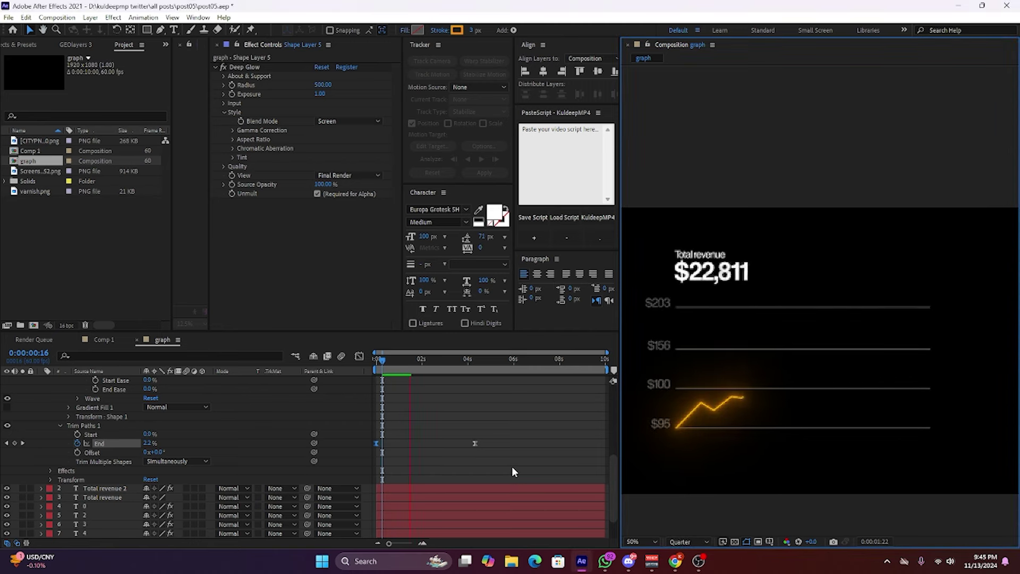
click(546, 449)
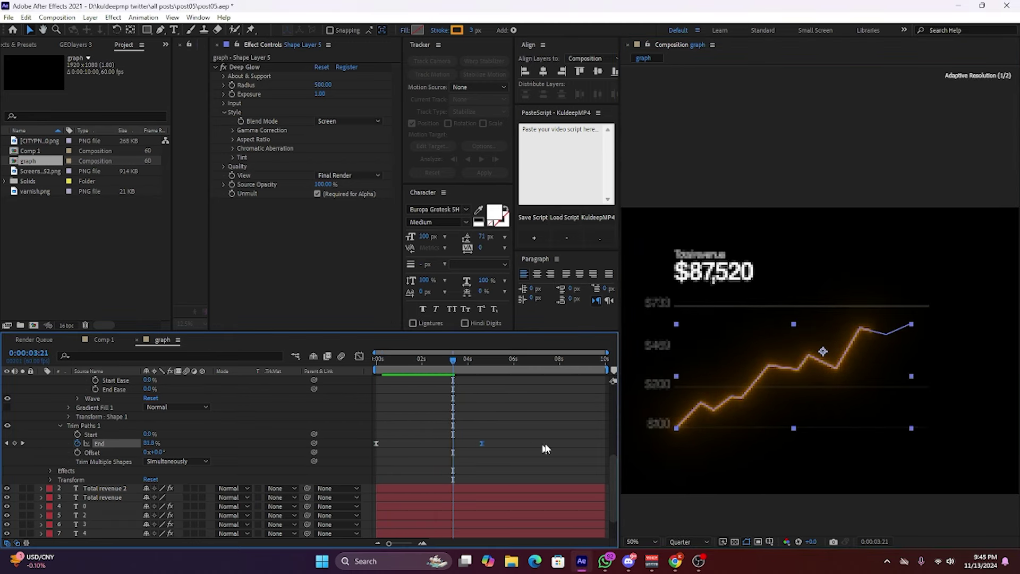
key(space)
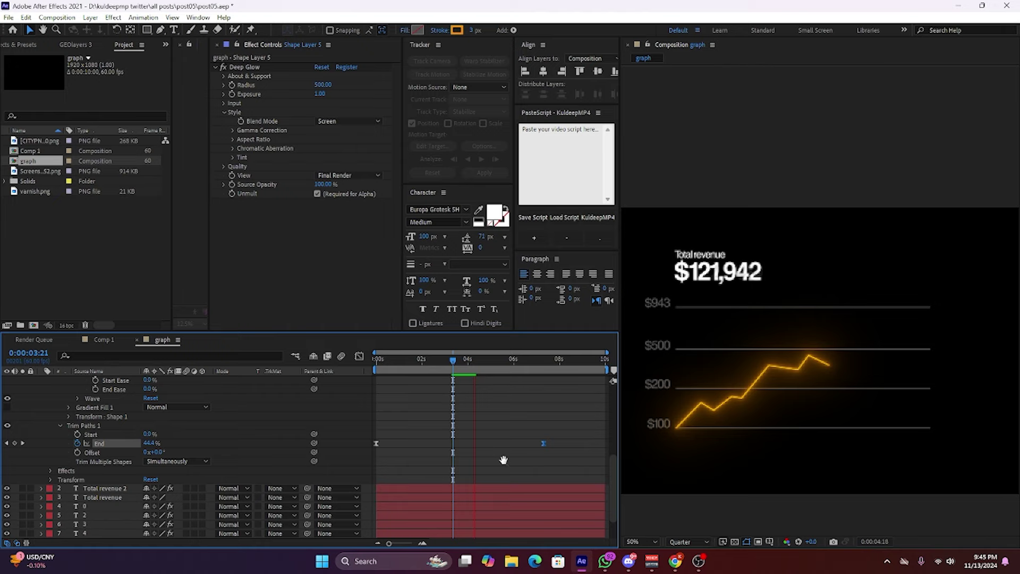
click(503, 460)
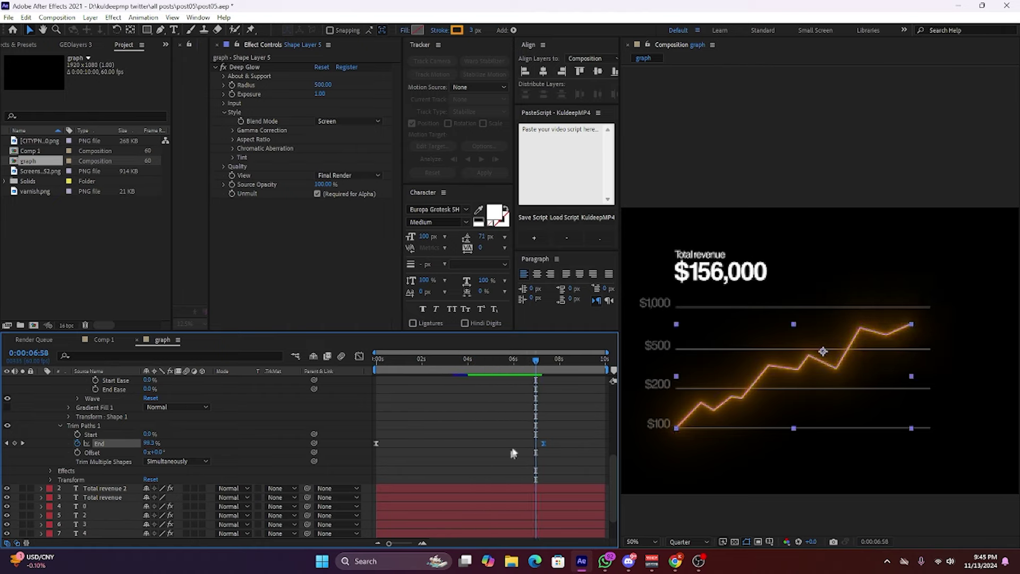
mouse_move(504, 377)
mouse_down()
mouse_move(430, 400)
mouse_move(380, 392)
mouse_up()
scroll(46, 405, up, 5)
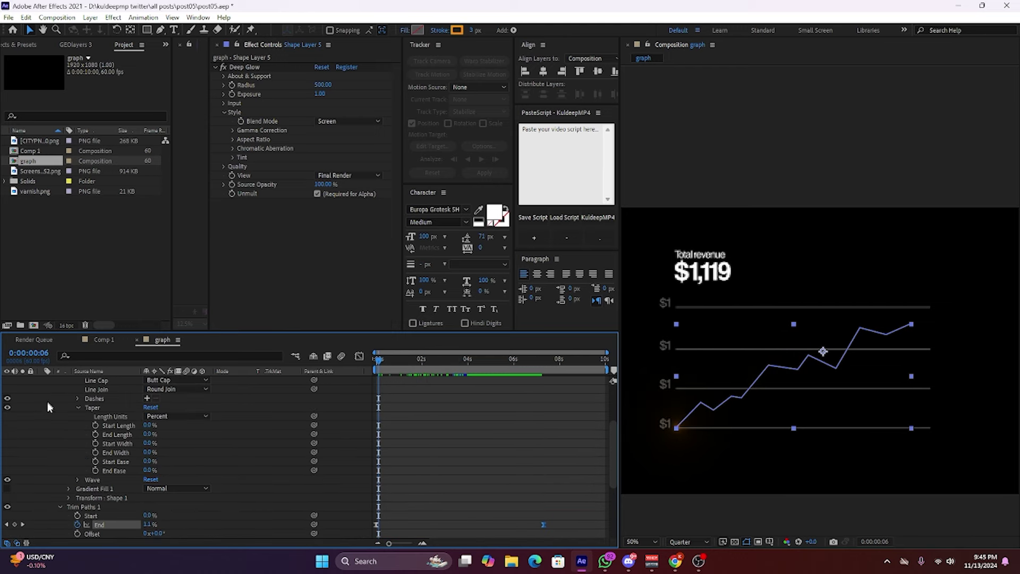
key(ctrl+a)
Enable motion blur on all layers, then hide the reference screenshot in Comp 1.
click(186, 388)
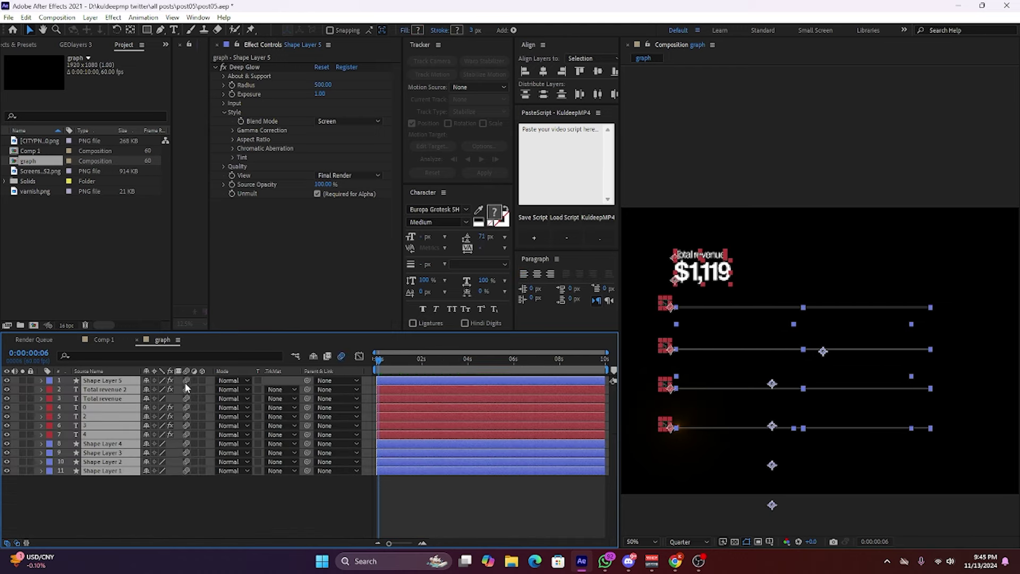
click(298, 487)
click(109, 339)
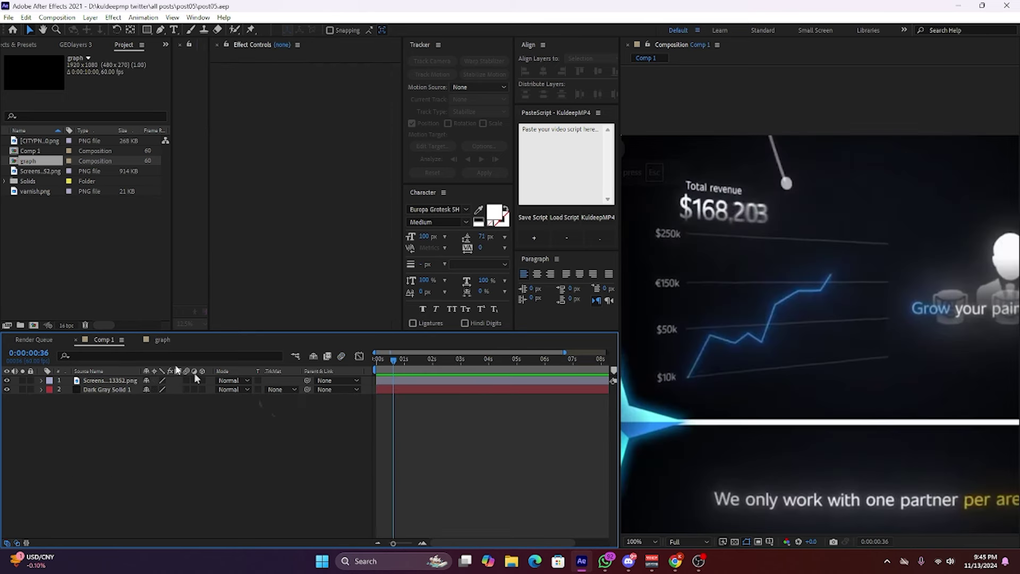
key(comma)
key(comma)
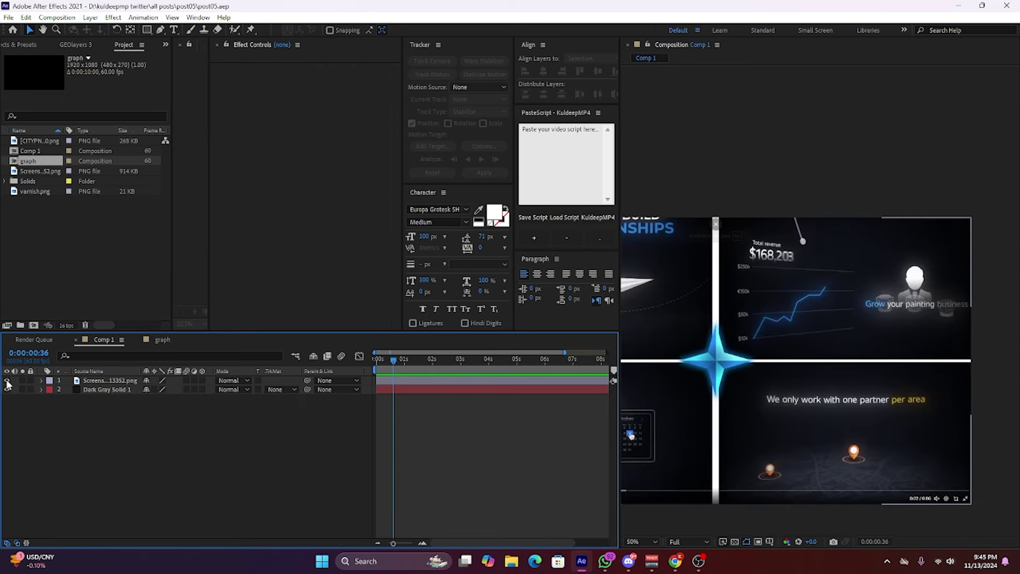
click(7, 380)
Place the graph composition into Comp 1 and play it back.
drag(36, 167, 101, 394)
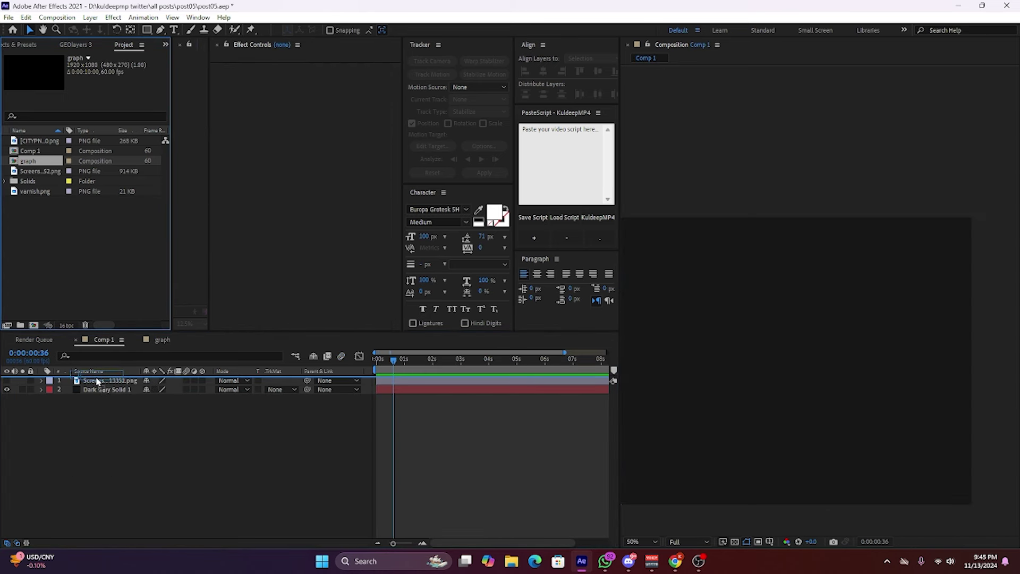
scroll(776, 386, down, 1)
key(space)
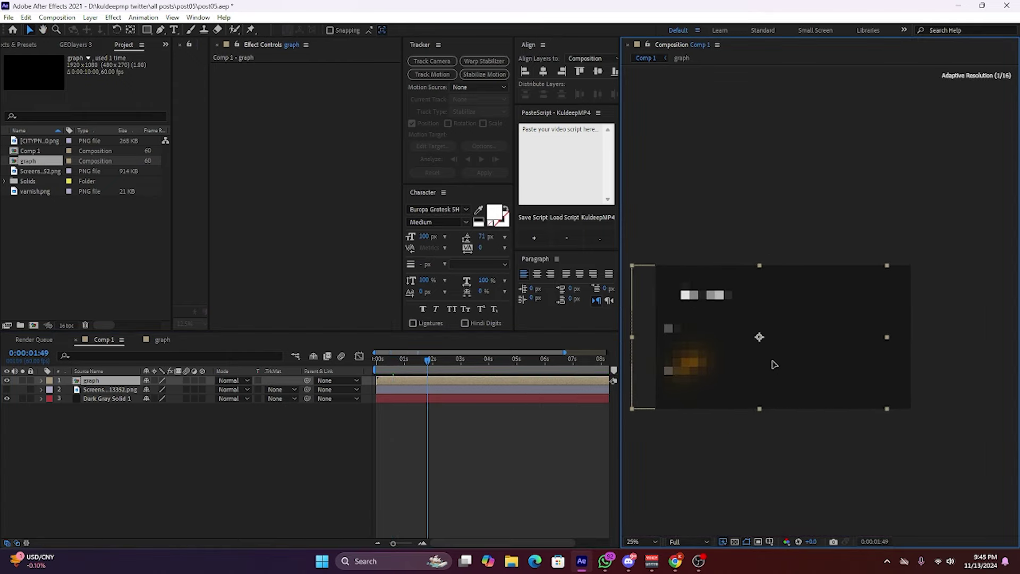
Scale the graph layer to 91%, nudge it slightly, and make it 3D.
key(s)
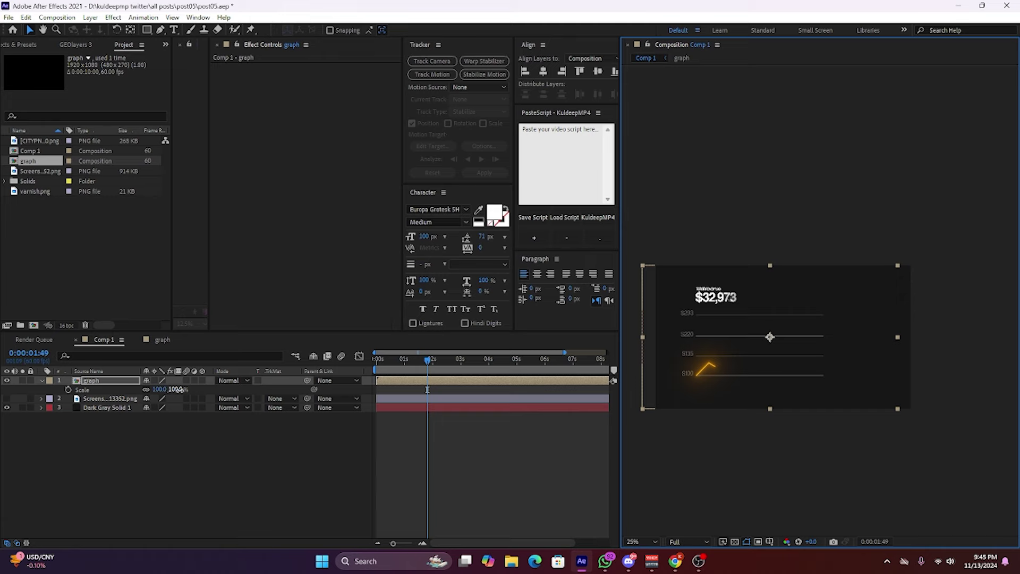
drag(177, 390, 159, 390)
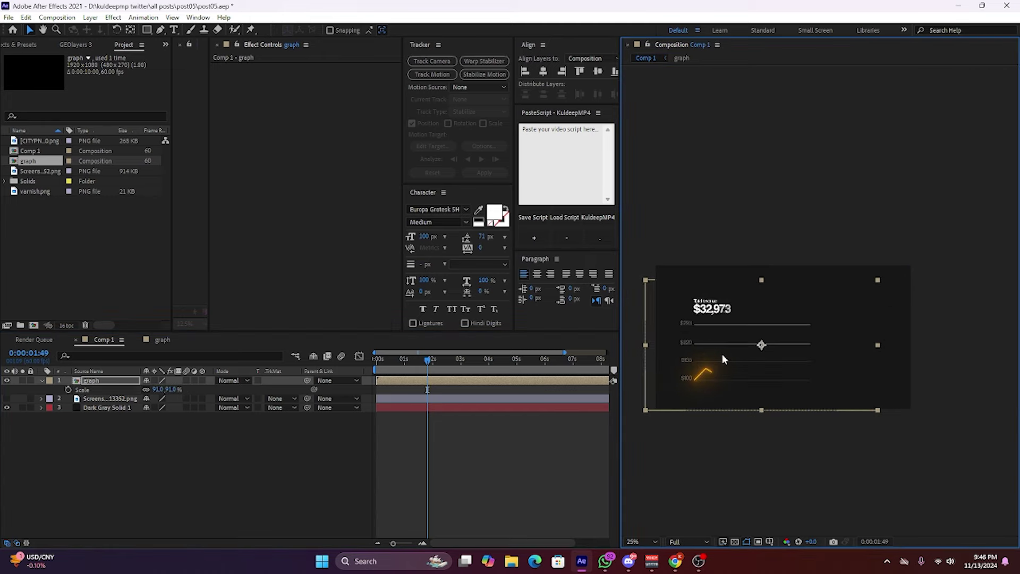
key(Up)
key(Up)
key(Up)
key(Left)
key(Left)
key(Left)
key(Up)
key(Up)
key(Up)
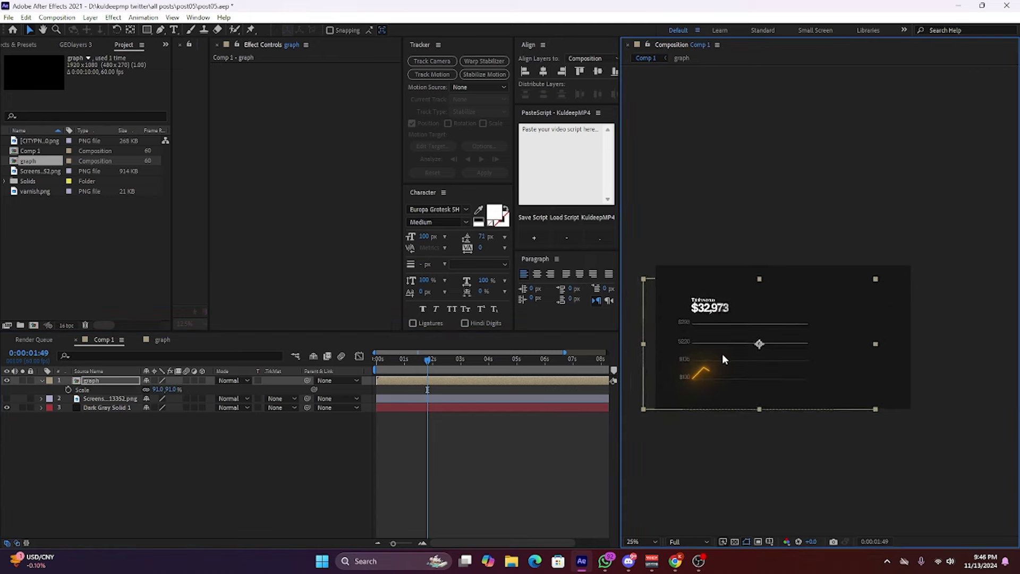
key(Right)
click(202, 380)
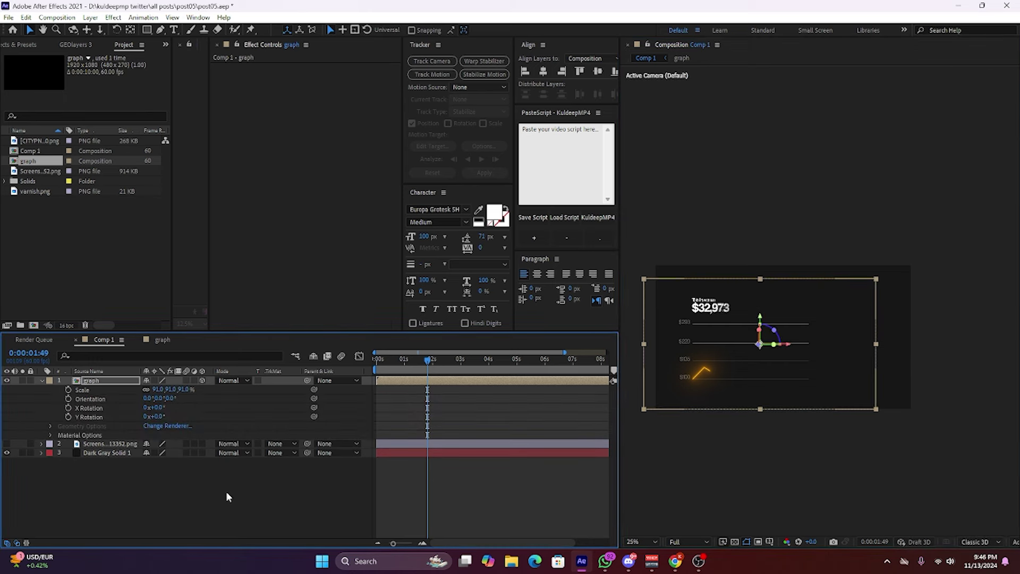
click(80, 257)
Add the businessman icon image to Comp 1 and scale it down to 38%.
right_click(80, 257)
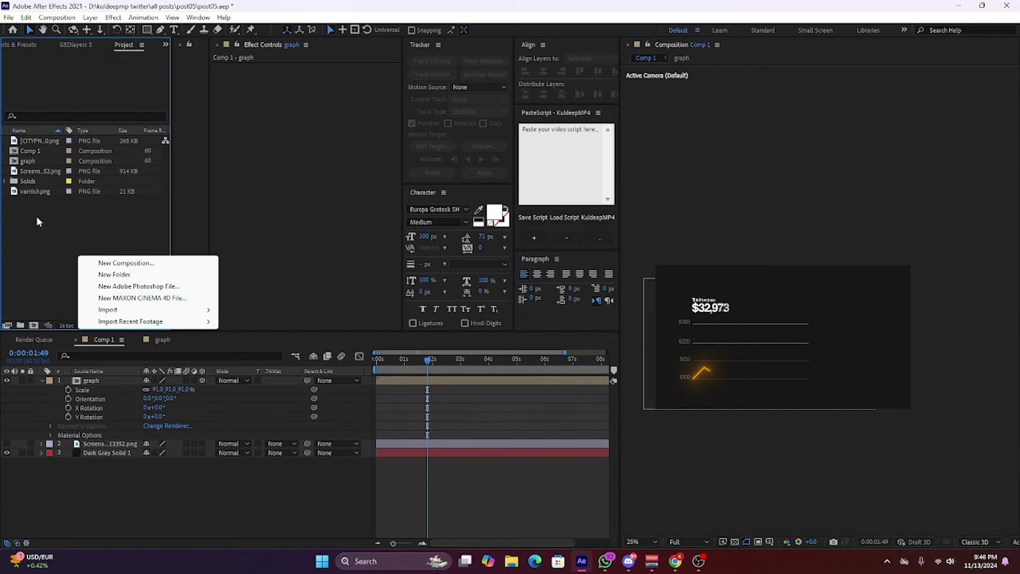
click(40, 175)
click(42, 171)
click(49, 191)
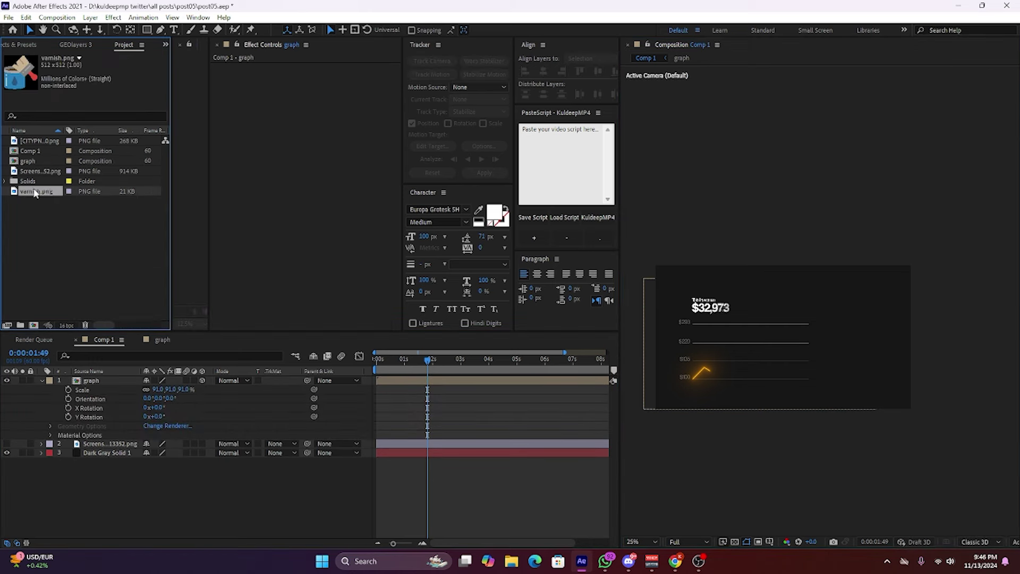
drag(32, 140, 106, 379)
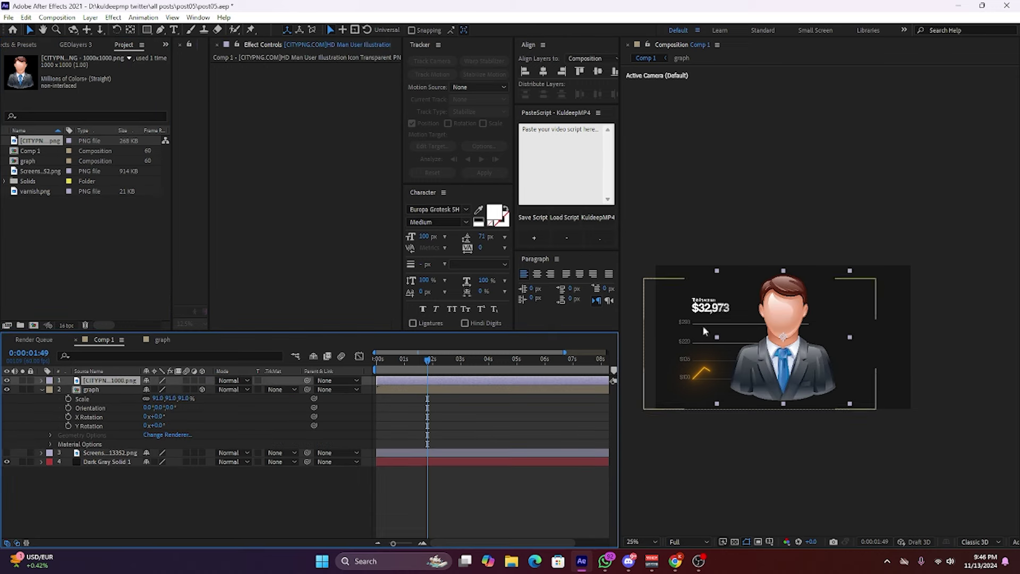
key(s)
drag(158, 389, 833, 349)
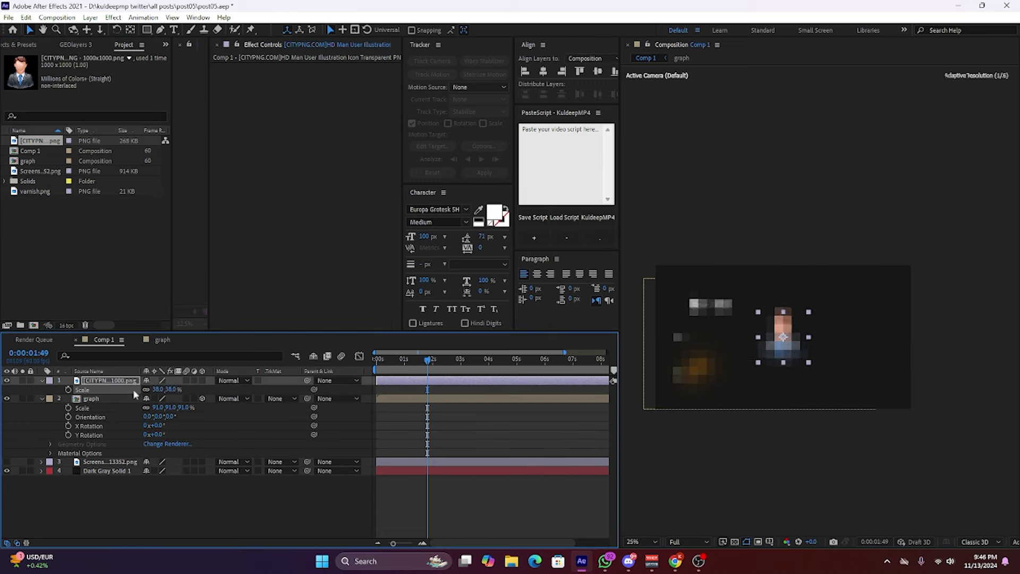
key(period)
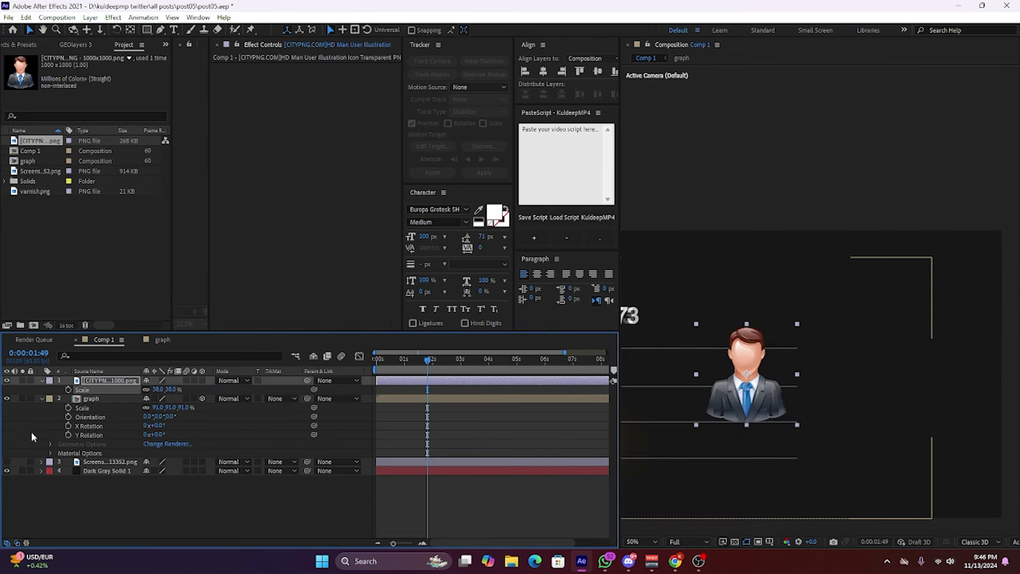
click(6, 462)
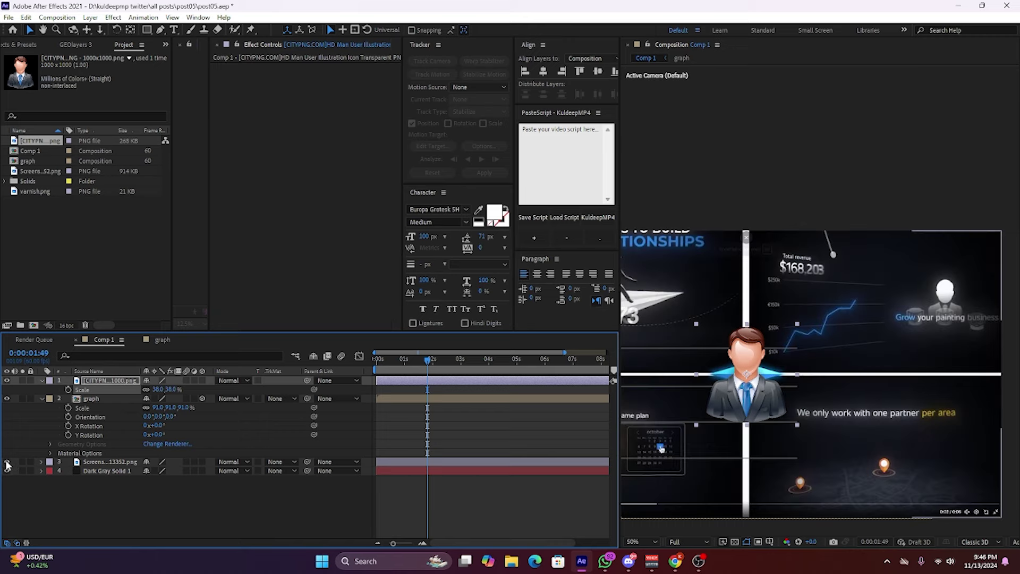
click(7, 461)
Scale the graph layer down to 85%.
click(126, 399)
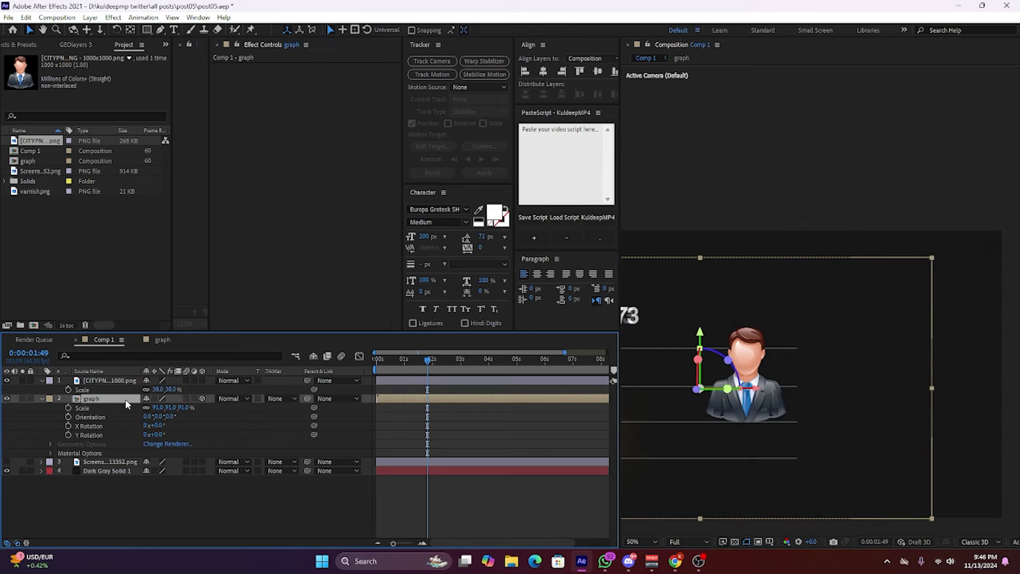
text(s)
text(85)
key(Return)
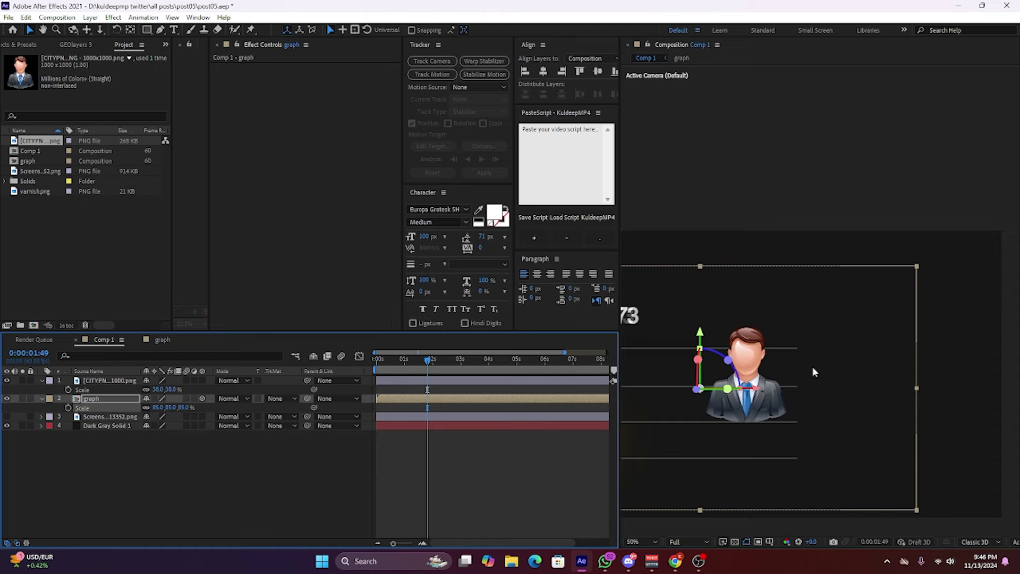
scroll(811, 366, down, 2)
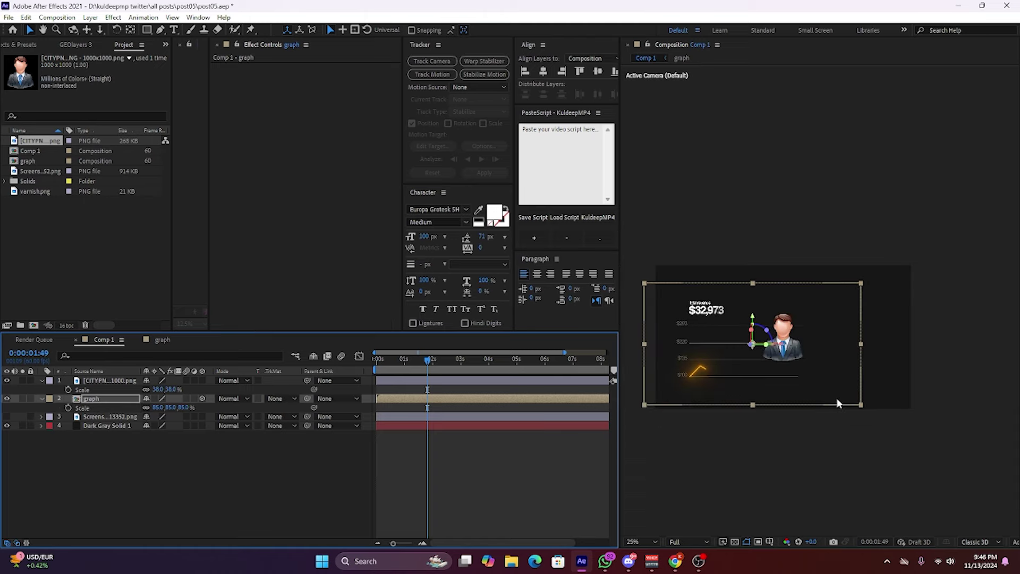
Move the businessman icon right of the chart and apply a Tint effect to it.
click(641, 452)
drag(789, 356, 856, 356)
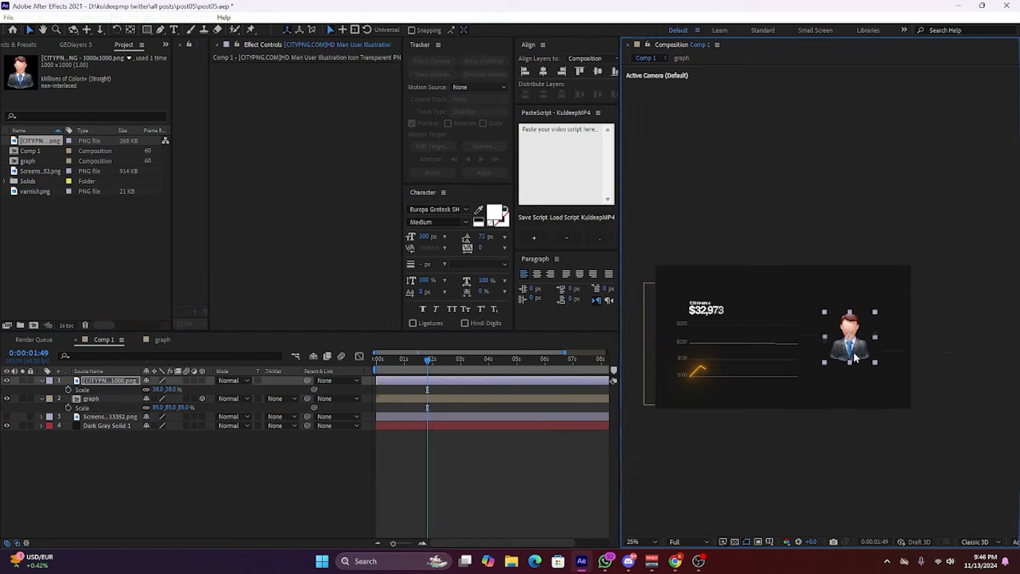
key(ctrl+space)
text(tint)
key(Return)
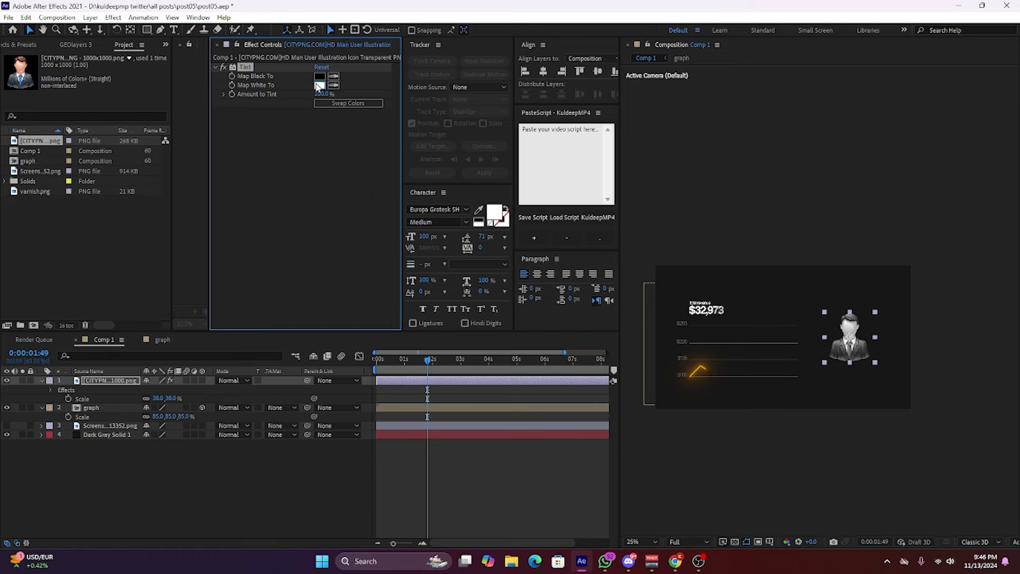
Set the Tint's Map White To colour to an orange around FF9600.
click(318, 85)
text(FF9600)
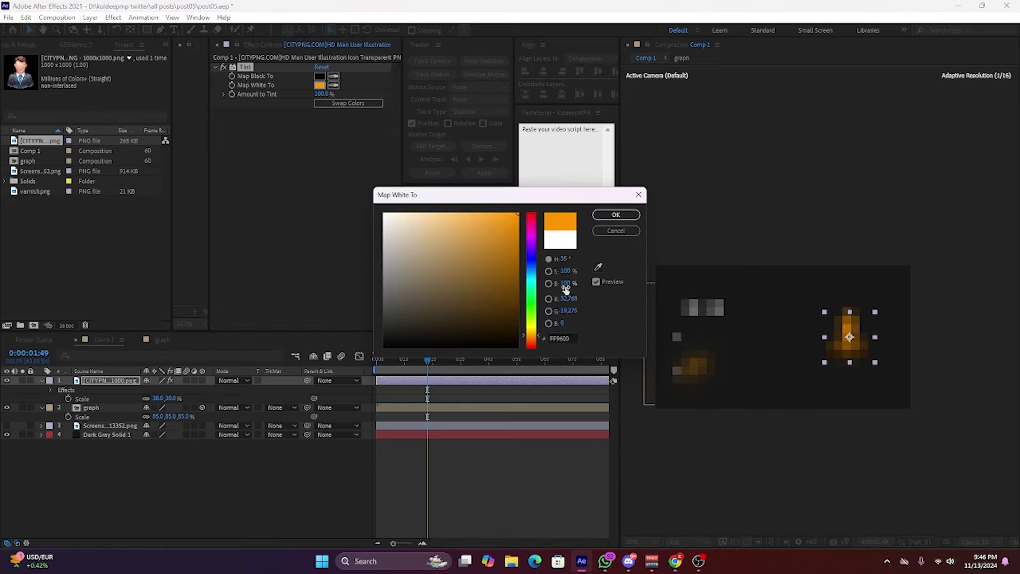
drag(541, 336, 533, 339)
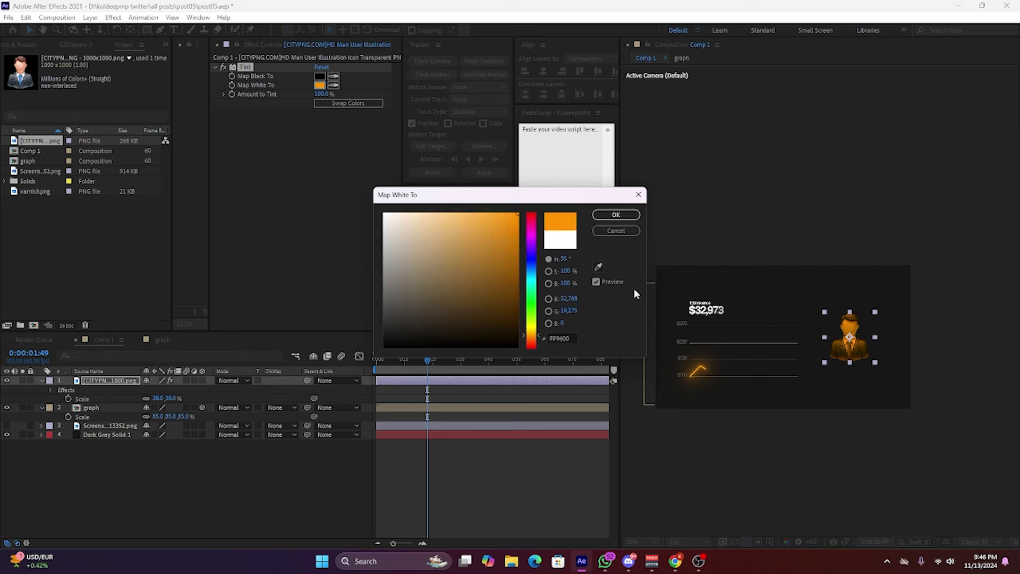
click(615, 231)
Check the stroke colour of Shape Layer 5, the glowing chart line, in the graph precomp.
double_click(413, 407)
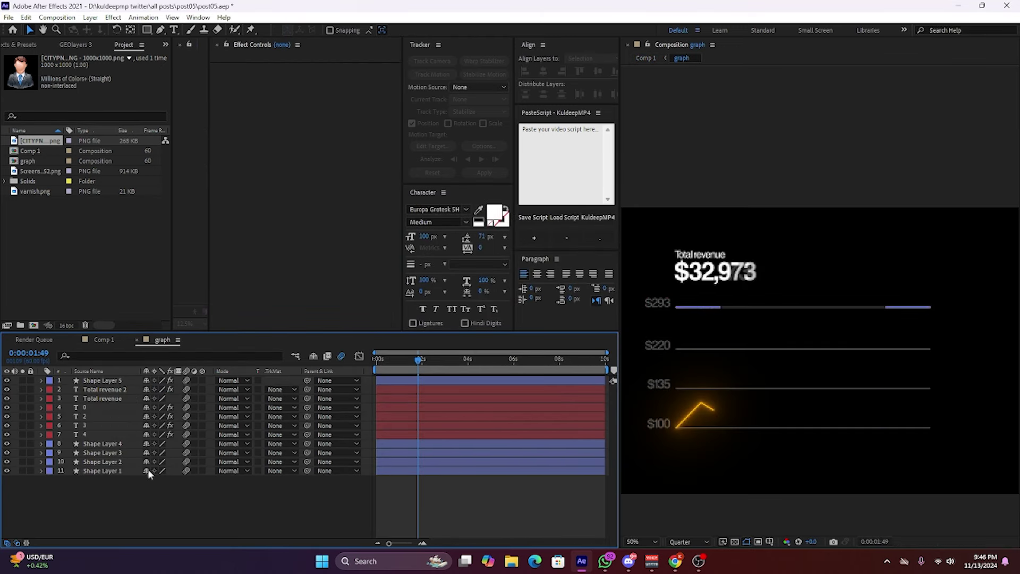
click(124, 446)
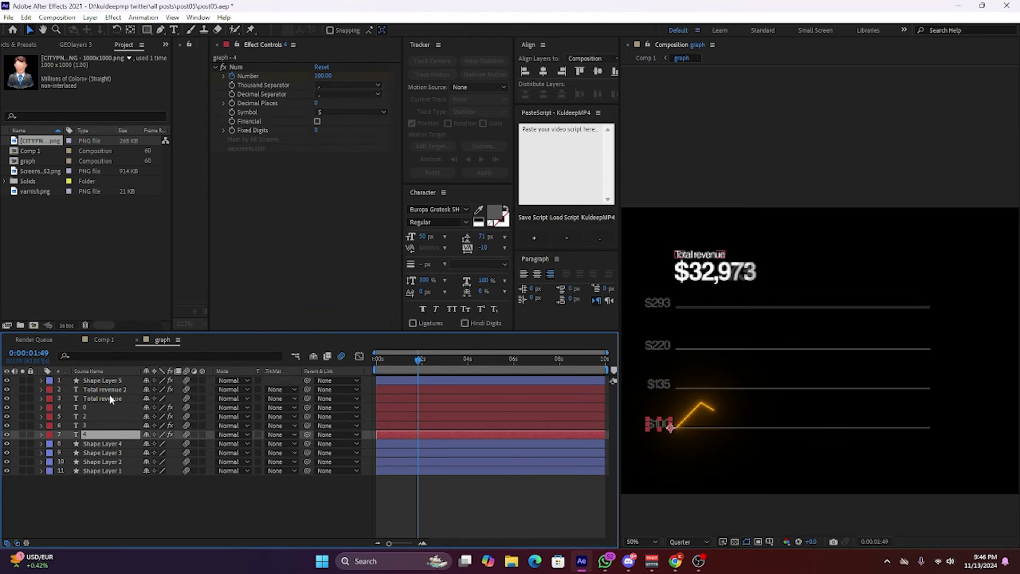
click(104, 380)
click(457, 30)
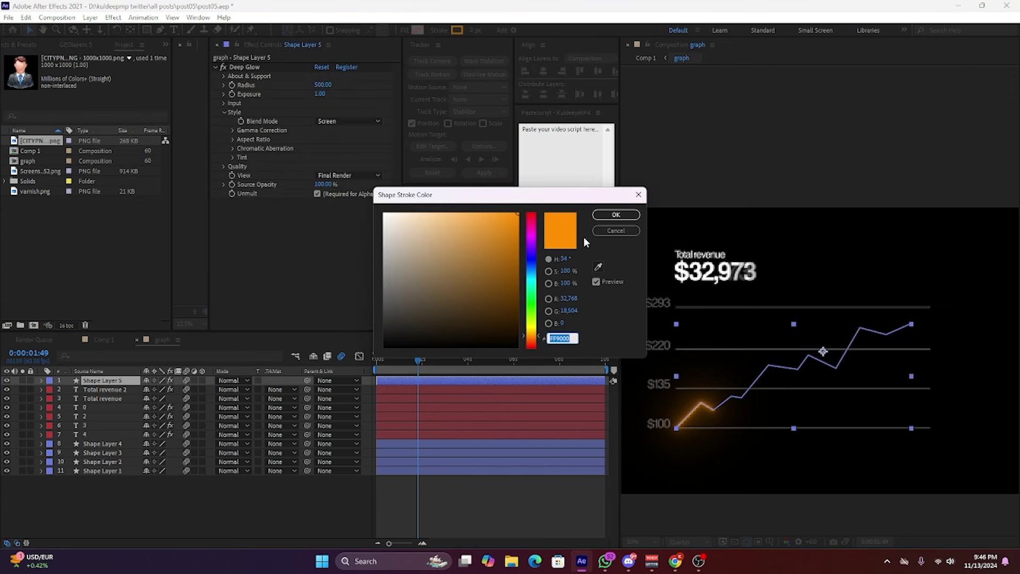
click(626, 233)
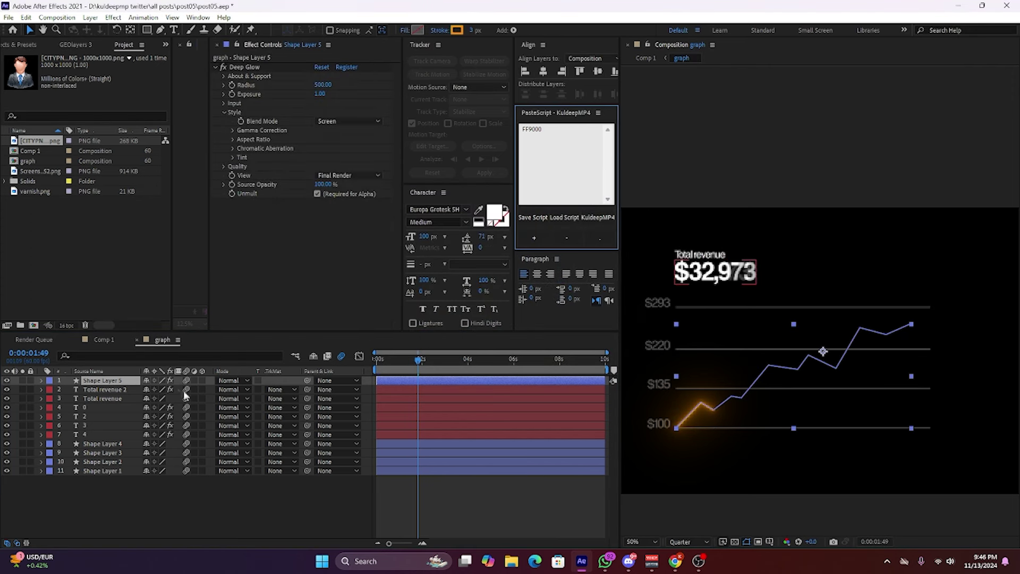
click(104, 340)
Set the icon's Tint Map White To colour to the chart's orange FF9000.
key(ctrl+space)
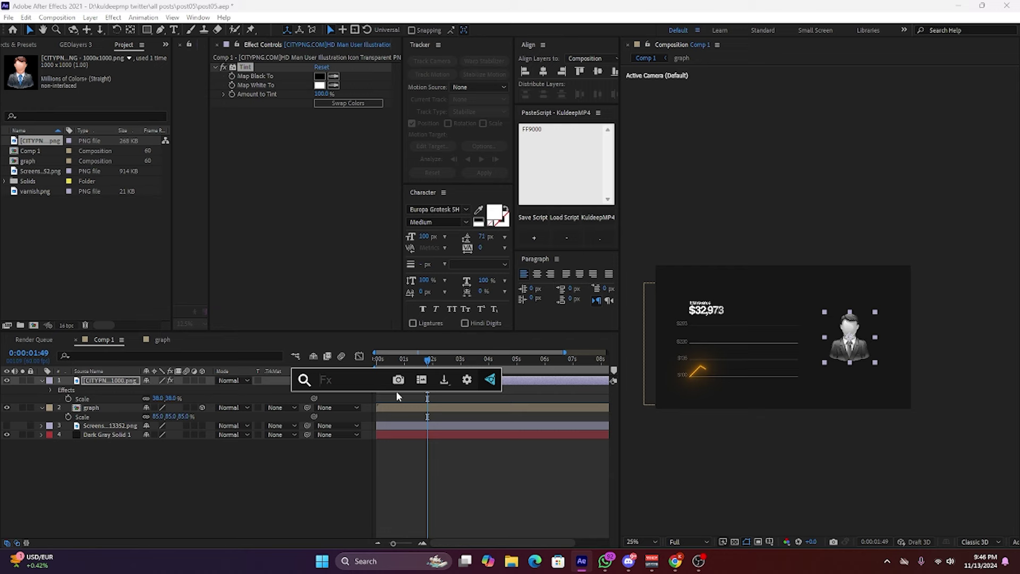
text(tint)
key(Return)
key(Delete)
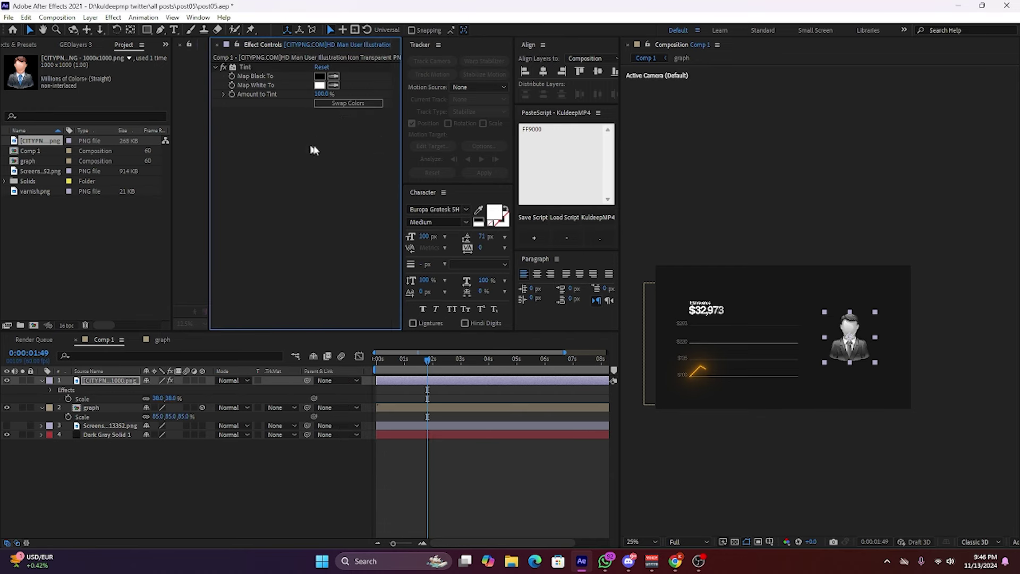
click(319, 85)
text(FF9000)
click(614, 215)
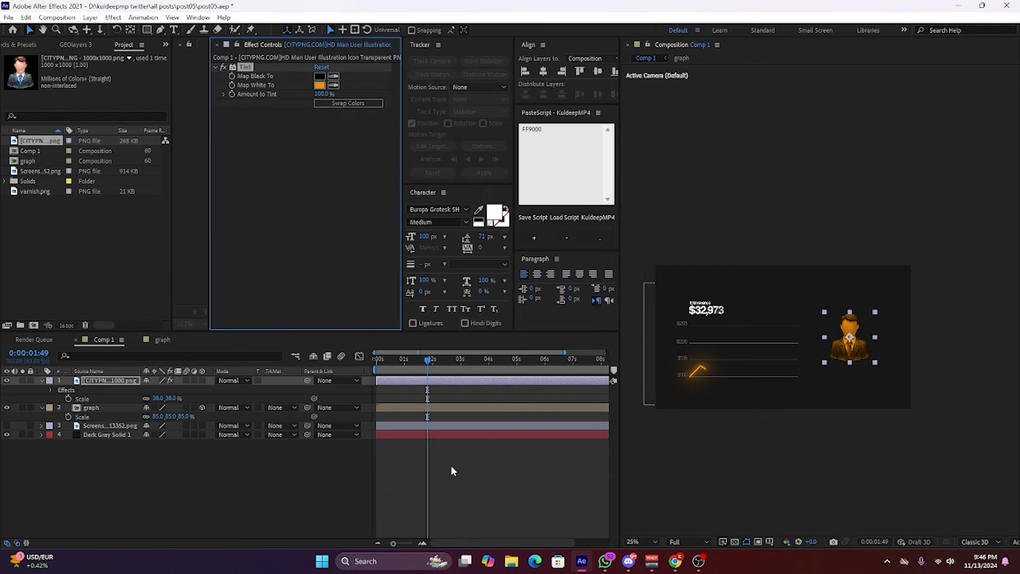
click(443, 382)
Set the CITYPNG businessman icon's Scale to 30%.
key(s)
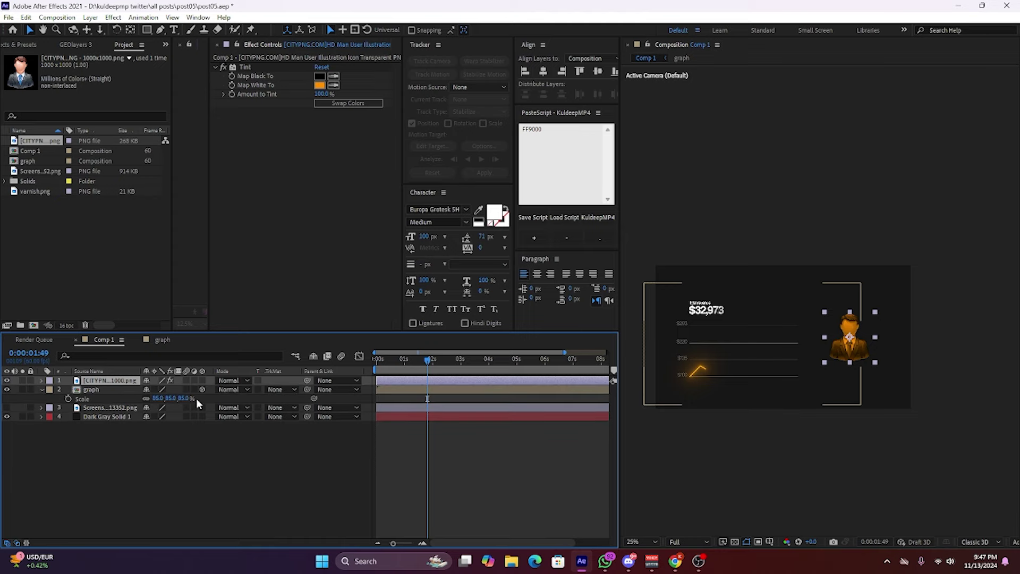
key(F2)
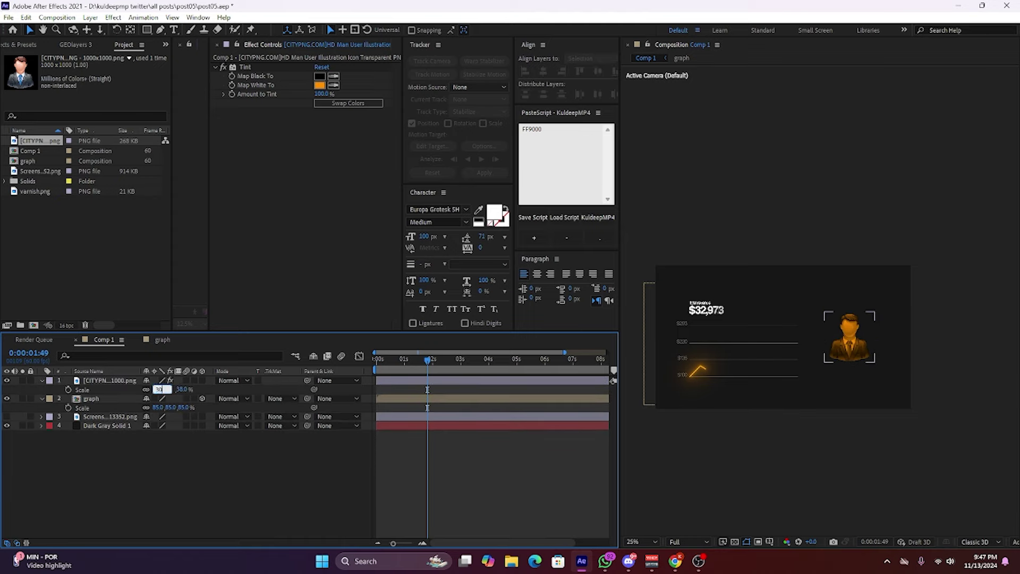
key(Return)
click(470, 442)
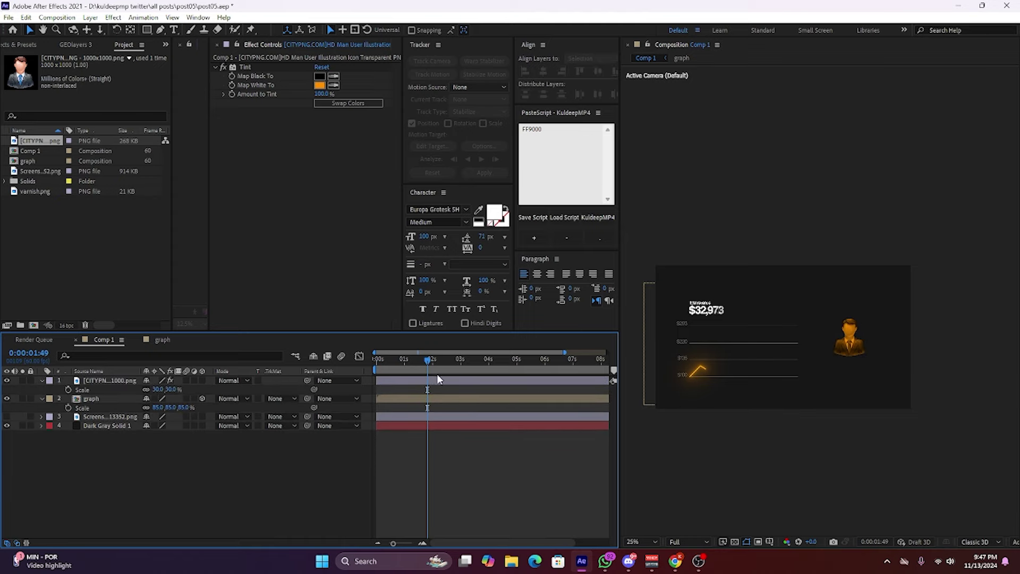
click(420, 401)
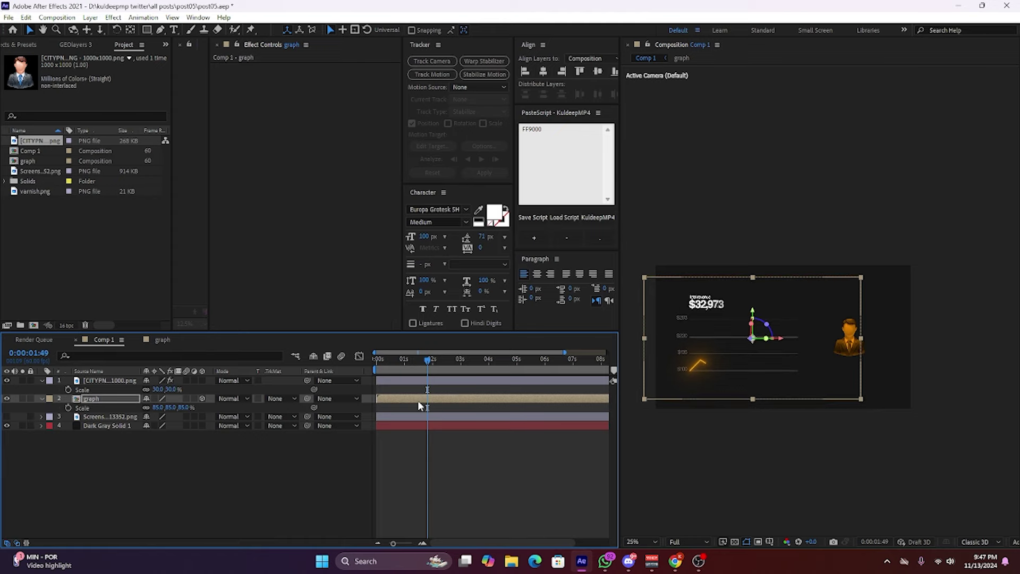
click(431, 381)
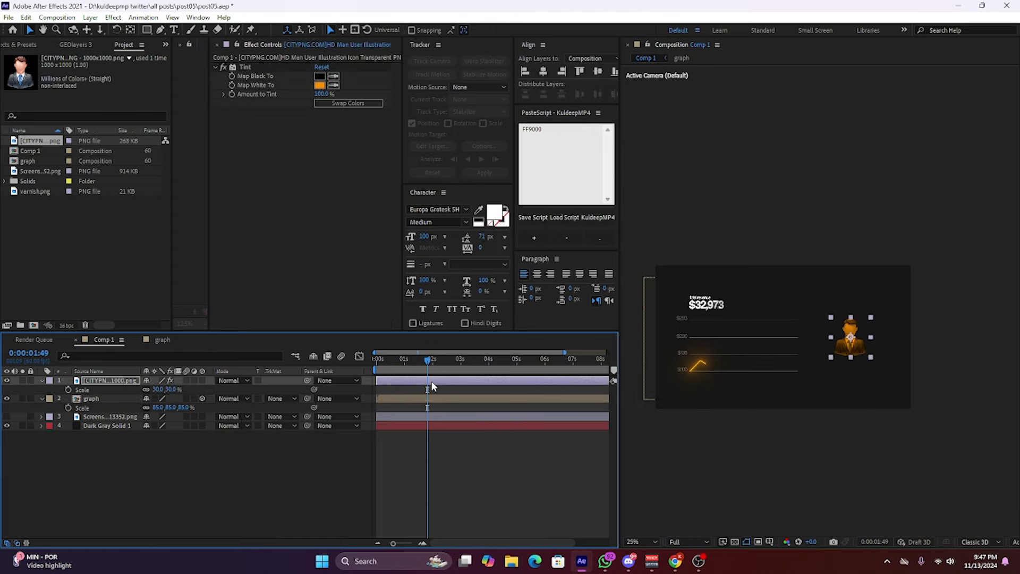
click(466, 443)
Turn on rulers and add two horizontal guides and one vertical guide to the composition.
click(771, 542)
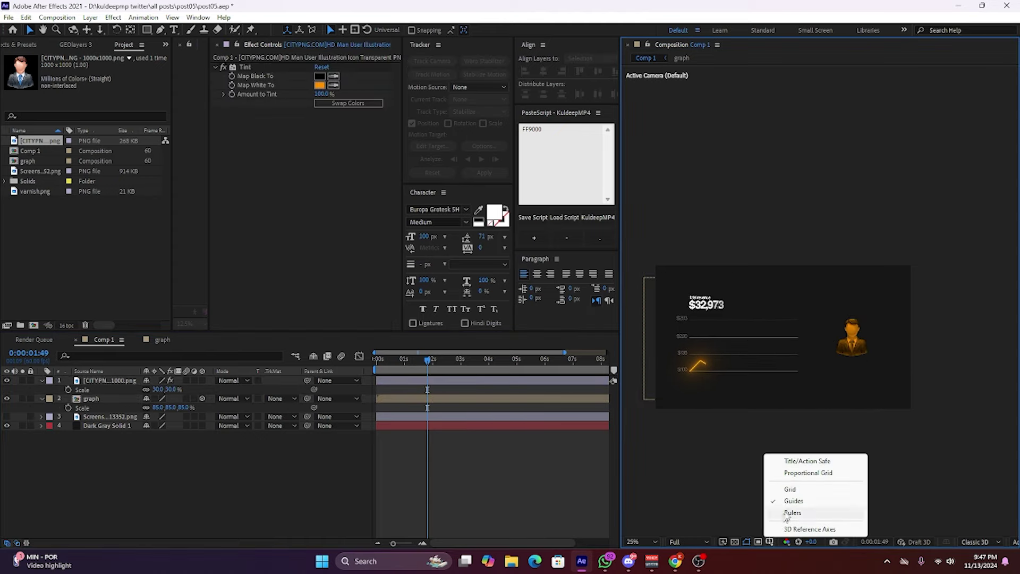
click(792, 512)
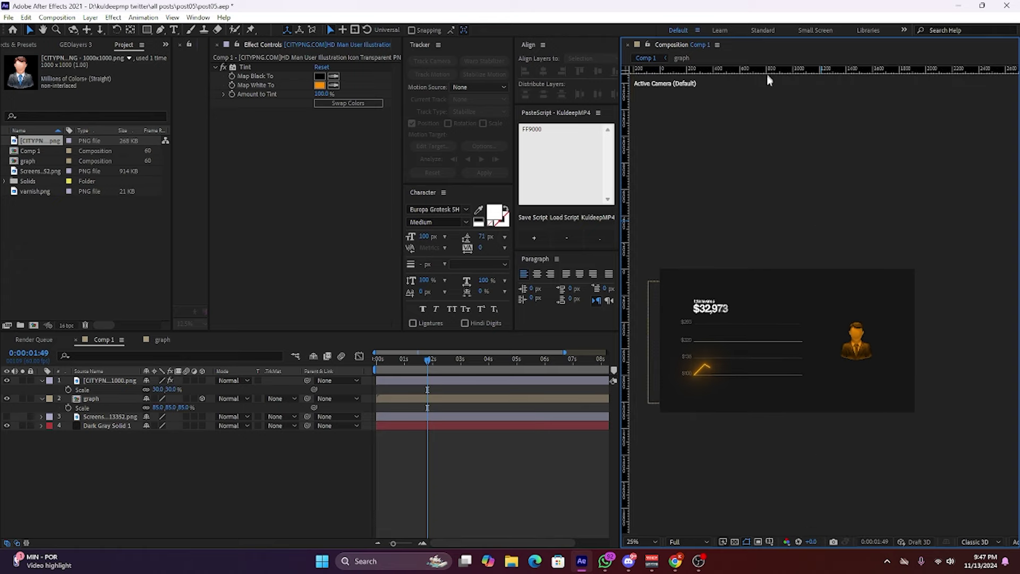
drag(773, 71, 760, 294)
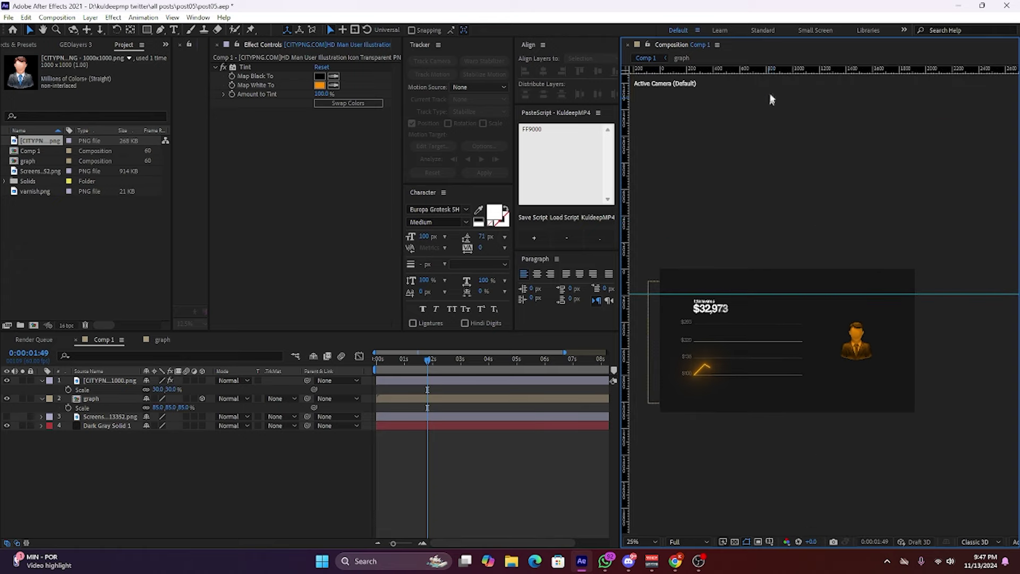
drag(768, 70, 761, 386)
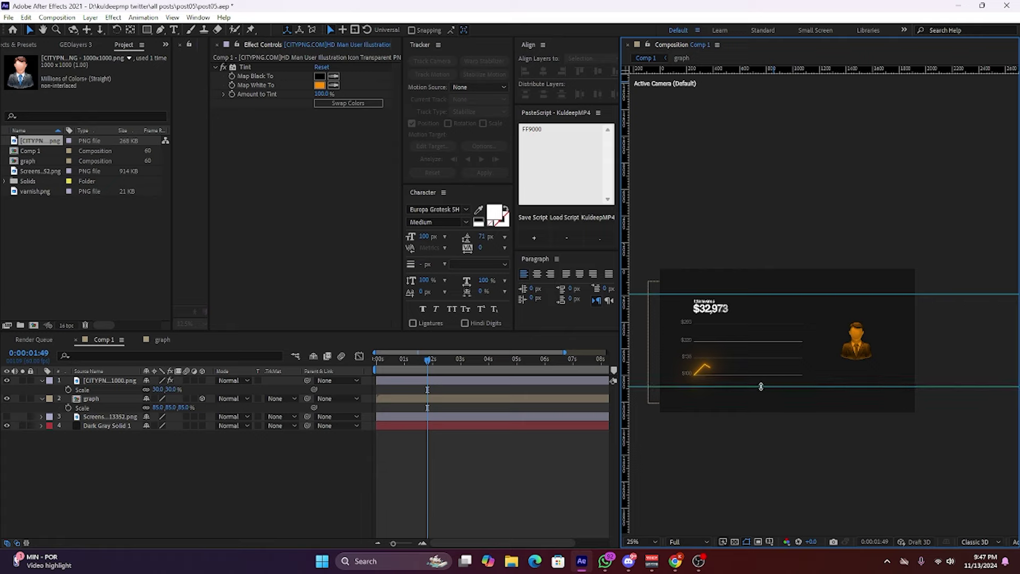
click(856, 340)
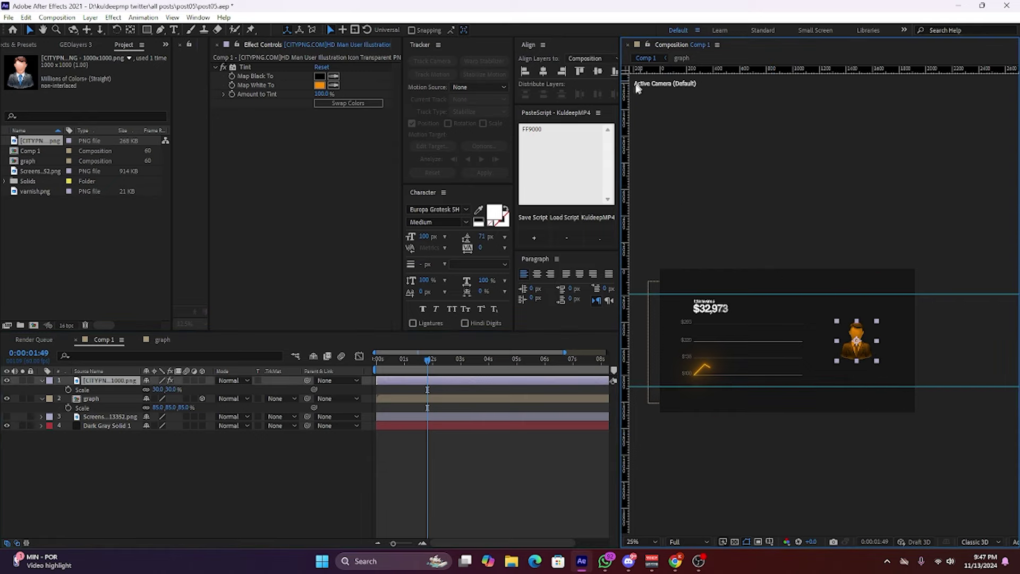
mouse_move(626, 88)
mouse_down()
mouse_move(673, 112)
mouse_move(900, 147)
mouse_up()
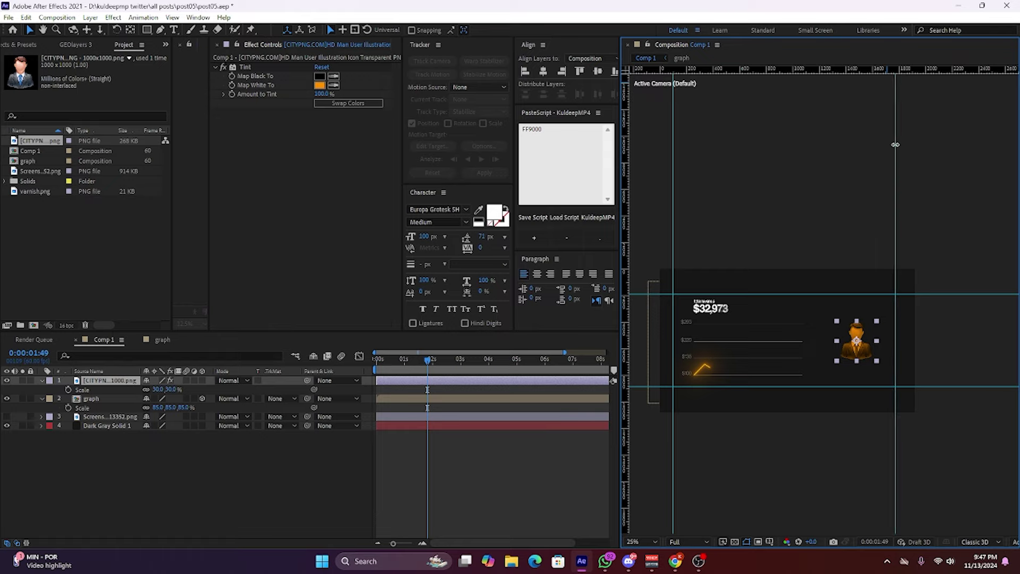
click(529, 446)
Show the reference screenshot and start a new text layer below the icon reading 'G'.
scroll(901, 369, up, 2)
drag(913, 362, 880, 319)
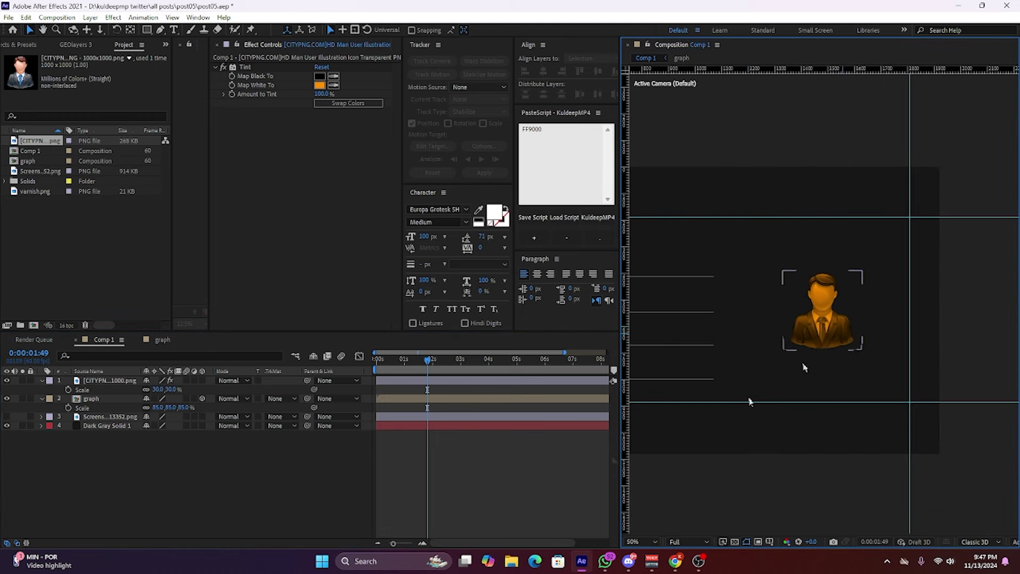
click(174, 30)
click(7, 417)
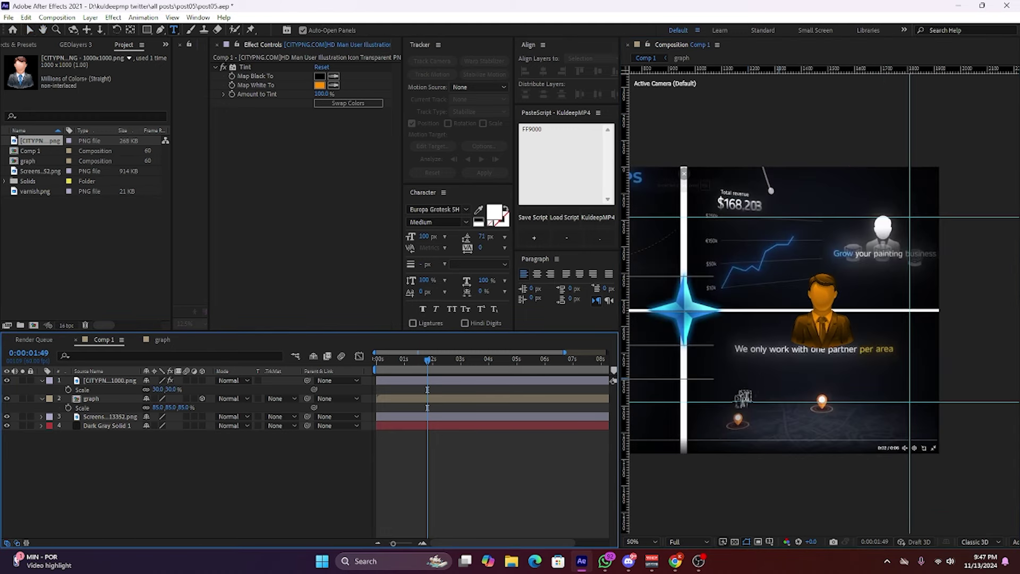
click(739, 369)
text(Grow your paintaing business)
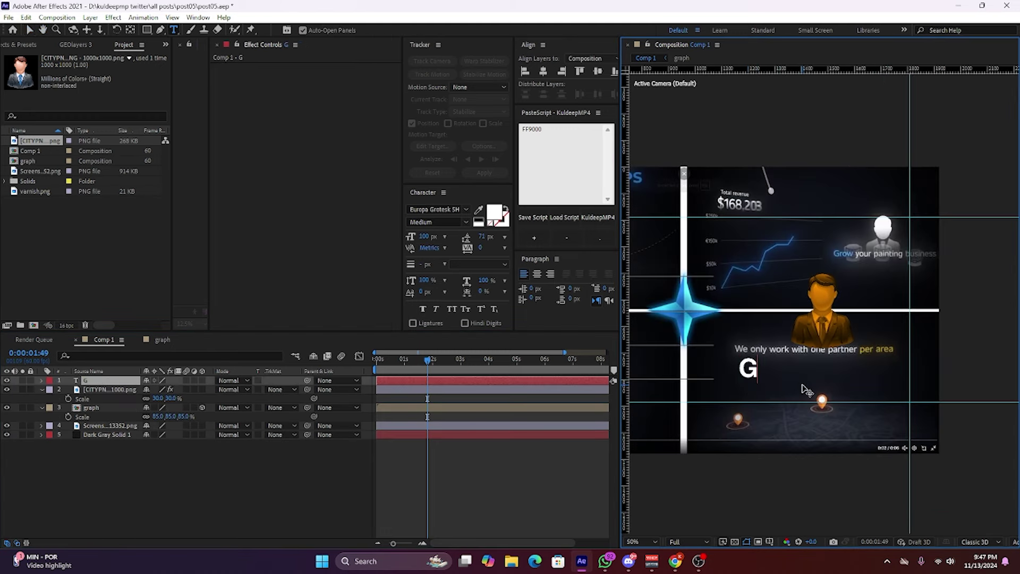
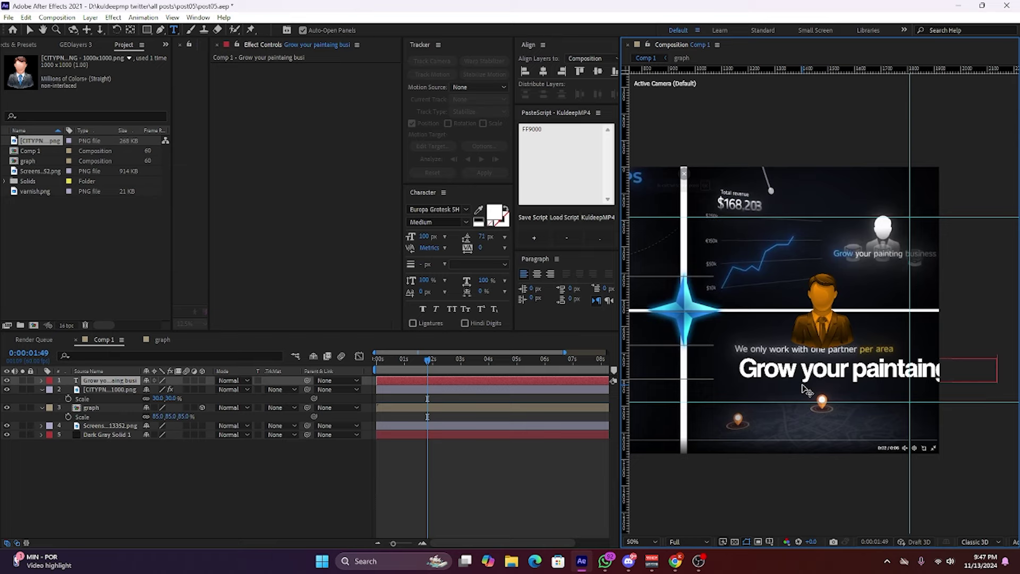
Set the whole headline to 60 px in Regular weight.
key(ctrl+a)
click(425, 238)
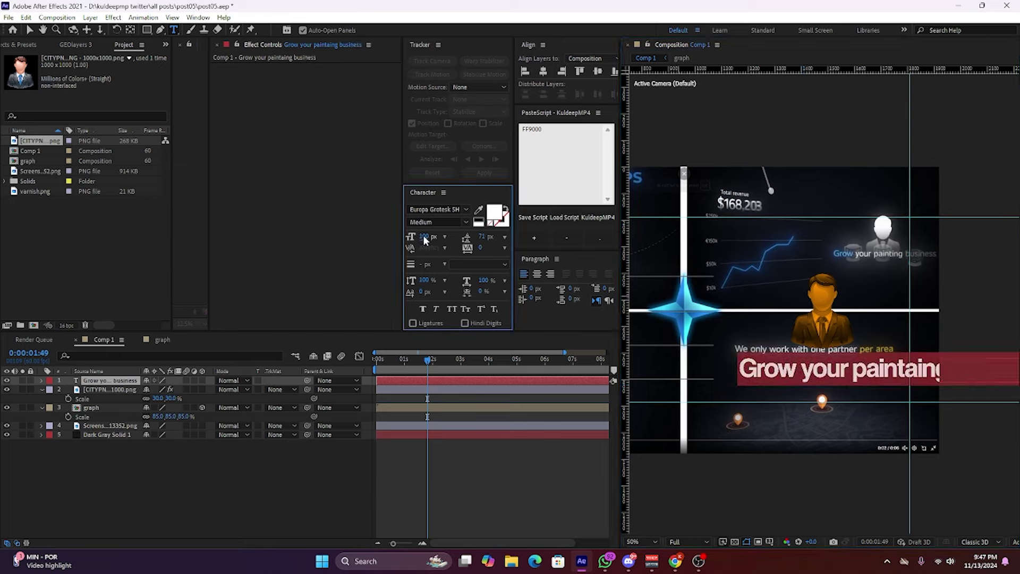
text(60)
key(Return)
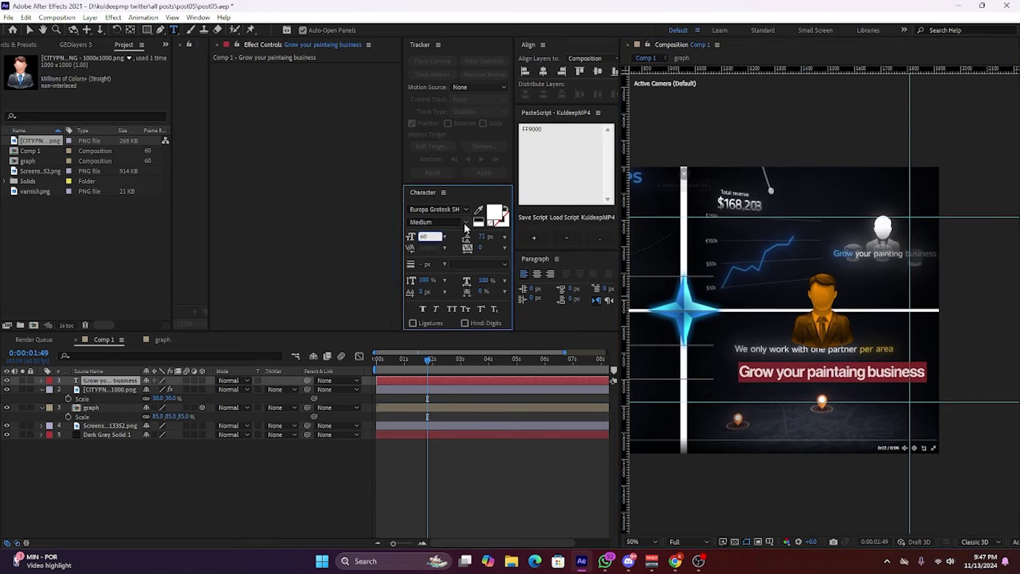
click(465, 223)
click(441, 244)
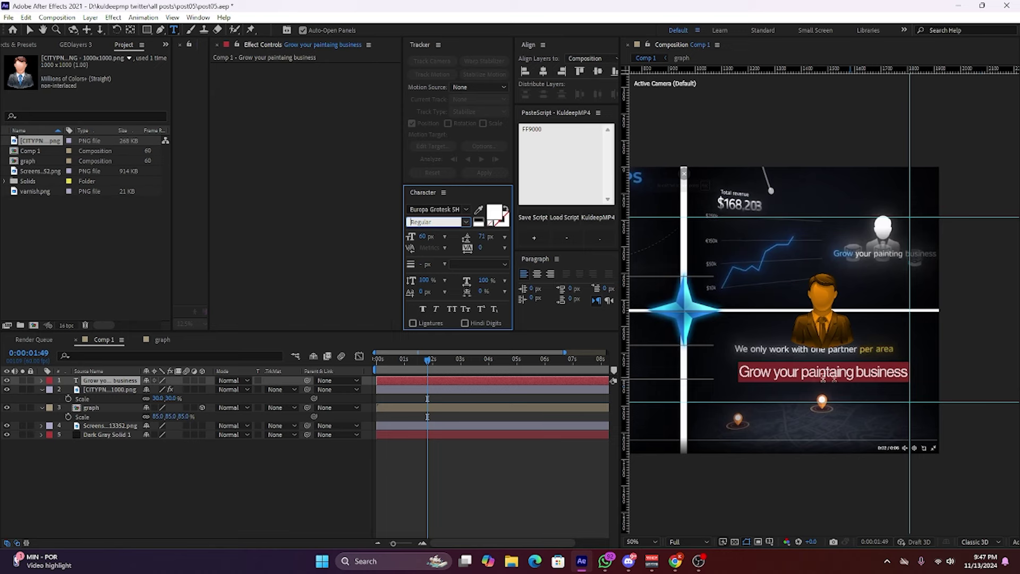
Make the word Grow orange (FF9000) in Medium weight.
double_click(767, 372)
click(497, 215)
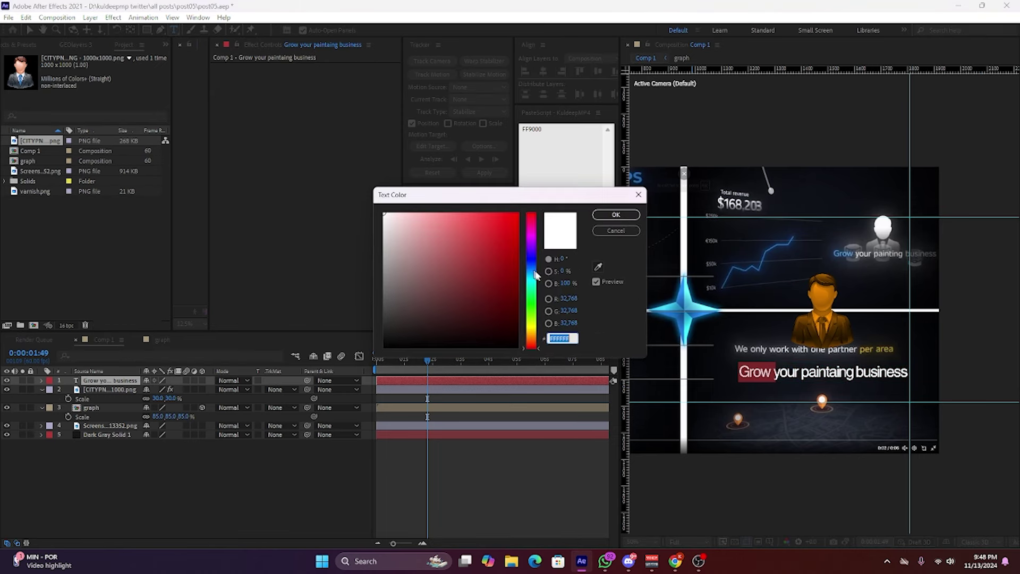
text(FF9000)
click(614, 216)
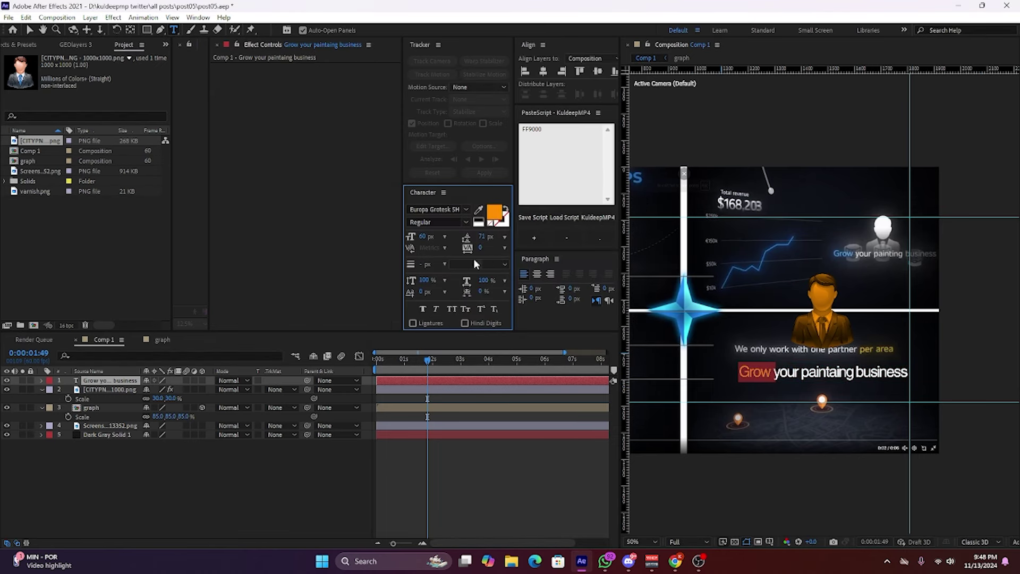
click(466, 221)
click(436, 260)
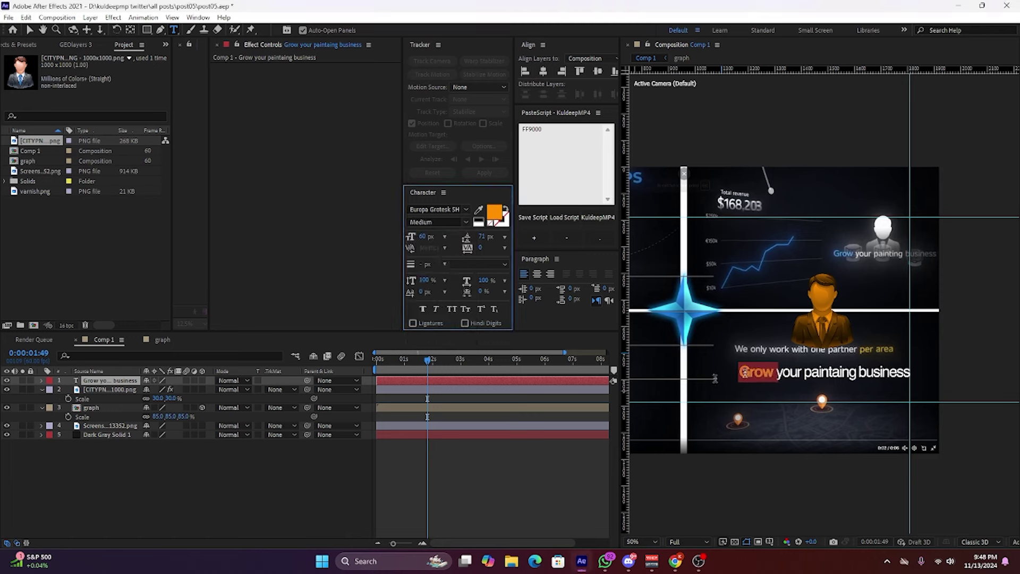
click(871, 376)
Set the headline's tracking to 10.
key(ctrl+a)
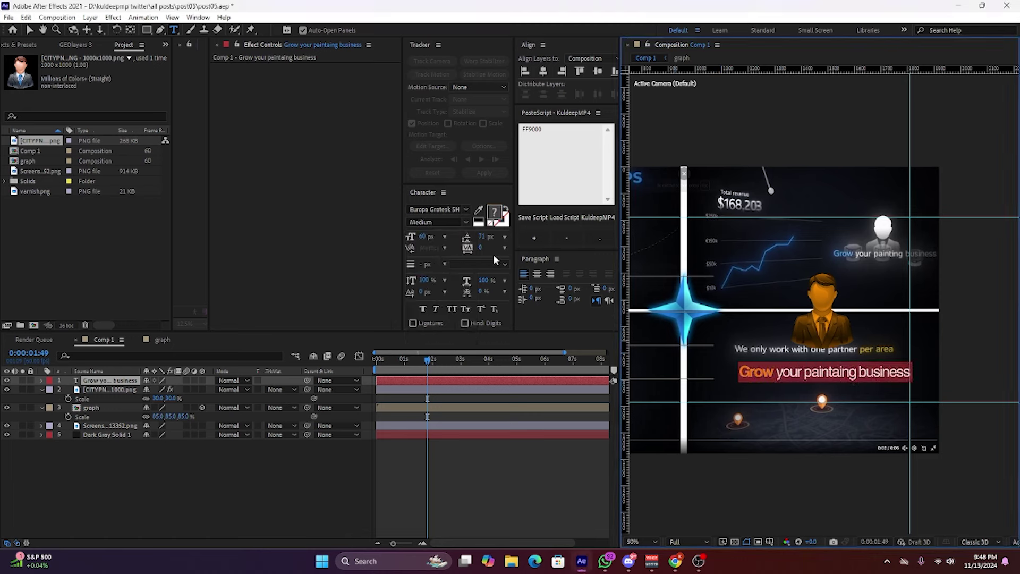
click(481, 247)
text(10)
key(Return)
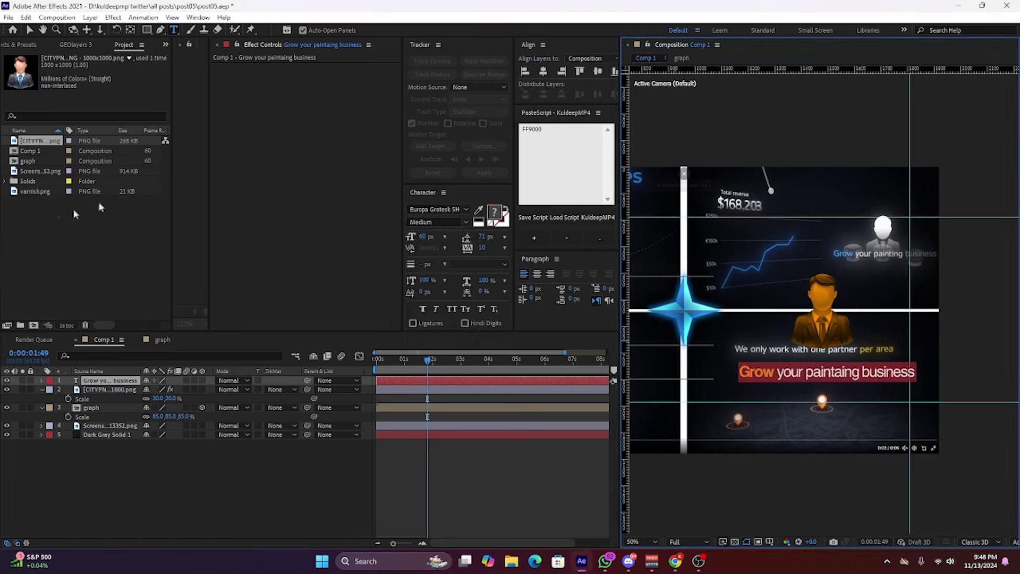
click(31, 31)
Hide the Screenshot dashboard background layer.
click(490, 457)
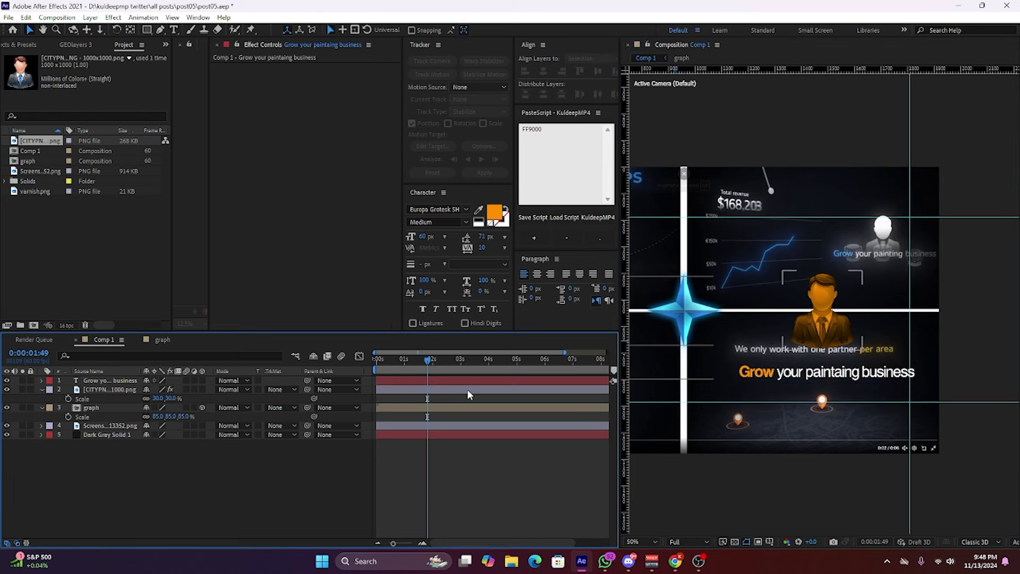
click(6, 425)
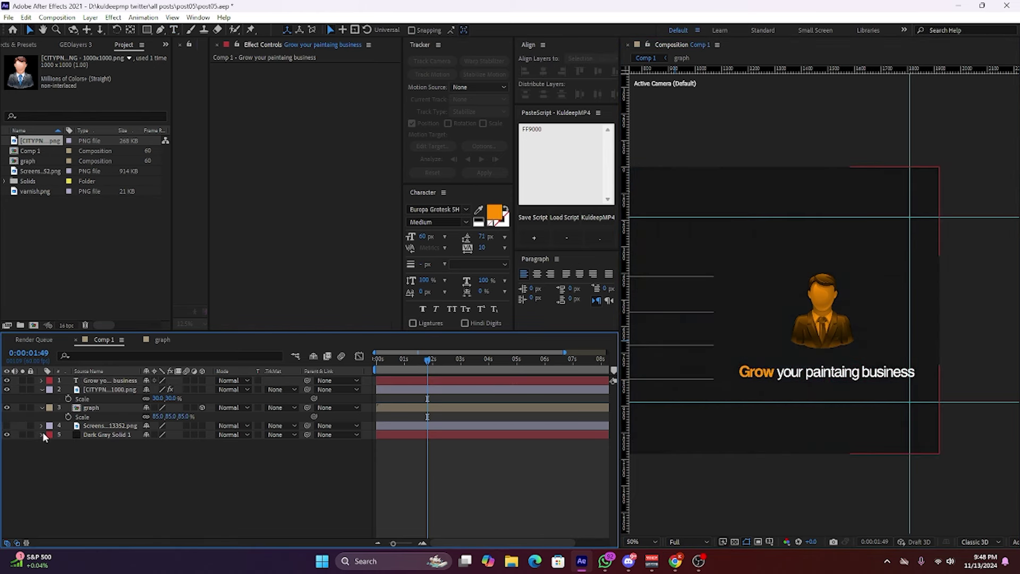
click(7, 425)
click(6, 425)
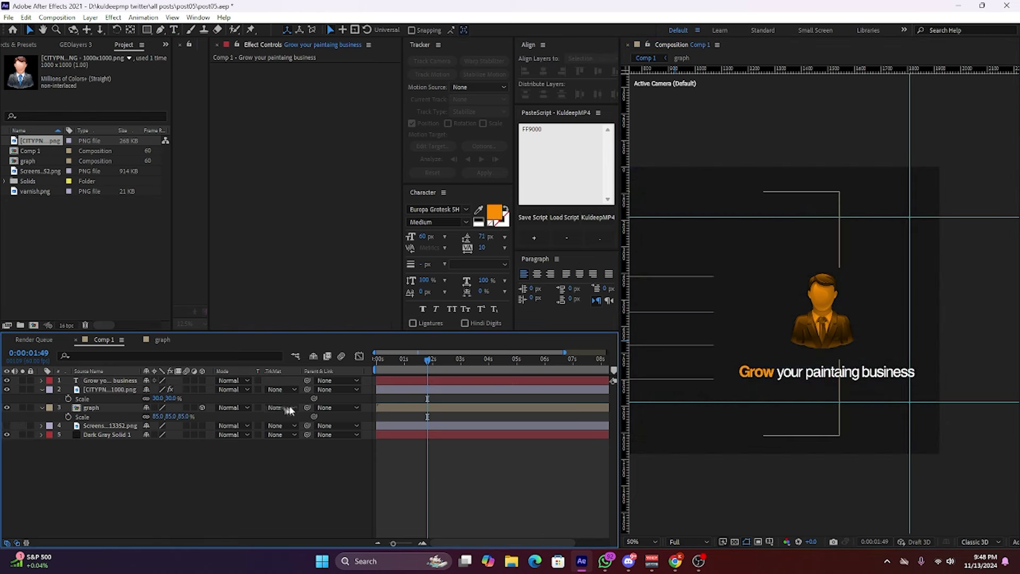
click(428, 371)
Add varnish.png to the composition at 40% scale, placed beside the man icon.
click(44, 193)
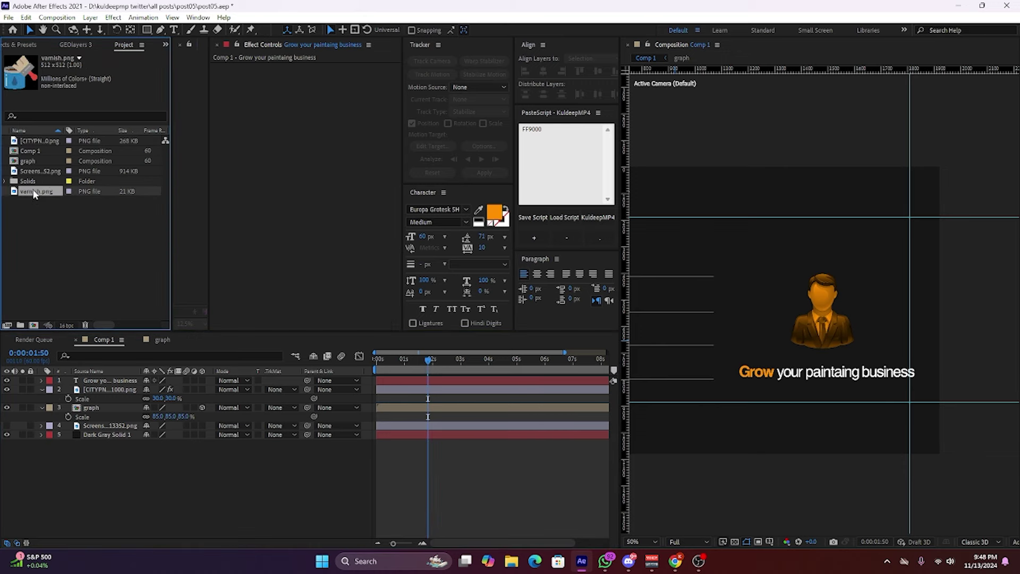
drag(33, 192, 90, 388)
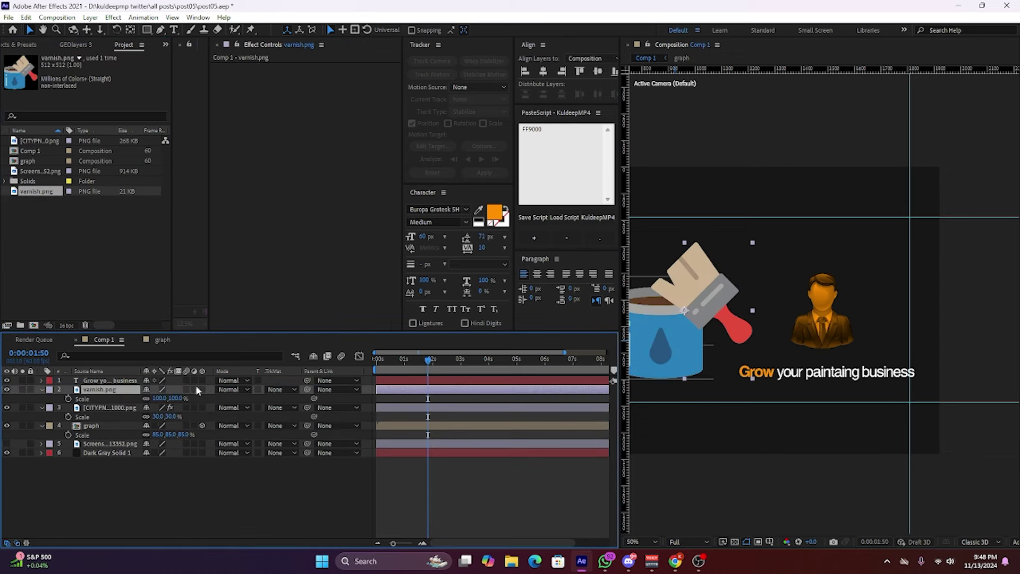
text(40)
key(Return)
drag(687, 324, 777, 342)
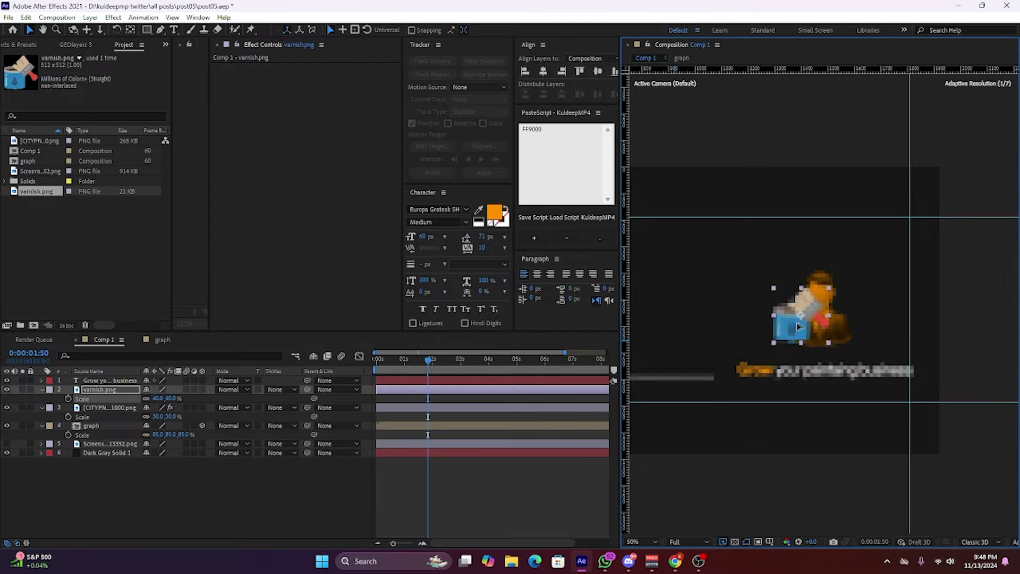
key(ctrl+space)
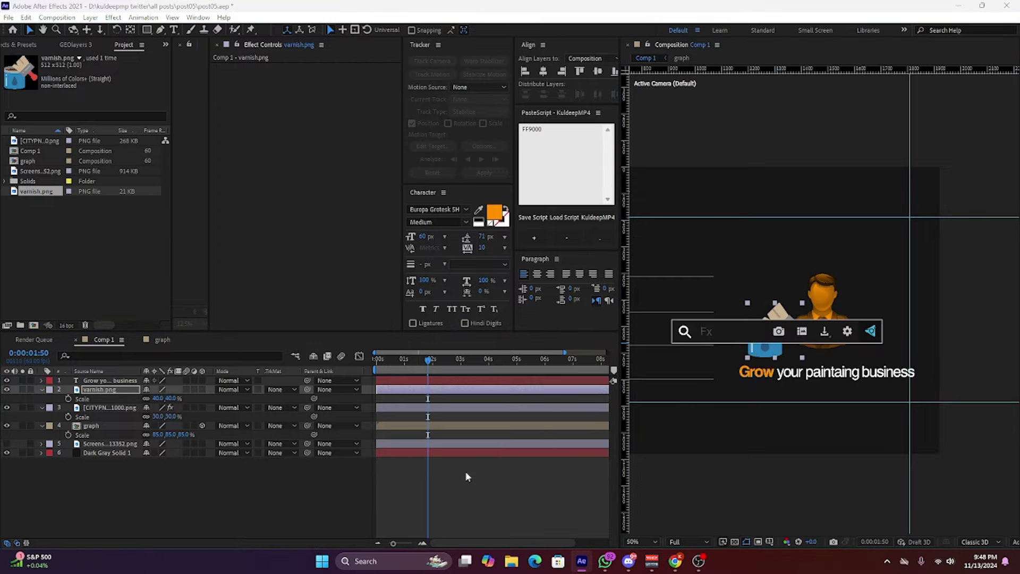
click(674, 560)
Pick the outlined Paint Bucket icon from Flaticon's paint results and download it as PNG.
click(332, 11)
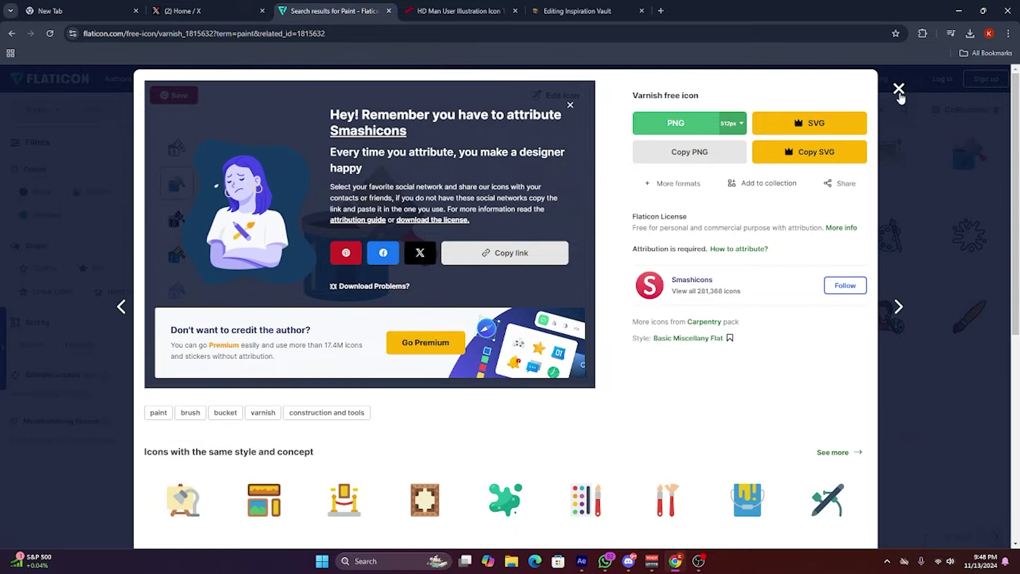
click(898, 93)
scroll(404, 361, up, 5)
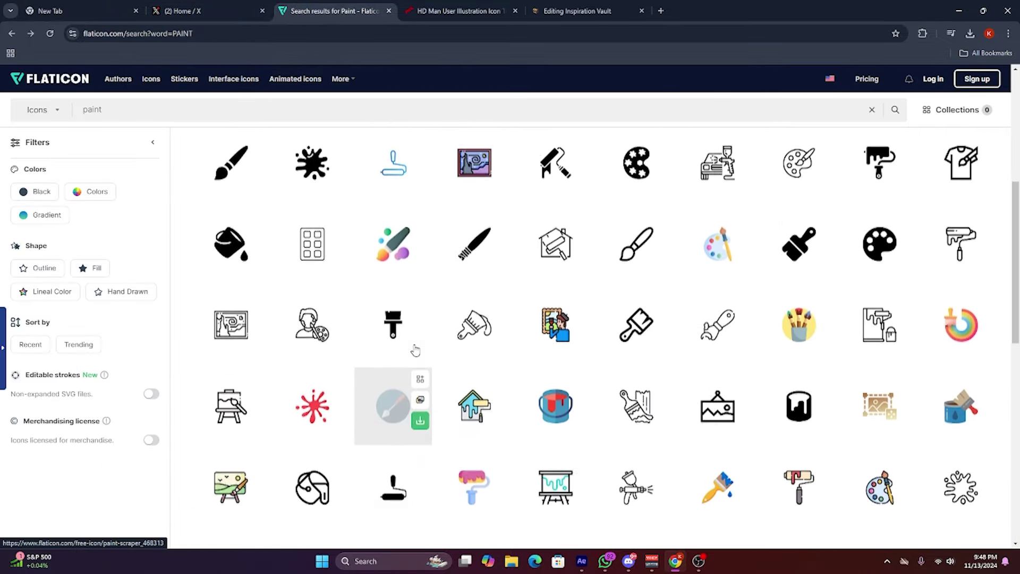
scroll(415, 350, up, 5)
click(340, 346)
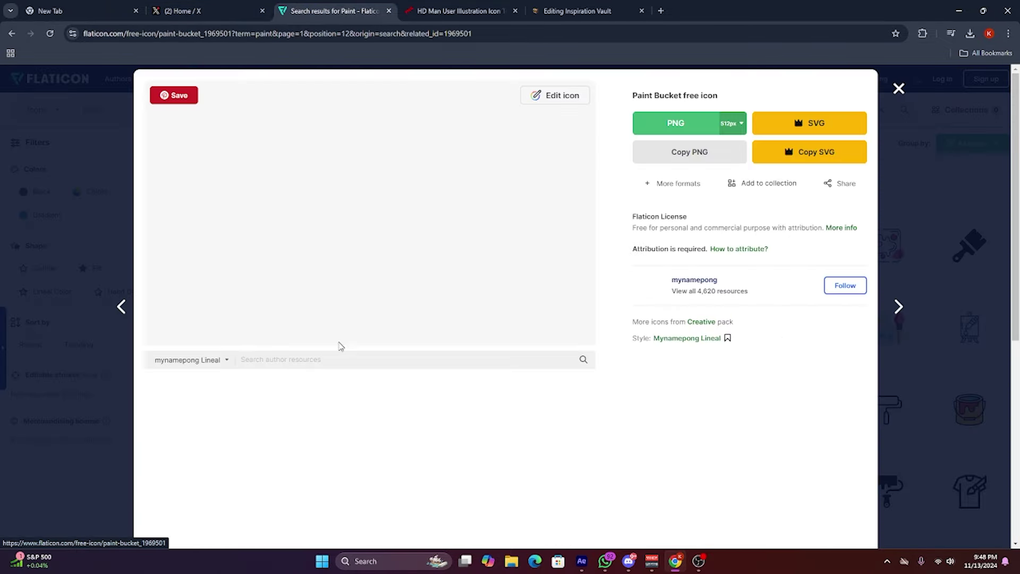
click(675, 122)
click(714, 285)
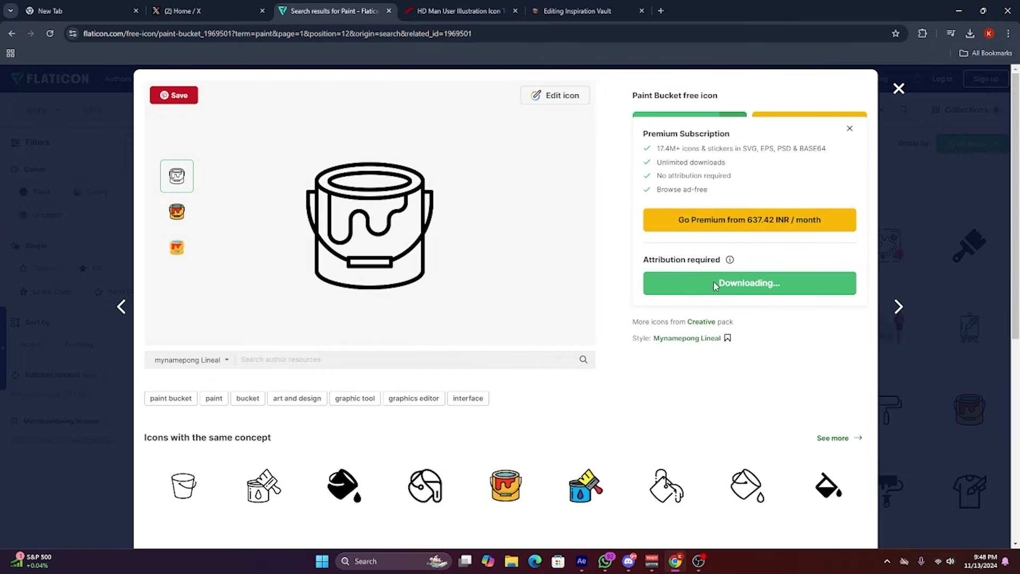
Import paint-bucket.png from the Downloads folder into the project.
key(alt+Tab)
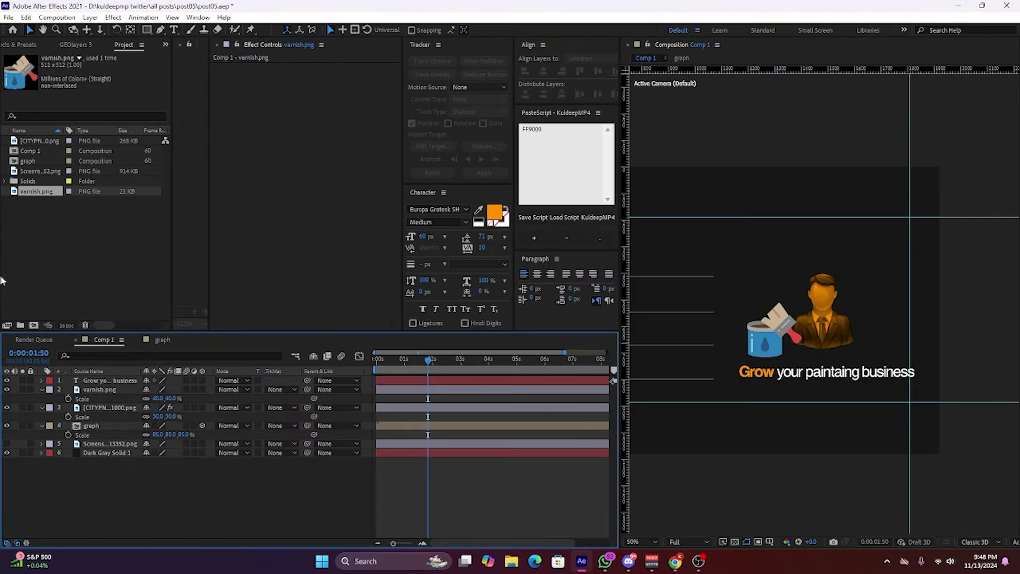
right_click(140, 247)
mouse_move(261, 302)
click(318, 294)
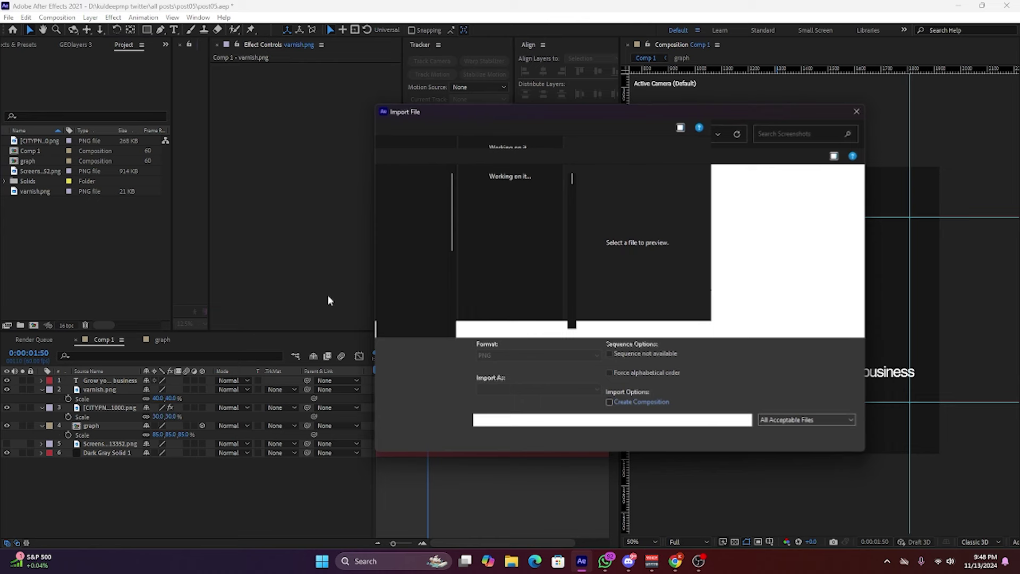
scroll(420, 253, up, 2)
click(417, 259)
click(491, 215)
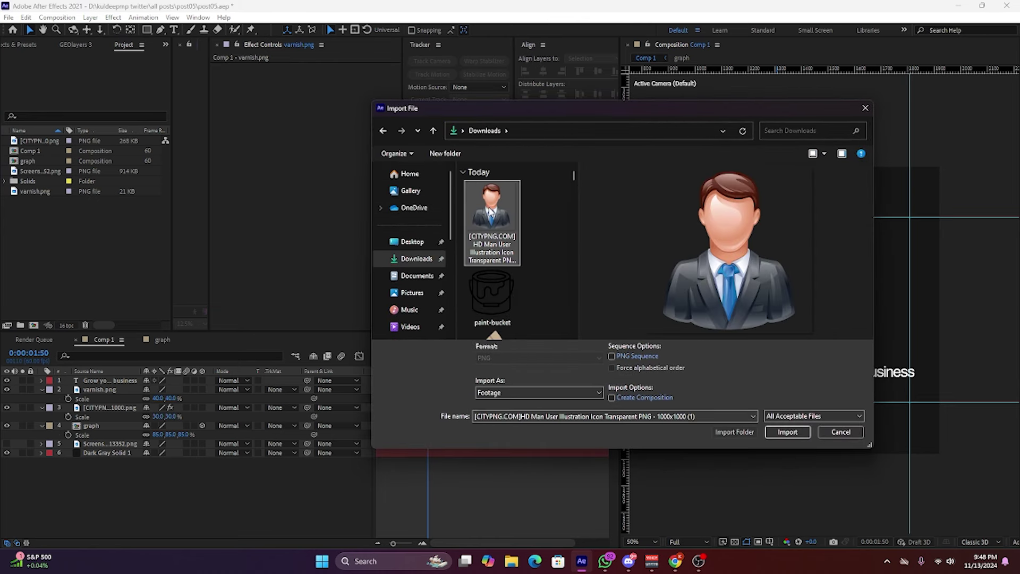
double_click(492, 293)
Replace the varnish layer with paint-bucket.png at 30% scale beside the man icon.
click(431, 393)
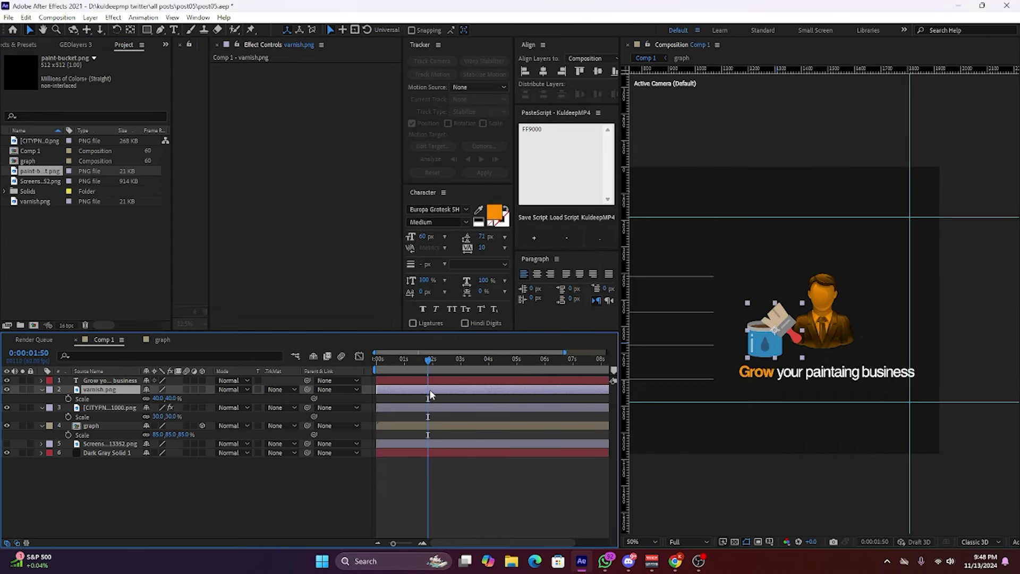
key(Delete)
drag(39, 171, 113, 402)
key(s)
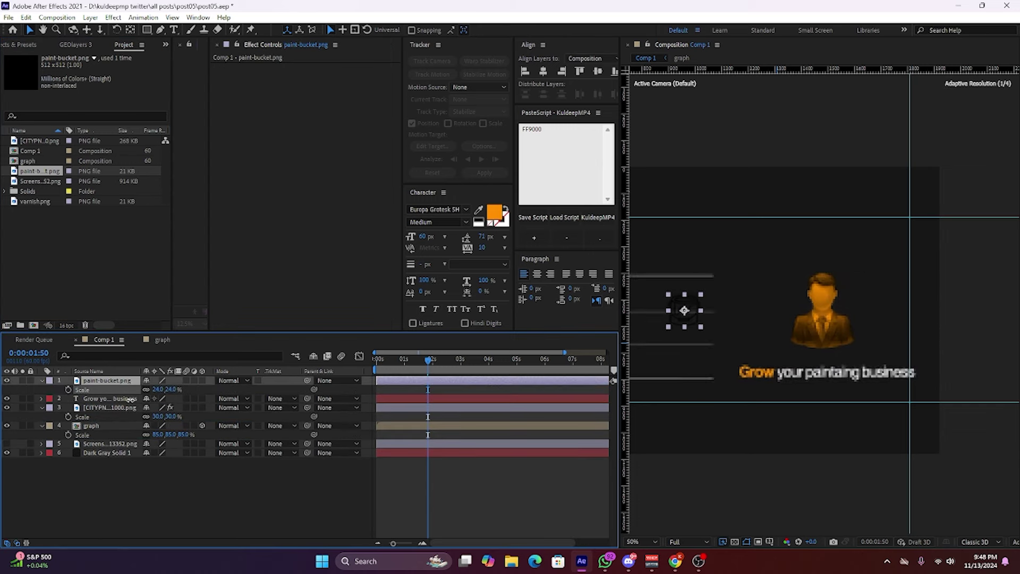
text(30)
key(Return)
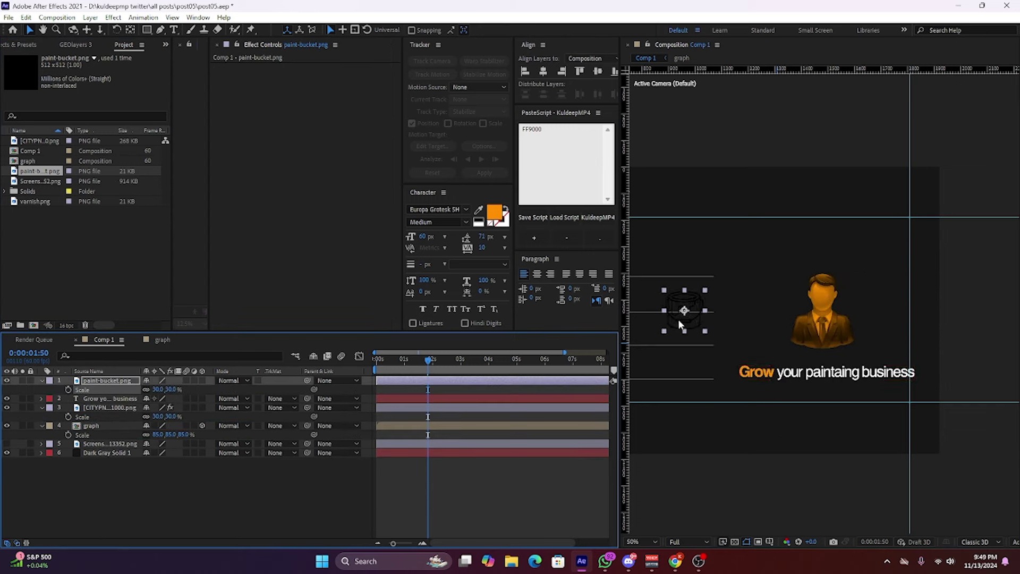
drag(684, 325, 763, 345)
Apply a white (ffffff) Fill effect to the paint bucket and nudge it slightly lower.
key(ctrl+space)
text(f)
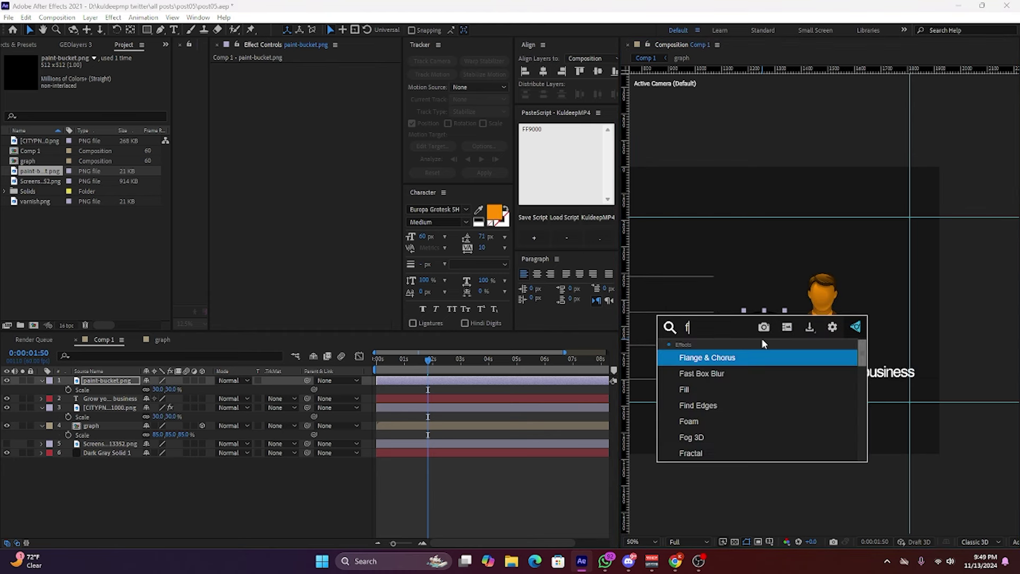
click(706, 389)
click(319, 94)
text(ffffff)
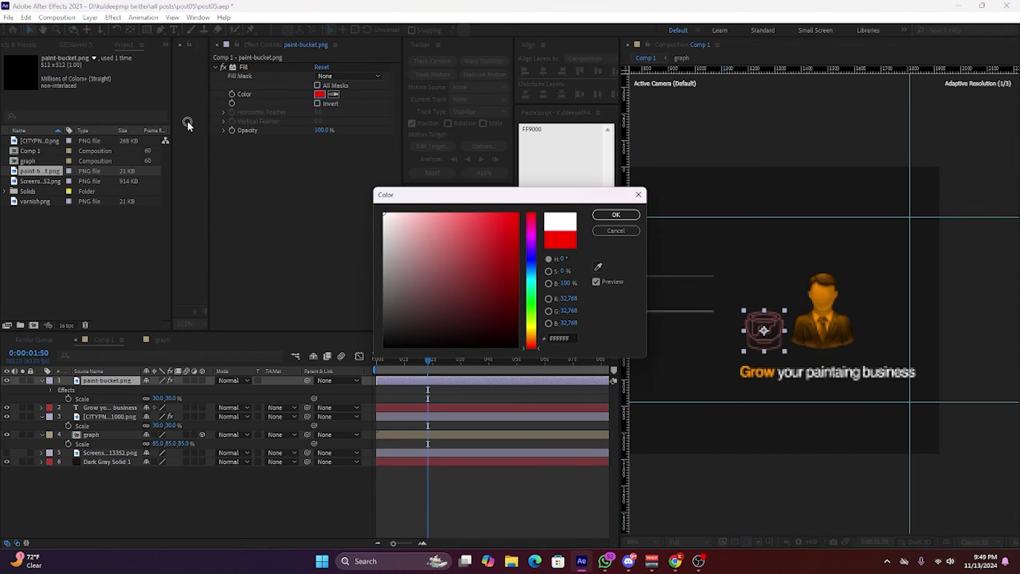
key(Return)
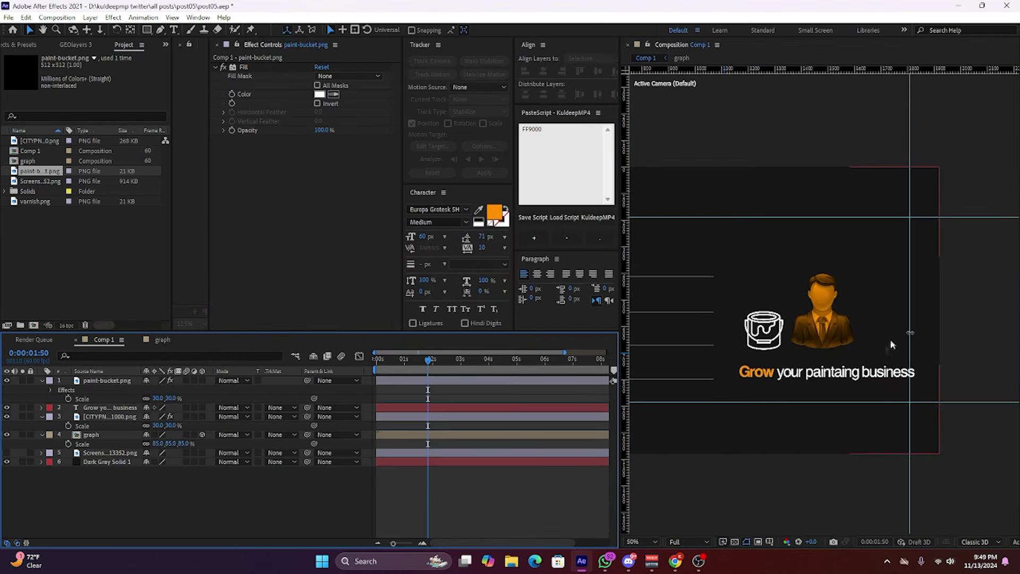
drag(769, 349, 770, 361)
key(Return)
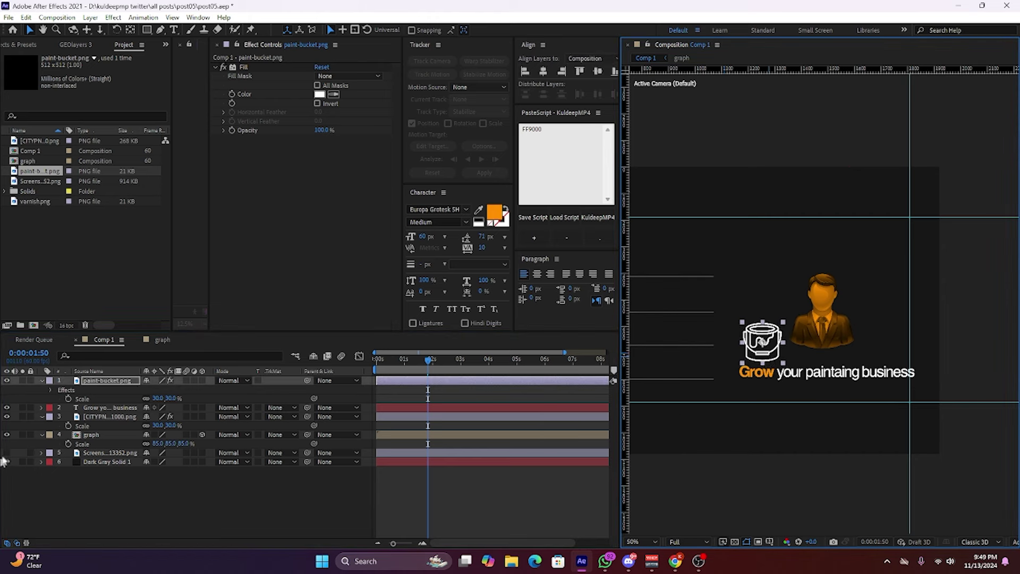
Scale the man icon to 25% and the paint bucket to 20%.
click(7, 453)
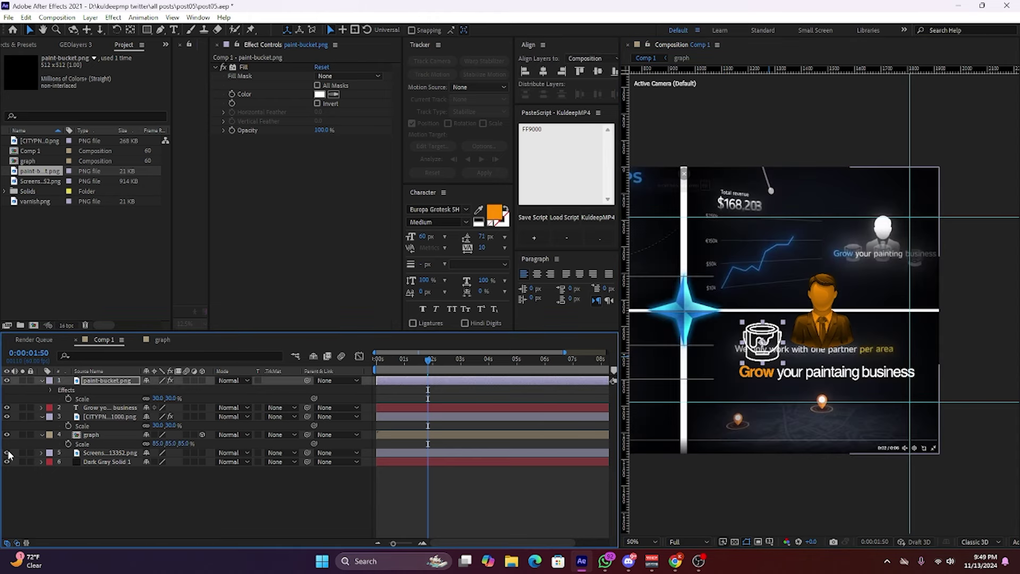
click(7, 453)
click(822, 315)
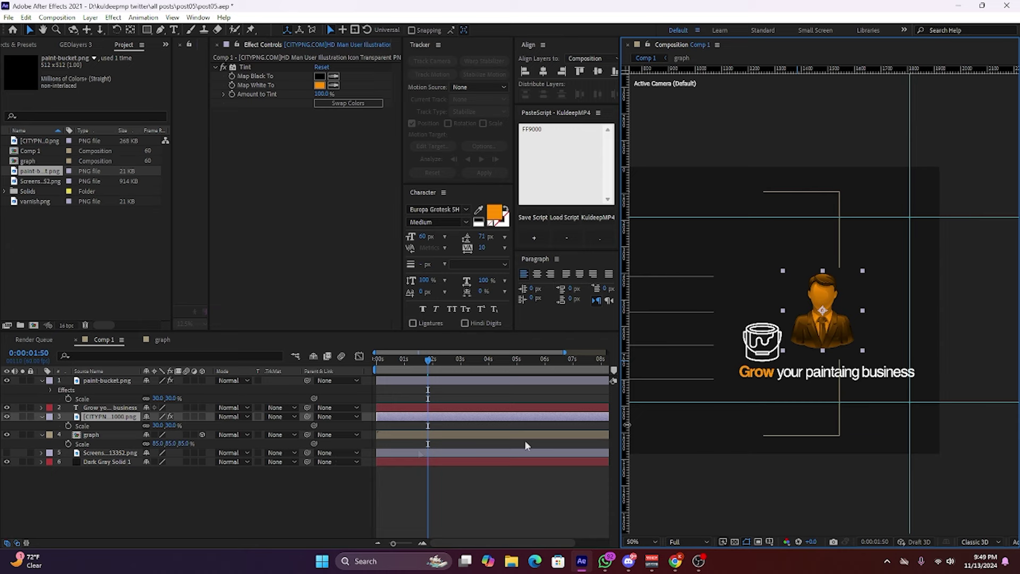
click(158, 425)
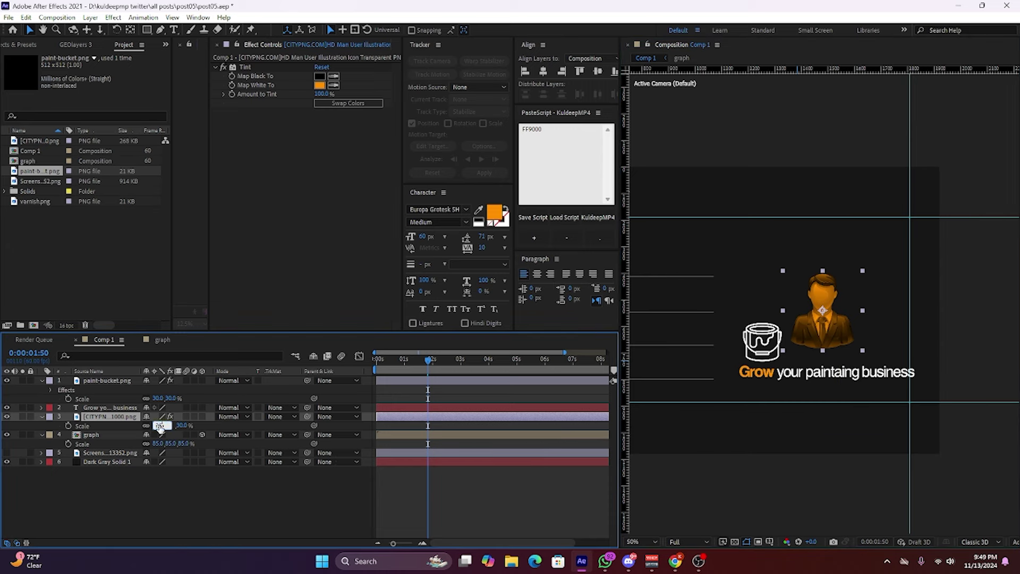
text(25)
key(Return)
click(157, 398)
text(20)
key(Return)
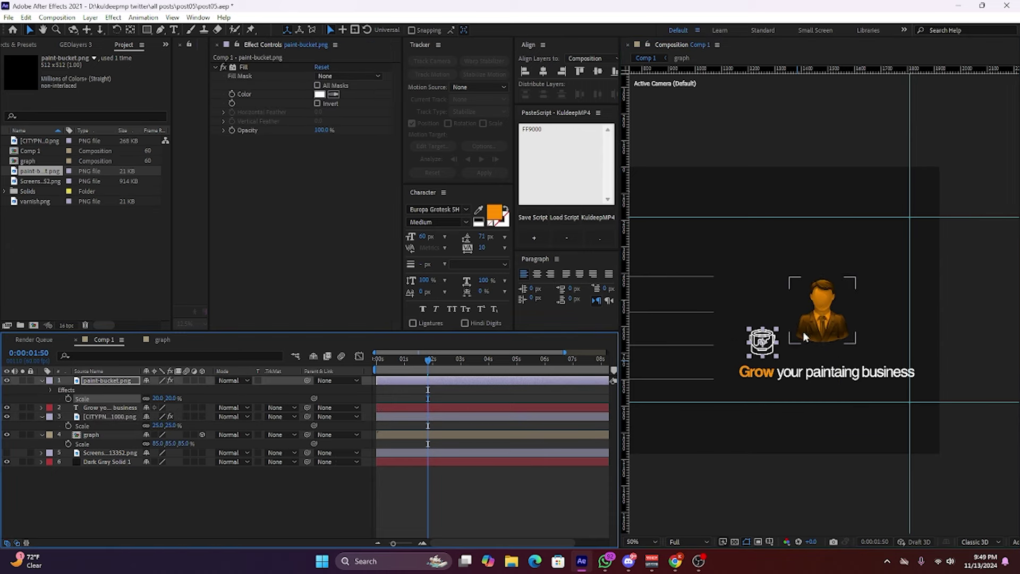
Duplicate the bucket into a row of three and set all three to 50% opacity.
key(ctrl+d)
drag(769, 353, 882, 345)
key(ctrl+d)
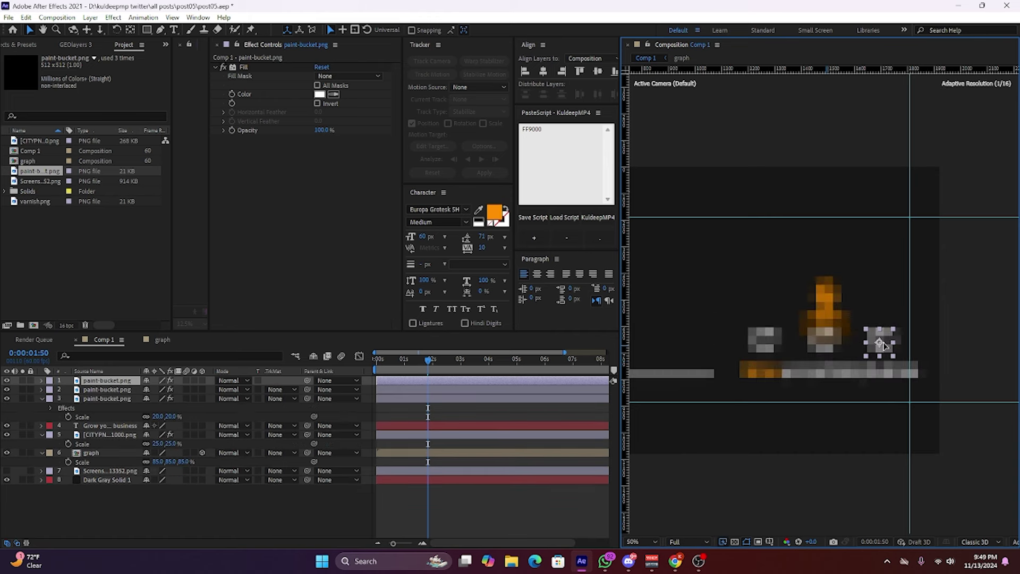
click(771, 343)
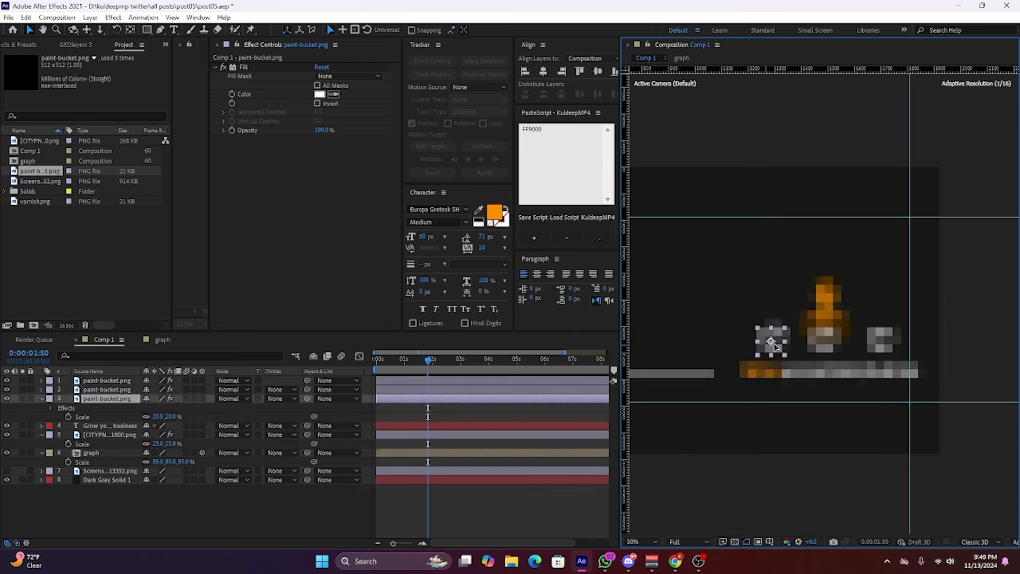
click(885, 351)
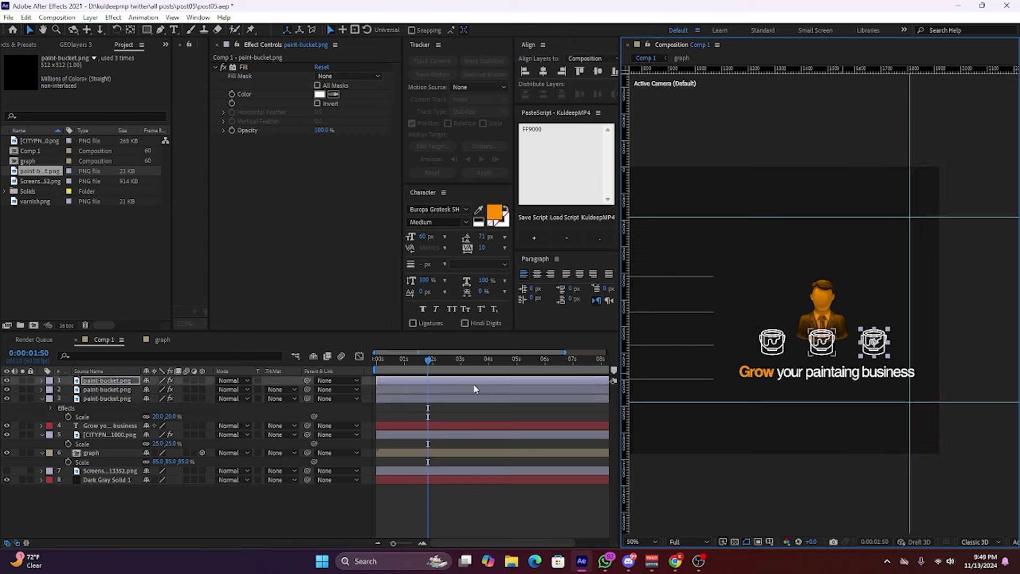
shift+click(450, 399)
text(t)
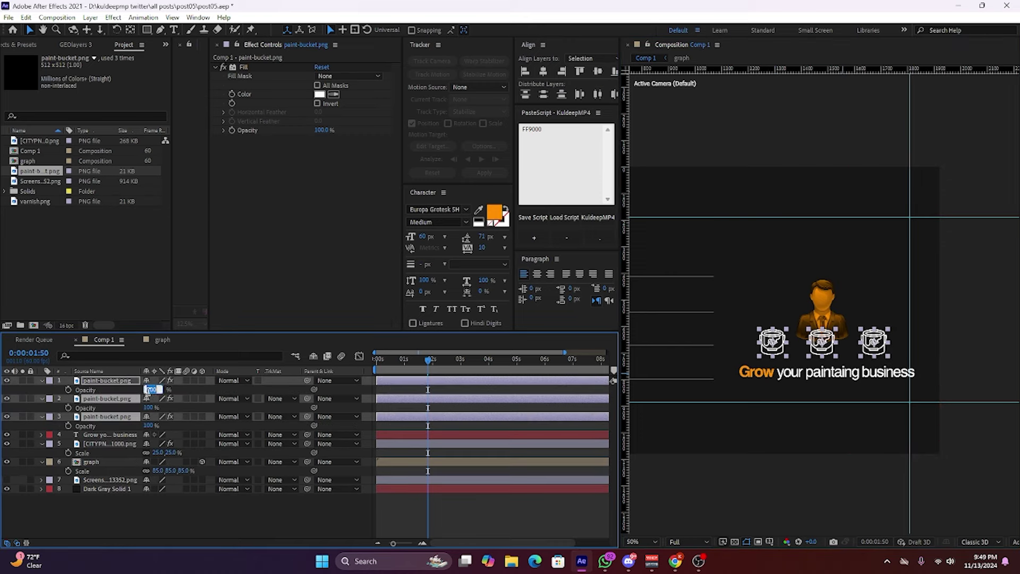
text(50)
key(Return)
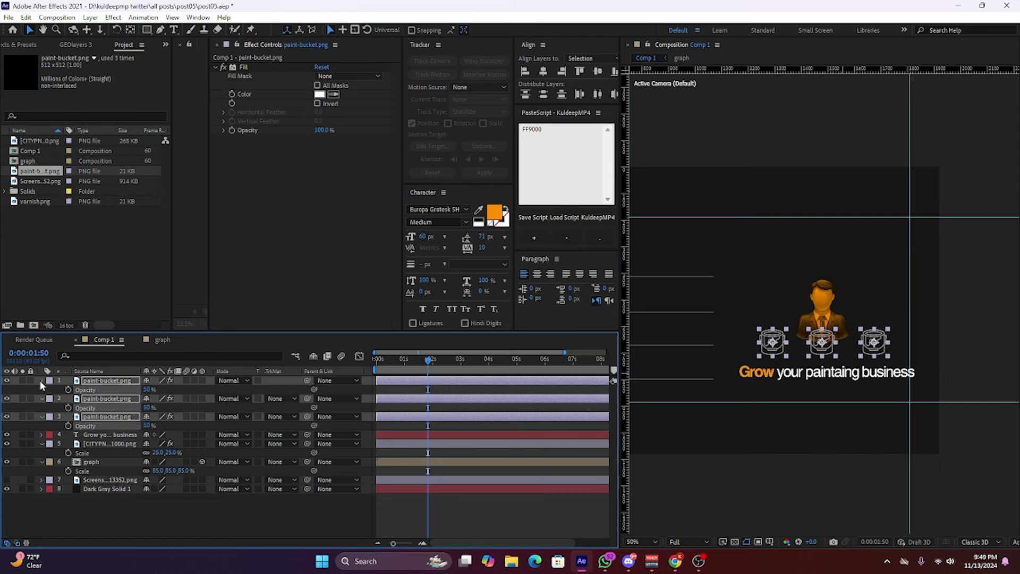
key(t)
Draw a rectangular mask over the man icon and feather it 115 pixels.
click(822, 319)
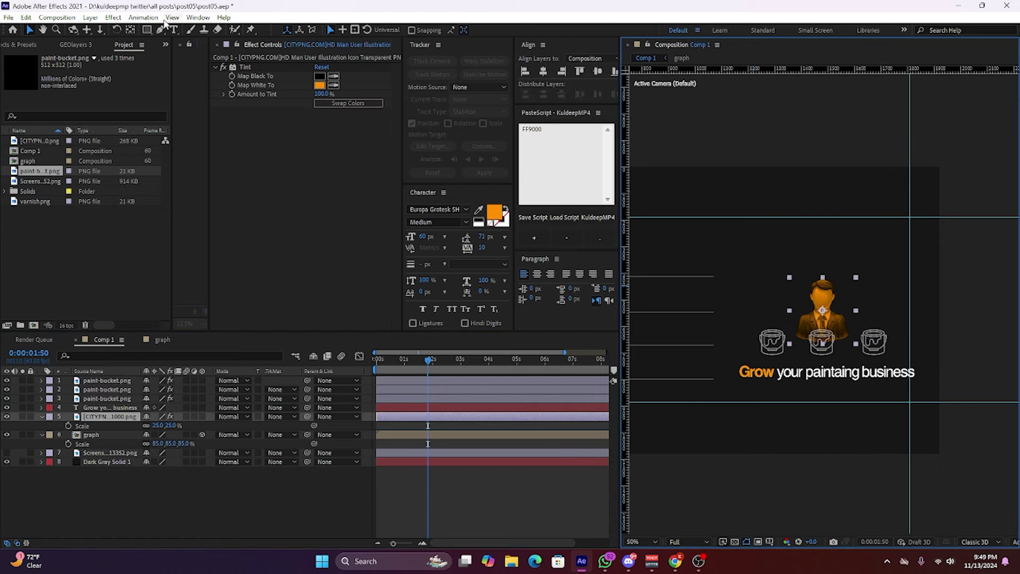
click(146, 30)
drag(775, 256, 880, 329)
click(59, 434)
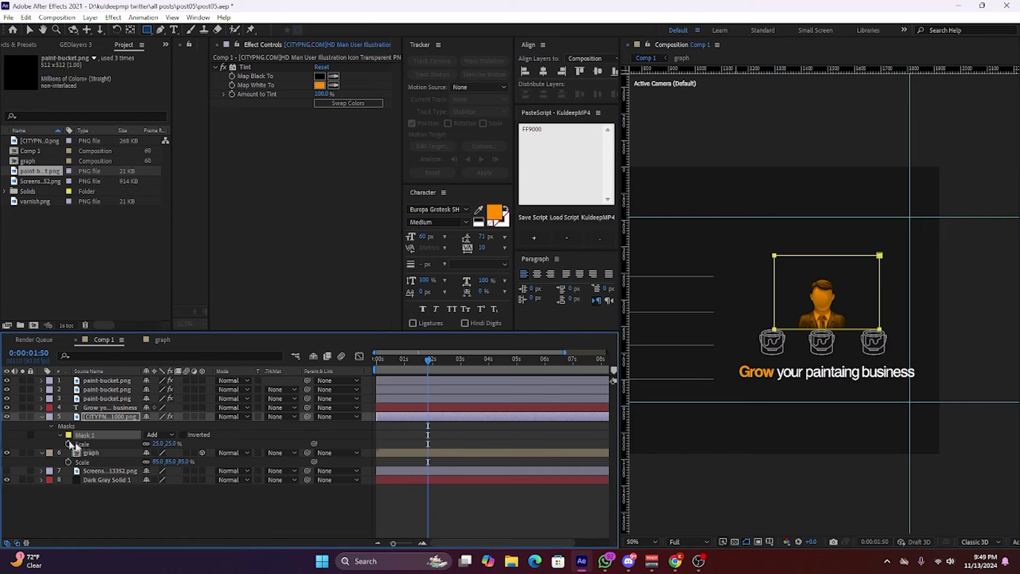
drag(159, 452, 394, 448)
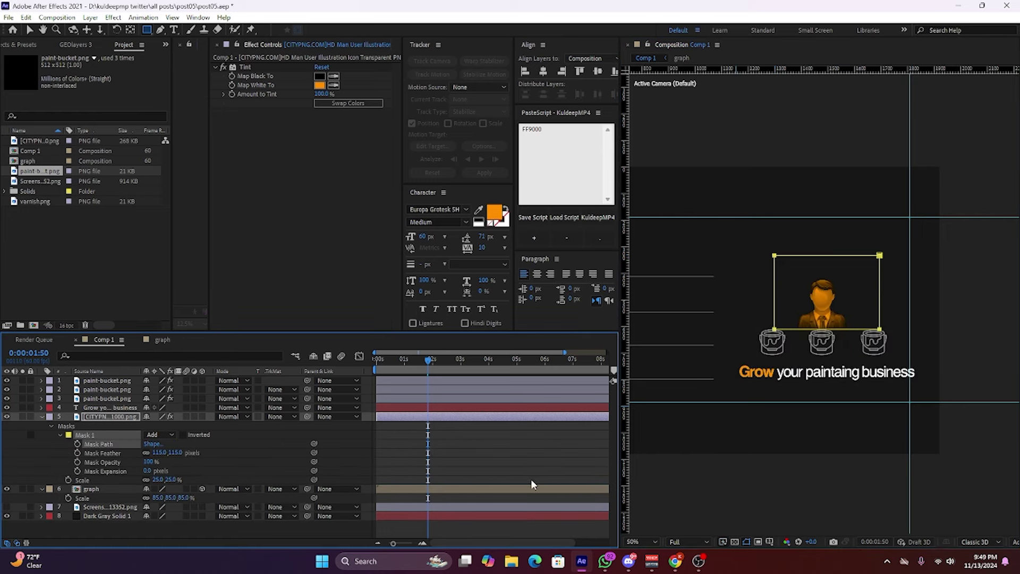
click(478, 455)
key(ctrl+a)
Make the tagline 50 px, centre-aligned, and place it beneath the icons.
key(u)
click(431, 502)
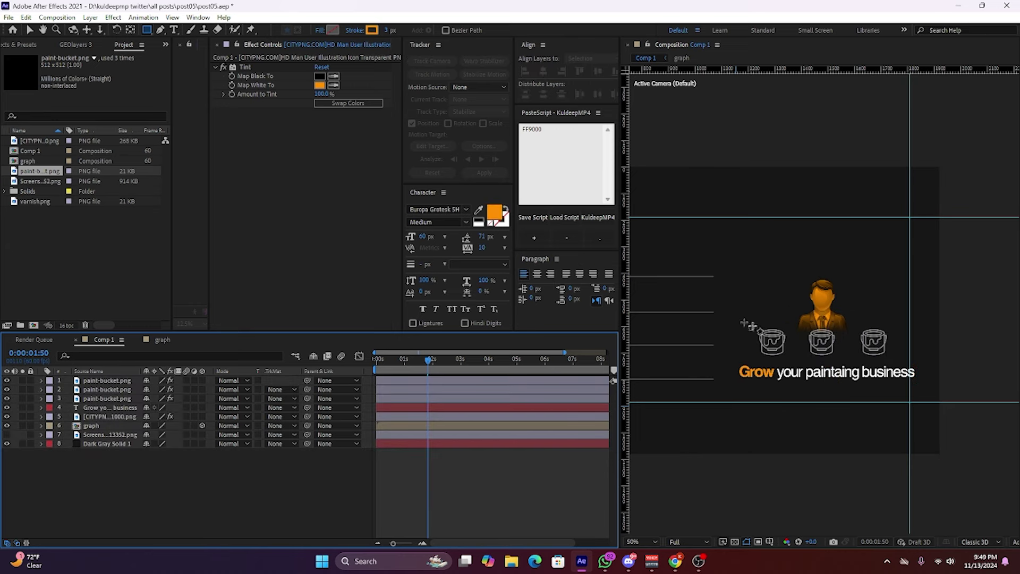
click(33, 31)
drag(837, 365, 838, 340)
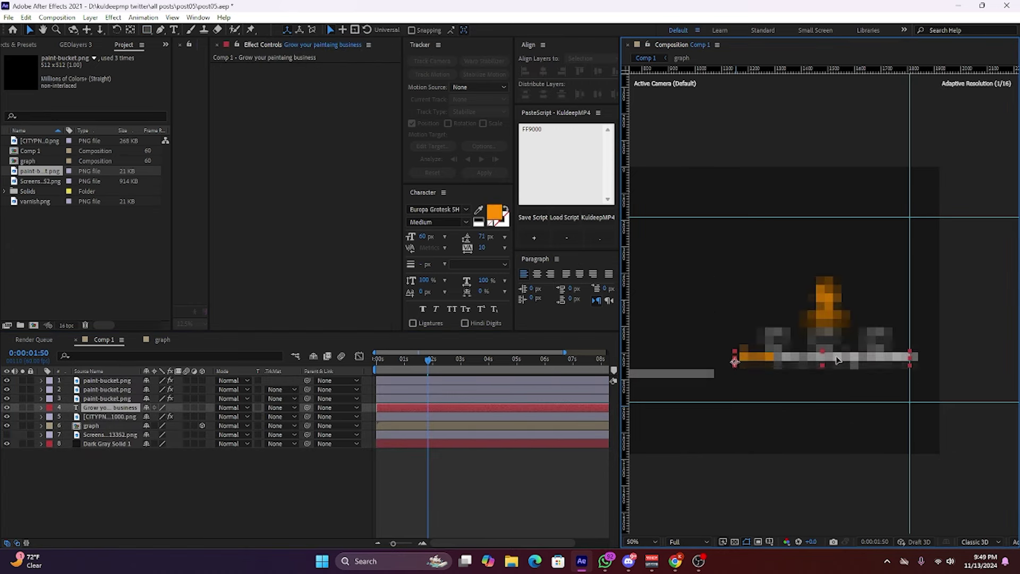
click(427, 236)
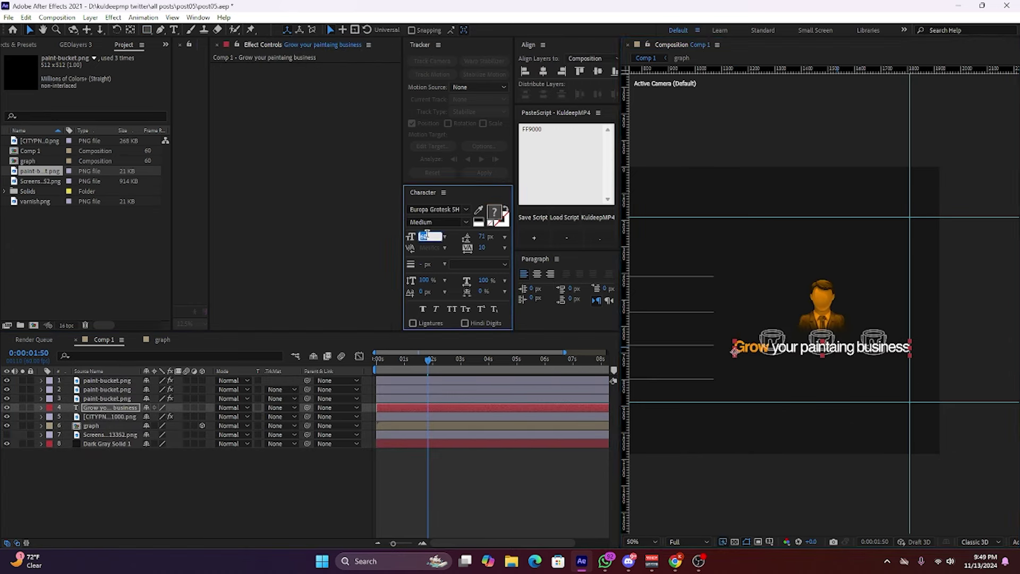
text(45)
key(Return)
click(537, 273)
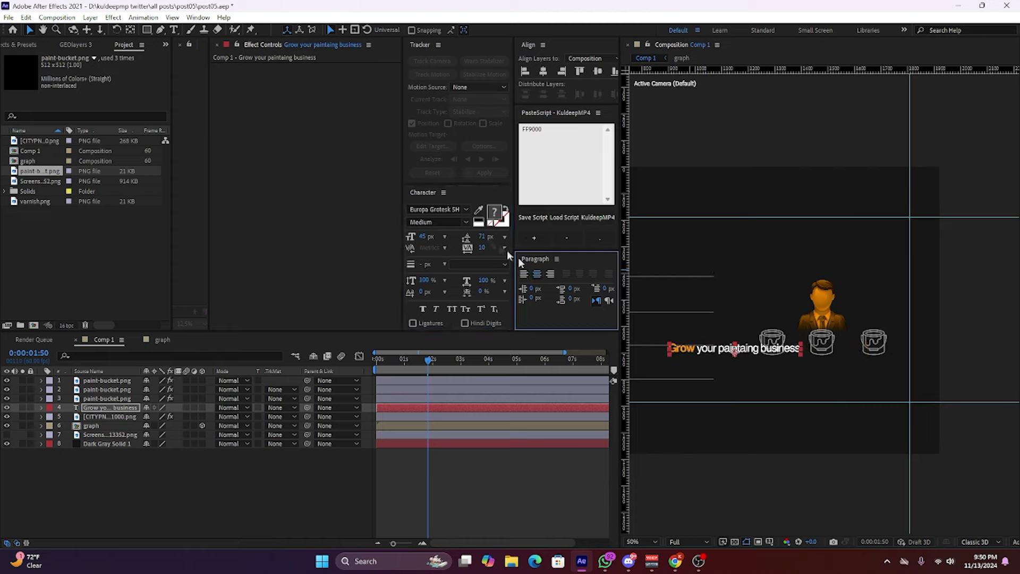
drag(786, 347, 875, 345)
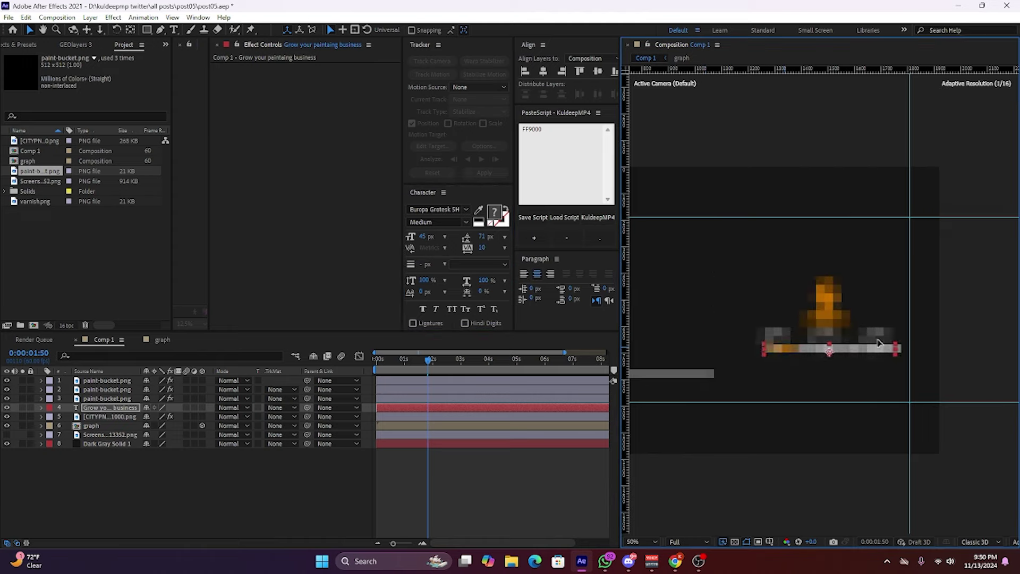
drag(423, 236, 428, 236)
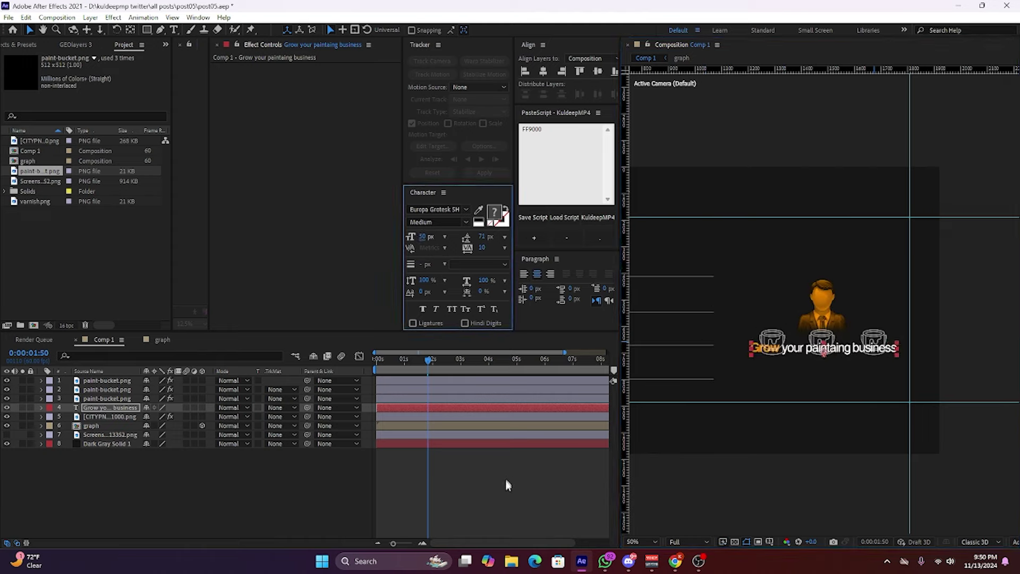
Move the tagline layer to the top of the stack and add a Drop Shadow.
click(572, 509)
drag(116, 407, 126, 383)
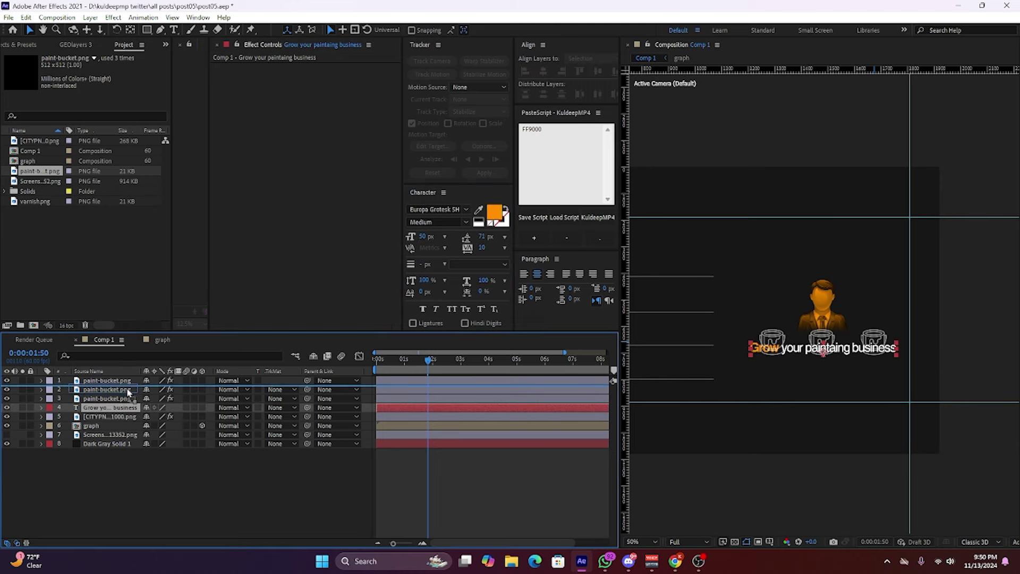
key(ctrl+space)
text(drop)
key(Return)
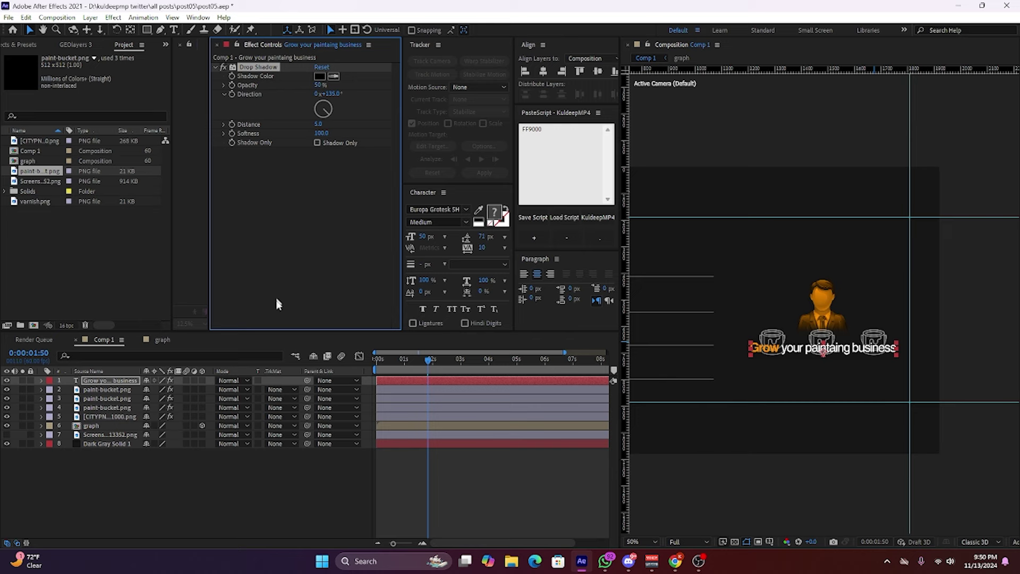
Add Deep Glow above the Drop Shadow with exposure 0.2 and radius 500.
key(ctrl+space)
text(de)
key(Return)
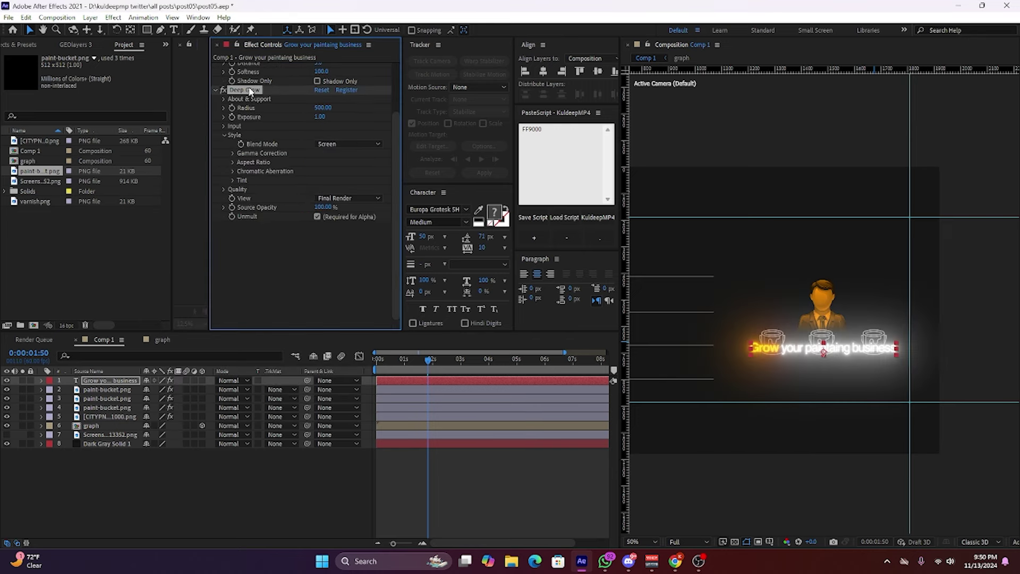
scroll(252, 93, up, 2)
scroll(260, 117, up, 2)
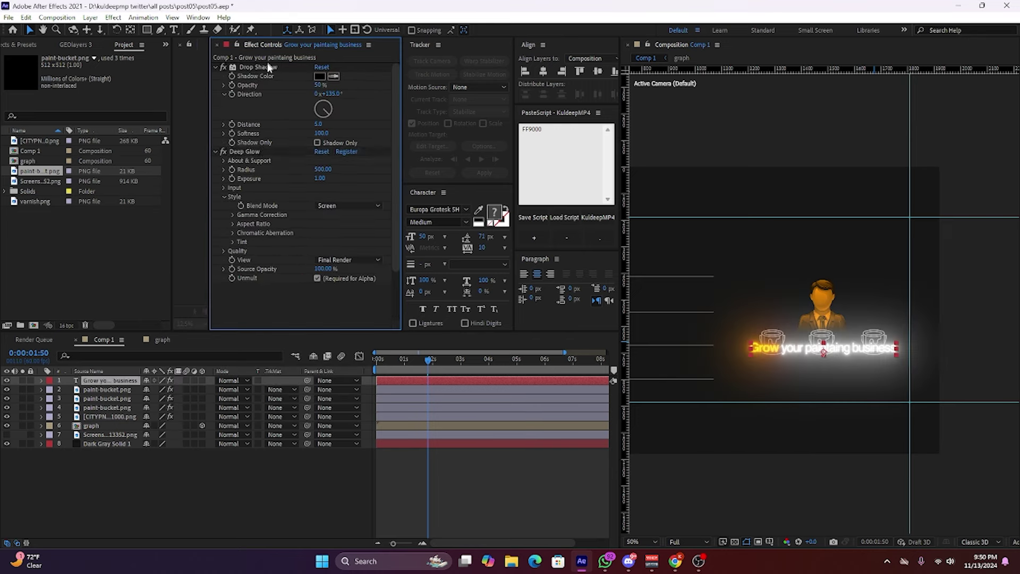
drag(269, 67, 284, 296)
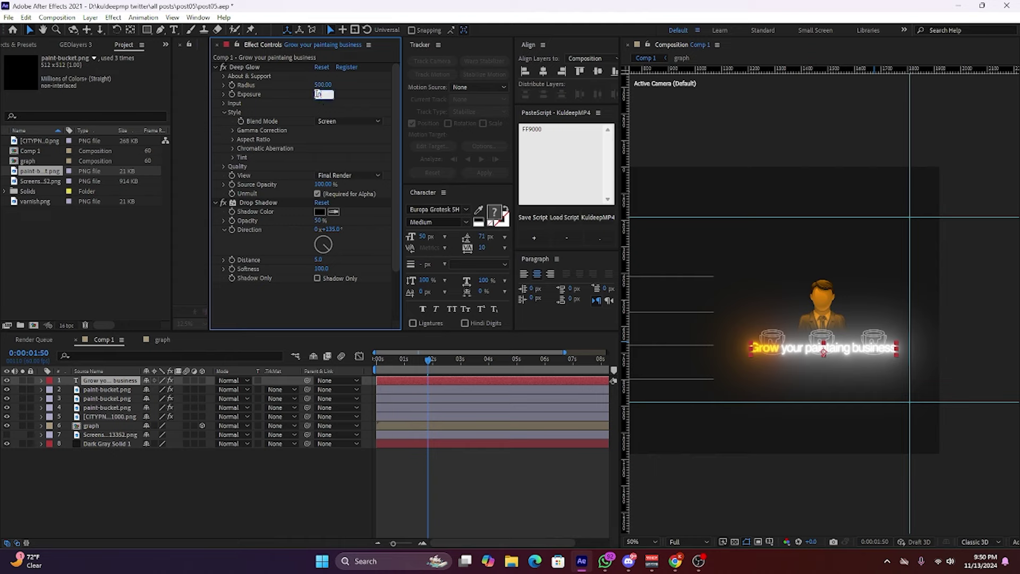
text(0.2)
key(Return)
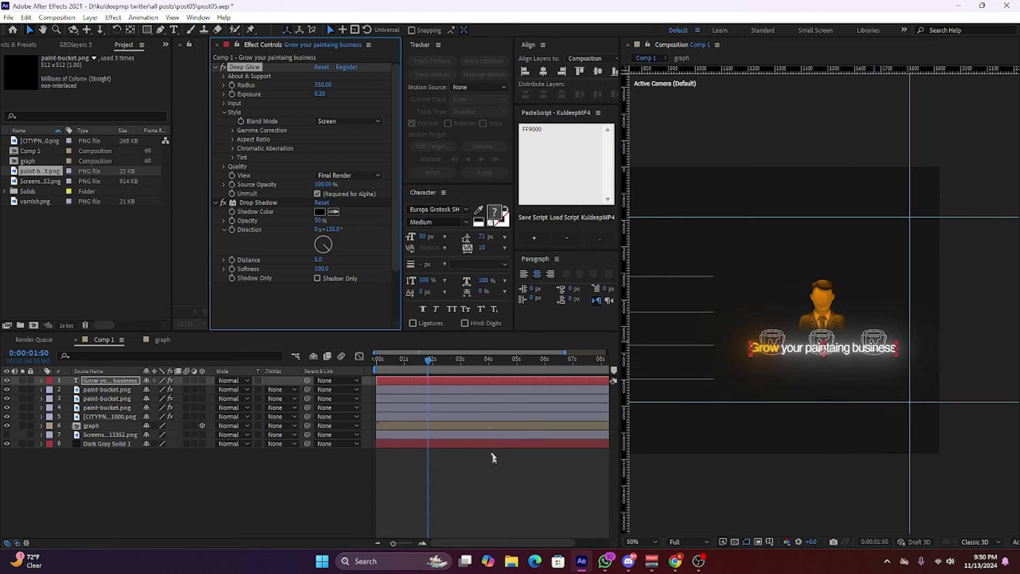
key(KP_5)
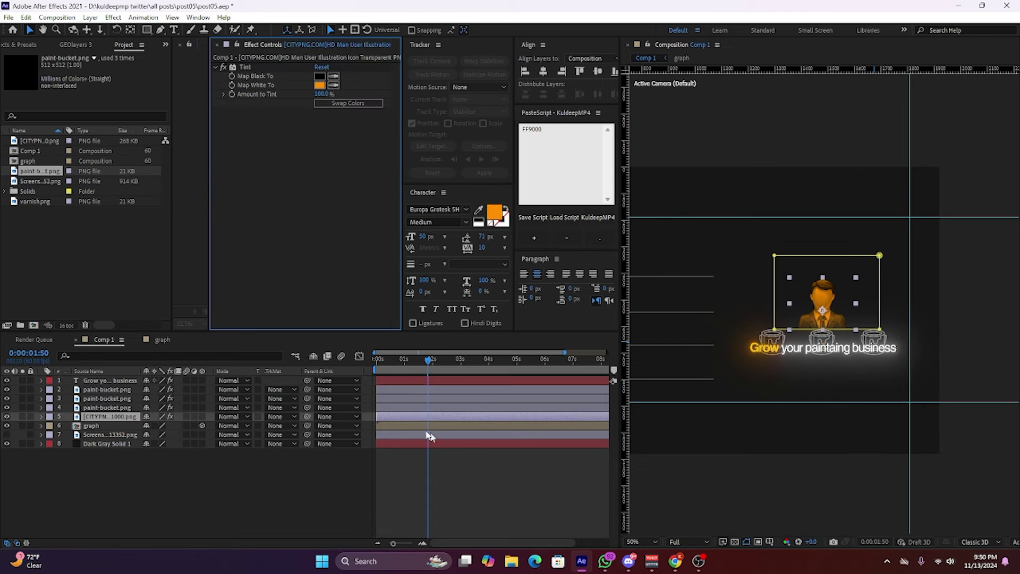
click(415, 383)
click(322, 85)
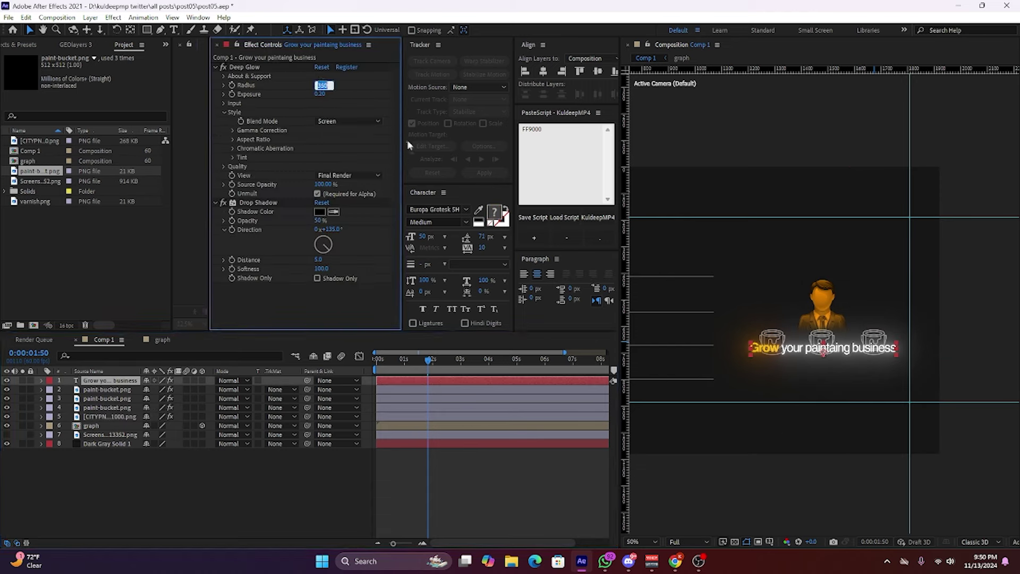
click(547, 489)
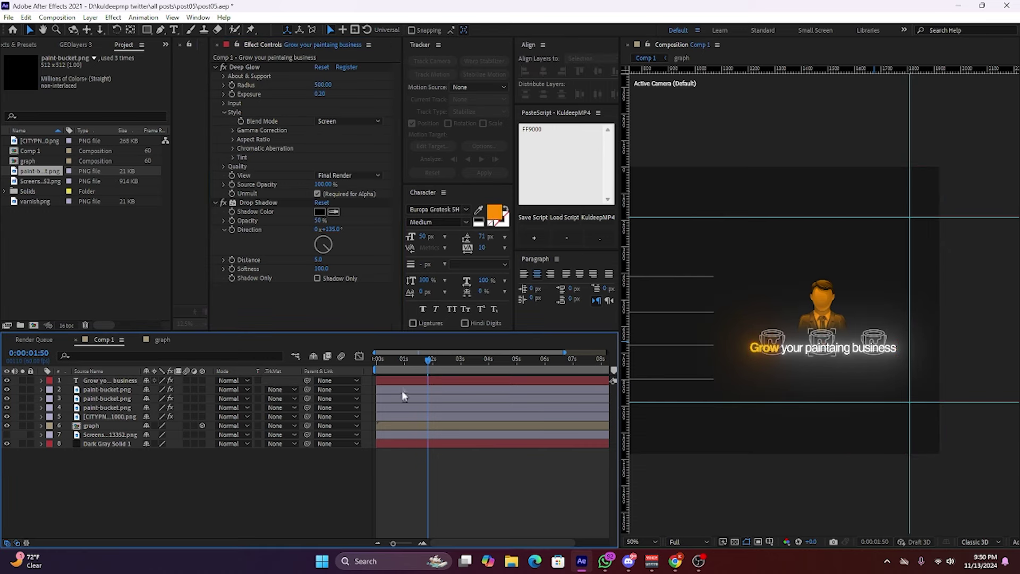
click(381, 373)
drag(383, 375, 377, 375)
scroll(865, 381, down, 2)
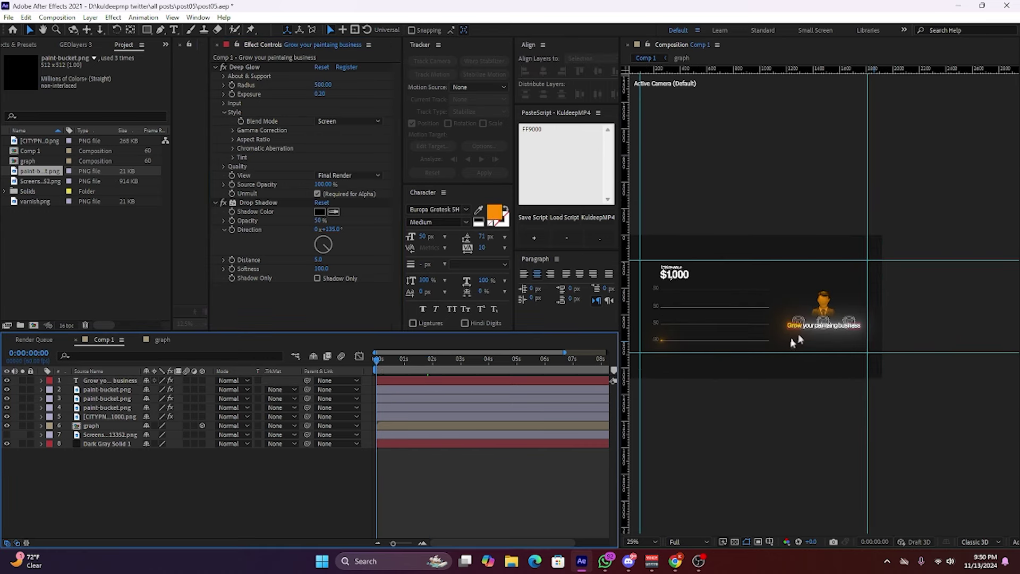
Scale the revenue graph layer down to 80%.
click(770, 321)
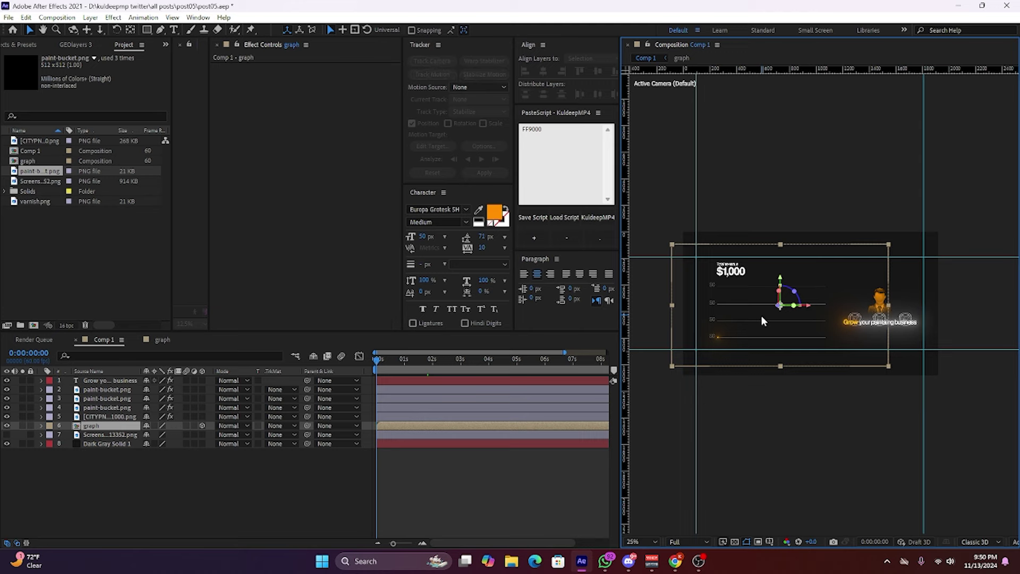
key(s)
click(171, 434)
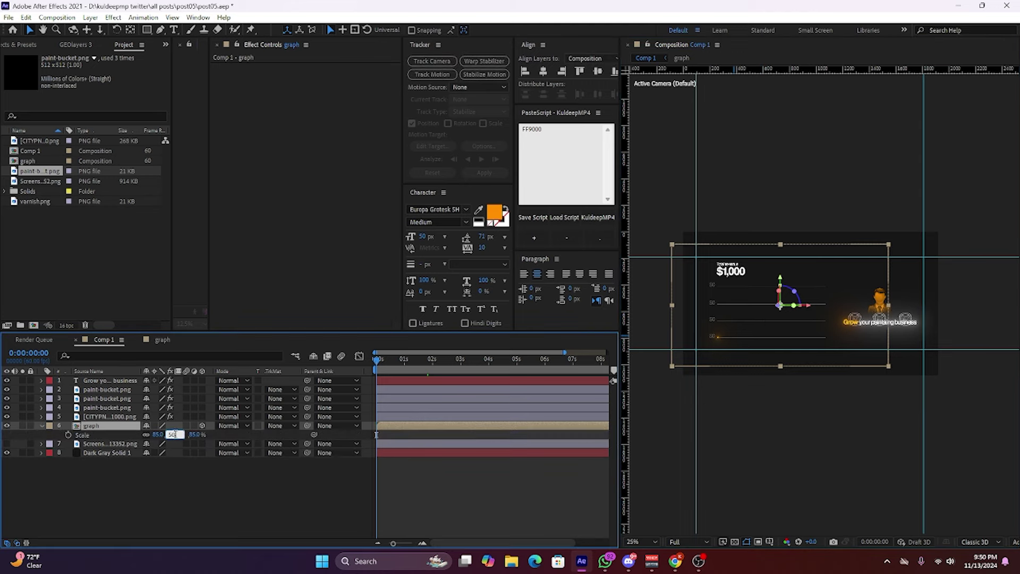
text(50)
key(Return)
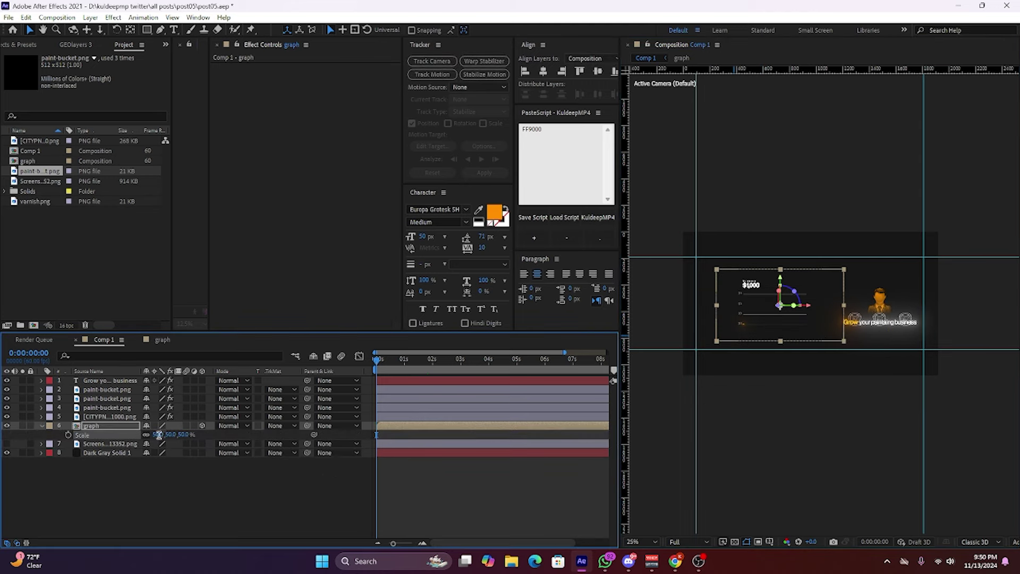
key(Return)
click(259, 467)
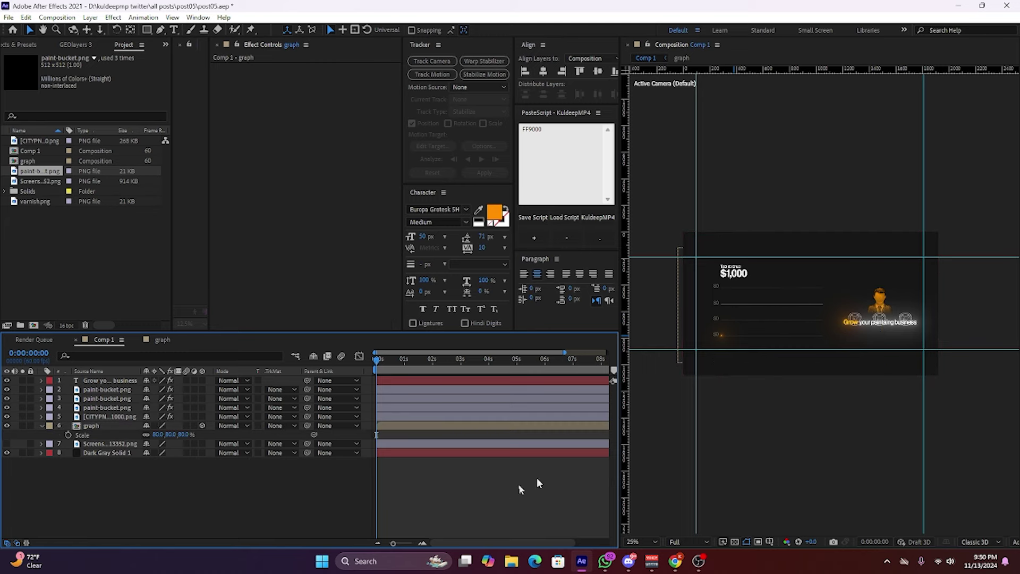
Add a Null 1 object and parent the headline, illustration and icon layers to it.
scroll(950, 372, up, 1)
mouse_move(956, 372)
mouse_down()
mouse_move(790, 371)
mouse_move(830, 344)
mouse_up()
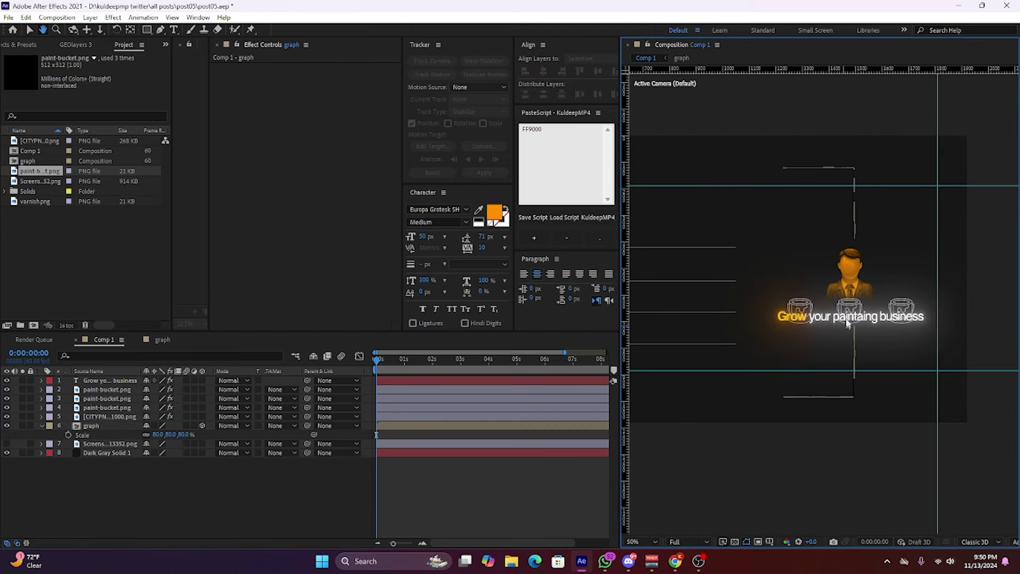
right_click(132, 418)
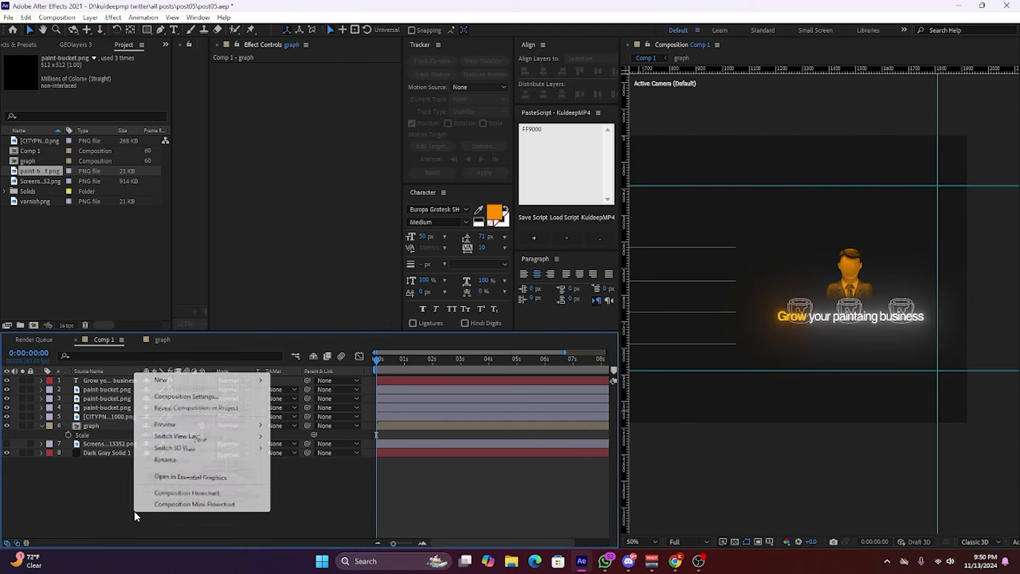
mouse_move(239, 381)
click(317, 446)
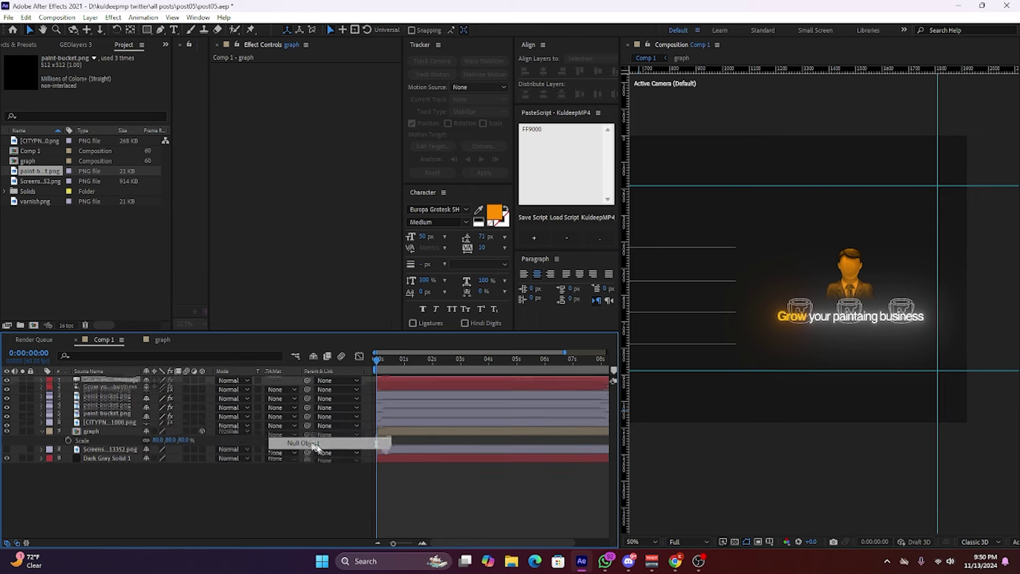
click(110, 425)
shift+click(110, 391)
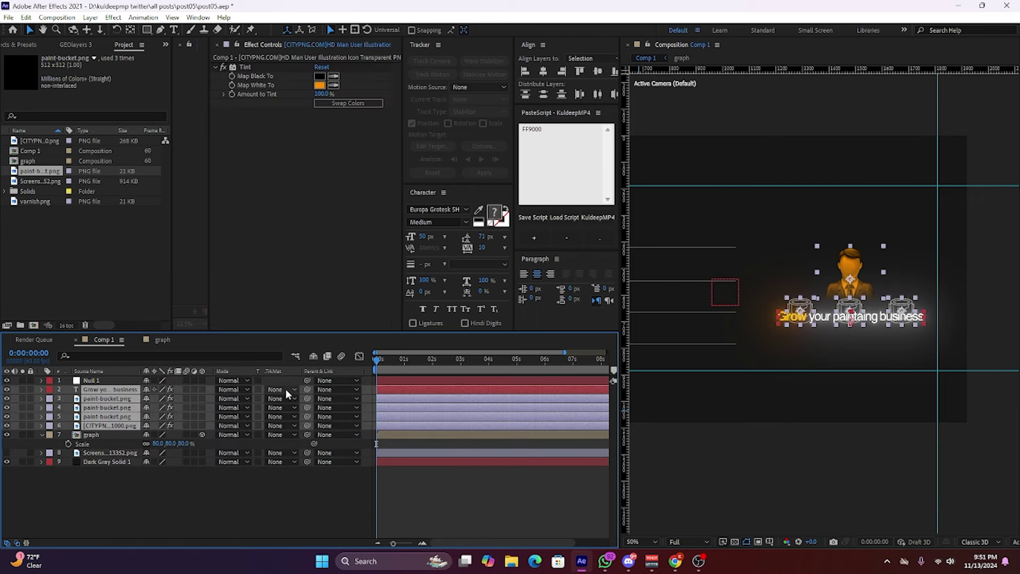
drag(307, 389, 92, 380)
Set Null 1's Scale to 121% and its Position to 904,508.
click(91, 380)
key(s)
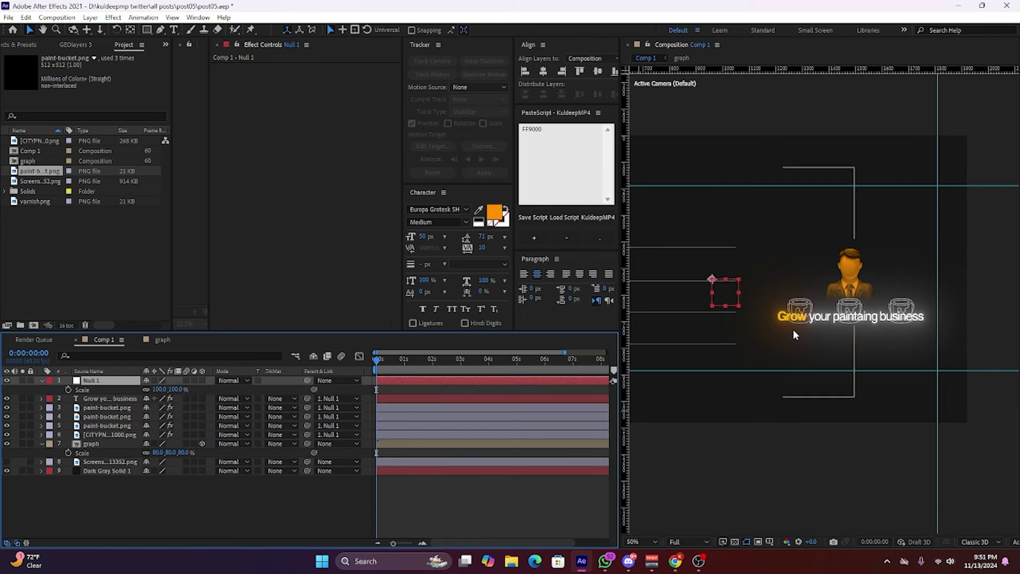
mouse_move(159, 389)
mouse_down()
mouse_move(174, 393)
mouse_move(128, 390)
mouse_up()
key(p)
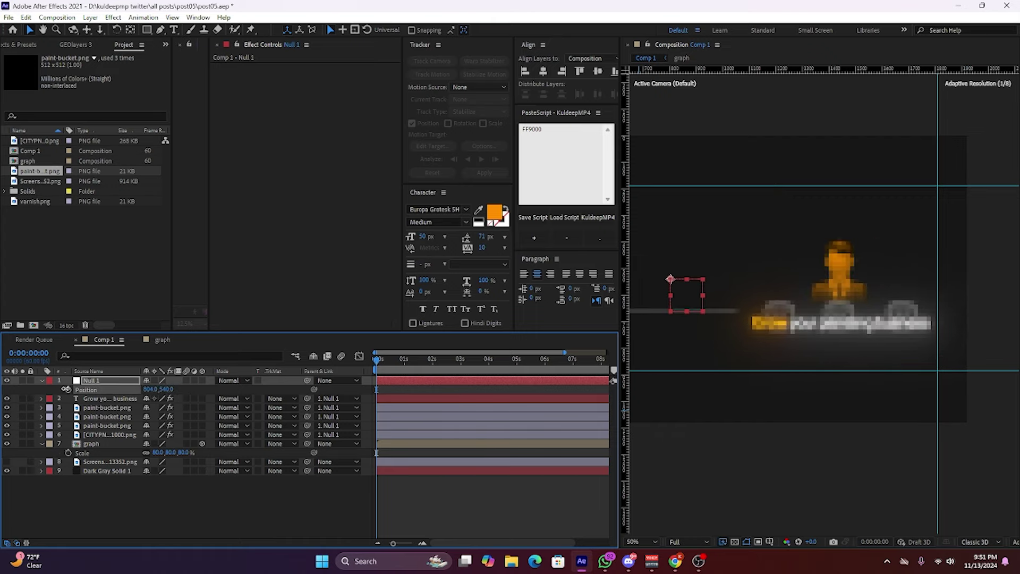
key(comma)
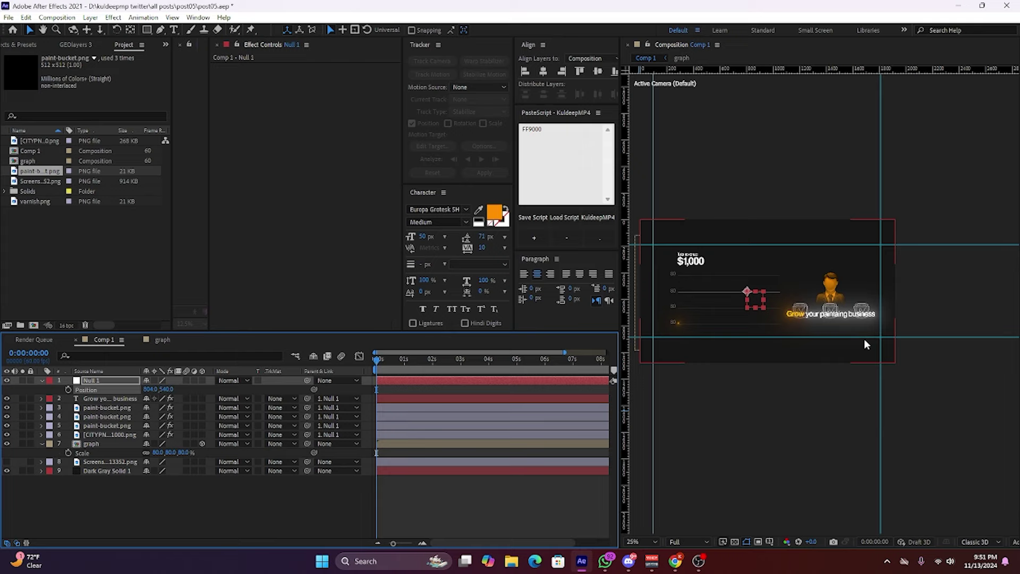
drag(170, 389, 210, 397)
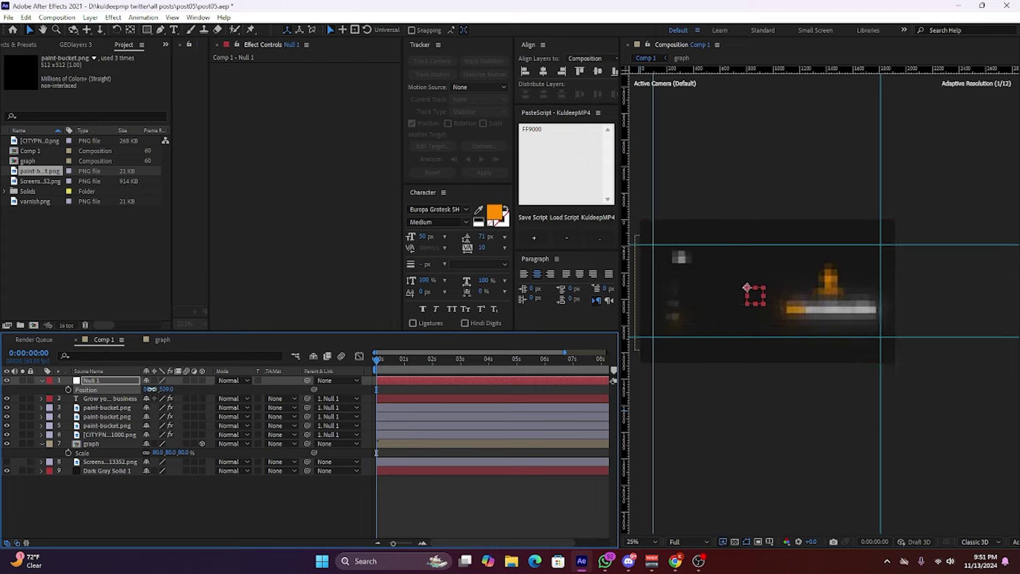
click(507, 531)
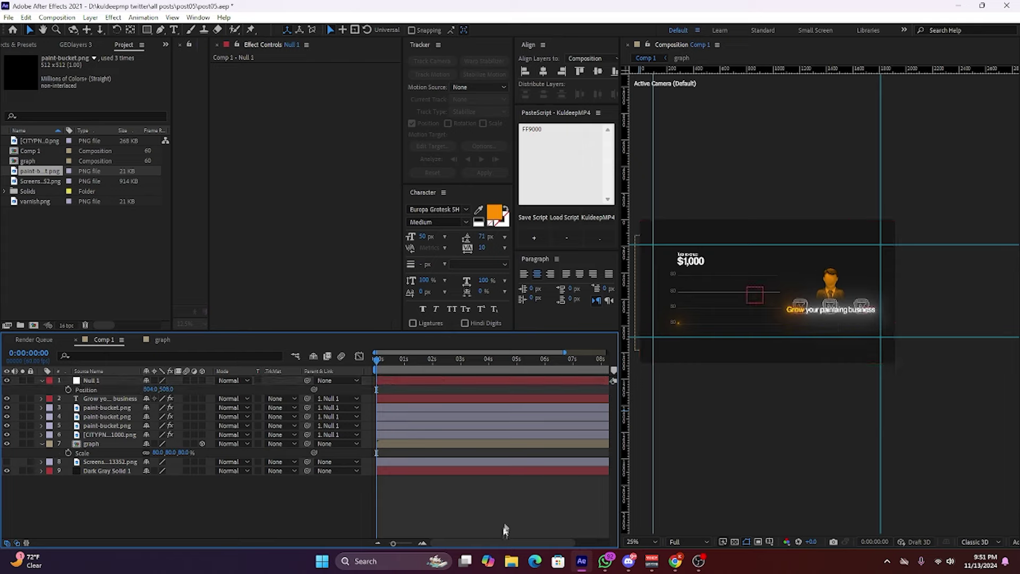
Search for an opacity effect for the 'Grow your painting business' text layer.
click(387, 397)
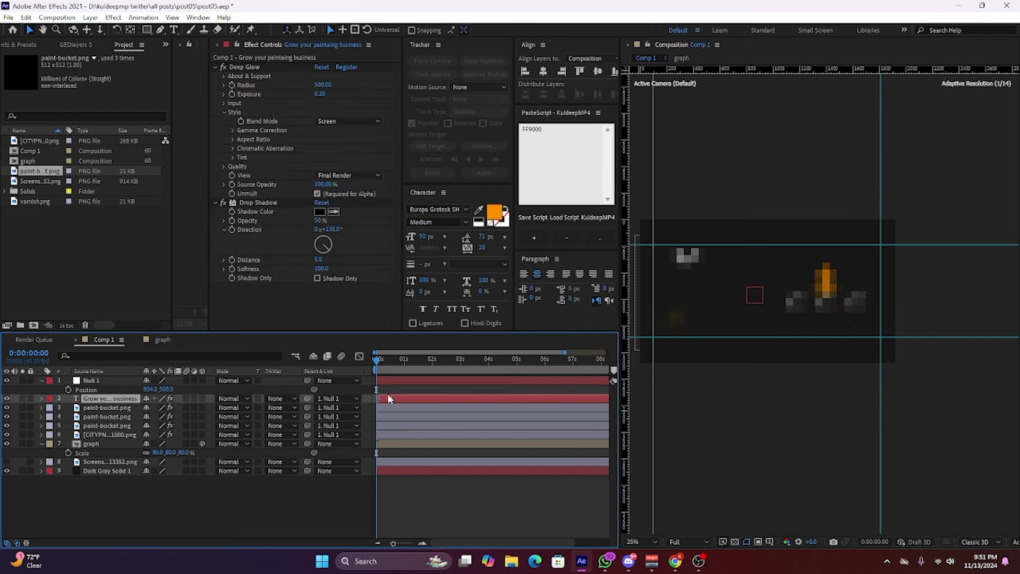
key(ctrl+space)
text(o)
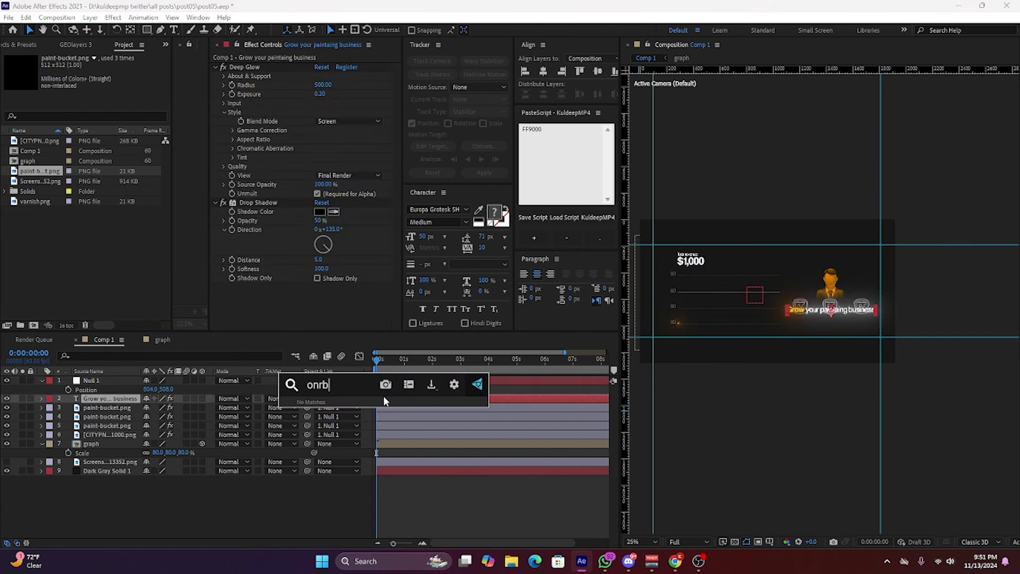
text(pacity)
key(Return)
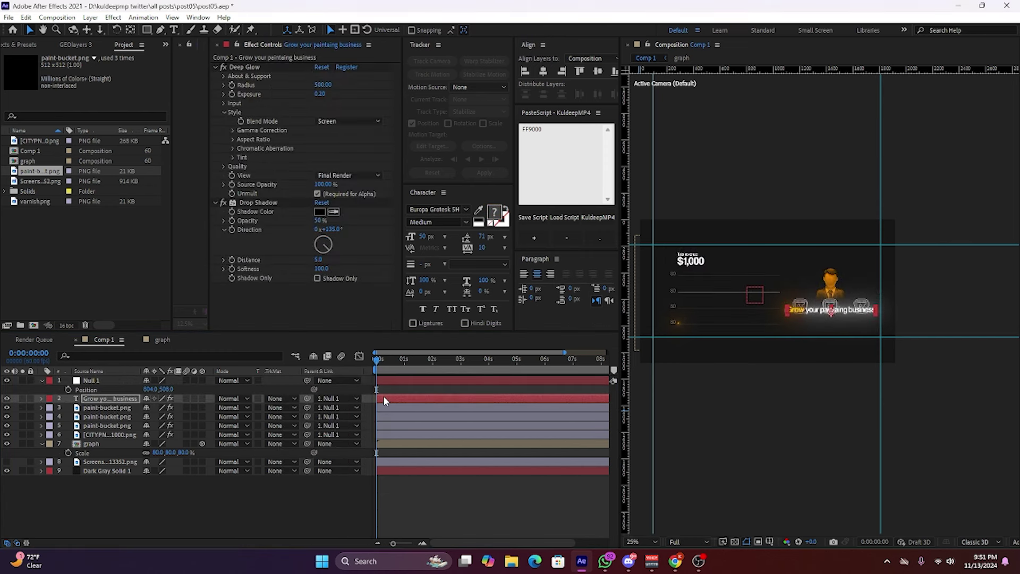
Set the preview resolution to Quarter and play the animation from the start.
click(688, 541)
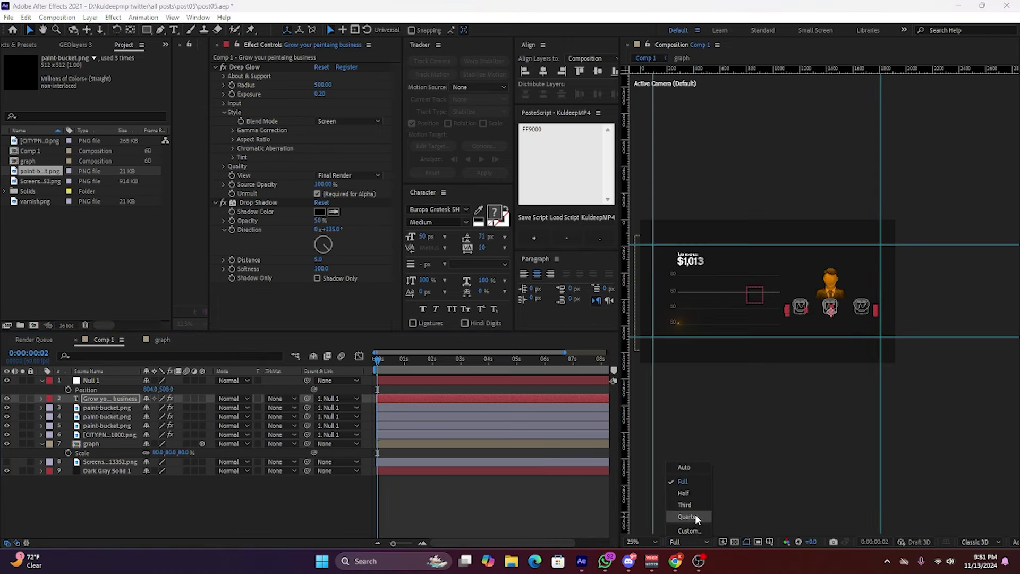
click(689, 517)
click(430, 390)
key(space)
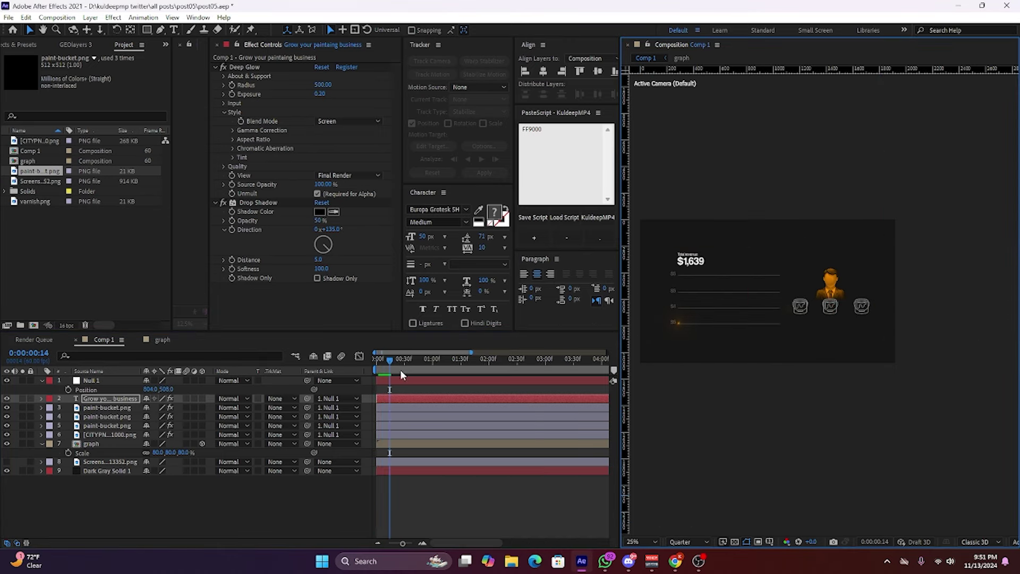
Scrub the reference video on X in the browser, then return to After Effects.
click(674, 561)
click(207, 11)
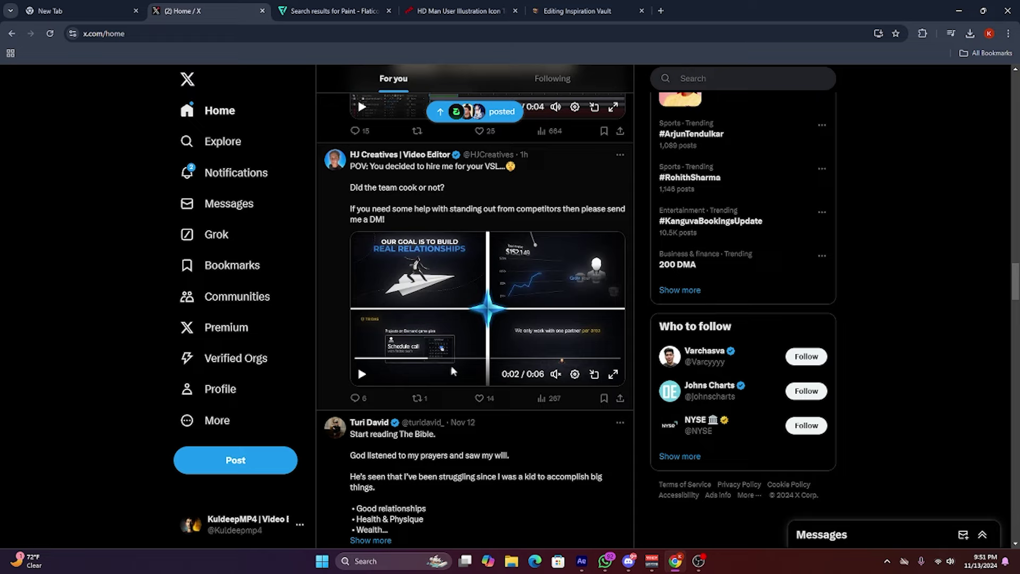
drag(403, 357, 430, 359)
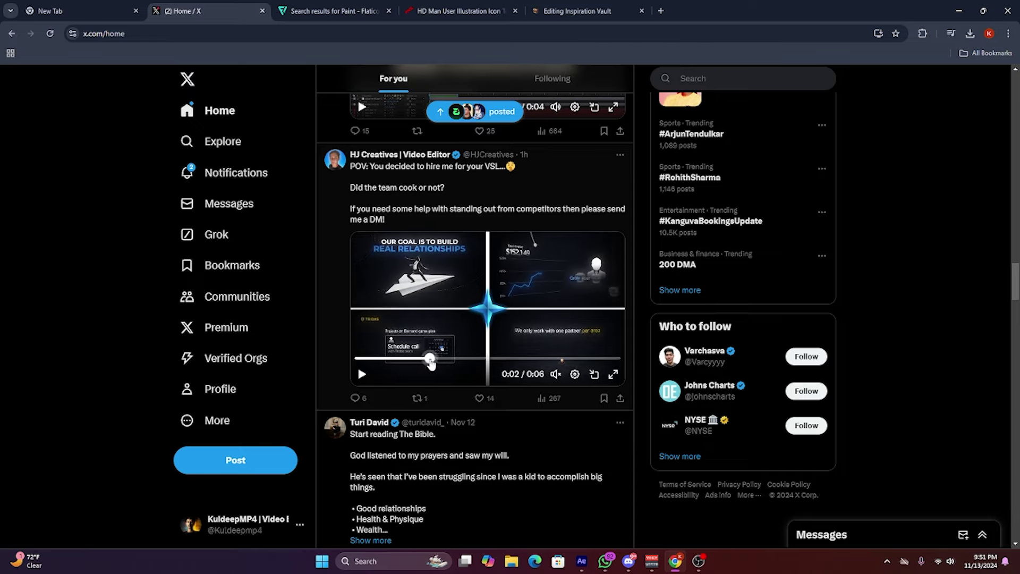
drag(433, 363, 402, 360)
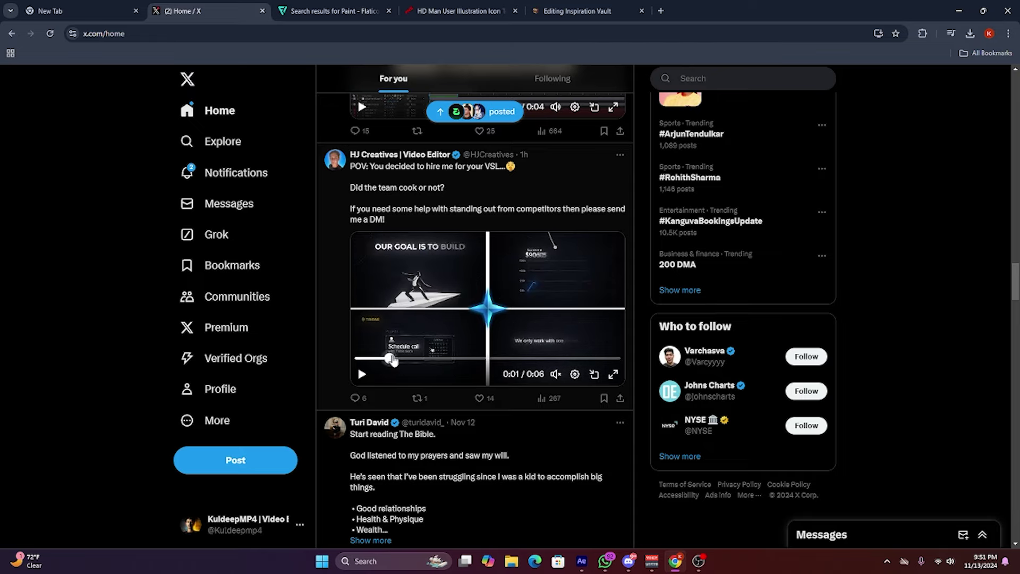
key(super+Down)
key(super+Down)
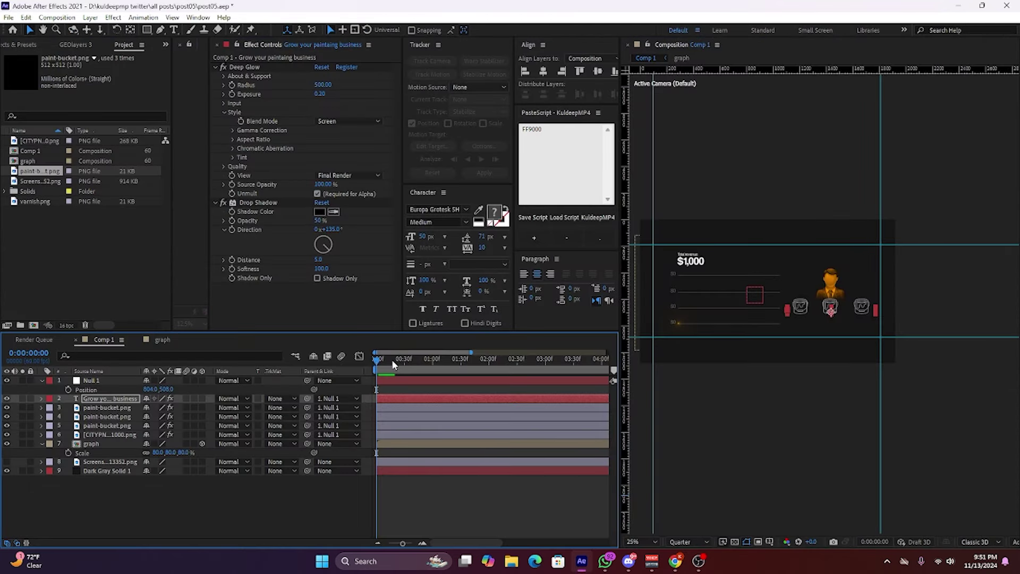
Slide Null 1 and the headline and icon layer bars to begin near 01:30f.
drag(395, 425, 406, 381)
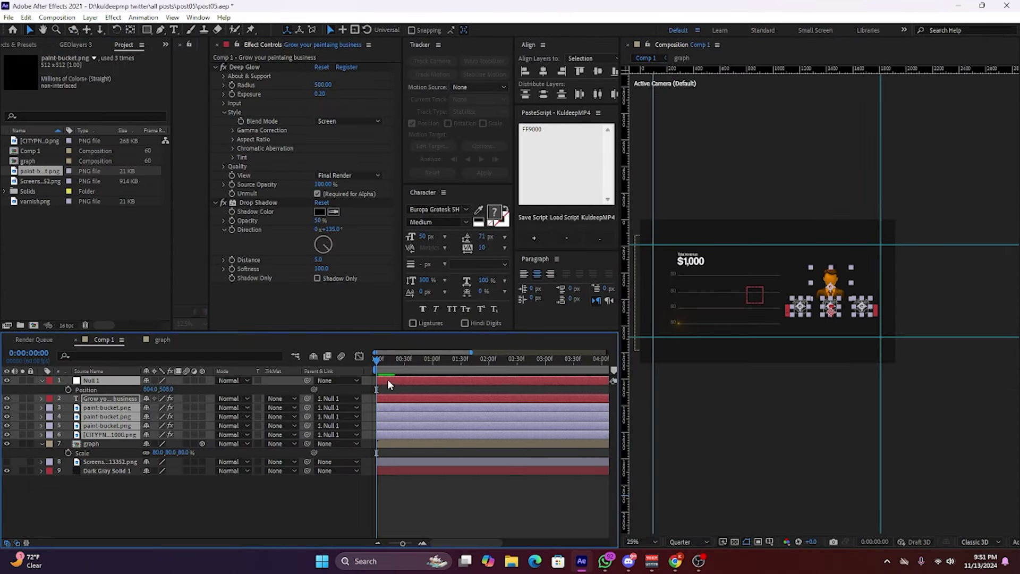
click(387, 380)
key(space)
key(space)
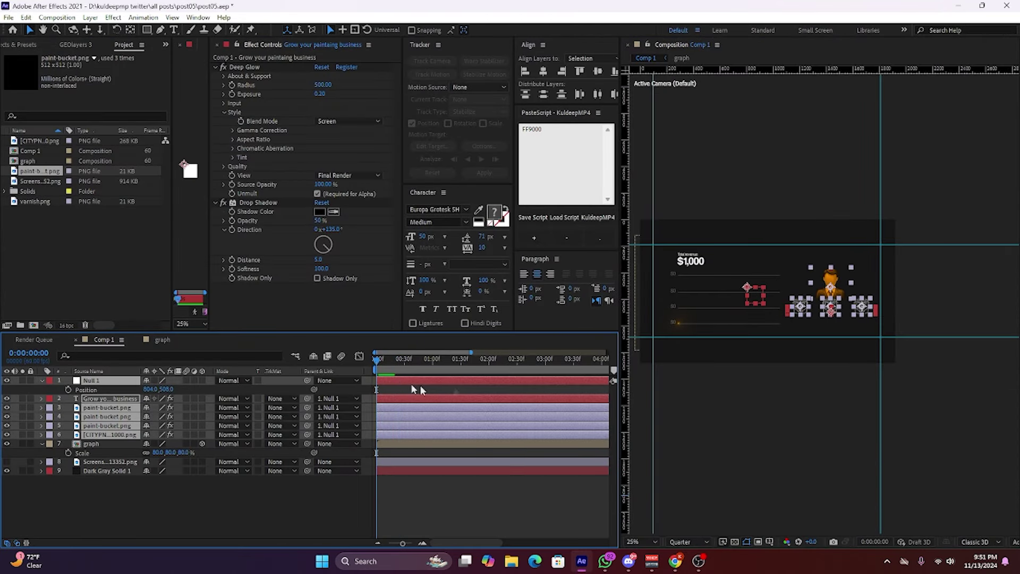
drag(419, 380, 498, 381)
click(503, 476)
key(Home)
click(331, 444)
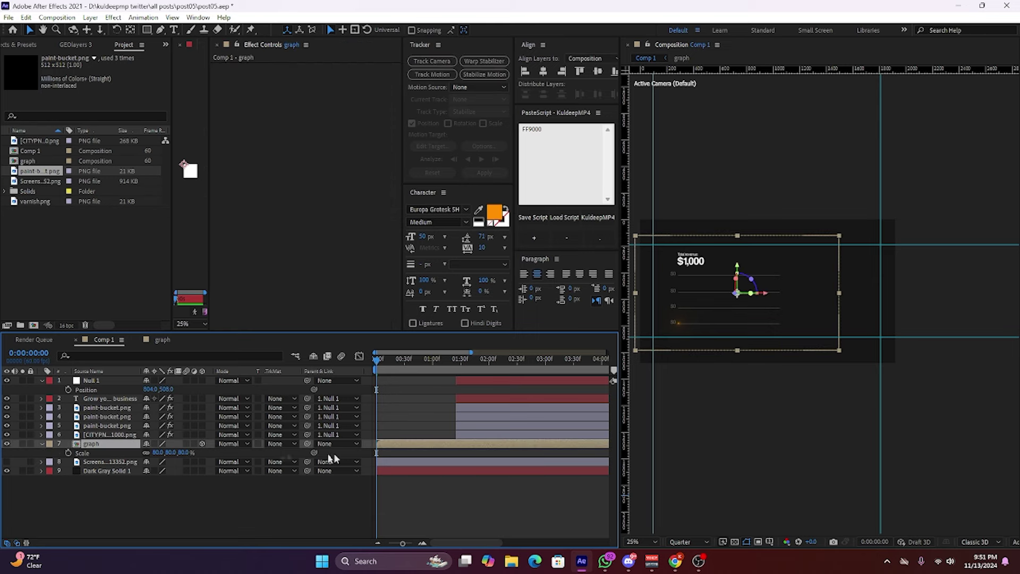
Reset the graph's transform, then set Scale to 80% and Position X to 1058.
key(p)
key(p)
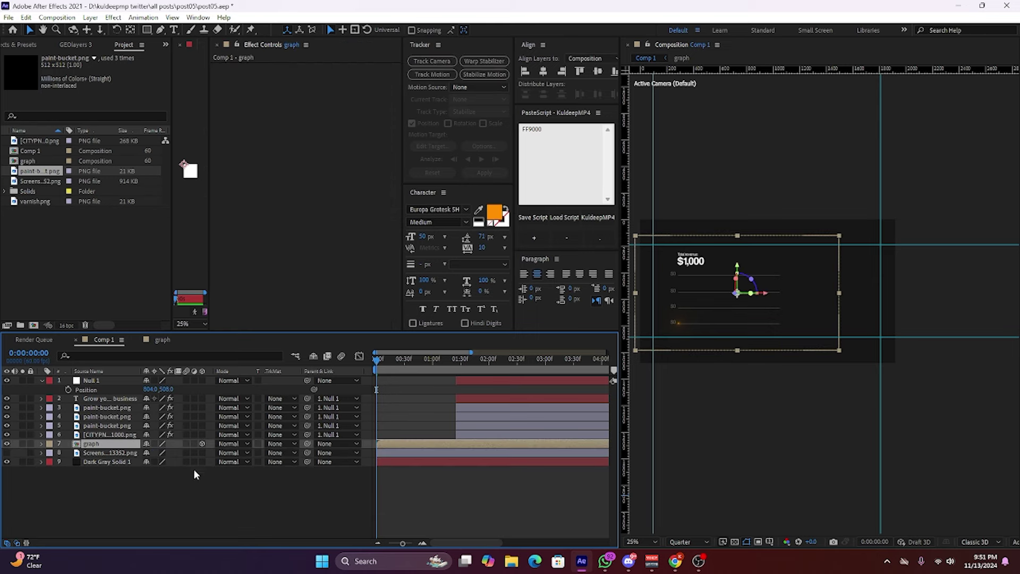
click(42, 444)
click(151, 443)
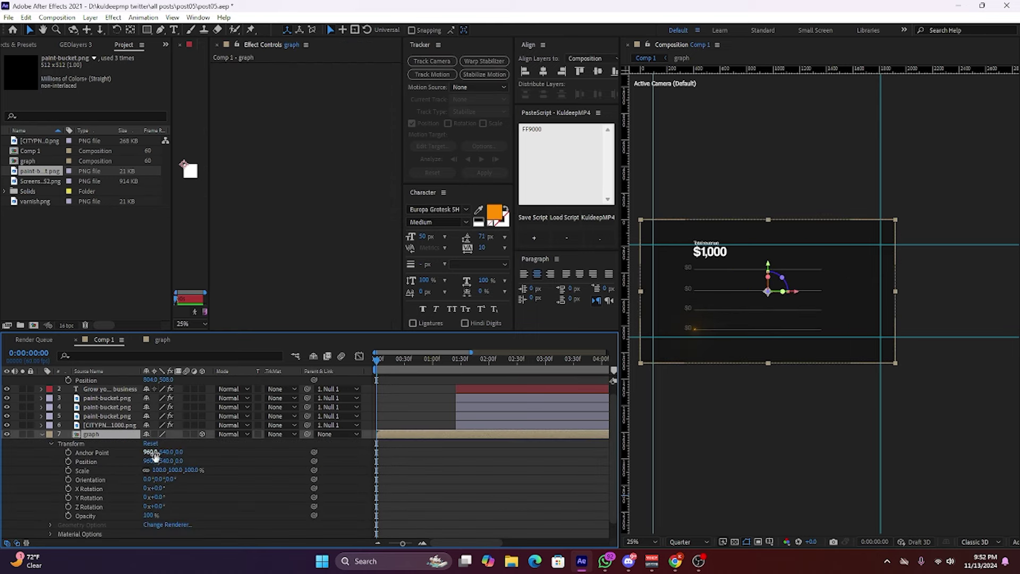
text(80)
key(Return)
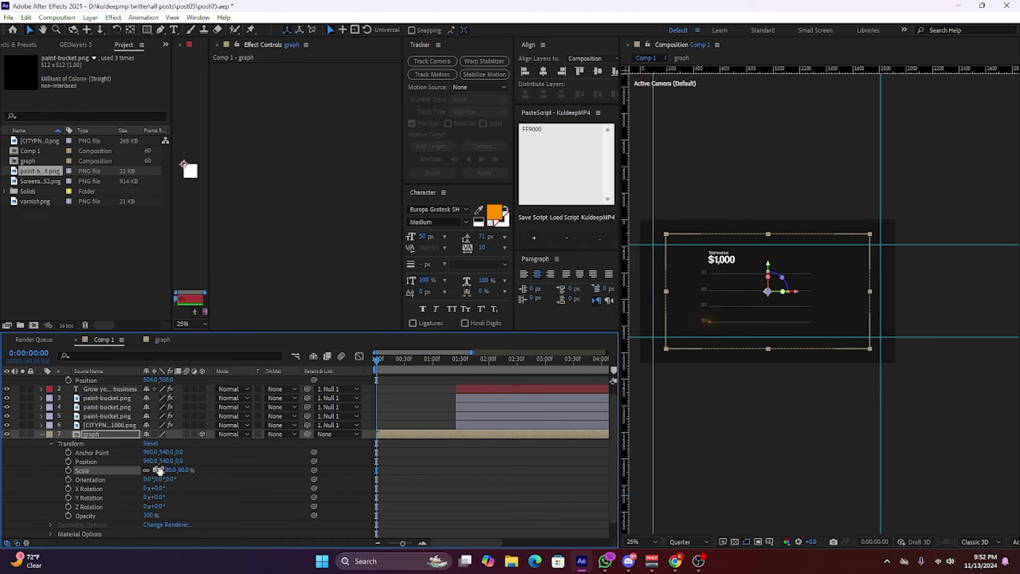
drag(147, 460, 199, 460)
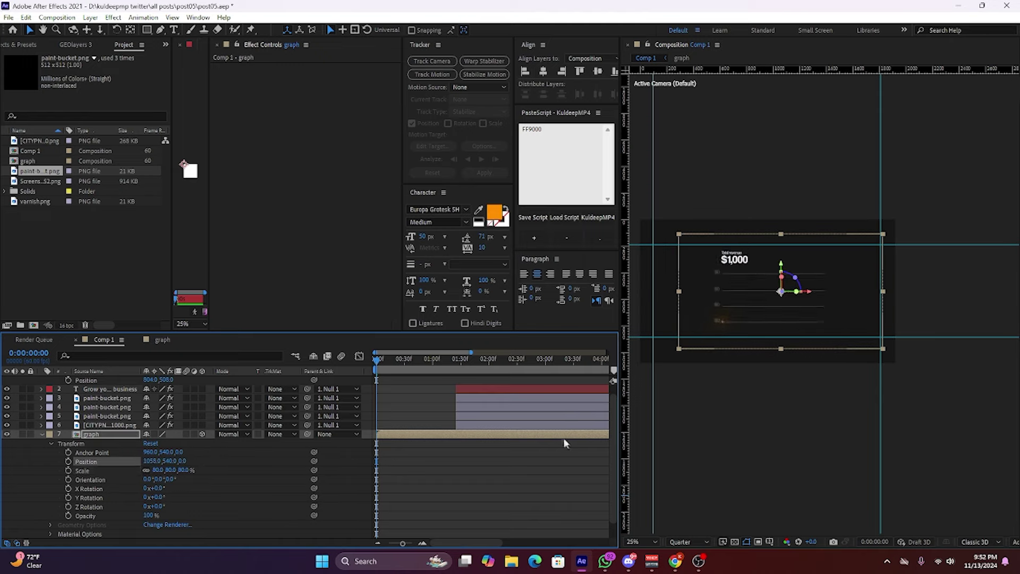
key(space)
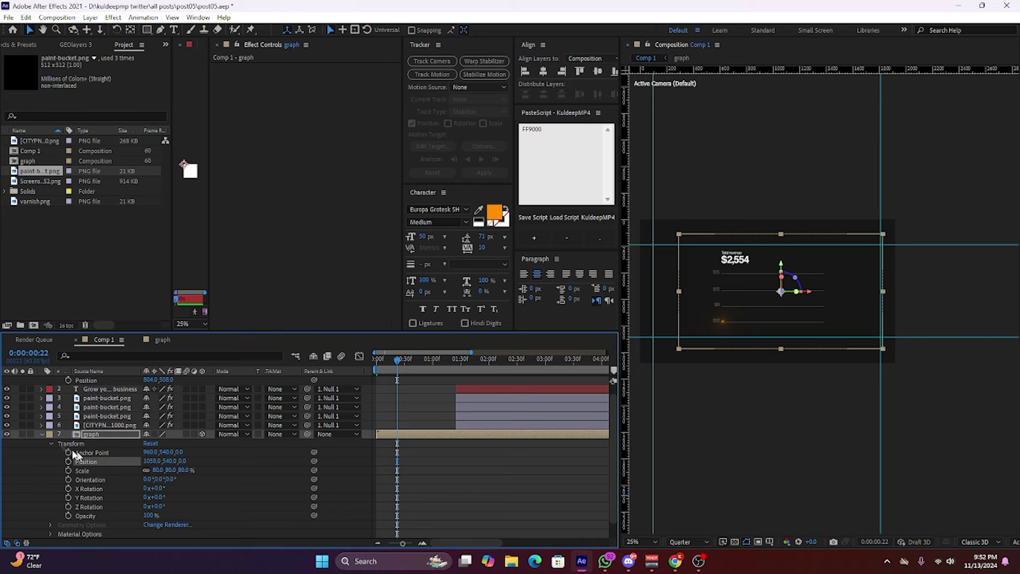
click(41, 434)
Add Null 2, parent the graph to it, and keyframe its Position from Y -484.
right_click(90, 500)
mouse_move(106, 363)
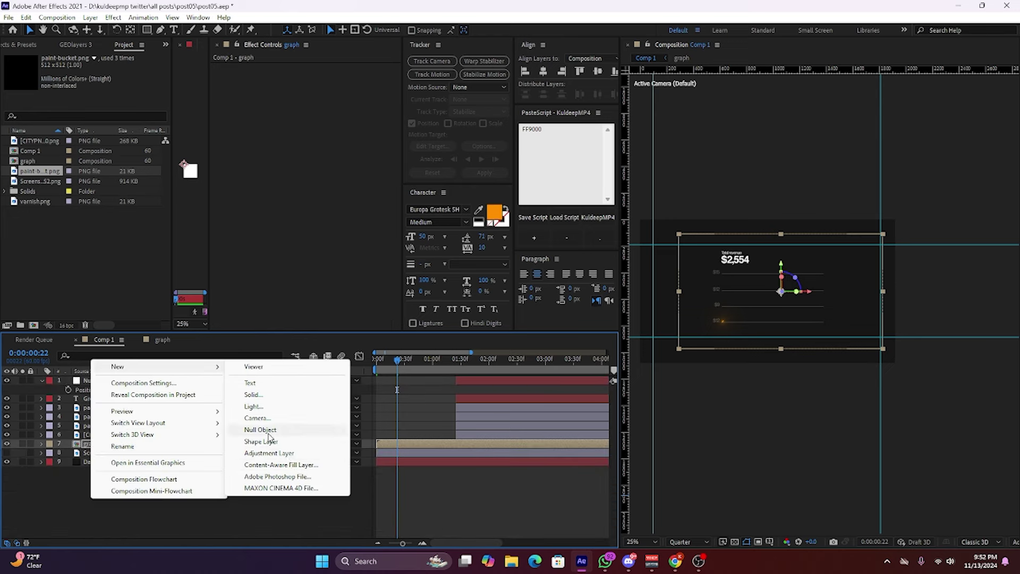
click(276, 430)
drag(307, 453, 93, 443)
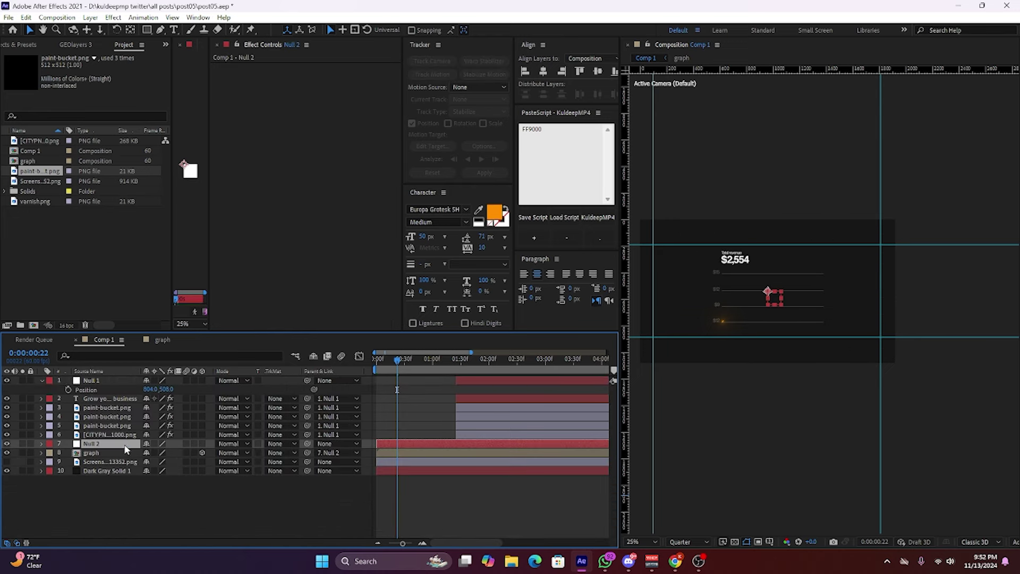
key(p)
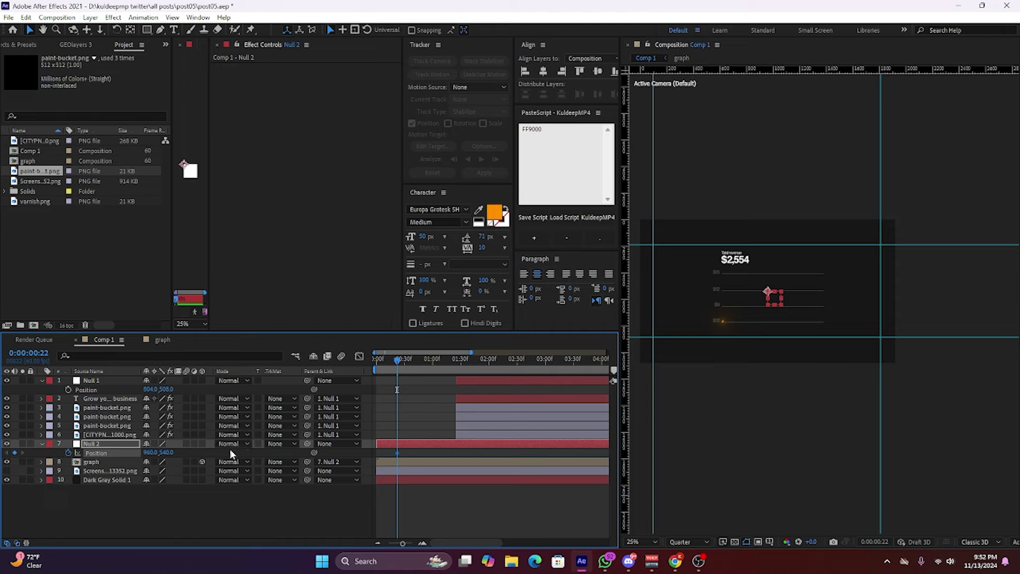
key(s)
key(alt+shift+p)
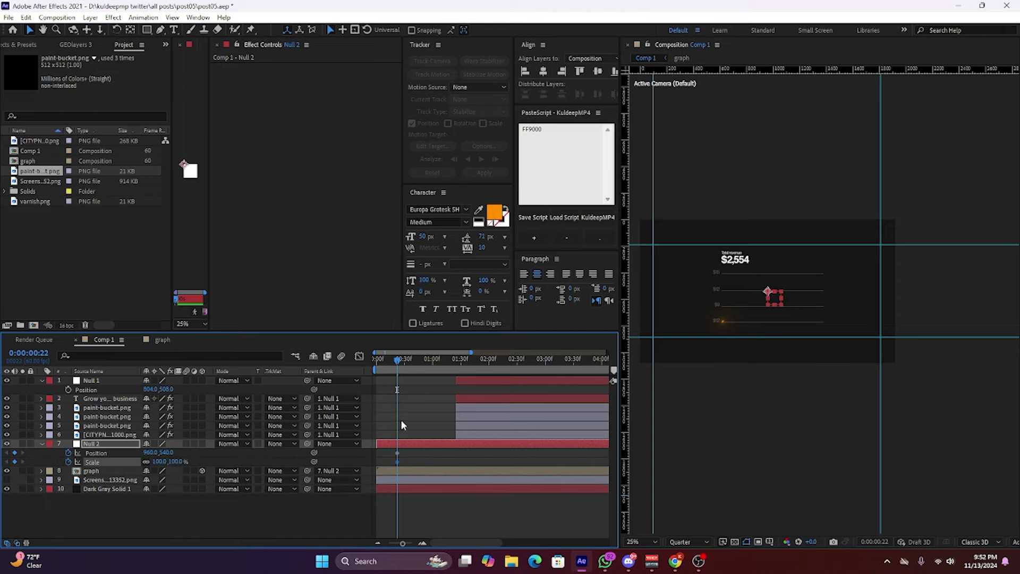
key(Home)
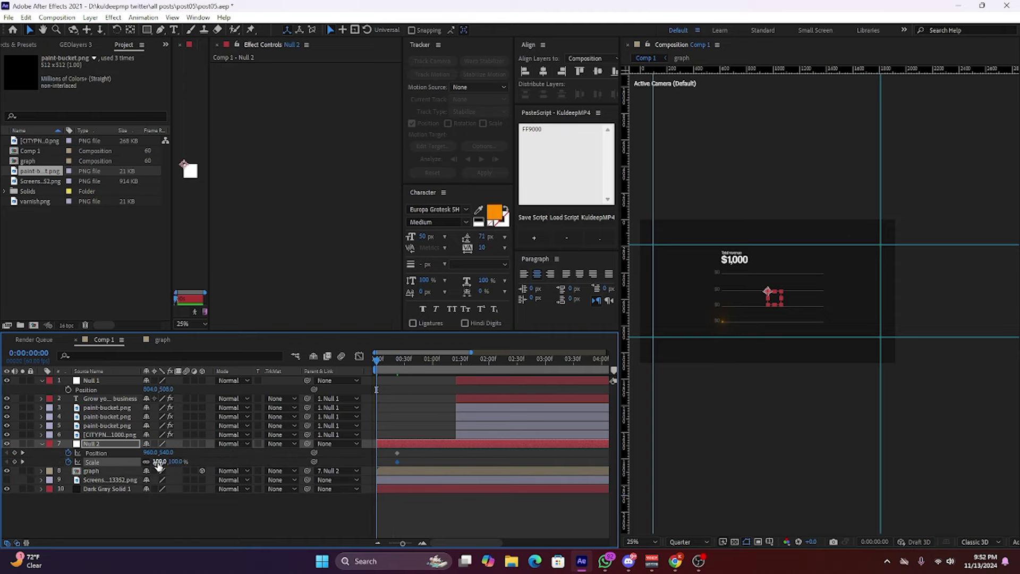
mouse_move(155, 452)
mouse_down()
mouse_move(132, 461)
mouse_move(3, 428)
mouse_up()
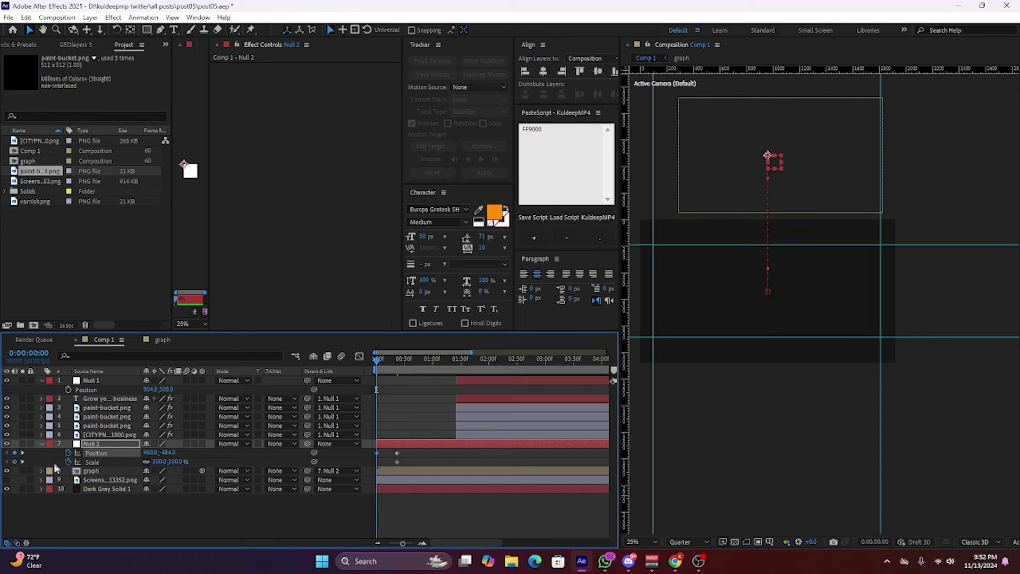
Add a Scale keyframe on Null 2 at frame 22 and test a leftward shift.
click(15, 461)
alt+scroll(393, 442, up, 3)
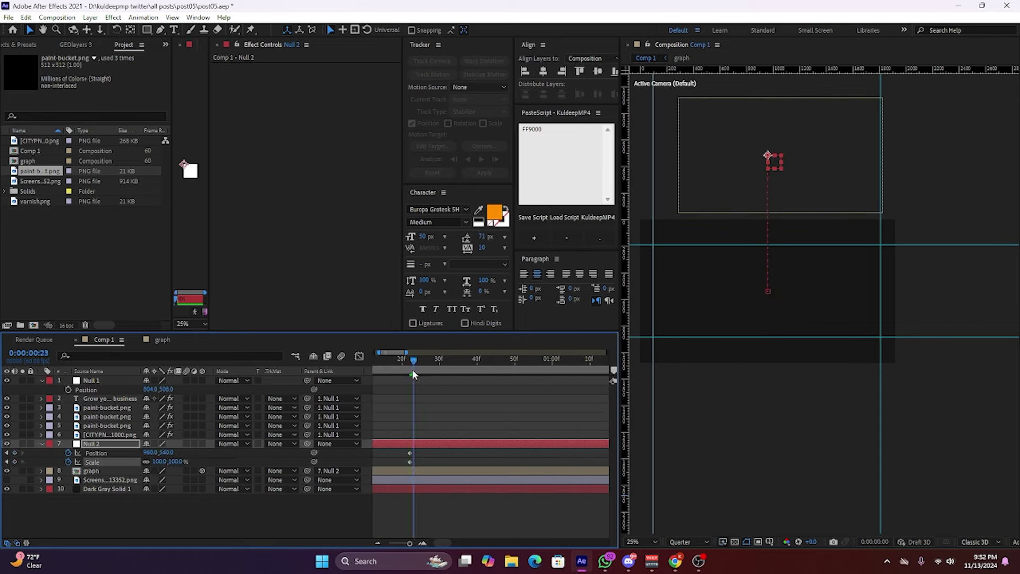
drag(414, 374, 410, 374)
key(equal)
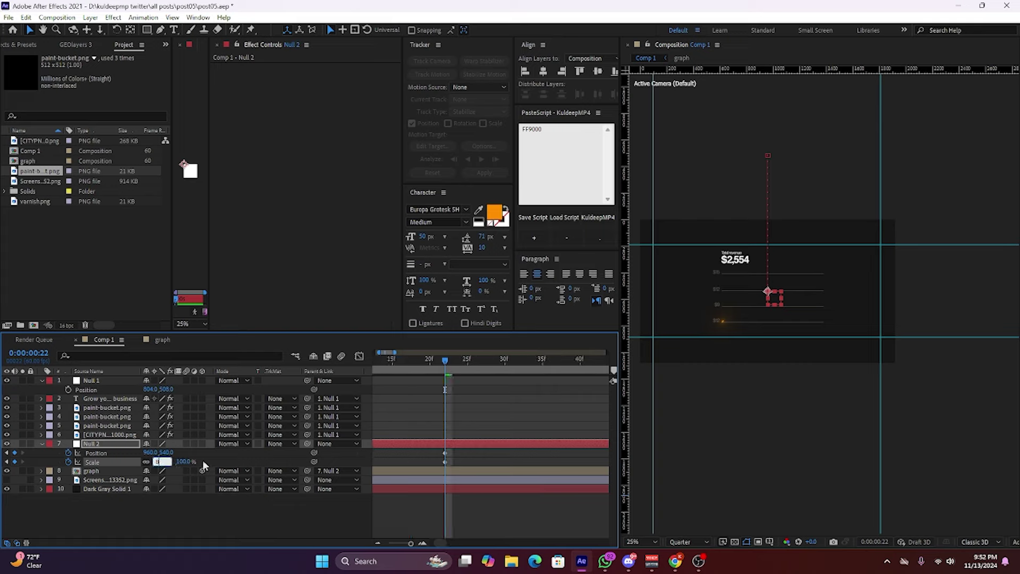
text(0.0,80.0)
key(Return)
drag(152, 452, 58, 456)
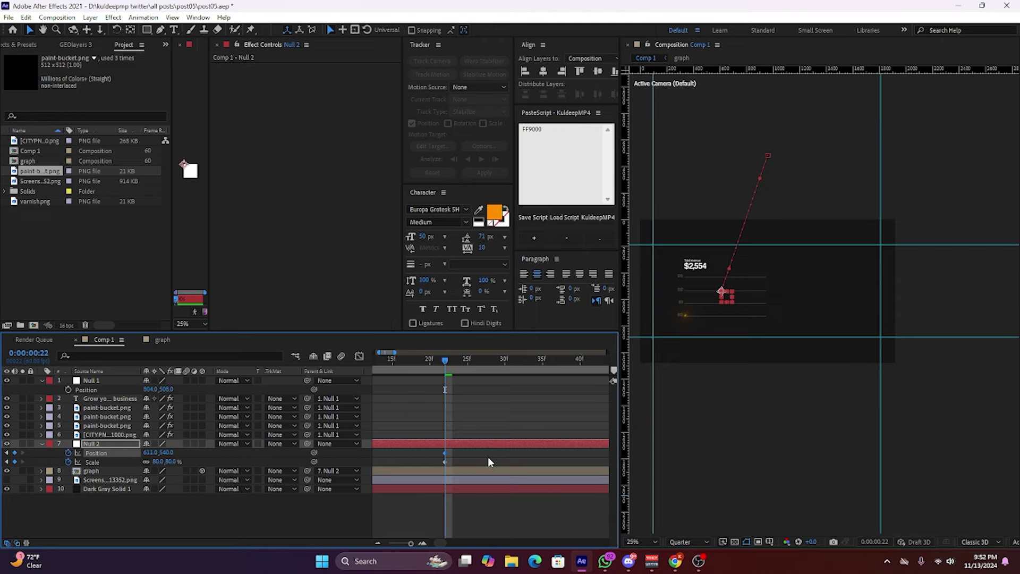
key(ctrl+z)
key(minus)
Try a further left shift at frame 40, undo it, and restore Scale to 100%.
click(453, 454)
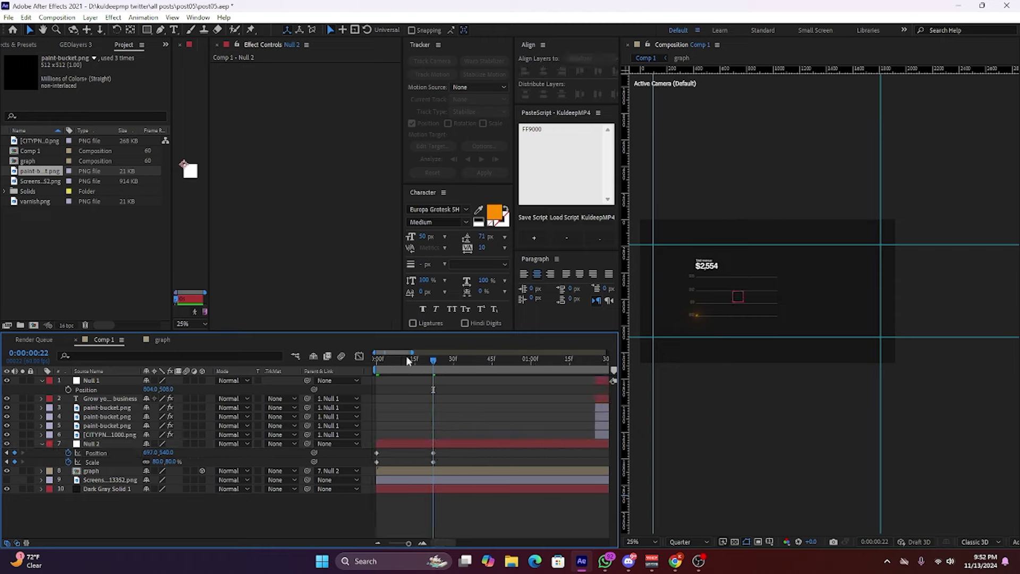
click(480, 359)
drag(151, 452, 109, 455)
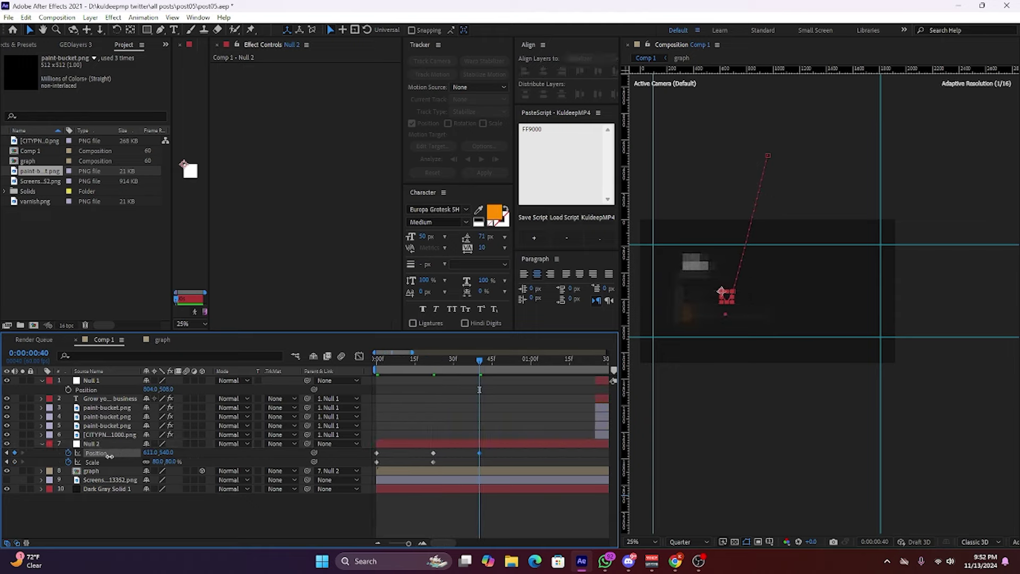
key(ctrl+z)
key(j)
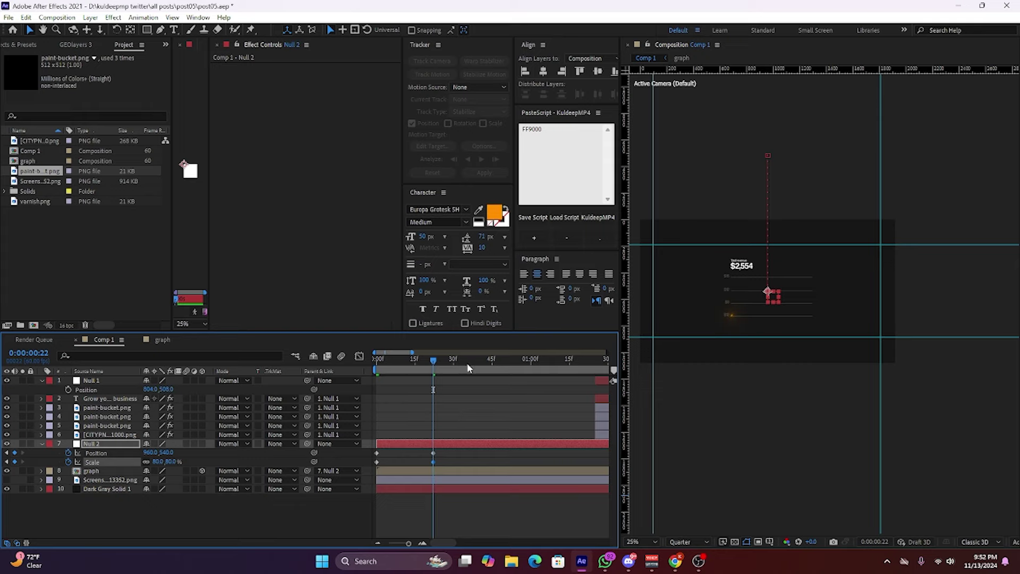
key(Return)
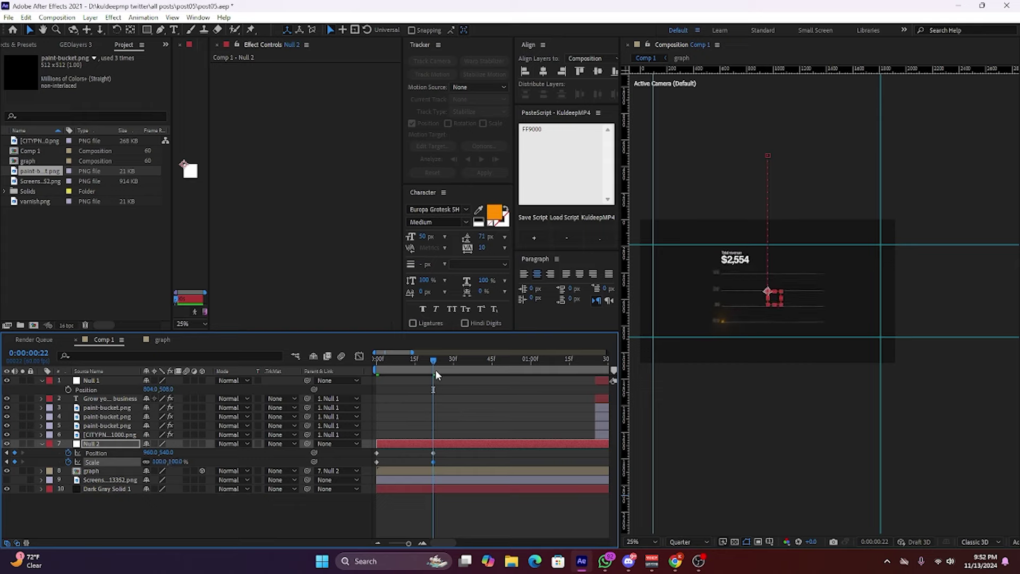
Add a Position keyframe at 0:34 and slide Null 2 to 612,540 at 0:57.
drag(435, 370, 463, 366)
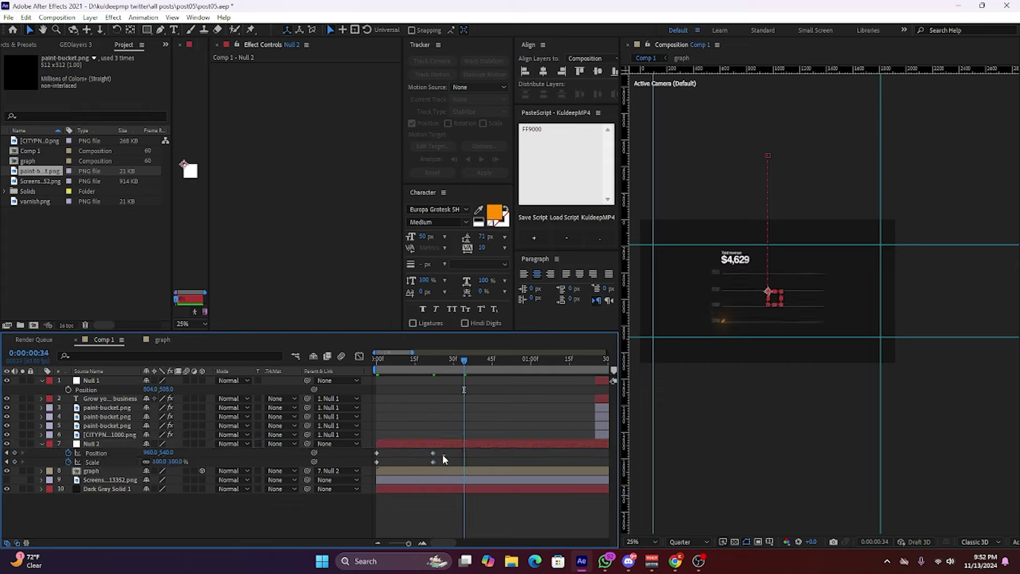
drag(430, 450, 440, 471)
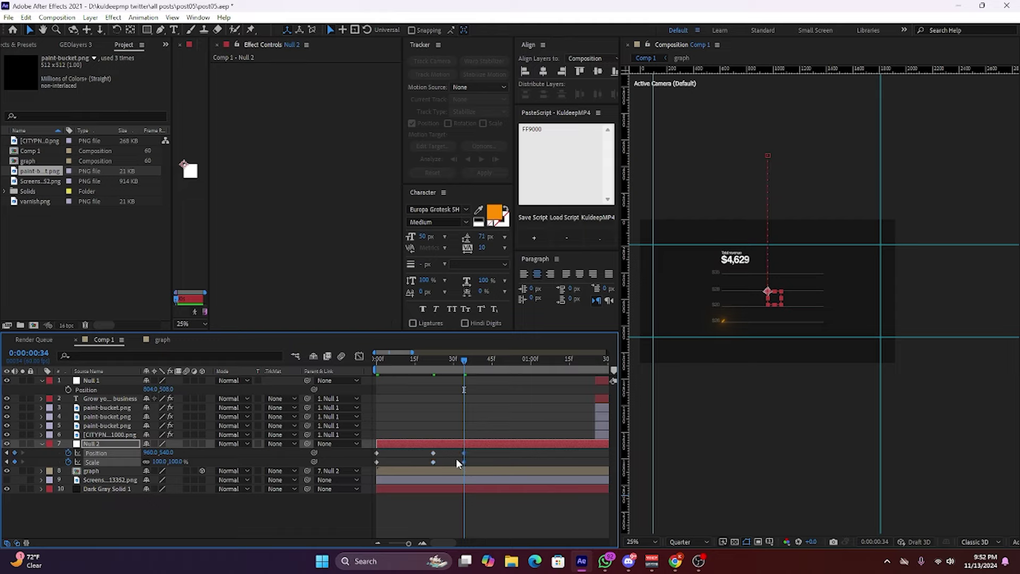
key(ctrl+v)
drag(459, 454, 457, 456)
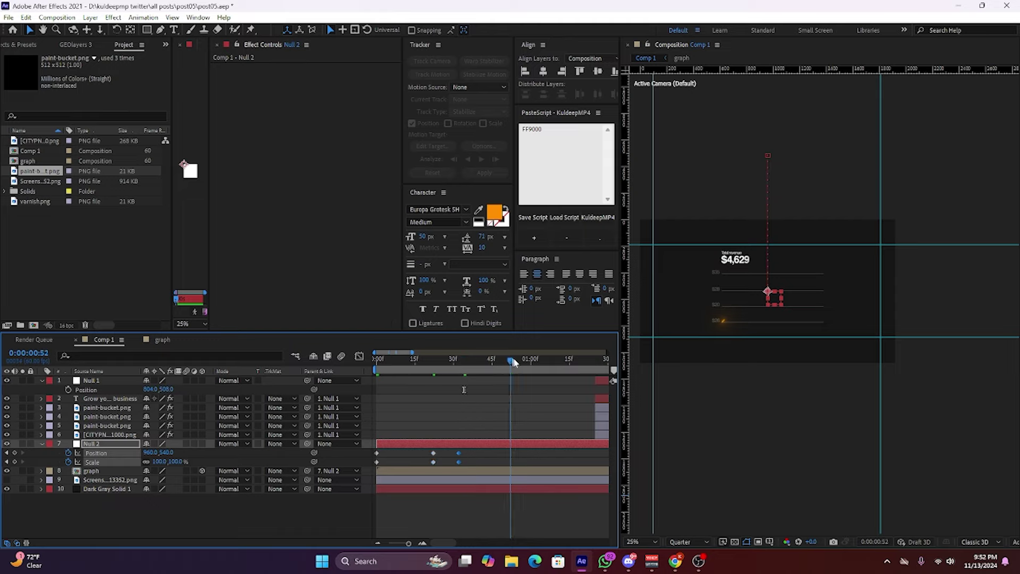
drag(463, 360, 523, 359)
mouse_move(148, 452)
mouse_down()
mouse_move(138, 472)
mouse_move(139, 454)
mouse_up()
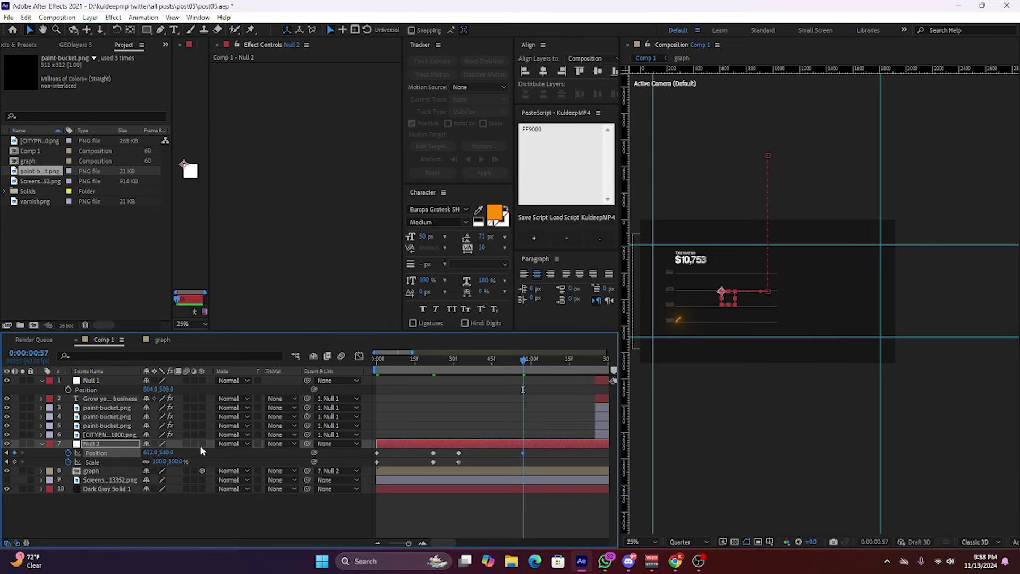
Make Null 2 a 3D layer and turn its Y Rotation to -35°.
click(202, 444)
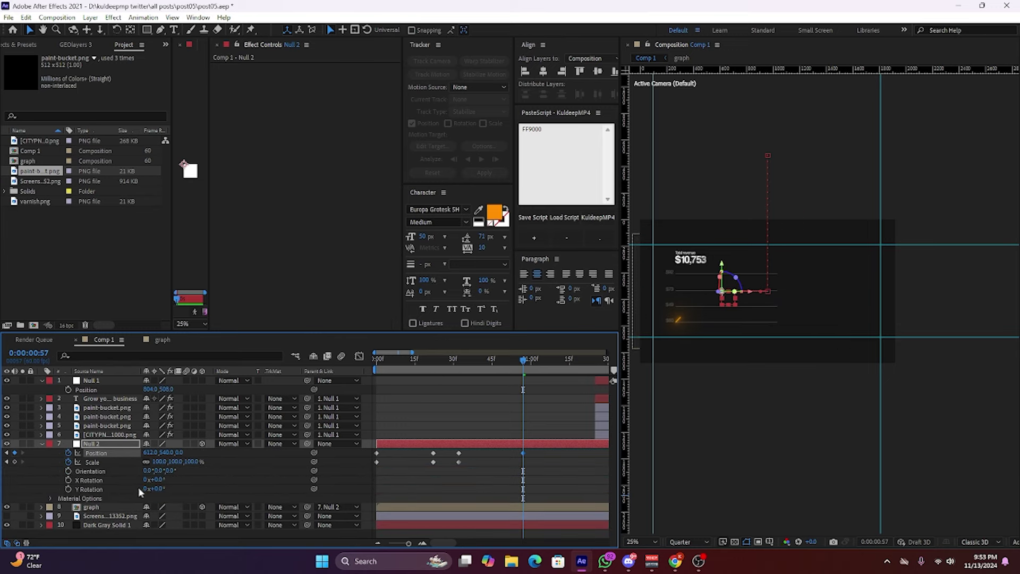
drag(154, 488, 133, 487)
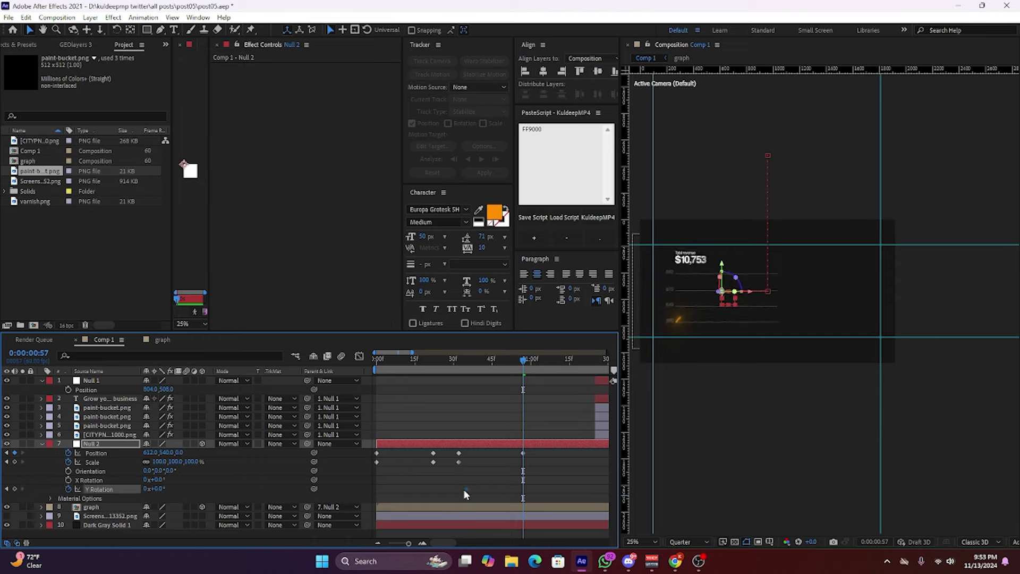
drag(157, 488, 144, 490)
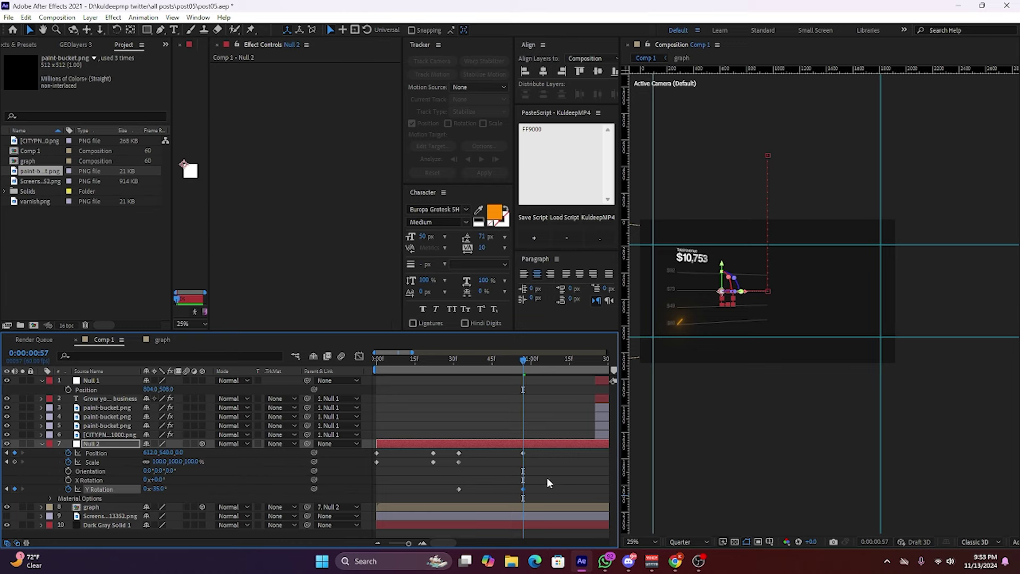
click(548, 500)
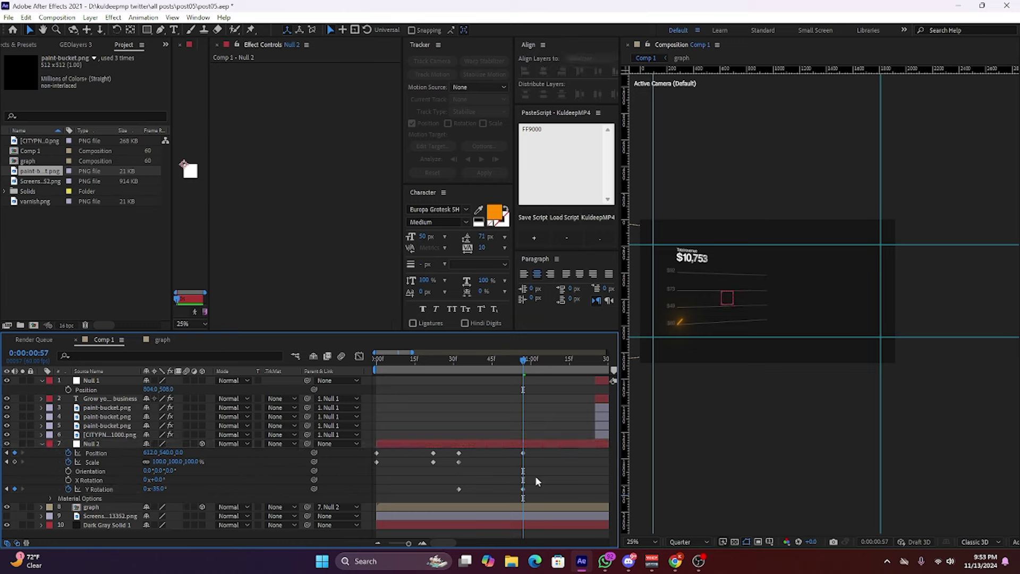
Keyframe Null 2's Scale at 80% and Position at 612,565, then show animated properties.
scroll(511, 458, up, 2)
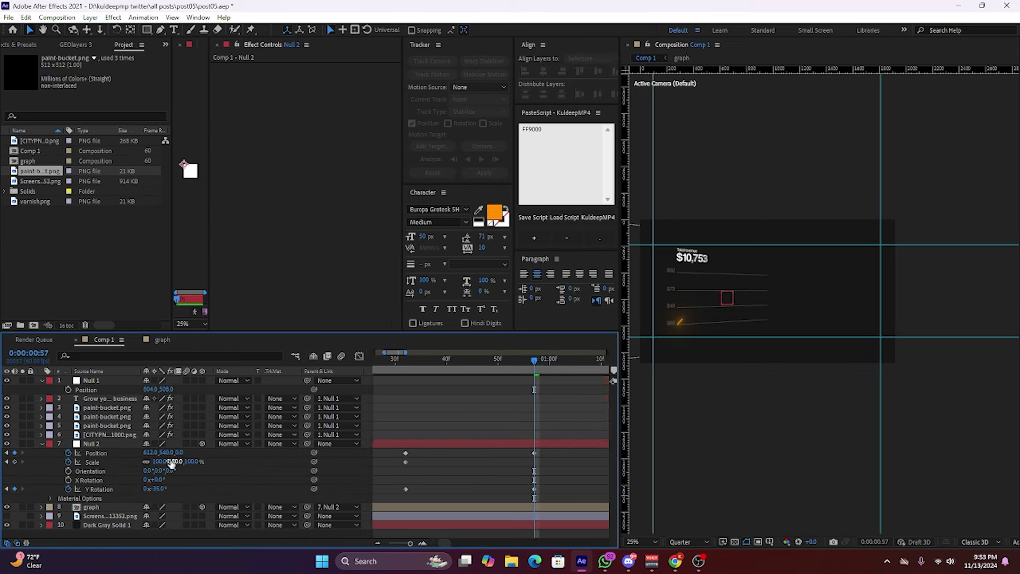
text(80)
key(Return)
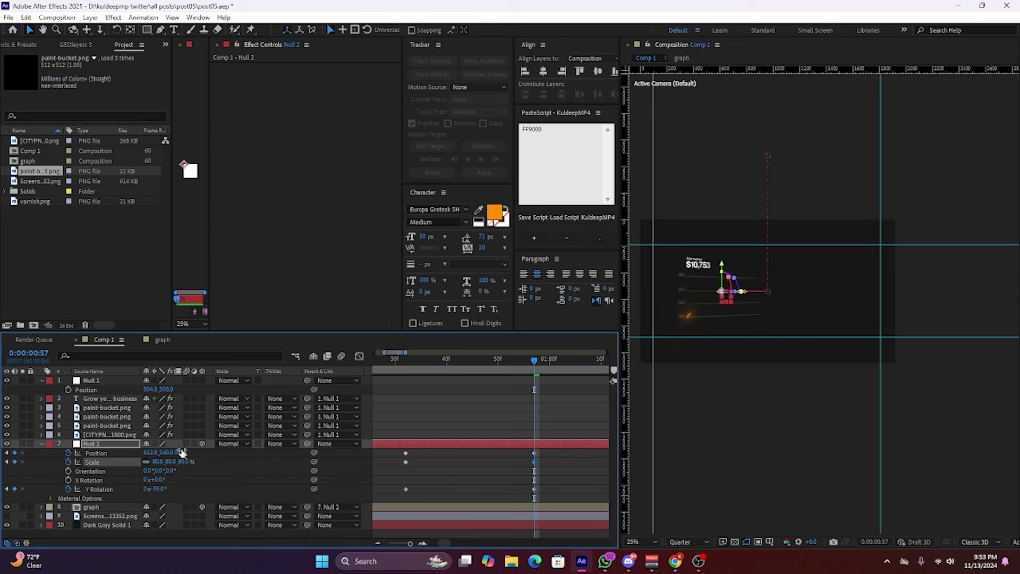
drag(172, 452, 180, 452)
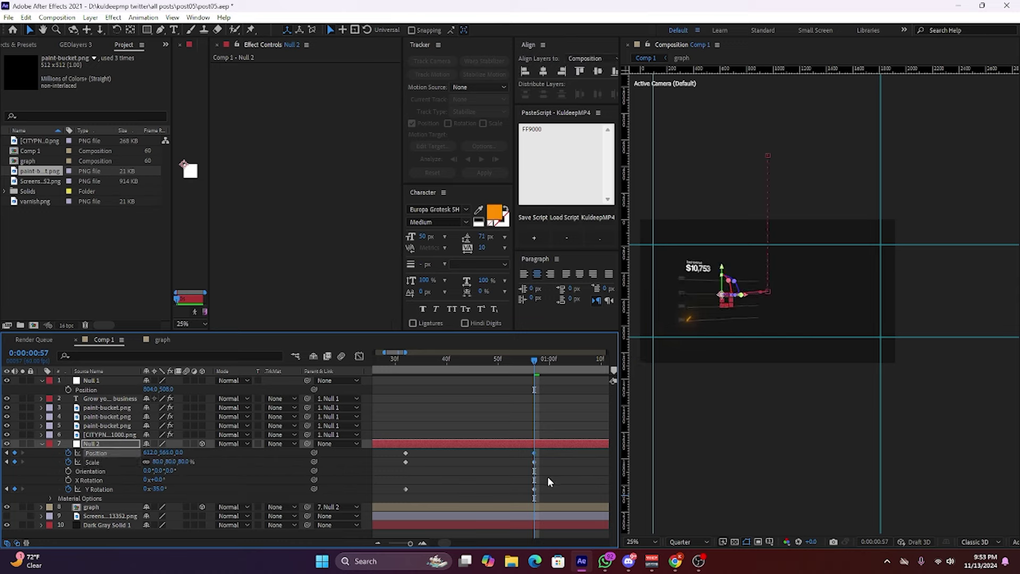
scroll(547, 476, down, 2)
key(u)
key(u)
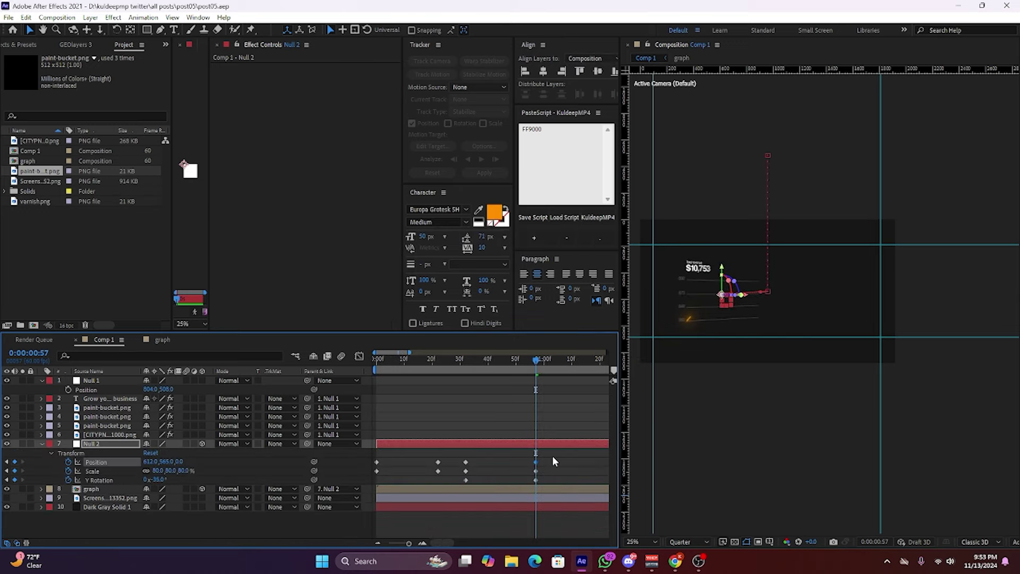
Reshape Null 2's keyframe speed curves with easing in the Graph Editor.
click(360, 355)
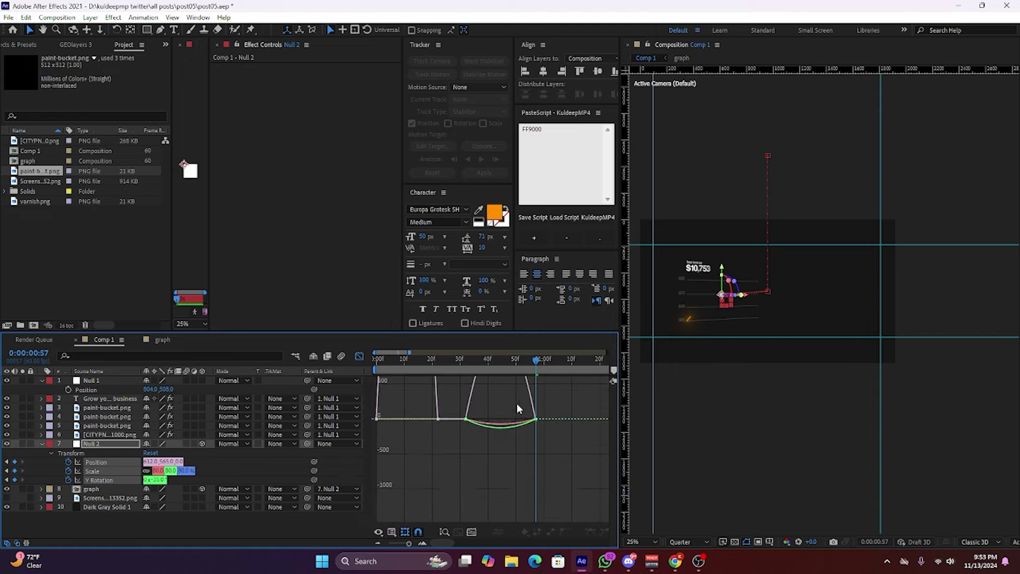
drag(390, 412, 483, 415)
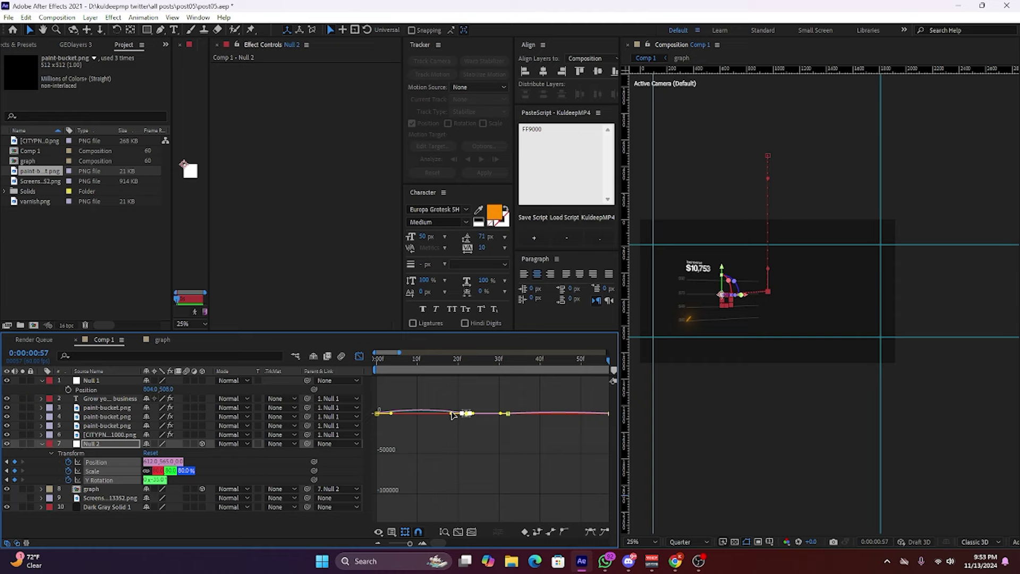
scroll(432, 419, down, 2)
scroll(487, 413, up, 3)
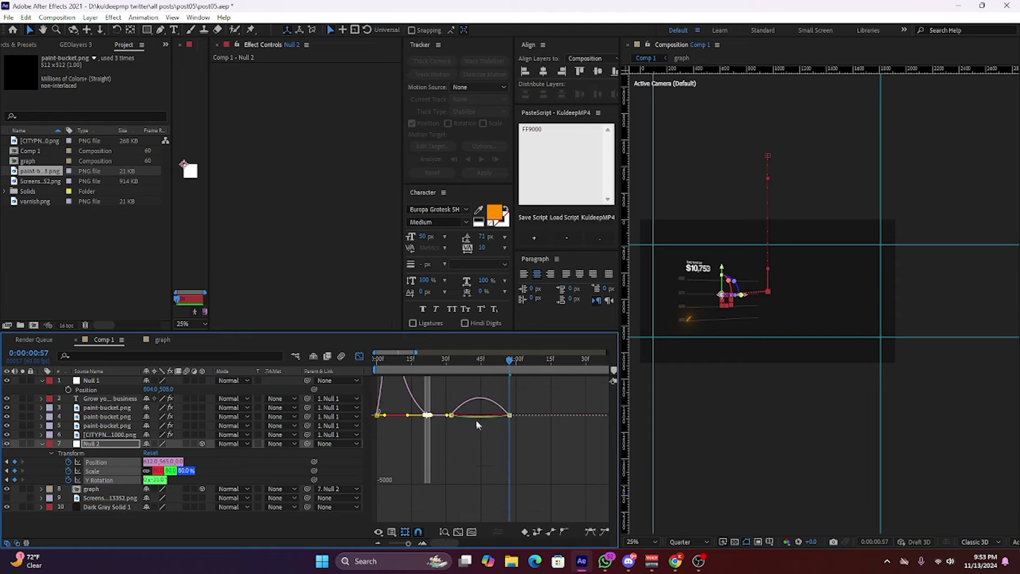
scroll(481, 416, up, 3)
scroll(482, 415, down, 2)
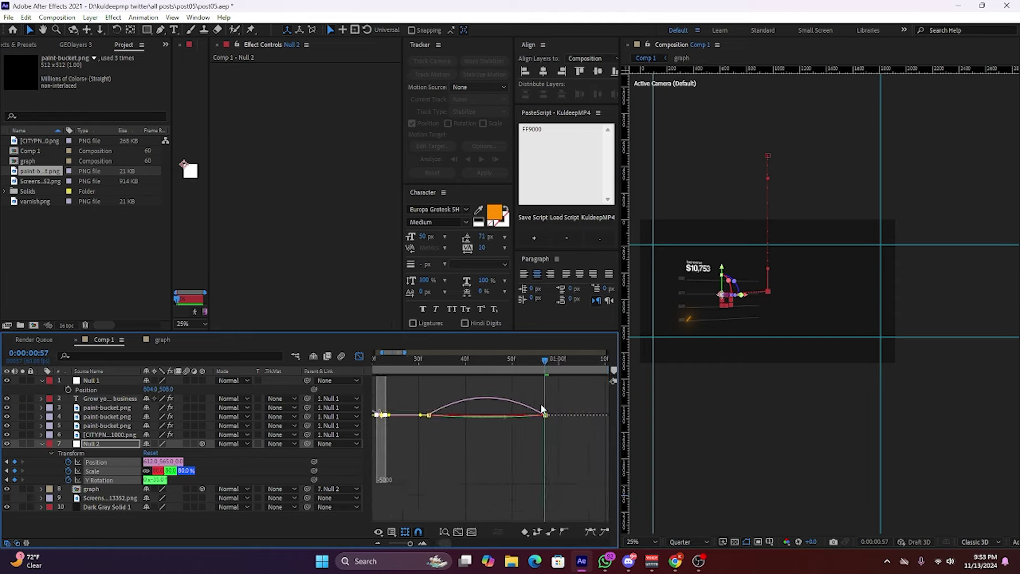
mouse_move(556, 404)
mouse_down()
mouse_move(520, 432)
mouse_move(502, 418)
mouse_up()
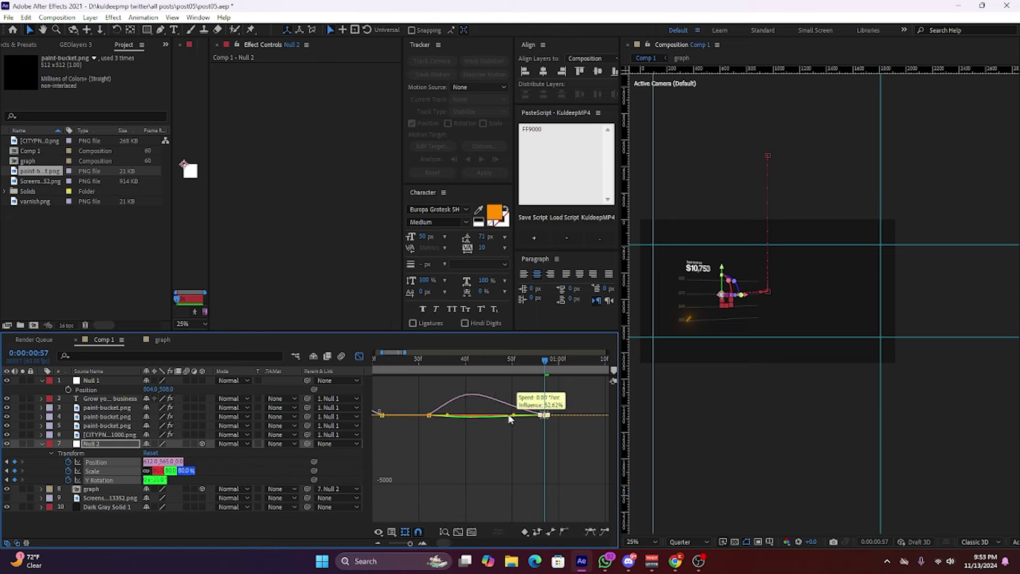
click(359, 355)
key(ctrl+a)
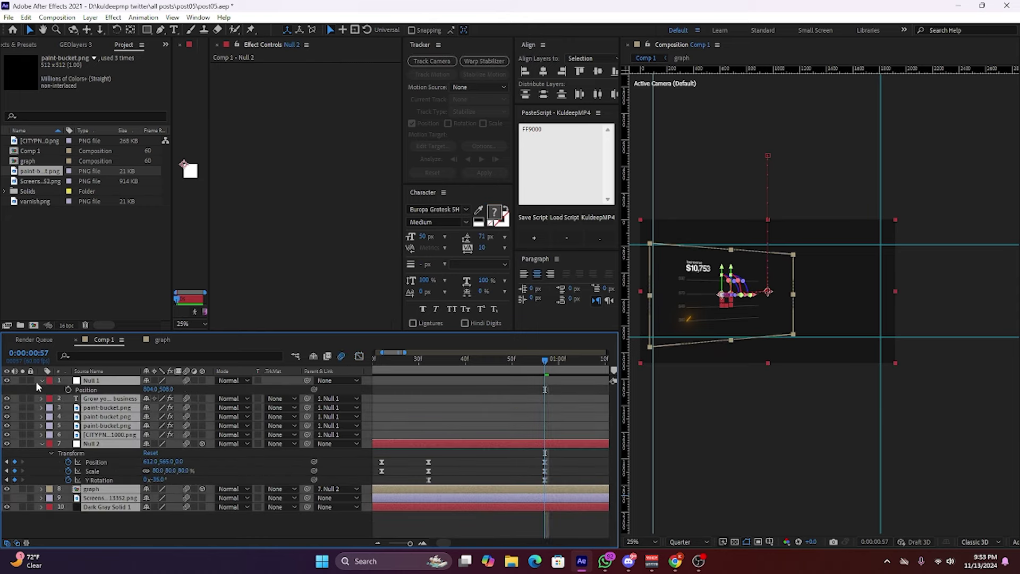
Collapse all layer properties and preview the full animation from the start.
key(u)
click(232, 505)
key(Home)
key(semicolon)
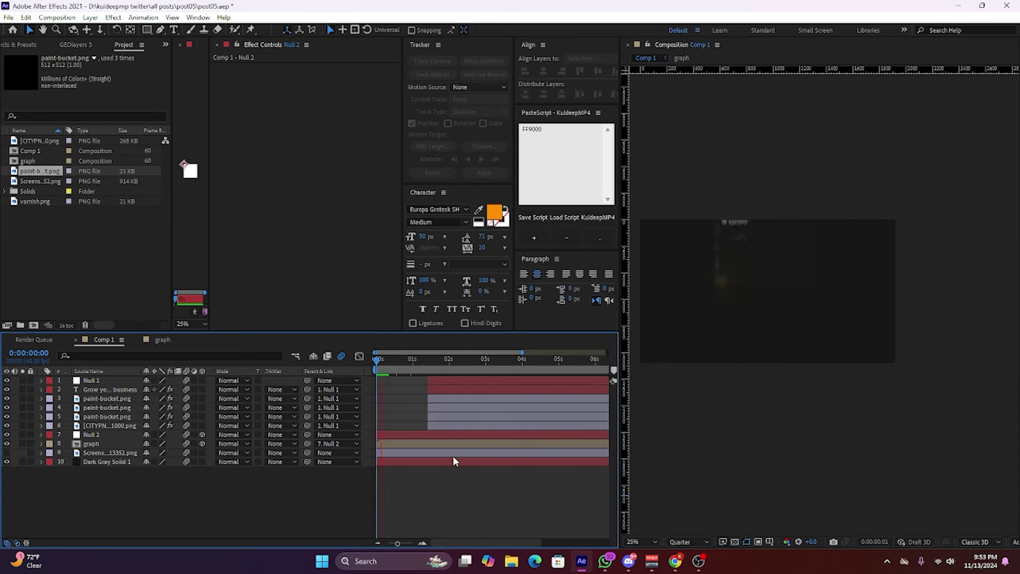
key(space)
key(space)
Retime Null 2's zoom keyframes slightly later and preview the result.
click(385, 435)
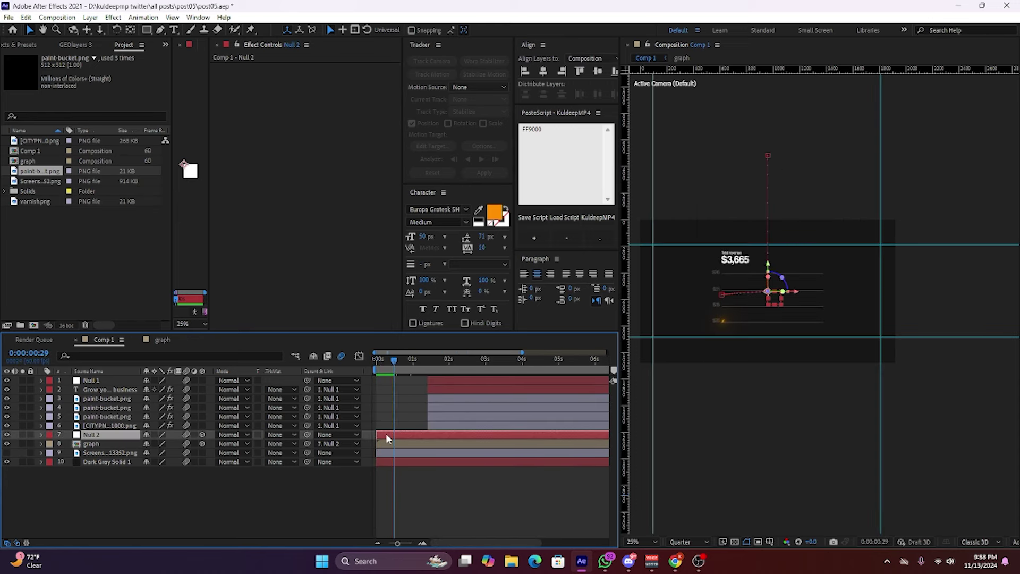
key(u)
mouse_move(422, 442)
mouse_down()
mouse_move(386, 462)
mouse_move(409, 458)
mouse_up()
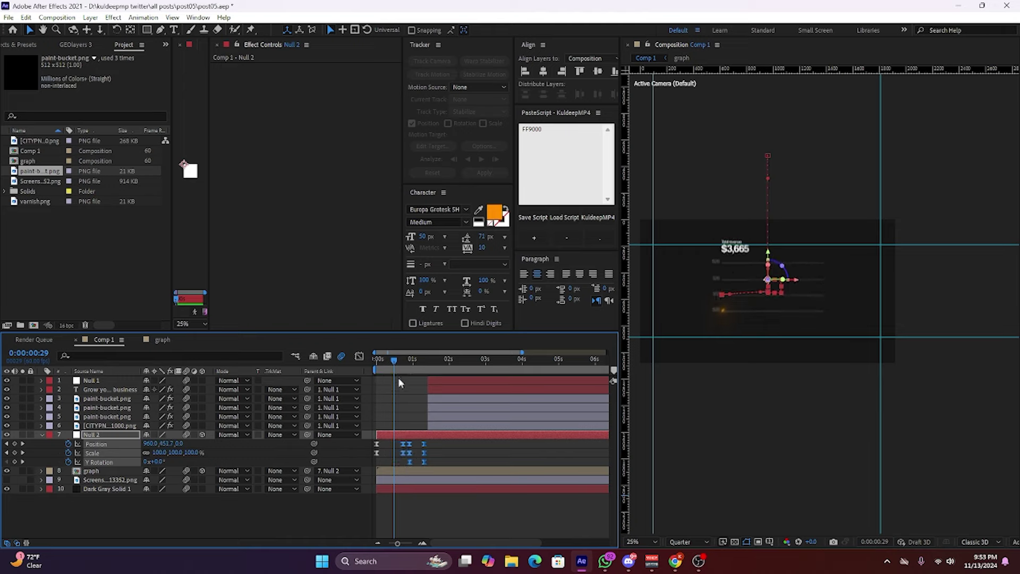
key(space)
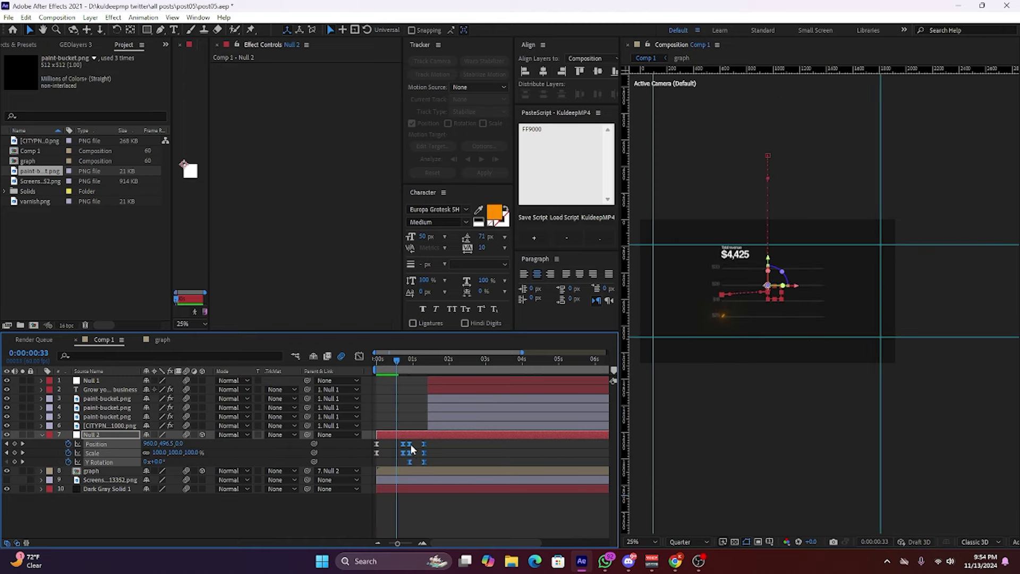
drag(401, 450, 417, 451)
key(space)
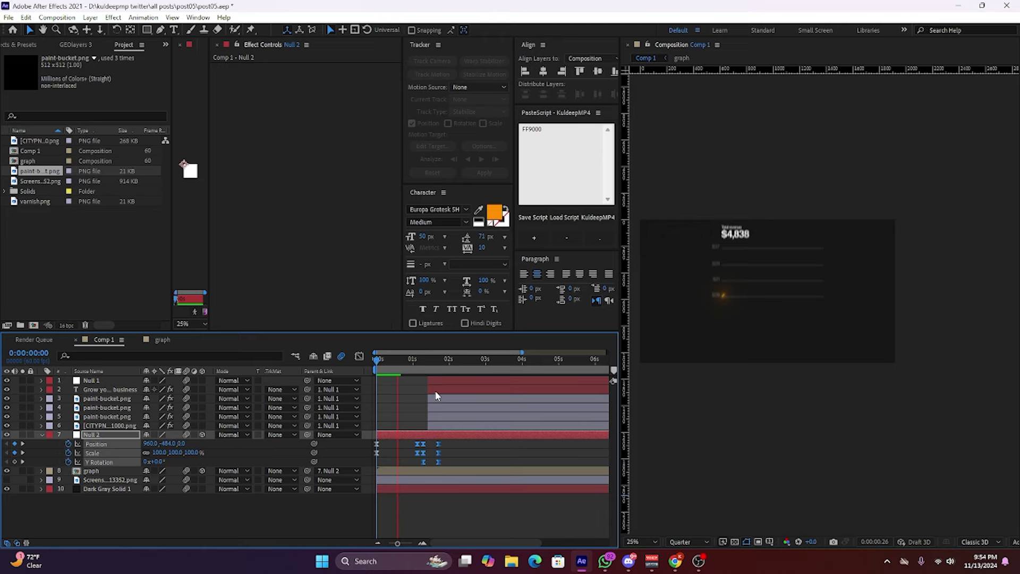
click(457, 444)
mouse_move(458, 445)
mouse_down()
mouse_move(412, 459)
mouse_move(445, 468)
mouse_up()
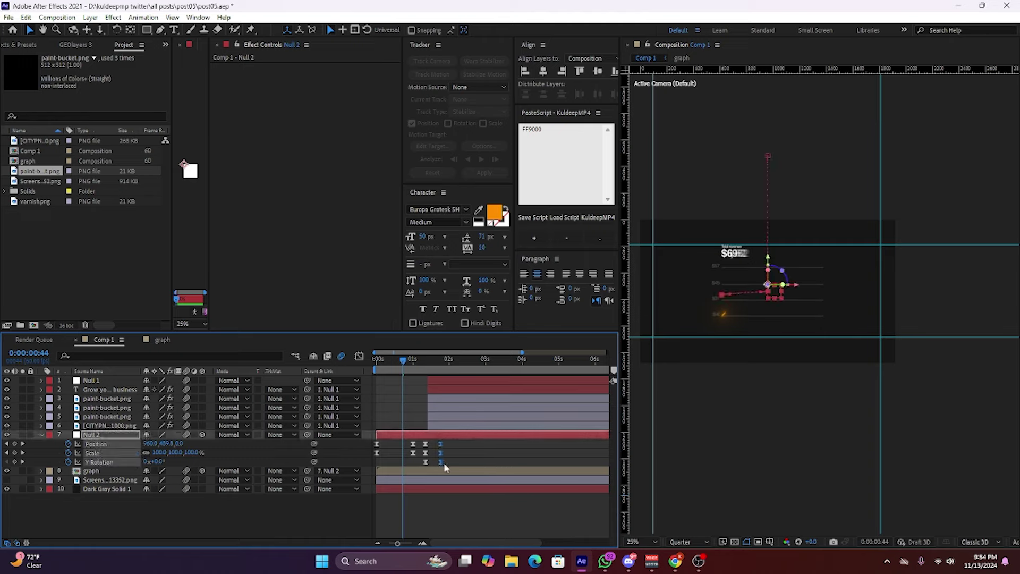
key(Home)
key(space)
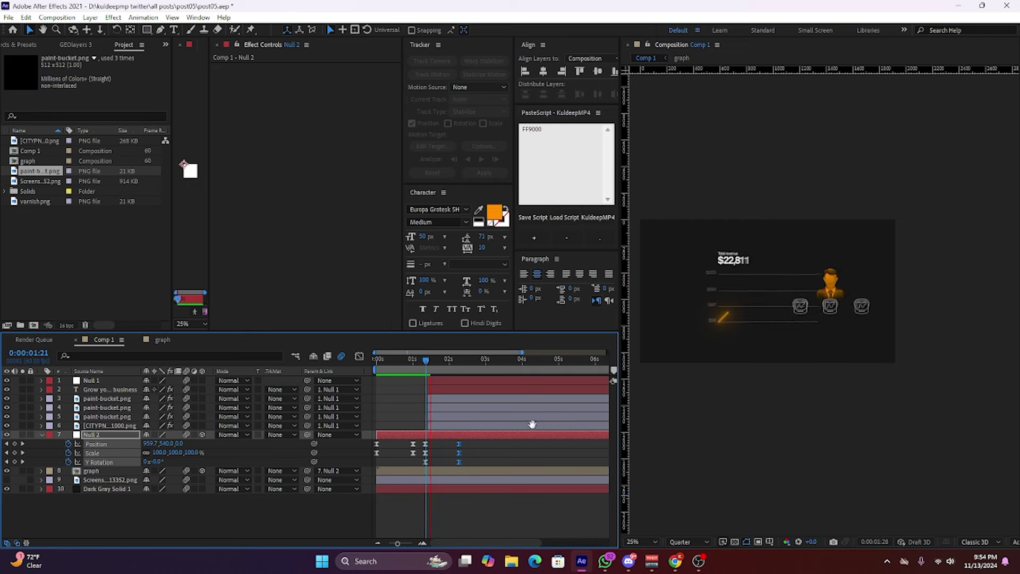
Shift Null 1 with the text and icon layers to start near 2.9 seconds.
click(456, 428)
shift+click(441, 380)
drag(441, 388, 492, 387)
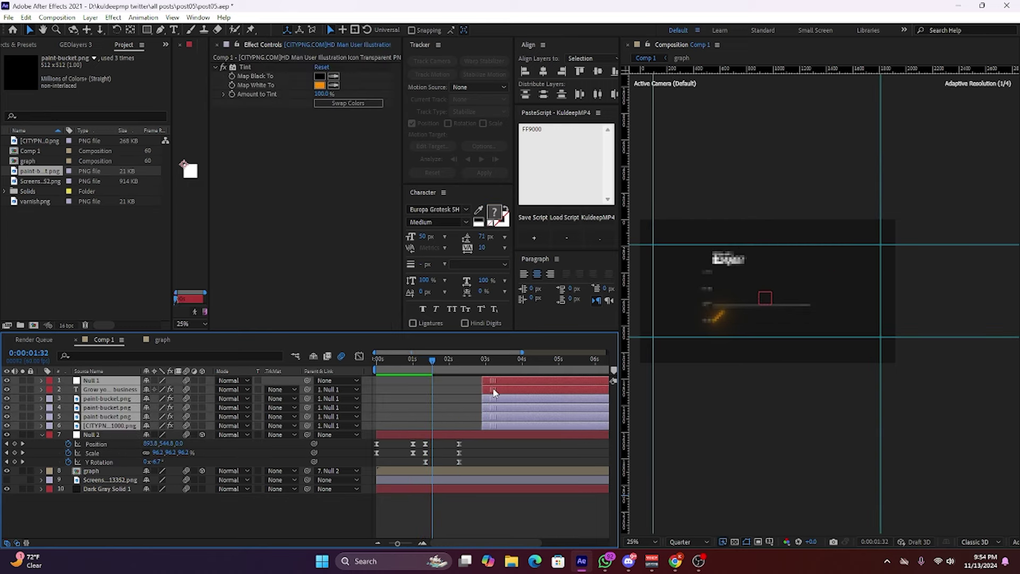
click(437, 371)
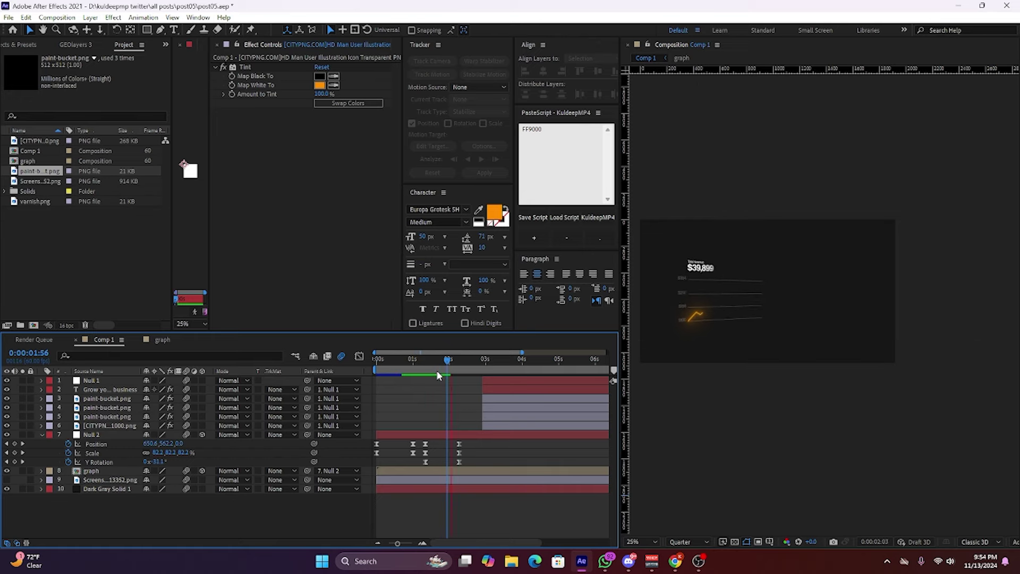
key(space)
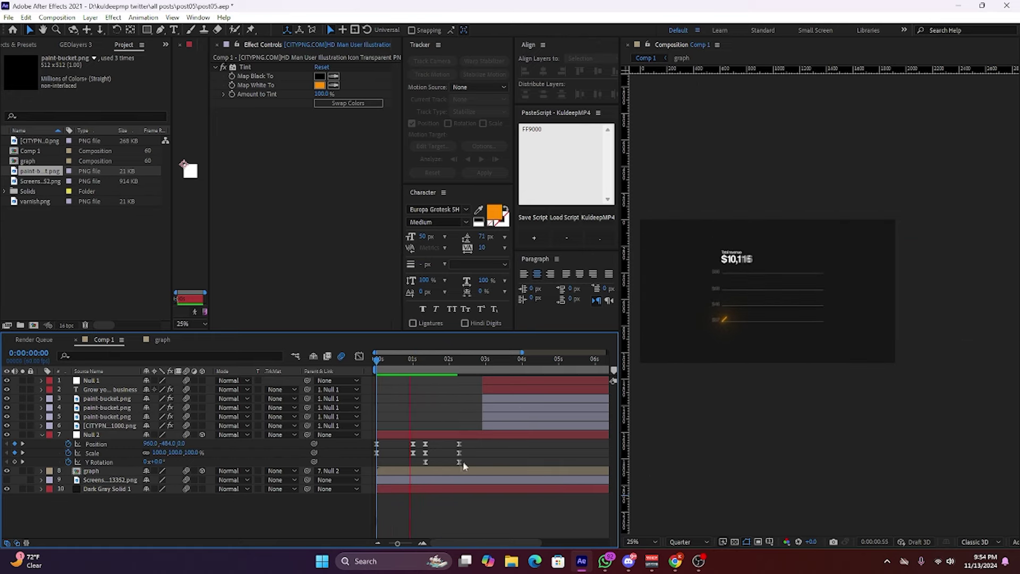
drag(417, 442, 374, 457)
Stretch a Null 2 keyframe's easing influence to about 26% and preview.
click(359, 356)
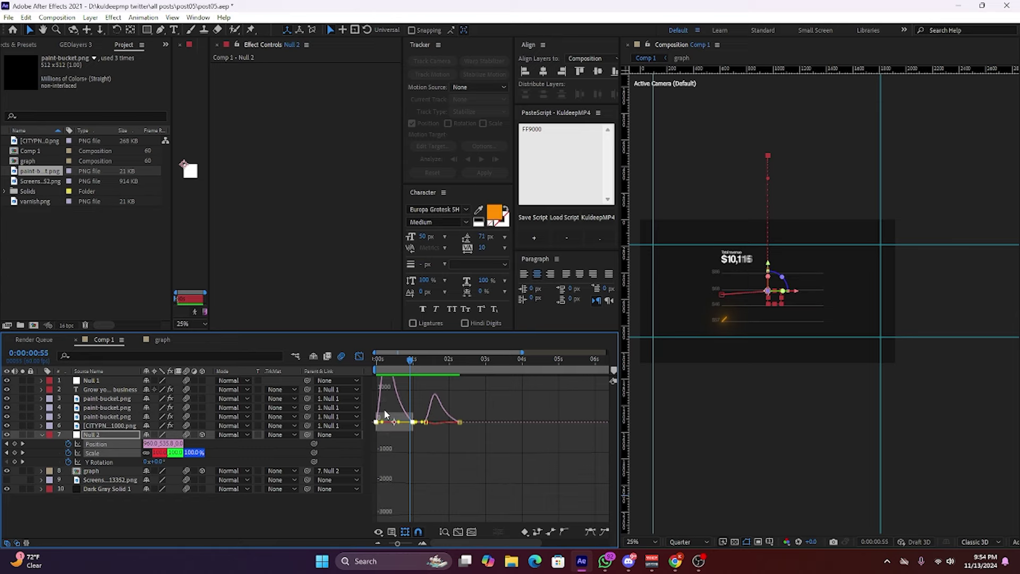
scroll(429, 382, up, 3)
key(Home)
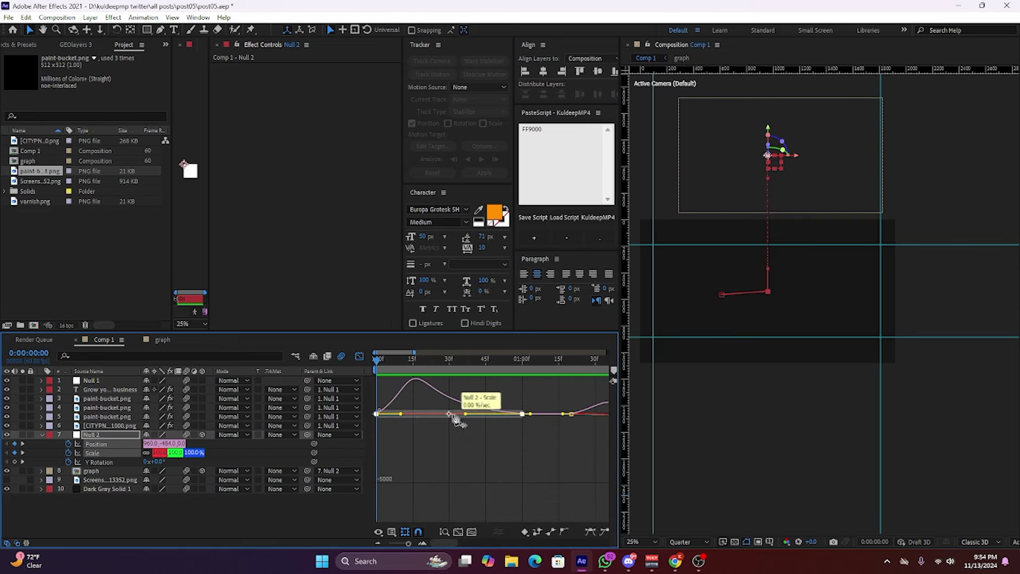
drag(503, 447, 529, 407)
drag(401, 414, 392, 419)
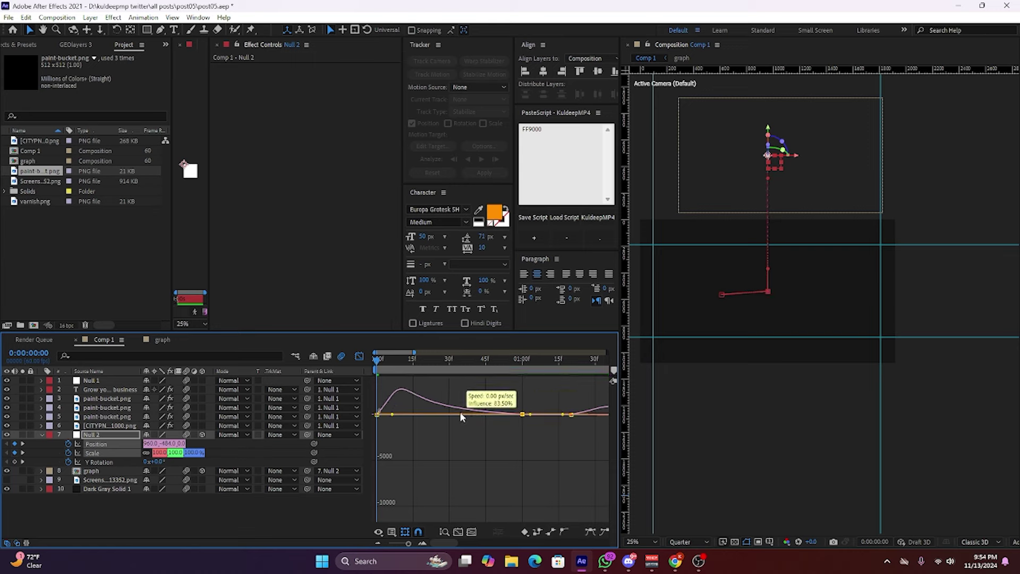
click(473, 442)
key(space)
key(space)
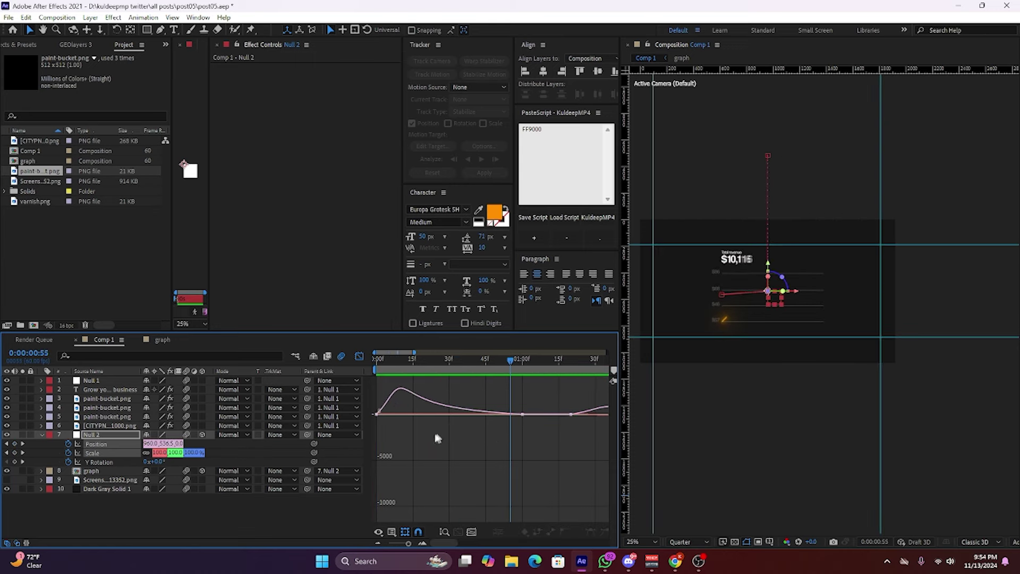
Lengthen the opening Position keyframe's ease-out to about 21% influence and preview.
drag(400, 446, 370, 409)
click(434, 440)
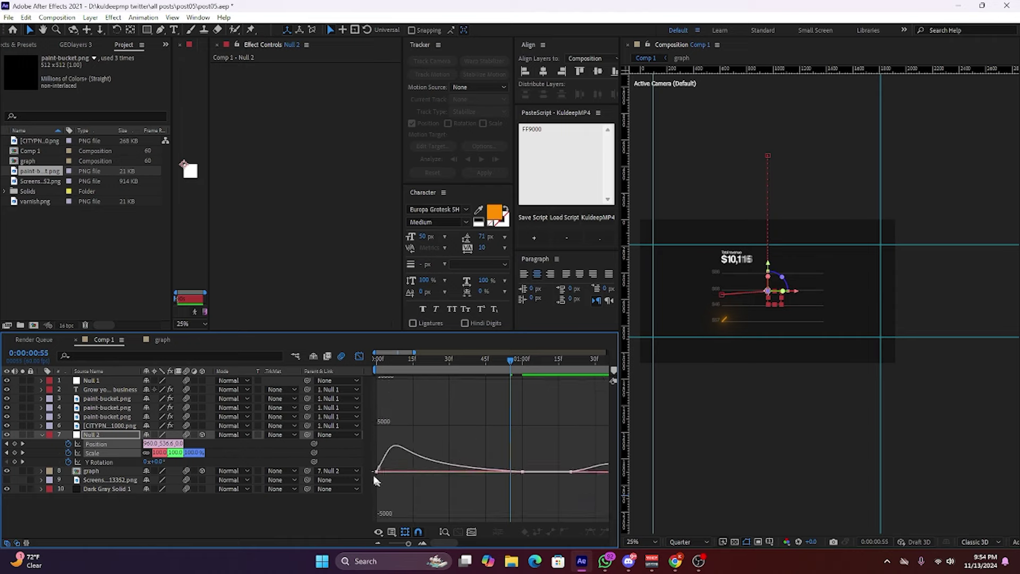
click(377, 472)
drag(391, 472, 461, 475)
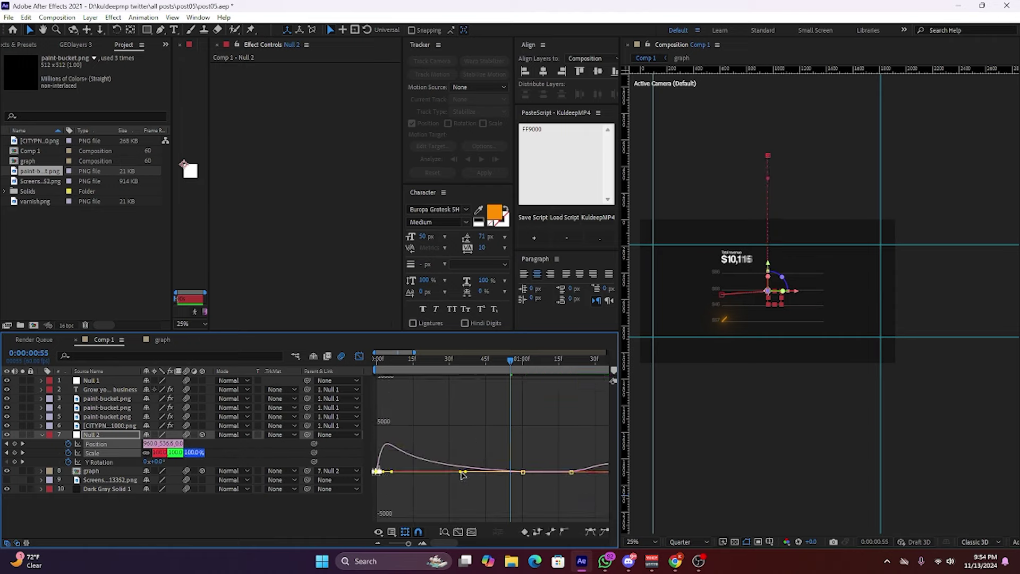
key(space)
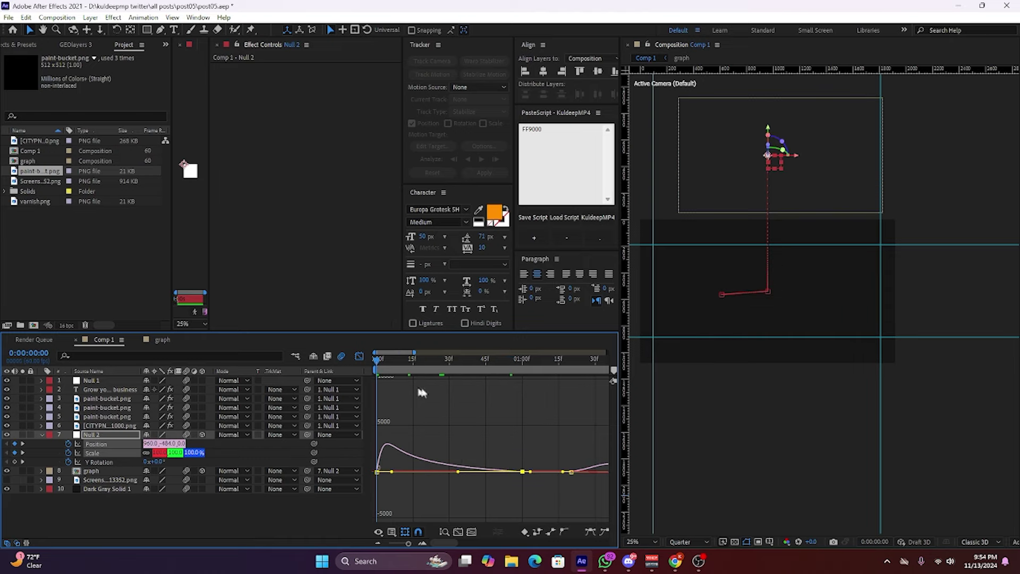
click(359, 356)
key(minus)
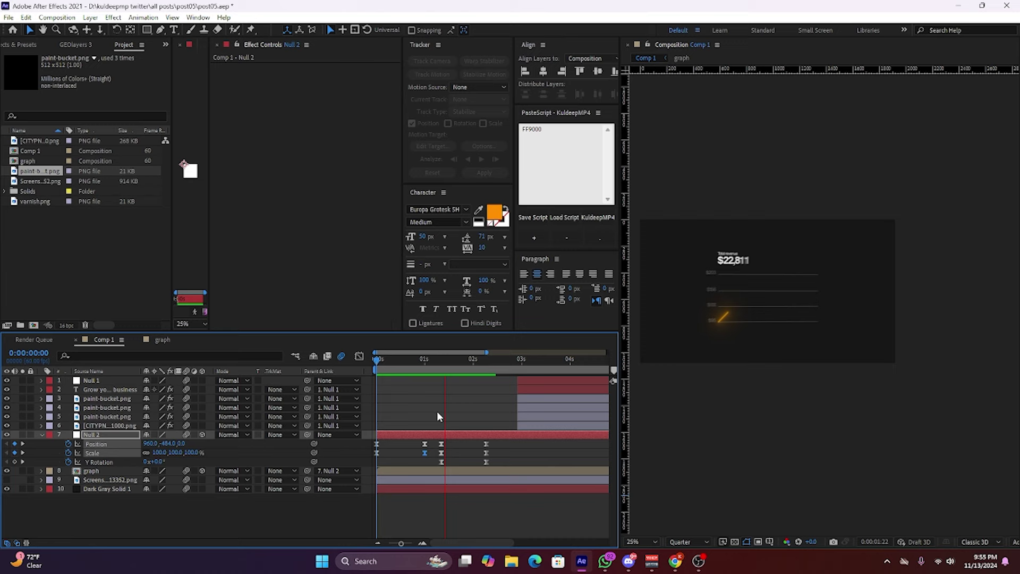
Slide Null 2's middle keyframes earlier to about 0.9s and preview the zoom.
drag(447, 440, 429, 463)
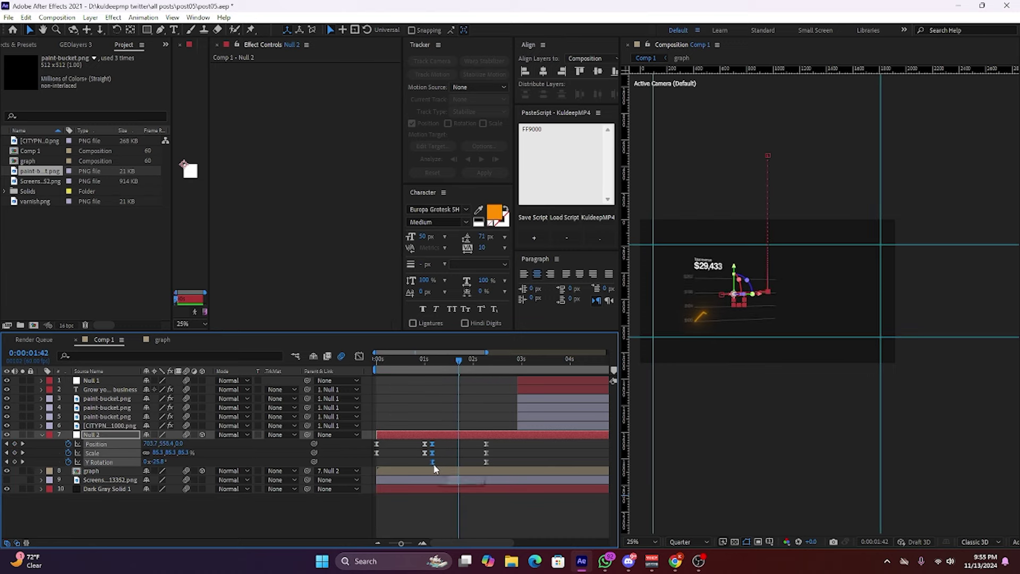
click(420, 360)
key(space)
key(space)
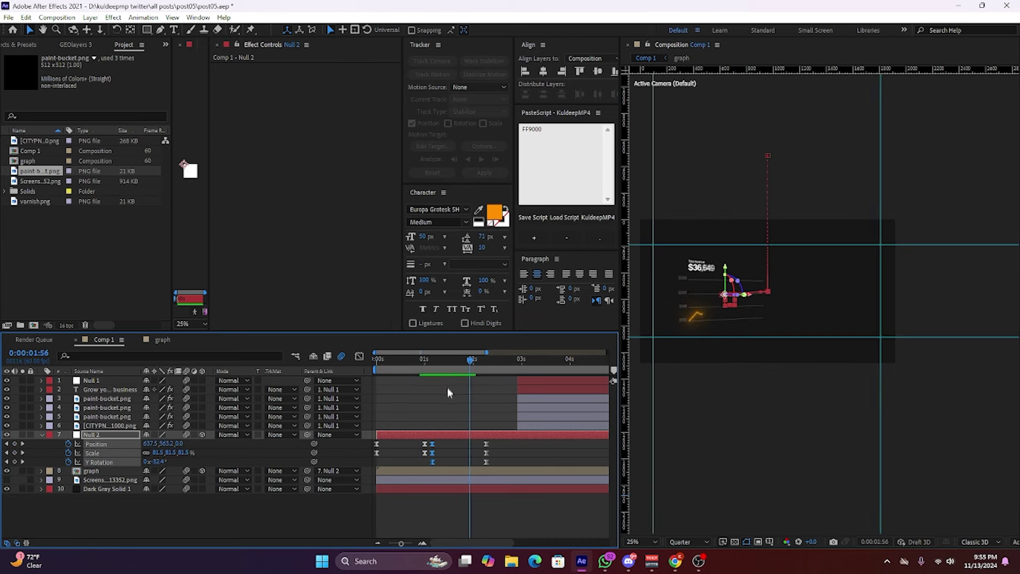
Ease Null 2's closing keyframes by reshaping their bezier handles in the Graph Editor.
drag(502, 445, 430, 464)
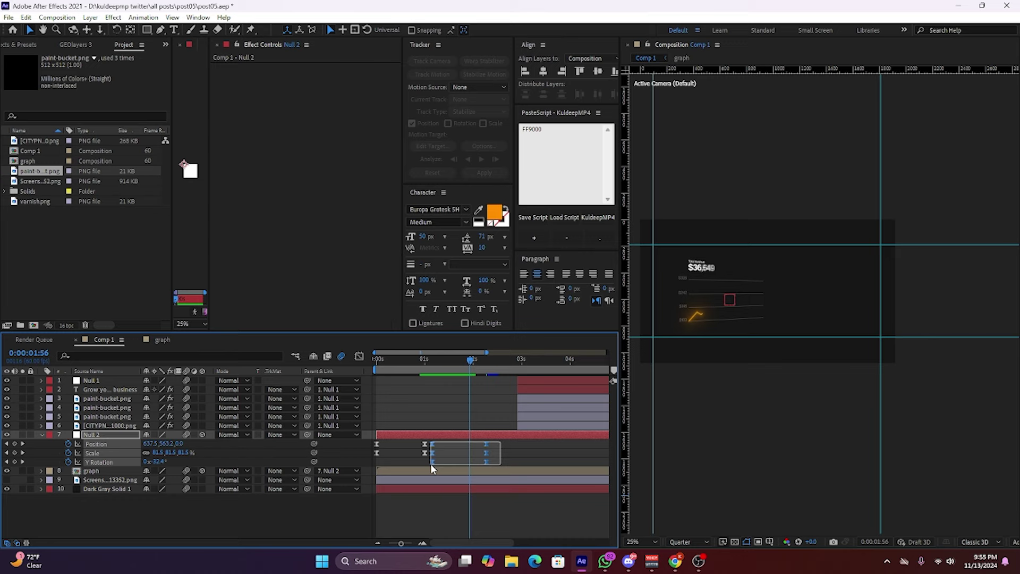
click(359, 356)
click(444, 531)
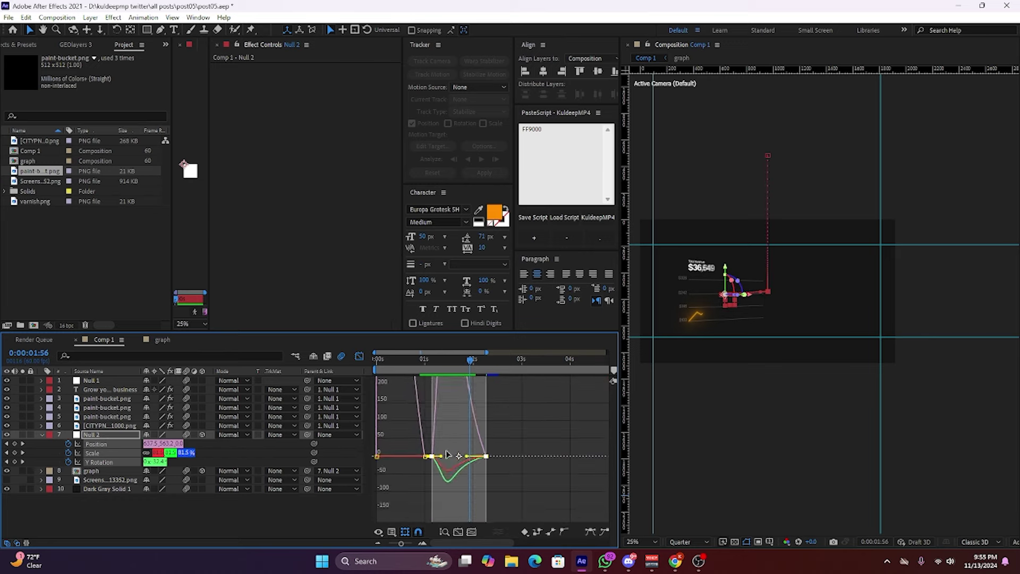
mouse_move(425, 458)
mouse_down()
mouse_move(372, 463)
mouse_move(413, 456)
mouse_up()
key(minus)
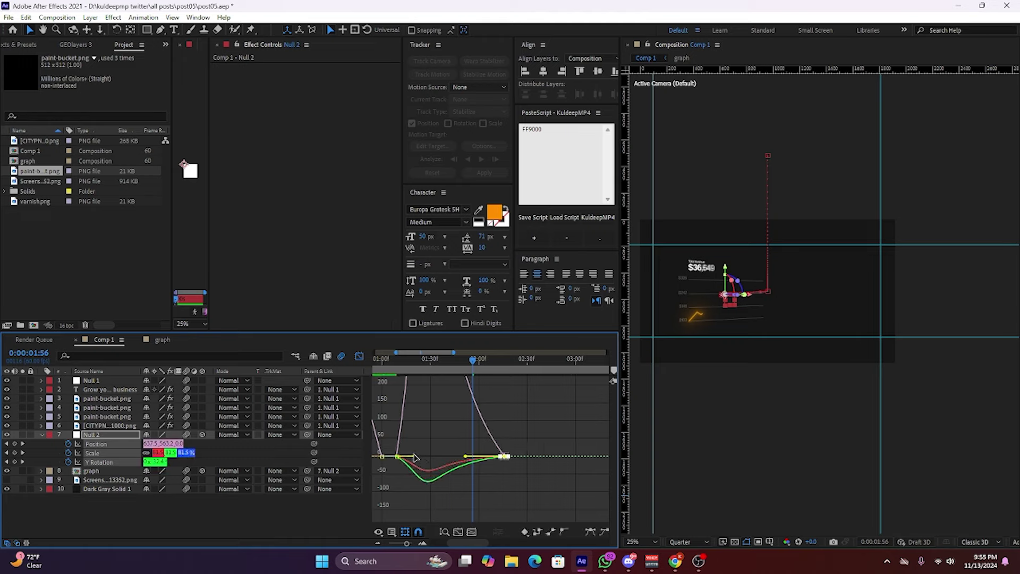
scroll(397, 458, up, 3)
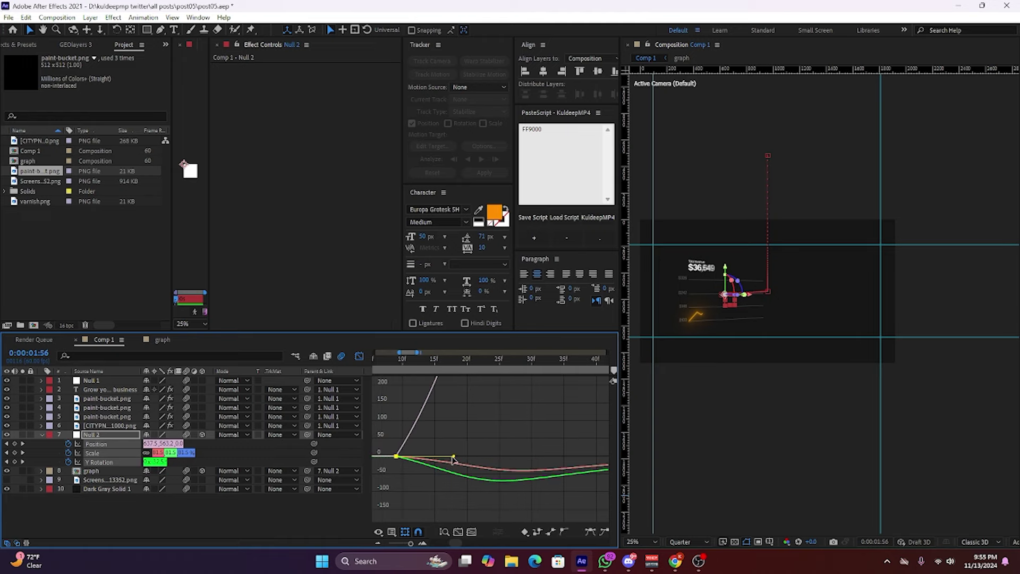
mouse_move(453, 457)
mouse_down()
mouse_move(468, 459)
mouse_move(445, 457)
mouse_move(461, 490)
mouse_move(443, 451)
mouse_up()
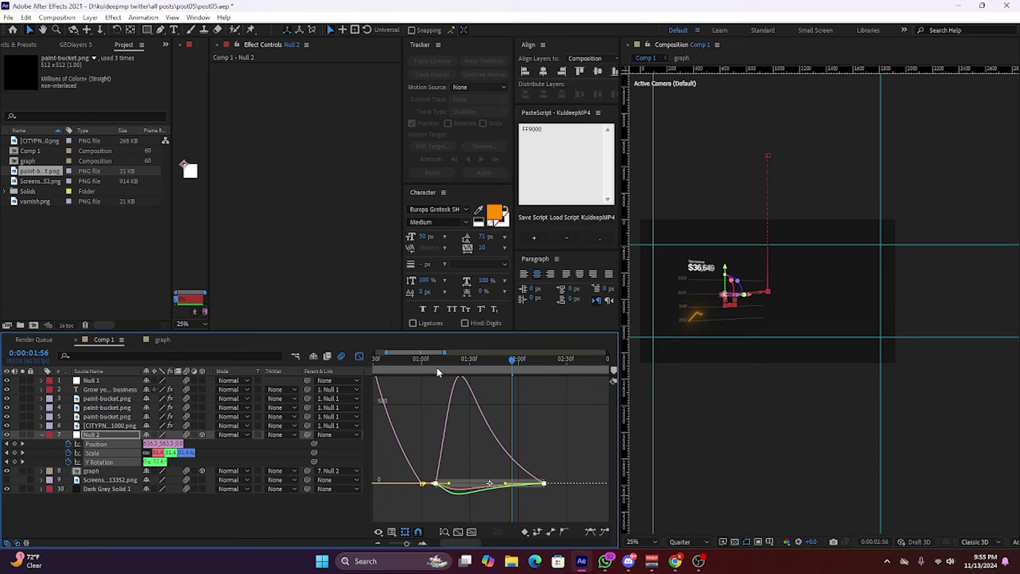
key(shift+F3)
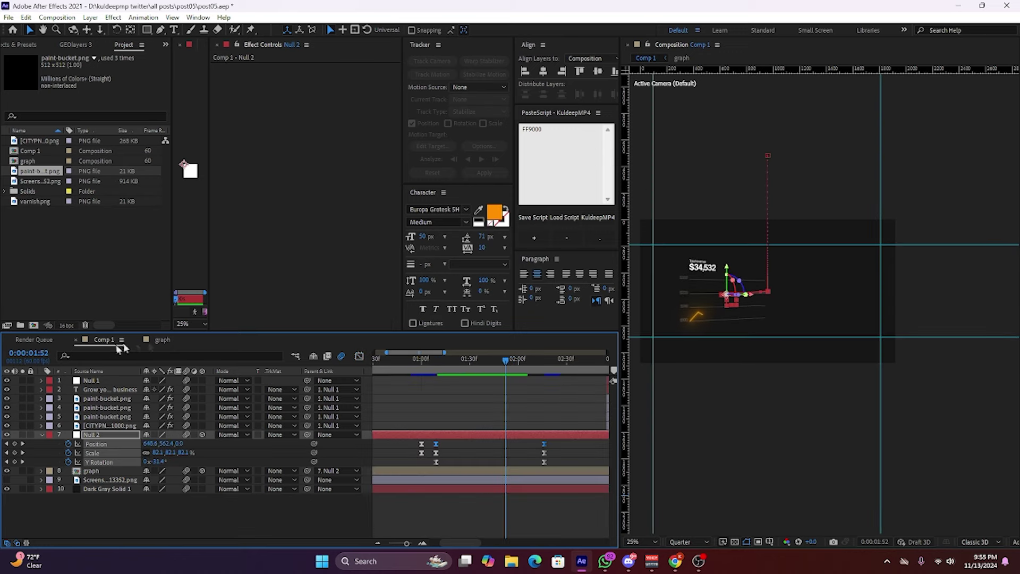
Collapse Null 2's animated properties and save the project.
click(41, 435)
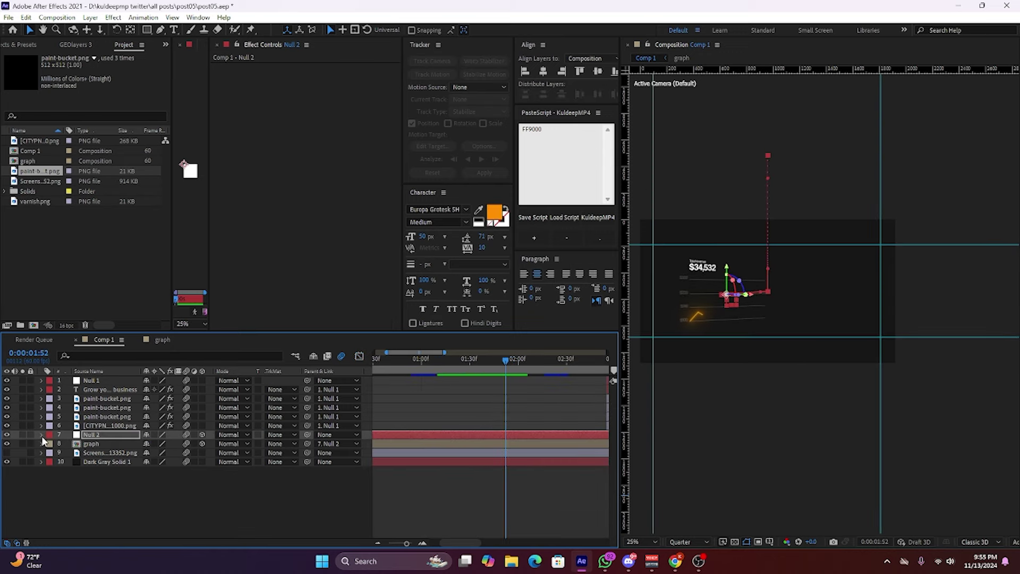
key(ctrl+s)
key(minus)
key(minus)
key(minus)
Start the person icon layer near 1.5s and set the current time to 0:58.
click(445, 427)
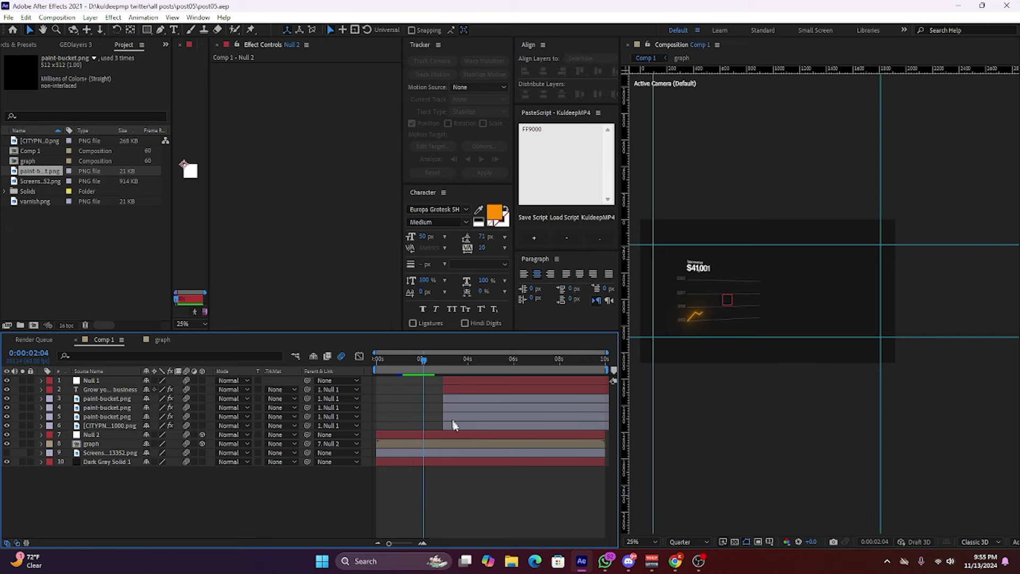
drag(456, 429, 432, 428)
key(equal)
click(402, 361)
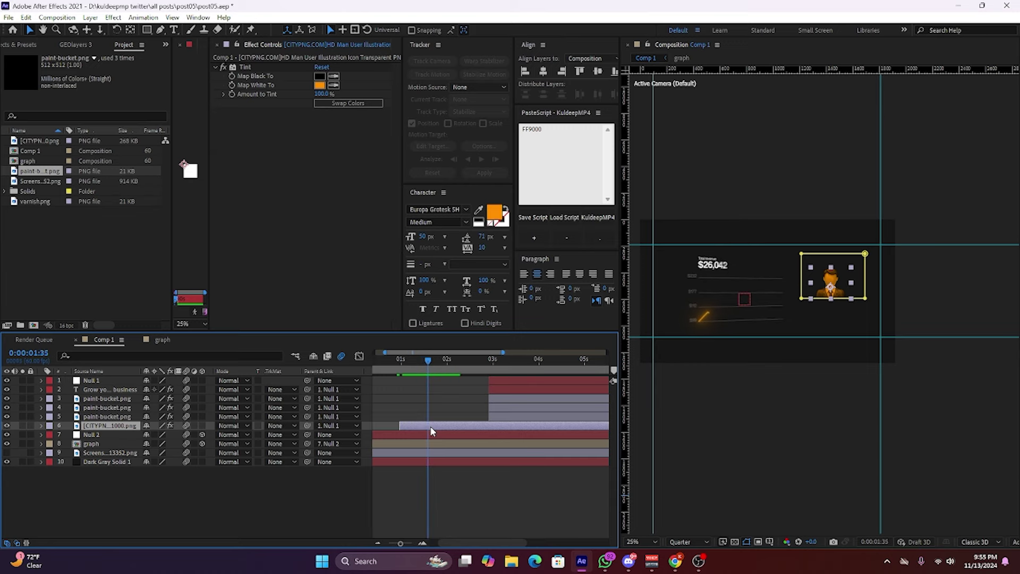
key(p)
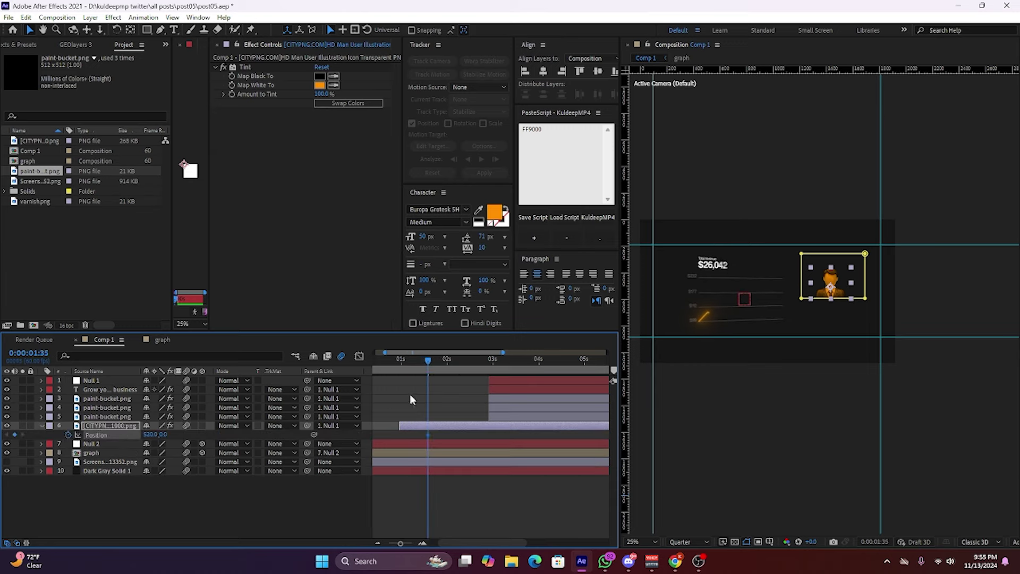
click(407, 367)
drag(407, 370, 400, 363)
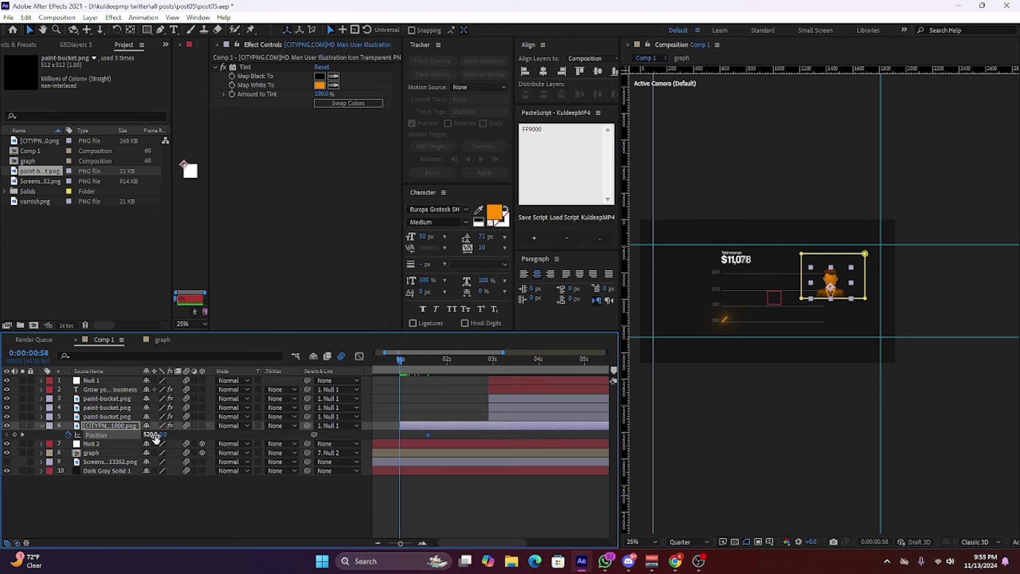
Add a Transform effect to the person icon with Position Y -242 at 0:58.
key(ctrl+space)
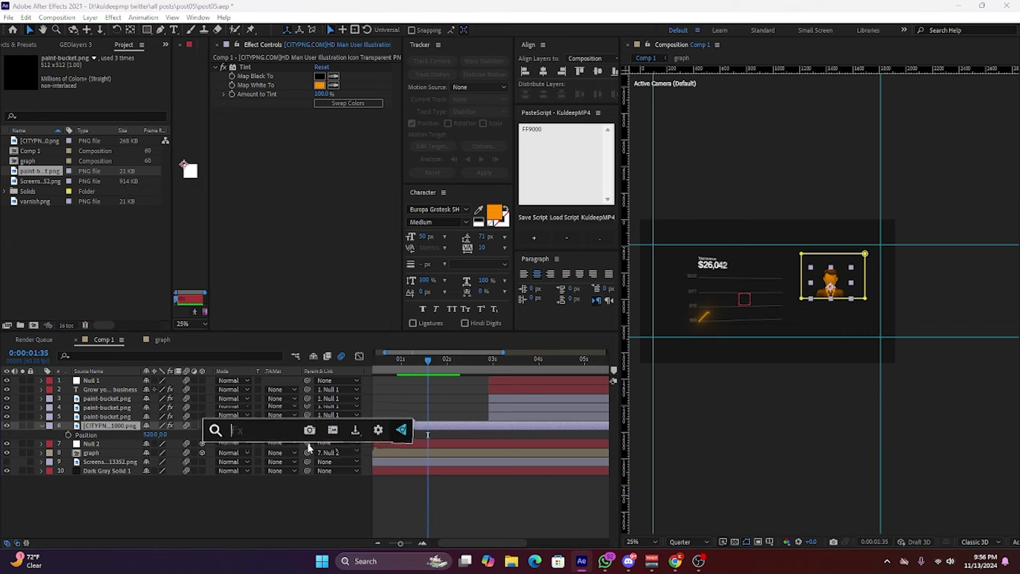
text(tra)
click(296, 443)
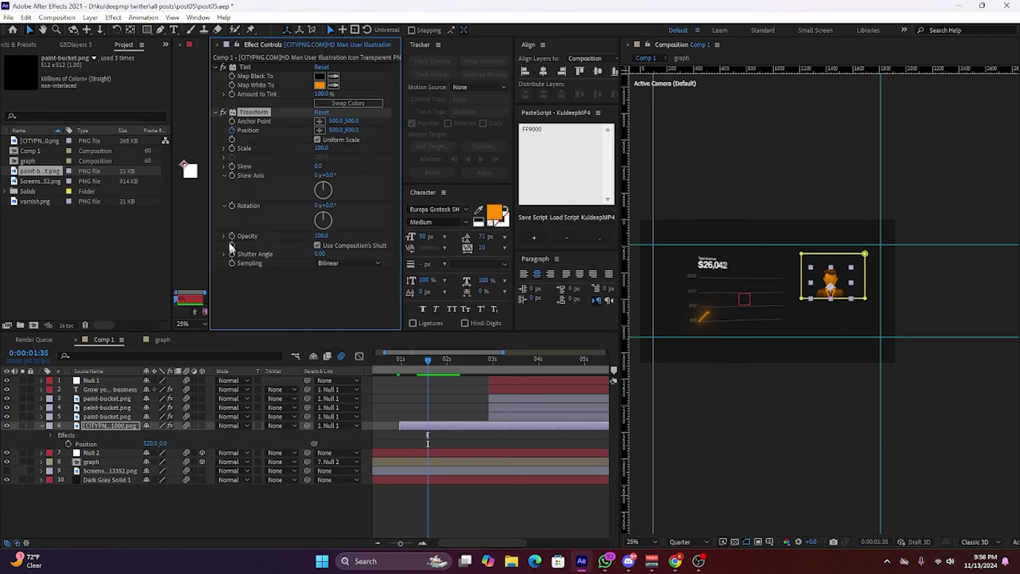
drag(434, 358, 400, 365)
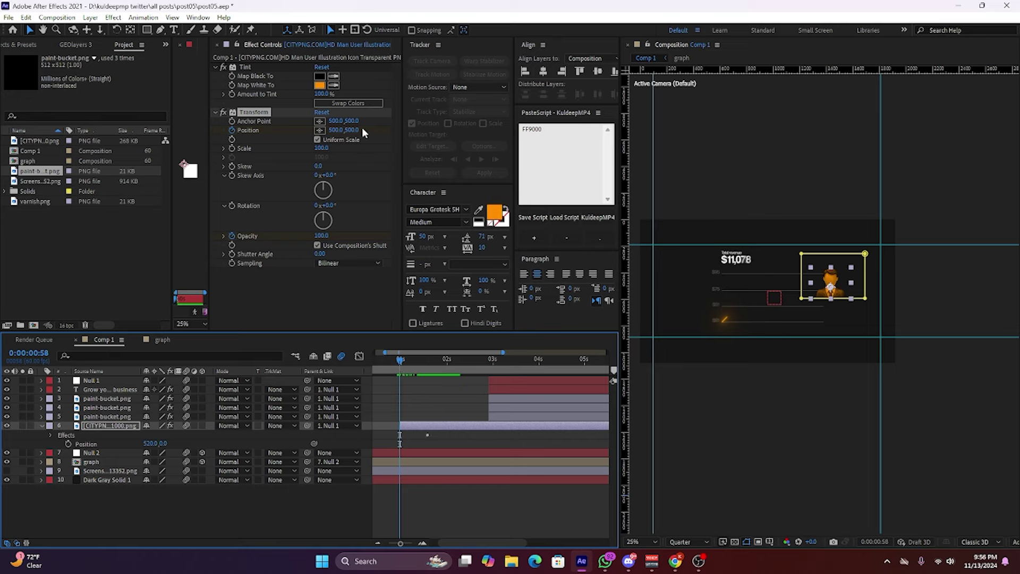
click(338, 141)
mouse_move(256, 169)
mouse_down()
mouse_move(300, 135)
mouse_move(266, 130)
mouse_up()
drag(342, 136, 321, 219)
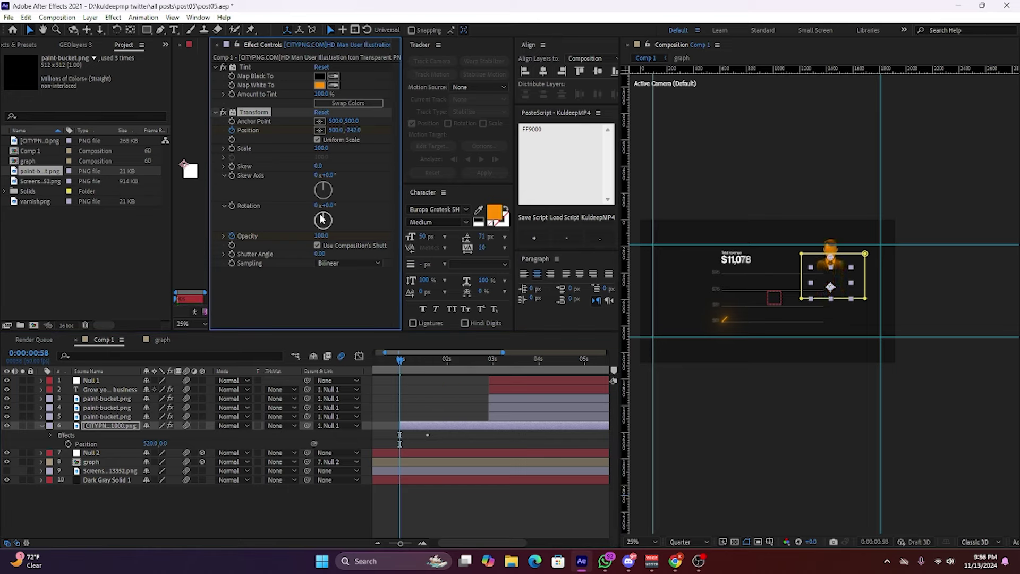
Delay the icon's end Position and Opacity keyframes, then preview its slide and fade-in.
key(u)
click(397, 455)
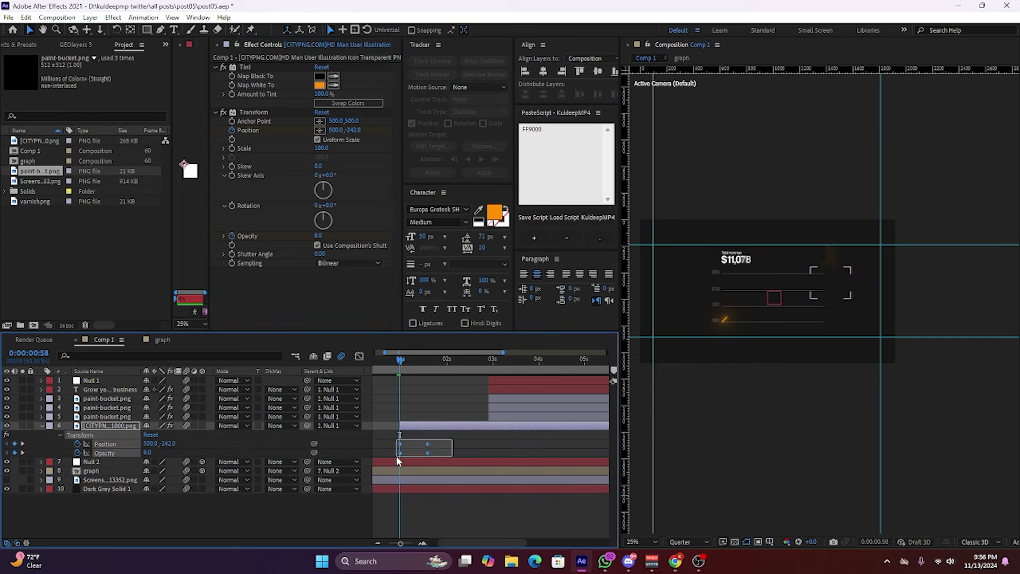
click(359, 355)
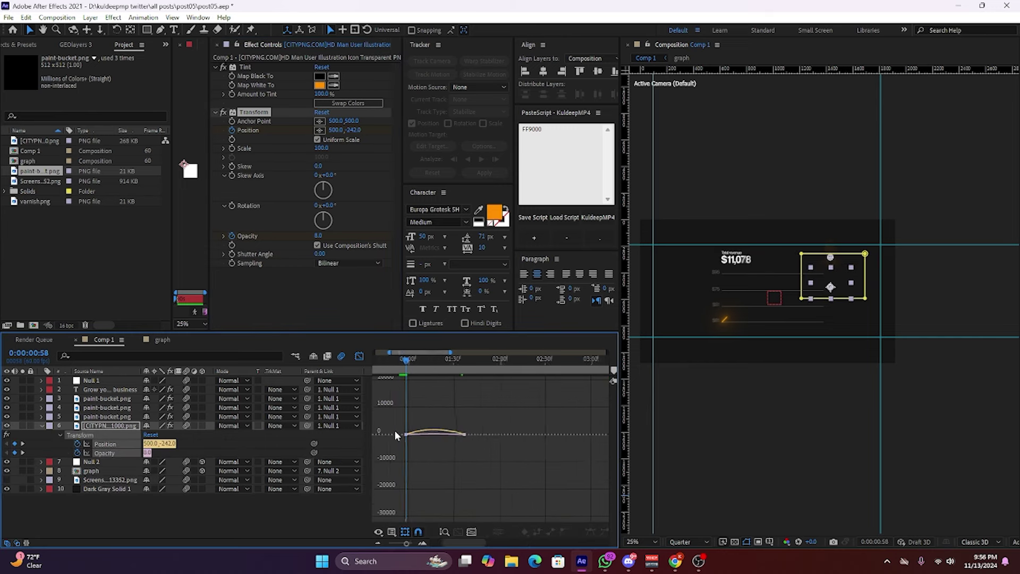
drag(590, 403, 507, 478)
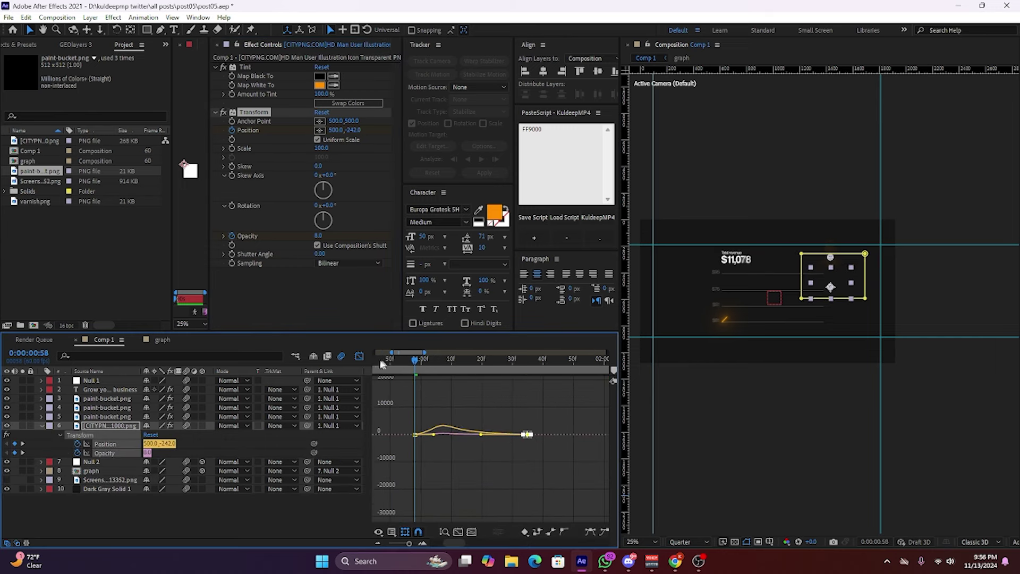
key(shift+F3)
key(space)
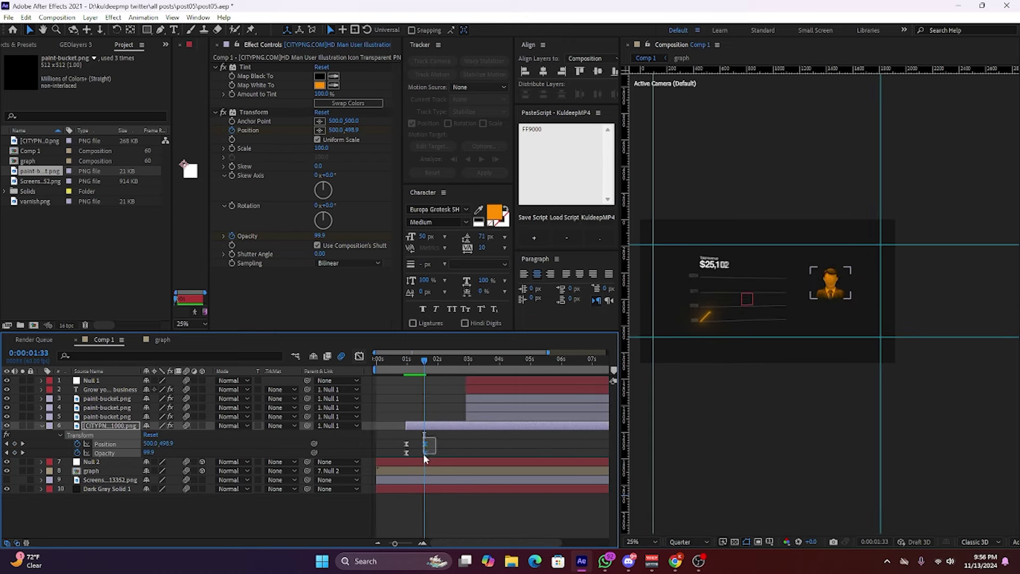
drag(424, 452, 452, 456)
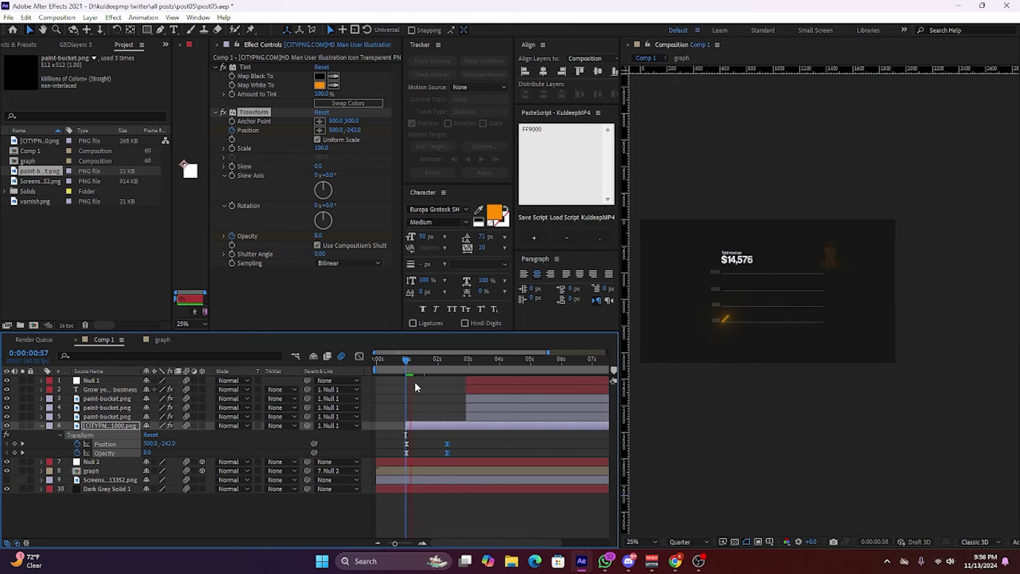
drag(425, 360, 408, 366)
key(space)
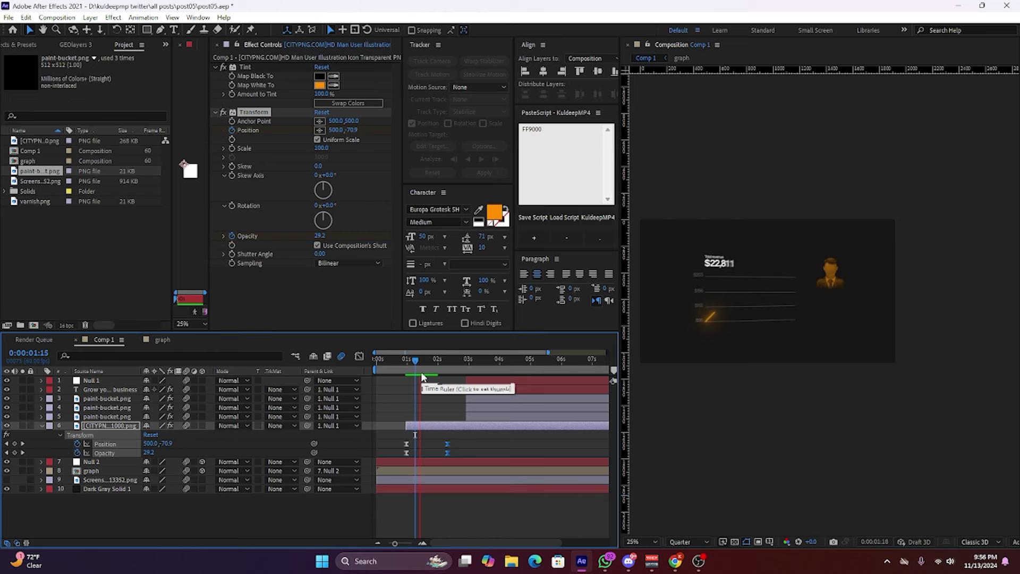
Apply two Transform effects to the paint-bucket icon layer via effect search.
click(477, 416)
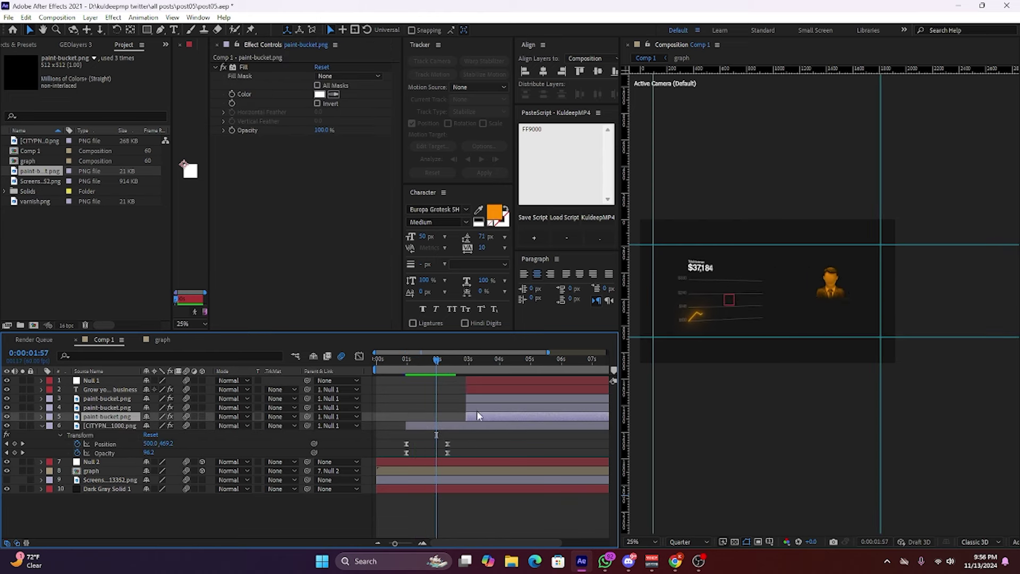
key(ctrl+space)
text(tra)
key(Return)
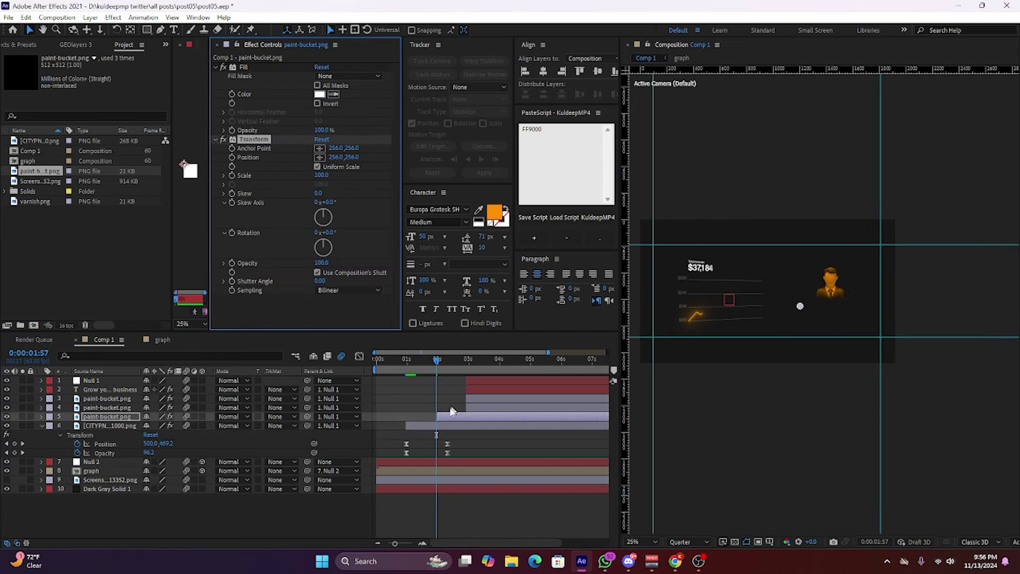
key(equal)
key(ctrl+space)
text(tra)
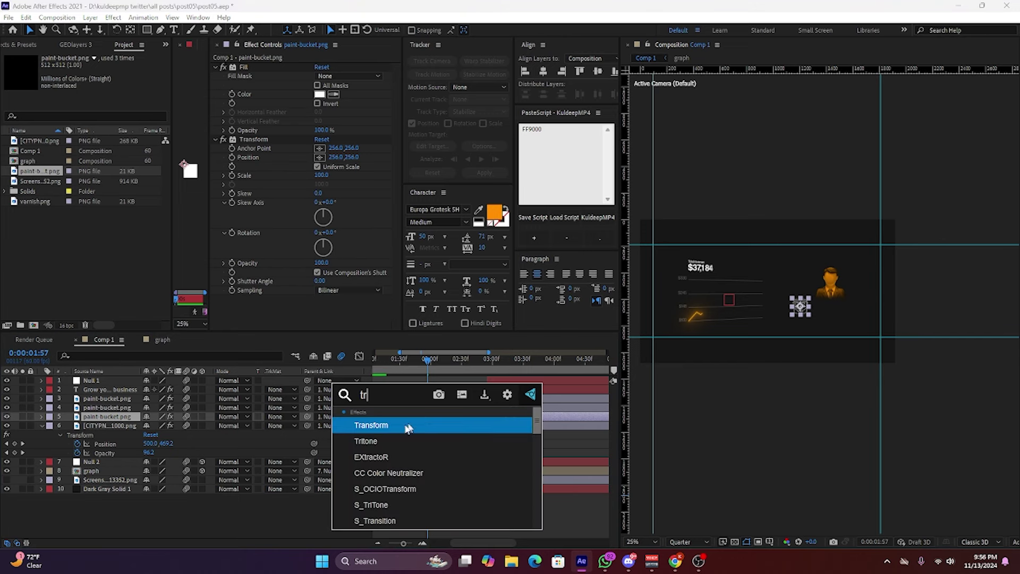
key(Return)
Keyframe Transform 2 at 1:54 with Position Y 741 and Opacity 0.
key(space)
click(232, 196)
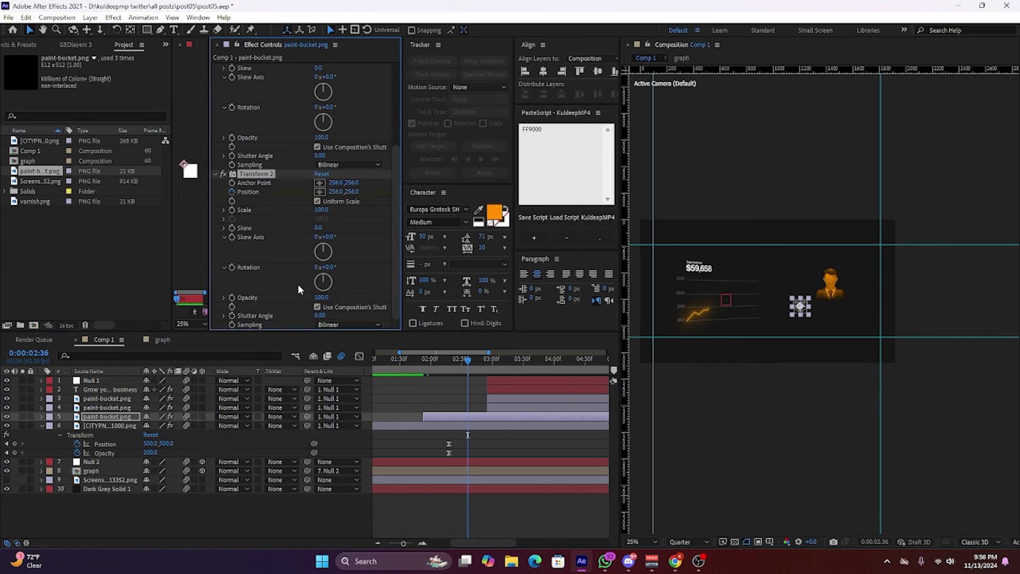
click(425, 367)
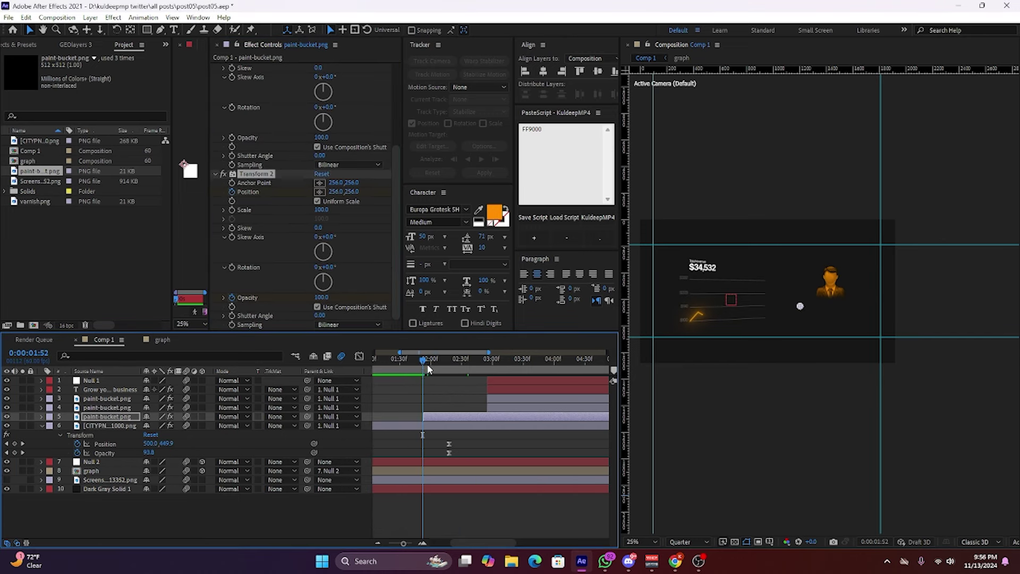
drag(350, 192, 380, 201)
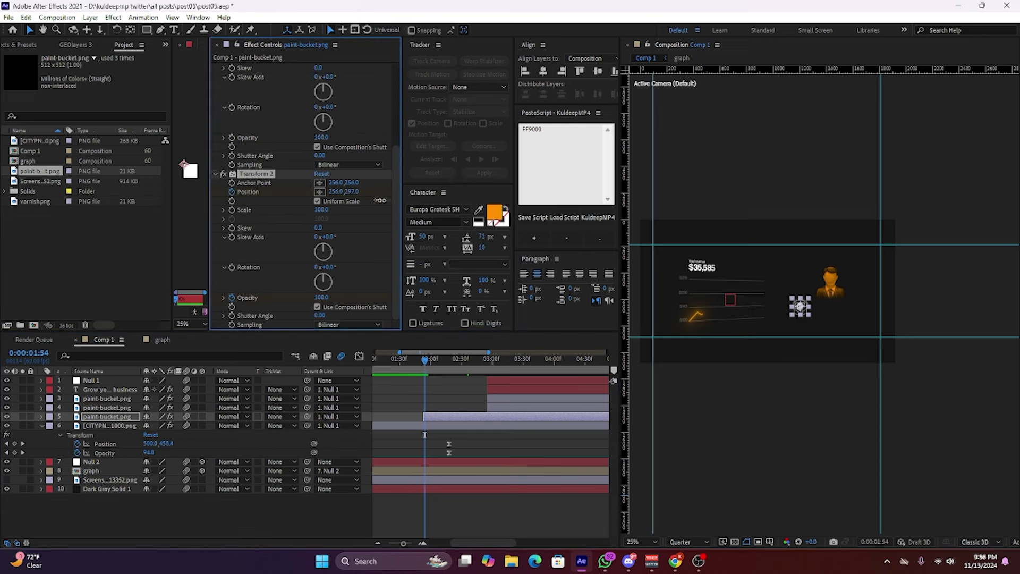
drag(535, 223, 457, 272)
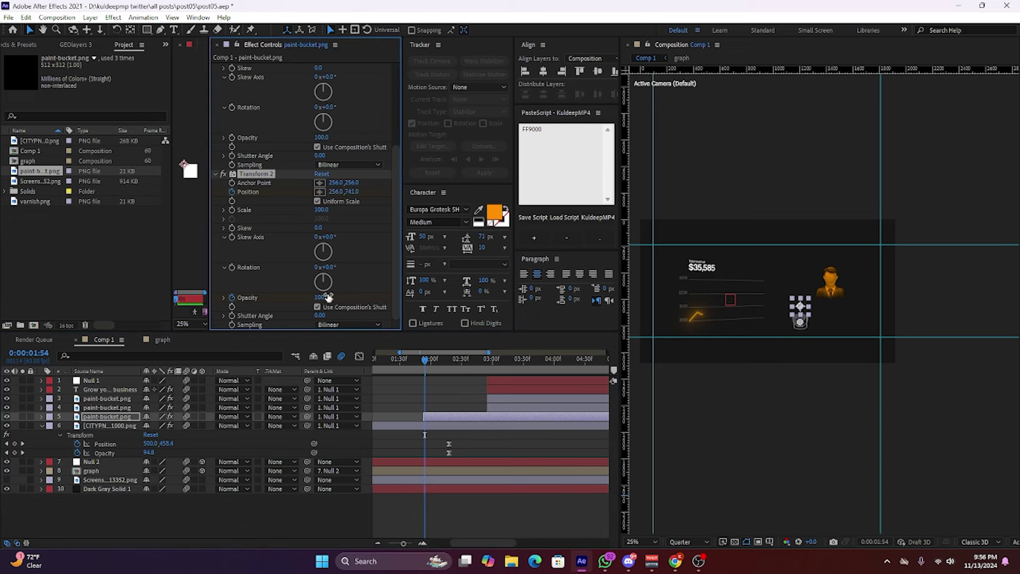
drag(328, 298, 286, 298)
key(u)
drag(478, 431, 431, 454)
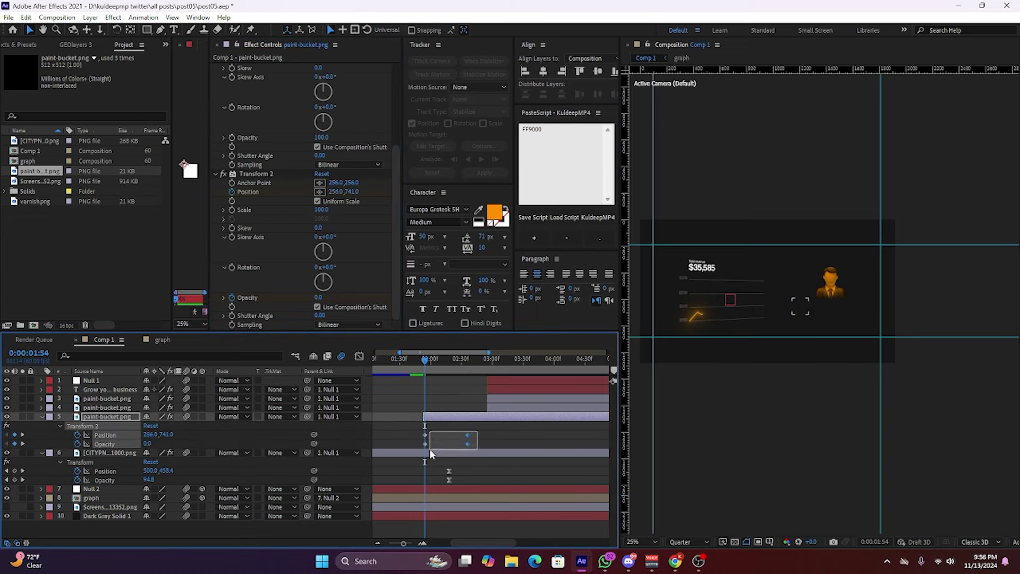
click(475, 417)
Add Gaussian Blur, keyframing Blurriness 100 at 1:54 and 0 where the icon settles.
key(ctrl+space)
text(ga)
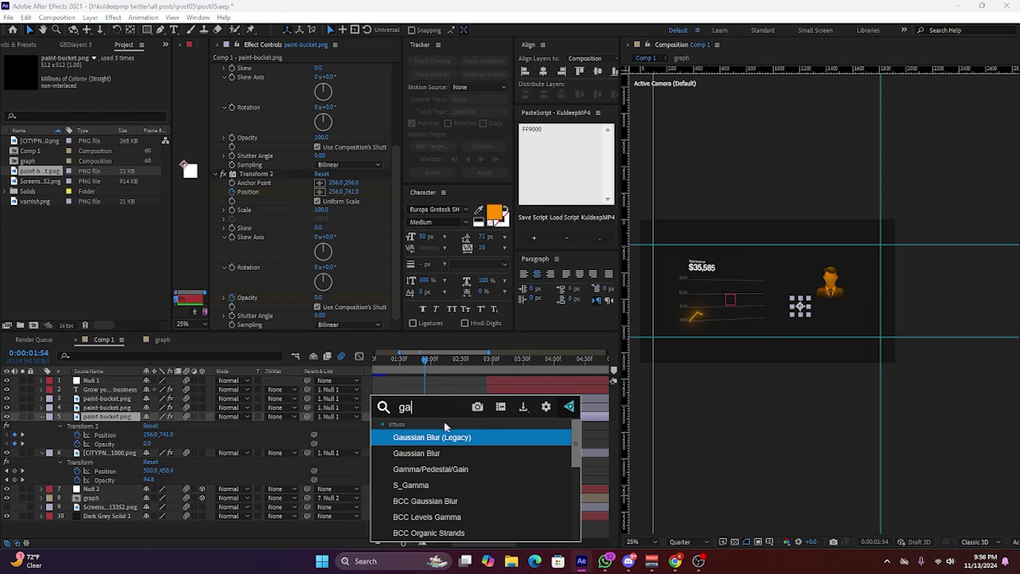
click(416, 453)
click(468, 368)
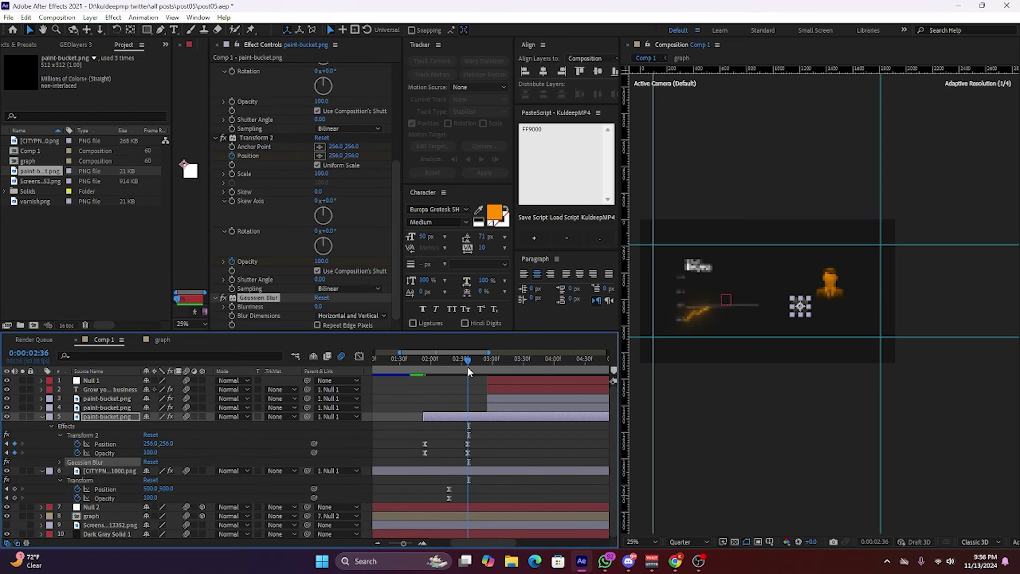
click(232, 307)
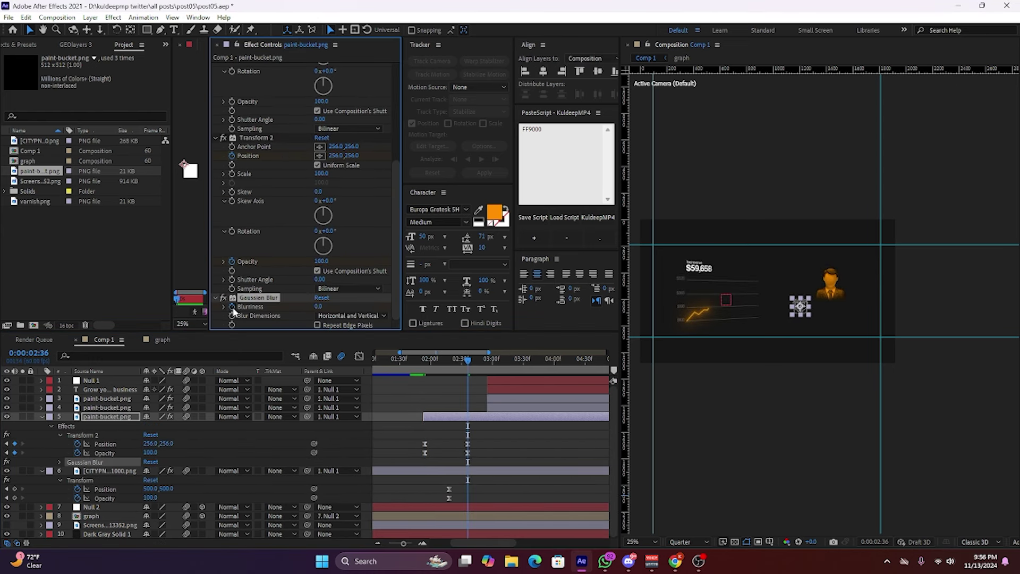
click(425, 364)
click(320, 306)
text(100)
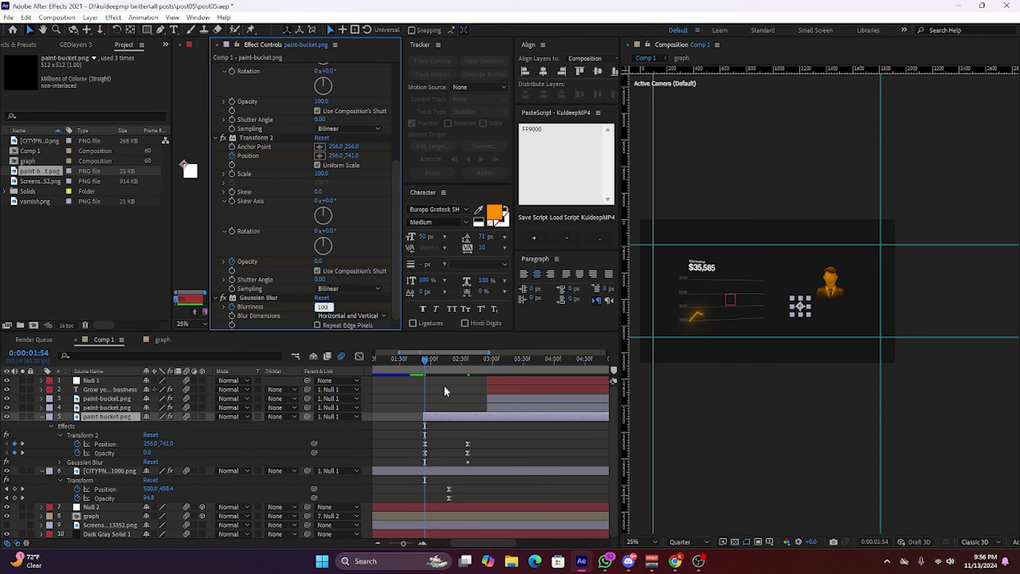
key(Return)
Ease the paint bucket's final keyframes in the Graph Editor and preview.
key(u)
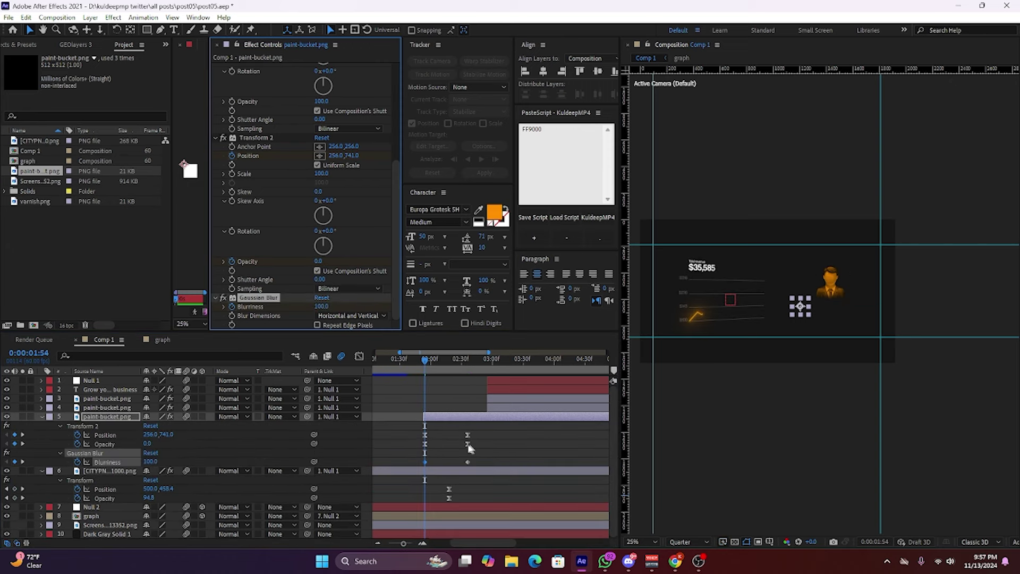
scroll(425, 456, up, 2)
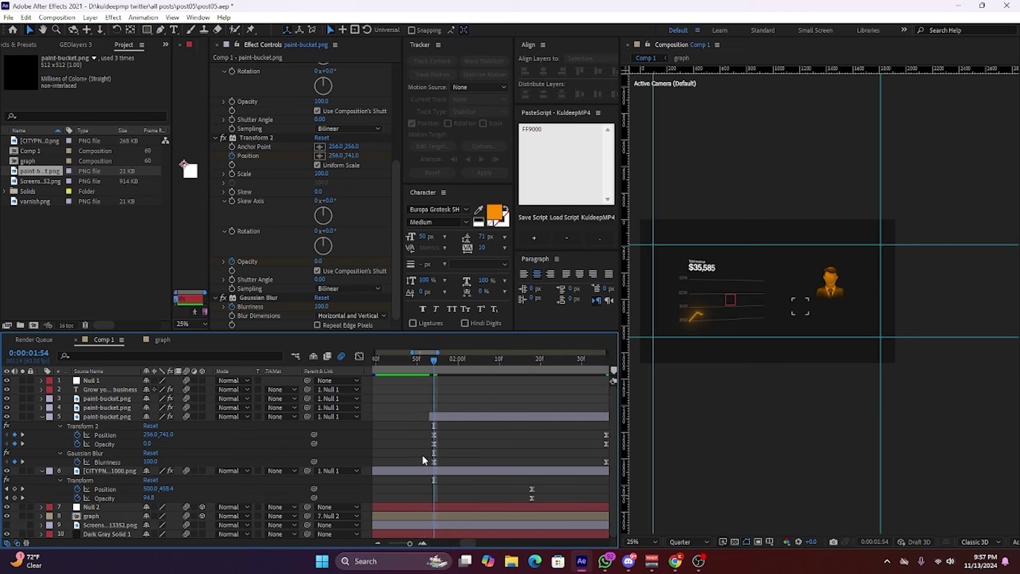
drag(547, 425, 416, 472)
click(359, 356)
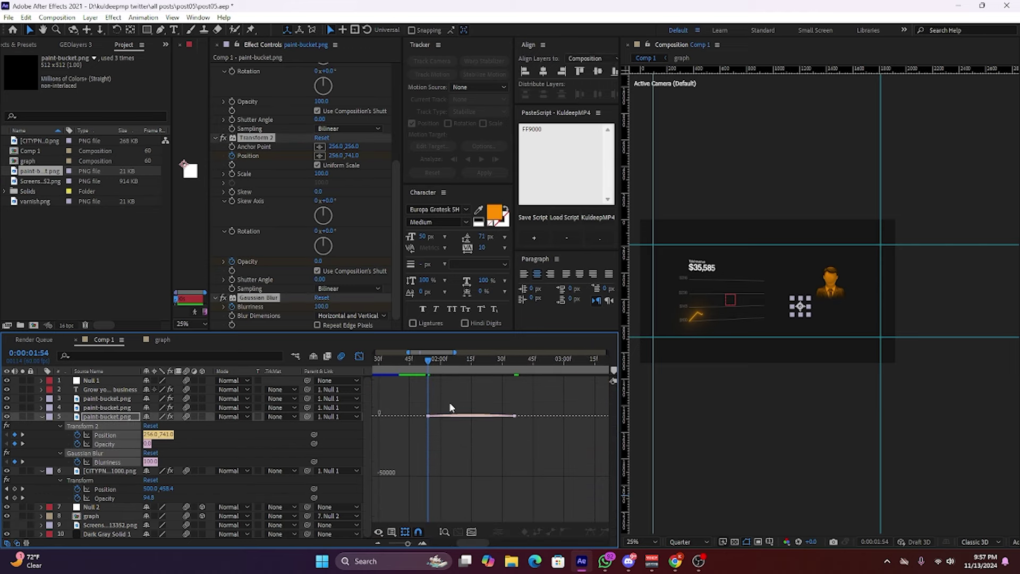
drag(500, 483, 489, 483)
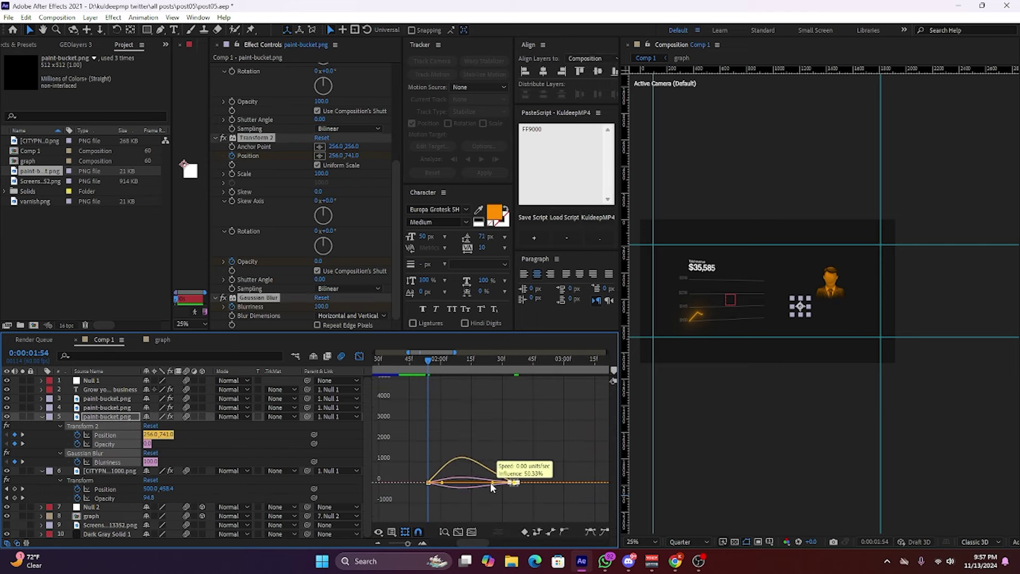
click(359, 356)
key(space)
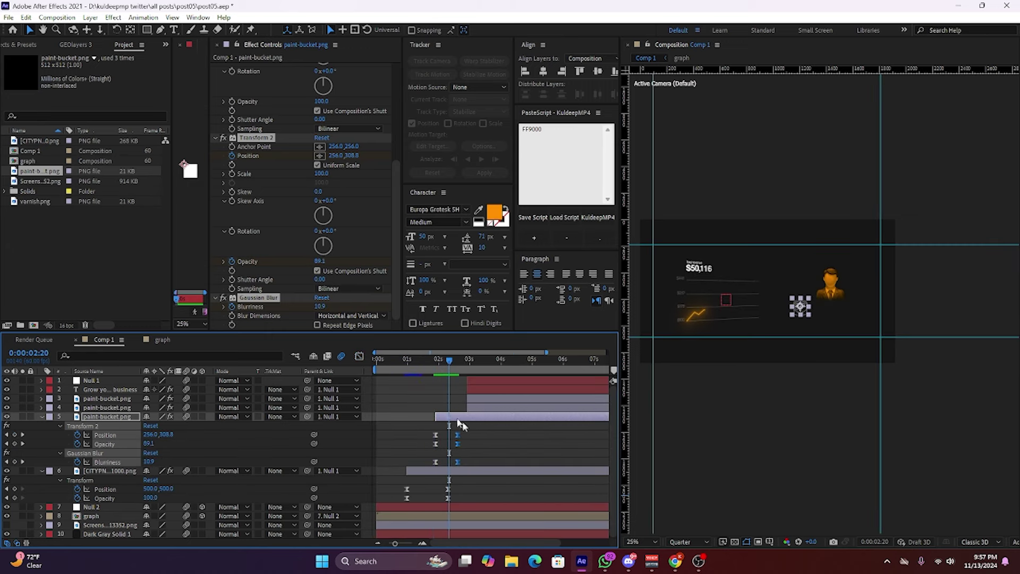
Paste the second transform onto the person icon, then delete it again.
click(417, 470)
click(407, 368)
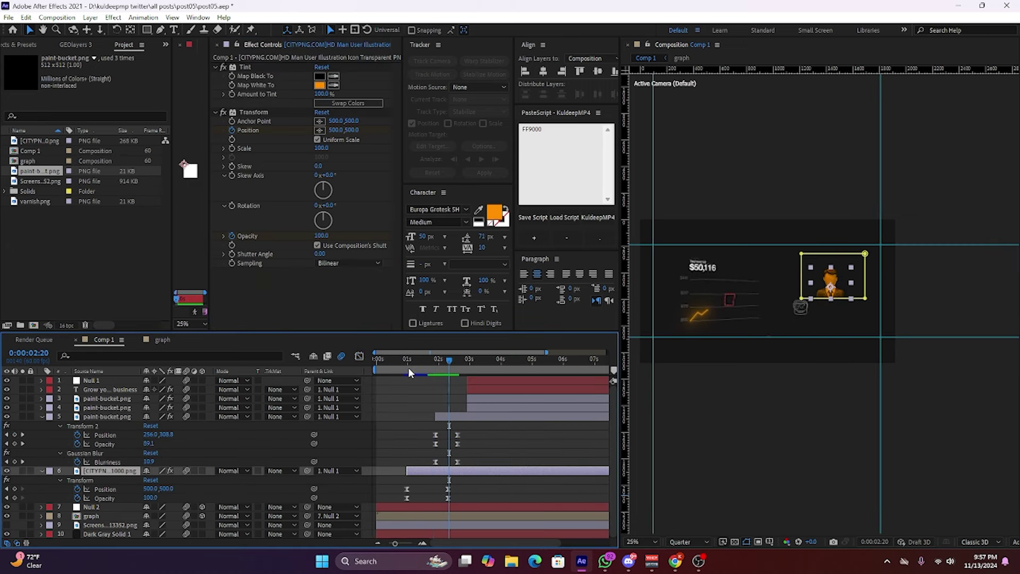
key(ctrl+v)
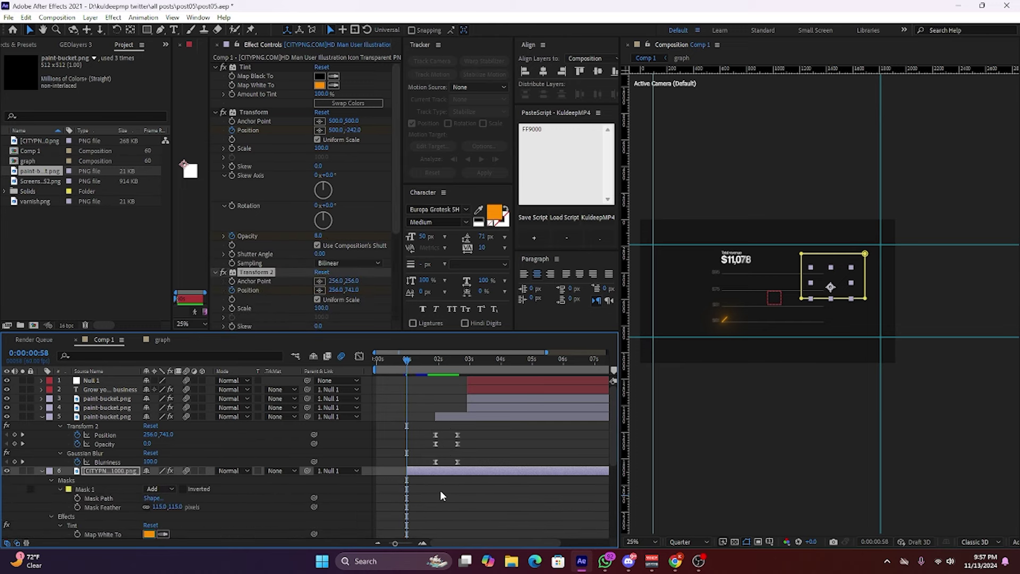
scroll(440, 490, down, 1)
scroll(427, 448, up, 1)
scroll(427, 470, down, 3)
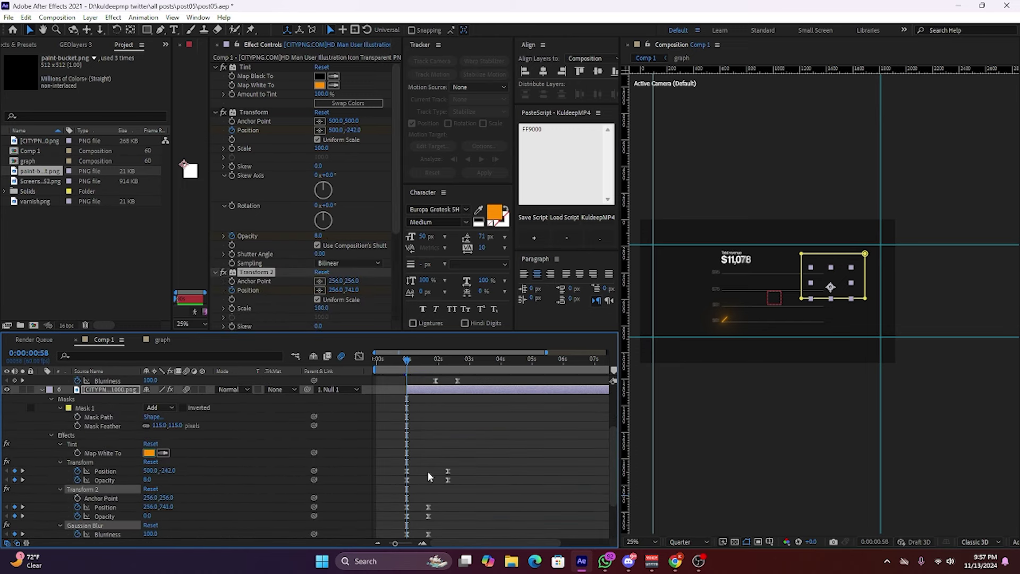
scroll(429, 500, down, 2)
scroll(432, 489, up, 2)
key(Delete)
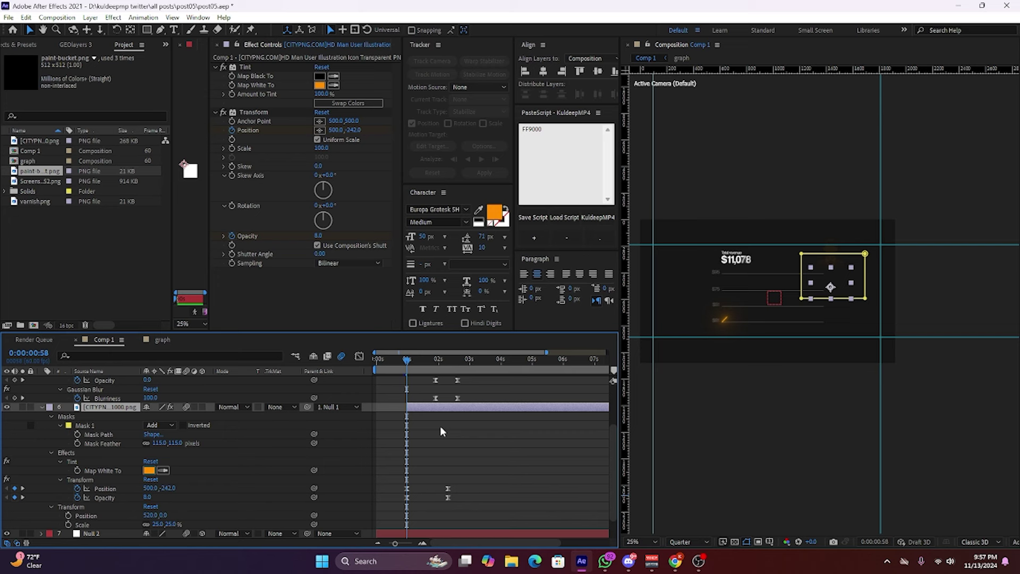
scroll(438, 432, up, 2)
Delete the paint bucket's unused first Transform and paste its Gaussian Blur onto the person icon.
click(439, 406)
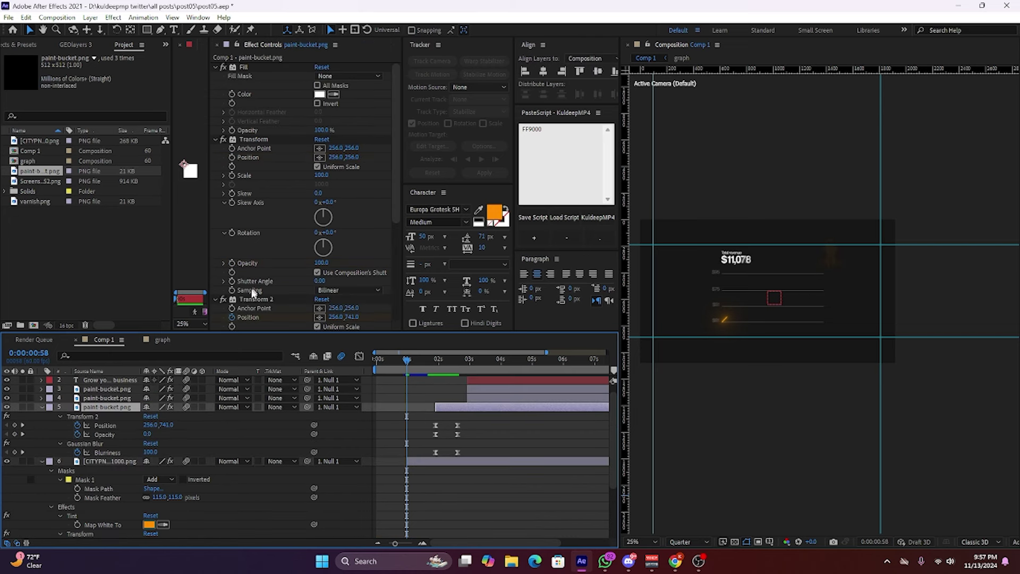
click(276, 142)
key(Delete)
click(258, 297)
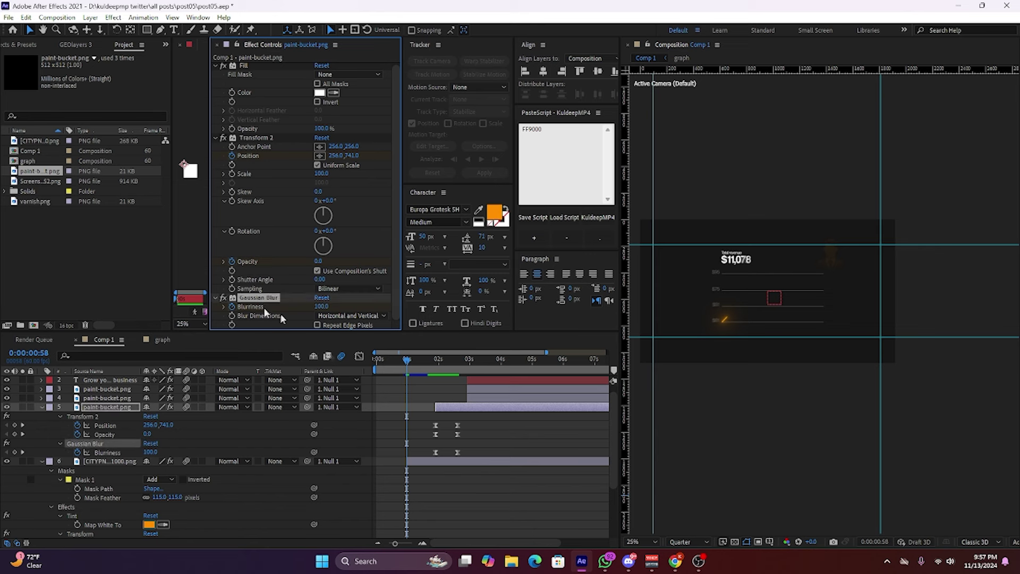
click(425, 464)
key(ctrl+v)
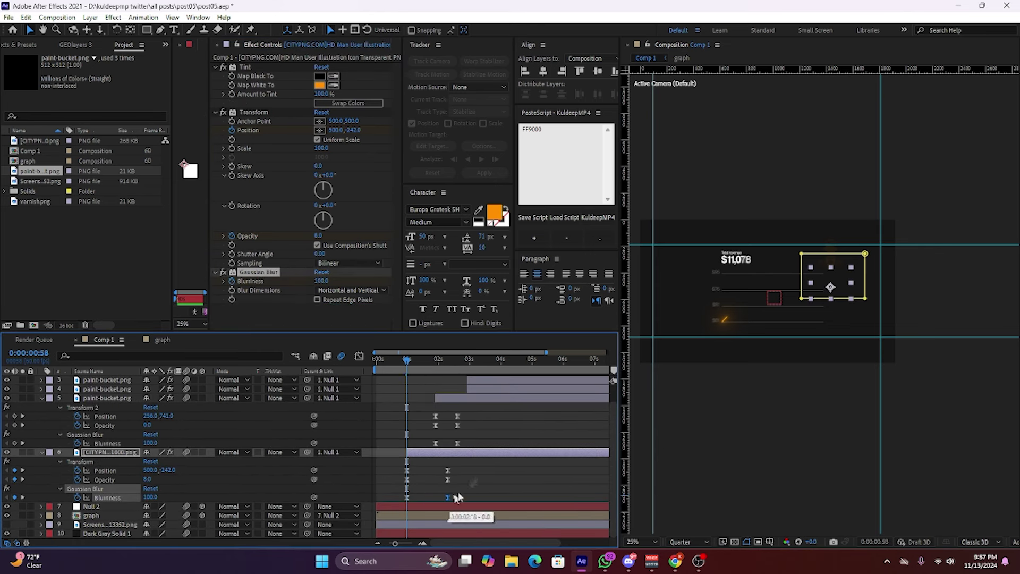
key(space)
key(equal)
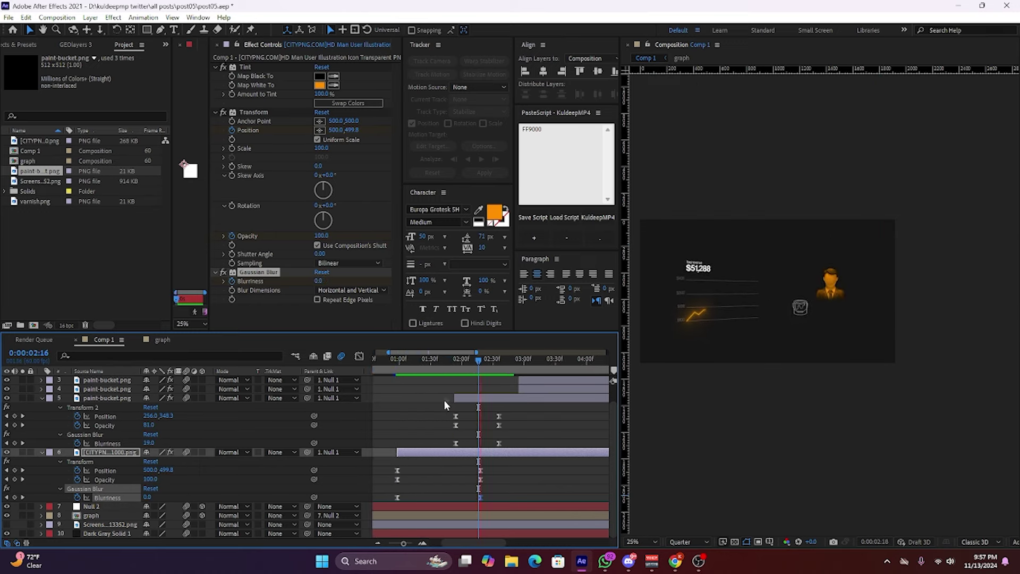
Inspect the paint-bucket keyframes' speed curves and preview the animation from 1:54.
drag(491, 411, 505, 440)
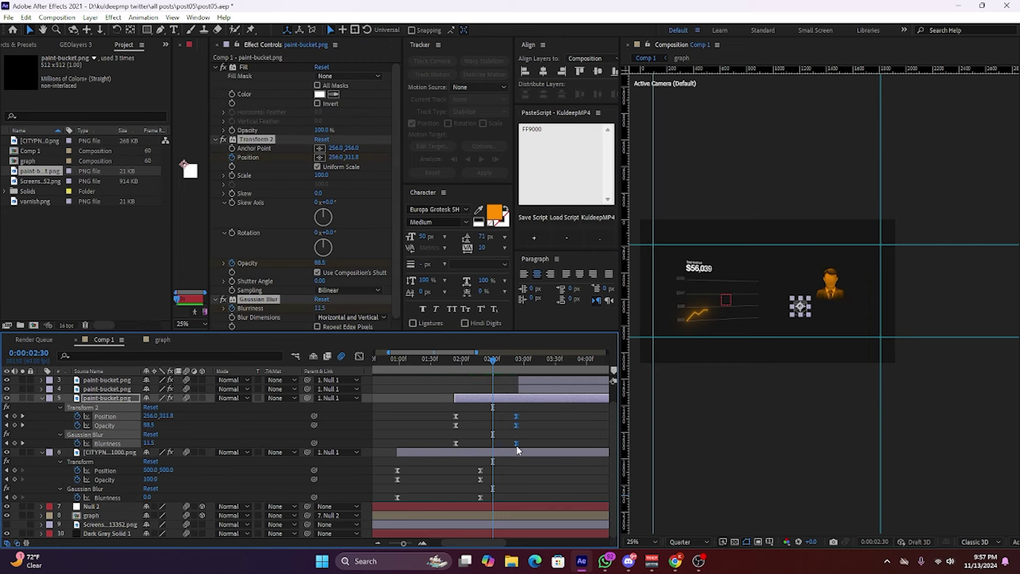
drag(550, 407, 441, 456)
click(359, 356)
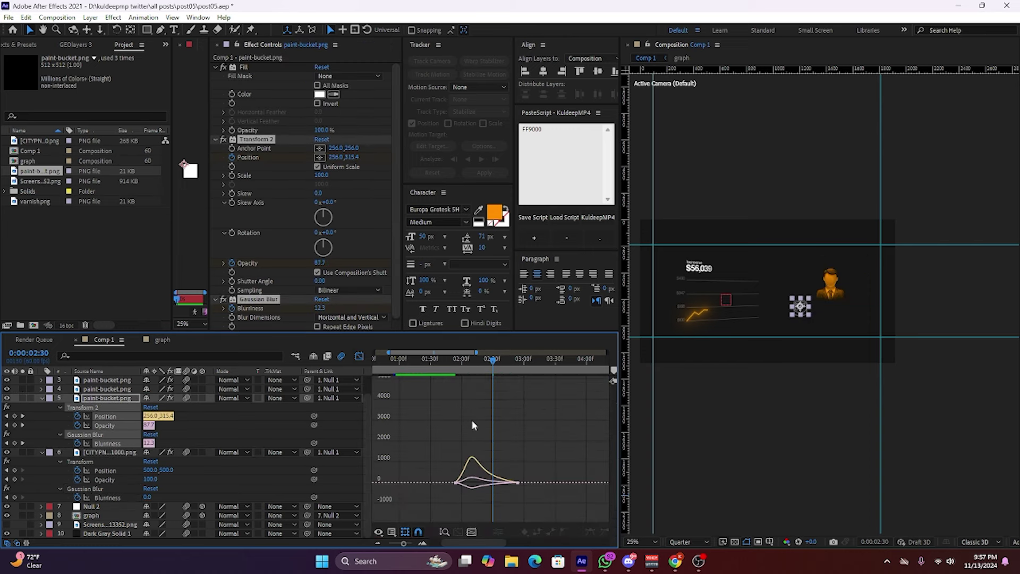
click(438, 373)
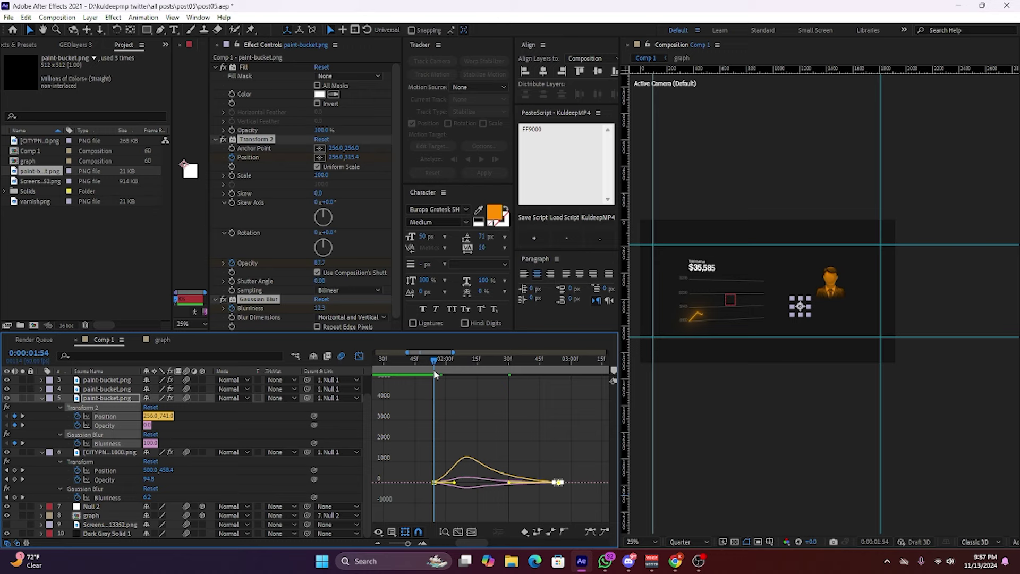
key(space)
click(360, 356)
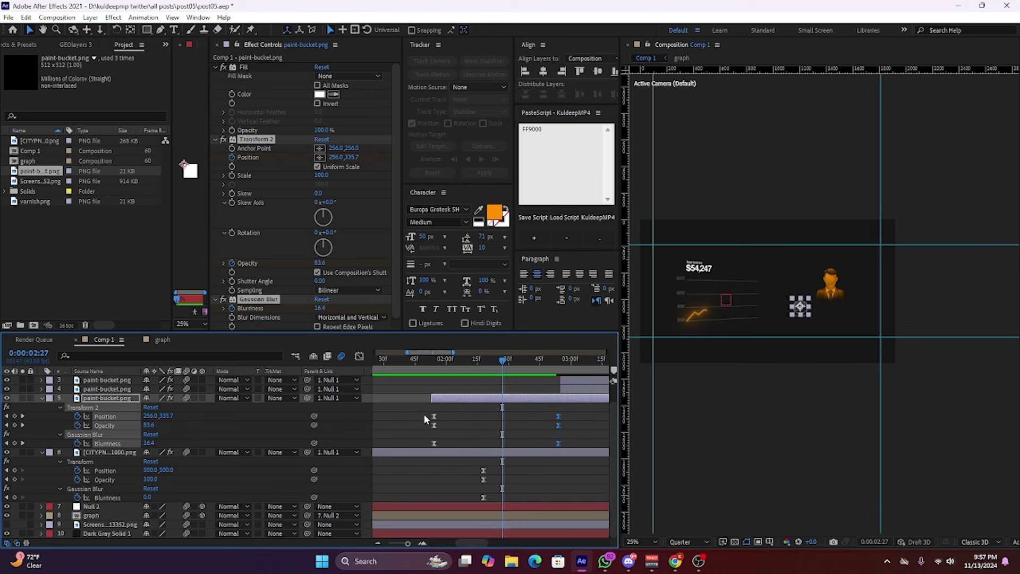
Select layer 5's keyframes and set the current time to about 0:00:02:55.
drag(424, 415, 569, 450)
scroll(467, 451, down, 2)
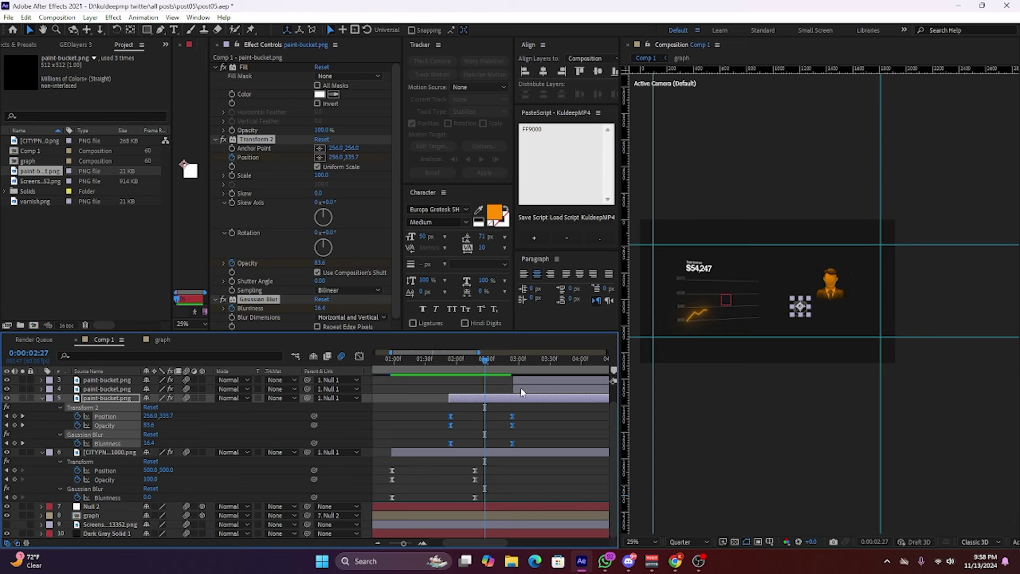
click(514, 370)
click(527, 385)
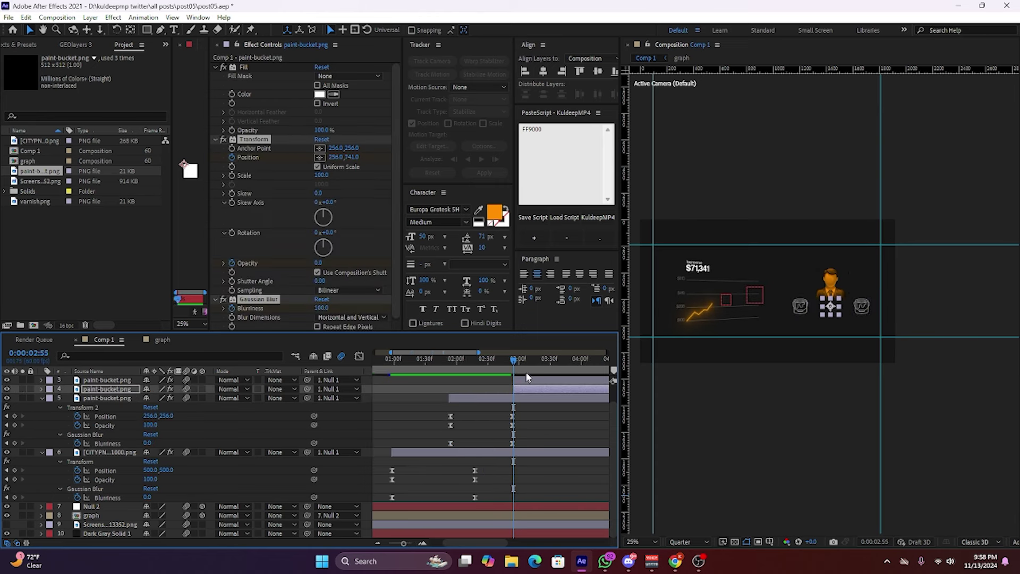
key(Page_Up)
key(Page_Up)
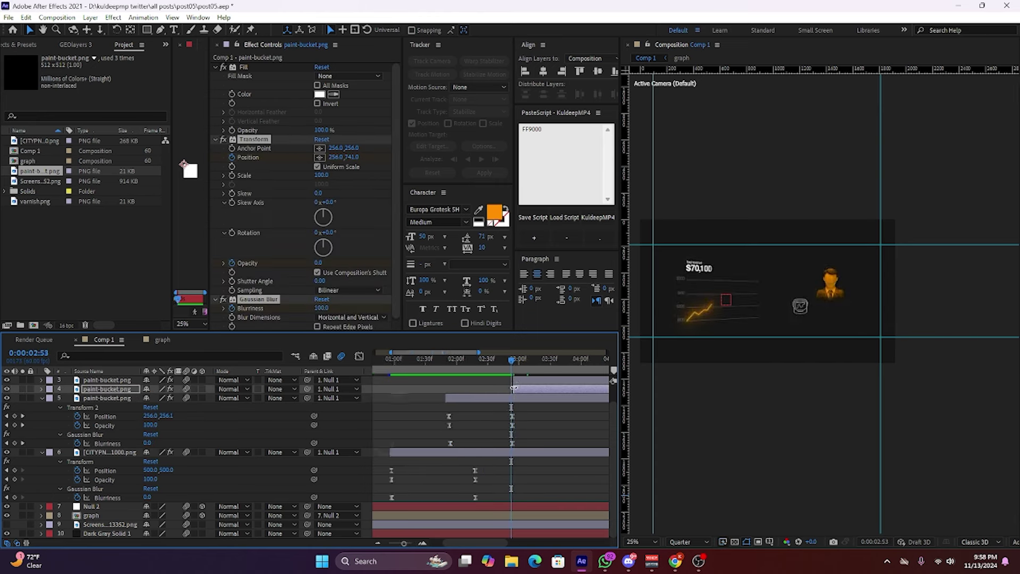
scroll(513, 371, up, 2)
key(Page_Down)
Shift paint-bucket layer 3 to start later, collapse all layers and preview.
click(519, 377)
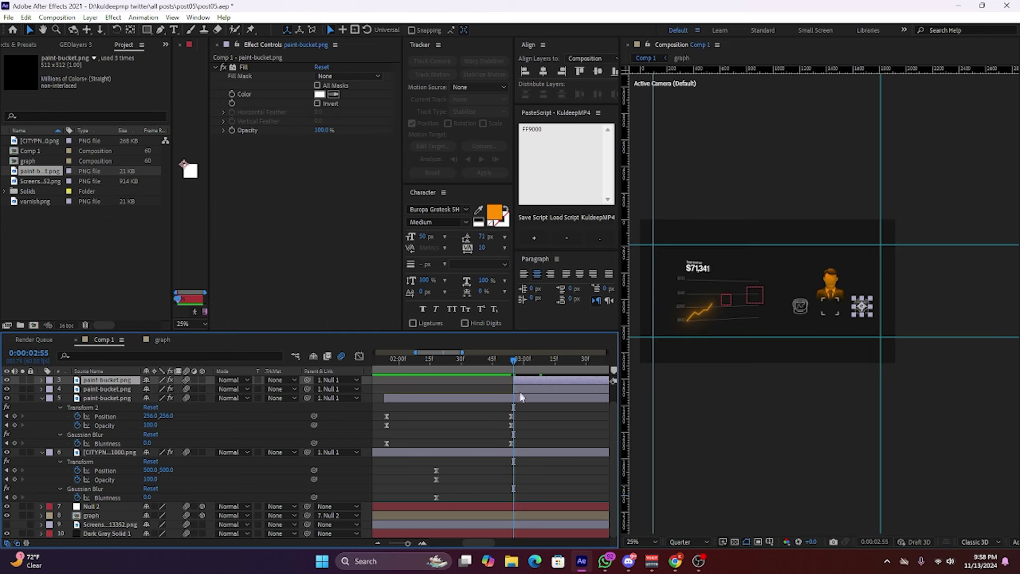
scroll(510, 416, down, 3)
drag(512, 386, 550, 382)
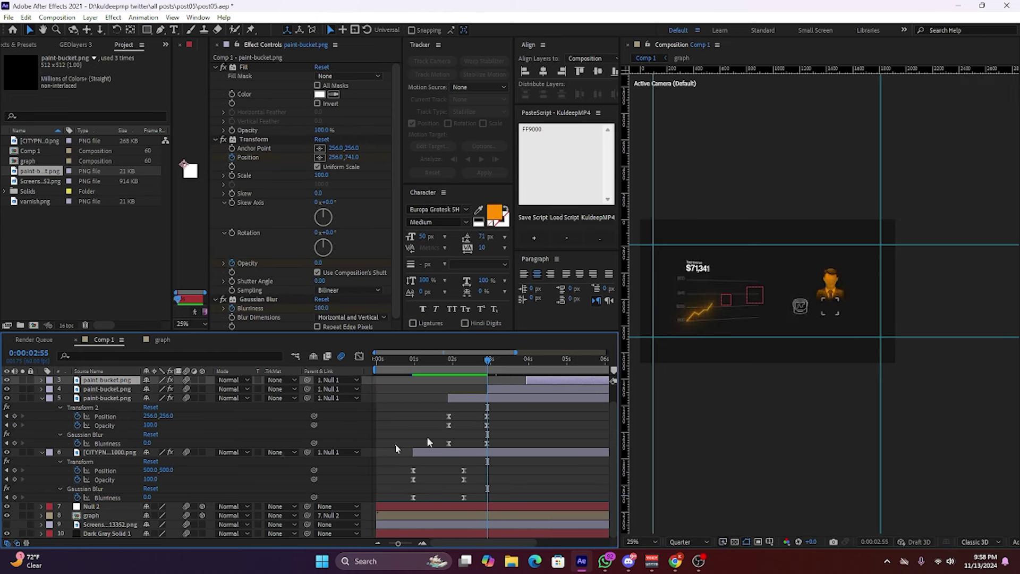
key(ctrl+a)
key(u)
key(space)
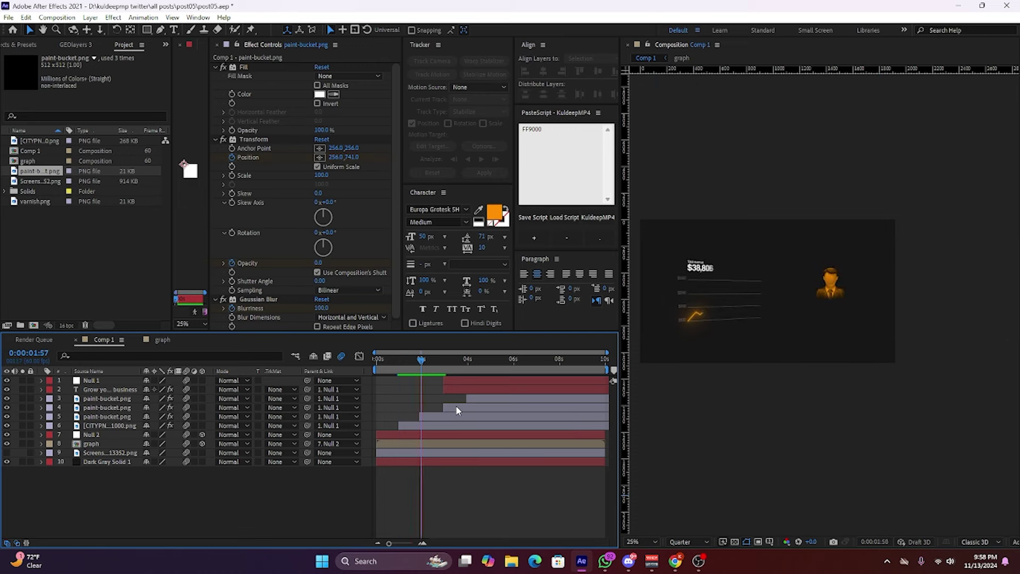
Move paint-bucket layers 4, 5 and 3 earlier and preview from about 1 second.
click(438, 416)
drag(449, 417, 429, 414)
drag(485, 398, 440, 401)
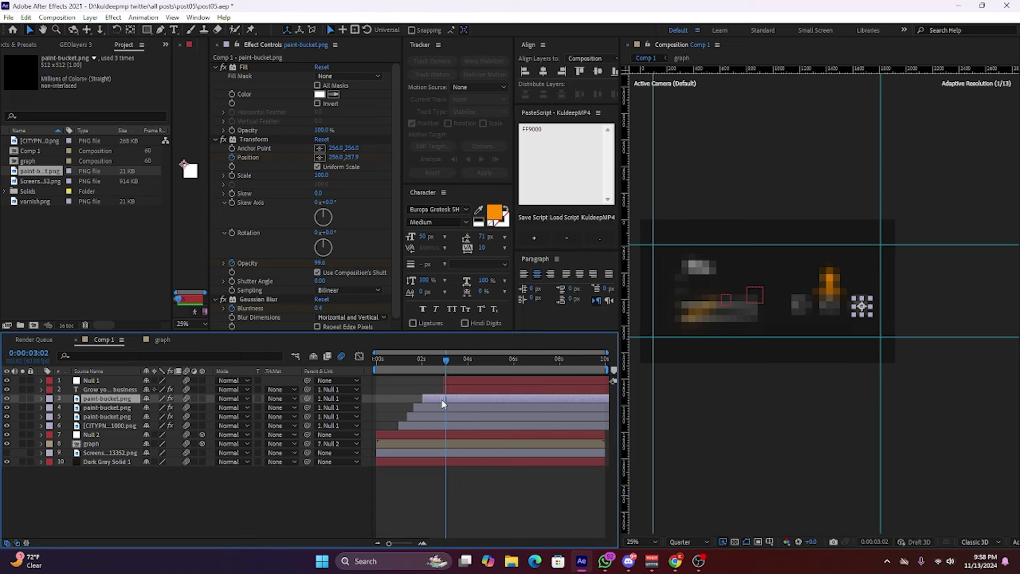
click(400, 367)
key(space)
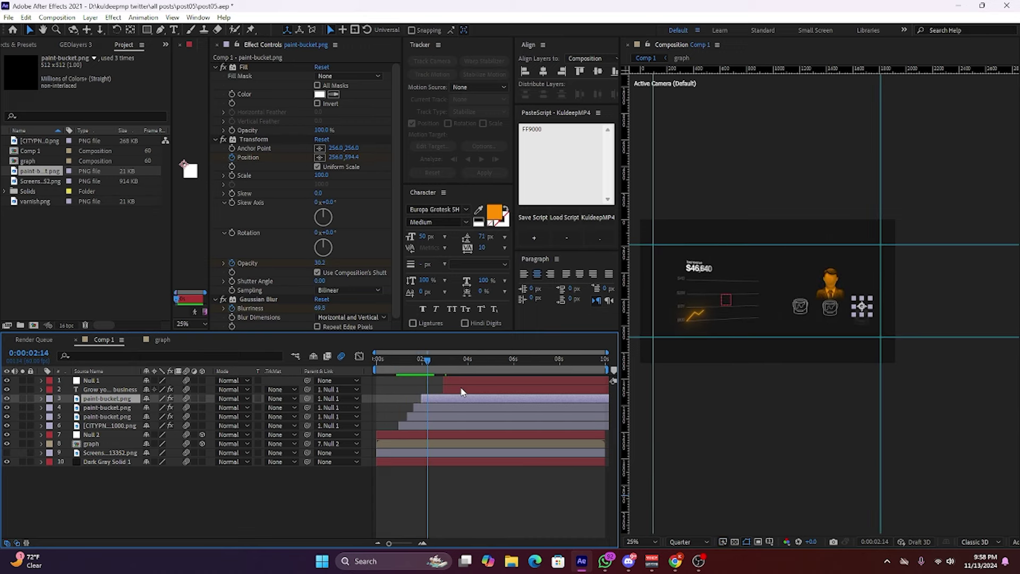
Start the Grow your painting business text near 2s and Null 1 near 1s.
drag(460, 389, 436, 390)
key(space)
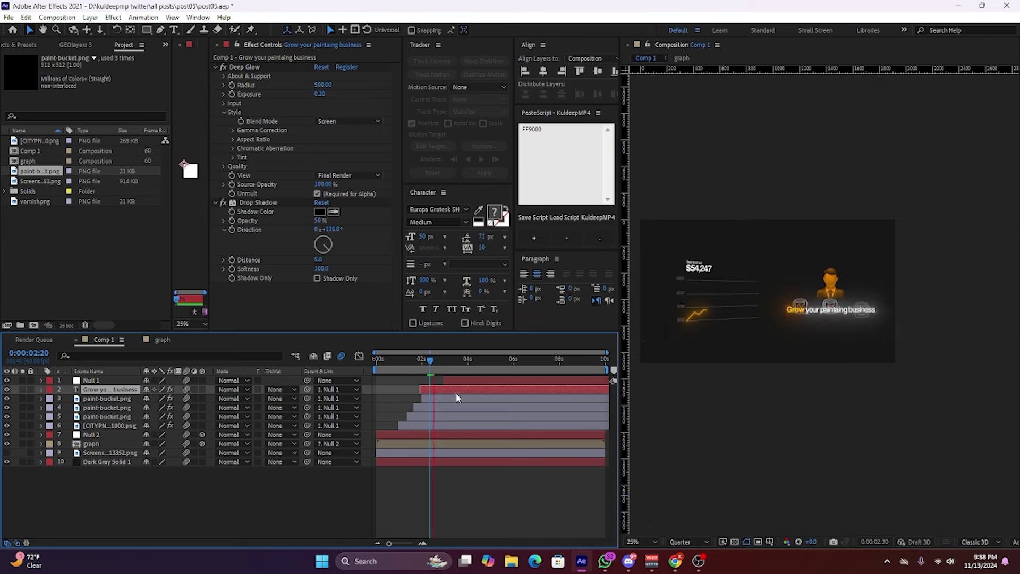
drag(459, 381, 431, 383)
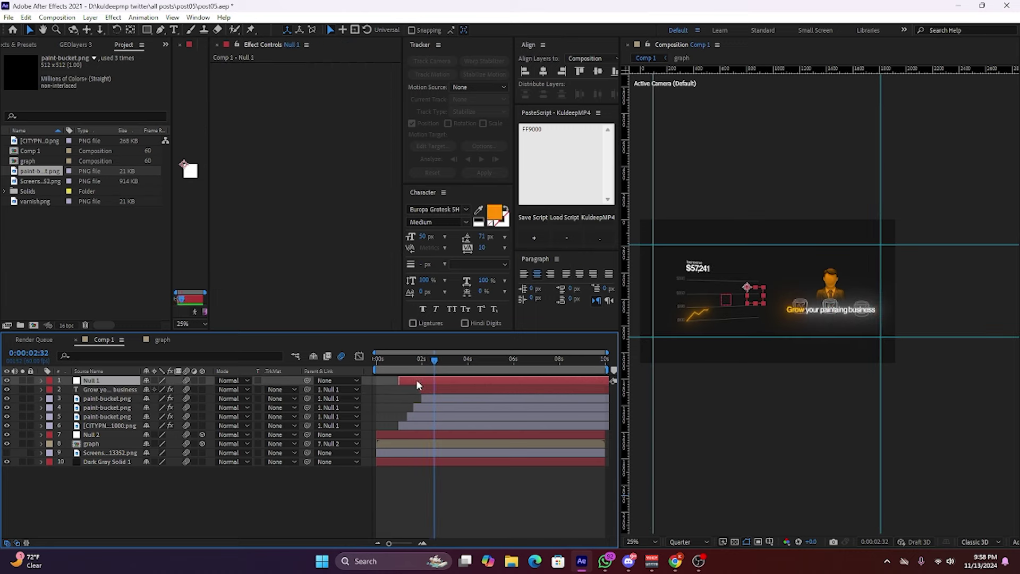
Set Null 1's X position to about 1271 and move its Position keyframe to 0:58.
key(p)
scroll(393, 392, up, 3)
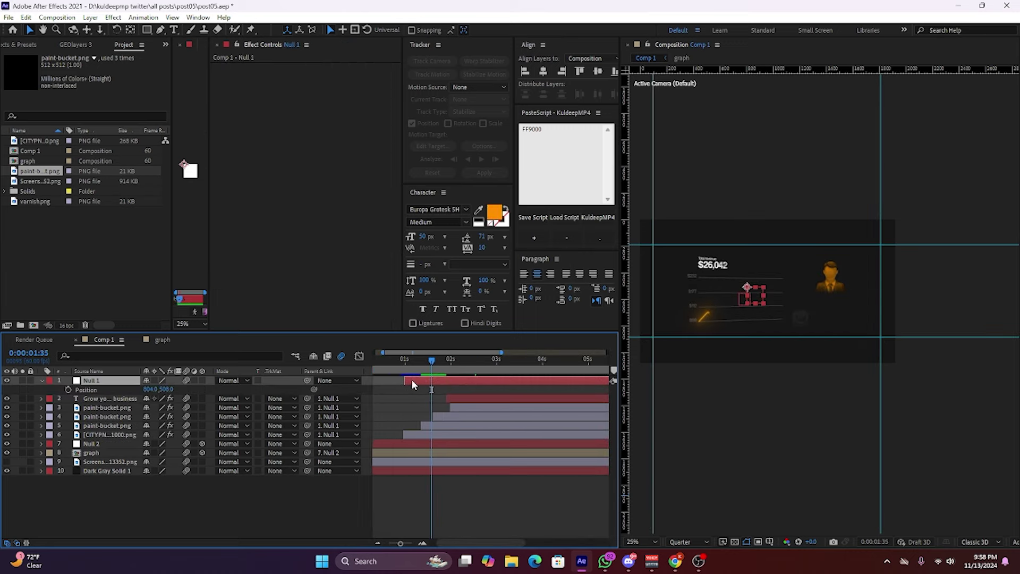
scroll(407, 382, up, 2)
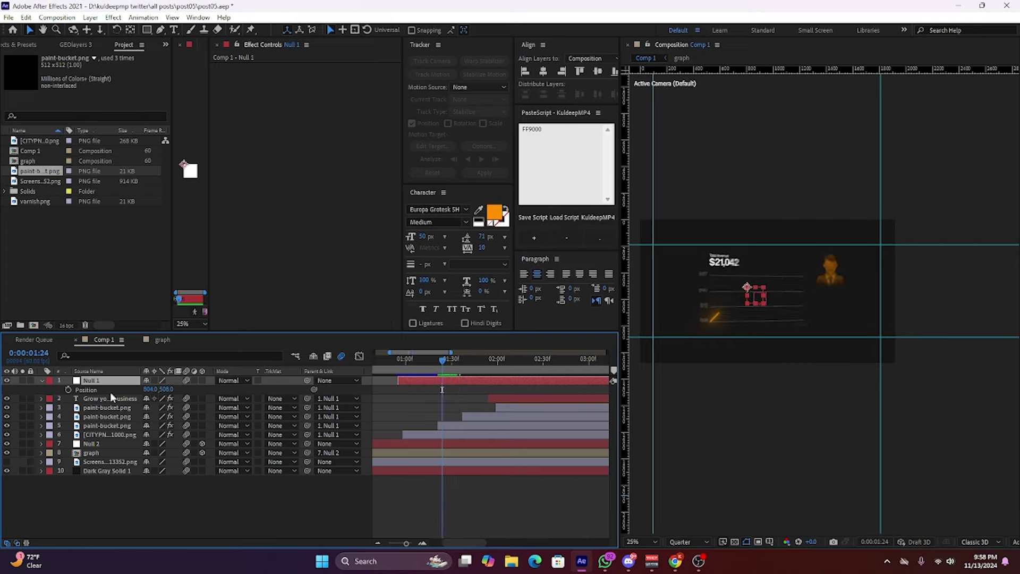
click(404, 369)
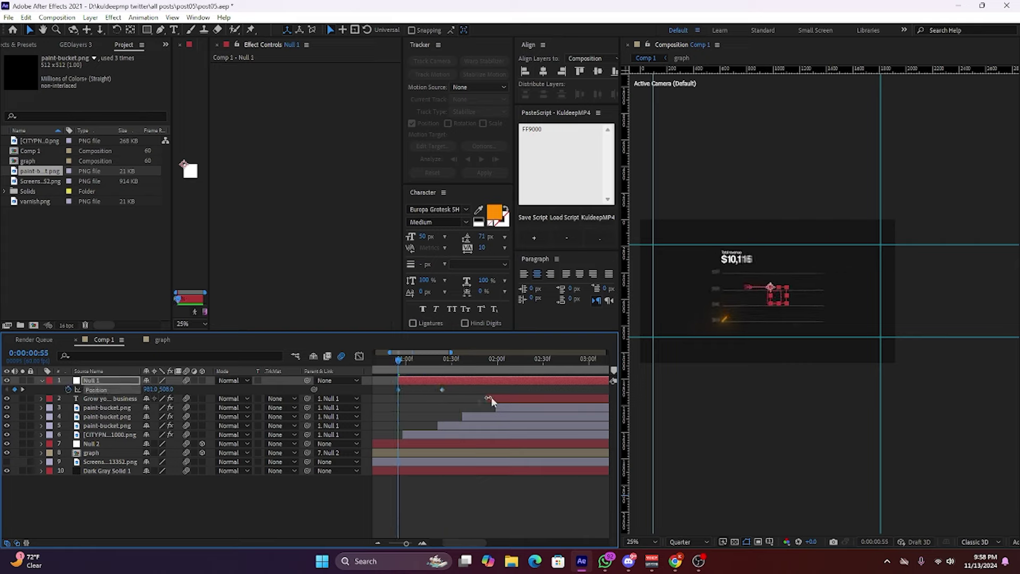
scroll(394, 397, left, 1)
drag(484, 390, 414, 395)
key(k)
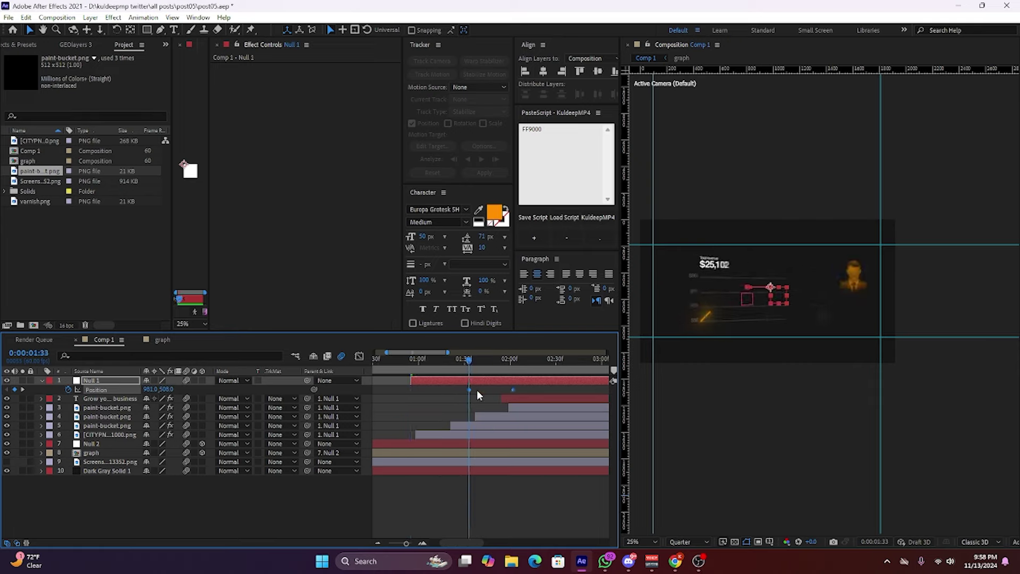
click(477, 390)
drag(155, 391, 354, 407)
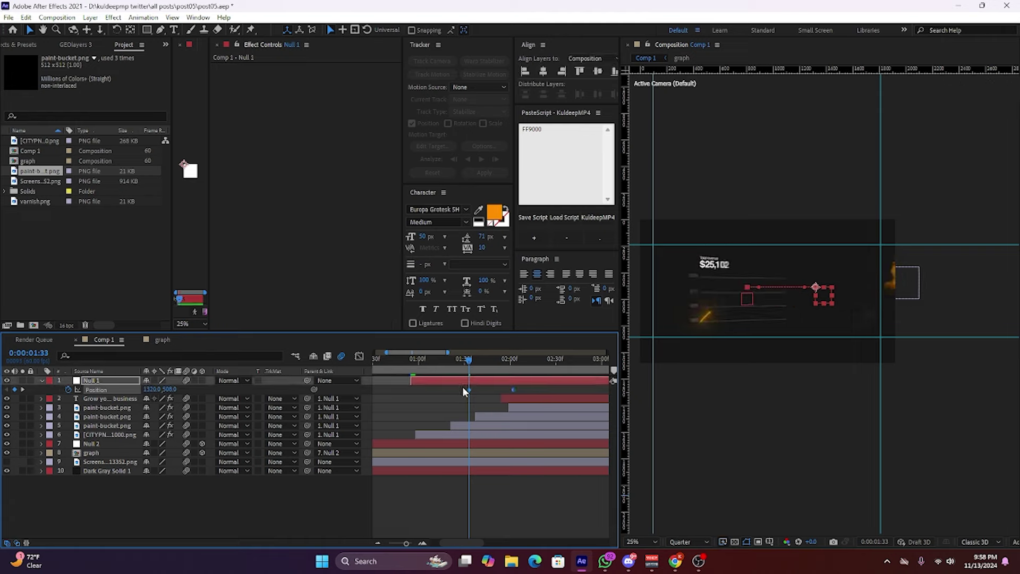
drag(470, 390, 417, 390)
Ease Null 1's Position speed curve in the Graph Editor and preview the move.
scroll(417, 396, up, 5)
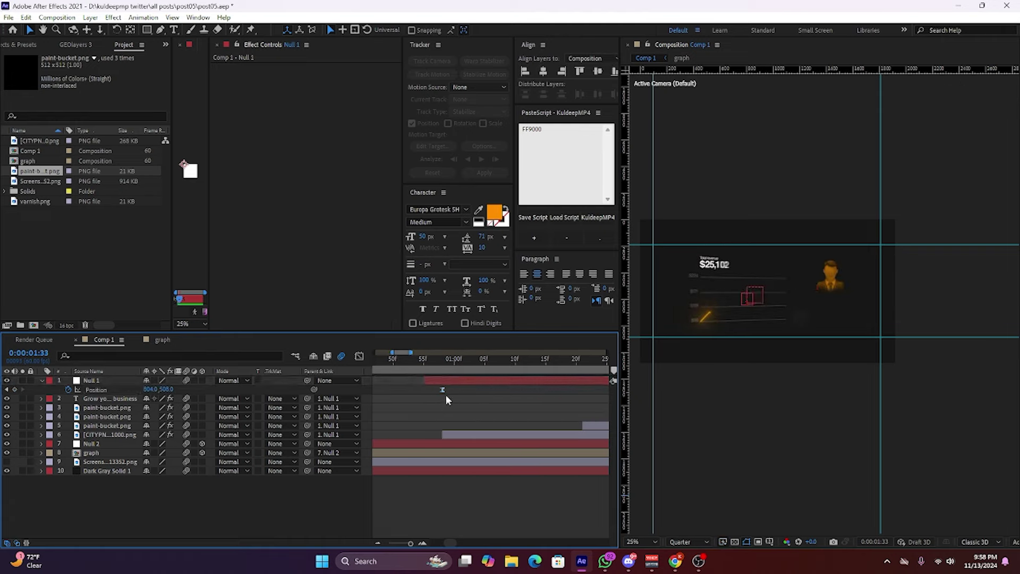
scroll(421, 410, down, 3)
click(428, 390)
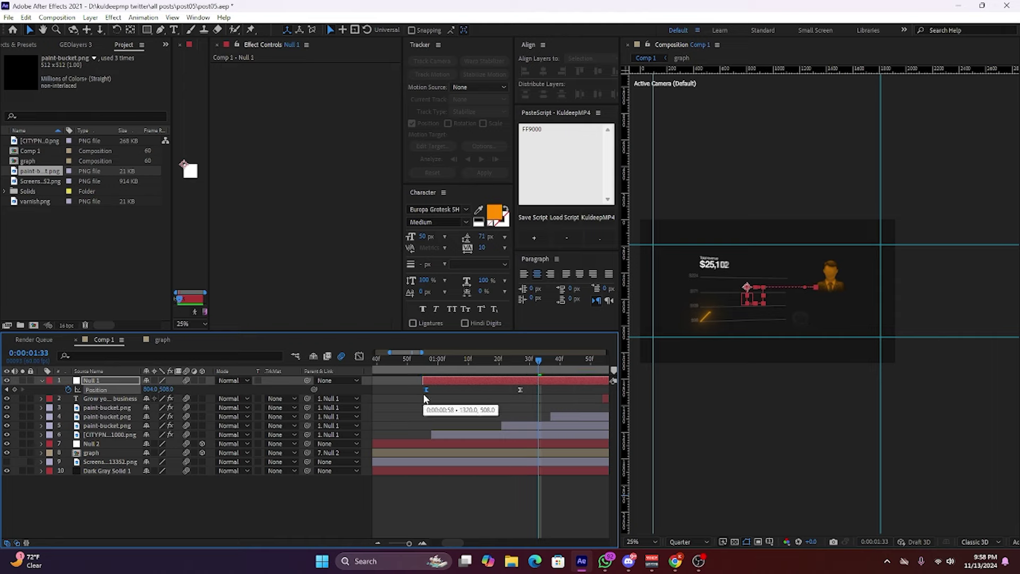
click(359, 356)
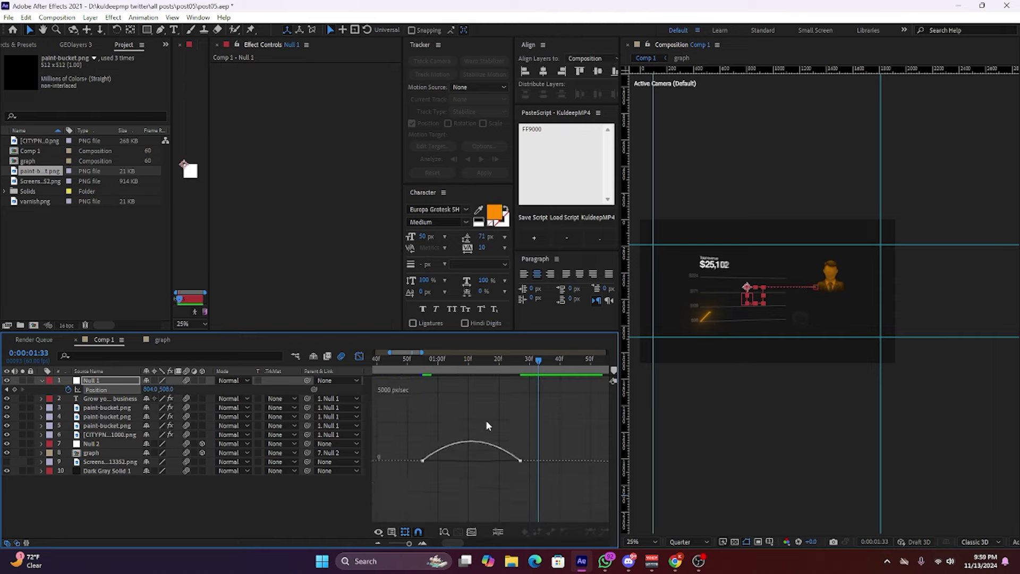
click(525, 449)
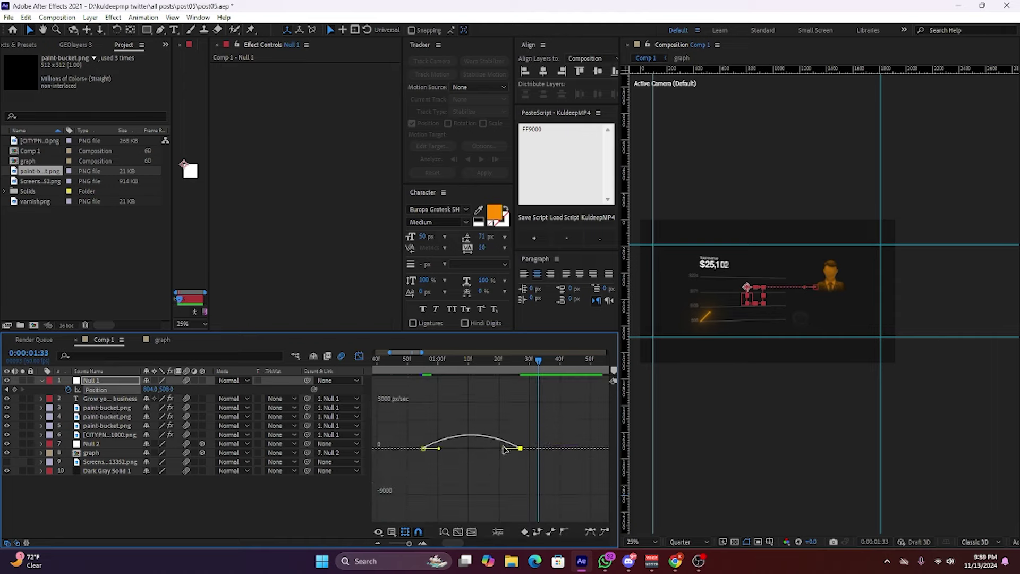
drag(489, 451, 473, 451)
key(shift+F3)
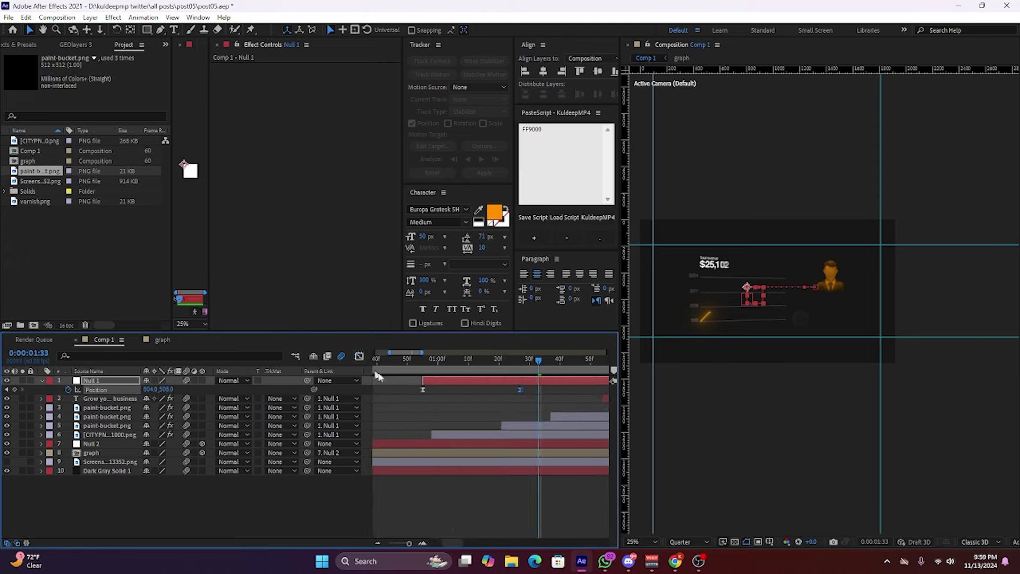
key(space)
click(433, 483)
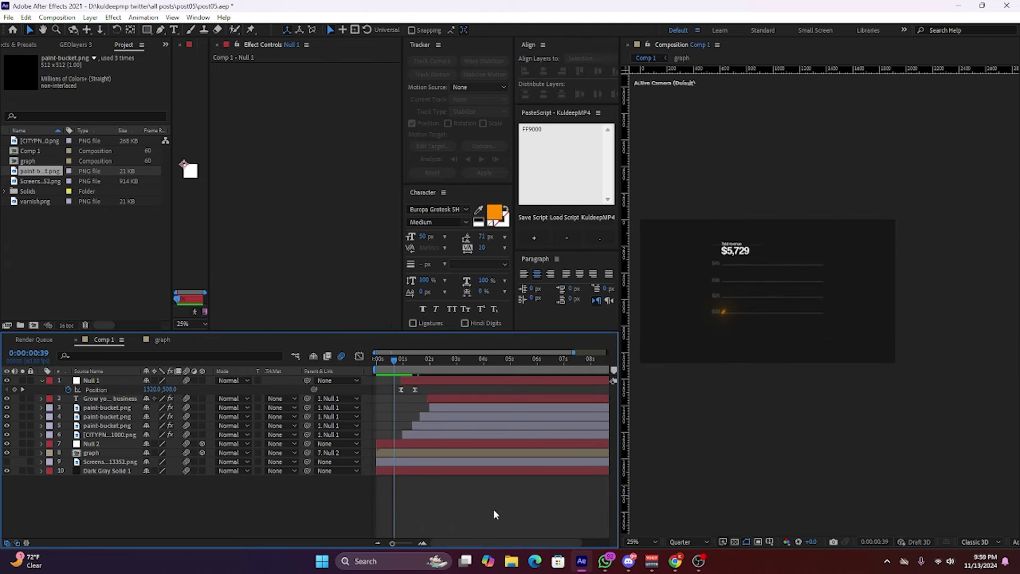
key(space)
Check the move at 0:00:01:10 and 1:17, then reveal the user icon's keyframes.
key(equal)
drag(444, 363, 432, 372)
click(427, 381)
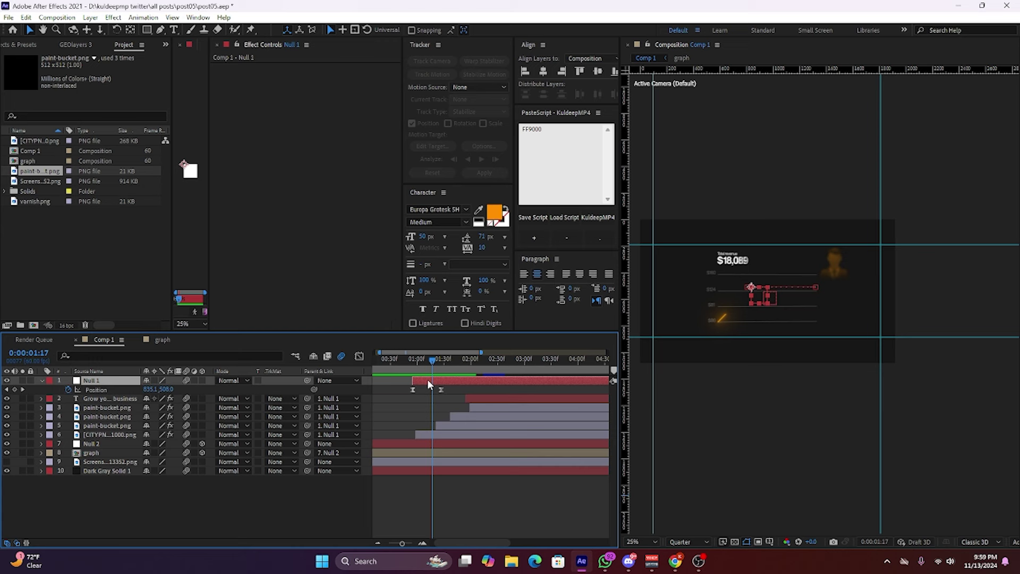
click(429, 435)
key(u)
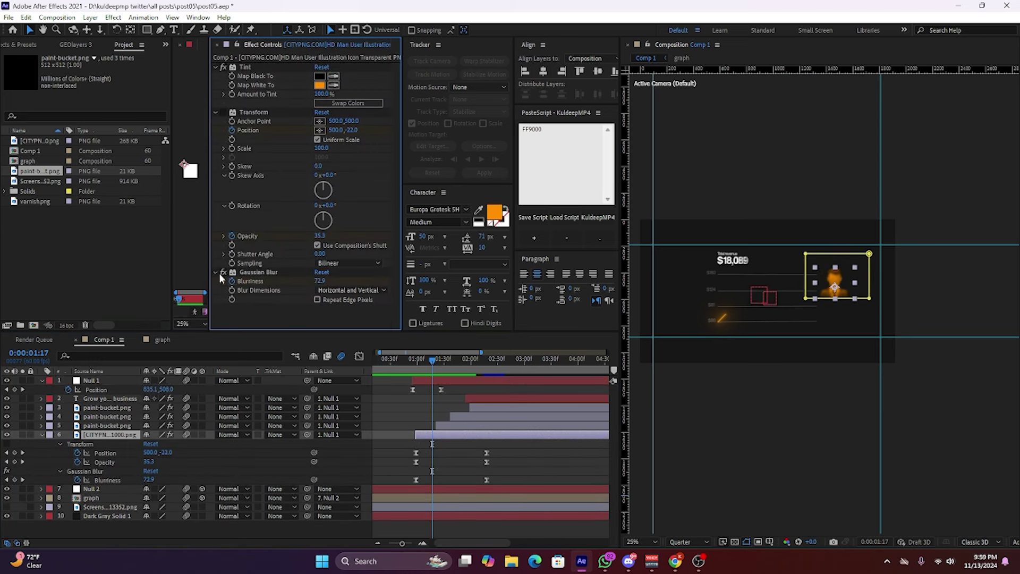
Drag Null 1's second Position keyframe later and preview the new timing.
click(413, 362)
key(space)
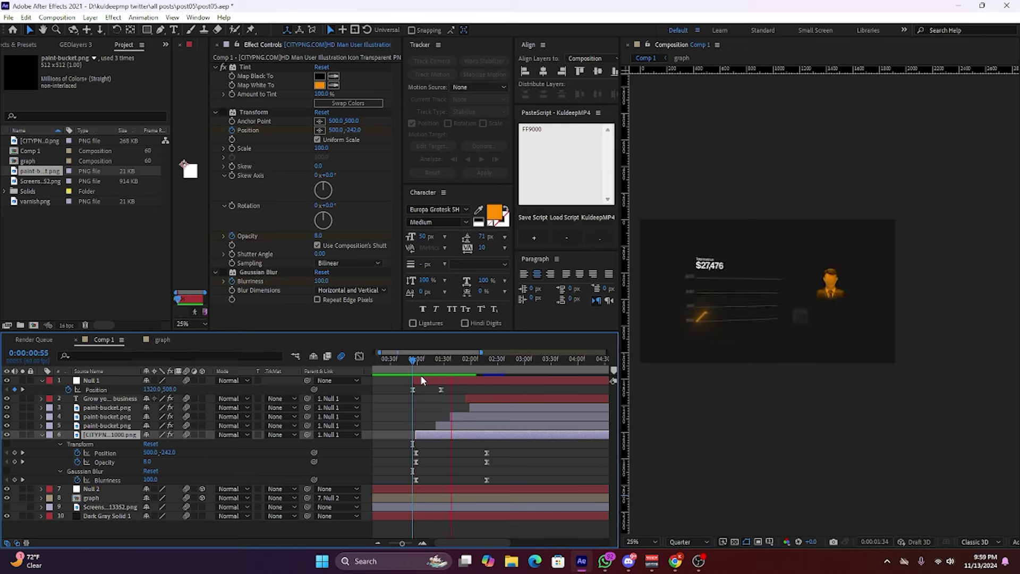
scroll(421, 375, down, 2)
mouse_move(415, 389)
mouse_down()
mouse_move(432, 390)
mouse_move(411, 370)
mouse_up()
key(space)
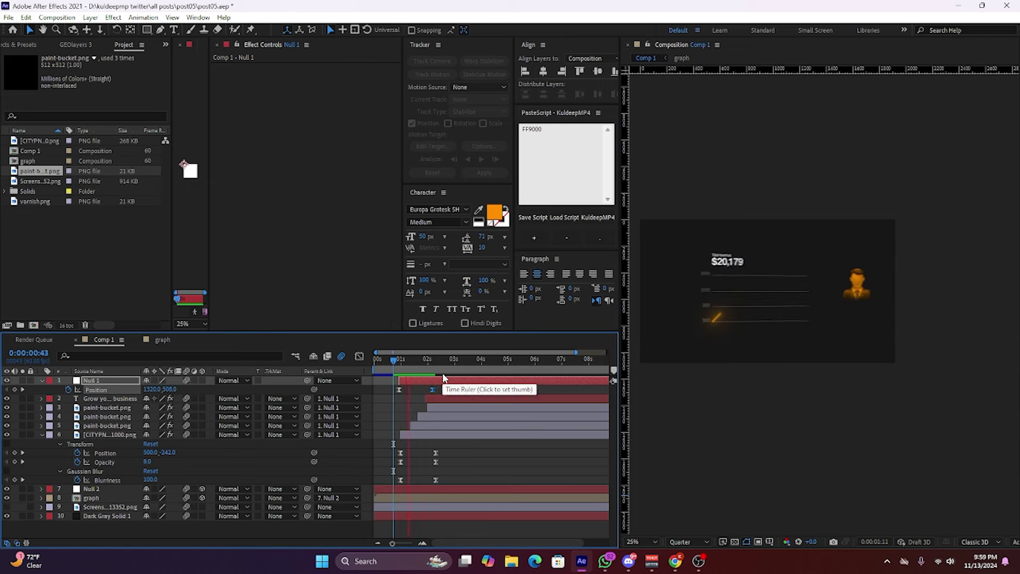
key(space)
scroll(393, 366, up, 2)
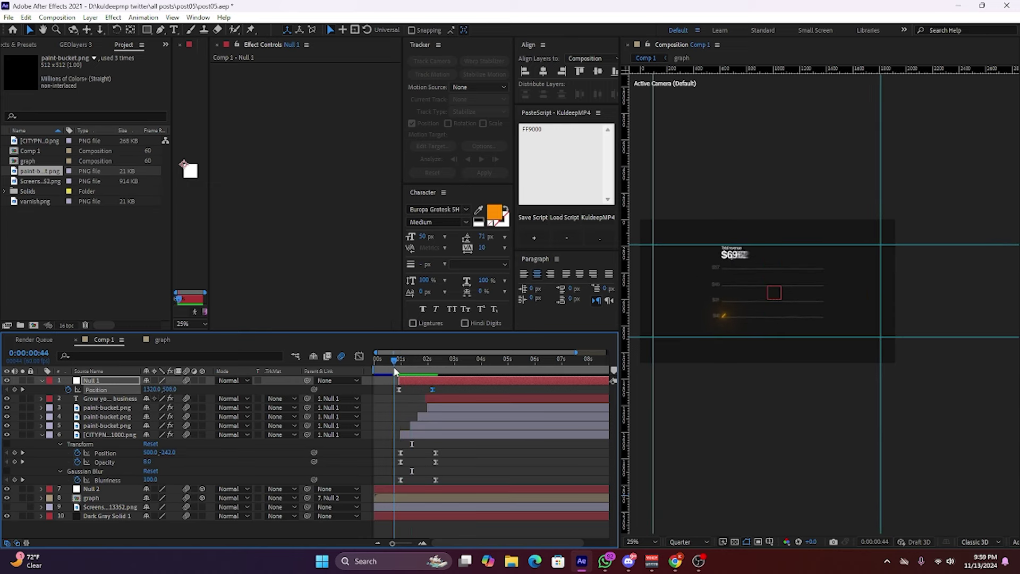
Inspect Null 2's keyframed properties with U, then step the selection up to Null 1.
click(408, 490)
key(u)
scroll(419, 480, up, 2)
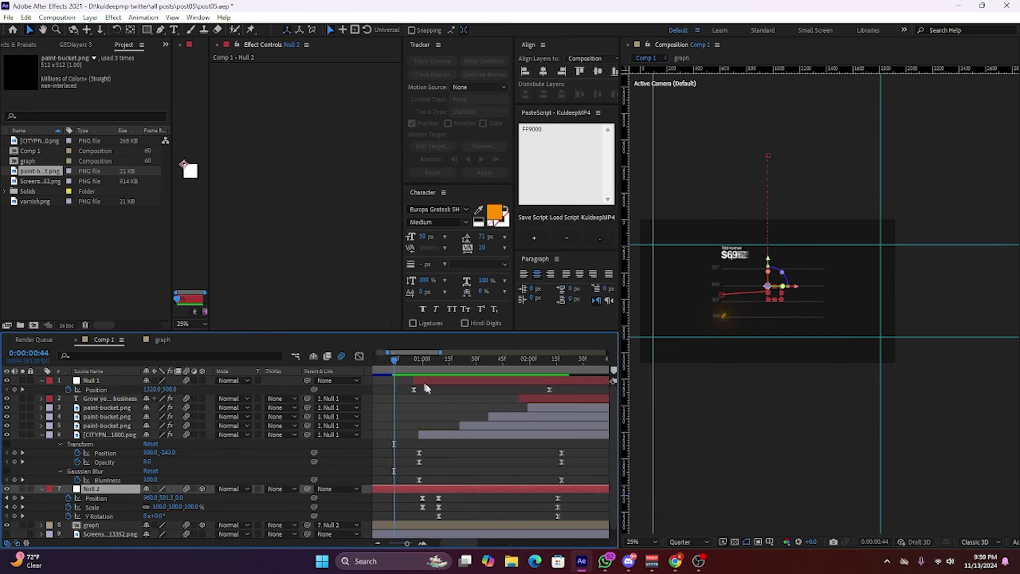
key(ctrl+Up)
scroll(410, 409, up, 2)
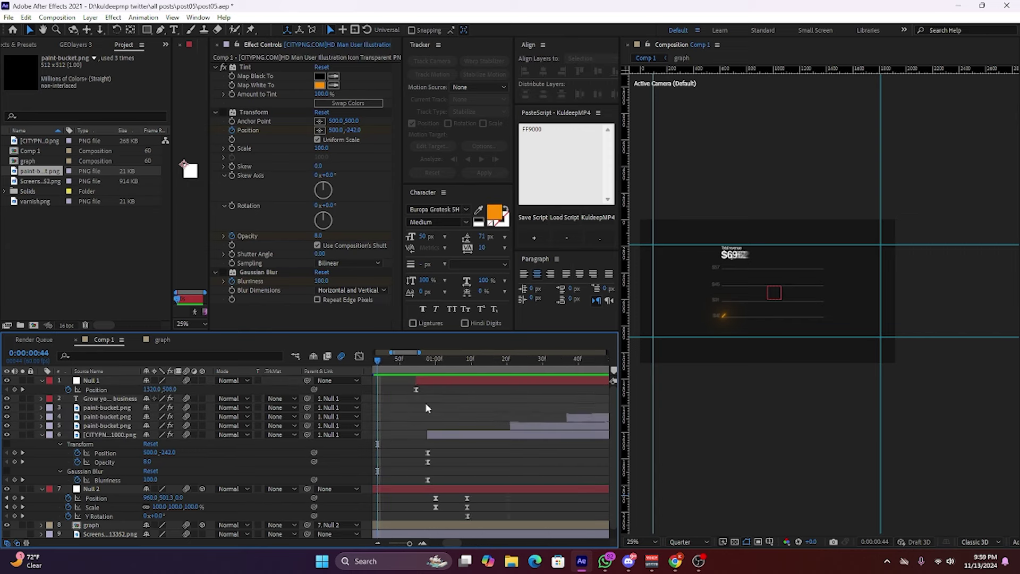
scroll(425, 402, up, 1)
key(ctrl+Up)
key(ctrl+Up)
key(ctrl+Up)
Shift layers 1–6 later in time so the sequence starts after a pause.
click(434, 435)
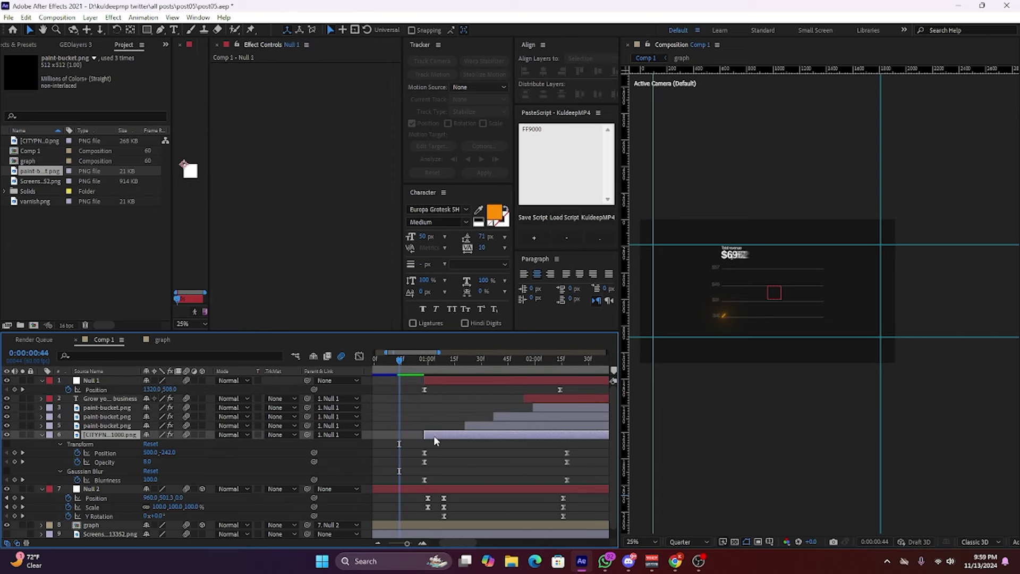
drag(435, 441, 496, 451)
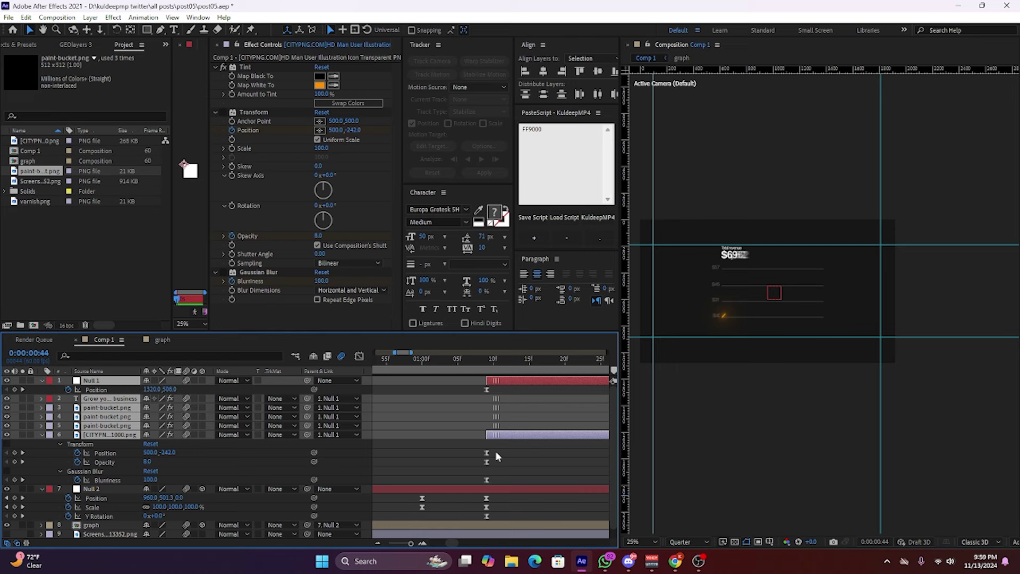
key(minus)
key(minus)
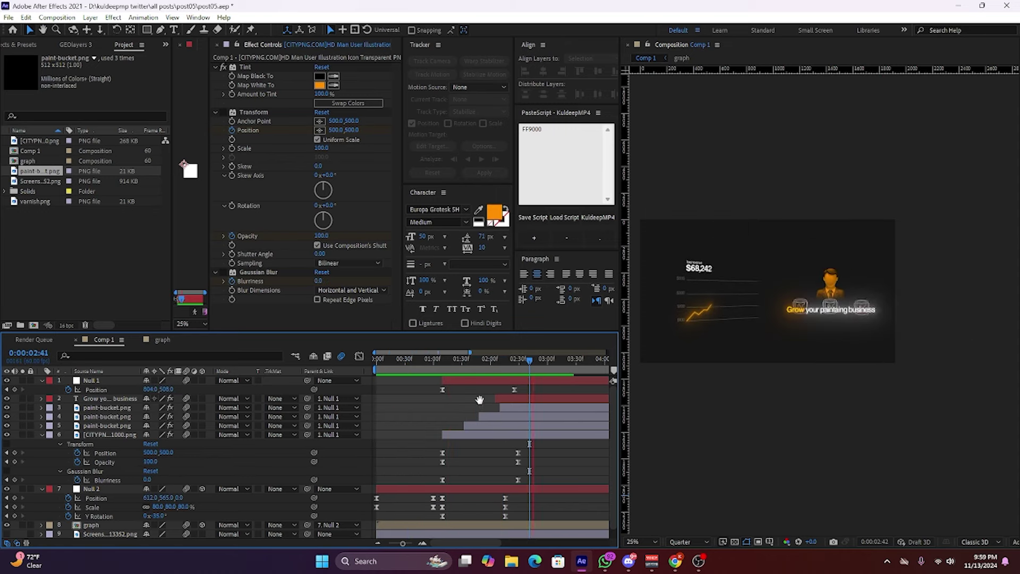
Drag the tagline's Range Selector Offset end keyframe slightly later.
click(505, 398)
key(u)
scroll(467, 407, up, 3)
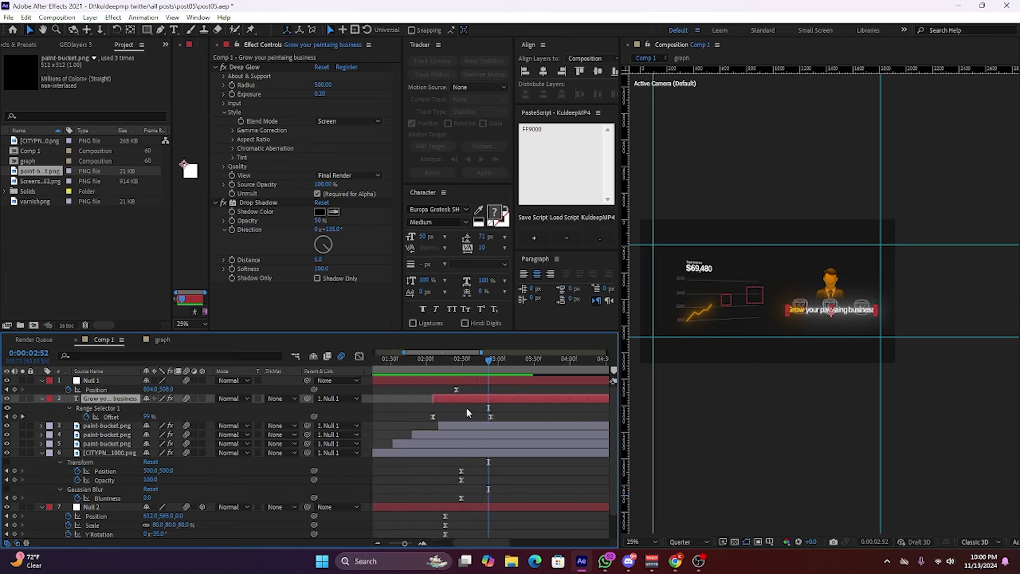
drag(489, 417, 501, 417)
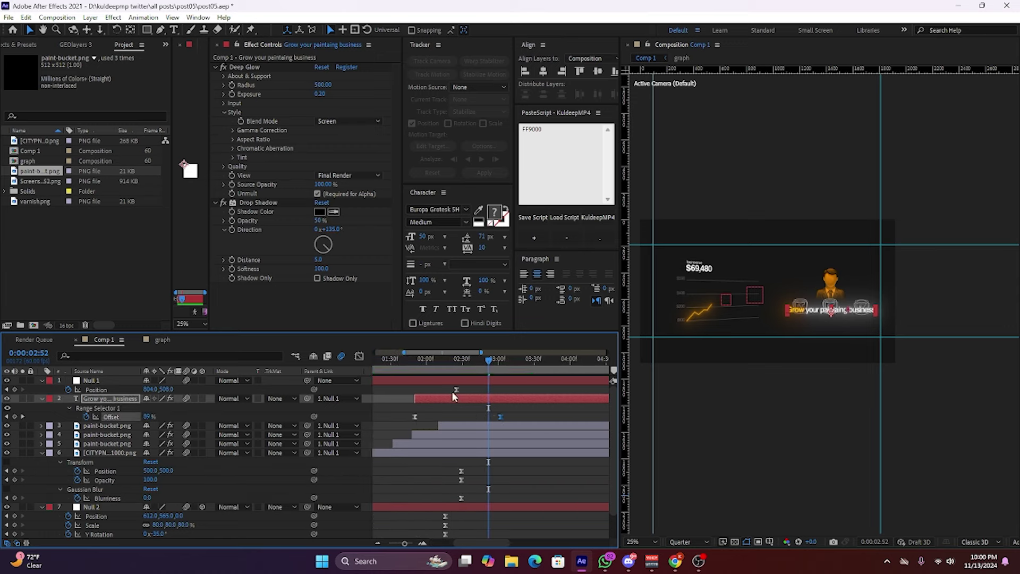
Preview the 'Grow your painting business' reveal from 1:43 through to its end.
click(406, 365)
key(space)
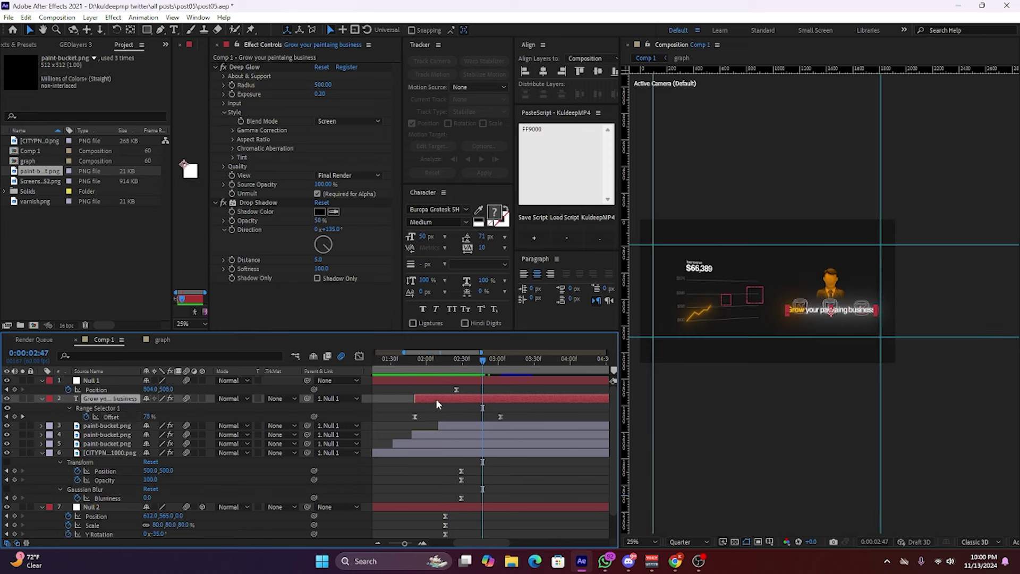
click(437, 409)
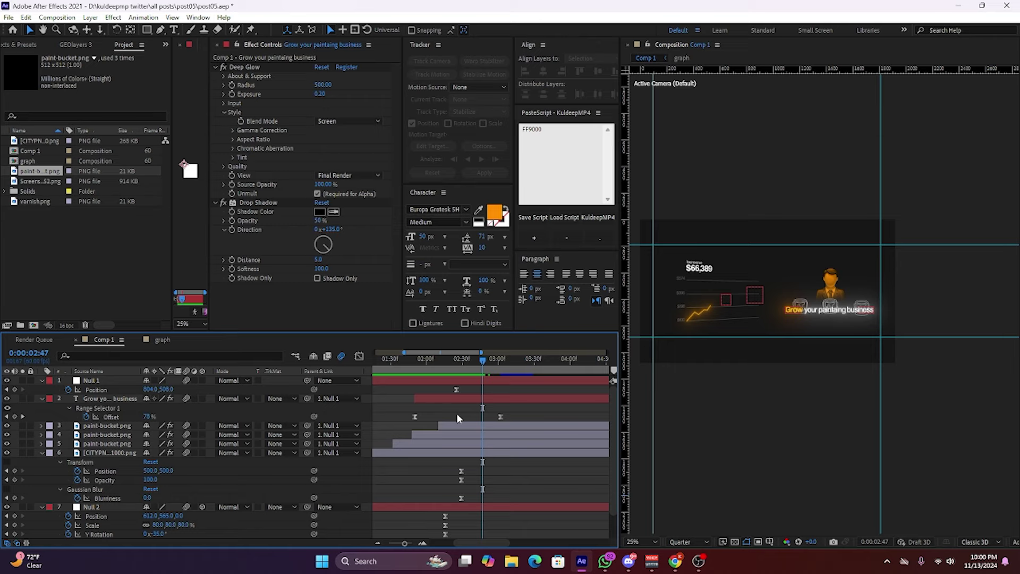
click(516, 398)
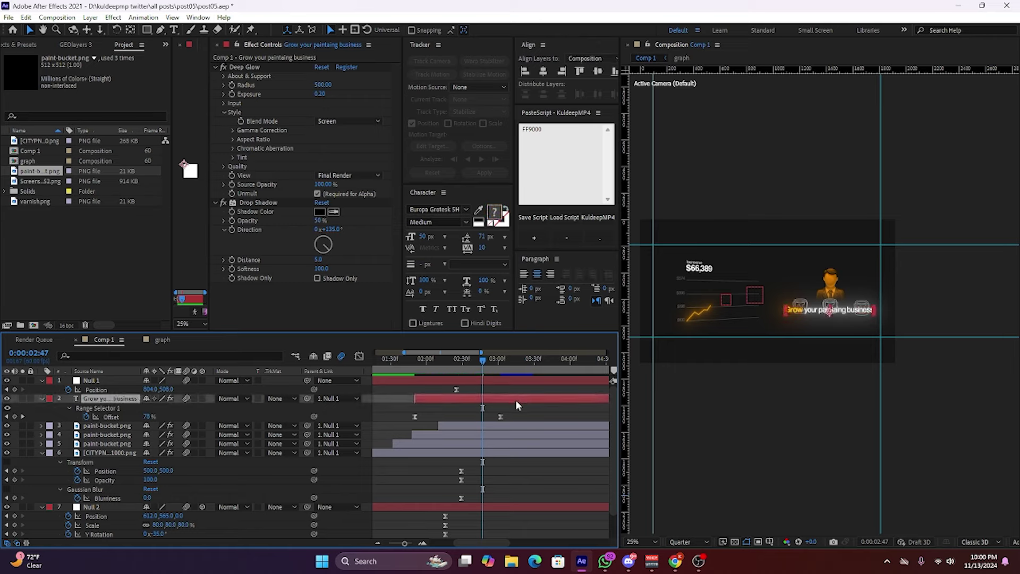
click(512, 409)
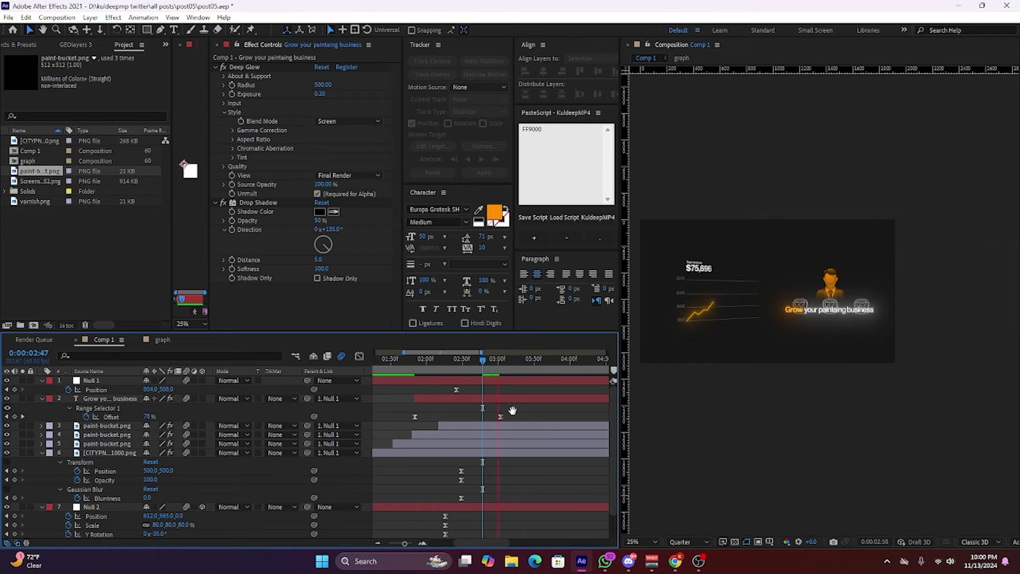
key(space)
click(483, 384)
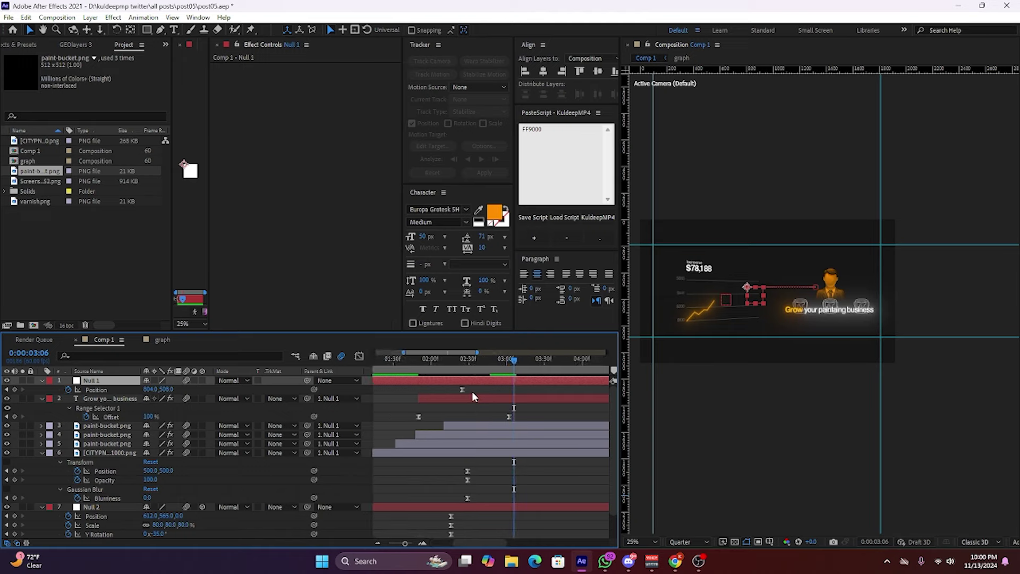
Scrub Null 1's Position X to 726 to adjust the framing.
click(462, 360)
scroll(459, 395, up, 2)
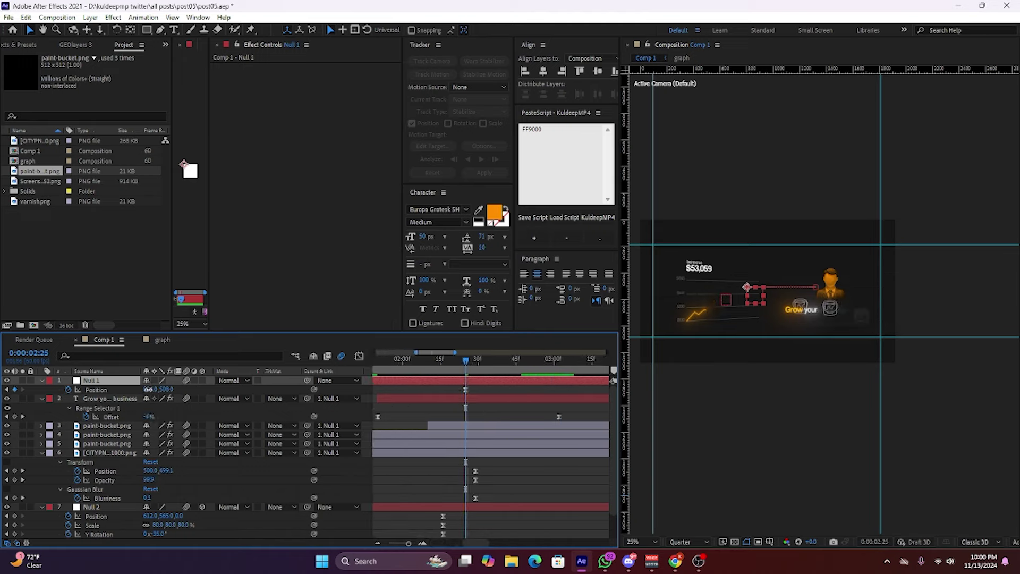
mouse_move(147, 389)
mouse_down()
mouse_move(121, 407)
mouse_move(140, 392)
mouse_up()
scroll(462, 411, down, 2)
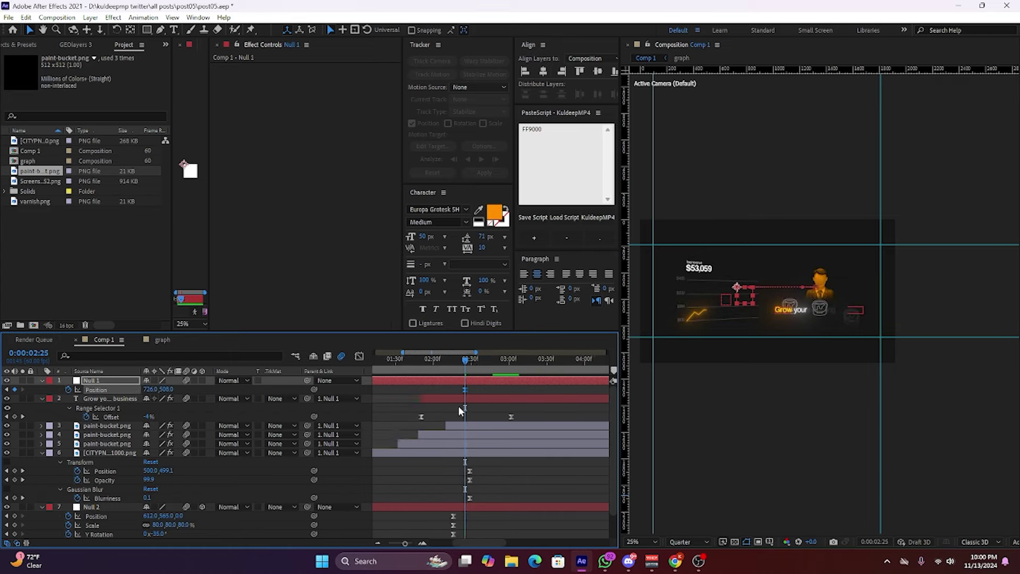
scroll(461, 411, down, 3)
click(462, 411)
click(455, 372)
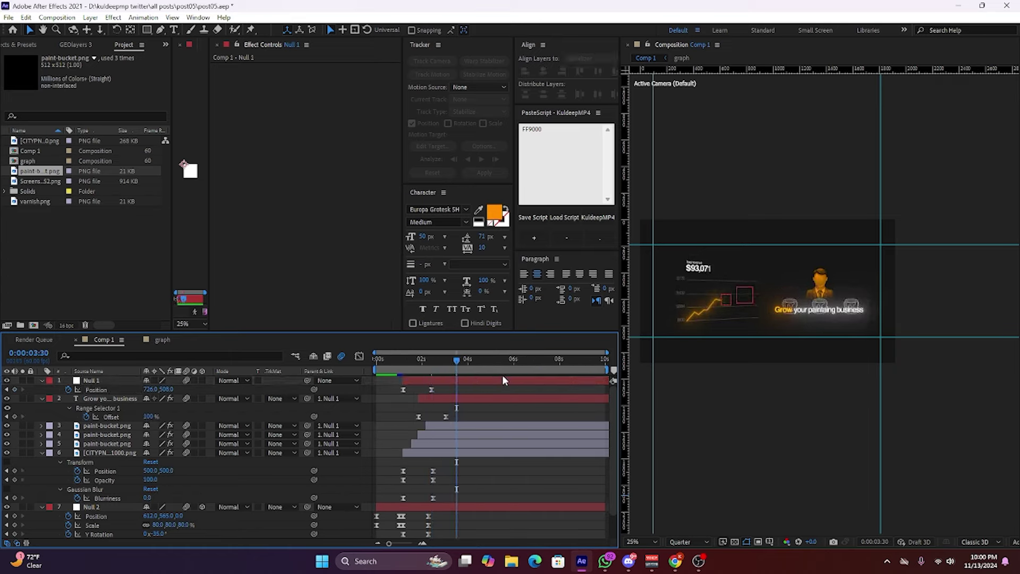
At 2:16, set Null 2's Position X to 564.
click(422, 453)
scroll(422, 459, up, 2)
scroll(462, 465, down, 2)
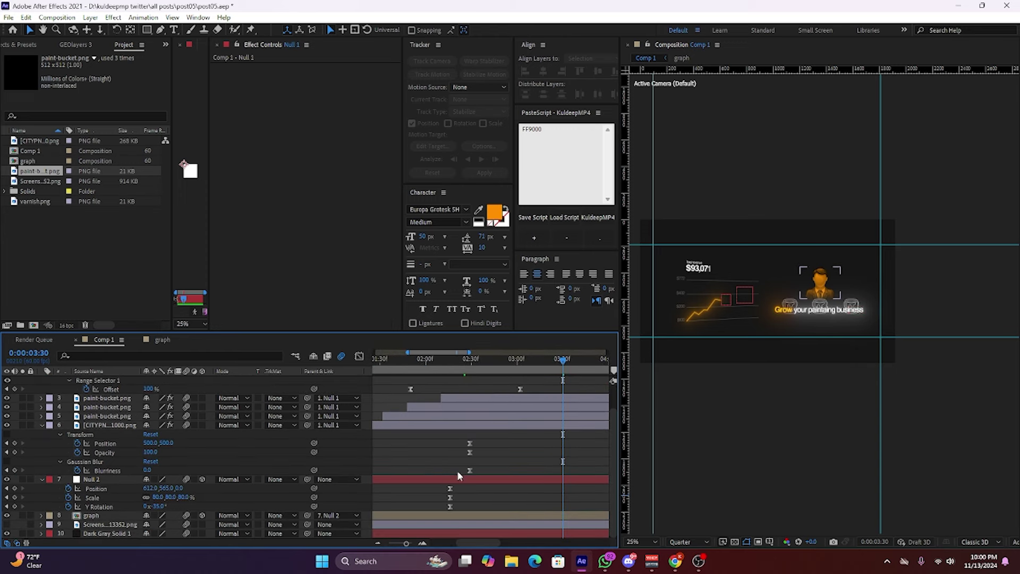
alt+scroll(457, 471, up, 2)
click(449, 359)
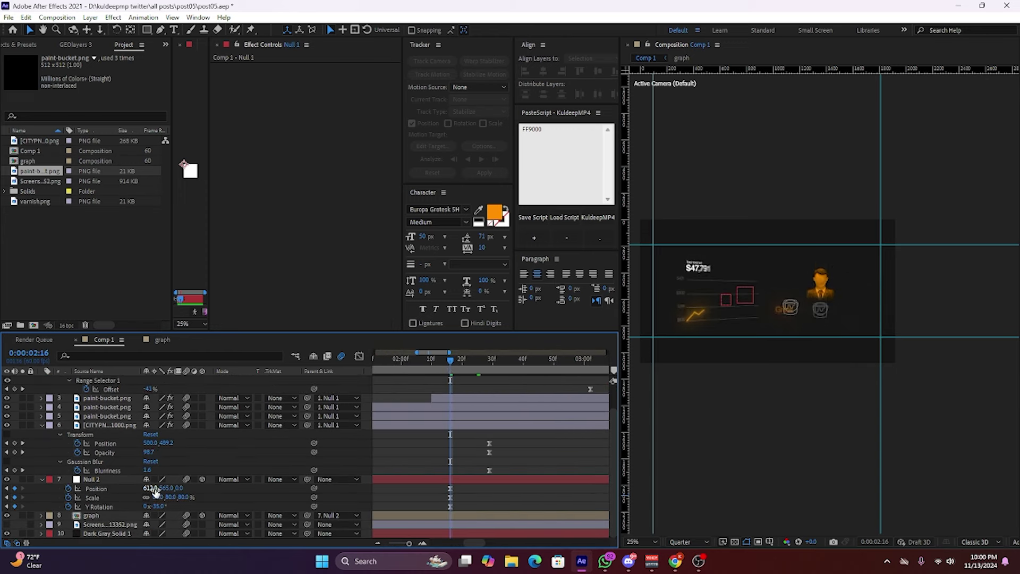
drag(154, 488, 129, 488)
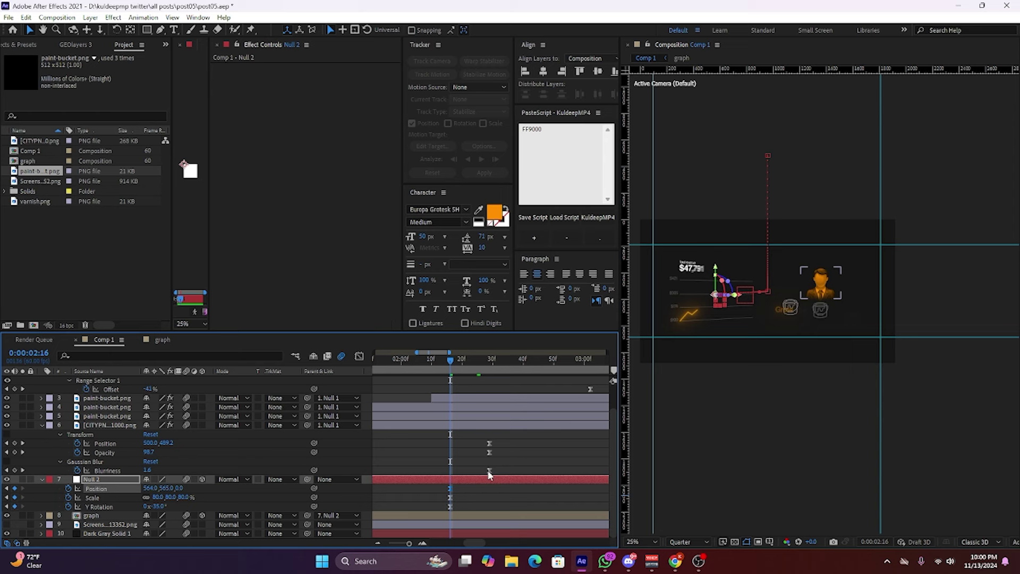
alt+scroll(513, 457, down, 2)
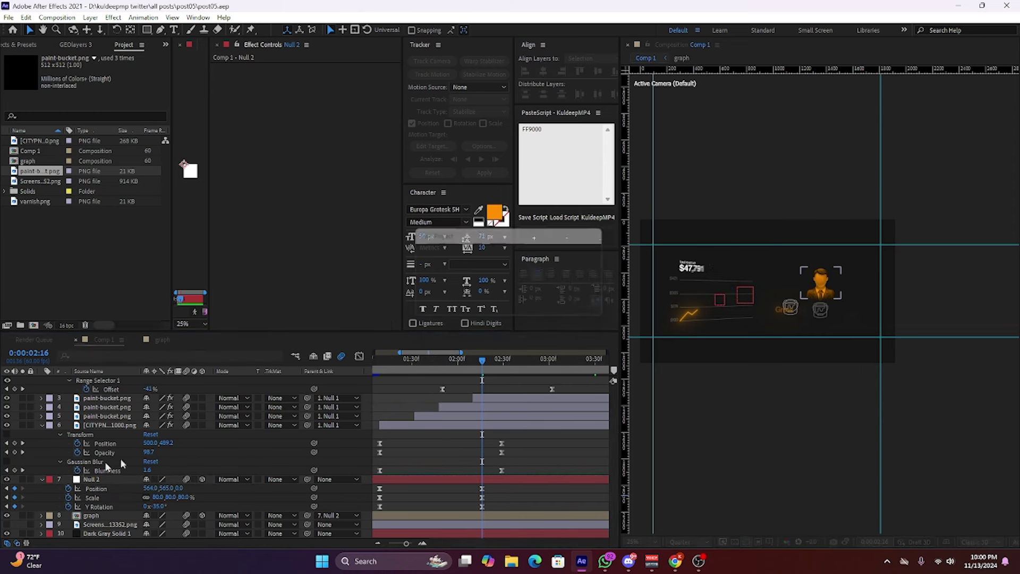
Collapse all layers' properties and preview the 3D zoom up to 1:49.
key(ctrl+a)
key(u)
key(space)
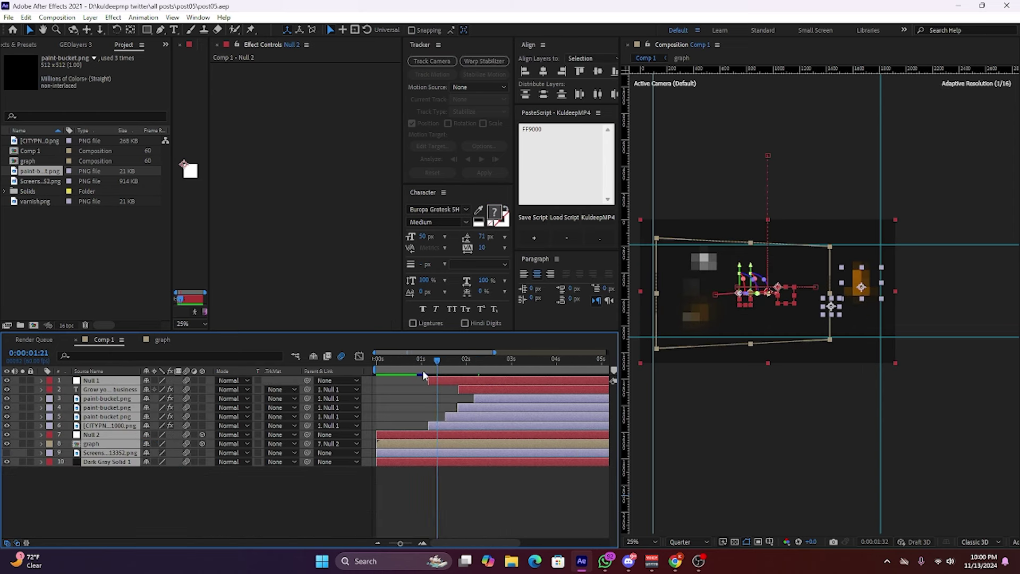
alt+scroll(520, 499, down, 3)
key(space)
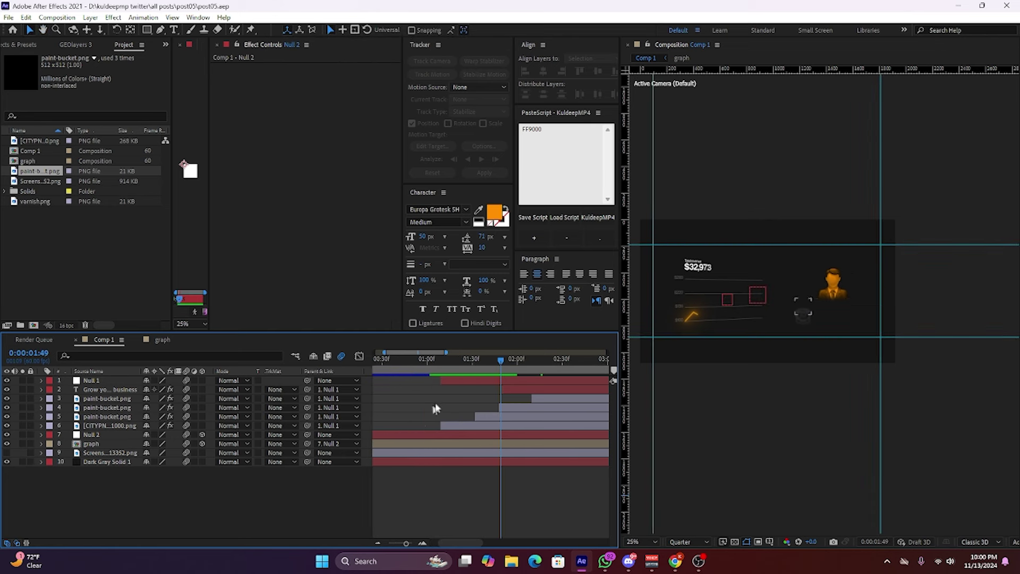
click(450, 425)
Keyframe the person icon's Opacity at 0% at 1:09, fading up to 100% by 1:29.
alt+scroll(477, 375, up, 5)
drag(478, 376, 534, 381)
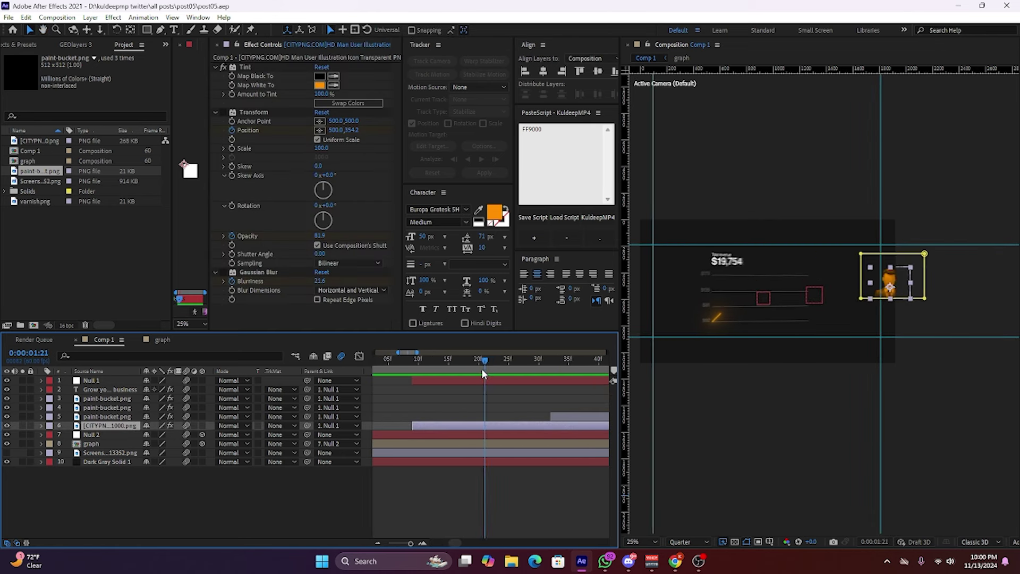
key(t)
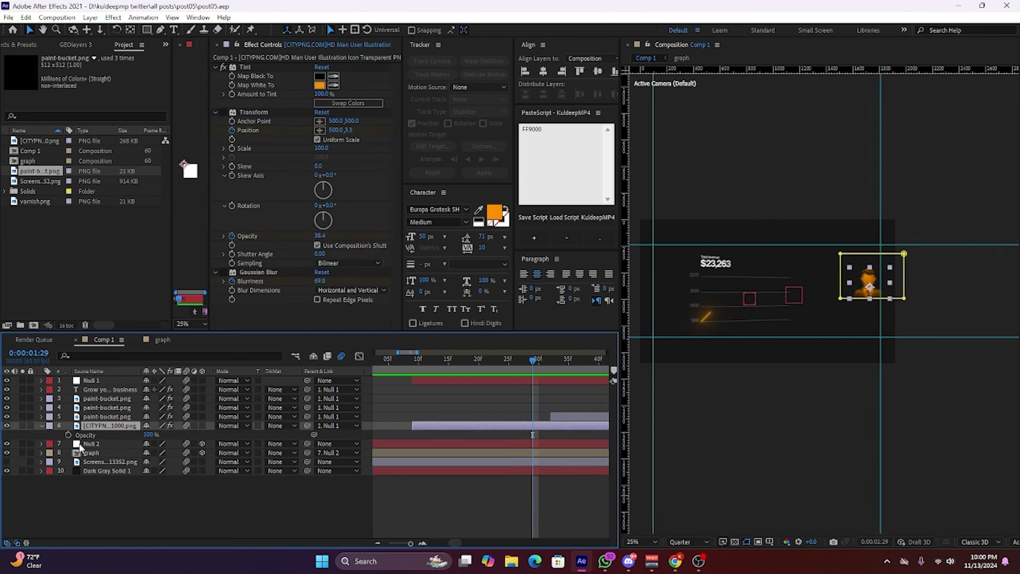
key(shift+Page_Up)
key(shift+Page_Up)
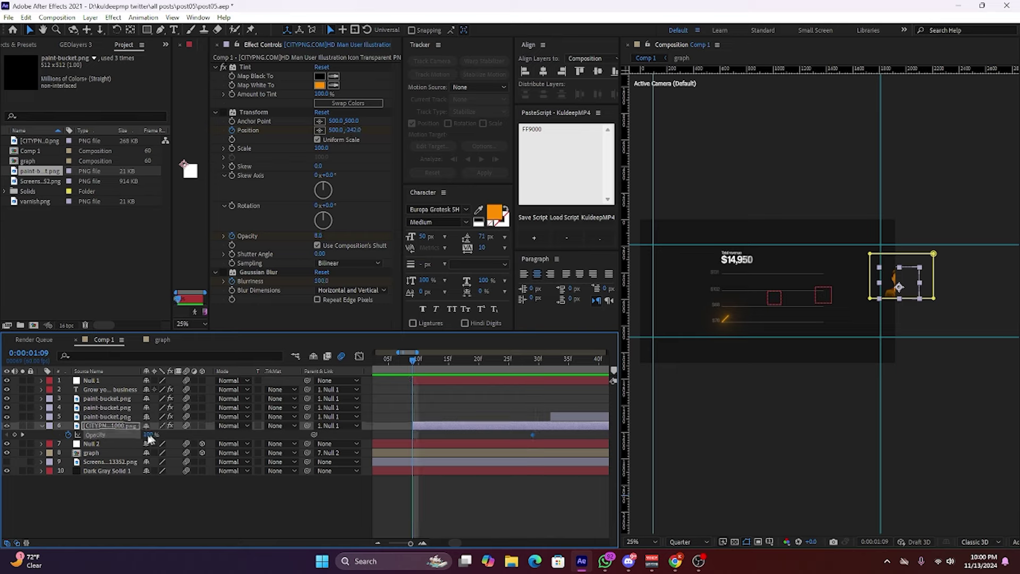
drag(150, 437, 107, 438)
click(394, 439)
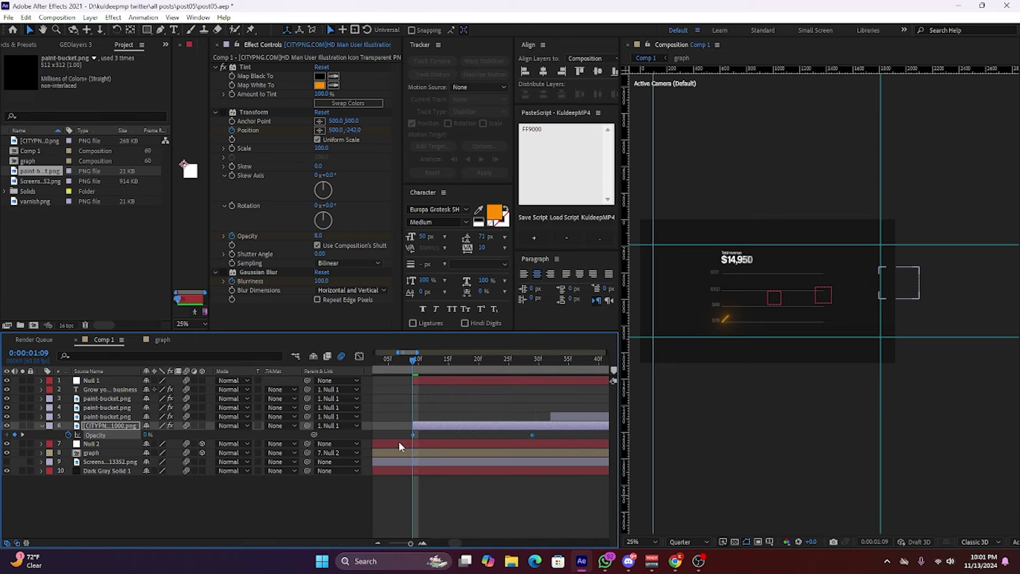
Preview the icon fade-in with the timeline zoomed out to 1:00–3:00.
click(489, 498)
key(space)
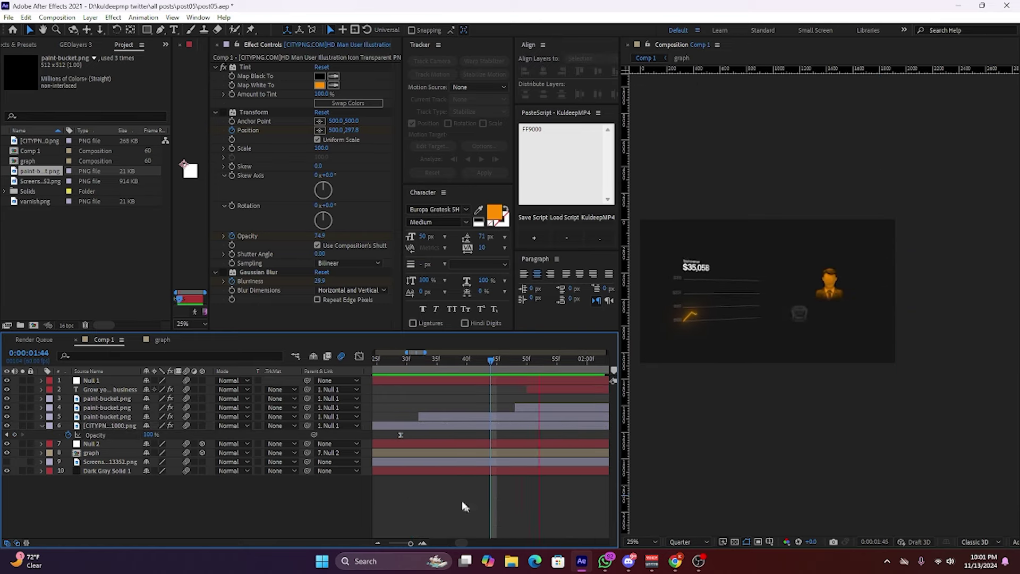
key(space)
key(minus)
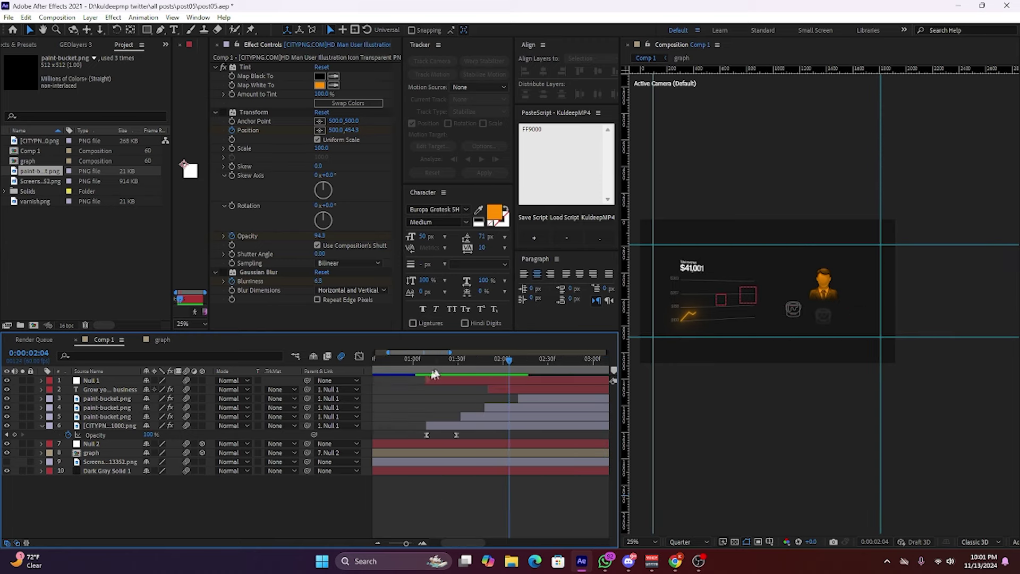
key(space)
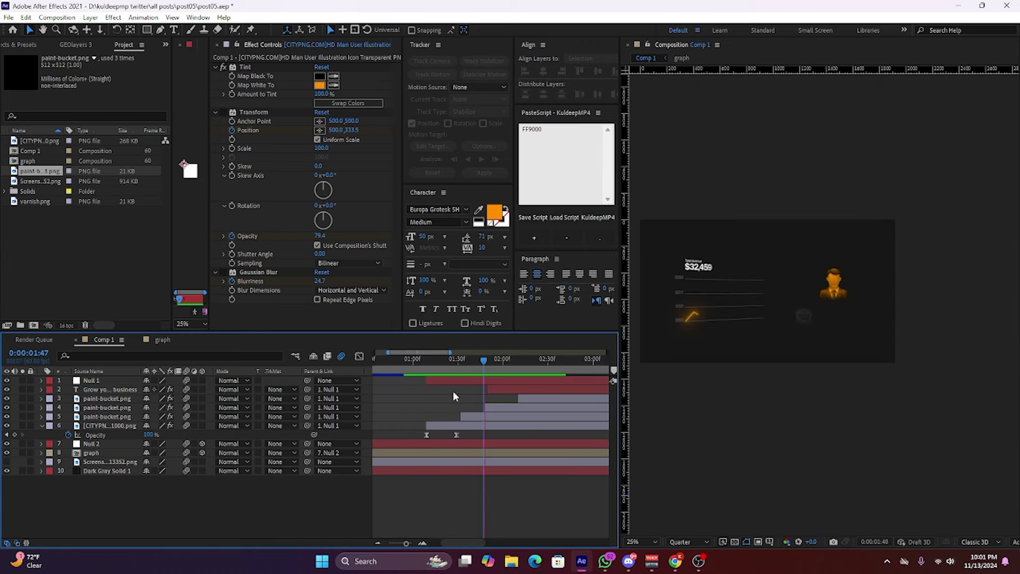
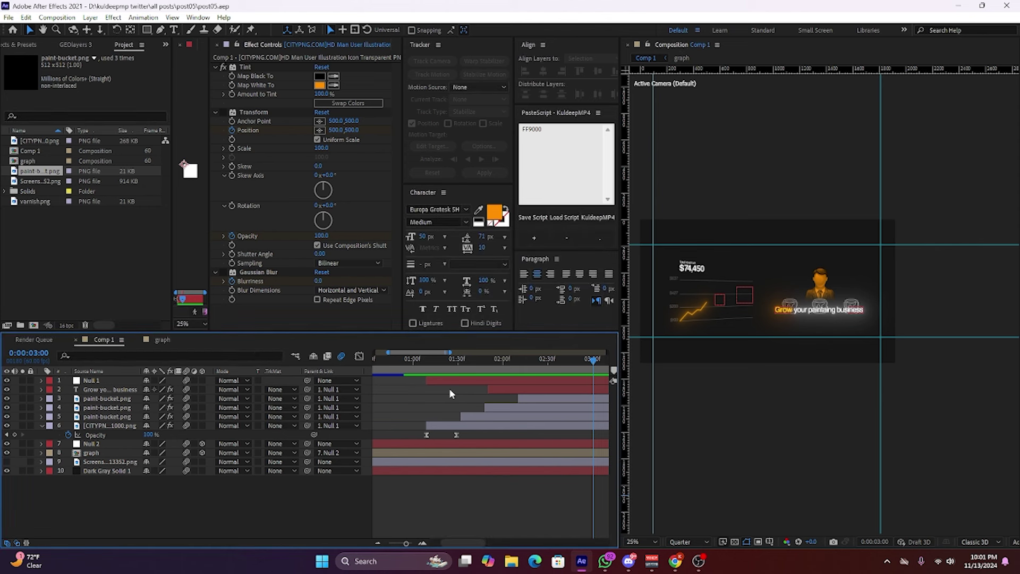
Select Null 1, show its Position, and scrub to the frame where the tagline appears.
click(462, 453)
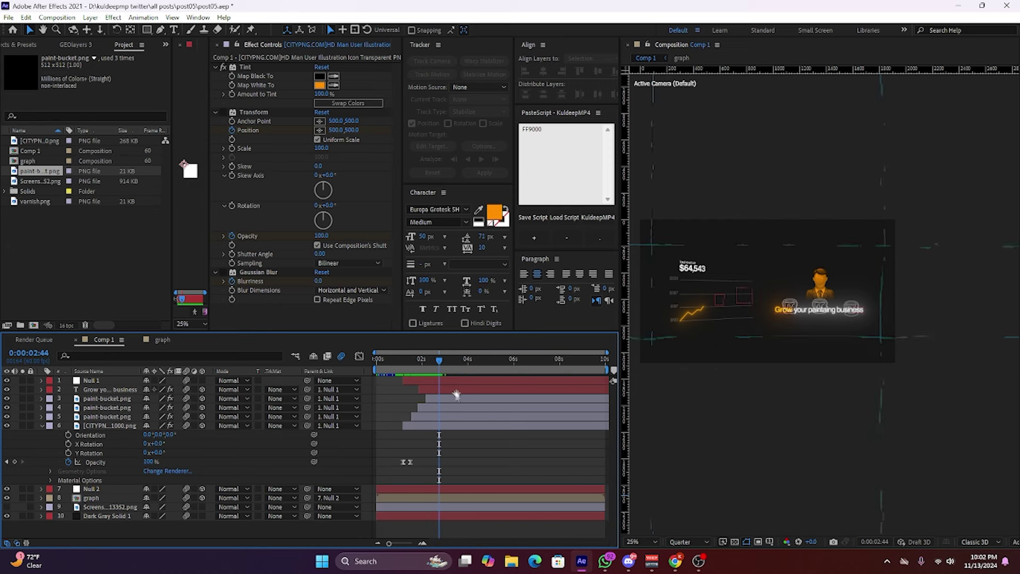
click(449, 389)
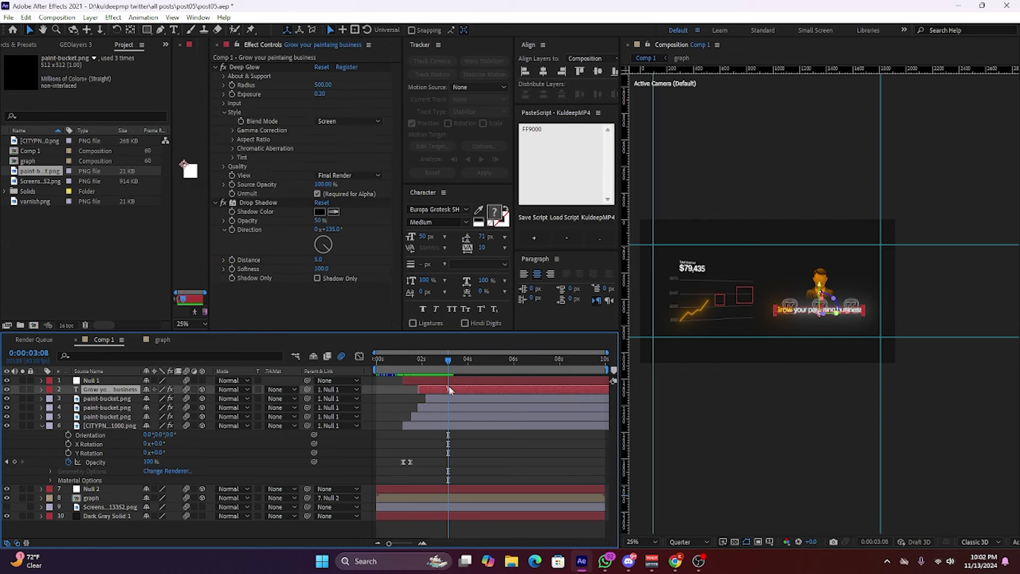
drag(448, 360, 425, 372)
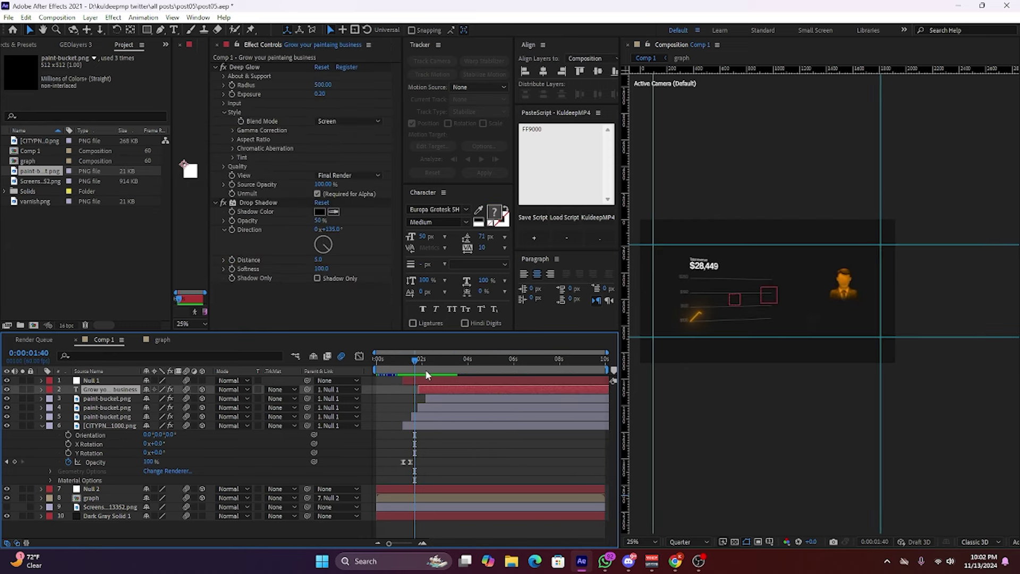
click(426, 369)
click(428, 380)
key(p)
key(equal)
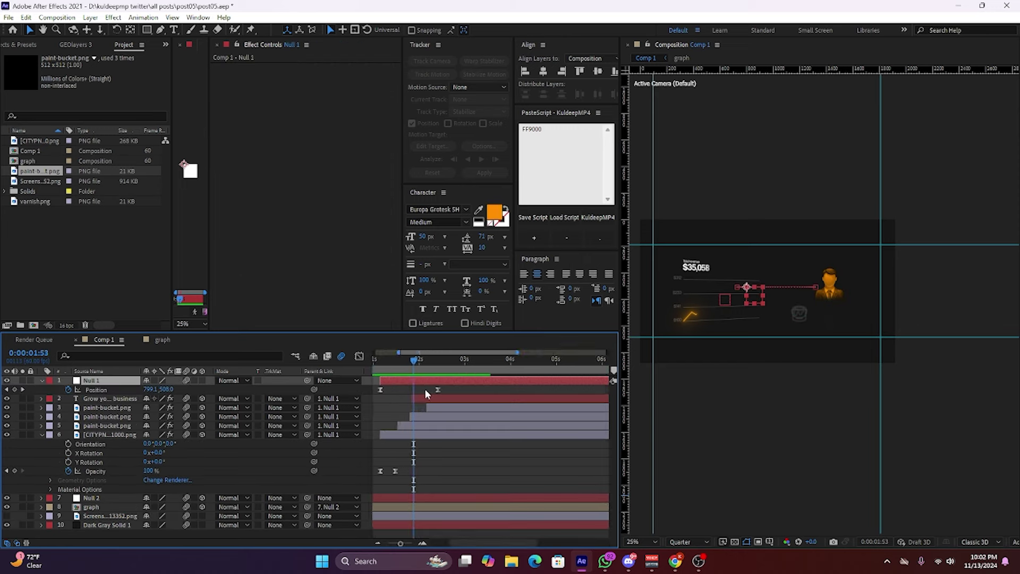
mouse_move(426, 391)
mouse_down()
mouse_move(455, 376)
mouse_move(404, 377)
mouse_up()
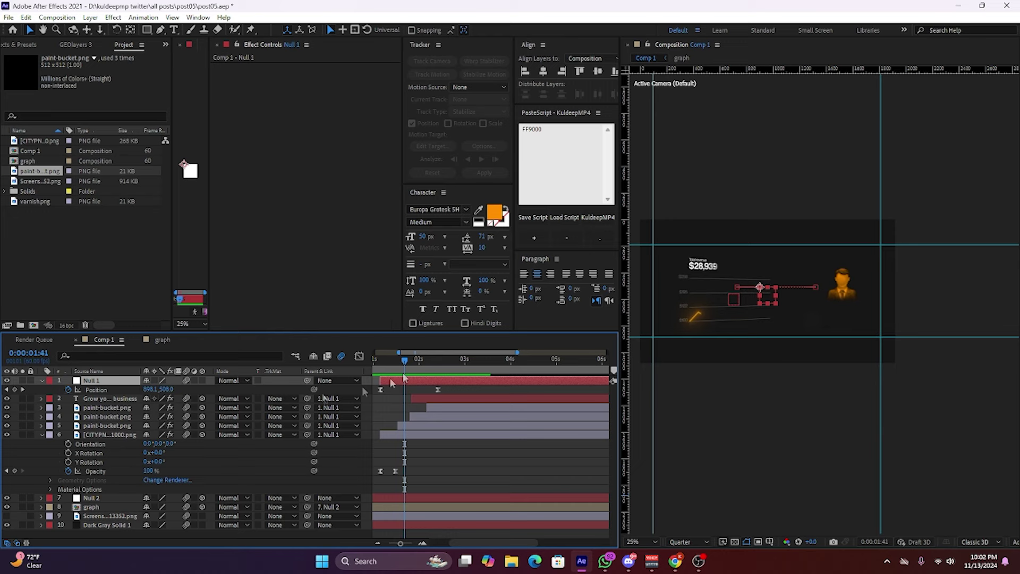
Make Null 1 3D and test a 14° Y Rotation keyframe at 3:16, then undo it.
click(202, 380)
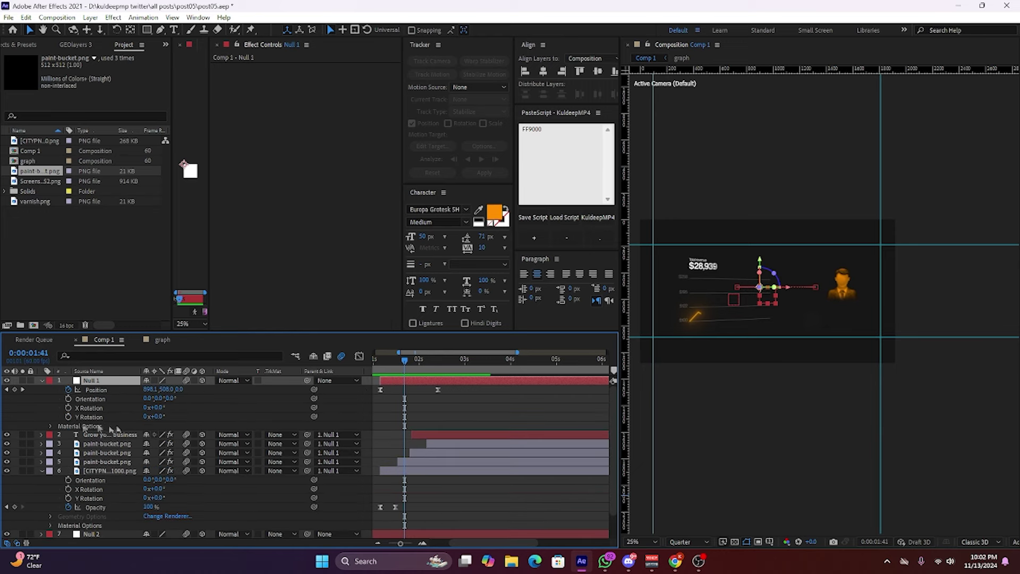
click(68, 416)
drag(444, 380, 478, 381)
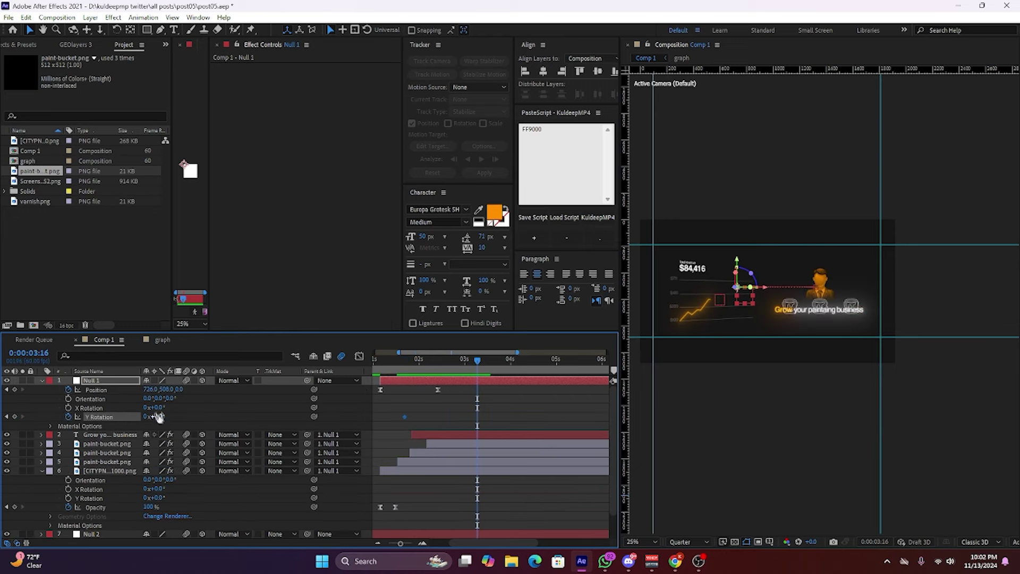
mouse_move(159, 416)
mouse_down()
mouse_move(172, 422)
mouse_move(161, 425)
mouse_up()
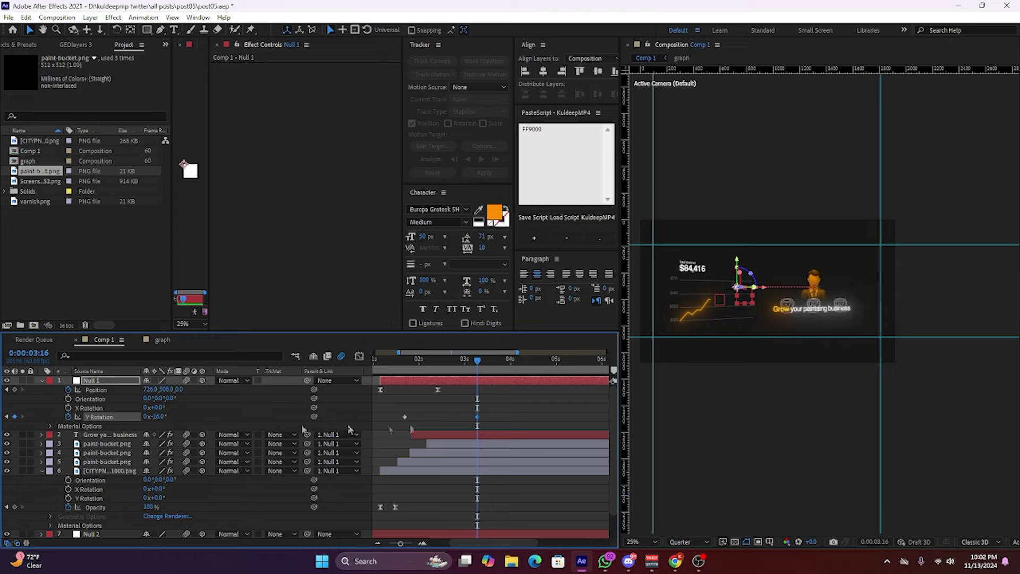
key(ctrl+z)
key(ctrl+z)
key(ctrl+z)
Scrub back to around 1:22 and delete the Null 1 layer.
click(419, 360)
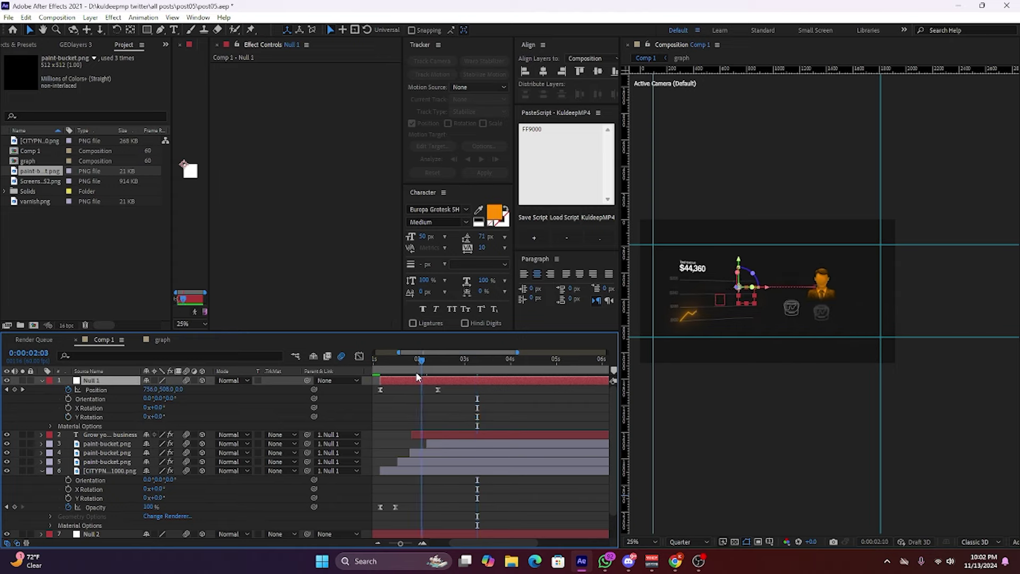
click(391, 371)
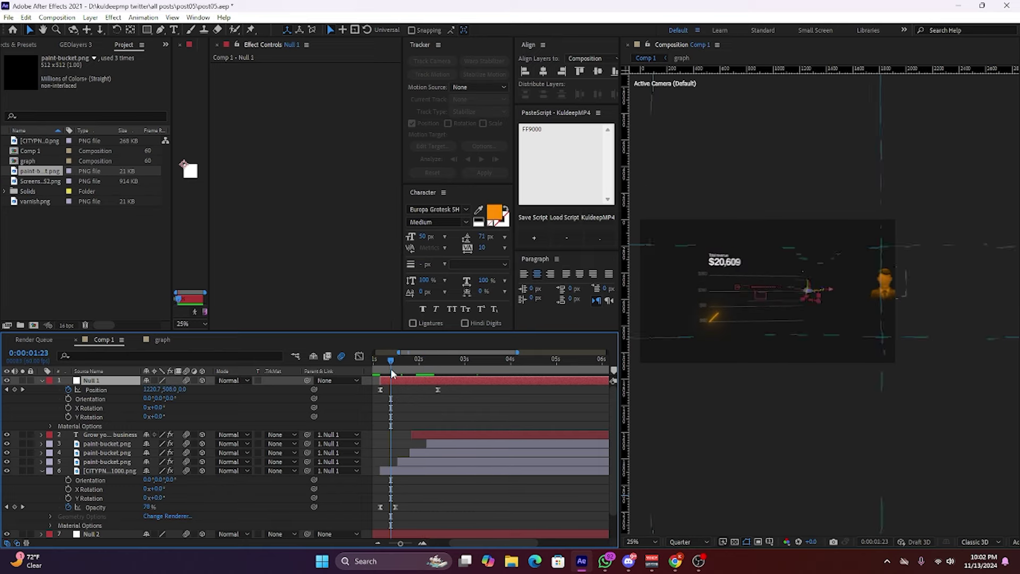
click(390, 363)
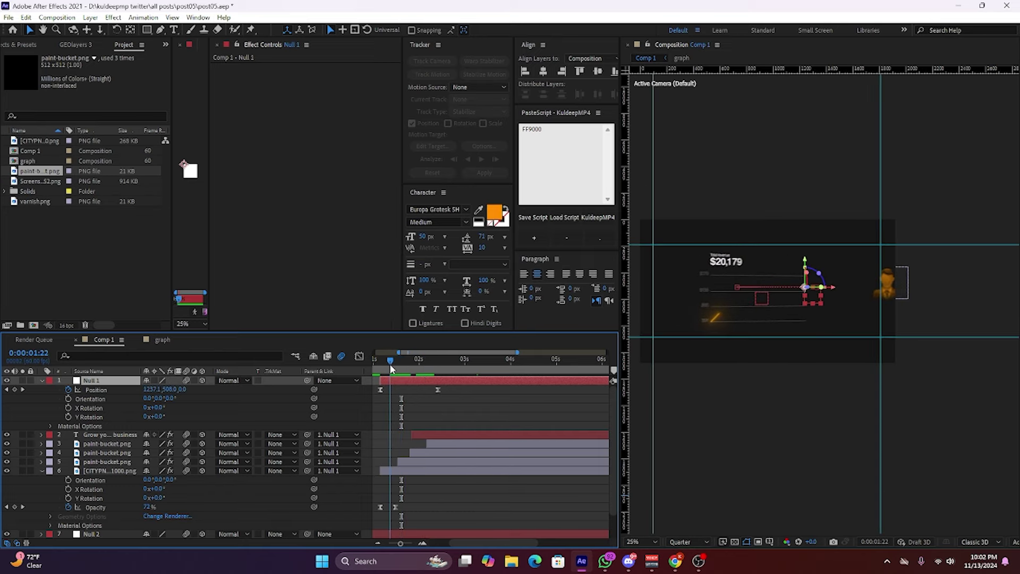
drag(390, 366, 392, 372)
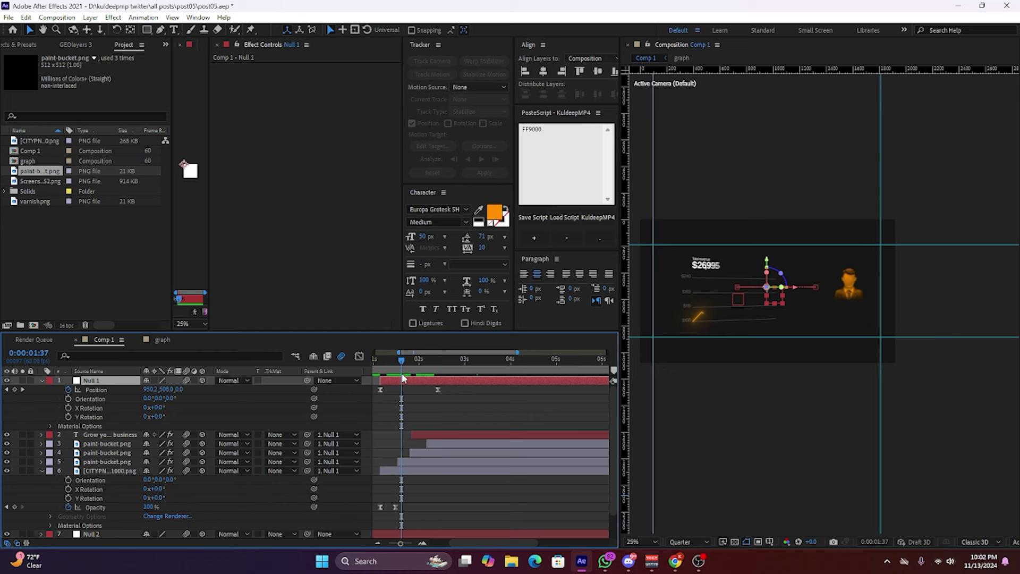
click(470, 371)
key(Delete)
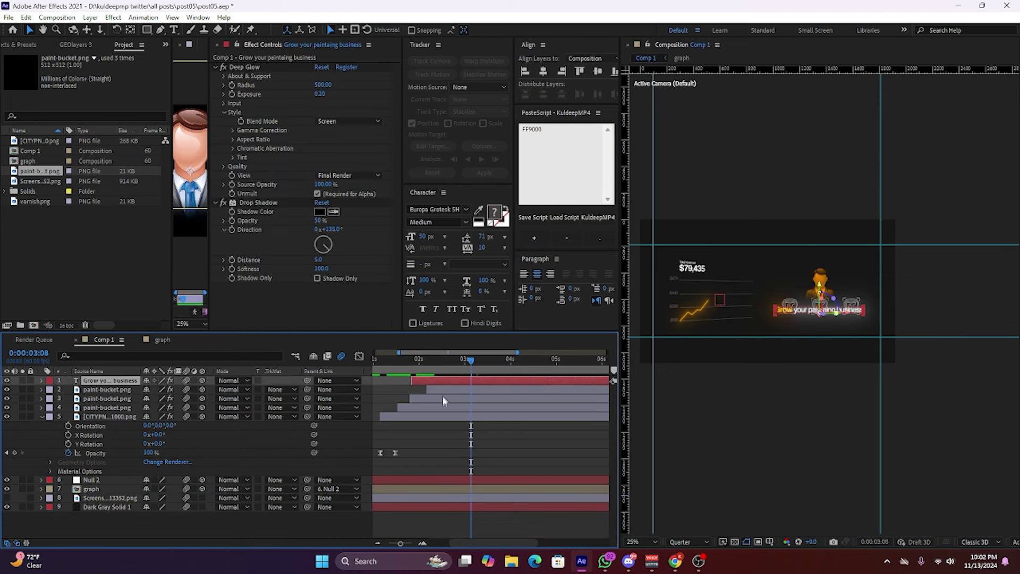
Add a 1920×1080, 60 fps, 10-second composition named paint from the Project panel.
key(minus)
key(minus)
mouse_move(425, 367)
mouse_down()
mouse_move(410, 387)
mouse_move(426, 418)
mouse_up()
right_click(33, 220)
click(106, 223)
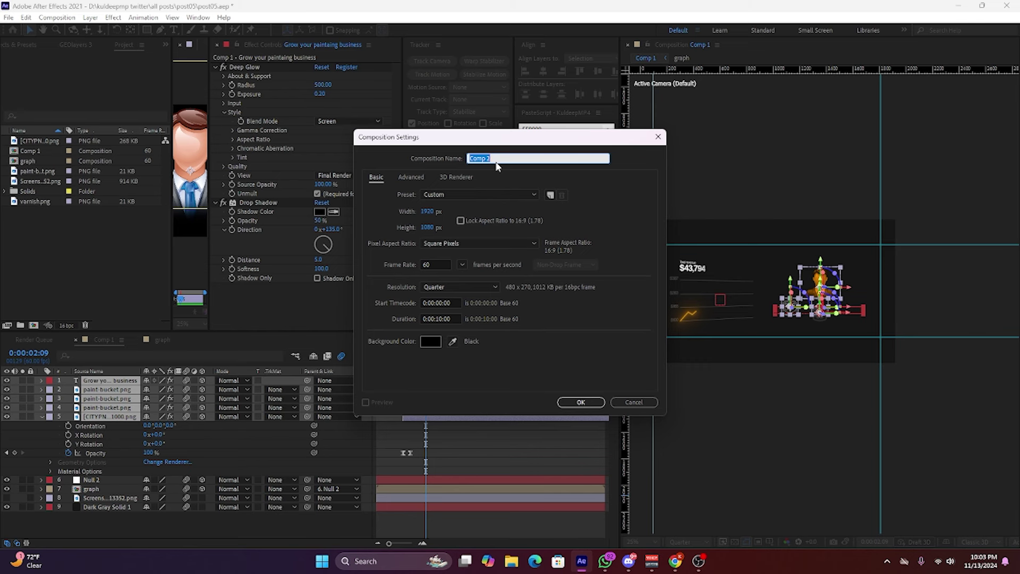
key(Return)
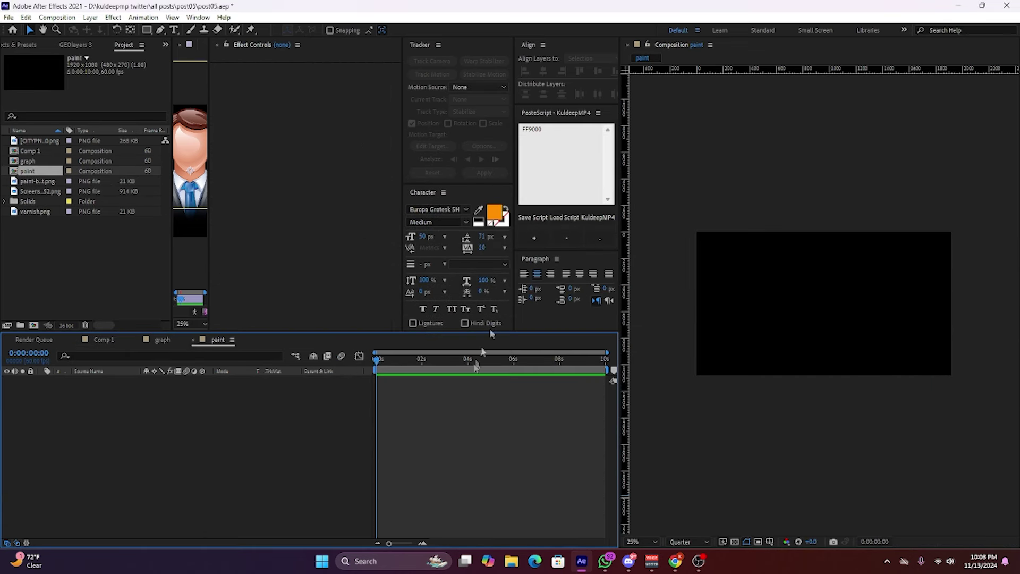
Cut the five tagline, bucket and man icon layers from Comp 1 and paste them into paint, starting the man icon at 0s.
click(104, 339)
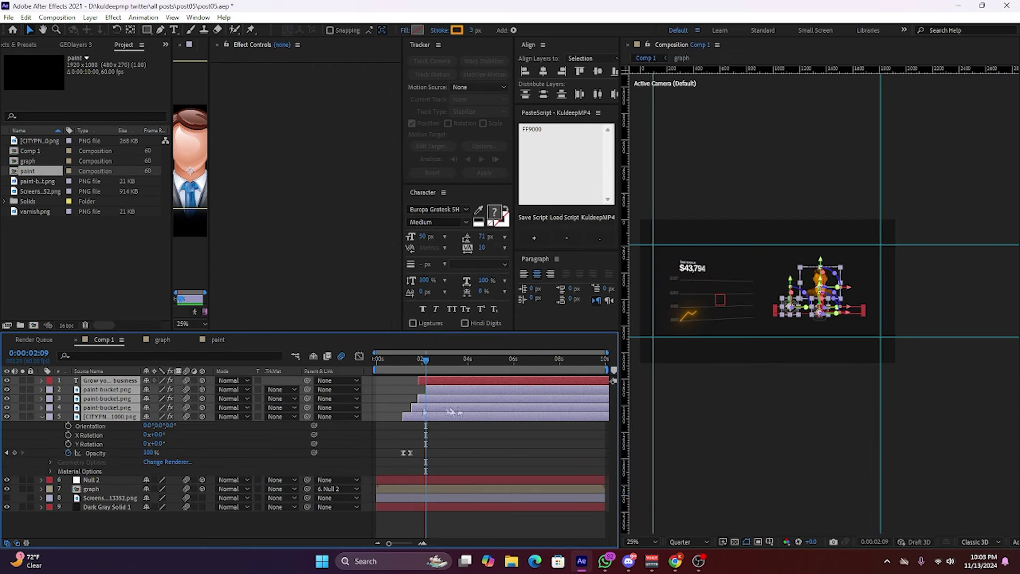
key(ctrl+x)
click(218, 339)
key(ctrl+v)
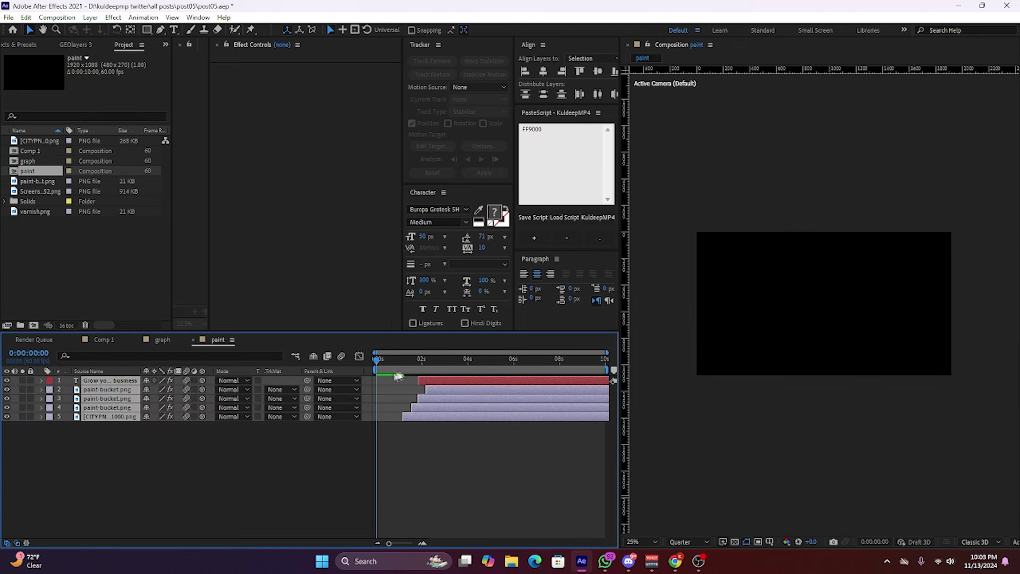
drag(394, 418, 369, 417)
key(equal)
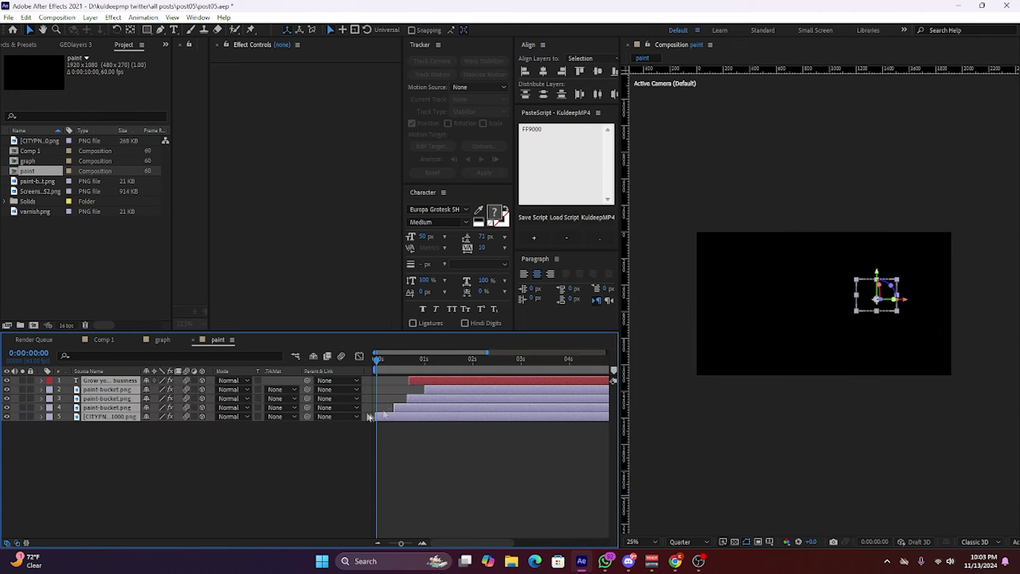
click(452, 366)
click(160, 340)
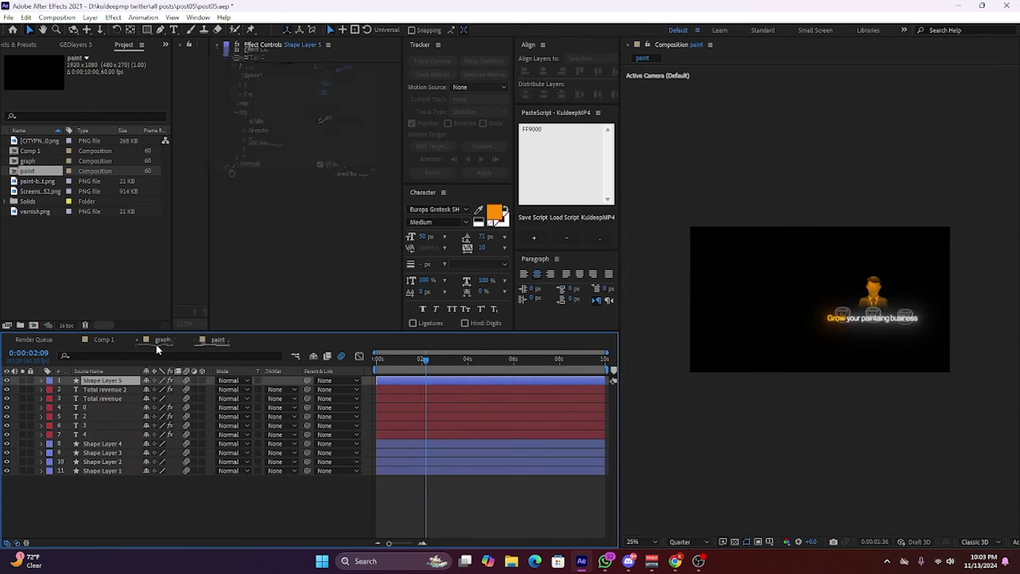
click(217, 339)
Add Null 3, parent the tagline, buckets and man icon to it, and shift it left to X 653.
right_click(185, 366)
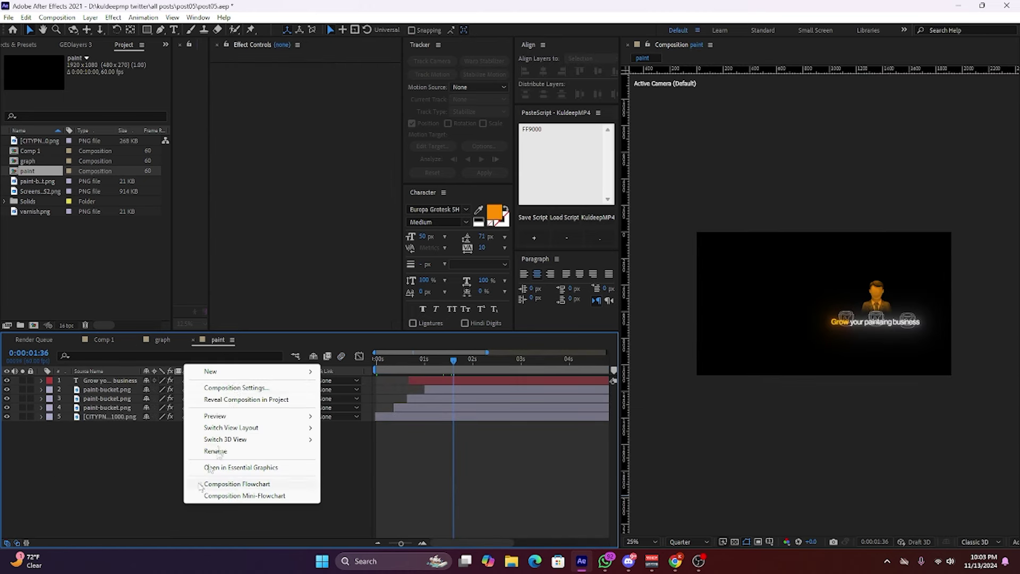
click(352, 434)
drag(313, 433, 310, 390)
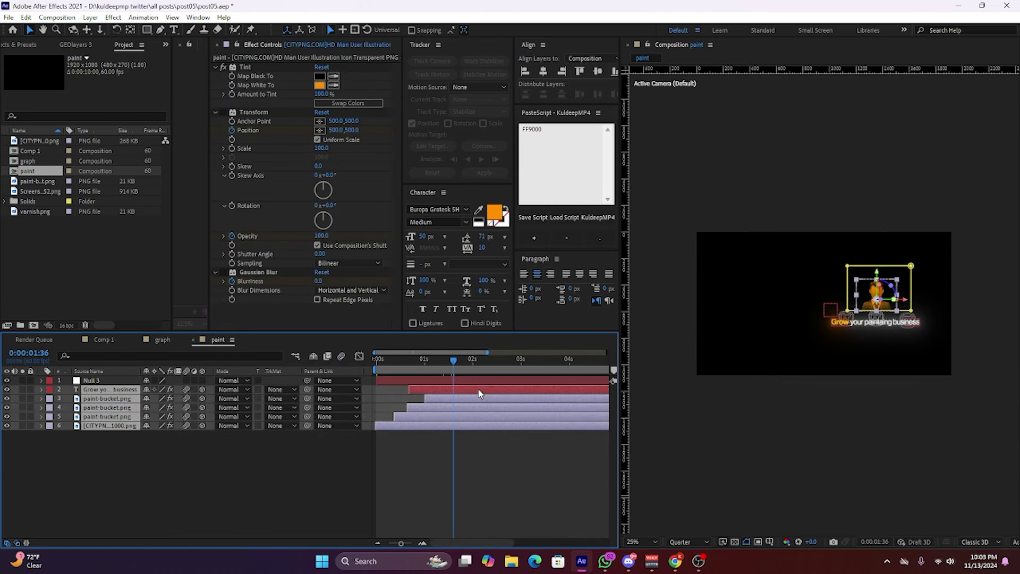
drag(140, 393, 137, 382)
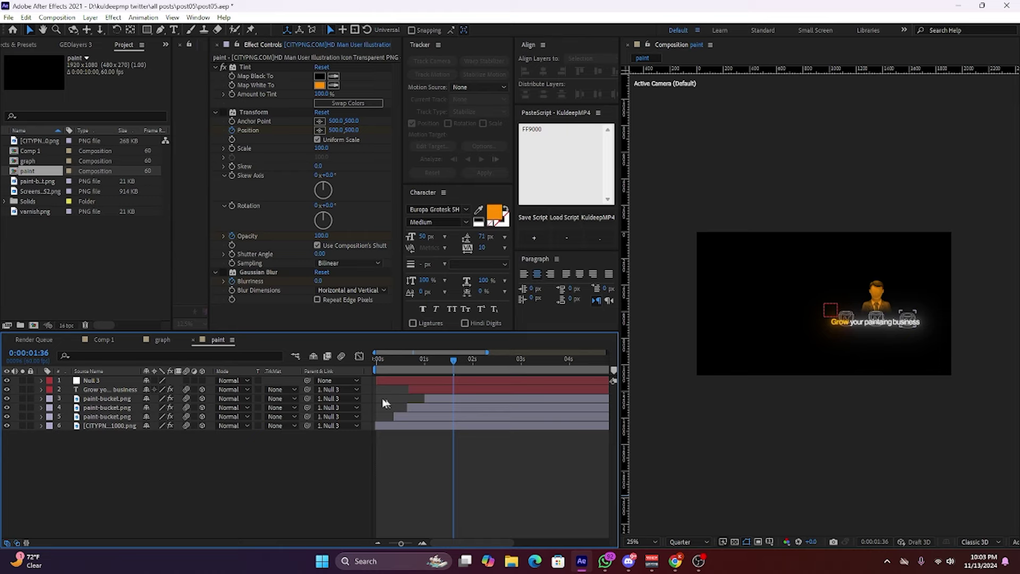
click(410, 382)
key(p)
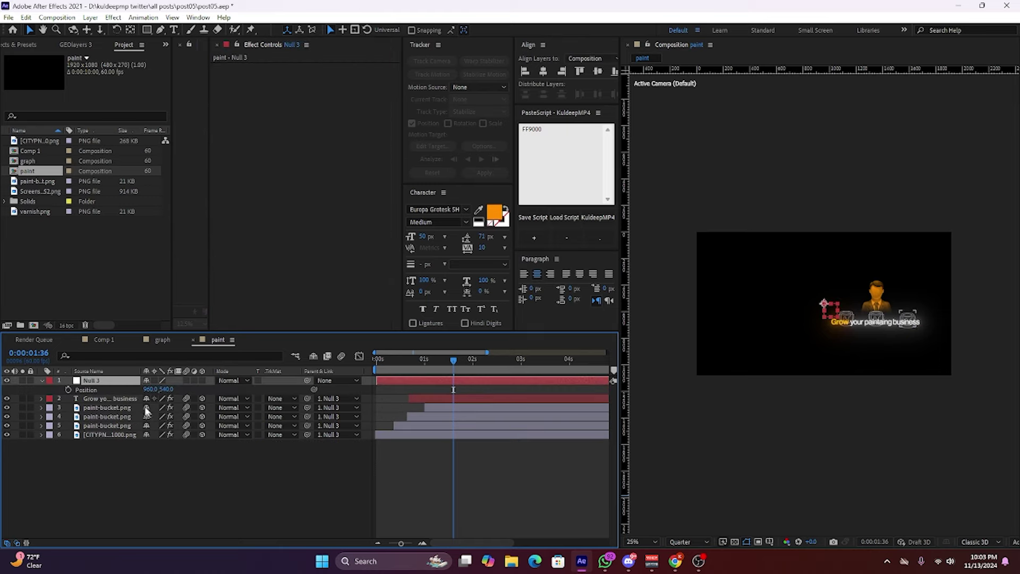
drag(152, 391, 8, 401)
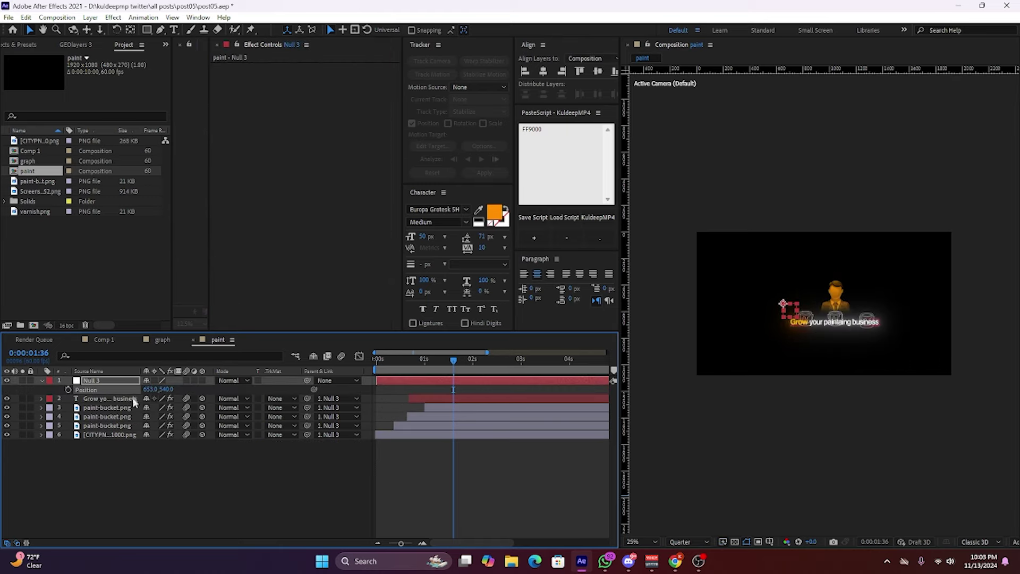
Turn on the Title/Action Safe guides and move Null 3 further left to X 560.
click(769, 541)
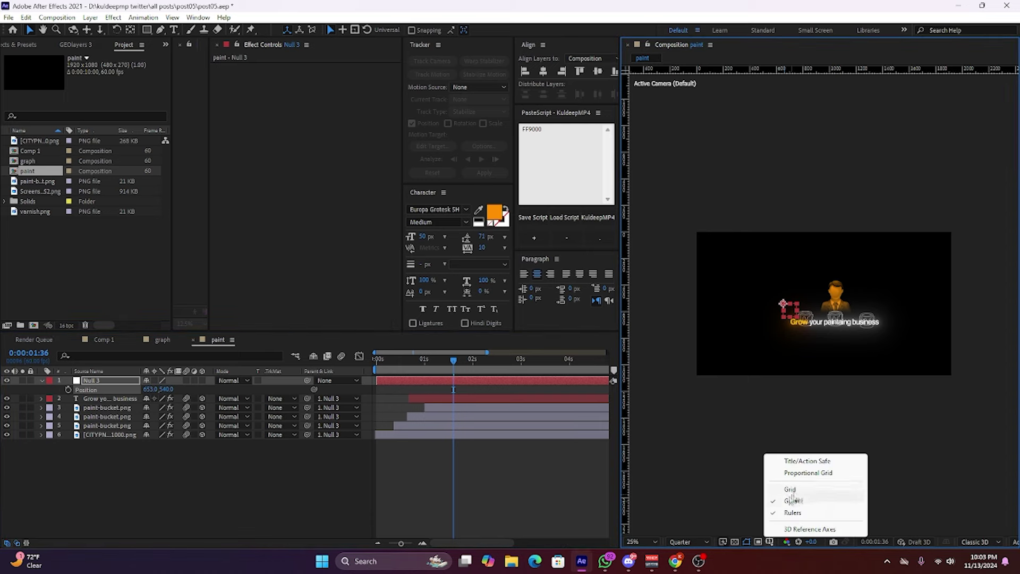
click(807, 460)
scroll(833, 353, up, 2)
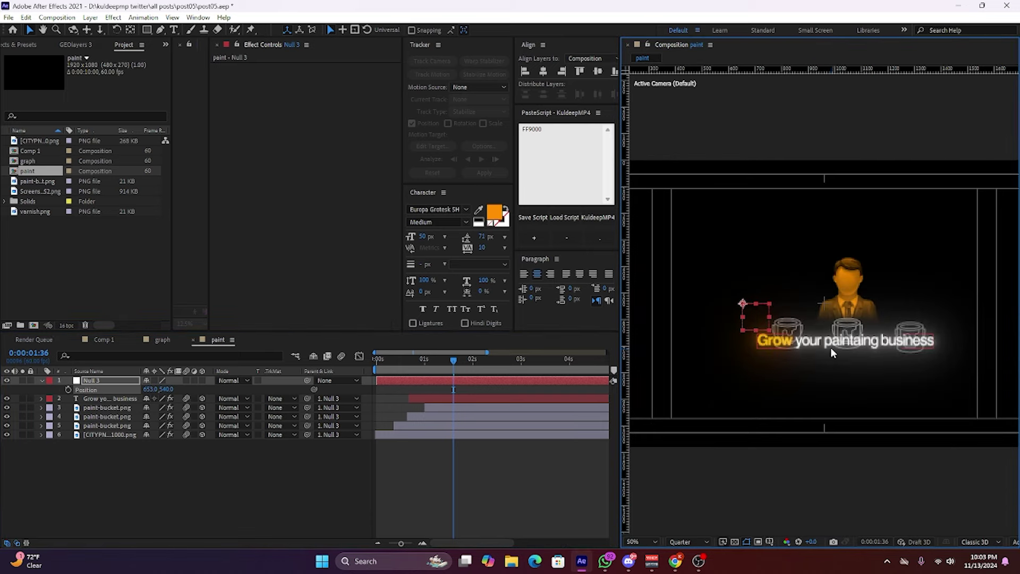
drag(150, 389, 113, 399)
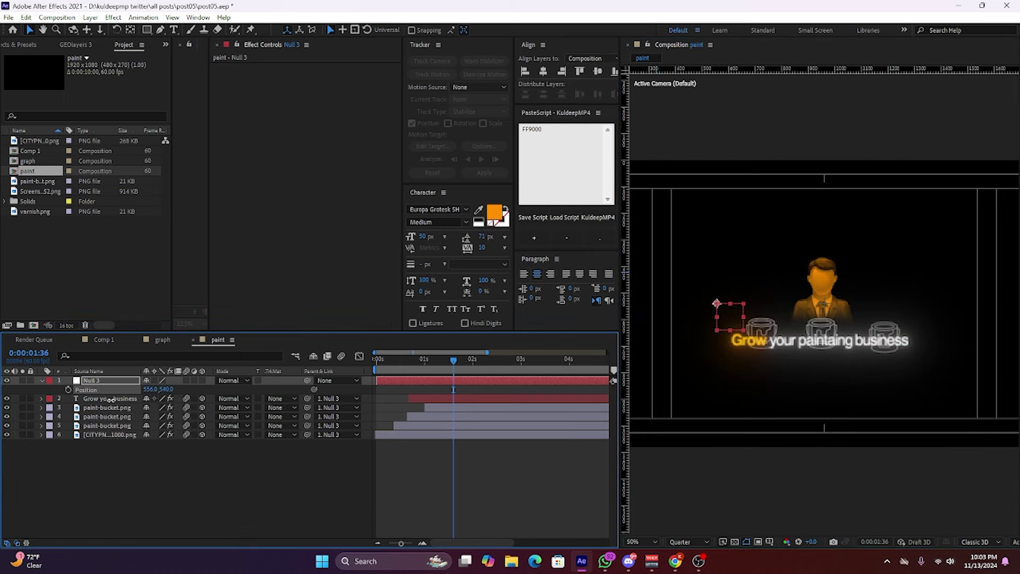
click(380, 467)
Play back the paint animation to check its current timing.
click(390, 434)
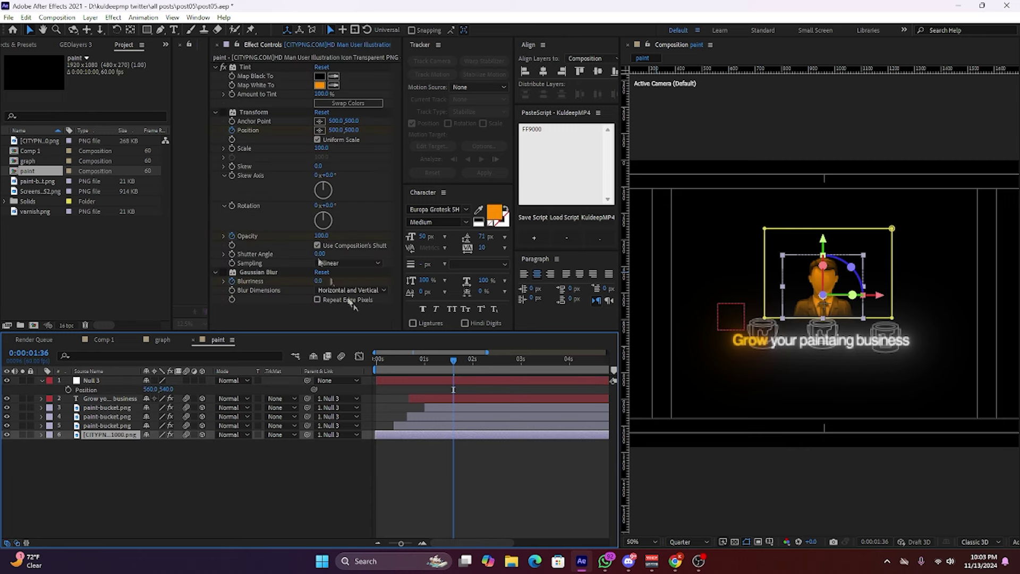
click(217, 213)
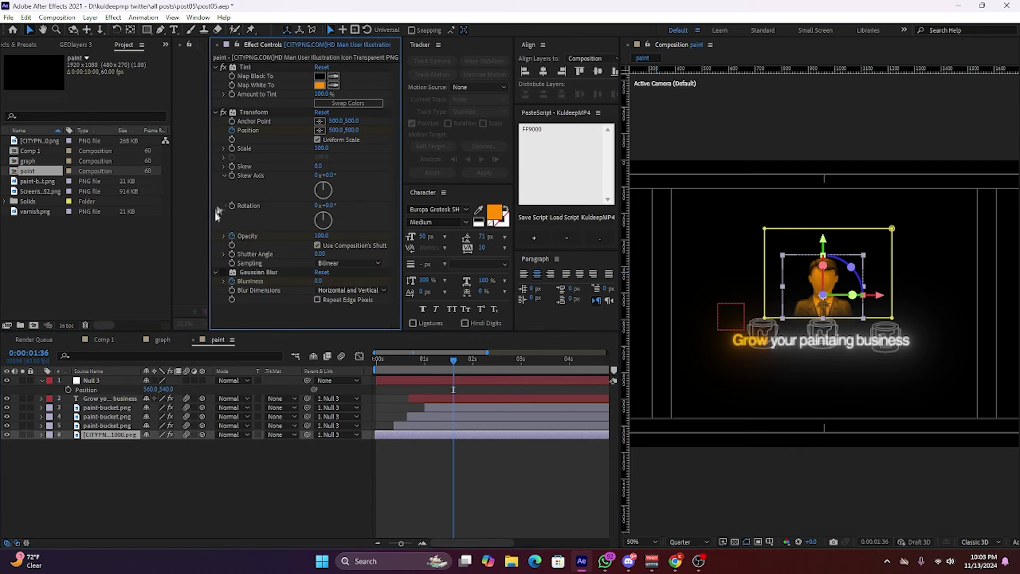
click(398, 365)
key(space)
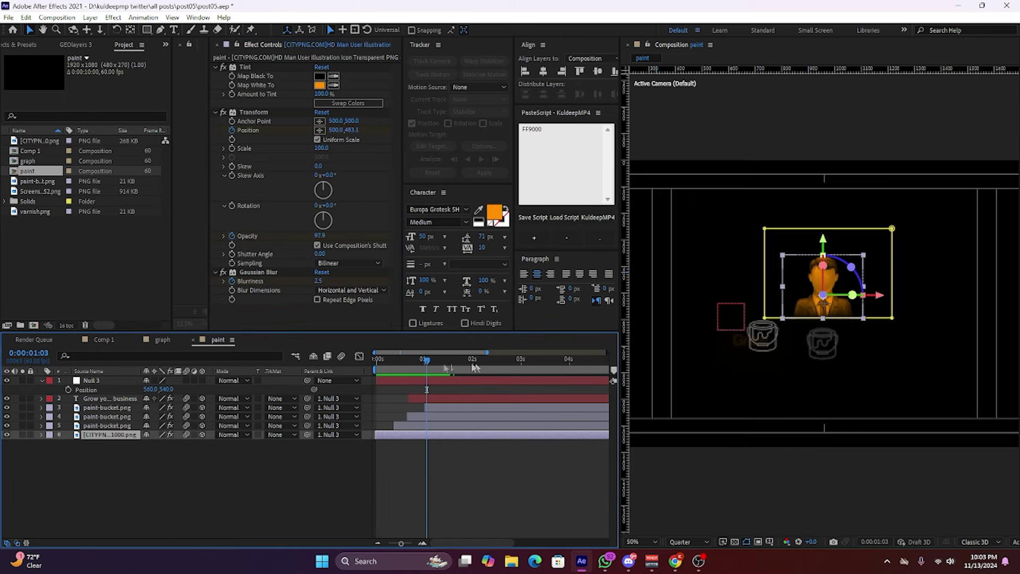
Move the three paint bucket layers and the tagline layer earlier in time and preview the result.
click(419, 427)
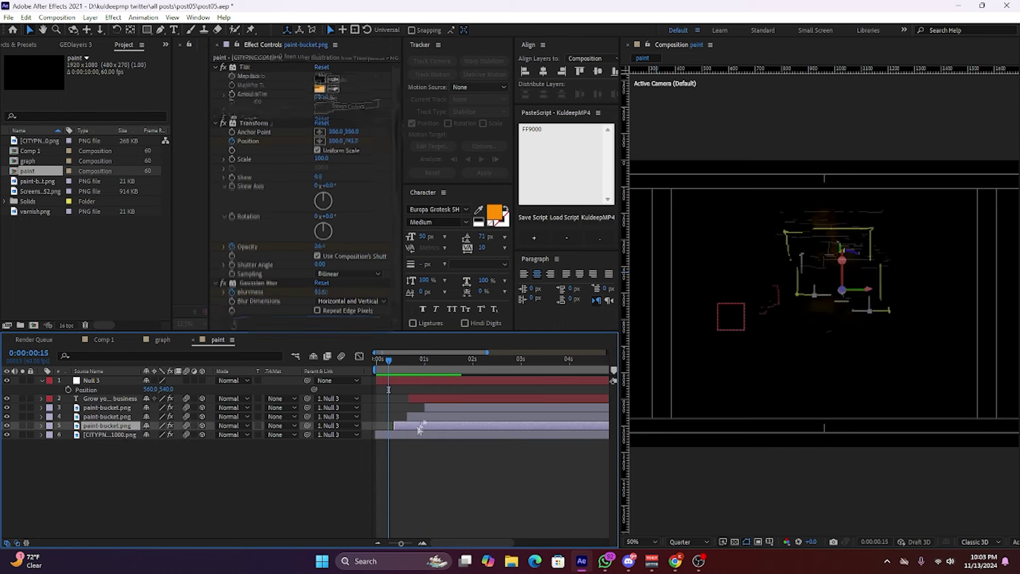
shift+click(446, 408)
drag(446, 414, 423, 427)
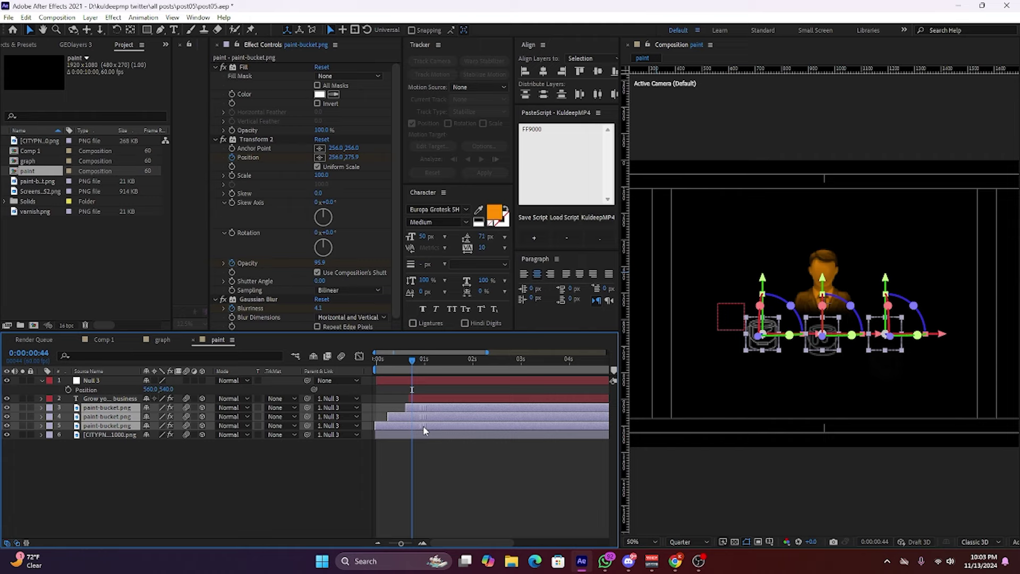
click(391, 393)
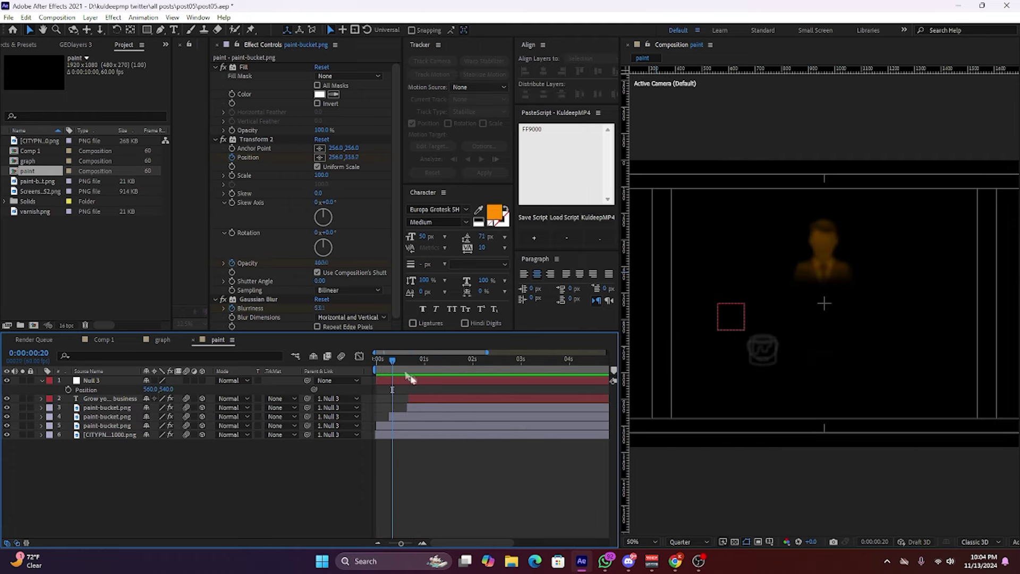
drag(432, 399, 411, 406)
key(space)
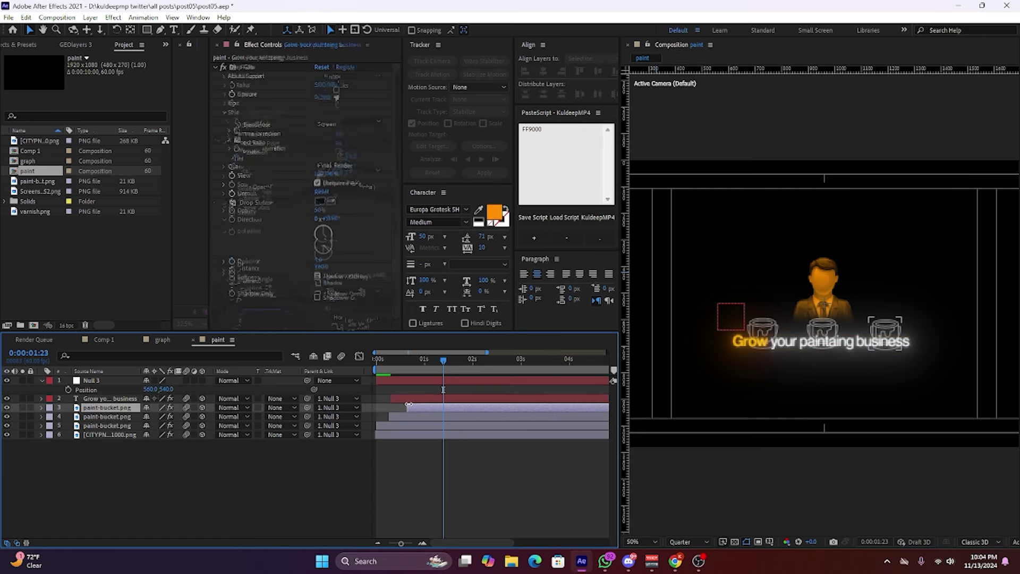
click(257, 203)
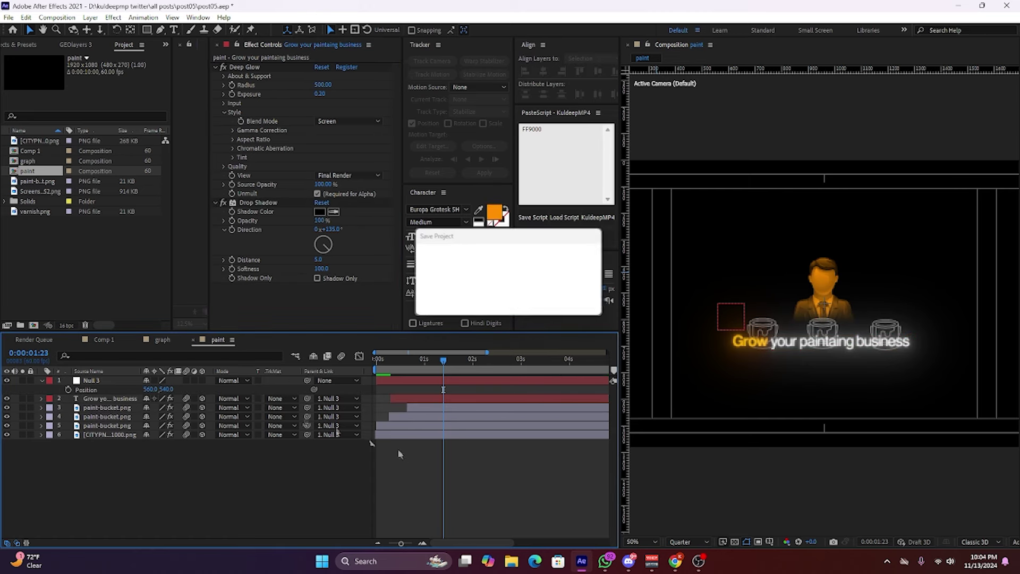
click(162, 340)
Add the paint comp to Comp 1 and set the graph's Null 2 Scale to 100%.
click(104, 340)
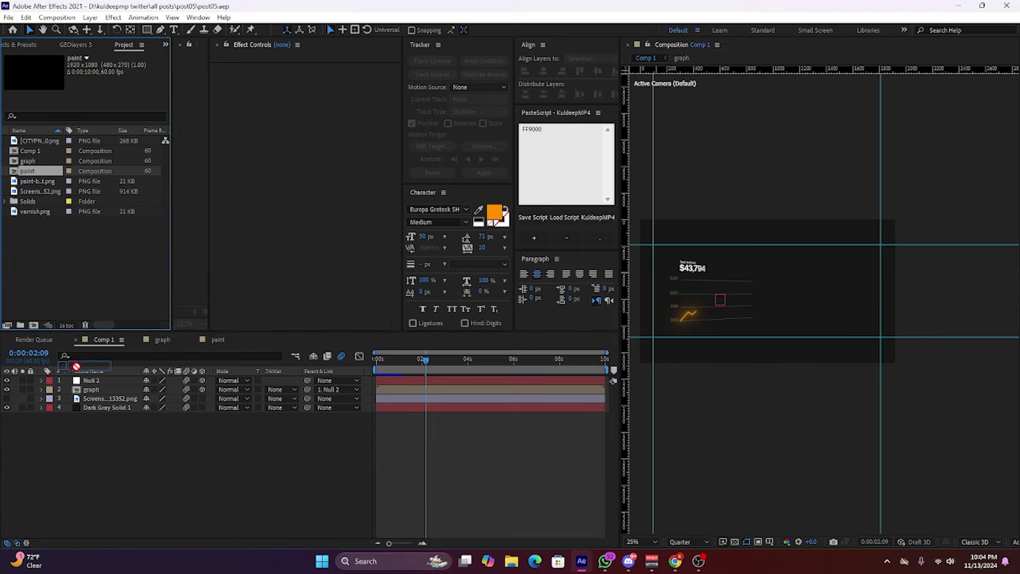
drag(23, 176, 370, 399)
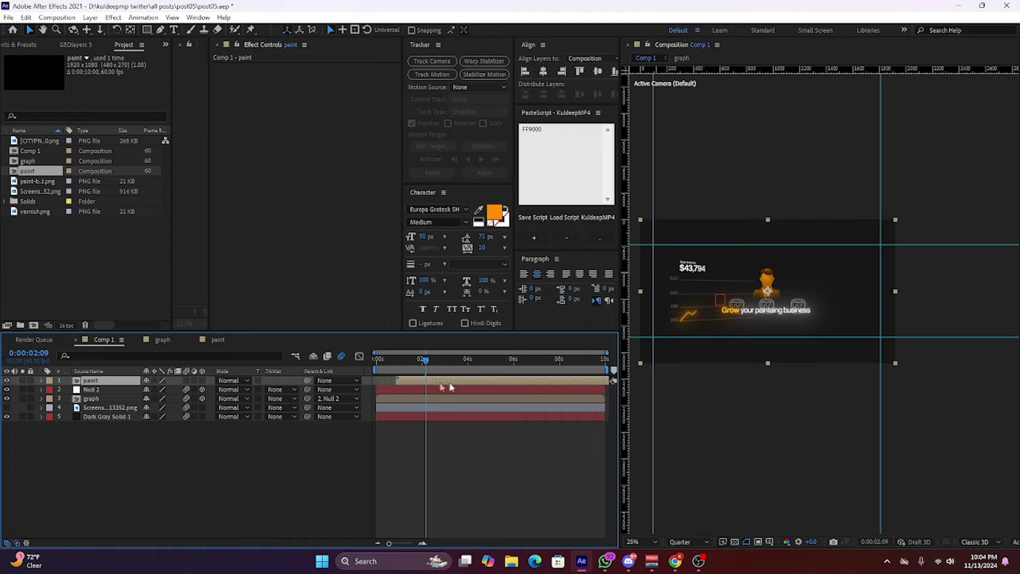
click(421, 390)
key(u)
key(equal)
key(equal)
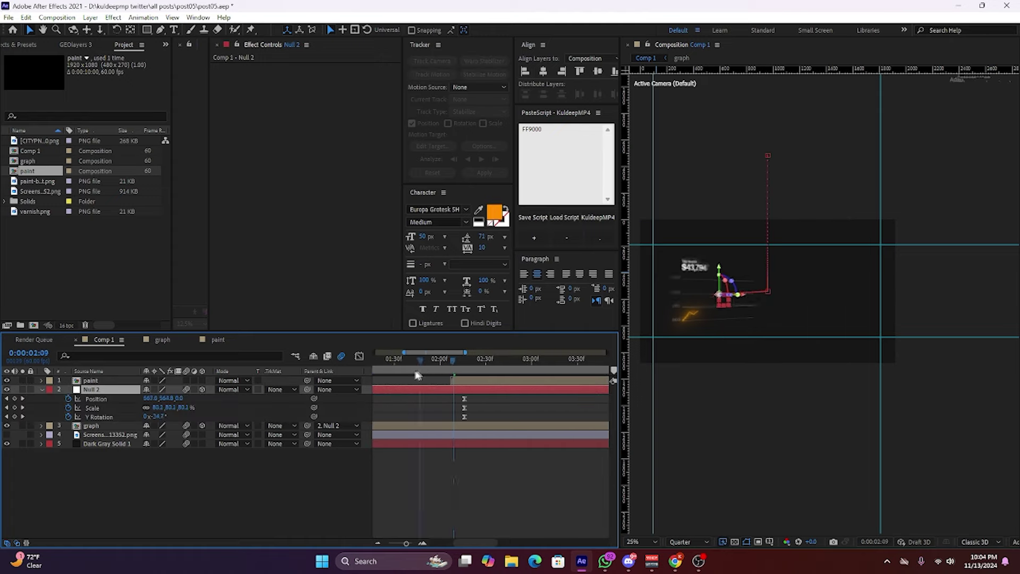
key(minus)
click(417, 366)
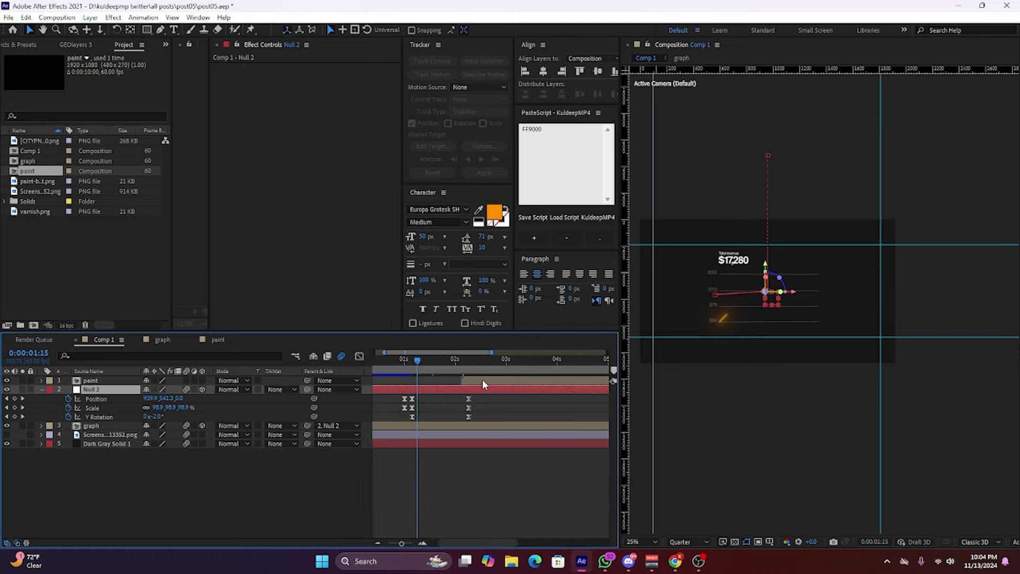
key(space)
key(equal)
key(equal)
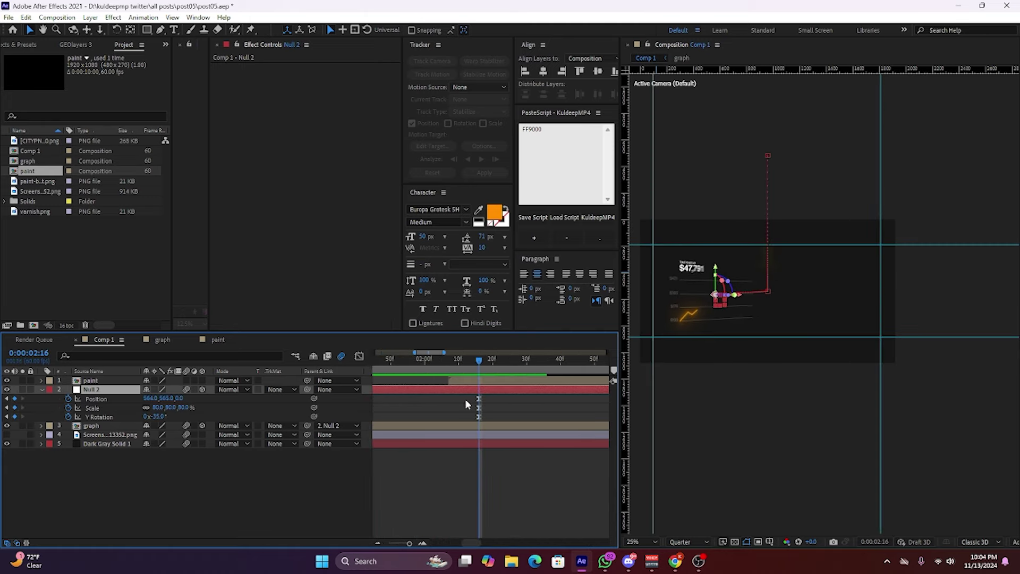
text(00)
key(Return)
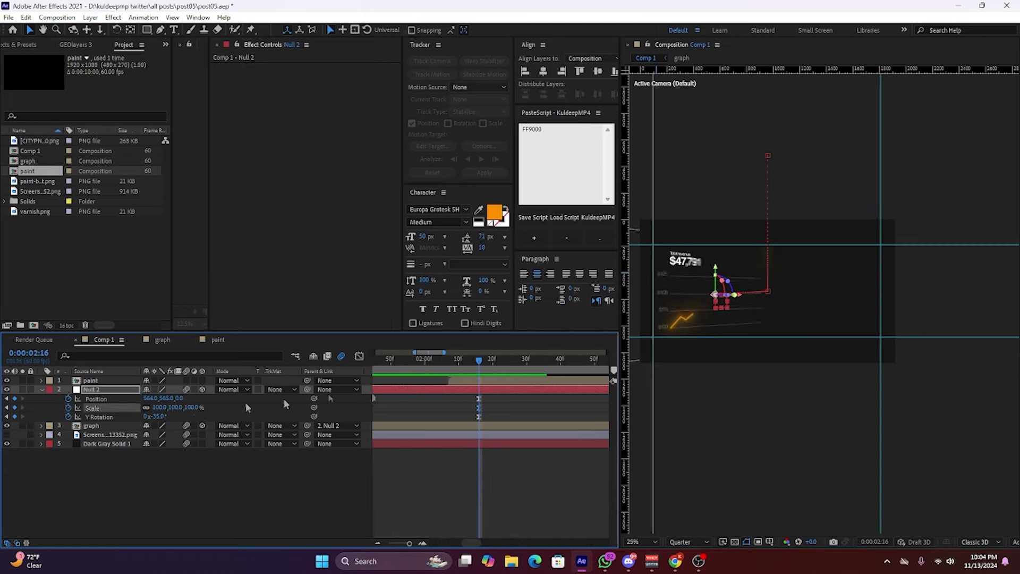
Make the paint layer 3D and move it to the right of the graph.
key(ctrl+Up)
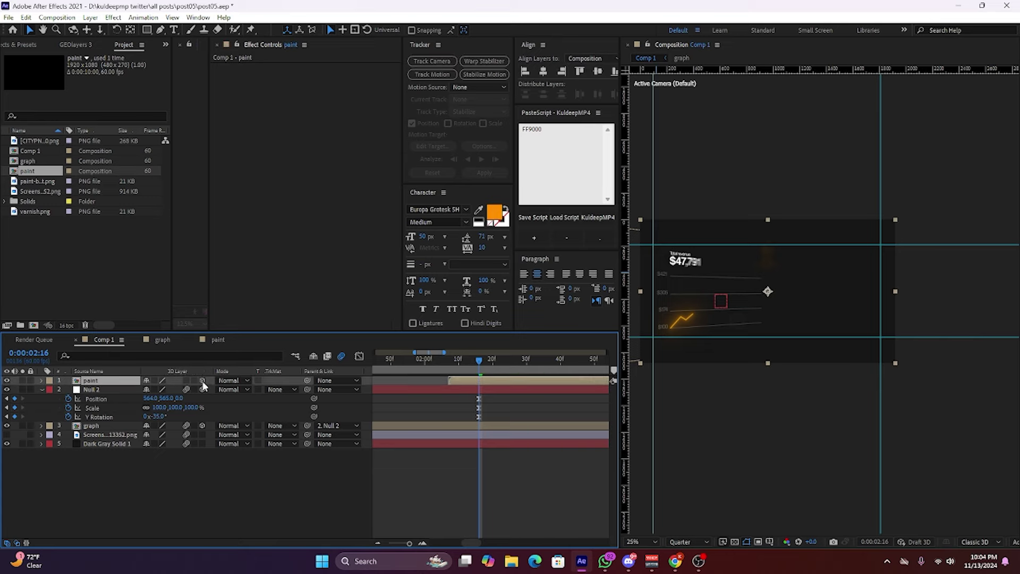
click(203, 381)
key(minus)
key(minus)
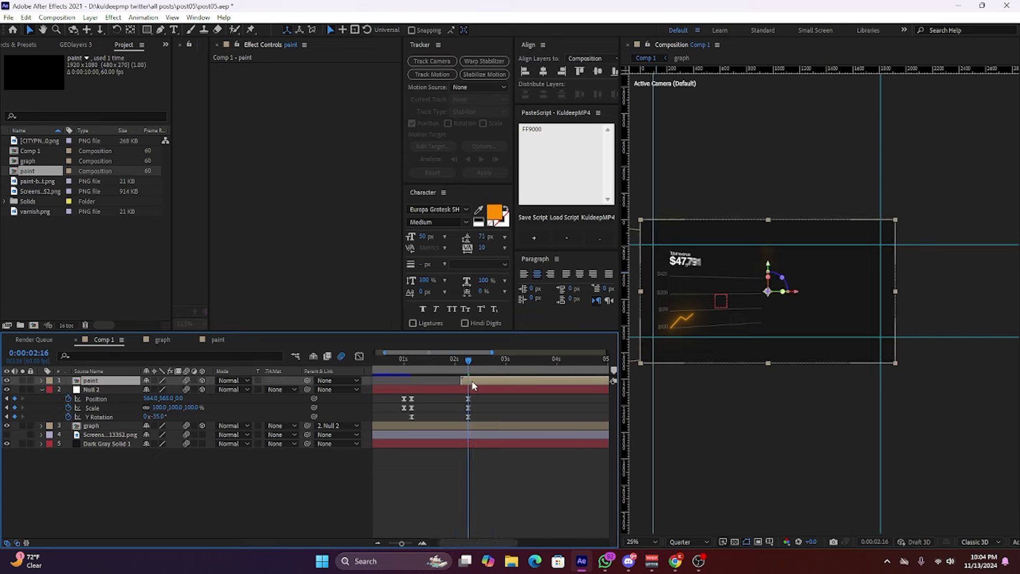
key(space)
key(space)
mouse_move(756, 311)
mouse_down()
mouse_move(825, 311)
mouse_move(811, 311)
mouse_up()
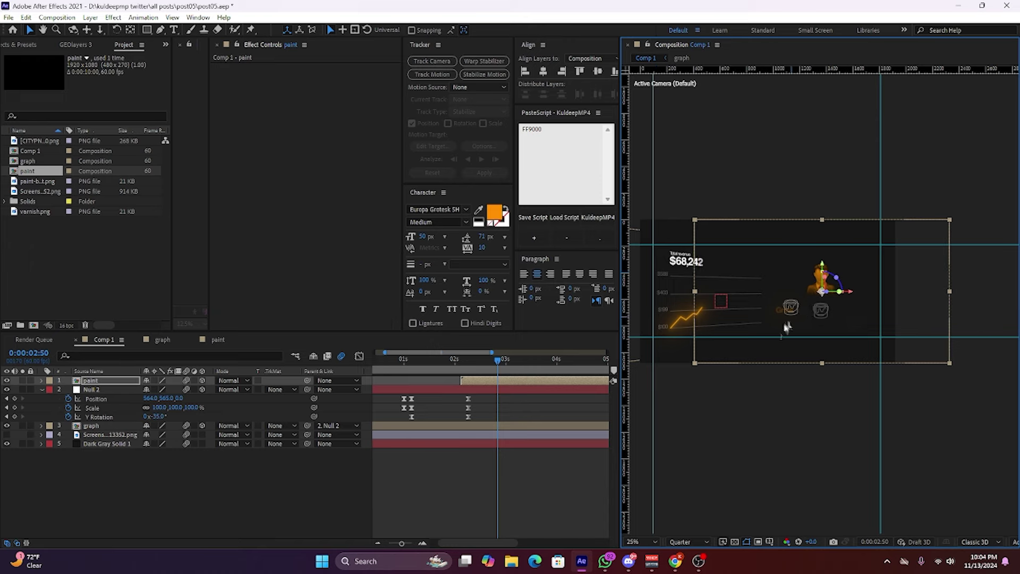
Create Null 4 and parent Null 2 and the paint layer to it.
right_click(124, 505)
mouse_move(188, 379)
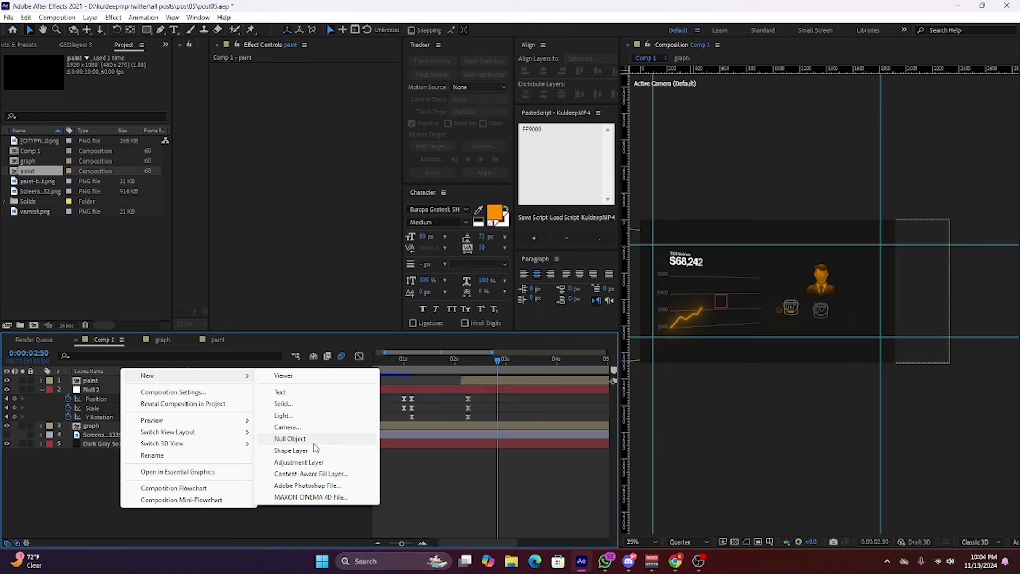
click(313, 442)
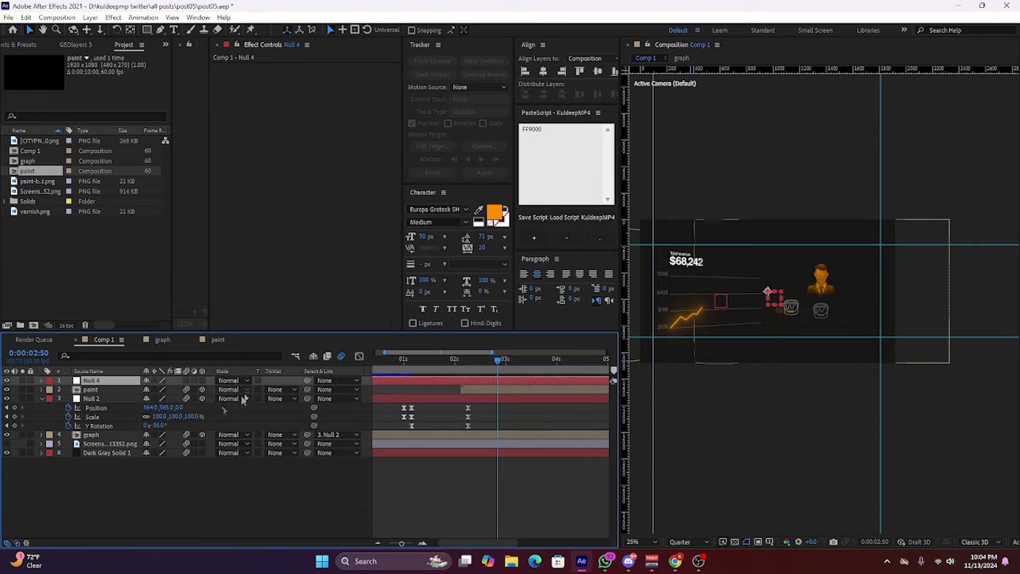
click(42, 399)
click(106, 399)
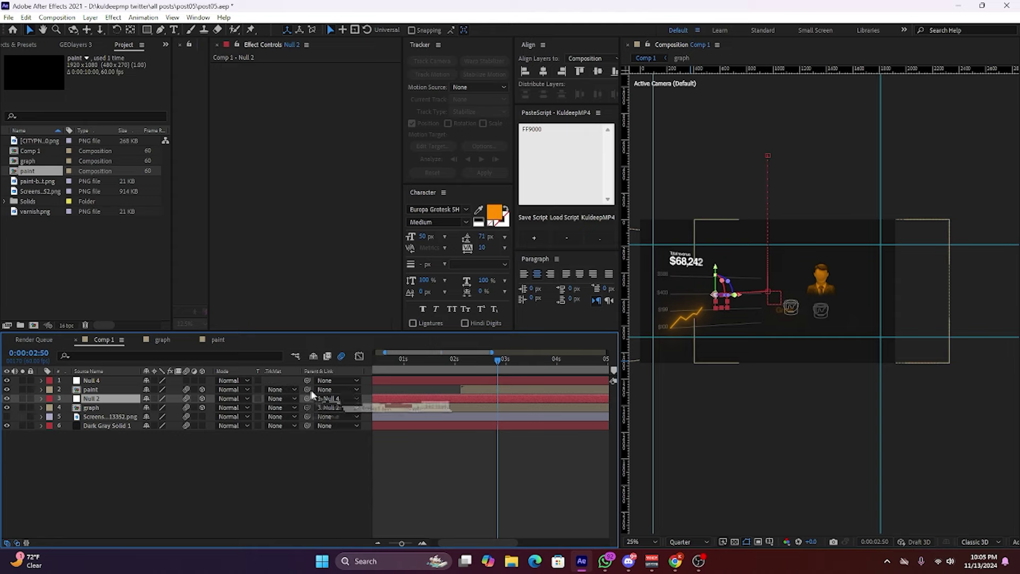
mouse_move(145, 402)
mouse_down()
mouse_move(148, 384)
mouse_move(106, 380)
mouse_up()
click(106, 380)
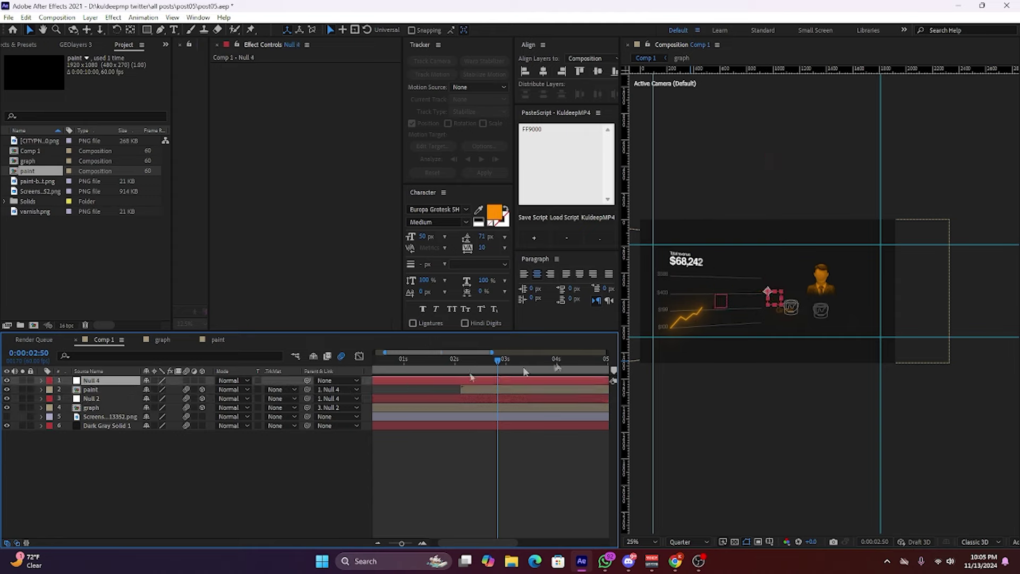
Keyframe Null 4's Scale at 100% at 1:15 and 95% around 3:34.
key(s)
key(minus)
click(408, 370)
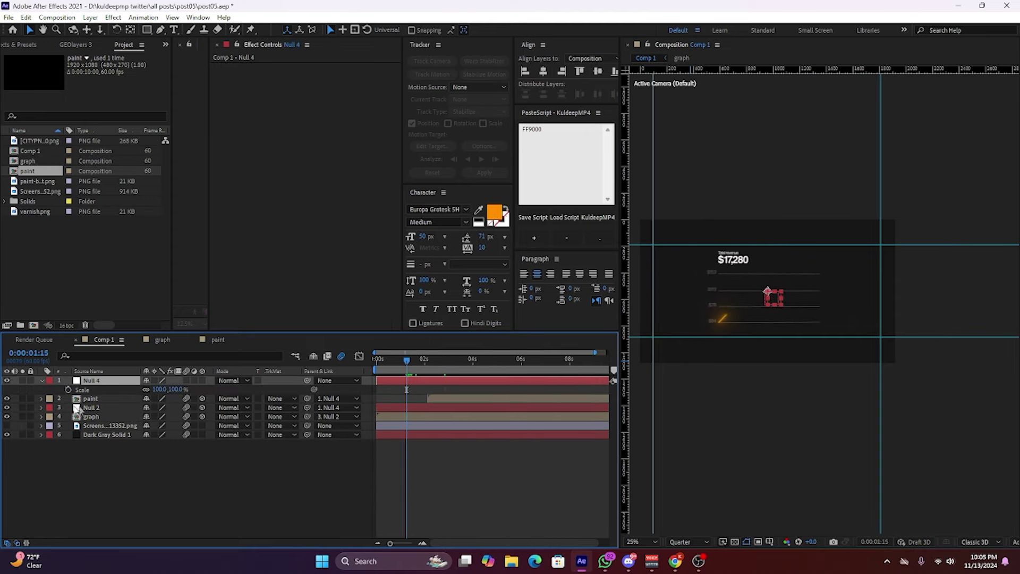
click(68, 389)
drag(407, 370, 406, 384)
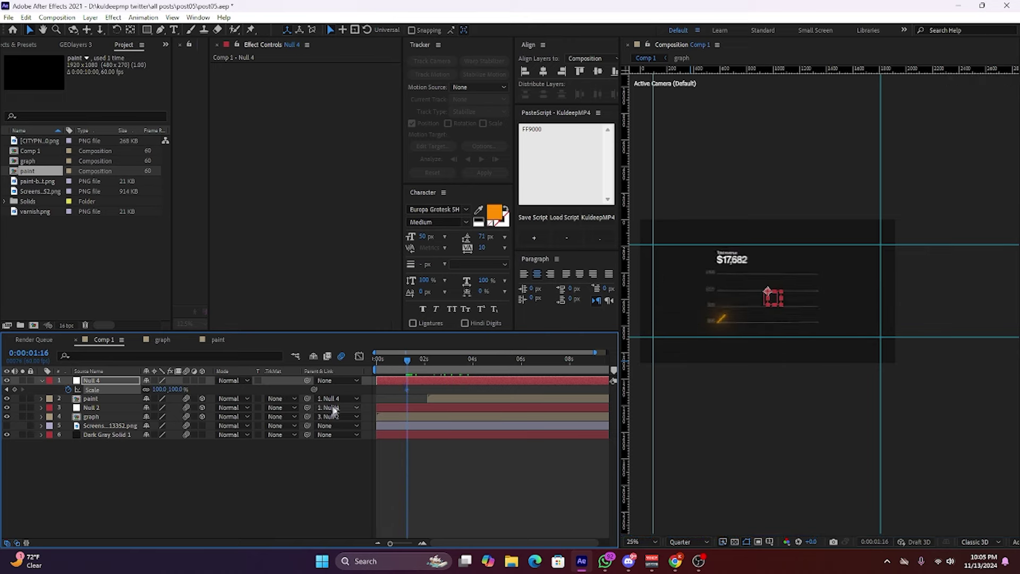
key(p)
key(p)
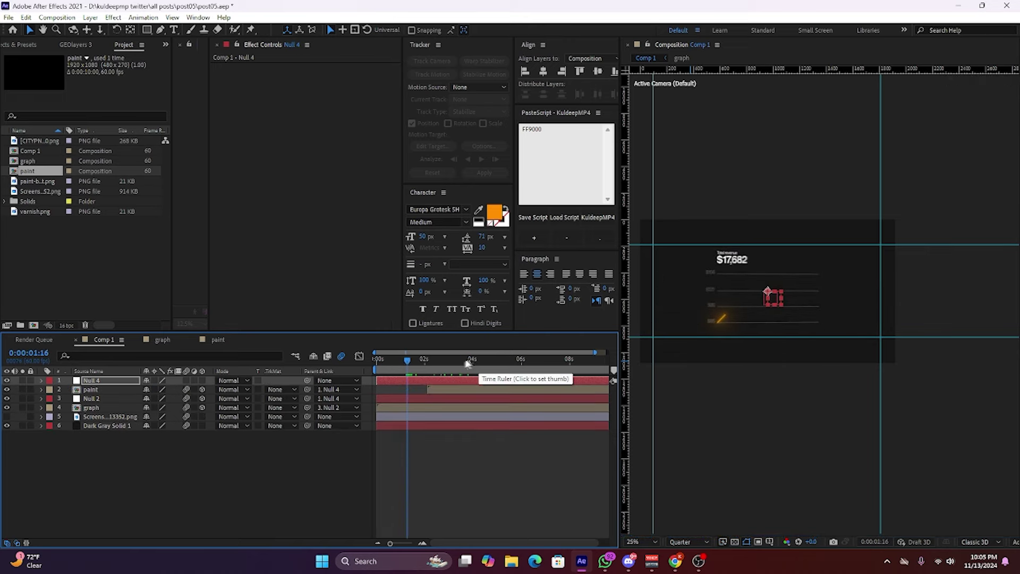
key(u)
drag(449, 370, 462, 374)
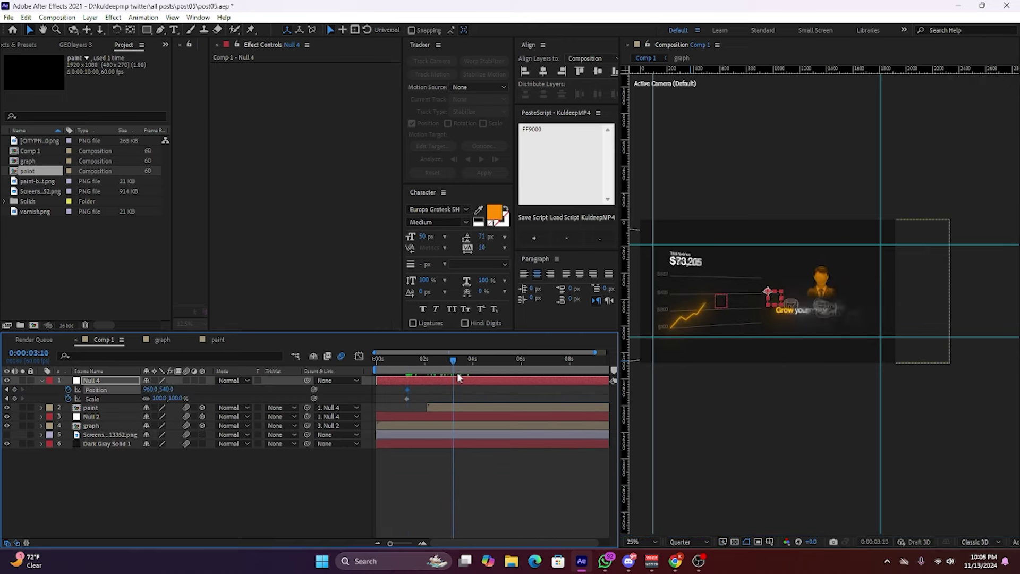
drag(160, 398, 163, 404)
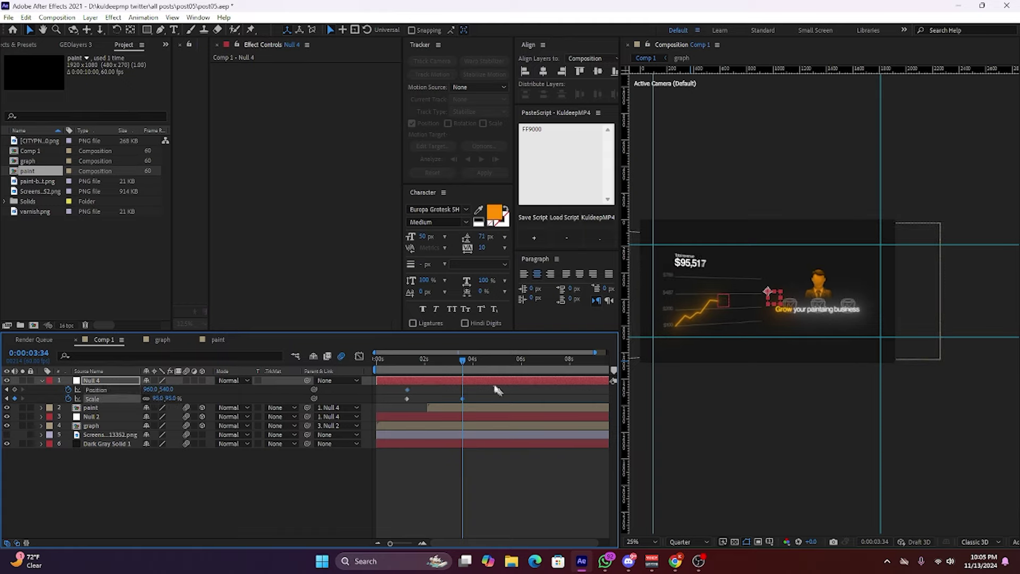
mouse_move(397, 375)
mouse_down()
mouse_move(443, 383)
mouse_move(425, 380)
mouse_move(419, 409)
mouse_move(405, 407)
mouse_move(470, 406)
mouse_up()
Start the paint layer slightly earlier and move the 95% Scale keyframe to 6 seconds.
click(406, 371)
key(equal)
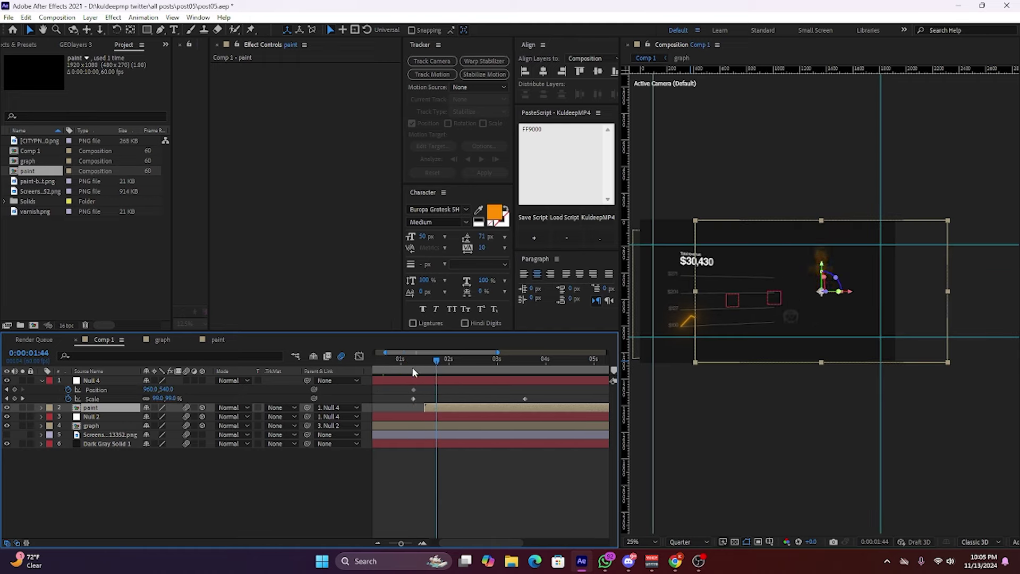
key(space)
key(minus)
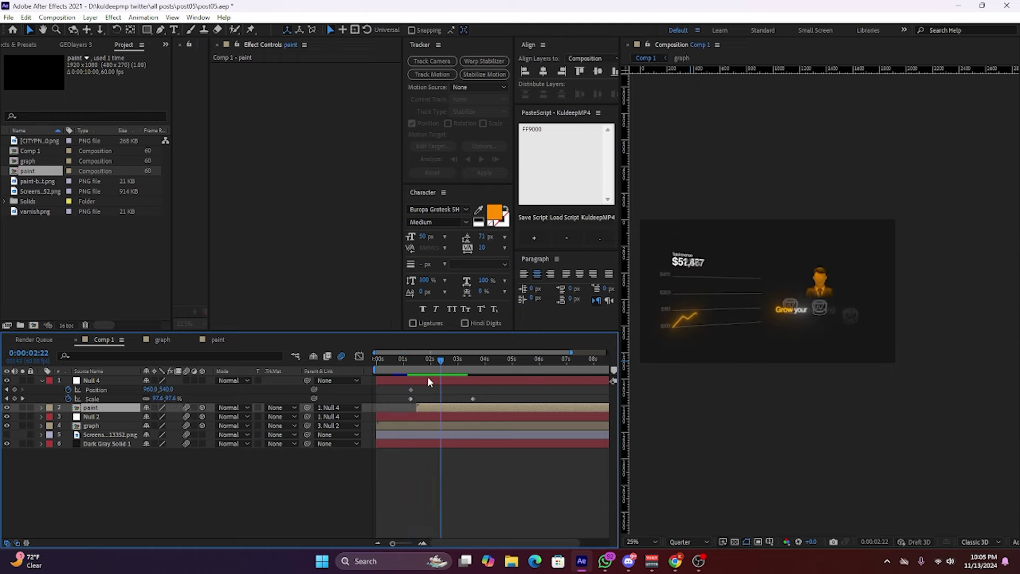
key(minus)
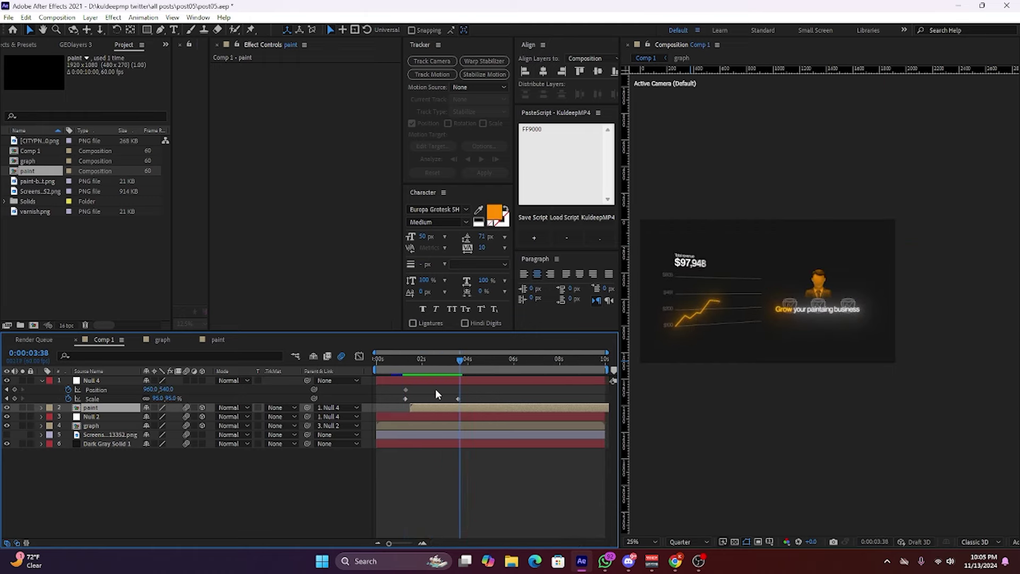
key(space)
drag(457, 398, 513, 398)
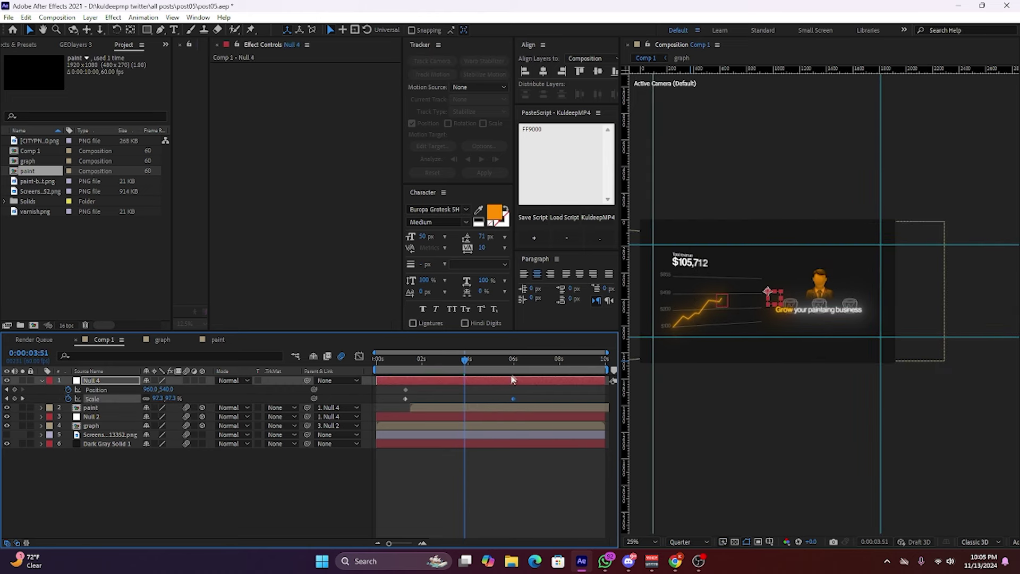
key(k)
Collapse Null 4's properties and preview the full animation from the start.
key(ctrl+a)
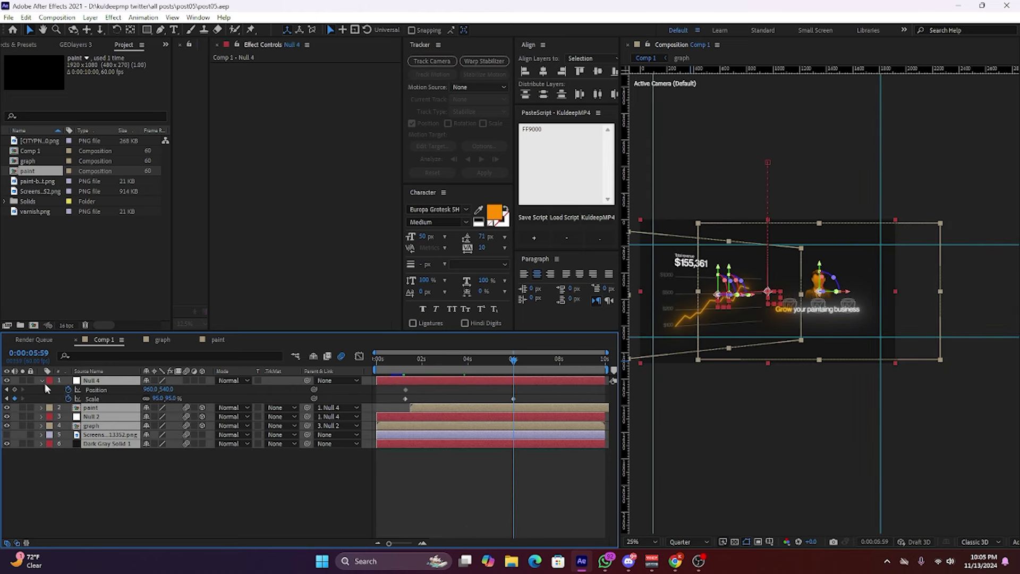
click(42, 381)
click(493, 461)
click(379, 360)
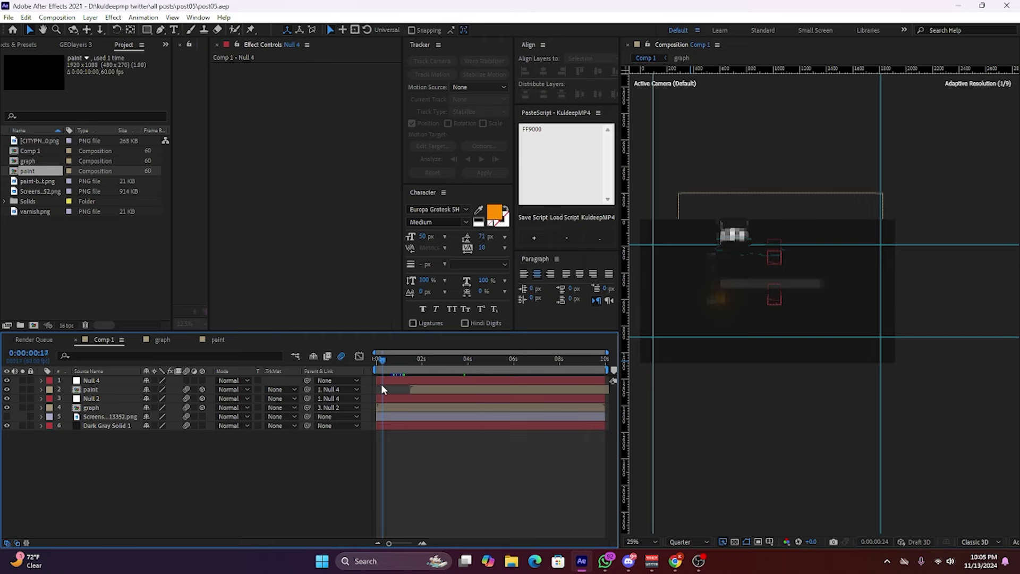
key(space)
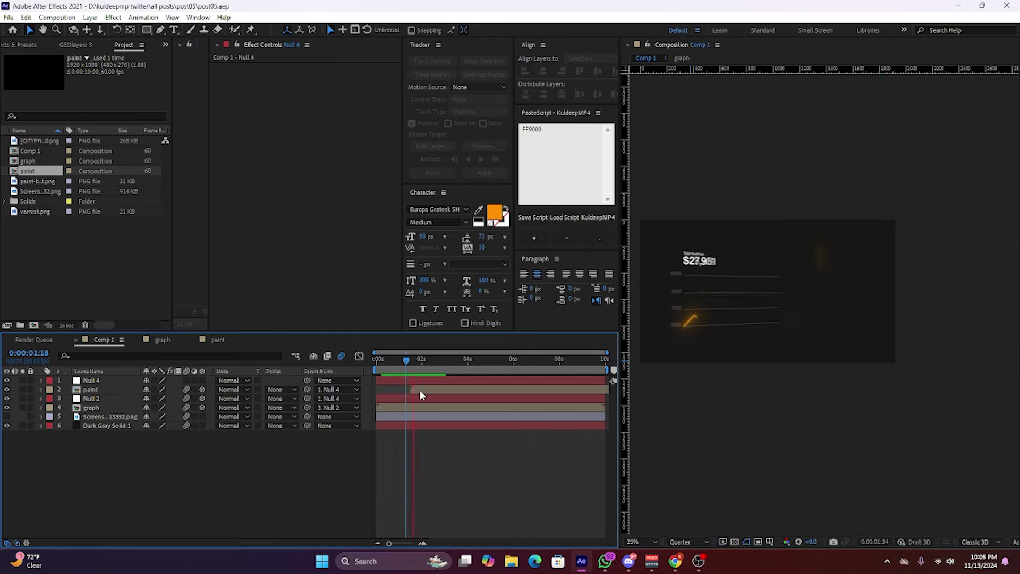
key(space)
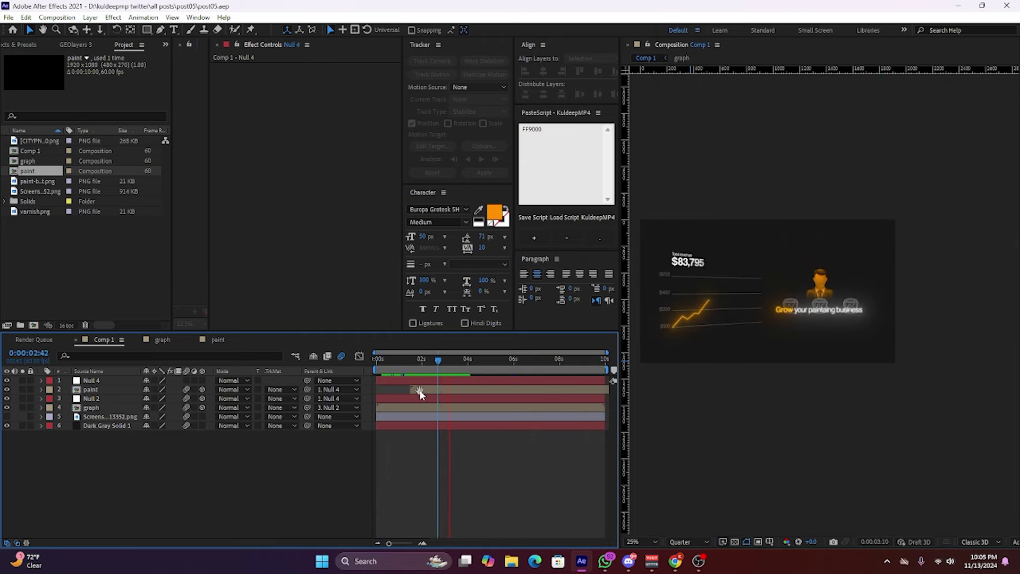
Inside the paint comp, pre-compose the man icon layer into its own precomp.
double_click(434, 387)
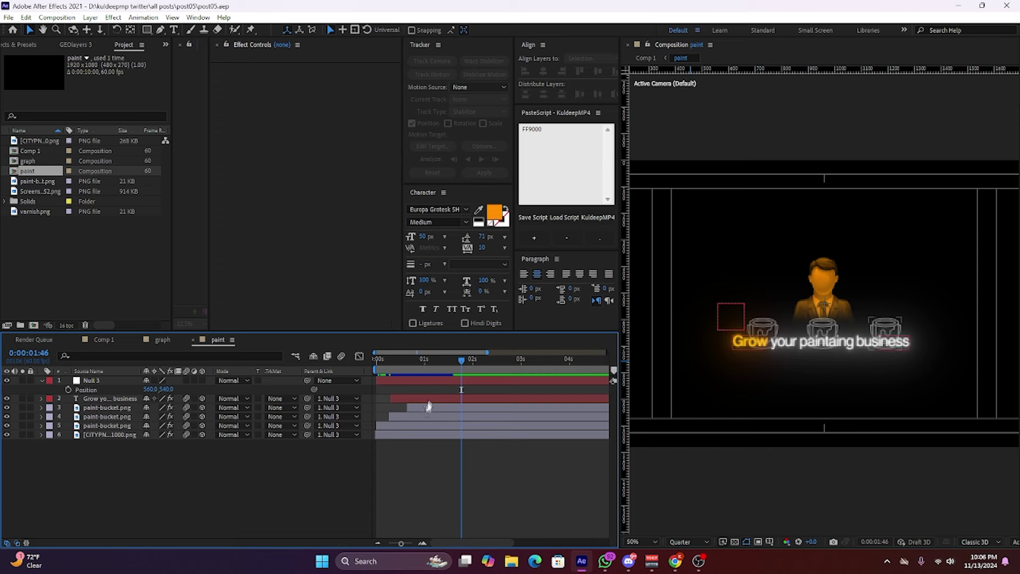
right_click(408, 439)
right_click(398, 436)
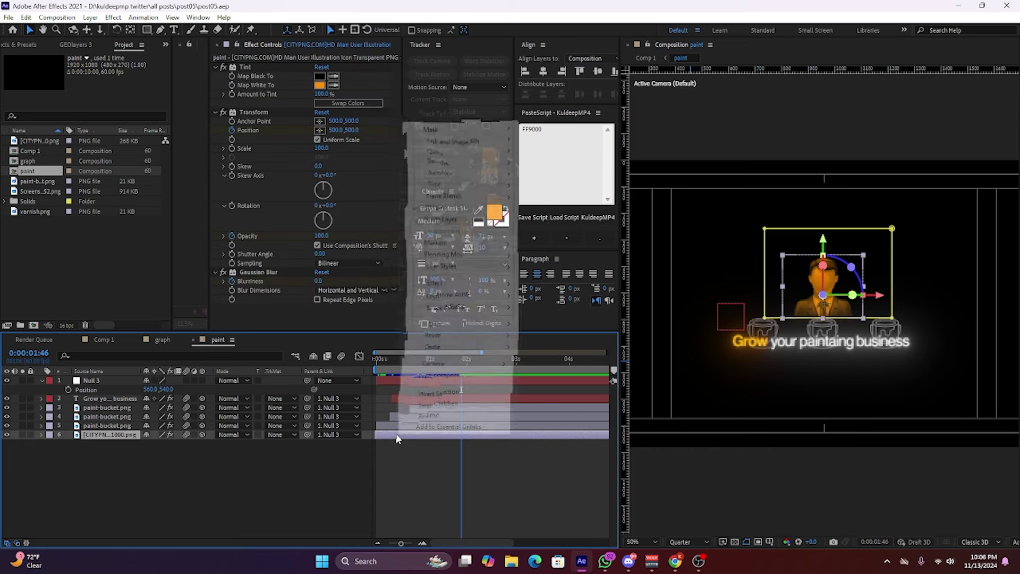
click(435, 377)
click(534, 349)
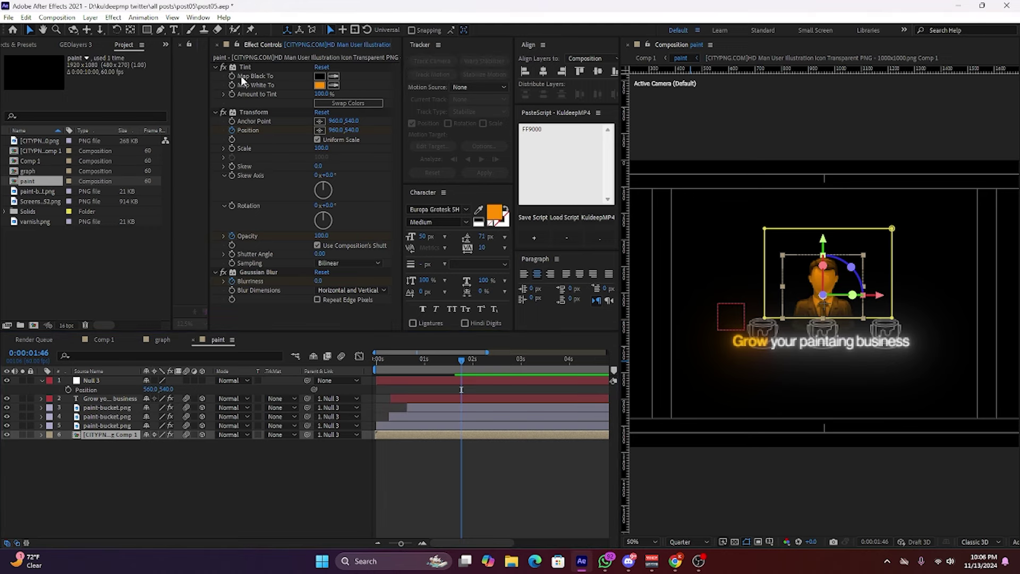
Apply BCC Linear Color Key and recolour the Shadow Studio shadow dark orange-brown.
key(ctrl+alt+shift+e)
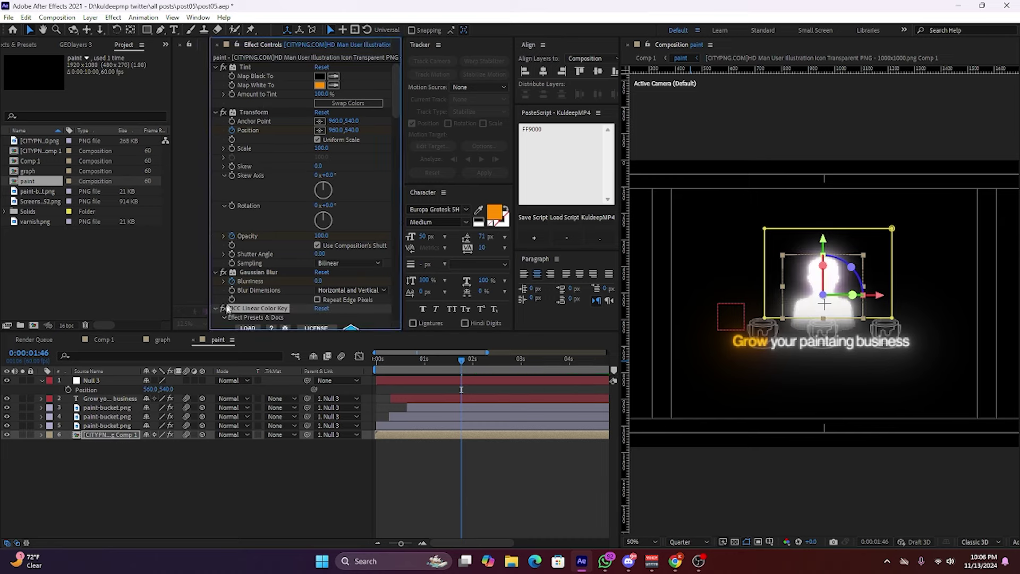
click(223, 308)
click(223, 308)
scroll(222, 297, down, 5)
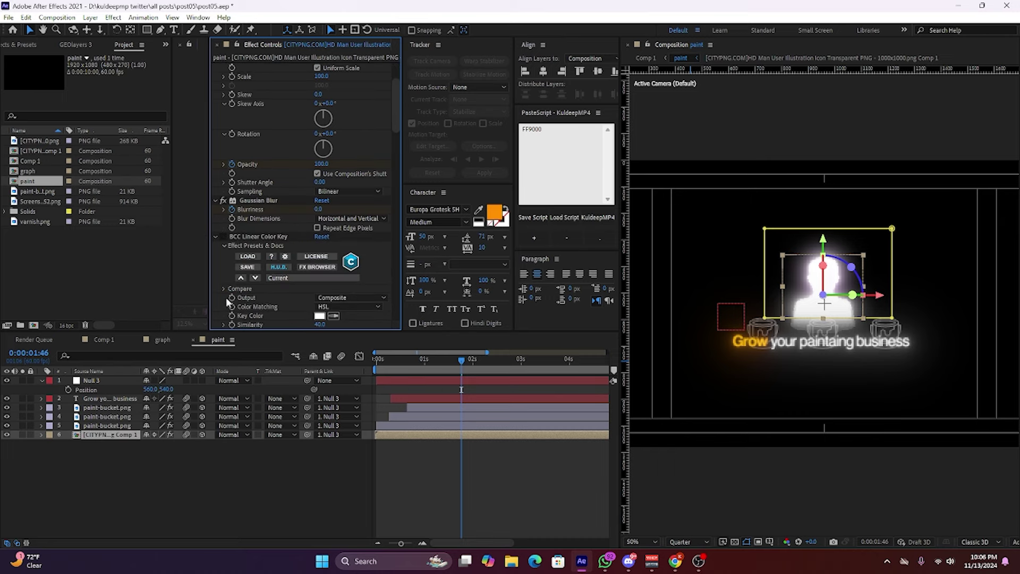
scroll(222, 281, down, 3)
scroll(228, 301, down, 3)
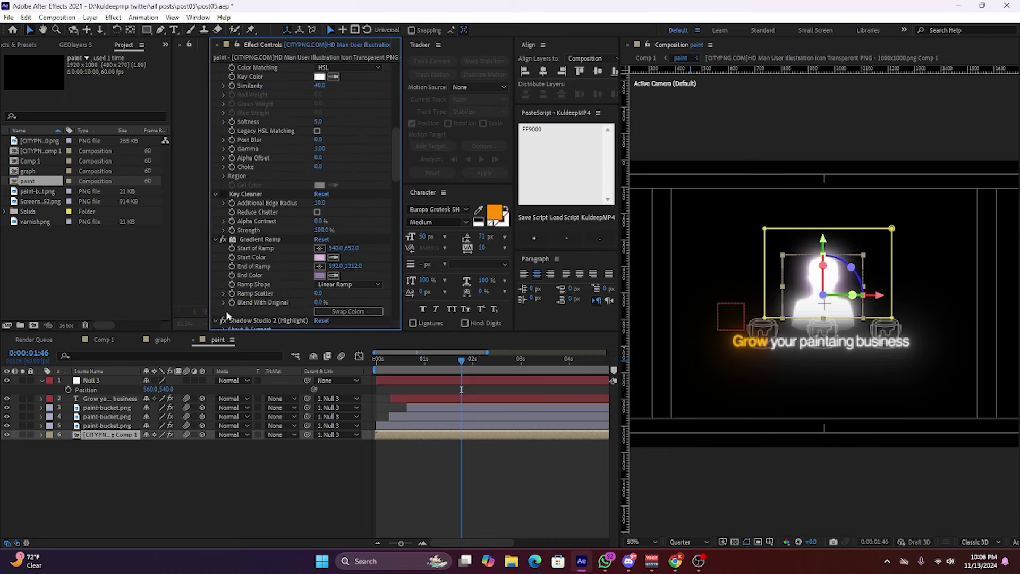
scroll(223, 297, down, 1)
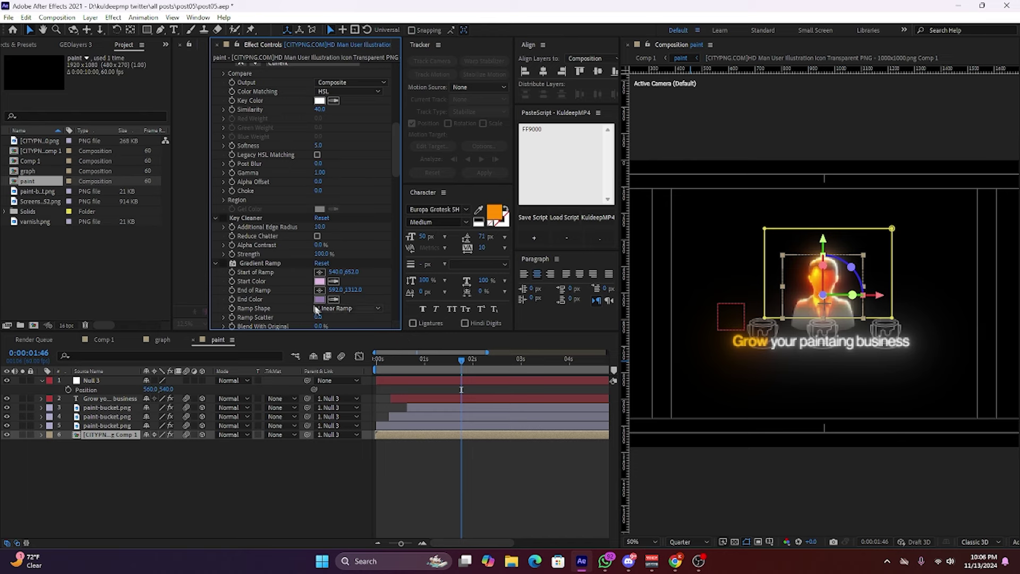
scroll(292, 295, down, 5)
scroll(290, 295, down, 5)
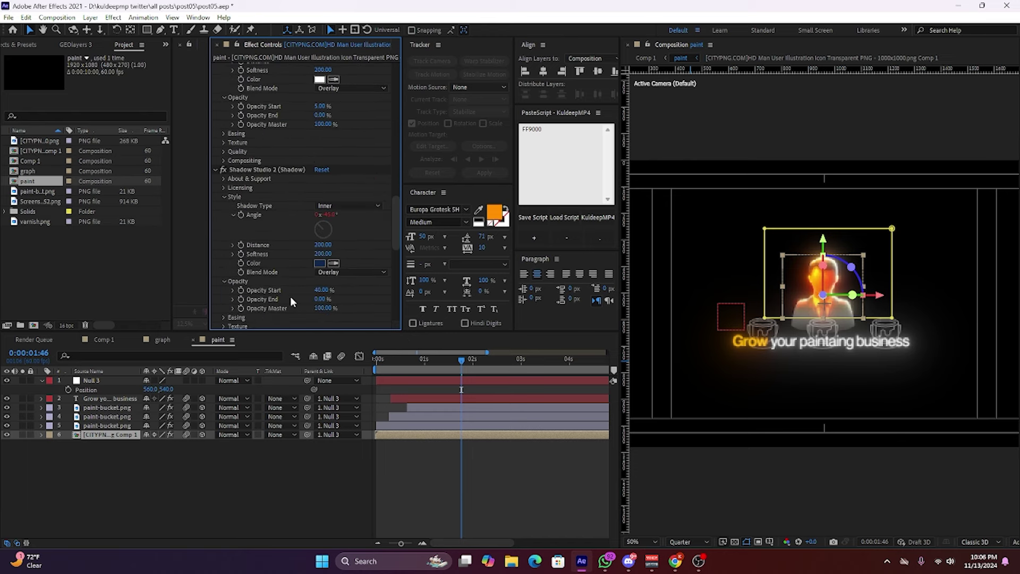
click(320, 262)
drag(530, 265, 525, 338)
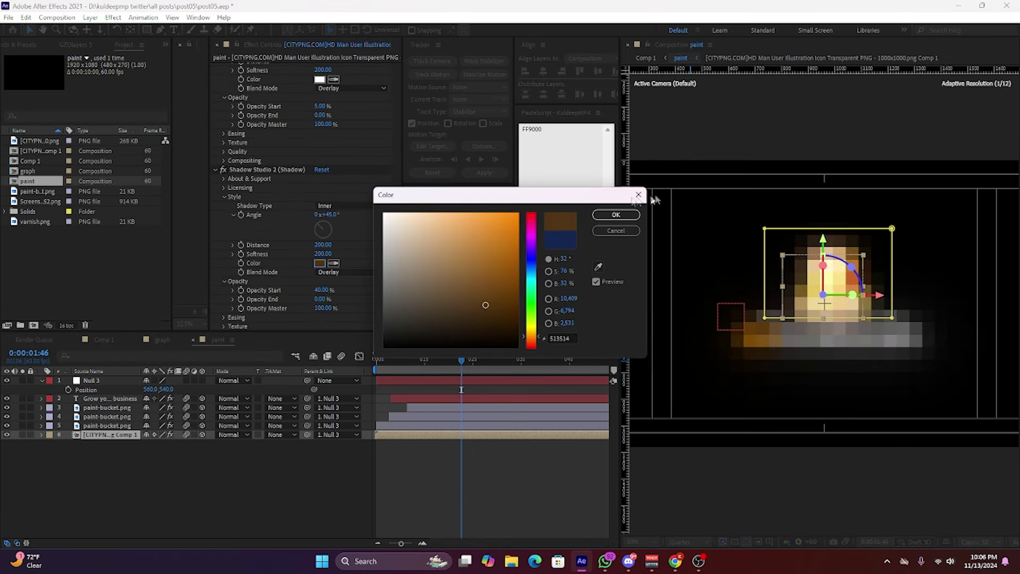
click(616, 214)
Set the man icon's Deep Glow Exposure to 0.30, then return to Comp 1.
scroll(326, 284, down, 2)
scroll(325, 283, down, 3)
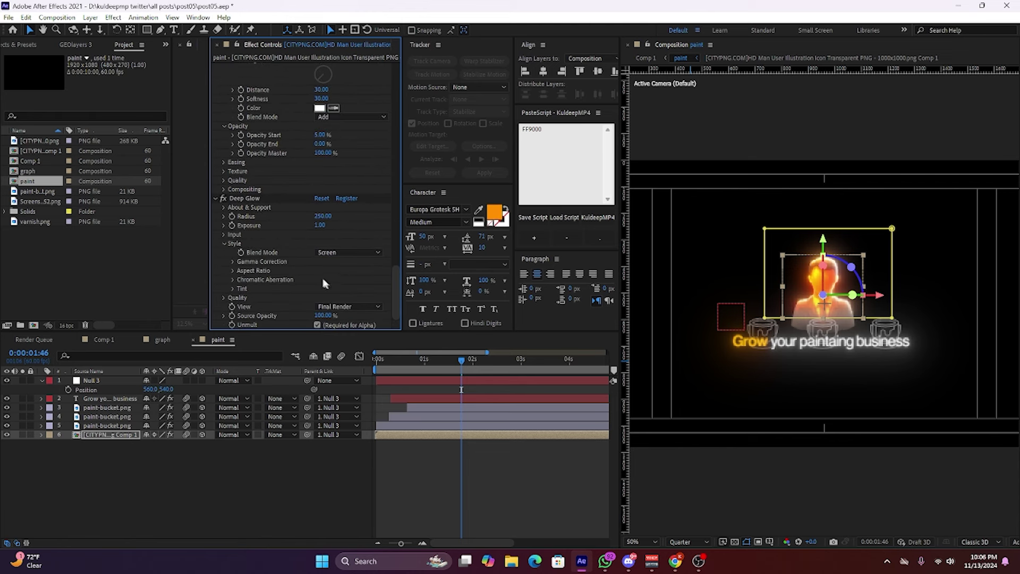
click(320, 225)
key(Return)
key(ctrl+Up)
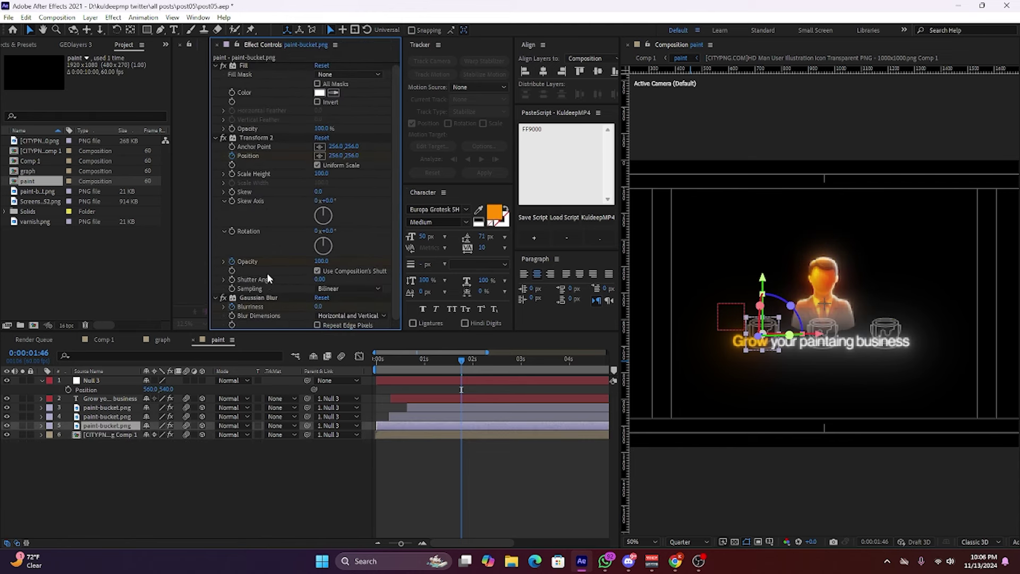
key(ctrl+Down)
scroll(278, 254, down, 5)
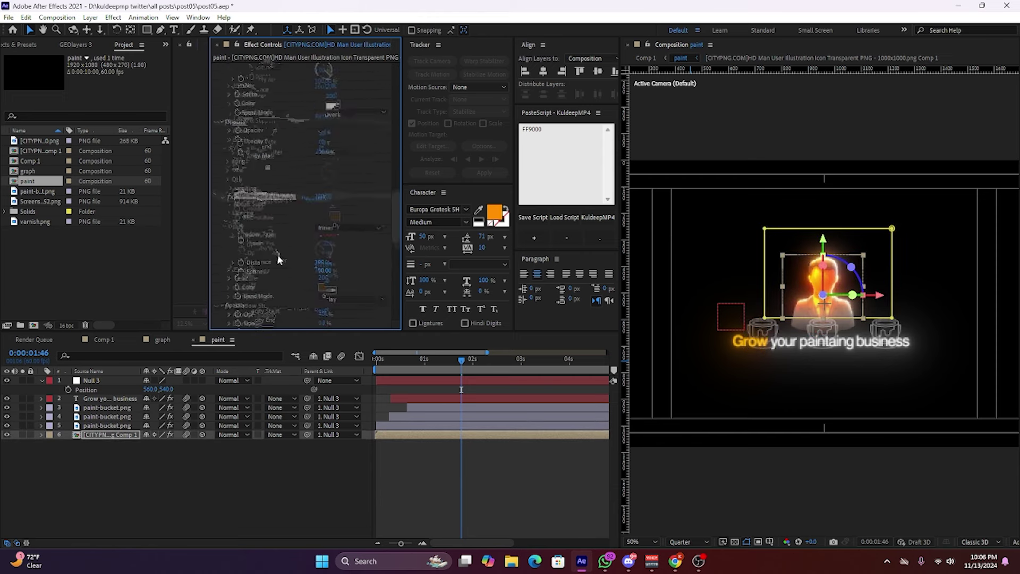
scroll(278, 254, down, 3)
scroll(278, 254, down, 2)
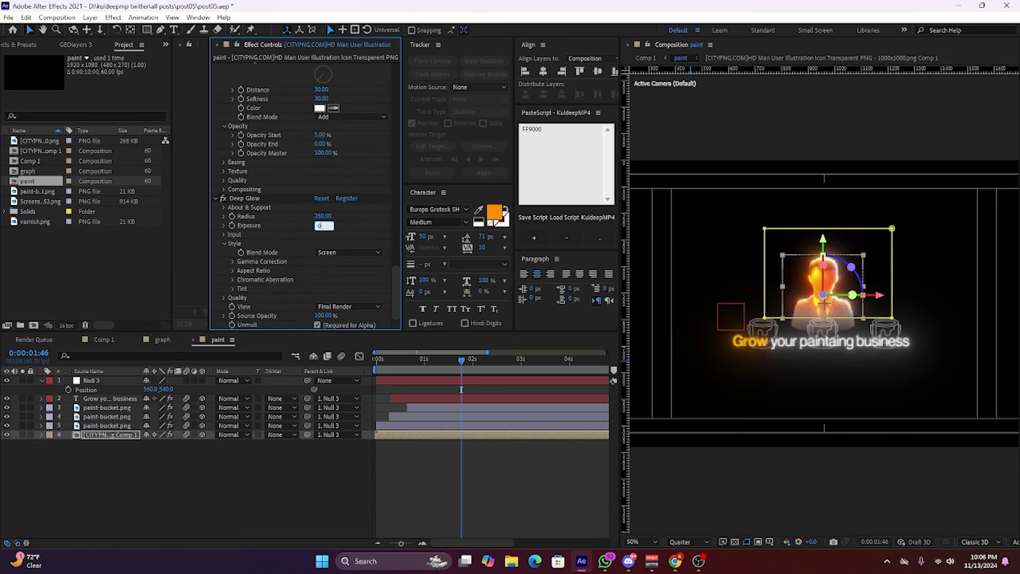
key(Return)
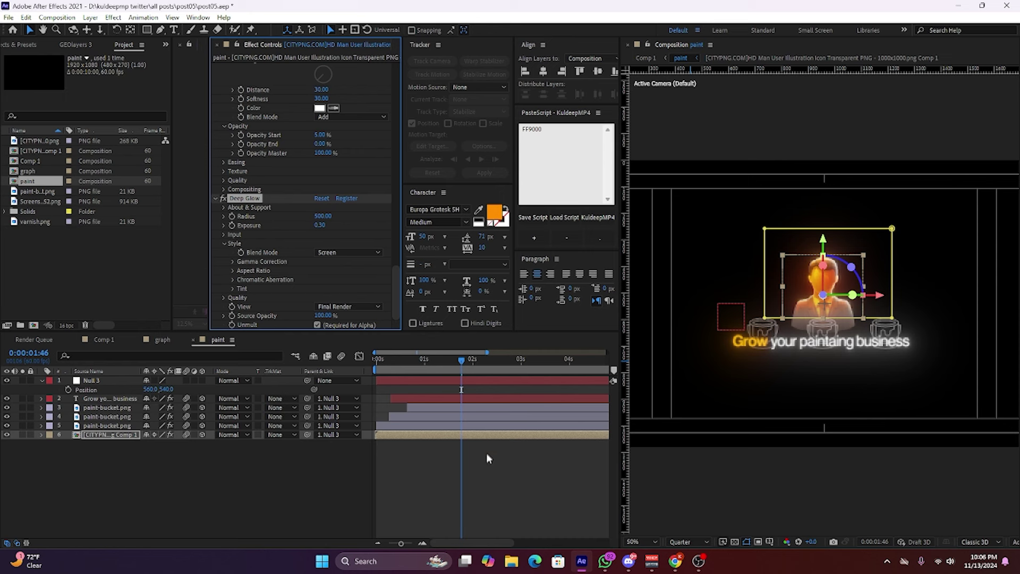
click(486, 453)
key(shift+Escape)
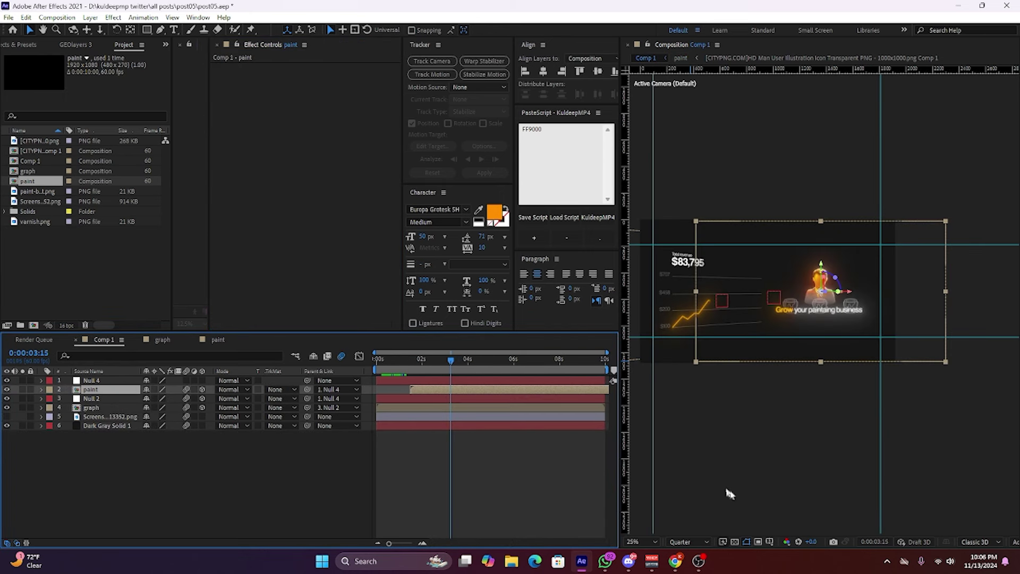
Set the viewer's preview resolution to Full and zoom in on the composition.
click(688, 542)
click(683, 486)
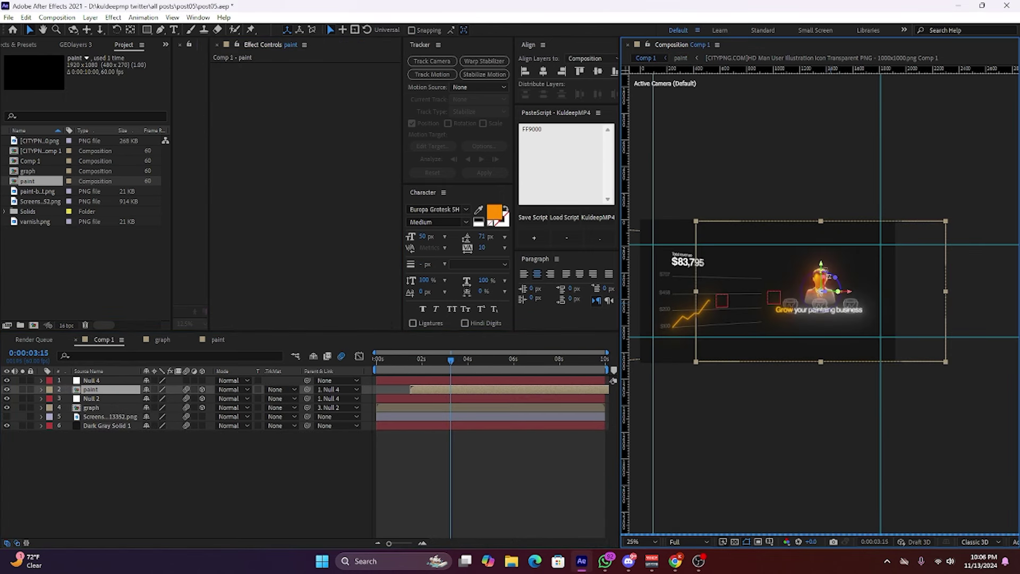
scroll(818, 276, up, 2)
scroll(818, 276, up, 2)
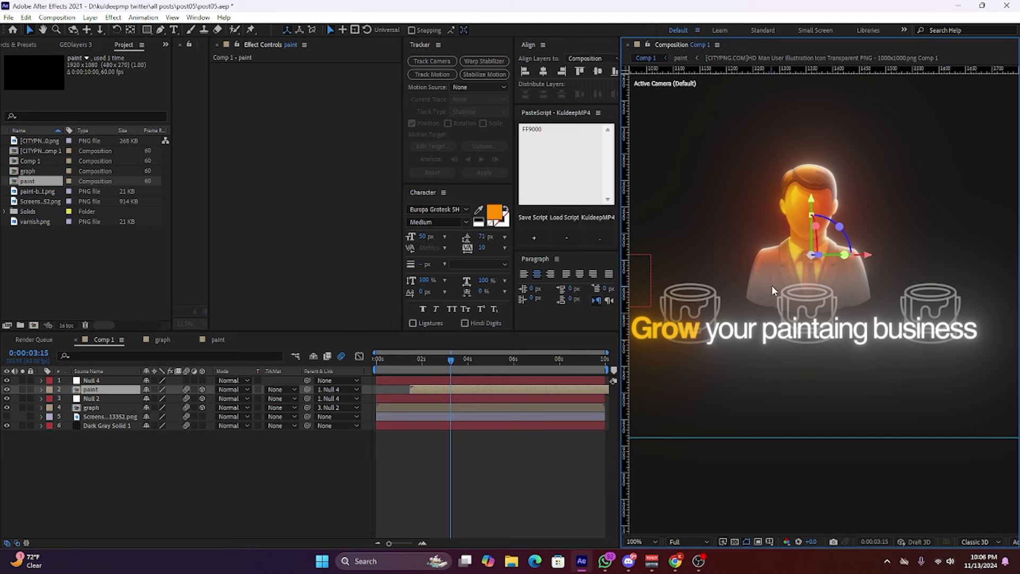
In the paint composition, select the man icon precomp layer (layer 6).
click(217, 340)
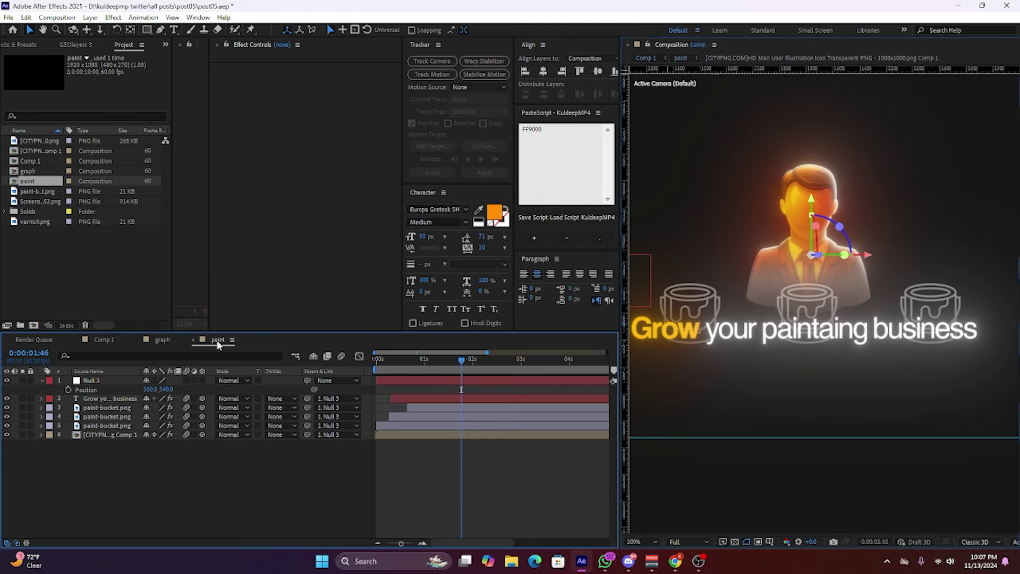
click(405, 426)
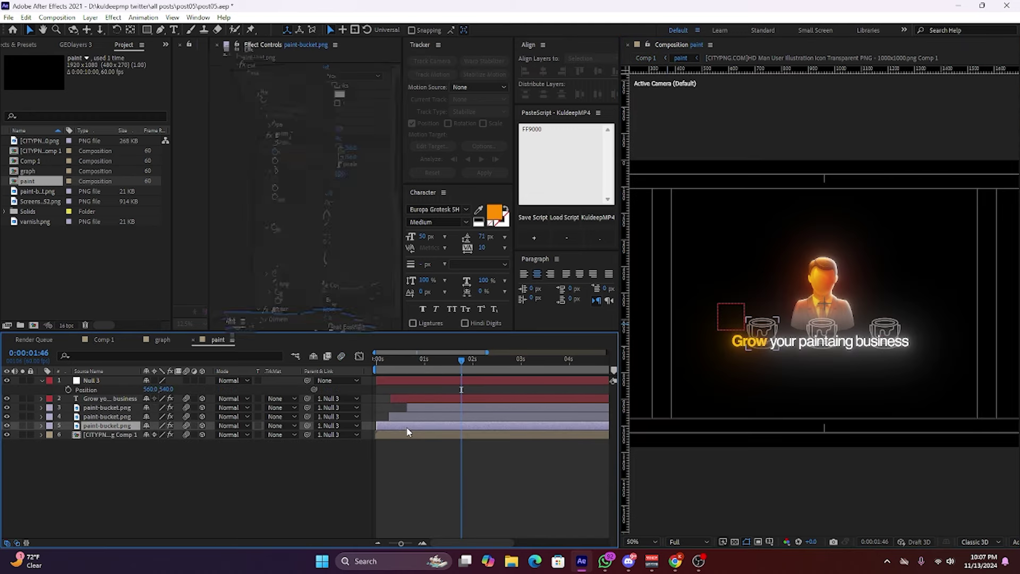
click(403, 435)
scroll(263, 193, down, 3)
scroll(263, 193, down, 3)
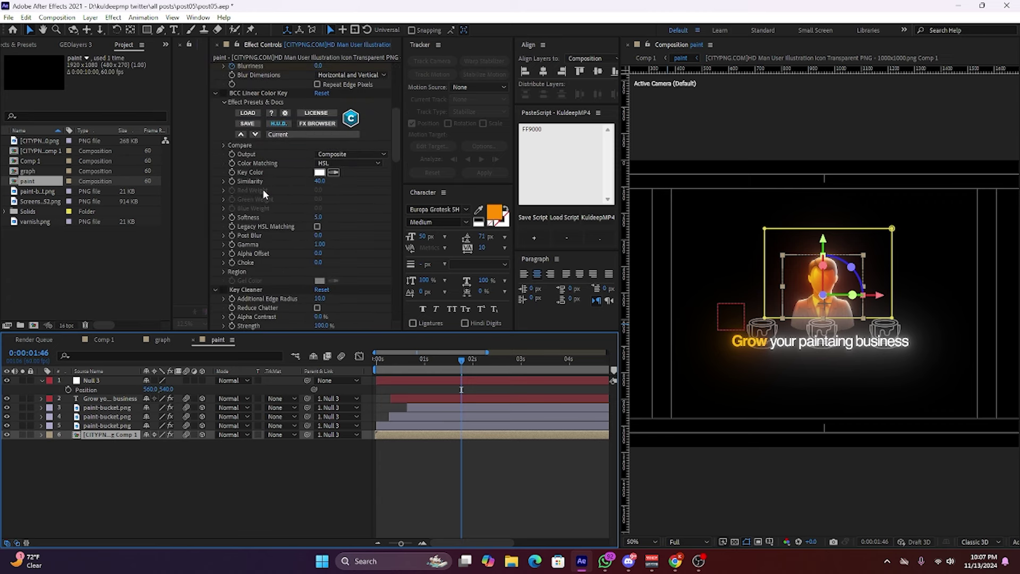
Inside the man icon precomp, try a Fill effect, undo it, and apply Tint instead.
double_click(394, 434)
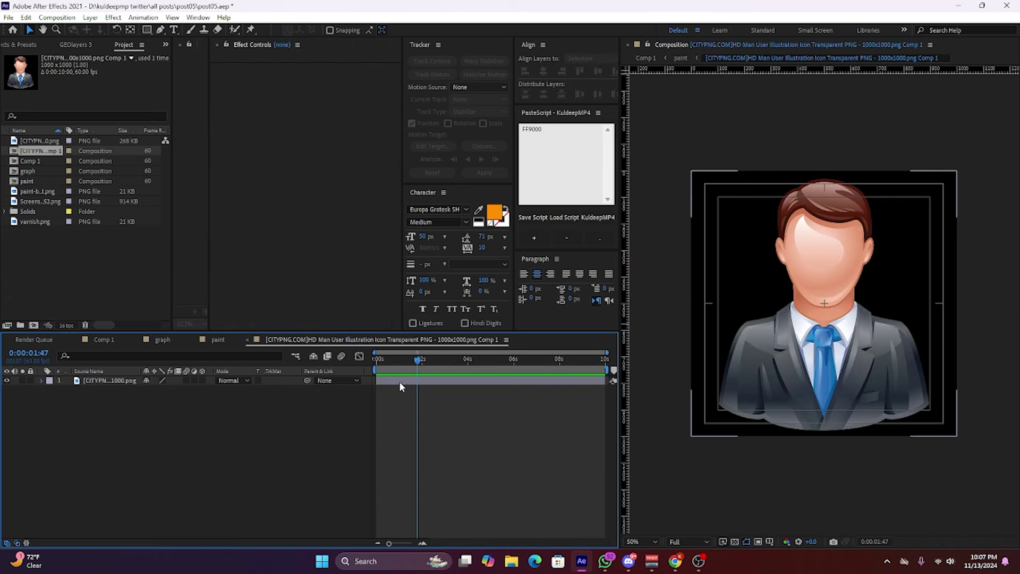
key(ctrl+space)
text(fill)
key(Return)
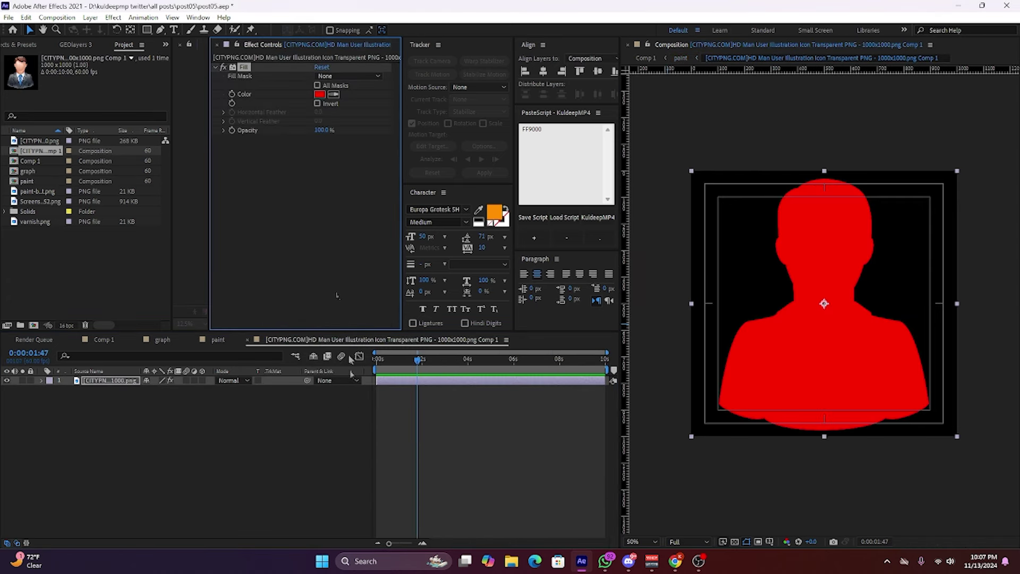
key(ctrl+z)
key(ctrl+space)
text(tint)
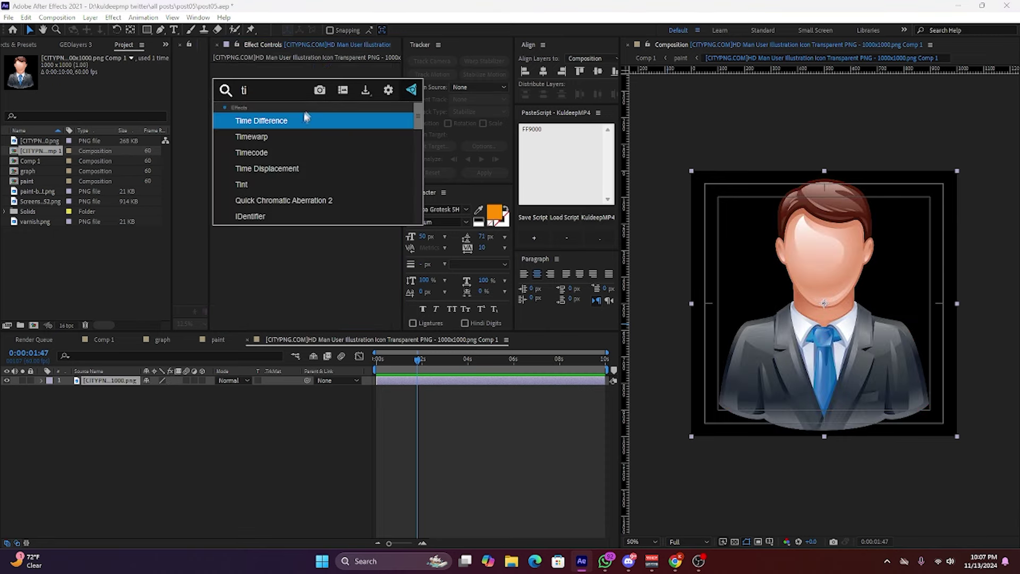
key(Return)
Set the Tint's Map White To colour to saturated orange FF6000.
click(320, 85)
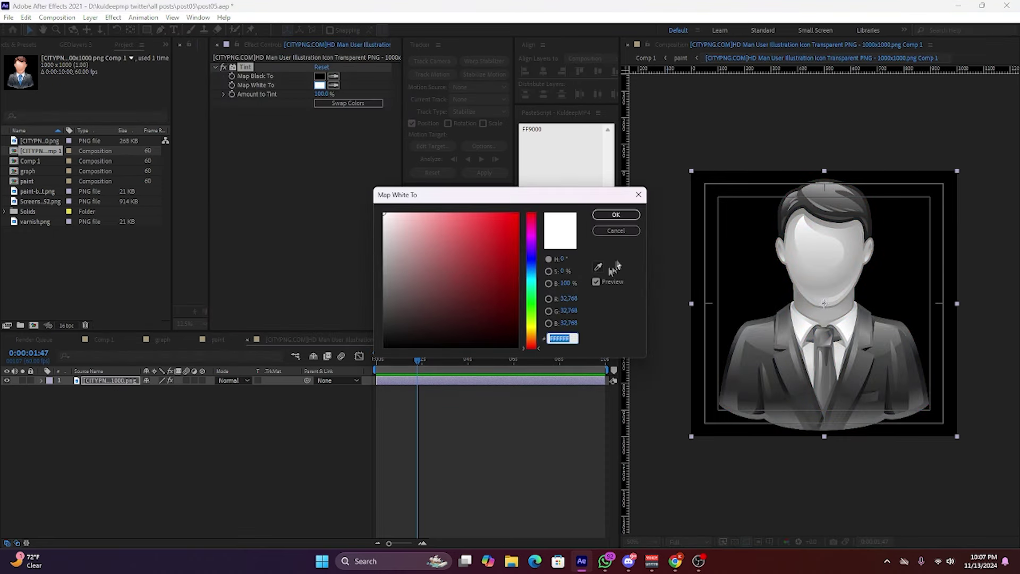
click(531, 334)
drag(531, 338, 531, 342)
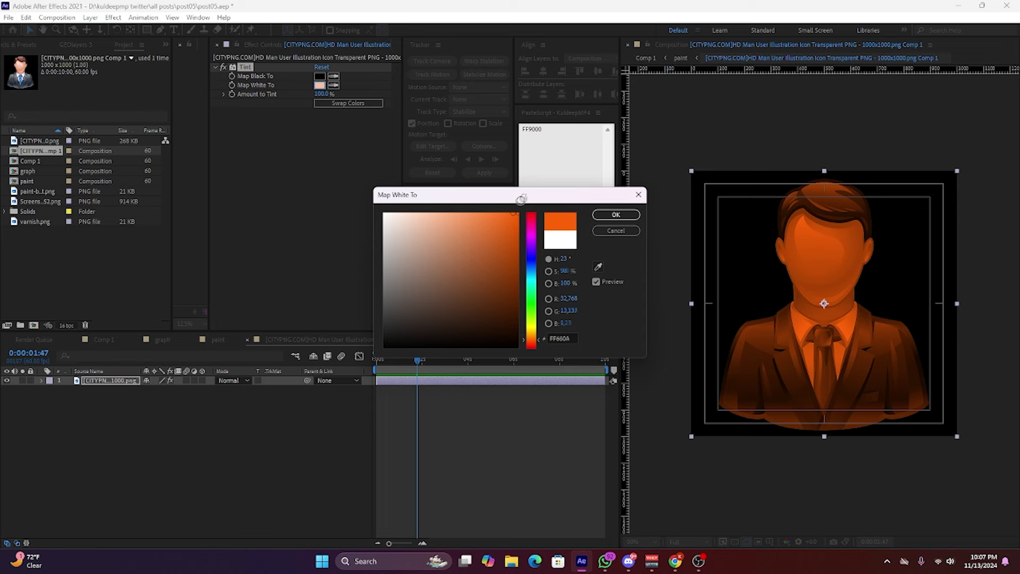
drag(471, 291, 521, 198)
click(615, 214)
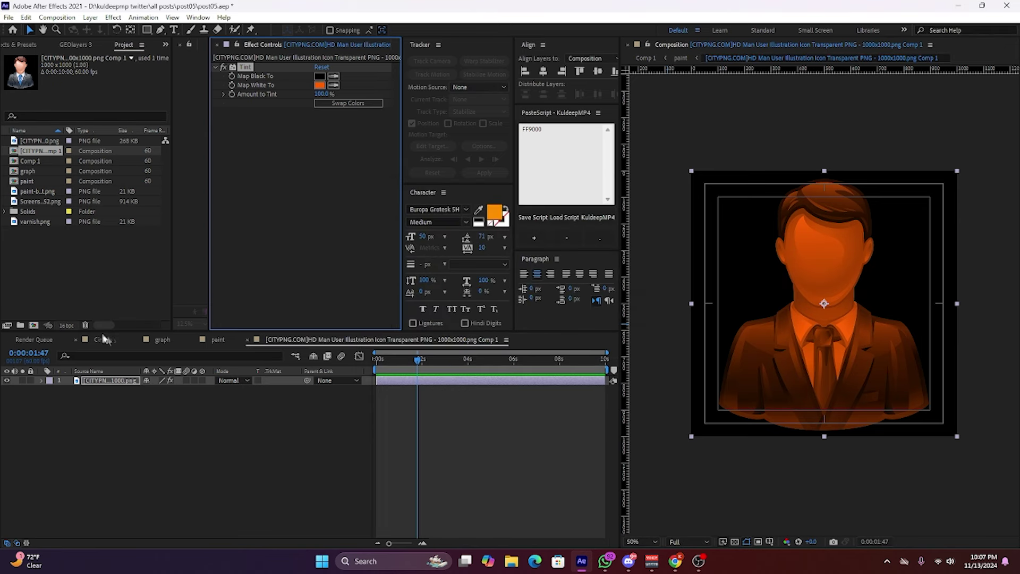
Reset the Tint's Map White To colour back to white.
click(215, 340)
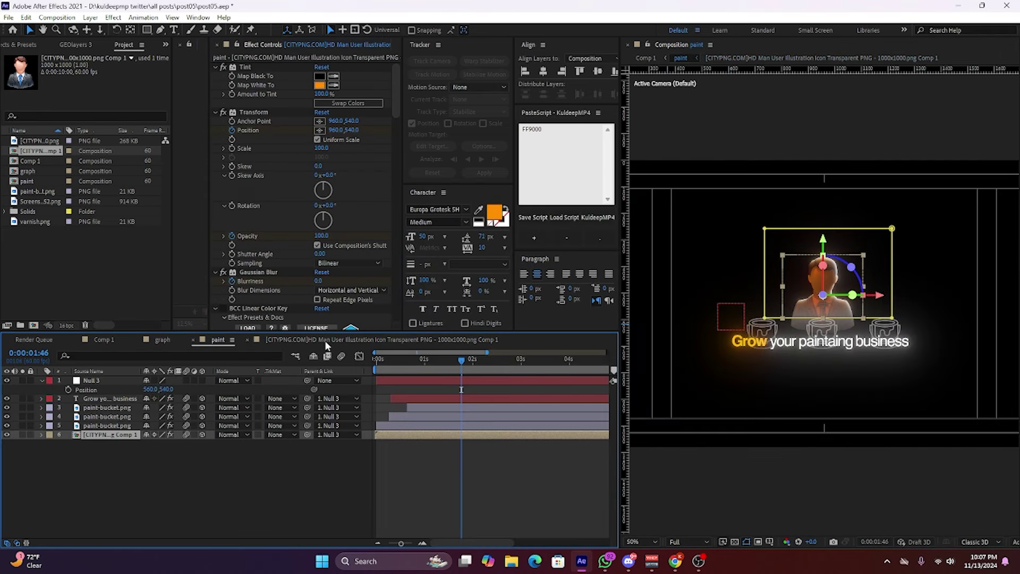
click(327, 340)
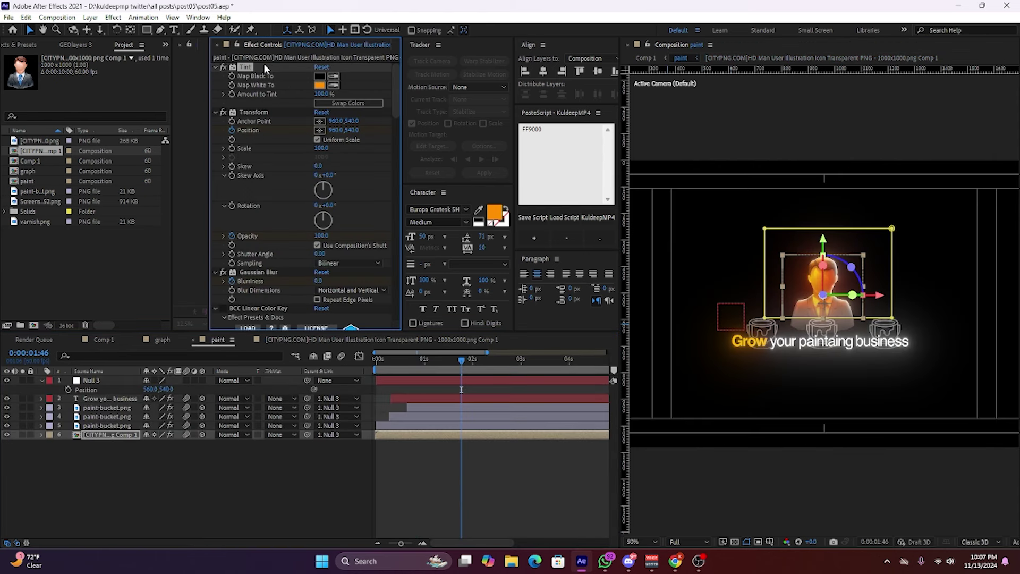
ctrl+click(216, 112)
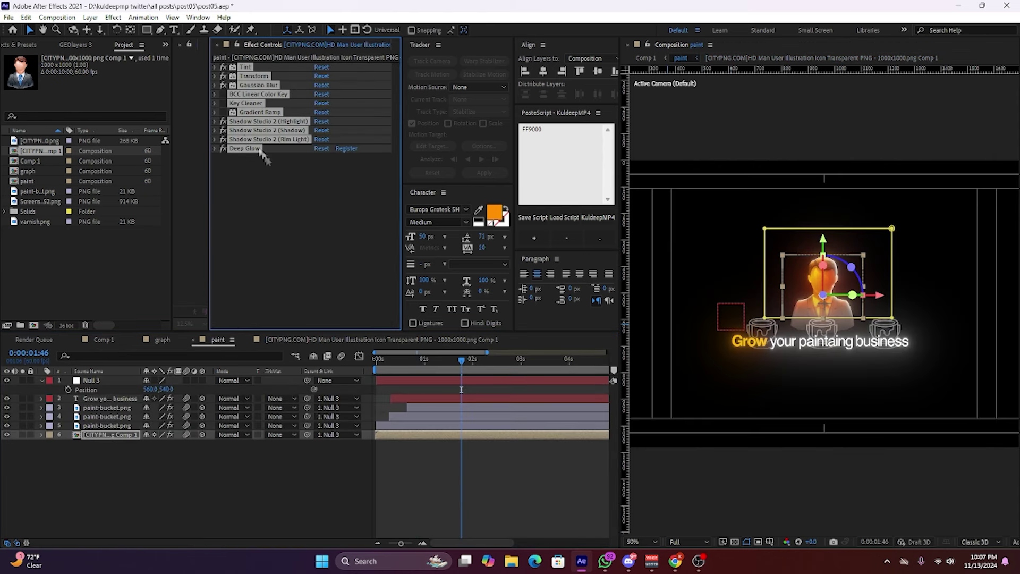
ctrl+click(215, 85)
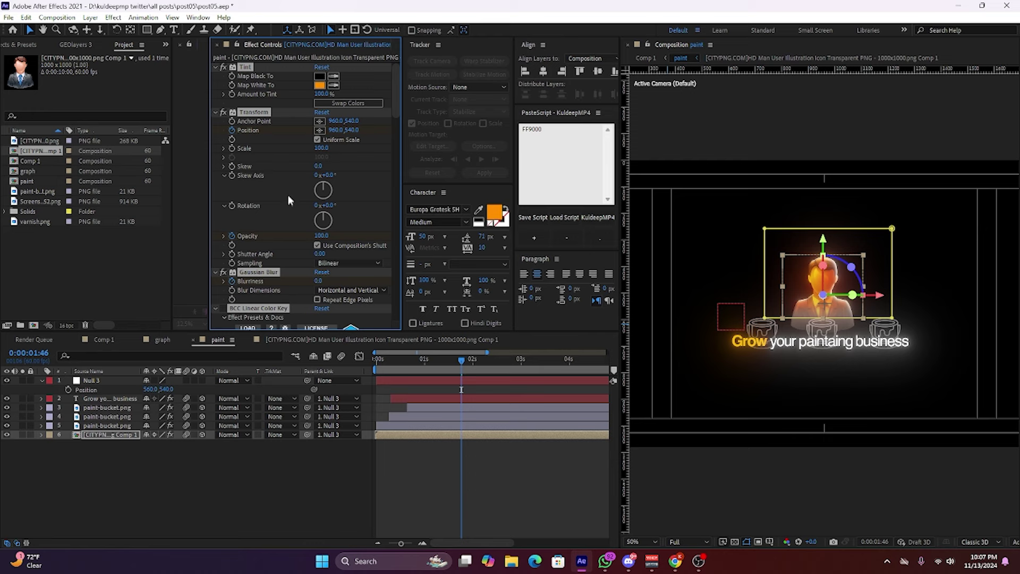
click(319, 85)
drag(386, 216, 261, 147)
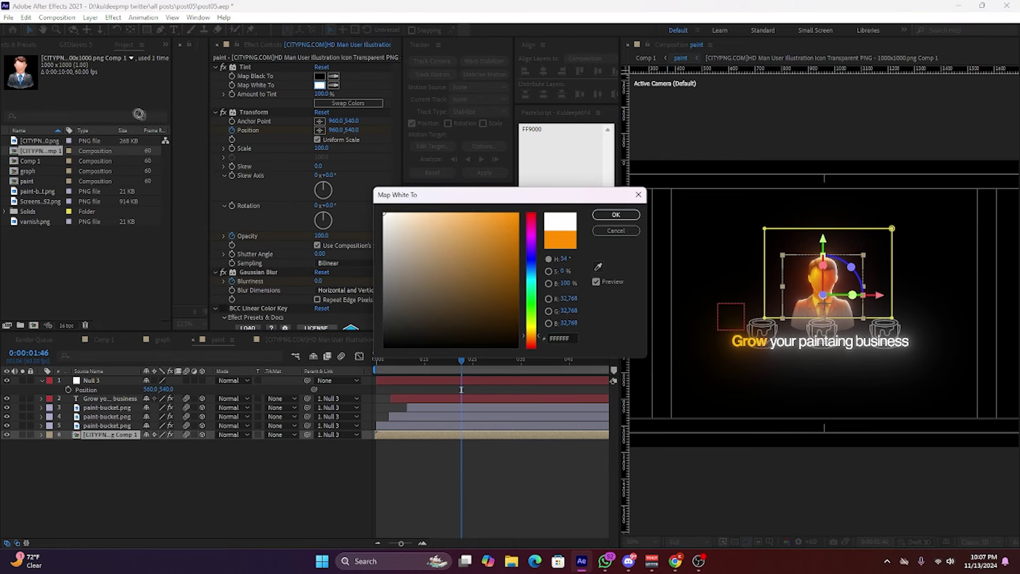
click(616, 215)
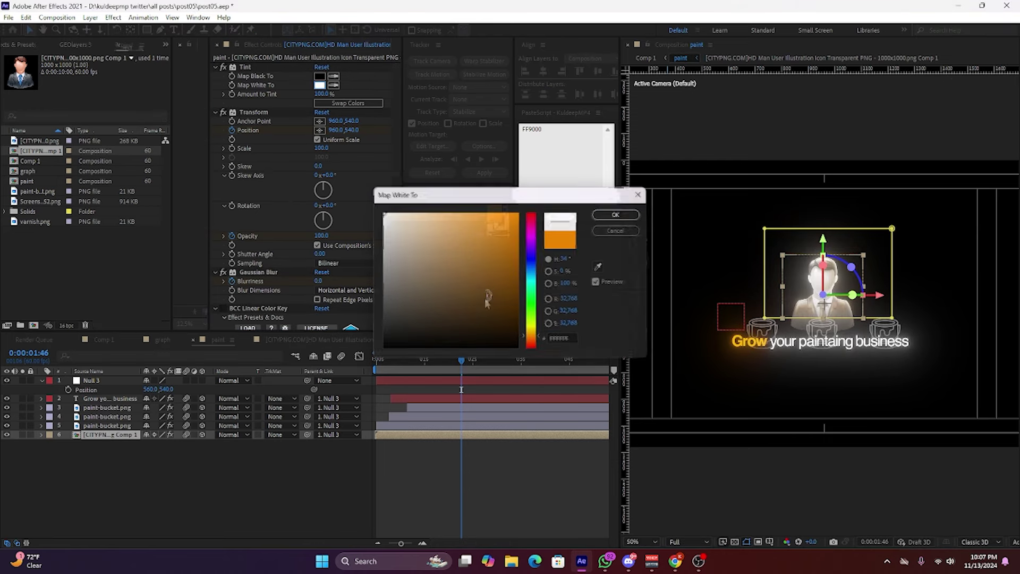
click(525, 478)
In the paint comp, lower the man icon's Deep Glow exposure to 0.20, then open the graph comp.
click(115, 340)
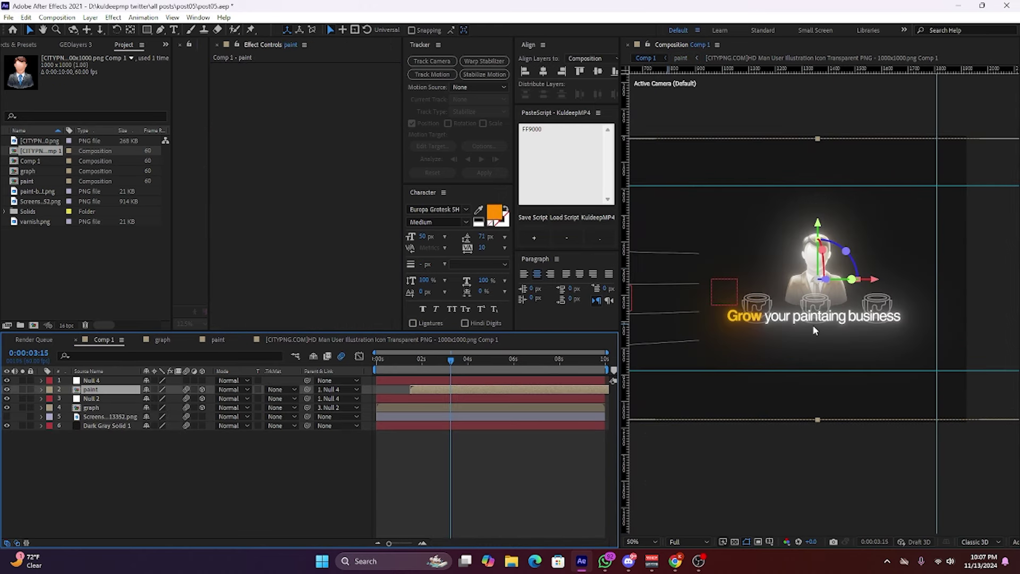
click(319, 339)
click(217, 339)
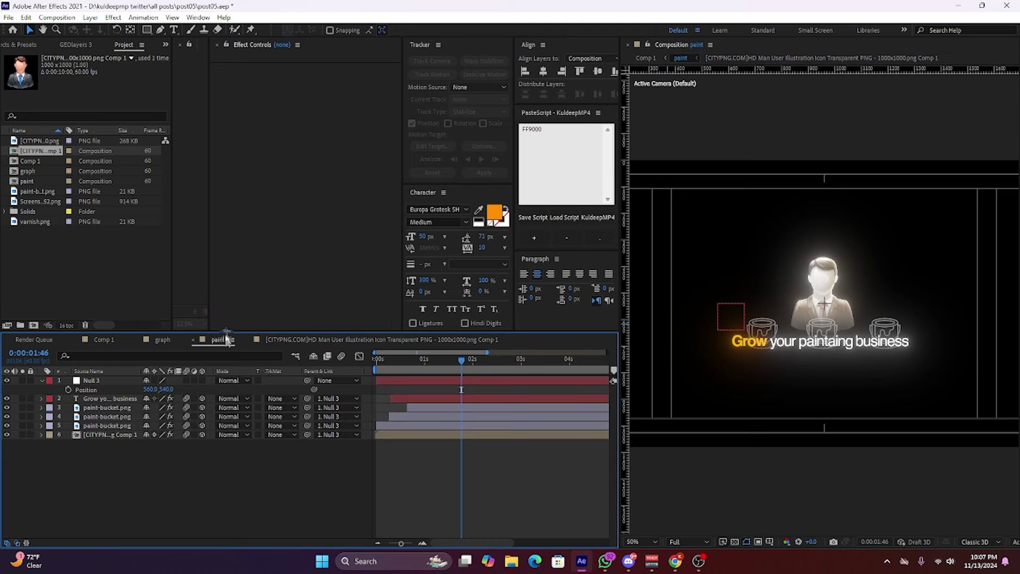
click(397, 435)
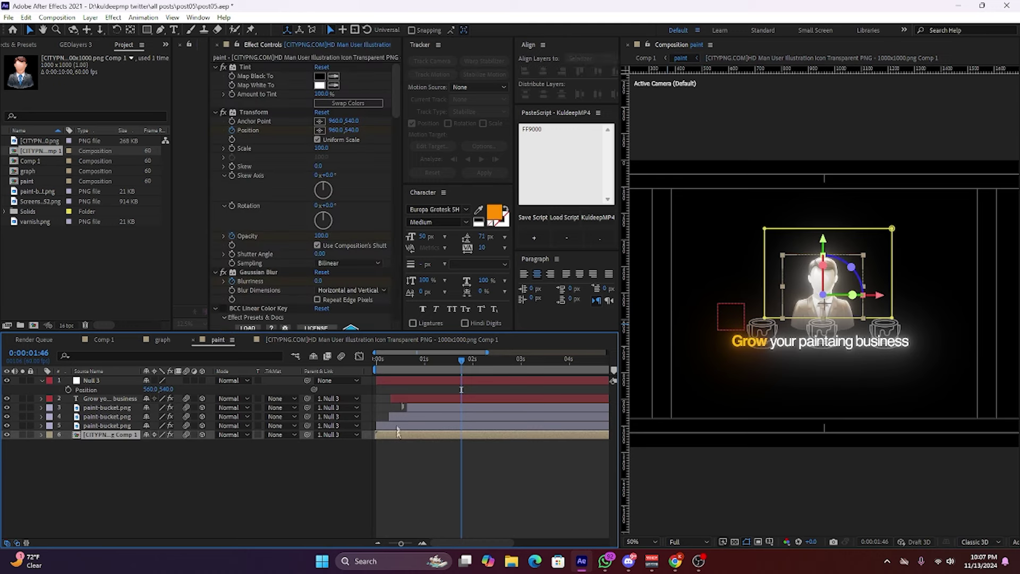
scroll(372, 266, down, 10)
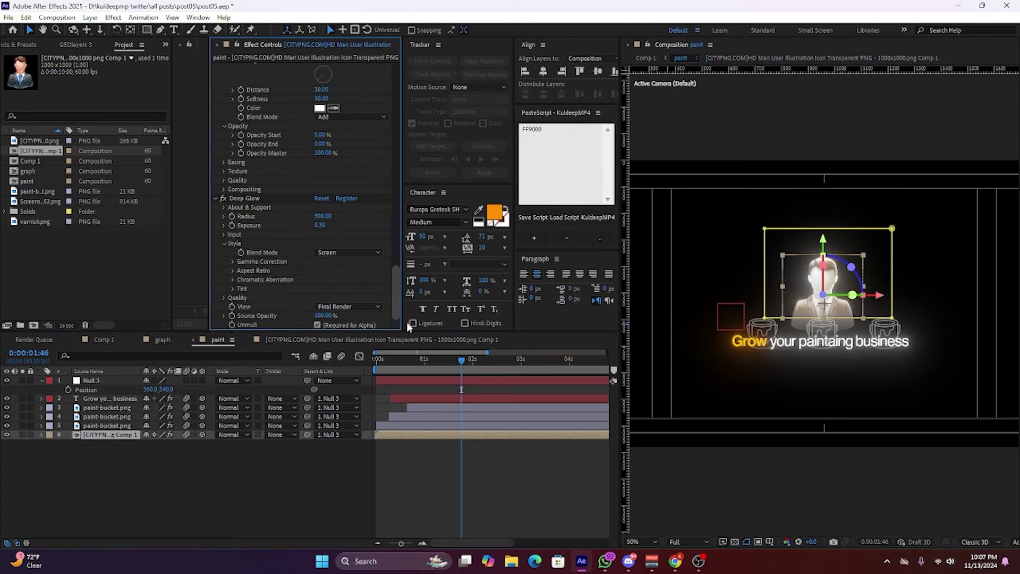
click(320, 224)
key(Return)
click(447, 457)
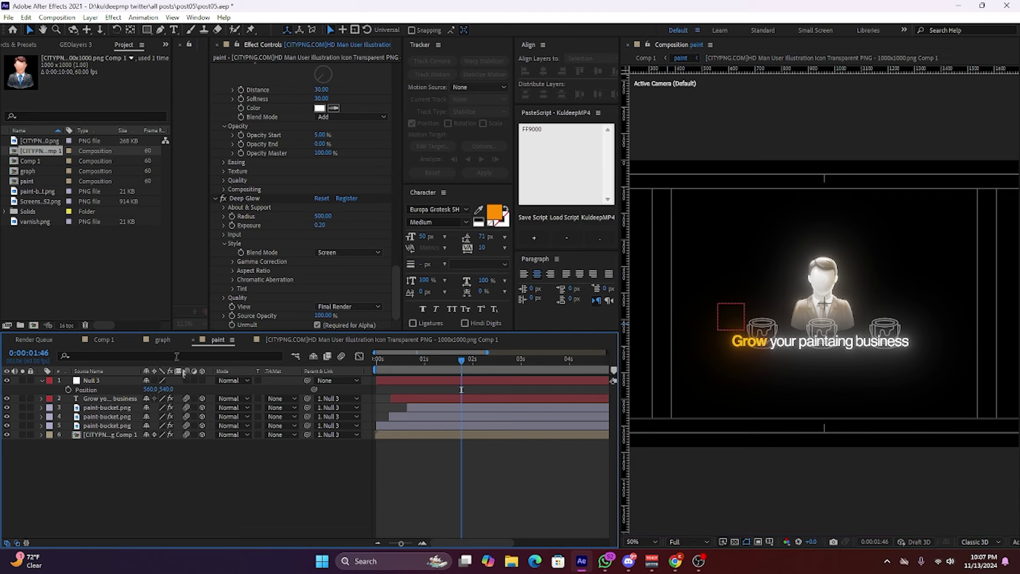
click(164, 342)
Apply Deep Glow to the Total revenue 2 counter with exposure 0.20.
click(391, 432)
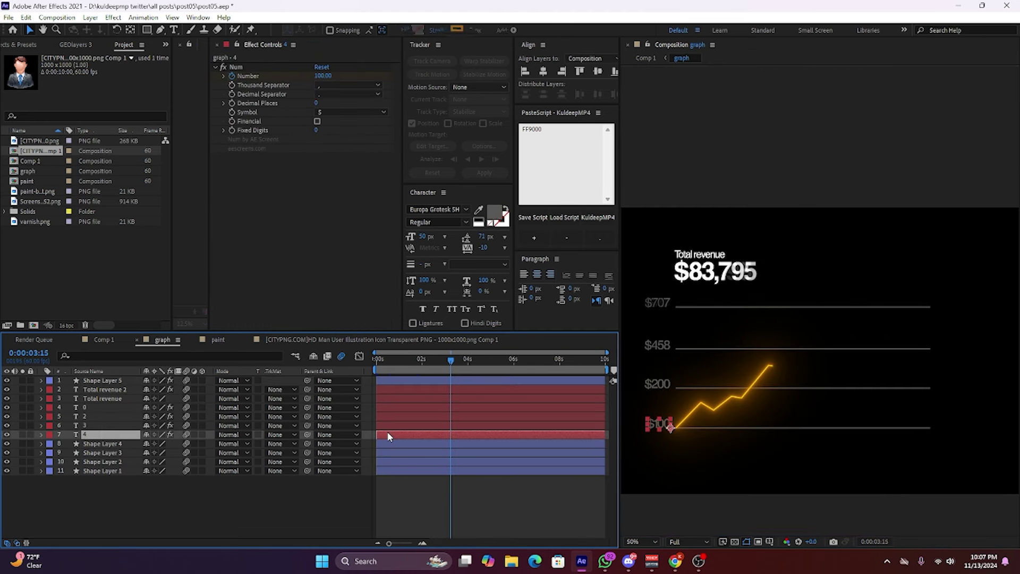
click(401, 392)
key(ctrl+space)
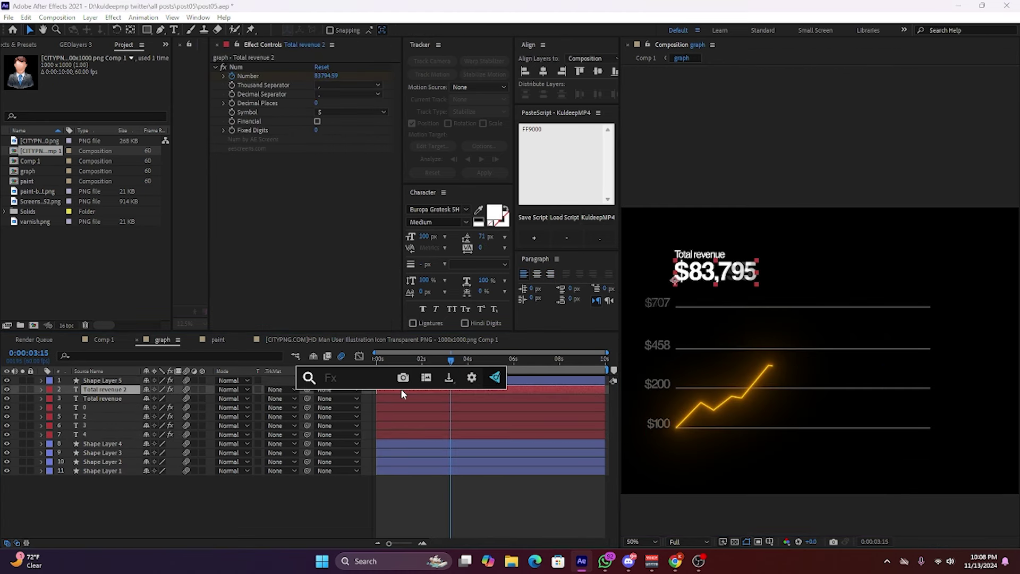
text(de)
click(382, 404)
text(0.2)
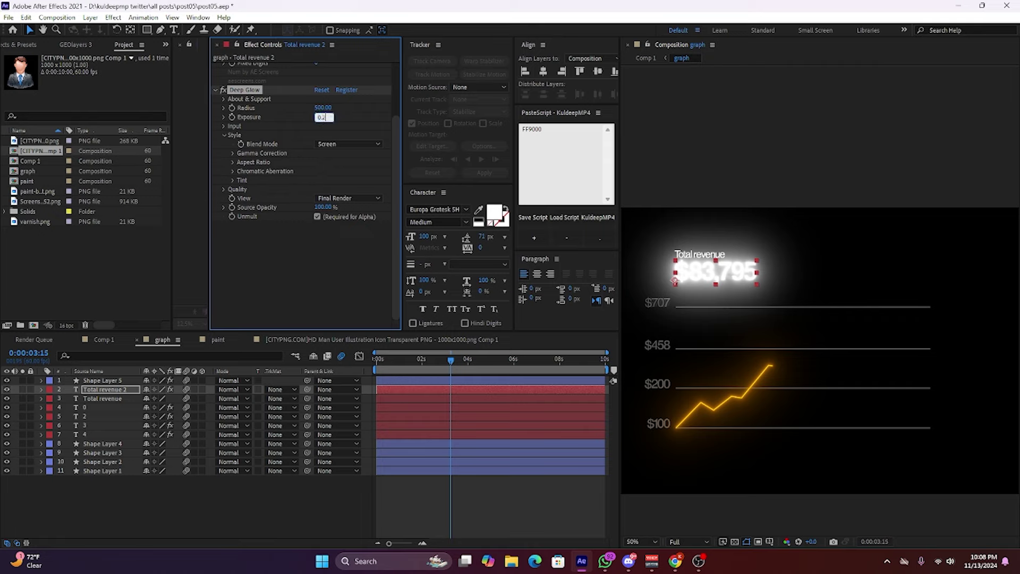
key(Return)
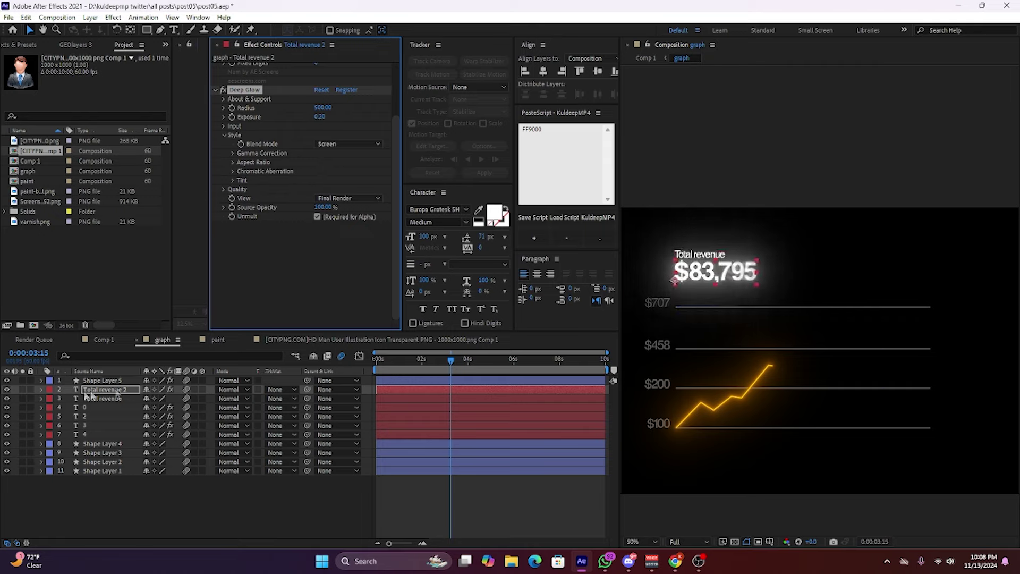
Add a Gradient Overlay layer style to the revenue counter.
right_click(115, 393)
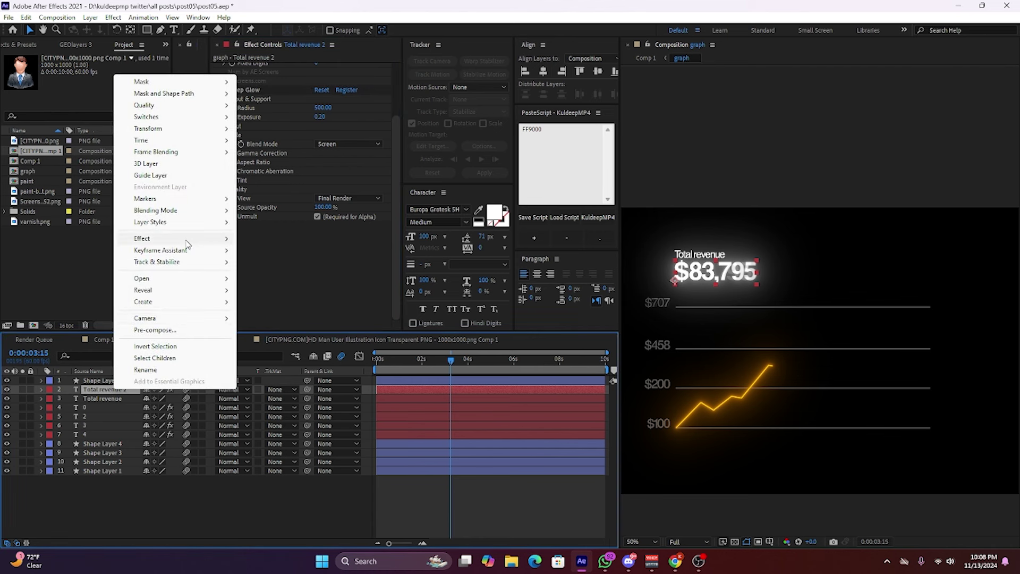
mouse_move(179, 226)
click(311, 347)
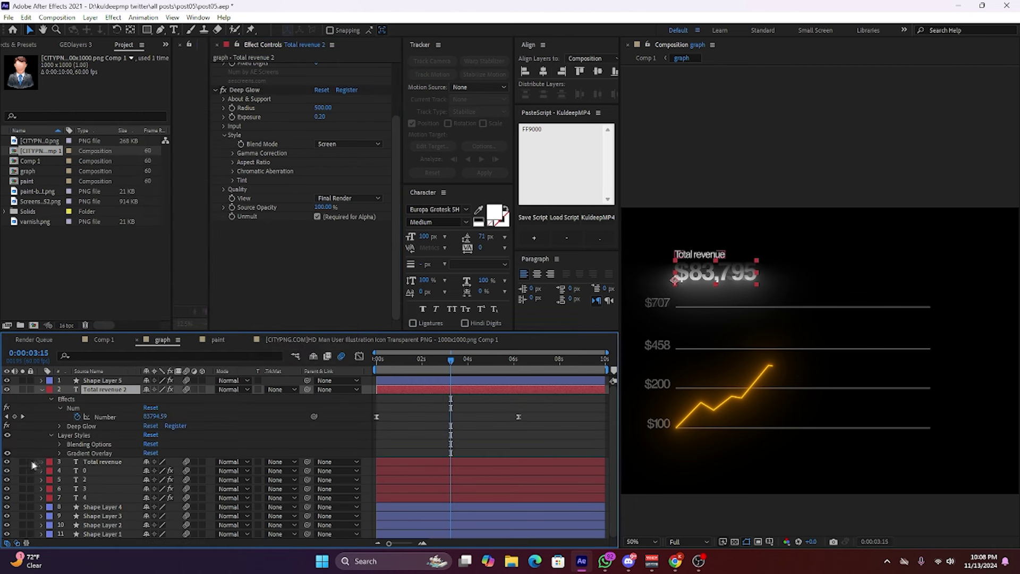
In the Gradient Overlay editor, add a grey middle stop and make the right end white.
click(60, 453)
click(162, 470)
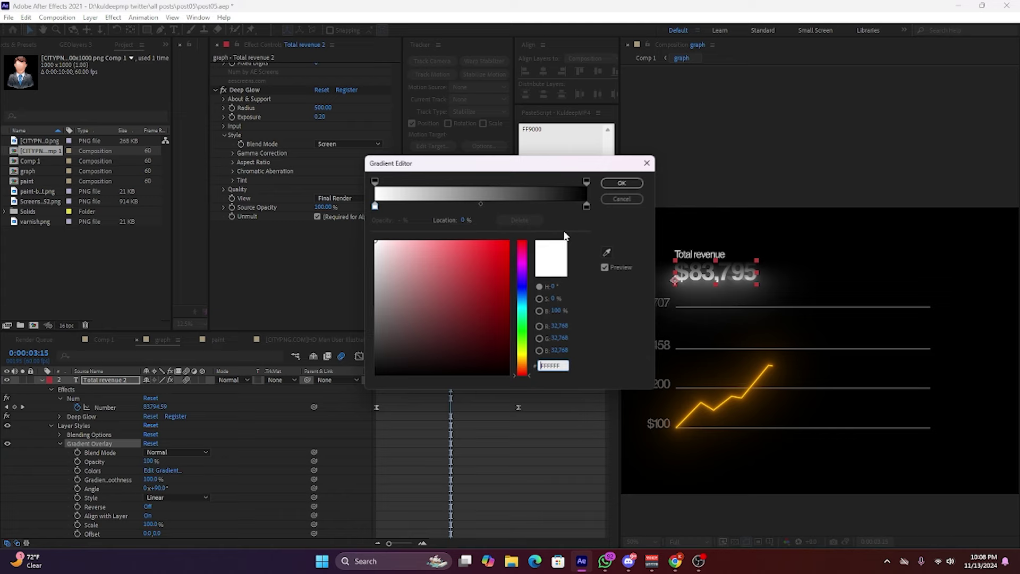
click(474, 205)
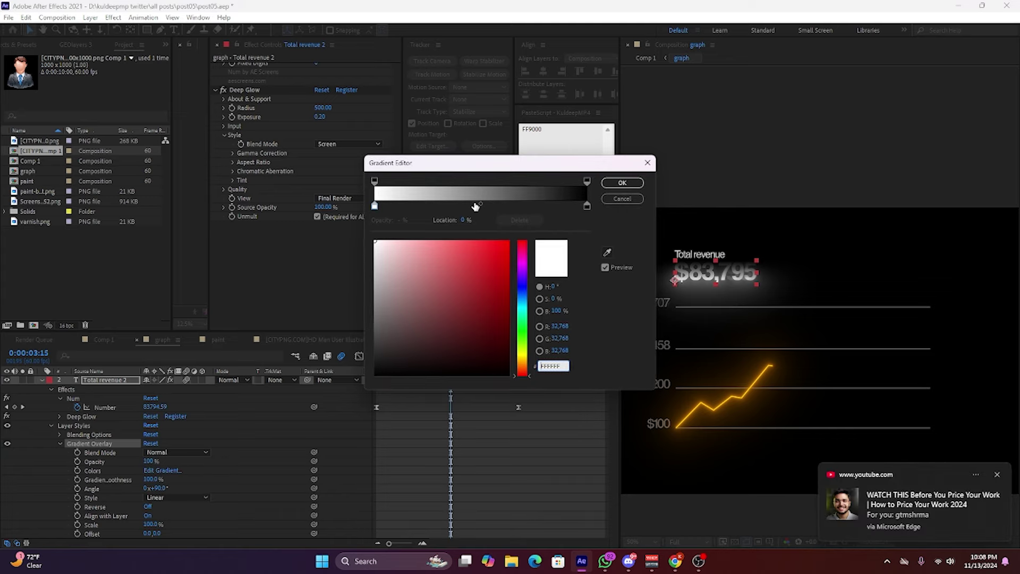
click(999, 474)
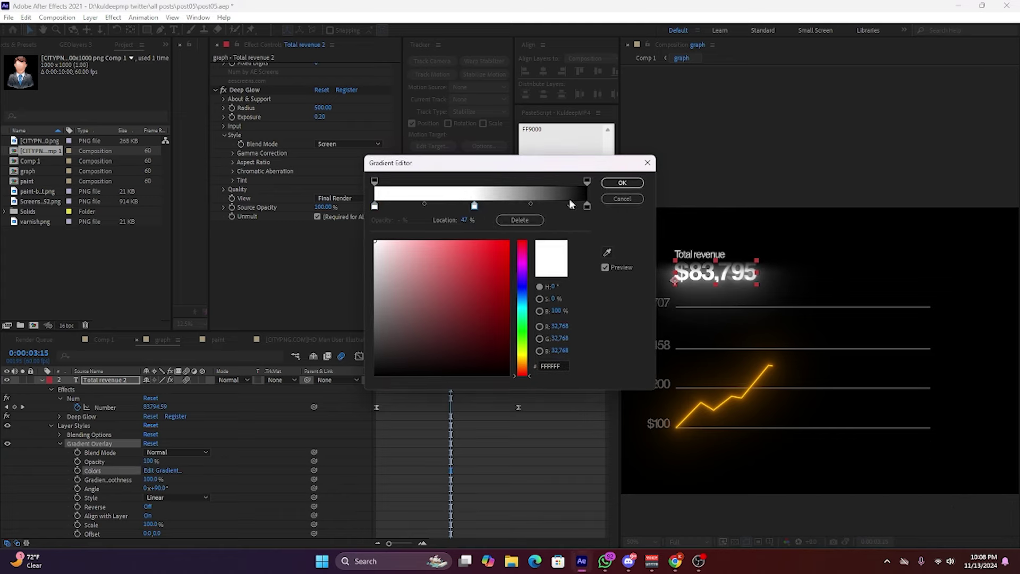
drag(415, 311, 370, 314)
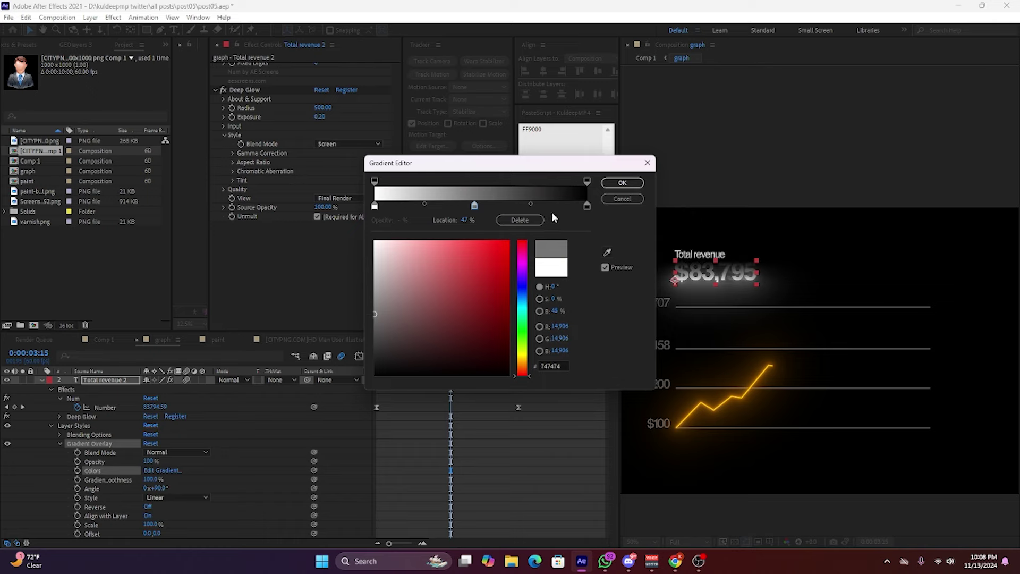
click(587, 206)
drag(432, 289, 375, 241)
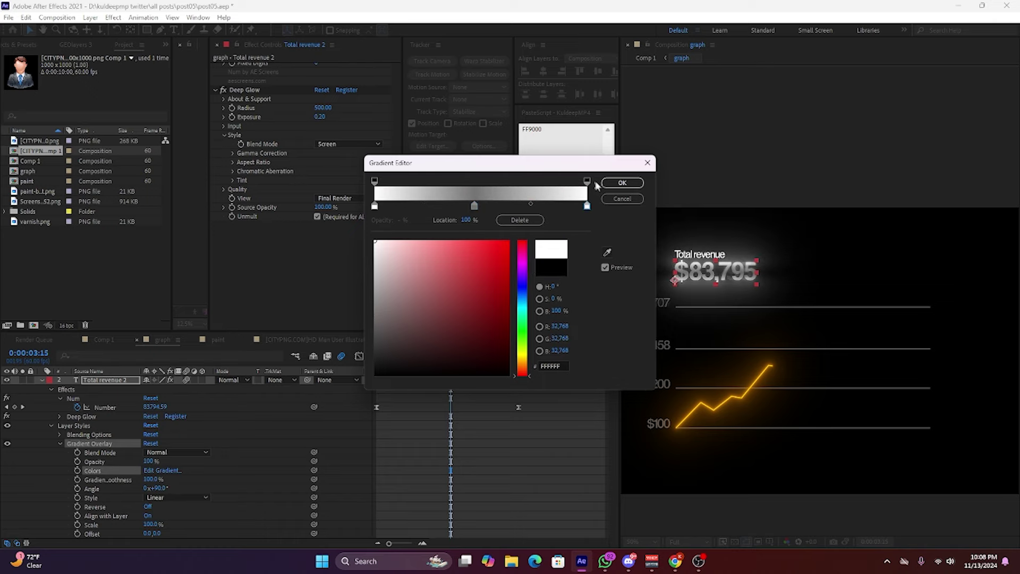
click(587, 182)
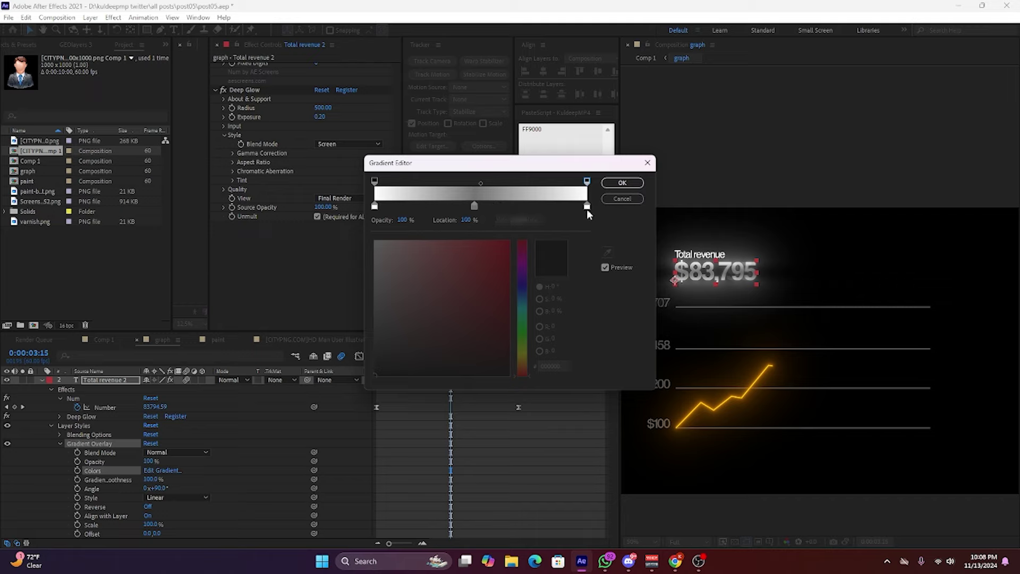
Shift the colour midpoints to 38.2% and 68.1% and confirm the white-grey-white gradient.
click(552, 206)
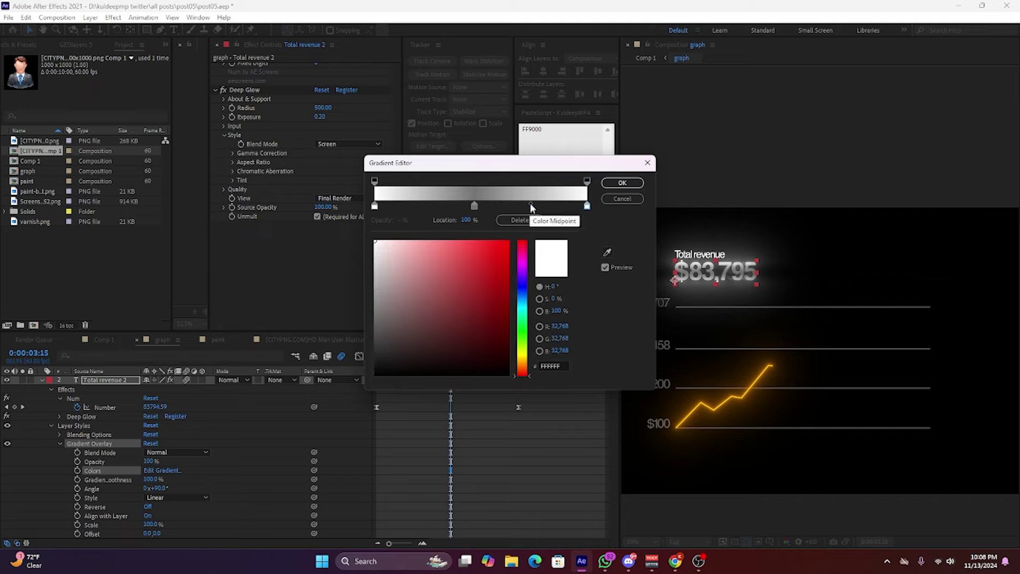
drag(531, 204, 518, 206)
click(375, 205)
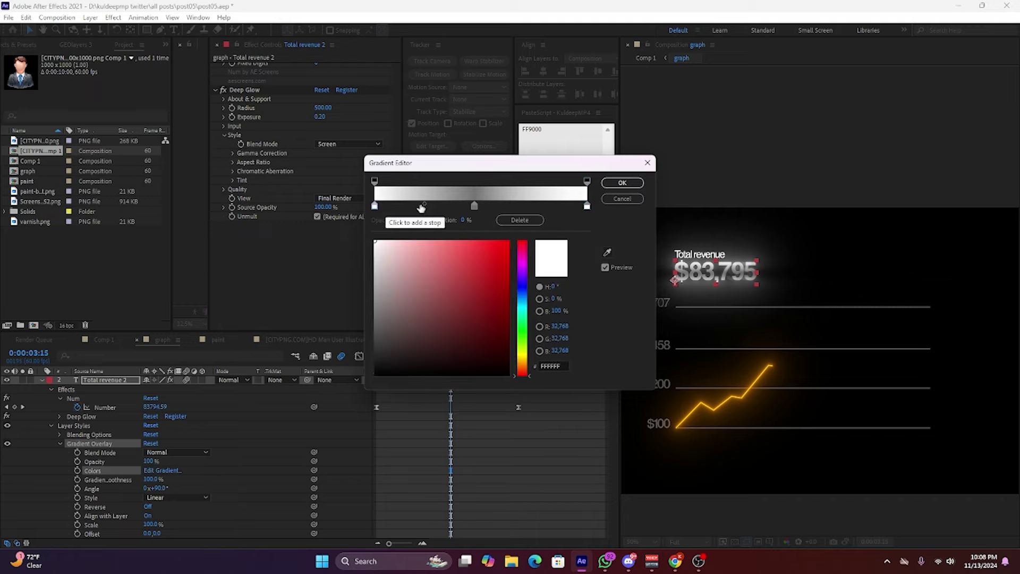
drag(425, 206, 443, 206)
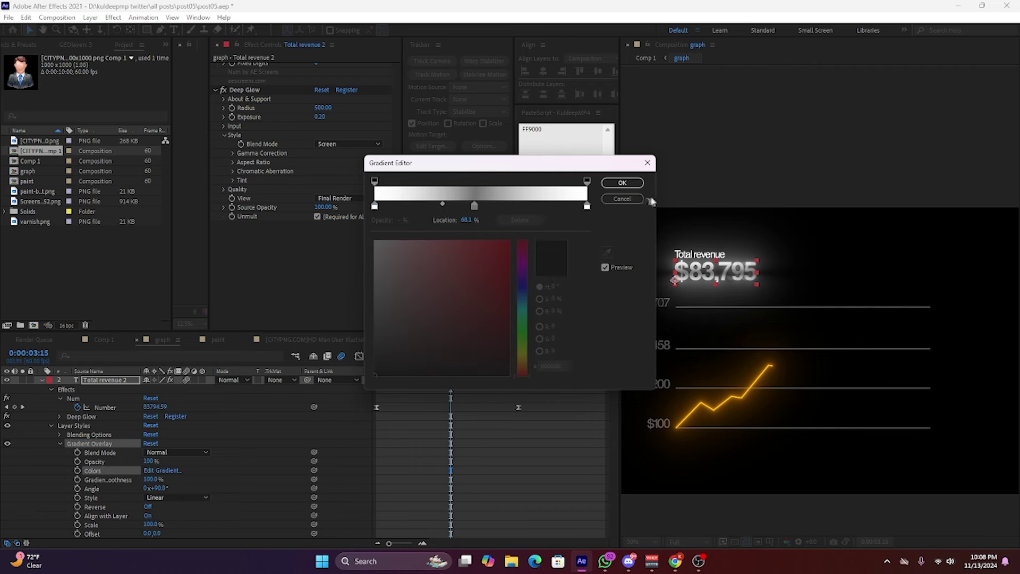
click(623, 184)
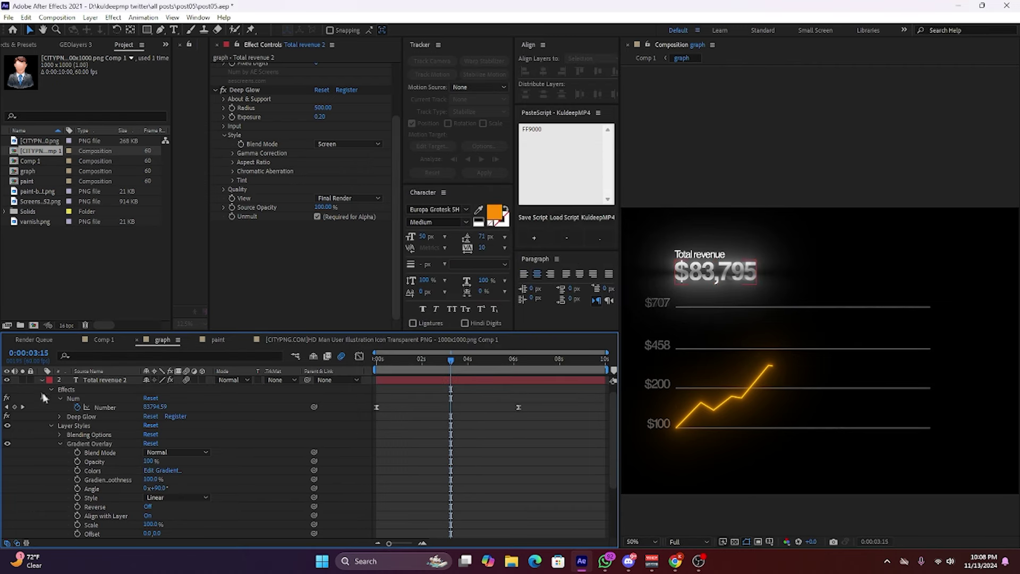
Scrub later in the graph comp and select the Total revenue 2 counter layer.
click(41, 380)
click(409, 433)
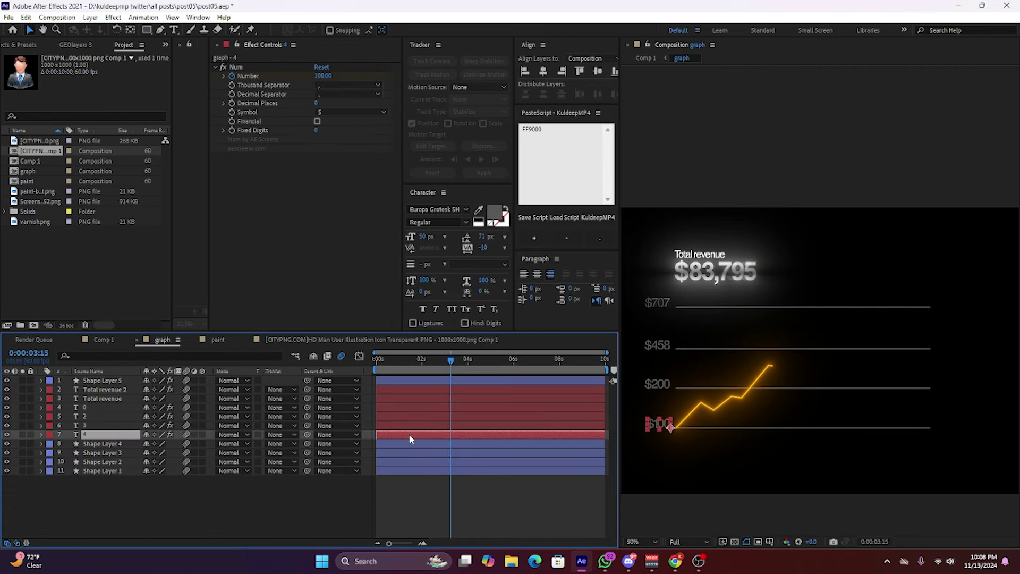
click(468, 515)
drag(465, 360, 518, 367)
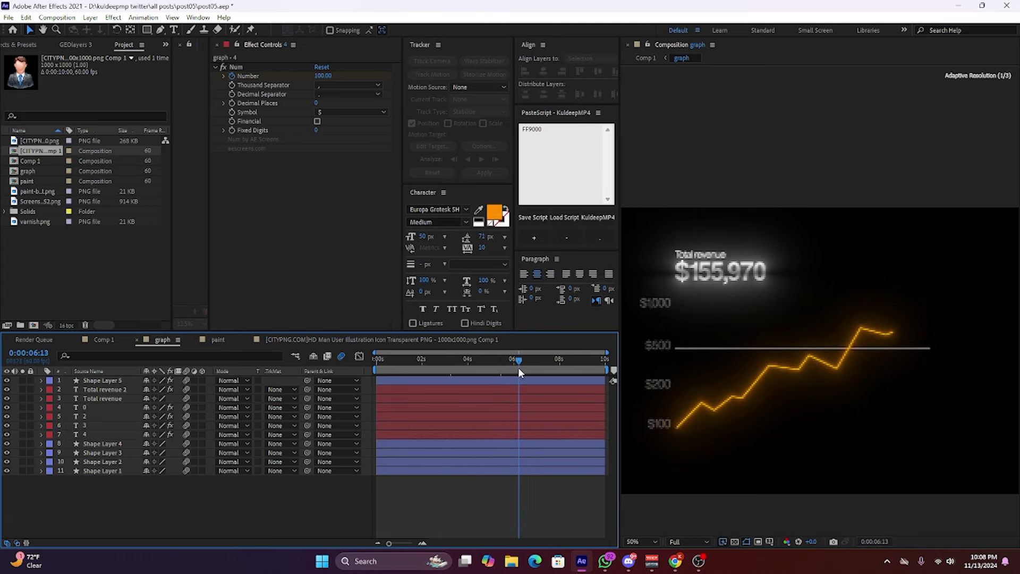
click(410, 380)
click(407, 390)
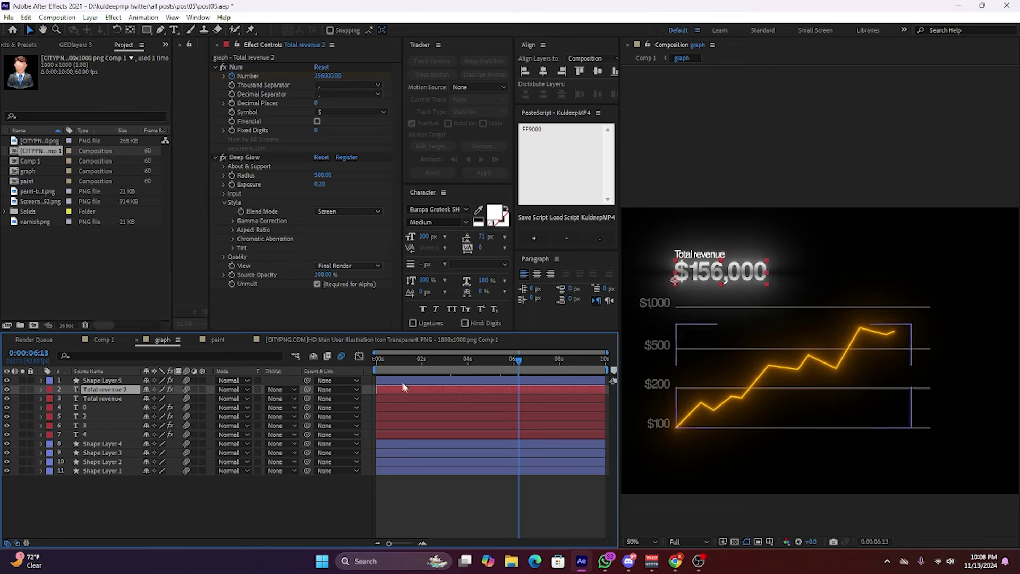
click(392, 399)
click(394, 390)
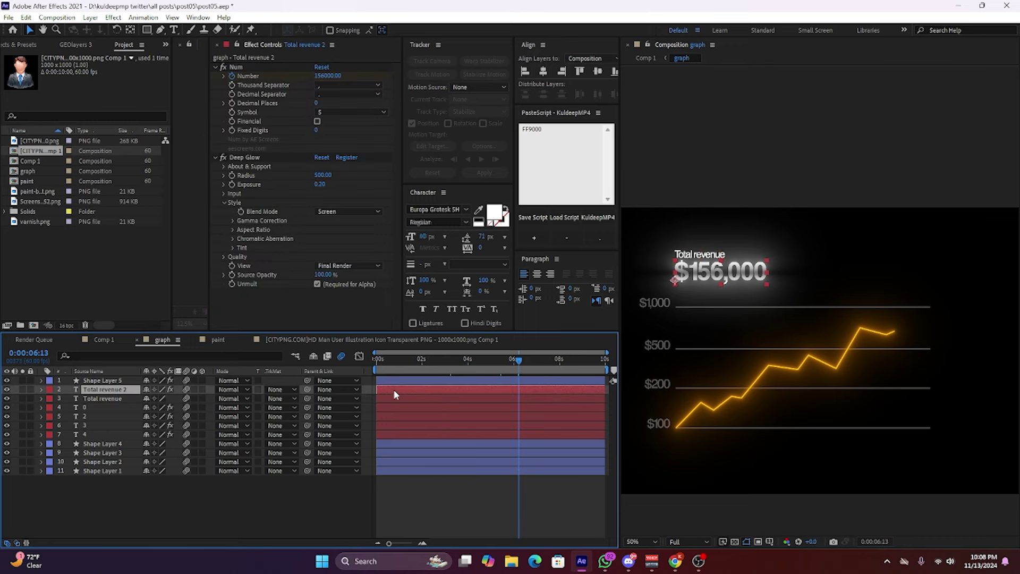
Delete the counter's Deep Glow and reapply it with a lower exposure.
click(245, 157)
key(Delete)
key(ctrl+space)
text(de)
click(348, 372)
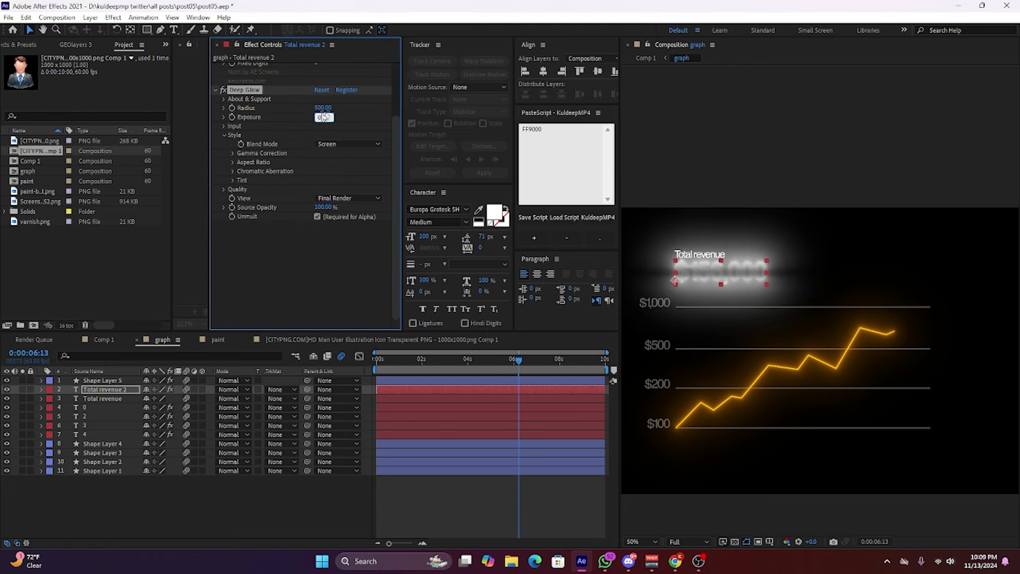
key(Return)
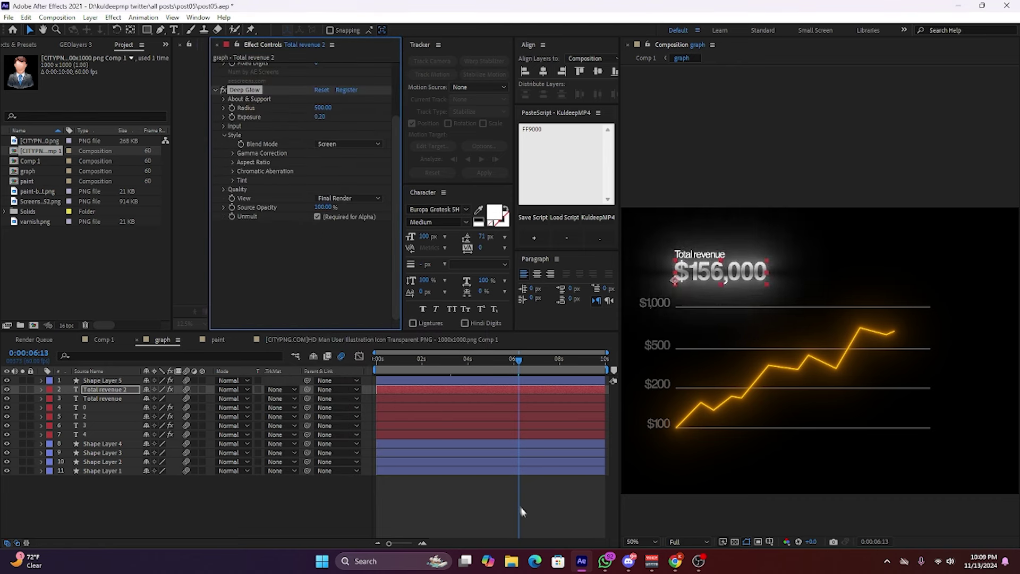
Check the 3D scene in Comp 1, then show the Total revenue 2 effects in the graph comp.
click(103, 339)
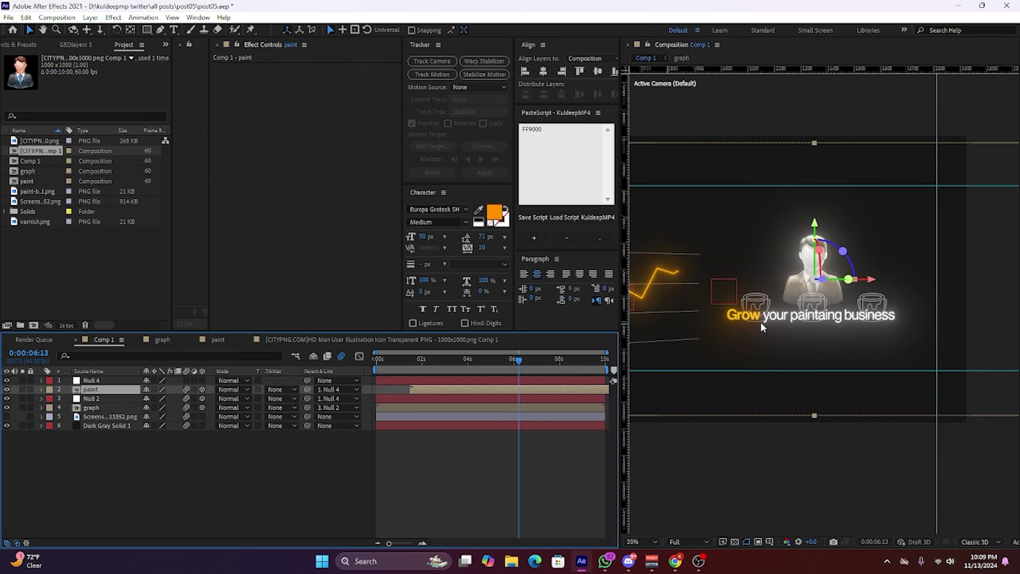
scroll(761, 321, down, 3)
drag(658, 281, 655, 269)
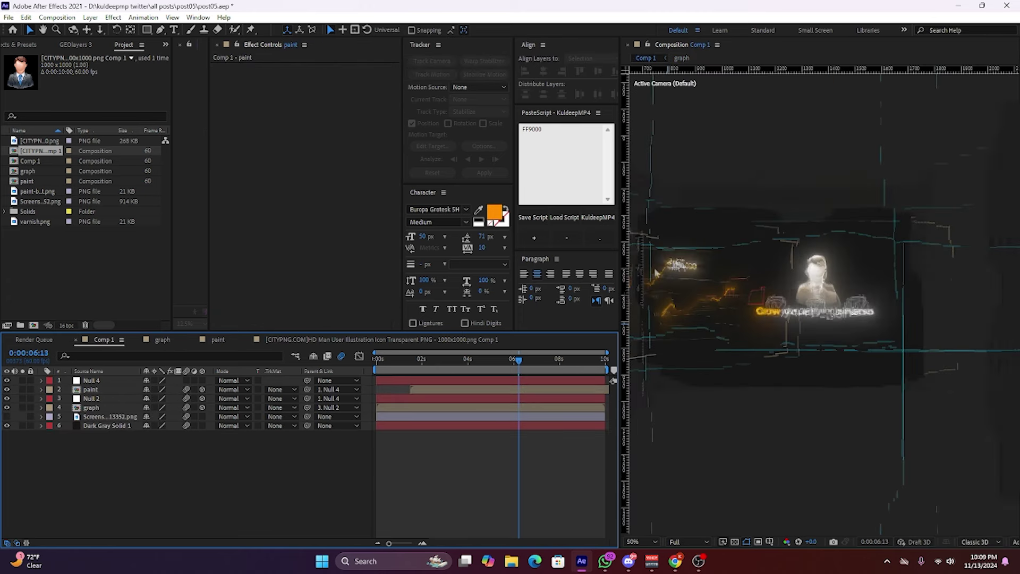
scroll(657, 273, up, 5)
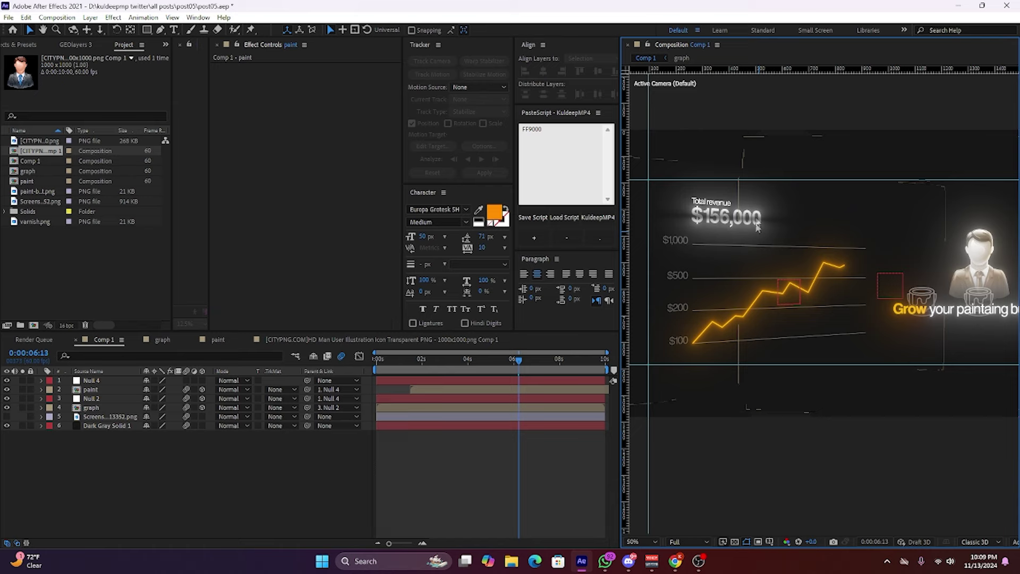
scroll(702, 272, down, 2)
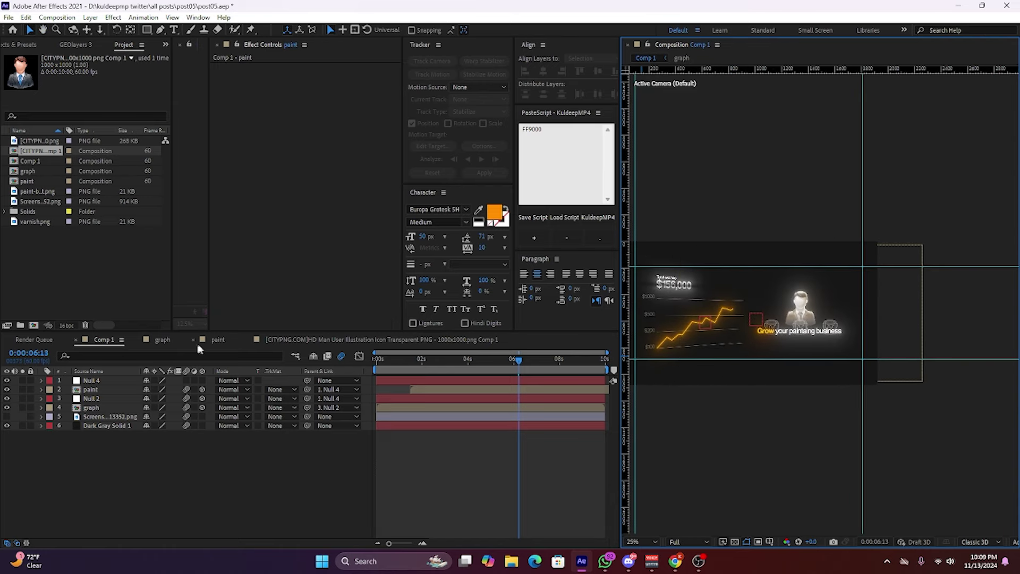
click(162, 340)
click(408, 391)
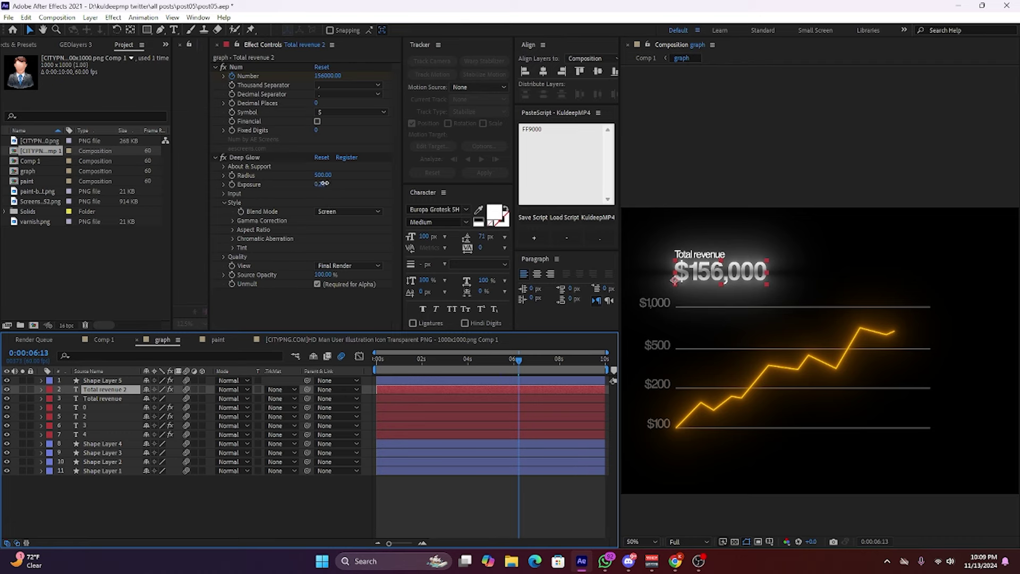
Set the revenue counter's Deep Glow exposure to 0.1.
click(321, 184)
key(Return)
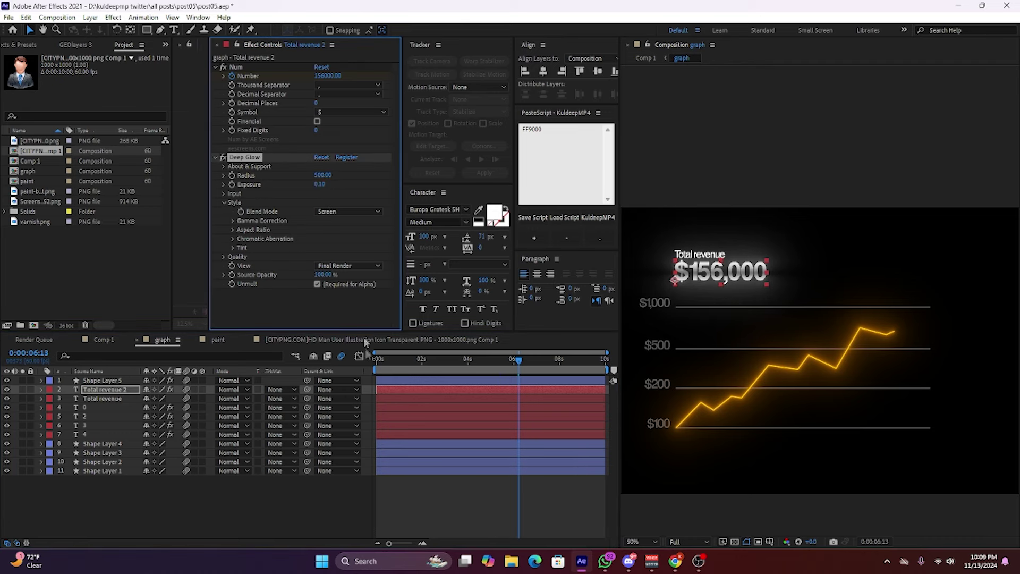
click(531, 503)
click(305, 338)
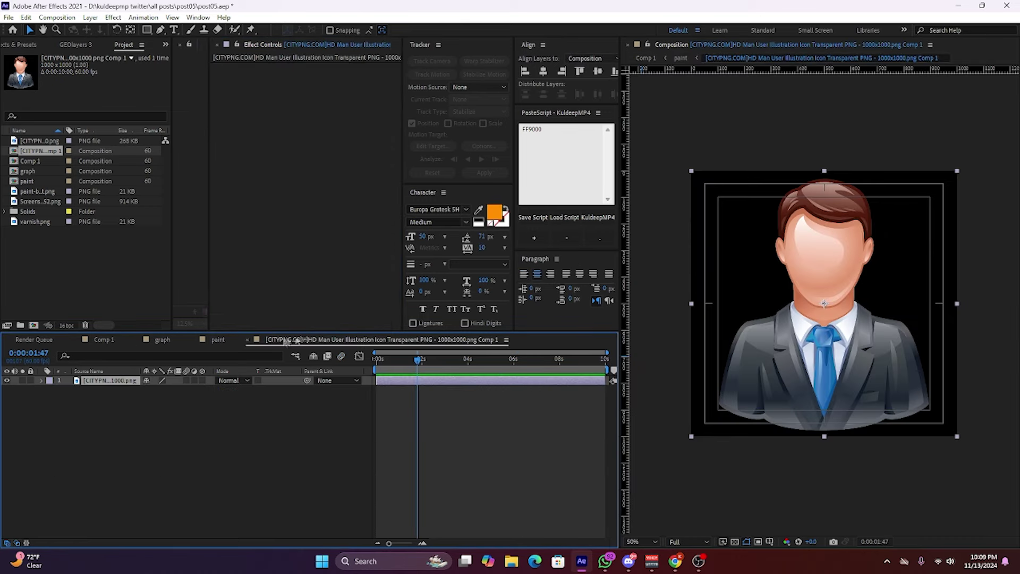
In the paint comp, raise the tagline's Deep Glow exposure to 0.30.
click(222, 339)
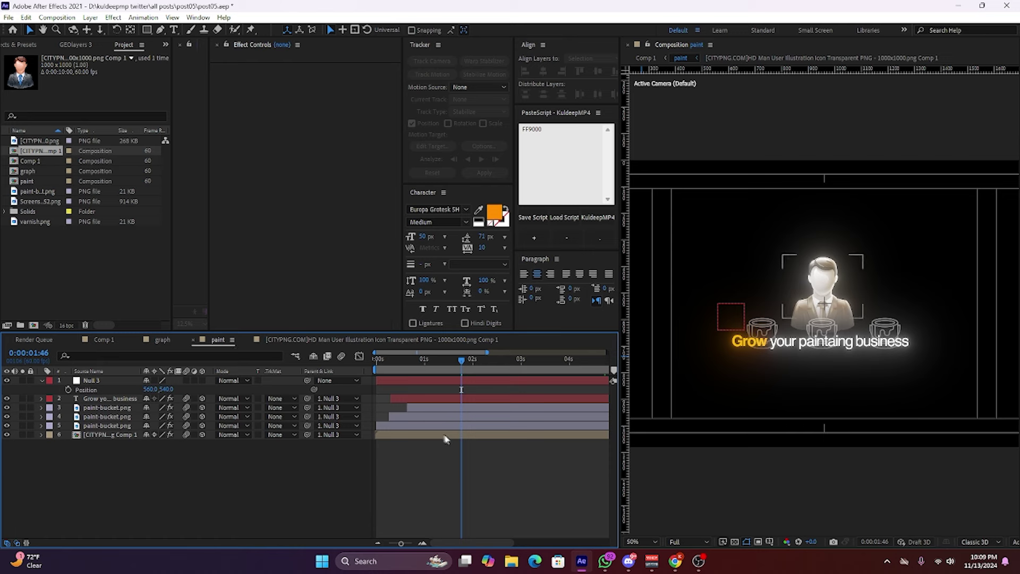
click(433, 399)
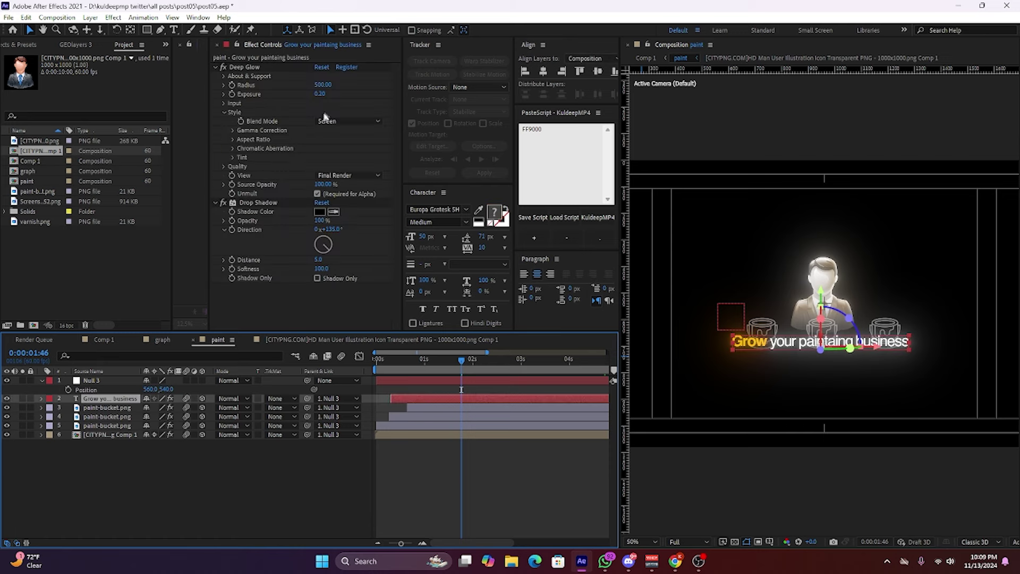
click(320, 93)
text(.3)
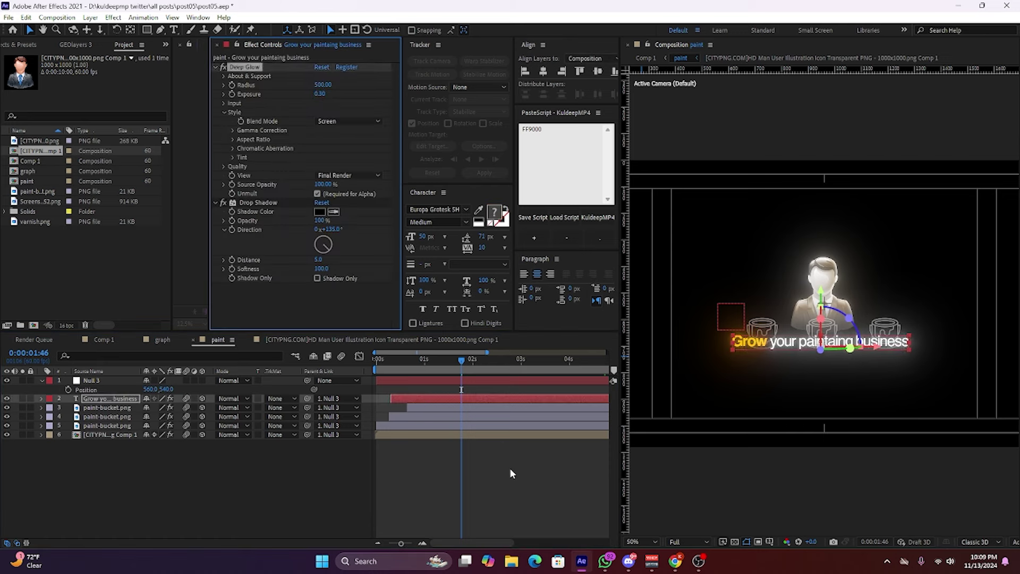
click(510, 474)
Review the man icon layer's effects, then return to Comp 1.
click(404, 435)
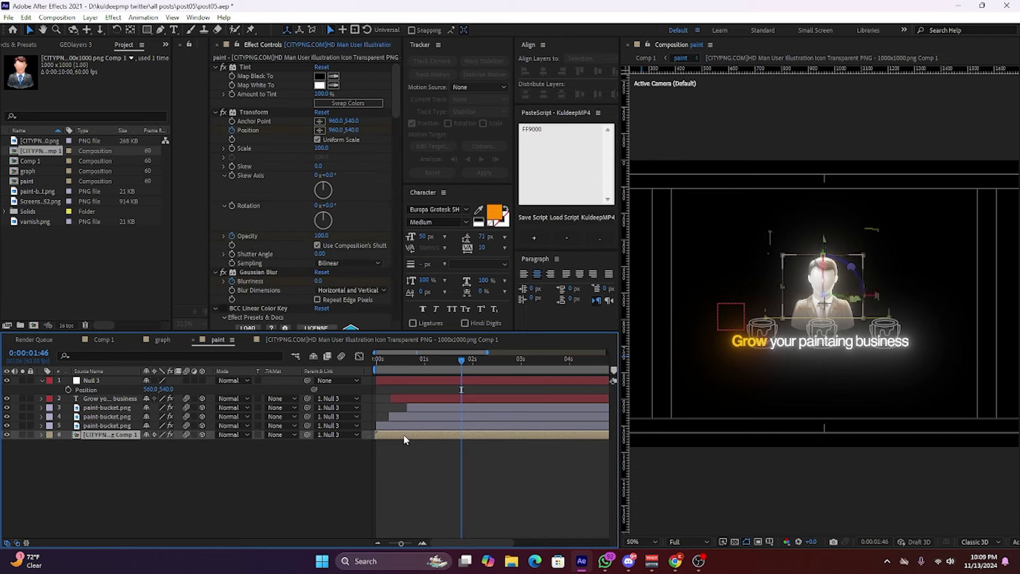
scroll(317, 254, down, 10)
scroll(306, 251, down, 10)
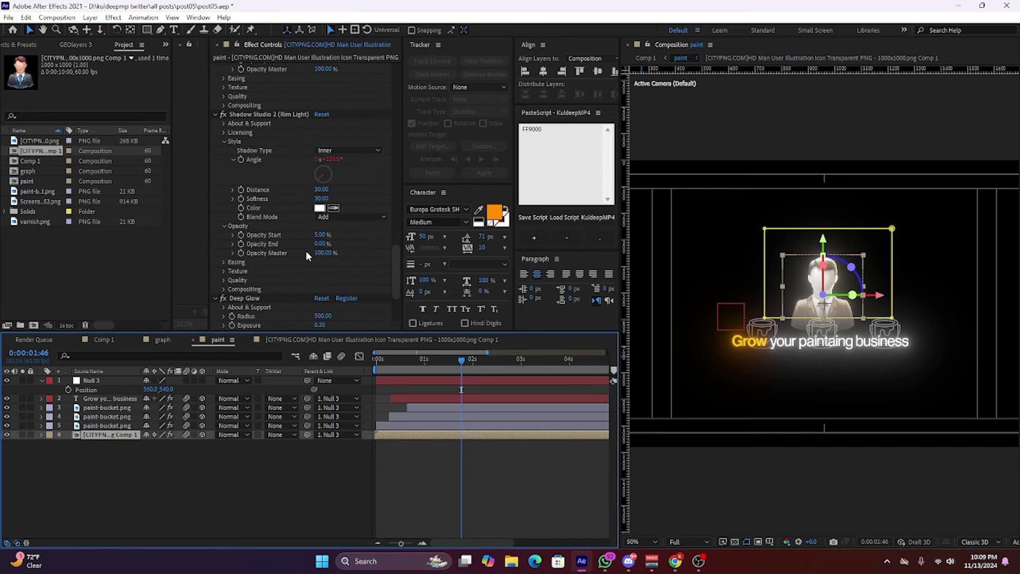
click(104, 339)
Add a new adjustment layer to Comp 1 at 0:00:05:37.
drag(820, 372, 836, 371)
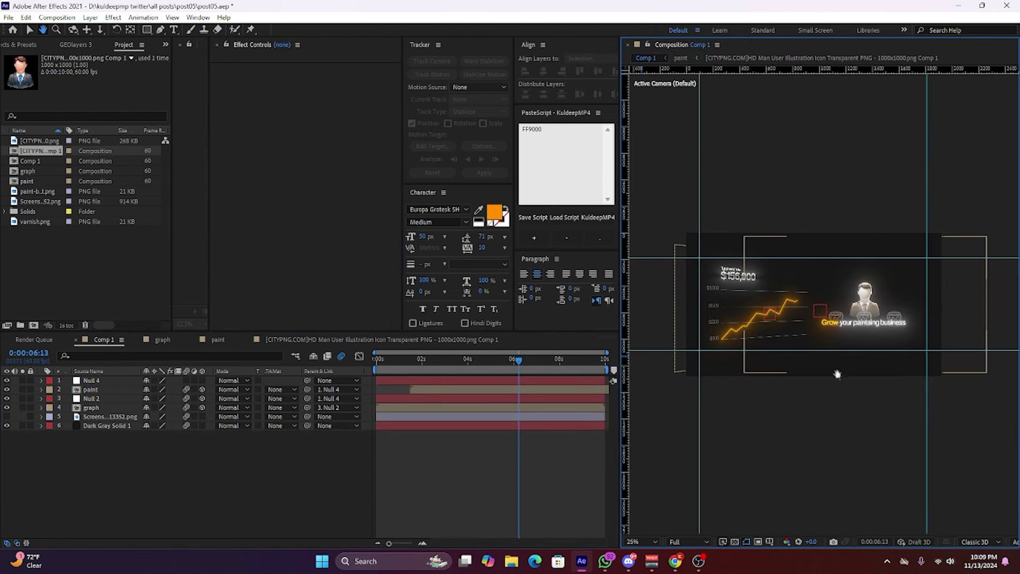
click(162, 447)
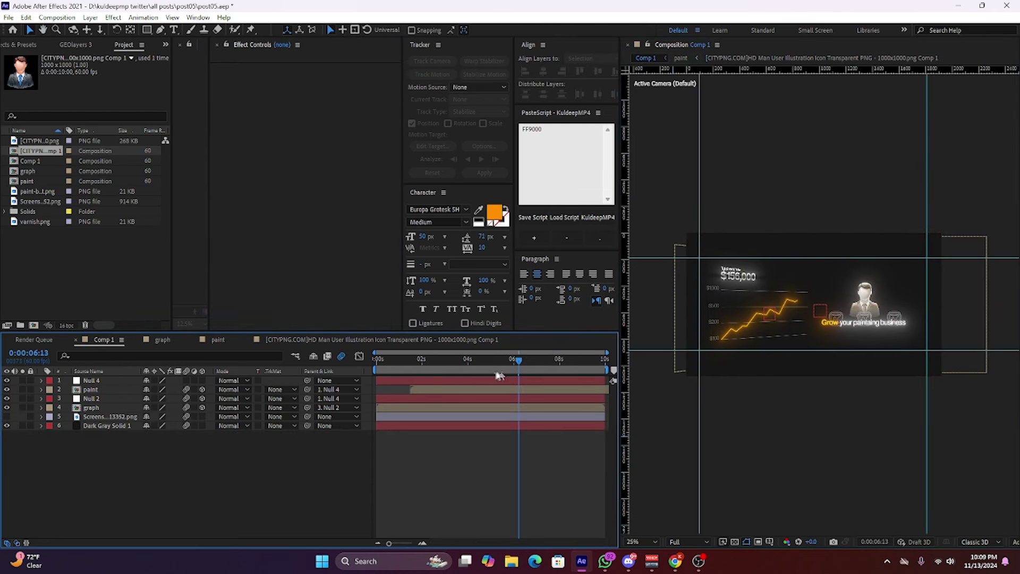
click(504, 359)
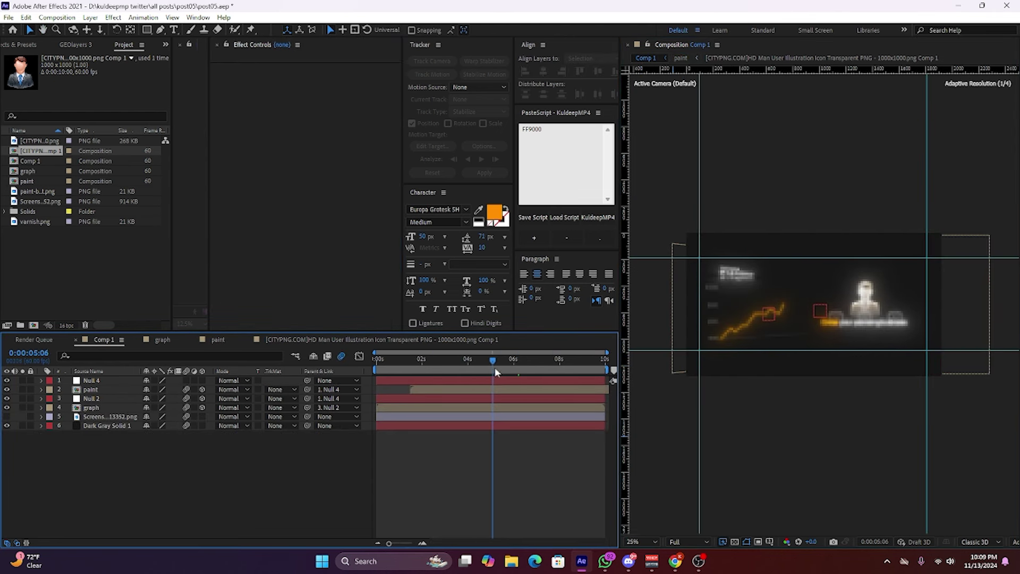
right_click(262, 494)
mouse_move(341, 357)
click(448, 444)
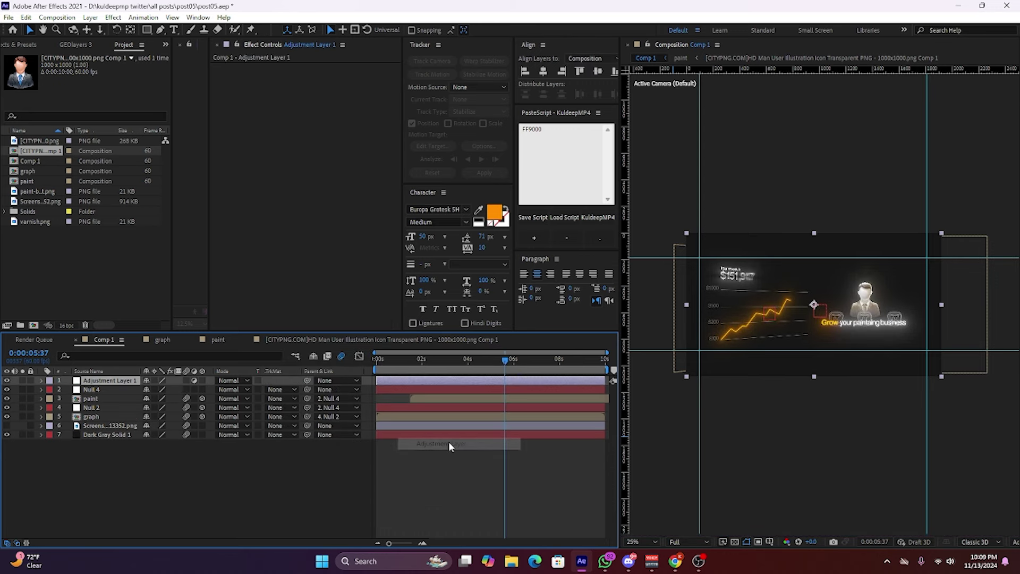
Apply CC Vignette to the adjustment layer with Amount 105.
key(ctrl+space)
text(cc vi)
key(Return)
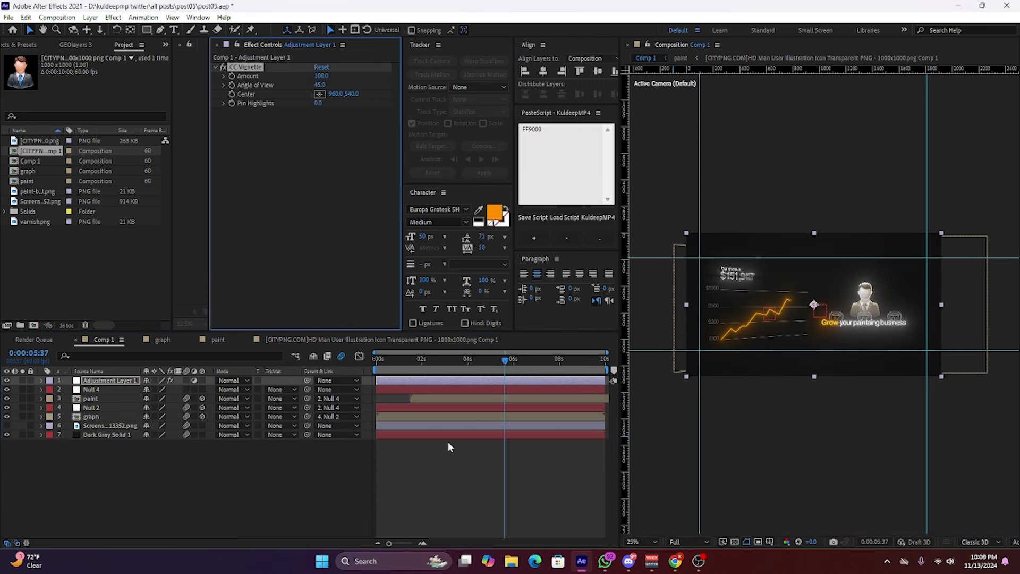
drag(323, 78, 320, 77)
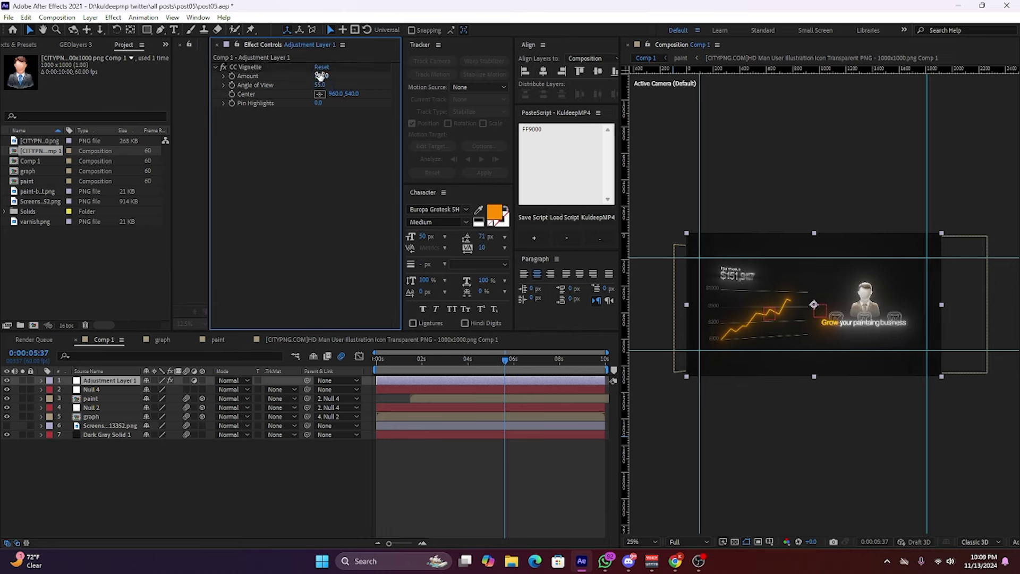
text(5)
key(Return)
Add a second adjustment layer carrying a Sharpen effect (amount 5).
right_click(274, 471)
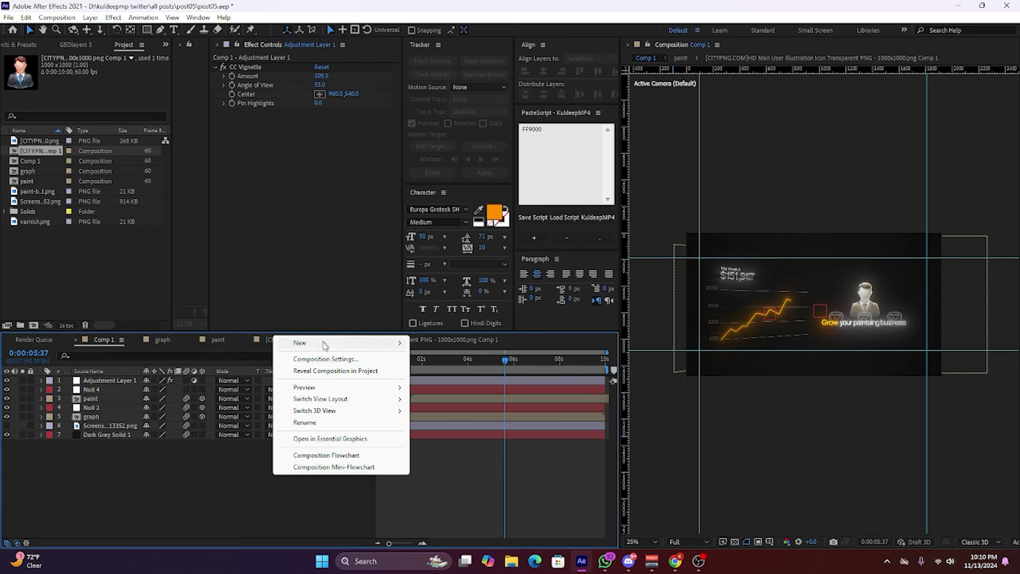
mouse_move(319, 343)
click(451, 429)
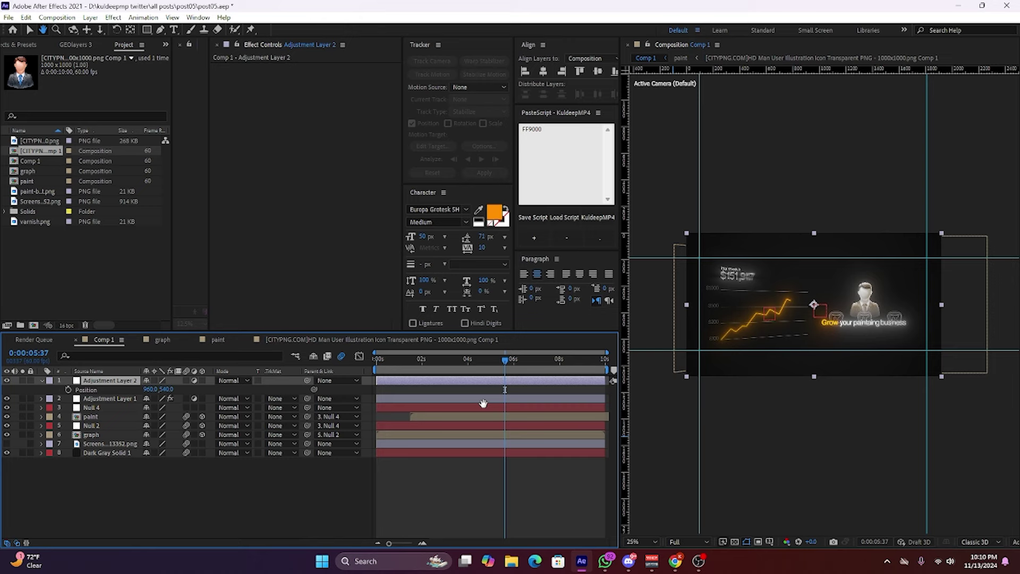
key(ctrl+space)
text(shap)
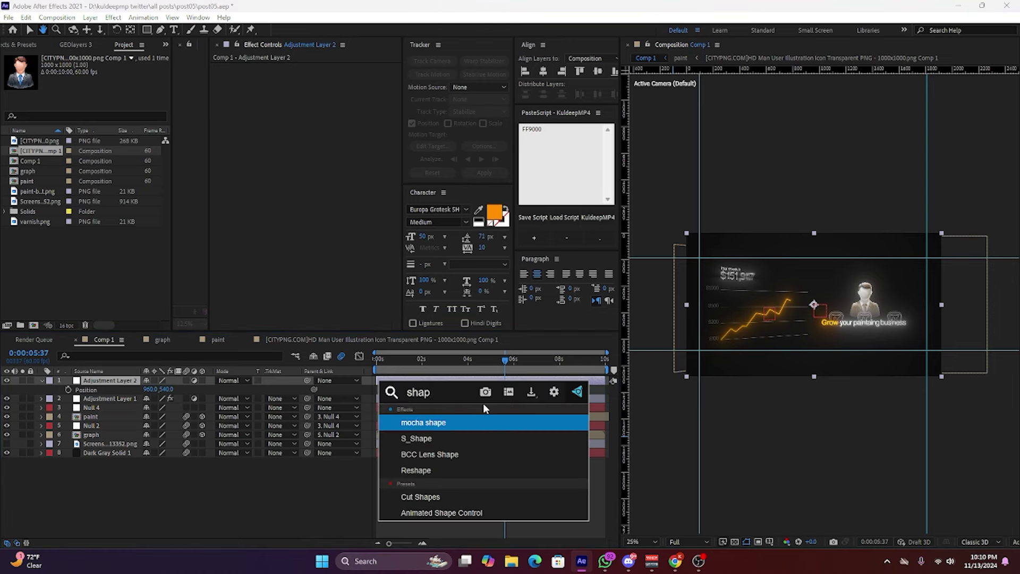
key(BackSpace)
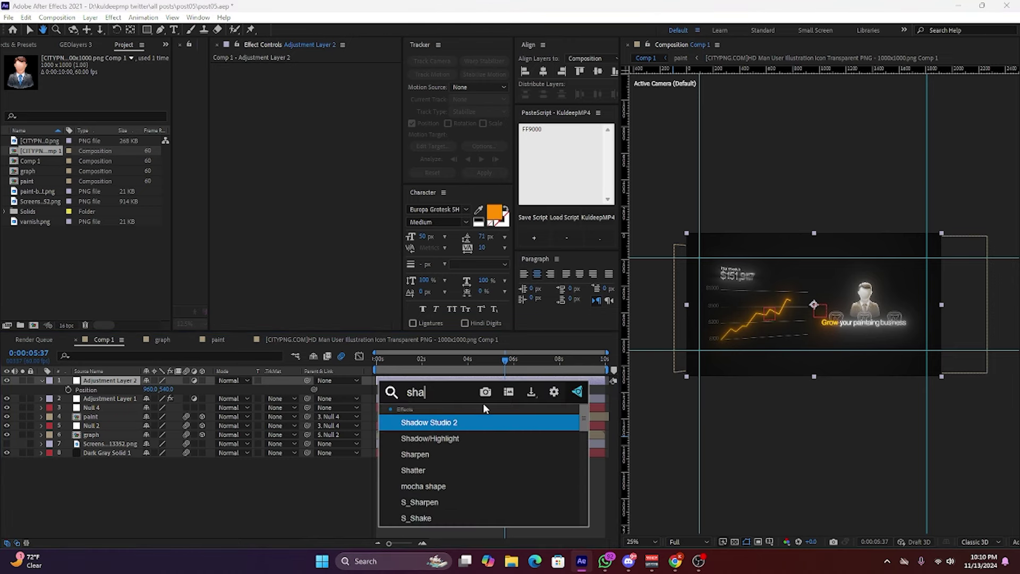
key(Down)
key(Down)
key(Return)
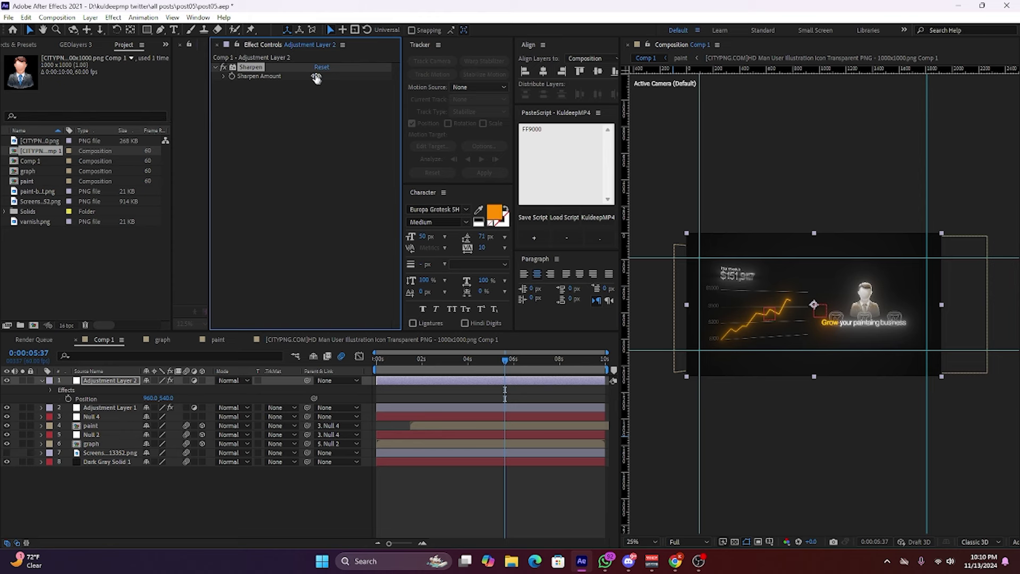
Move Adjustment Layer 1 above Adjustment Layer 2 in the layer stack.
drag(522, 503, 44, 384)
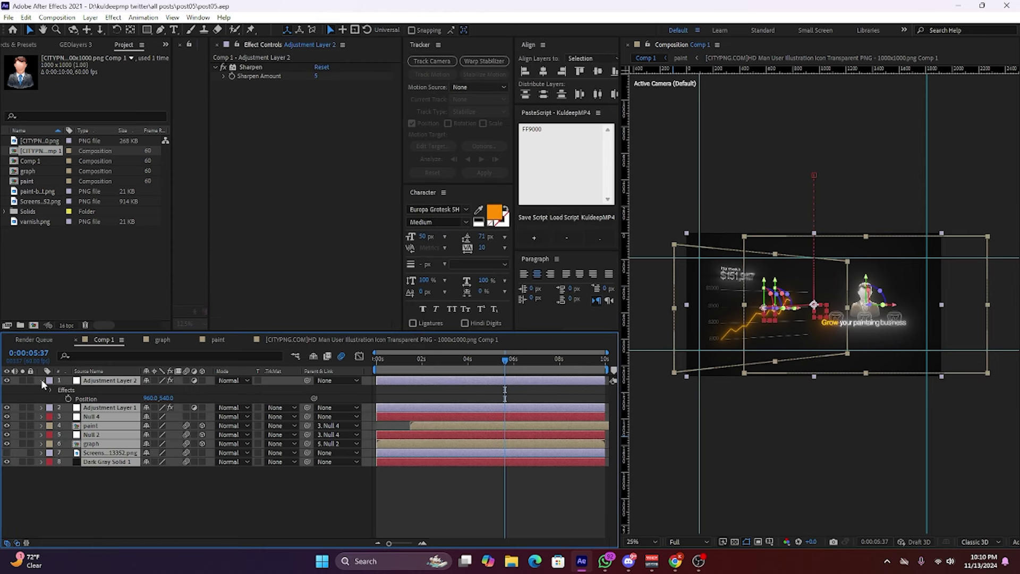
click(41, 381)
key(period)
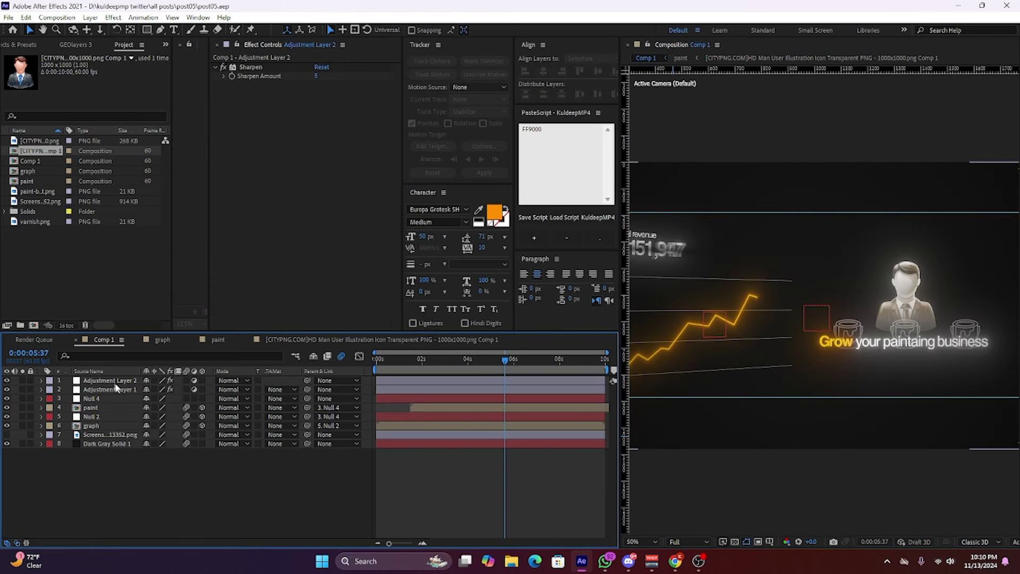
drag(116, 389, 116, 378)
key(comma)
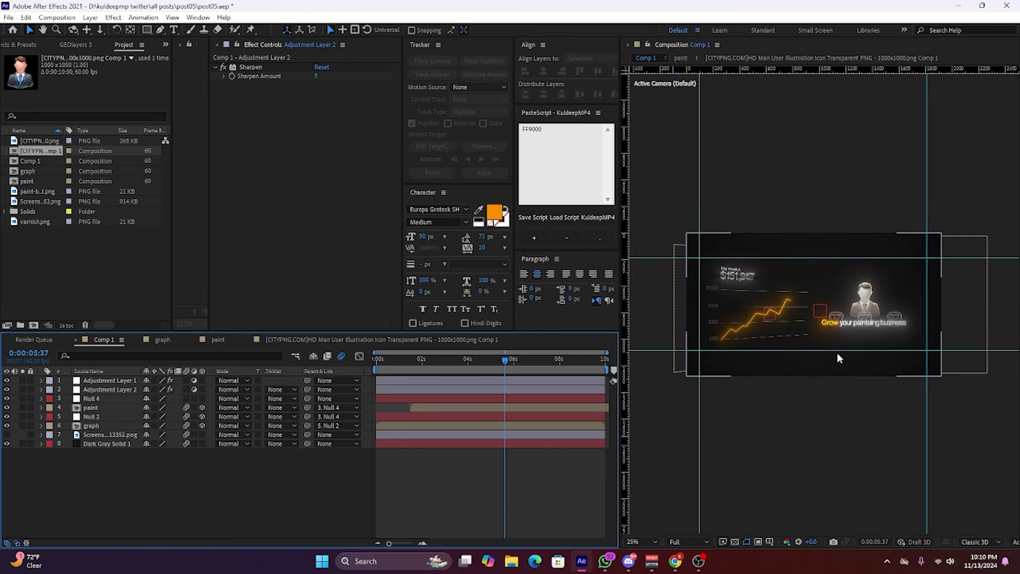
Add a third adjustment layer and apply Lumetri Color to it.
right_click(406, 468)
mouse_move(345, 348)
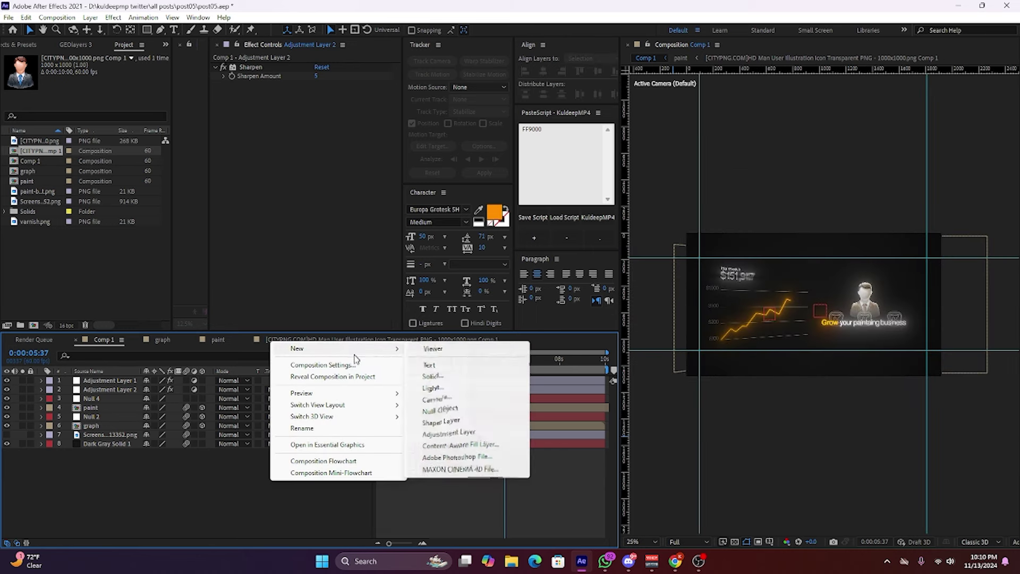
click(449, 436)
key(ctrl+space)
text(lume)
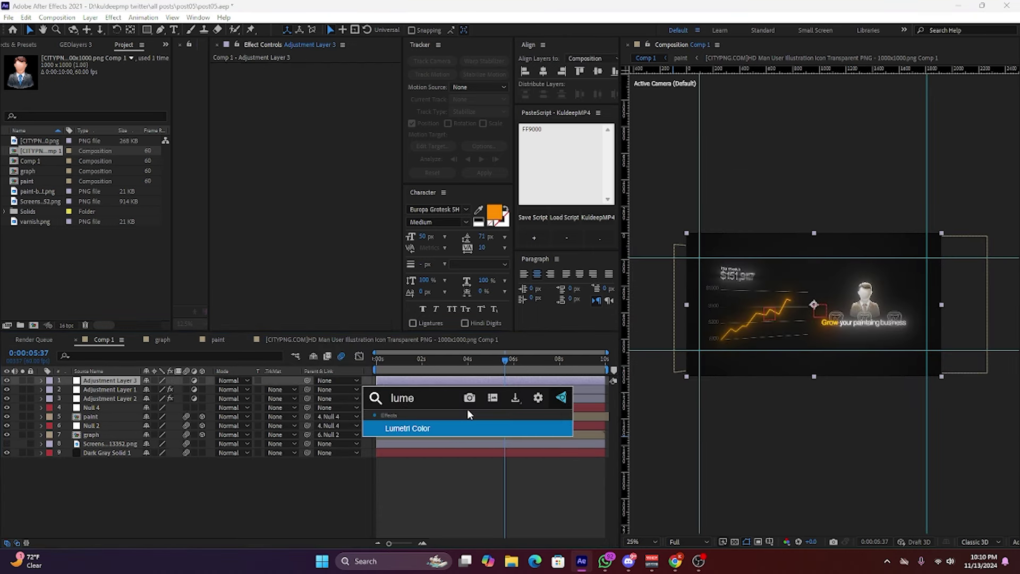
key(Return)
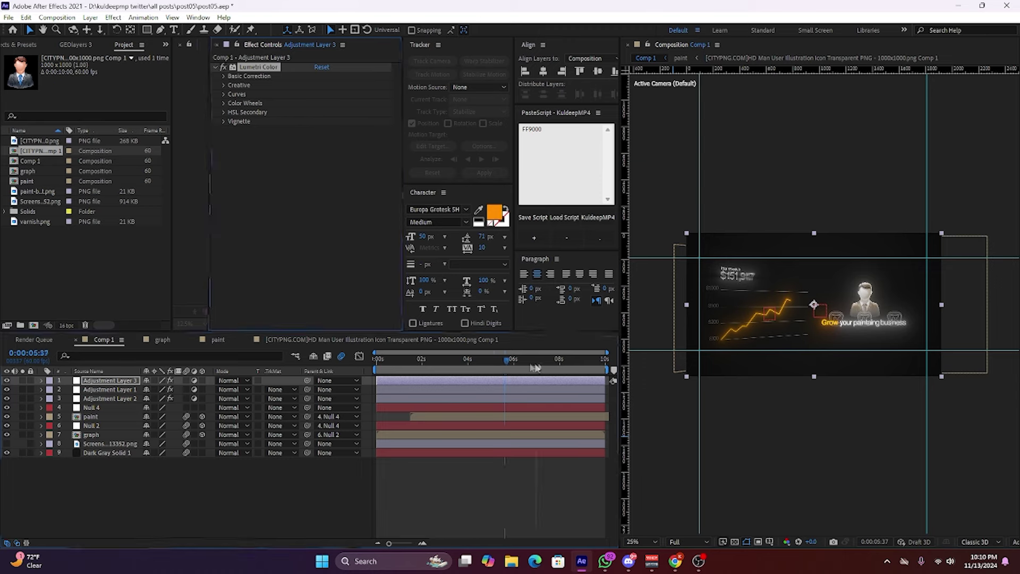
Go to 0:00:03:18, enlarge the preview, and move Adjustment Layer 3 below the other adjustment layers.
click(452, 359)
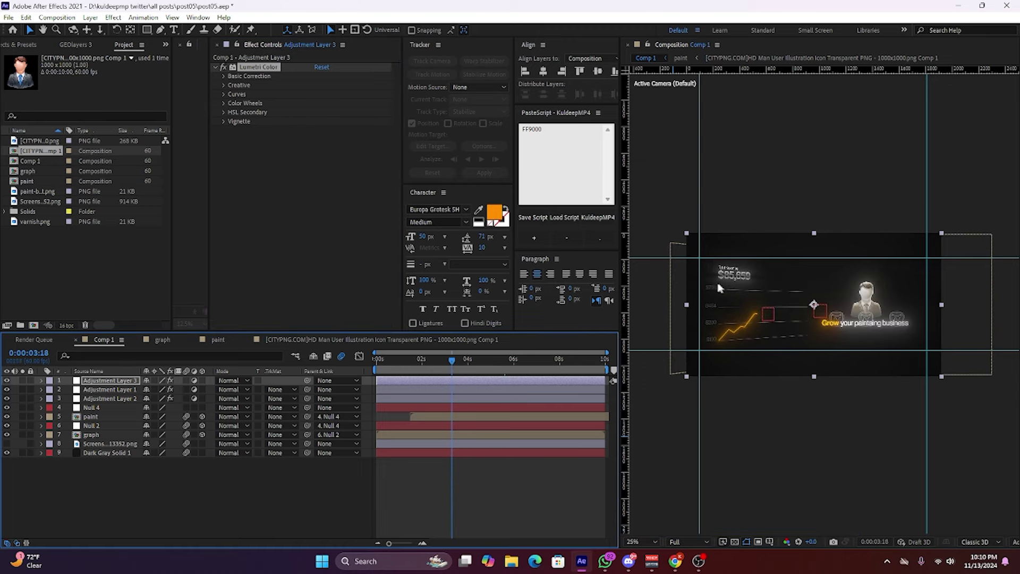
scroll(717, 284, up, 1)
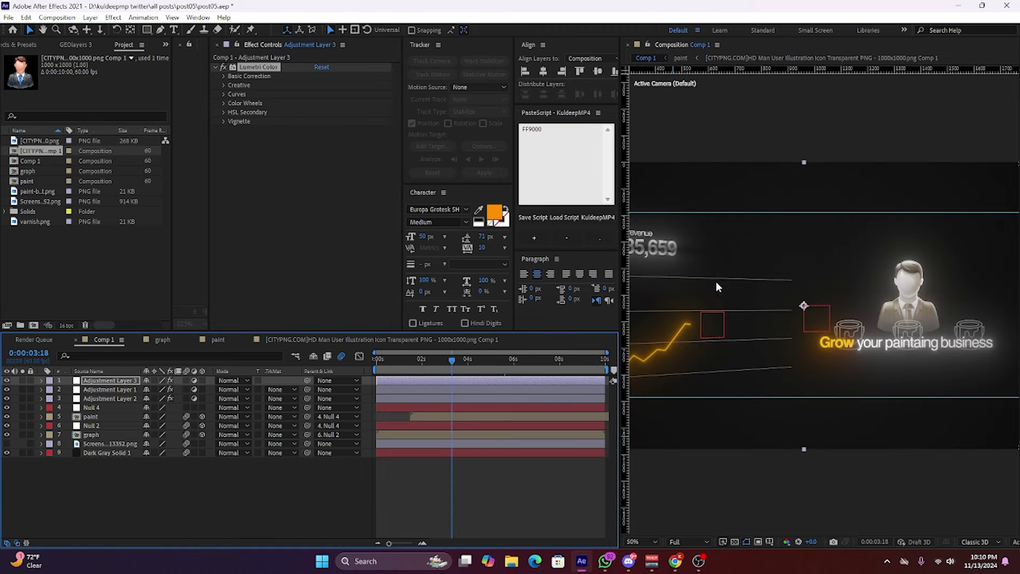
scroll(718, 285, down, 1)
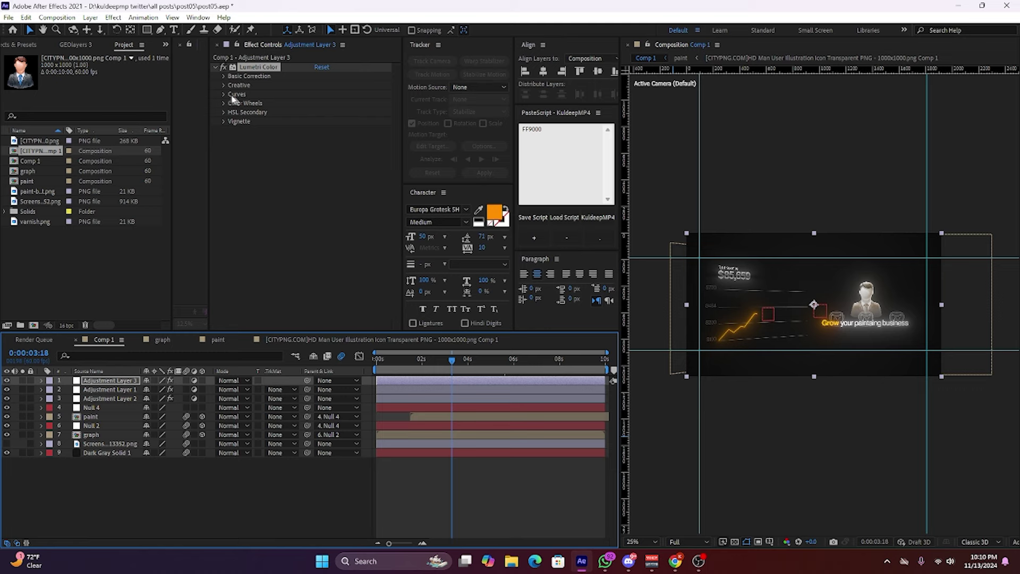
key(period)
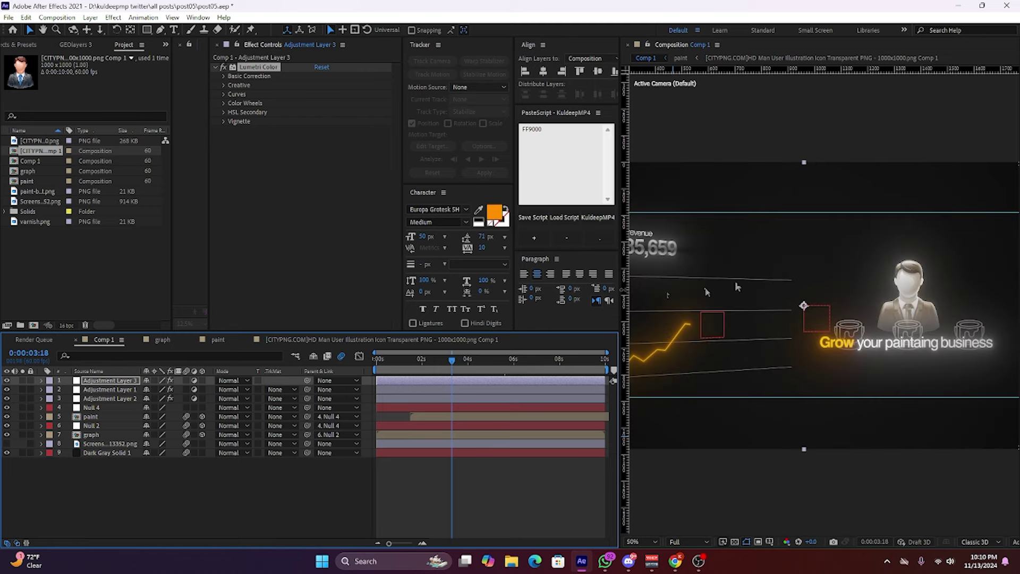
drag(620, 263, 556, 263)
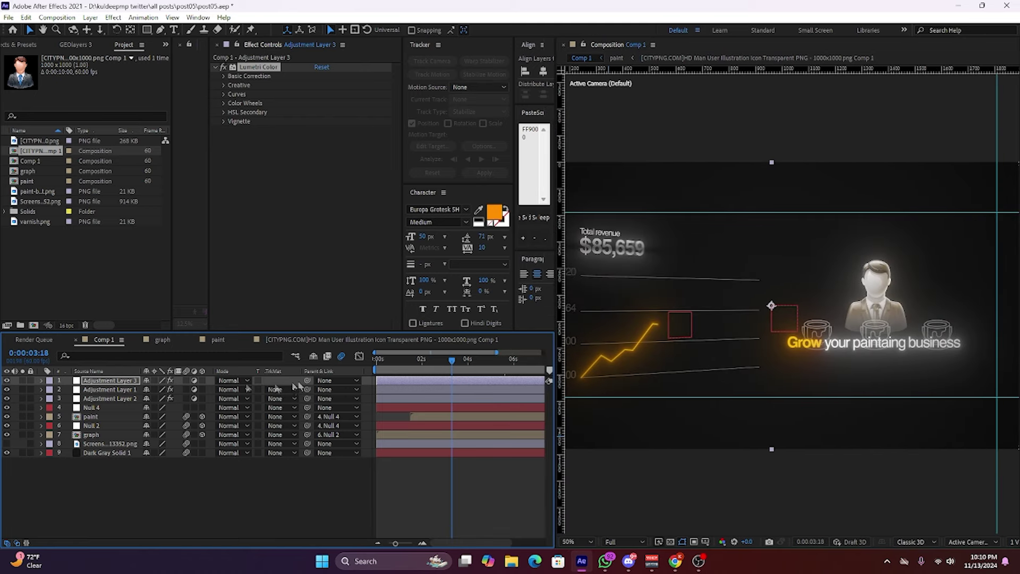
drag(109, 380, 109, 403)
In Lumetri Basic Correction, set Tint to -15 and Temperature to 15.
click(230, 77)
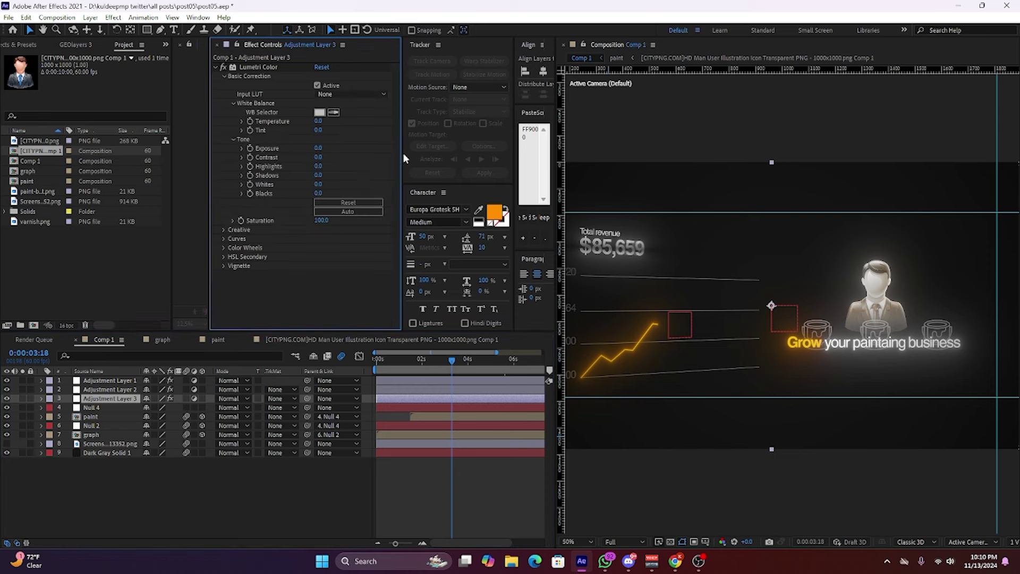
mouse_move(319, 132)
mouse_down()
mouse_move(339, 137)
mouse_move(280, 142)
mouse_up()
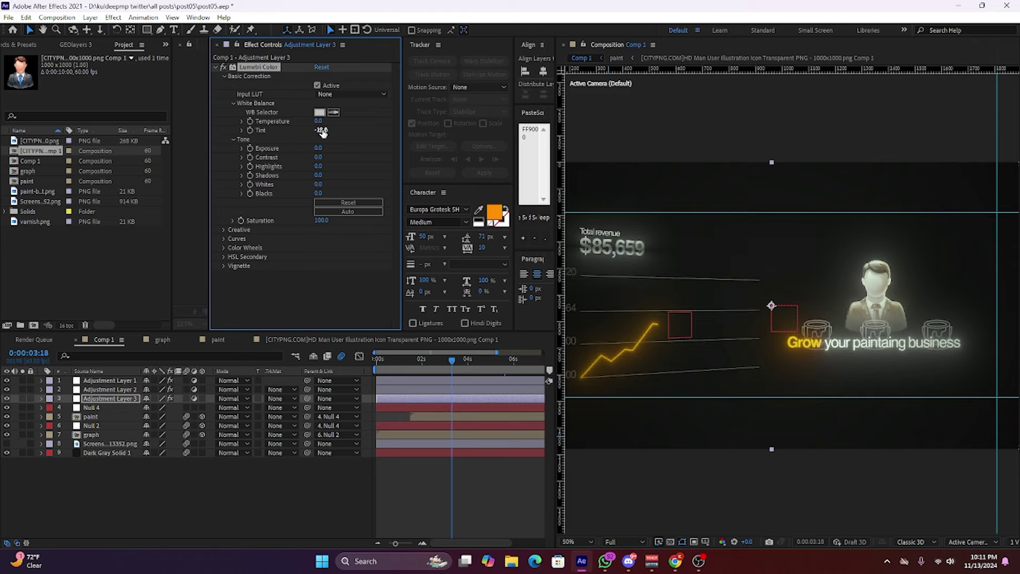
scroll(792, 300, down, 2)
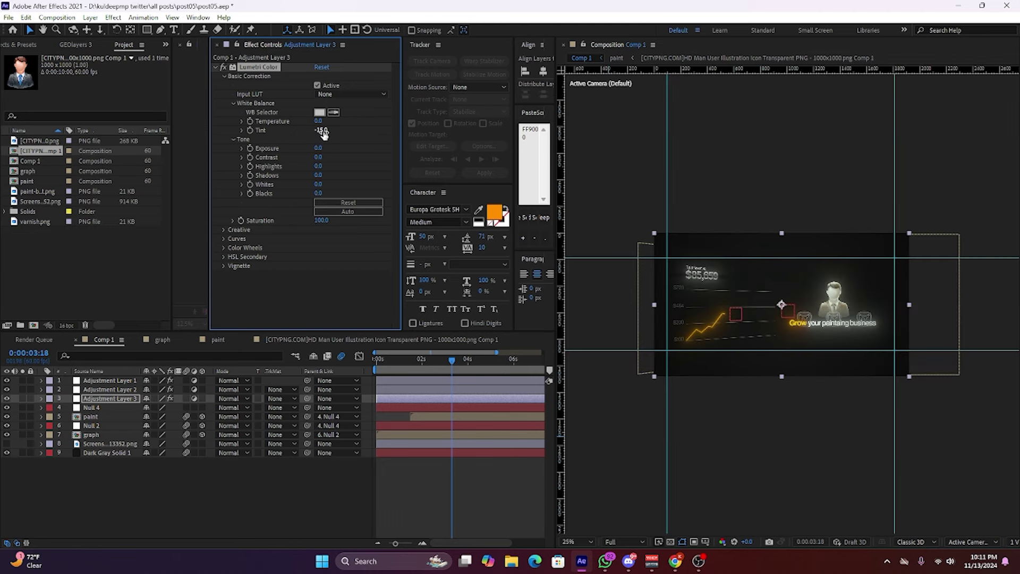
drag(328, 124, 328, 135)
scroll(789, 297, up, 2)
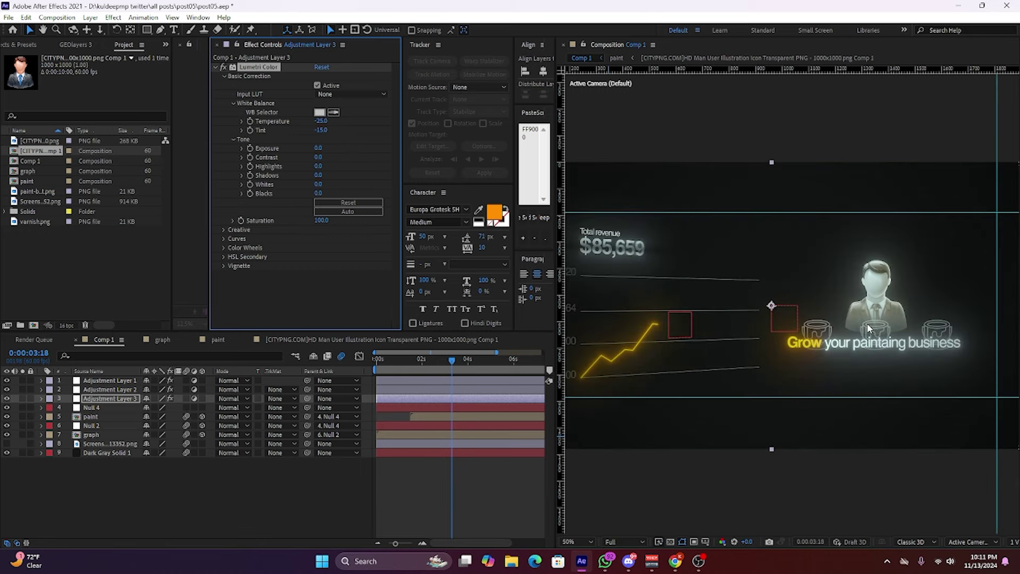
drag(322, 121, 368, 137)
text(5)
key(Return)
Keep Exposure at 0 and set Contrast 20, Highlights 15, Shadows 15, Whites 10, Blacks 0.
mouse_move(317, 147)
mouse_down()
mouse_move(333, 148)
mouse_move(321, 147)
mouse_up()
click(323, 149)
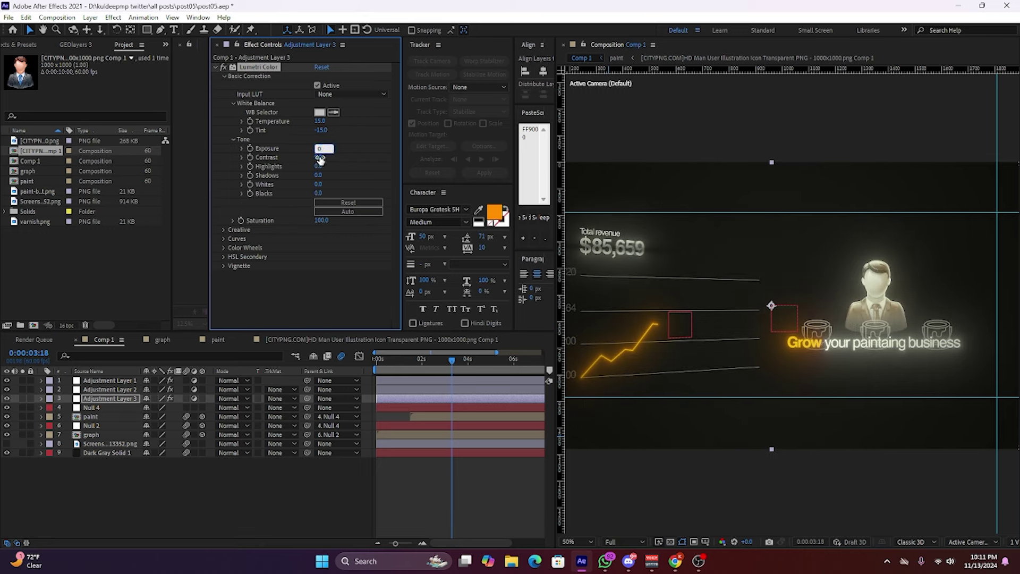
click(319, 157)
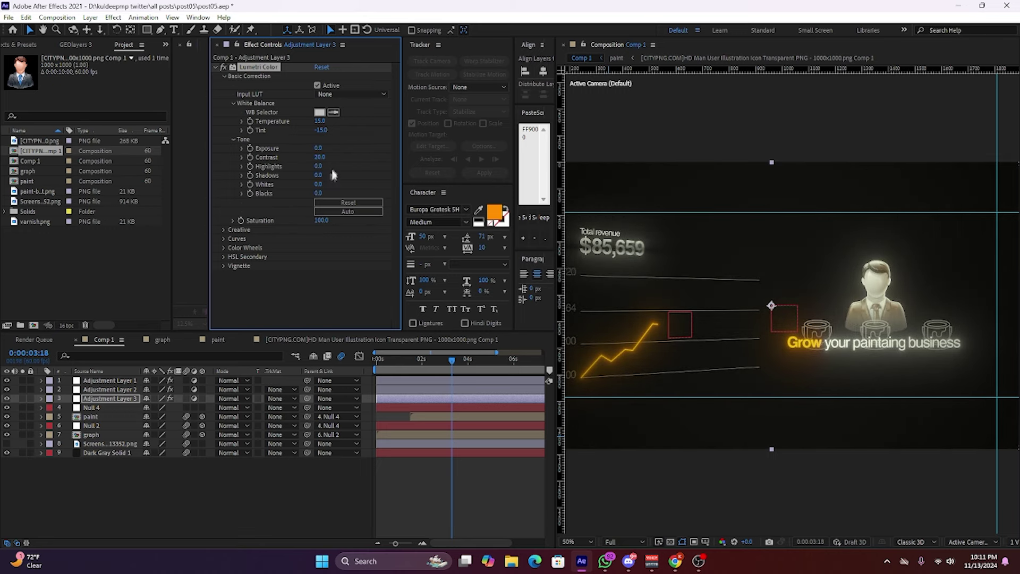
mouse_move(318, 166)
mouse_down()
mouse_move(320, 178)
mouse_move(344, 187)
mouse_move(297, 198)
mouse_move(335, 196)
mouse_up()
text(5)
key(Return)
key(Return)
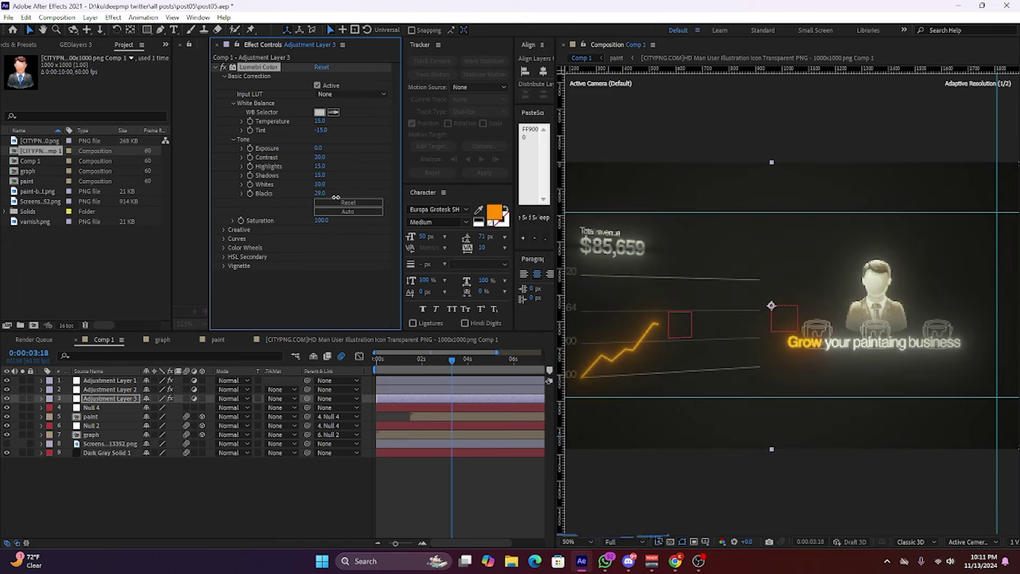
click(319, 193)
text(0)
key(Return)
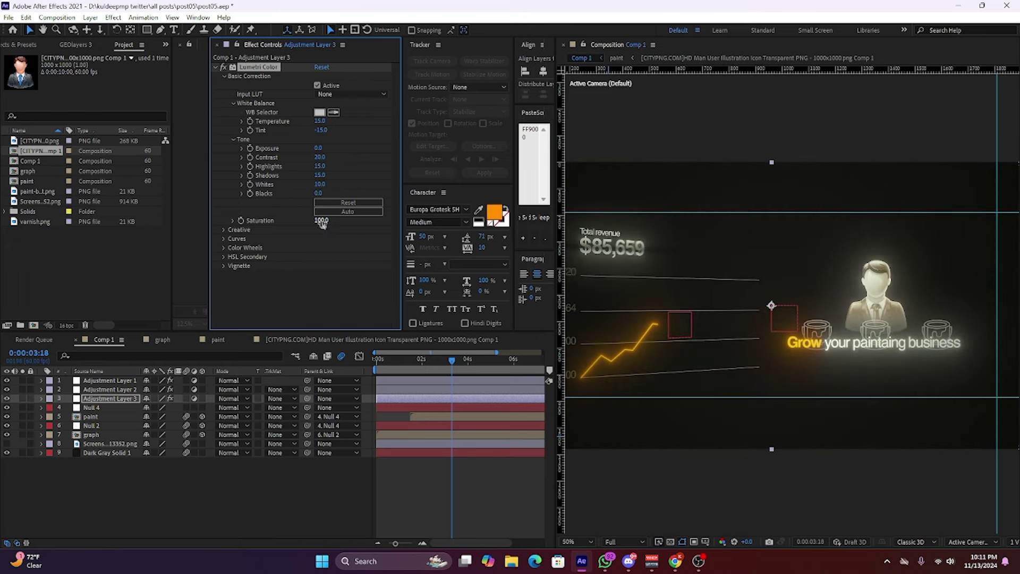
text(105)
Raise the dark end of Adjustment Layer 3's Lumetri RGB curve.
click(224, 238)
drag(269, 246, 273, 243)
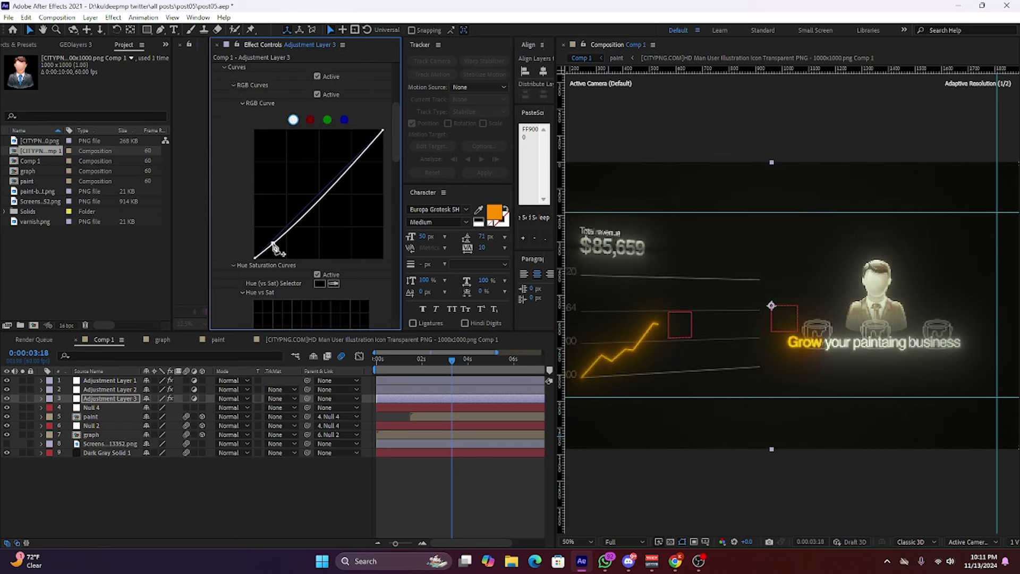
click(519, 505)
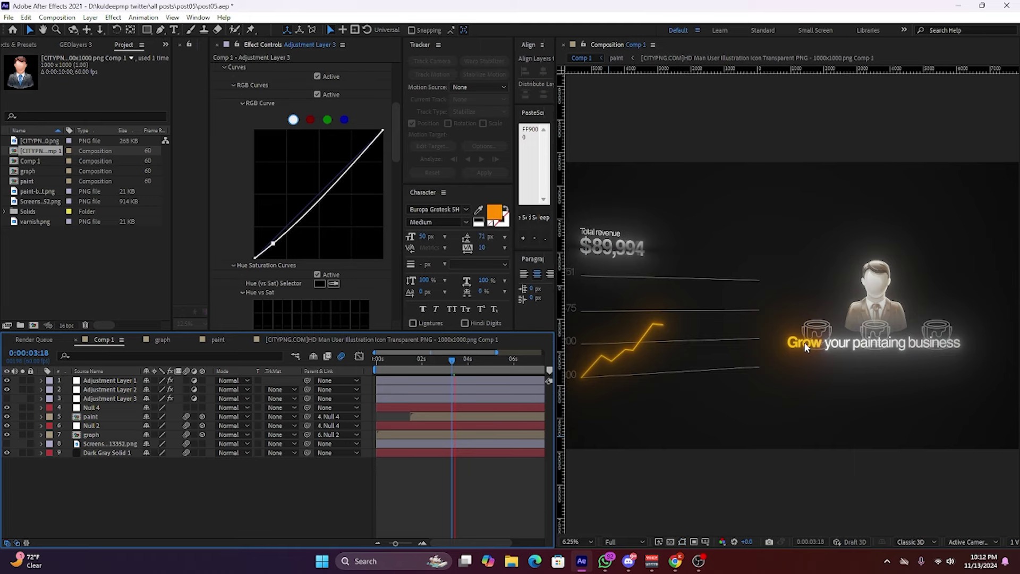
Set the Comp 1 preview resolution to Quarter.
scroll(742, 405, down, 2)
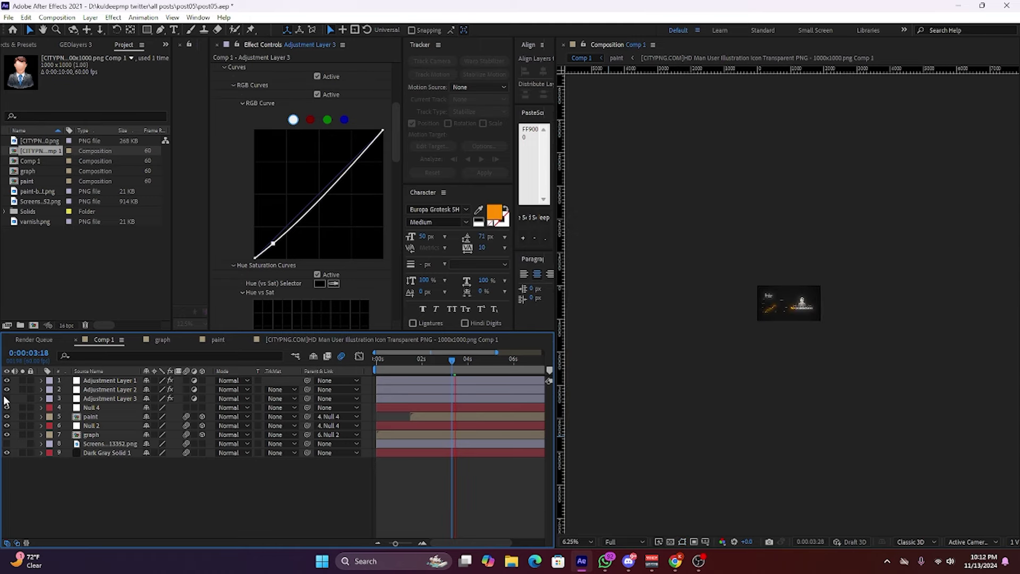
click(619, 542)
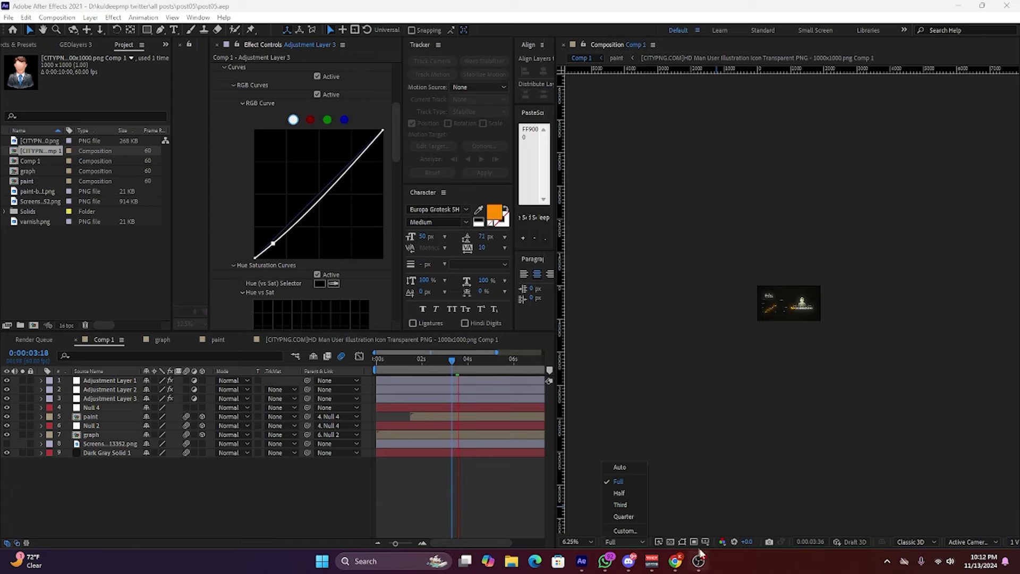
click(623, 516)
scroll(790, 289, up, 4)
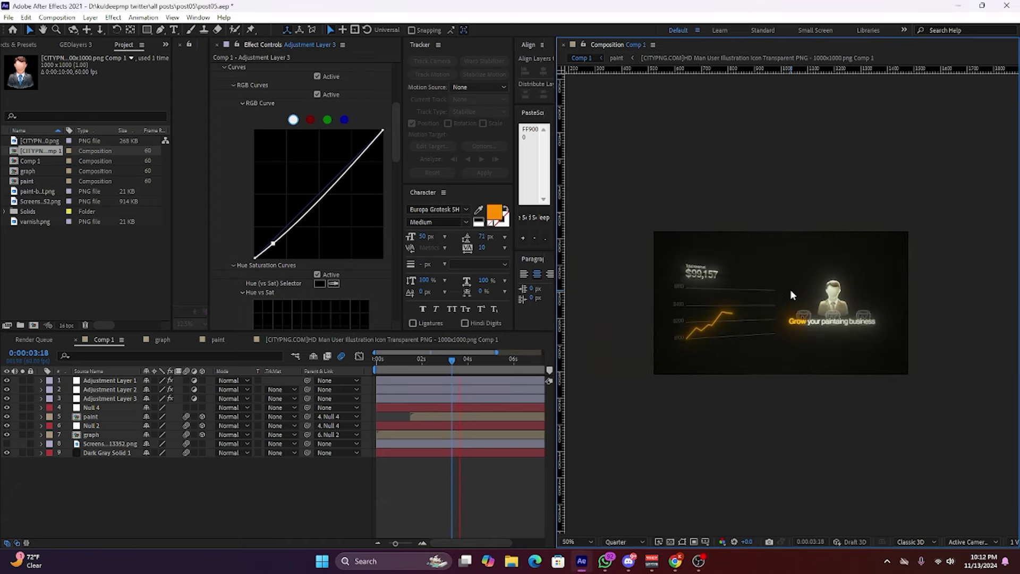
scroll(790, 289, up, 2)
scroll(817, 356, down, 2)
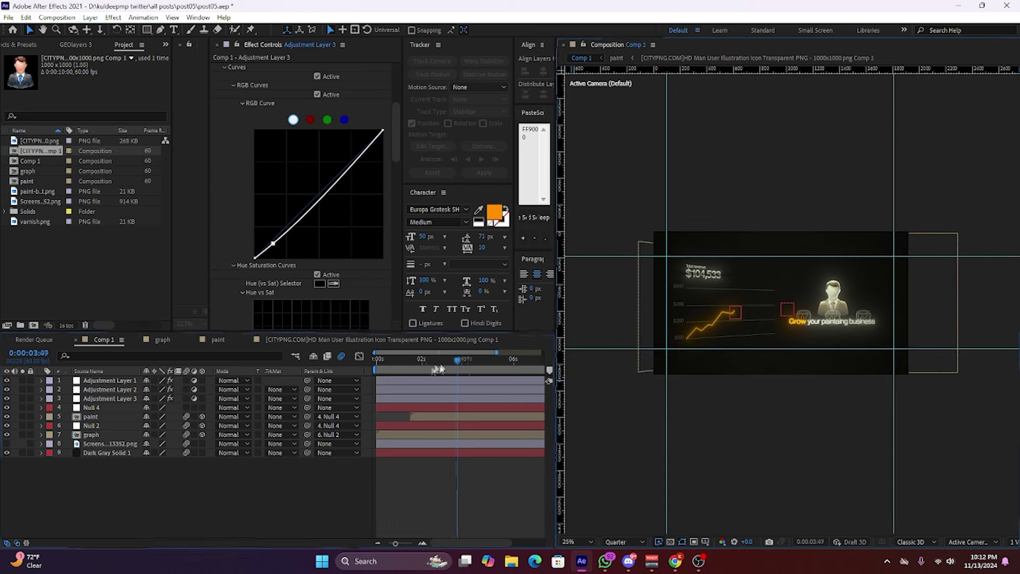
click(480, 414)
key(Home)
key(space)
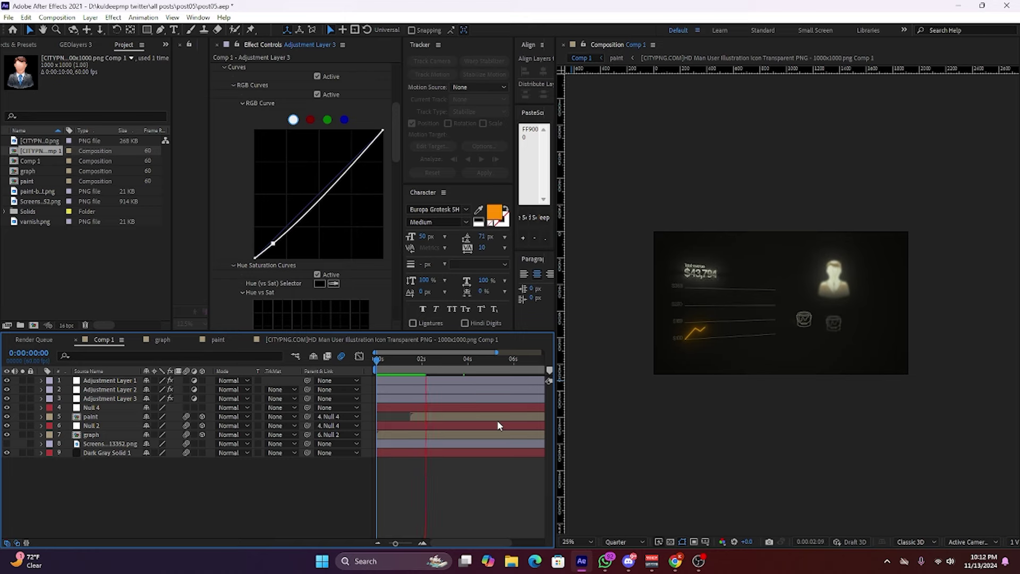
key(space)
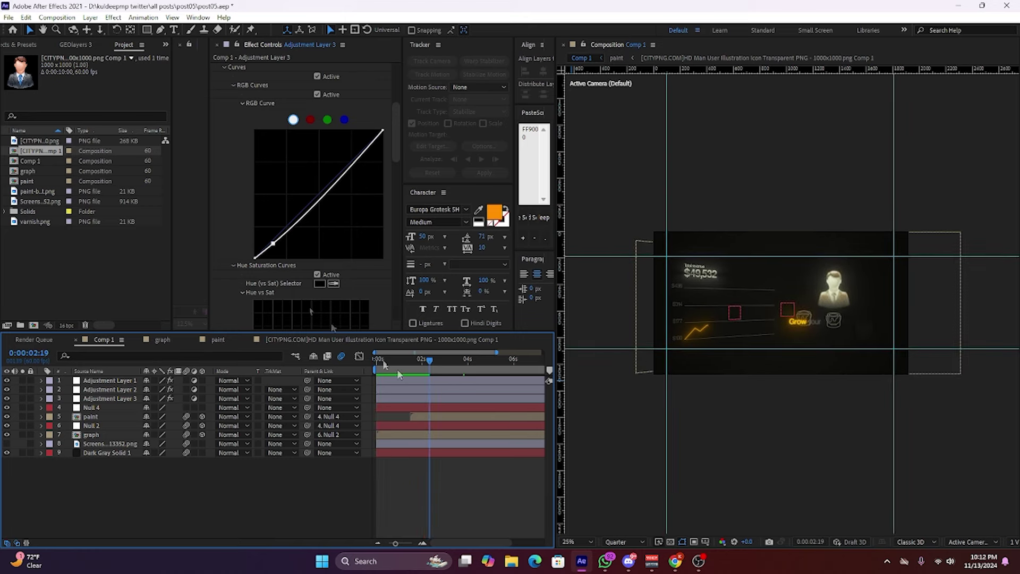
In the paint comp, take Transform and Gaussian Blur out of the man icon's effect stack.
click(218, 339)
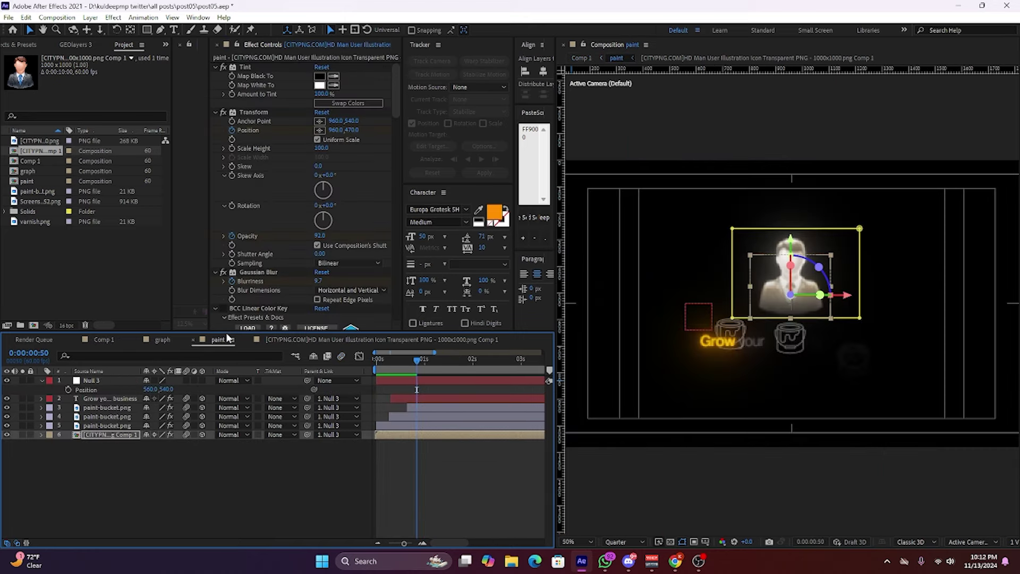
click(252, 273)
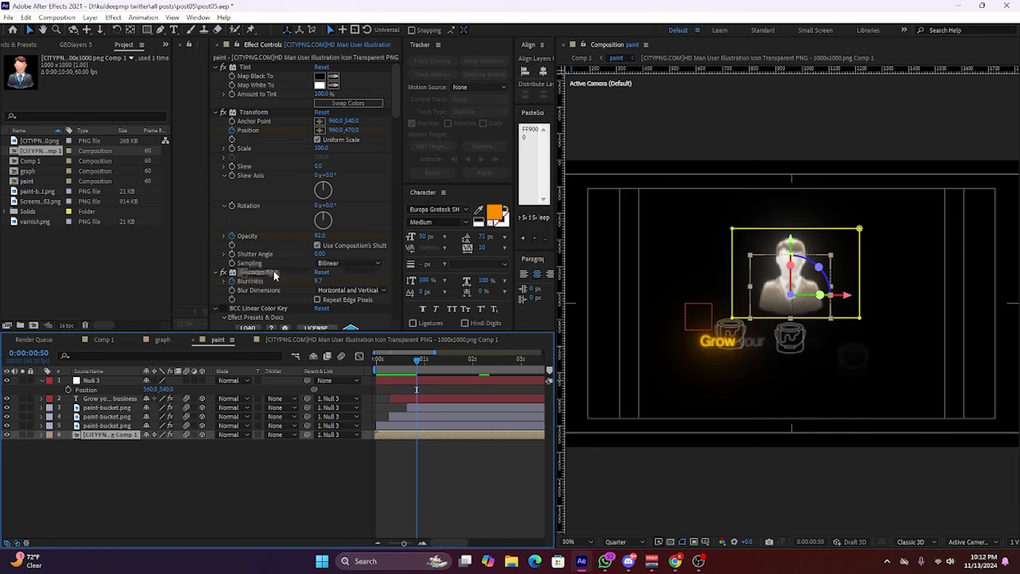
click(253, 114)
key(Delete)
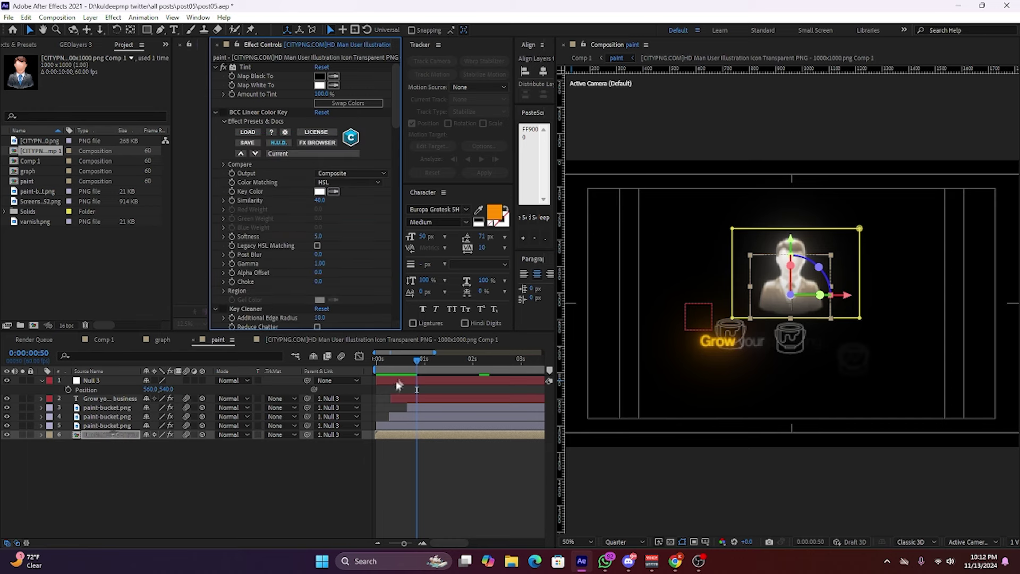
Preview the man icon animation in the paint comp, then in Comp 1 around 1:50.
click(406, 447)
key(Home)
key(space)
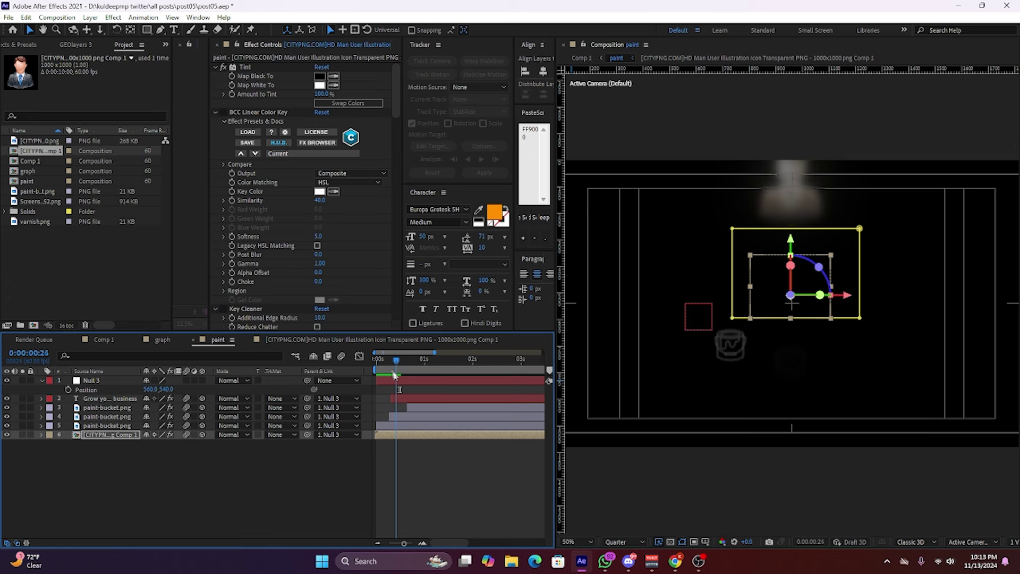
click(103, 339)
key(space)
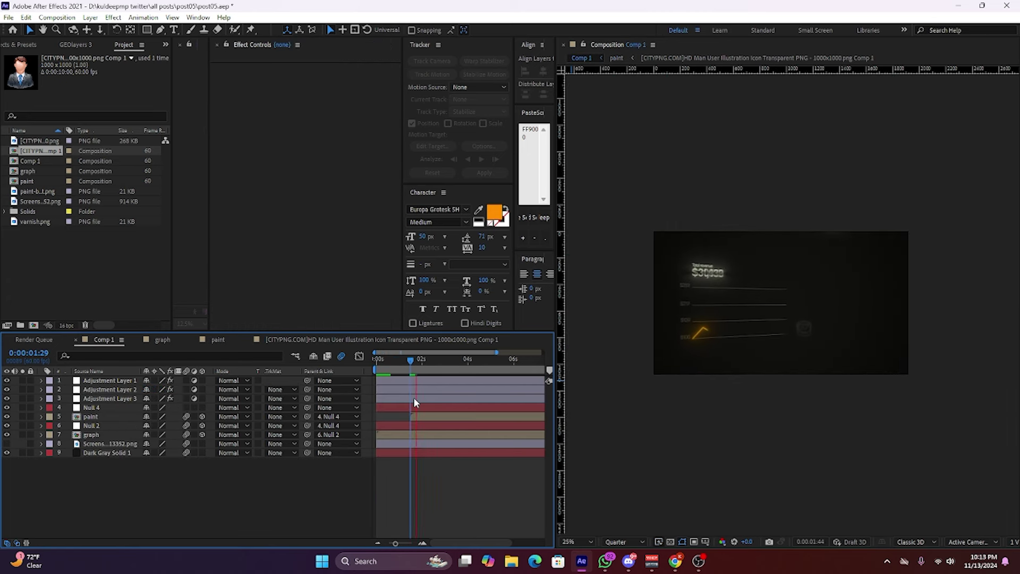
key(space)
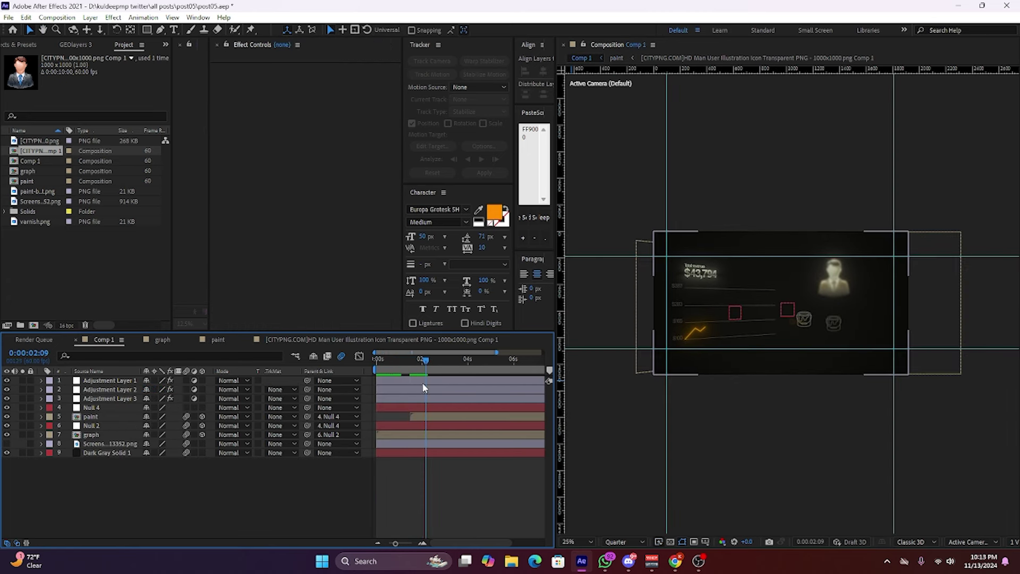
drag(414, 370, 418, 370)
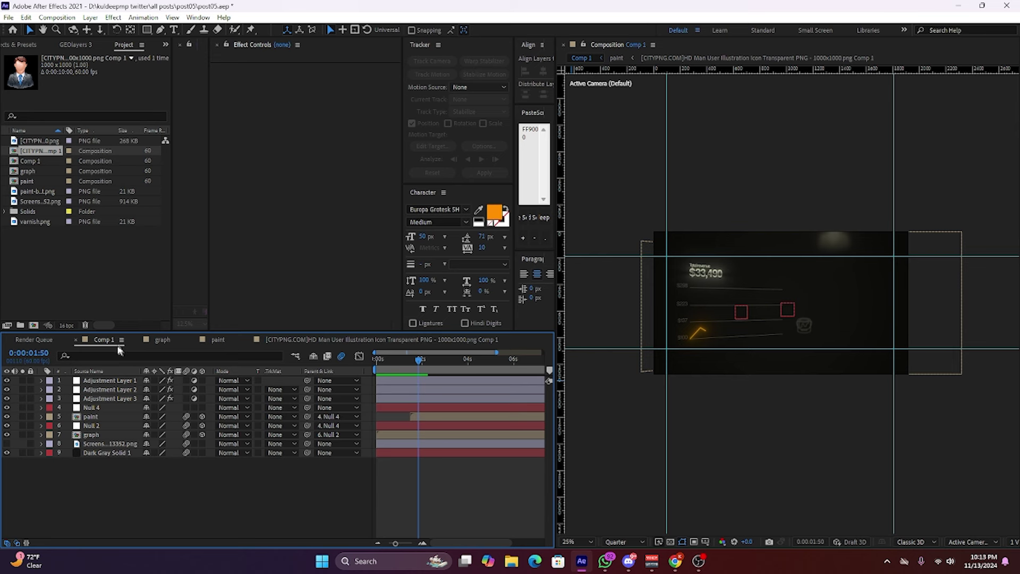
Lower the man icon's starting position using its Transform effect Position in the paint comp.
click(166, 340)
click(218, 340)
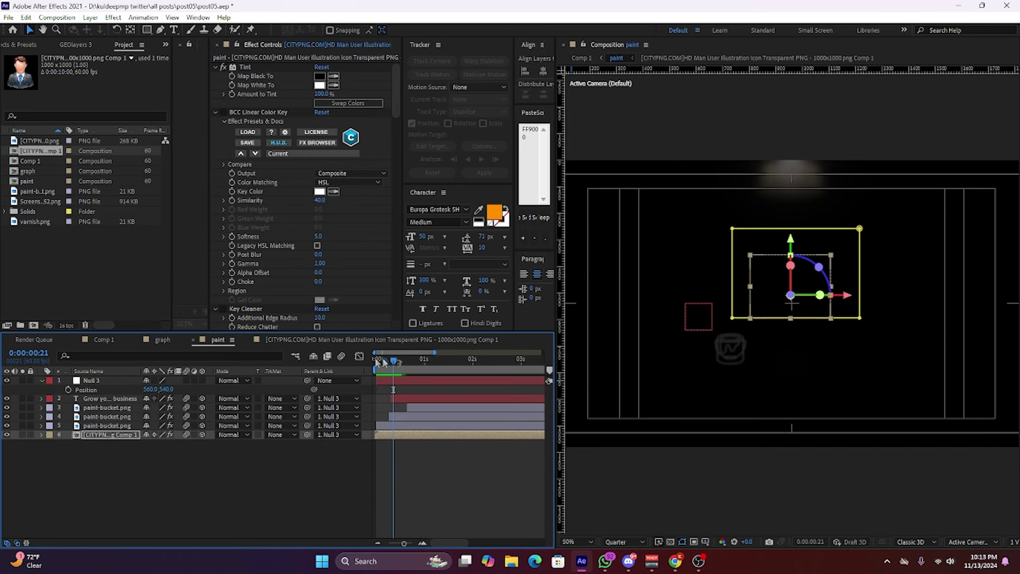
scroll(257, 202, down, 5)
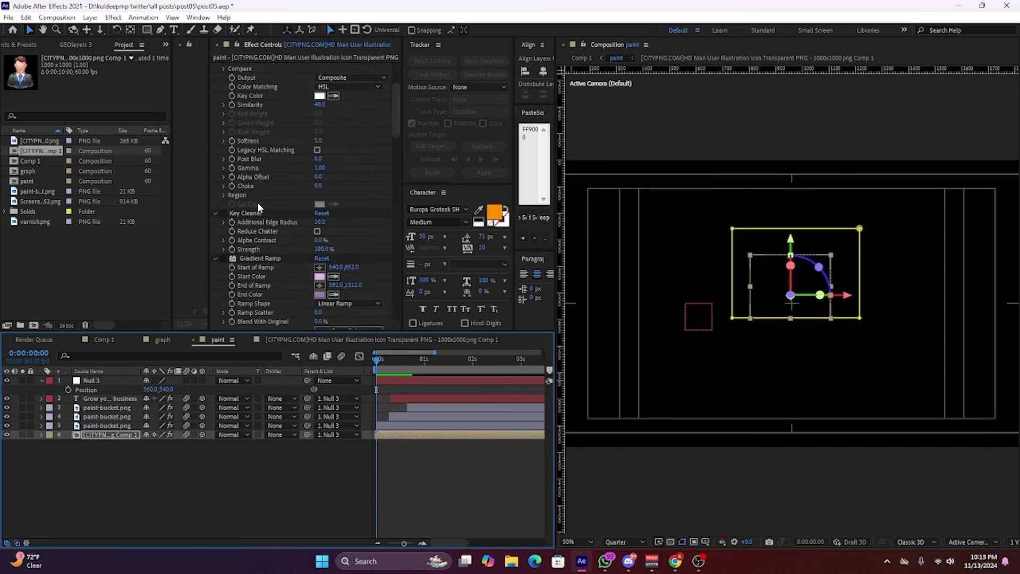
scroll(257, 202, down, 5)
drag(397, 154, 396, 298)
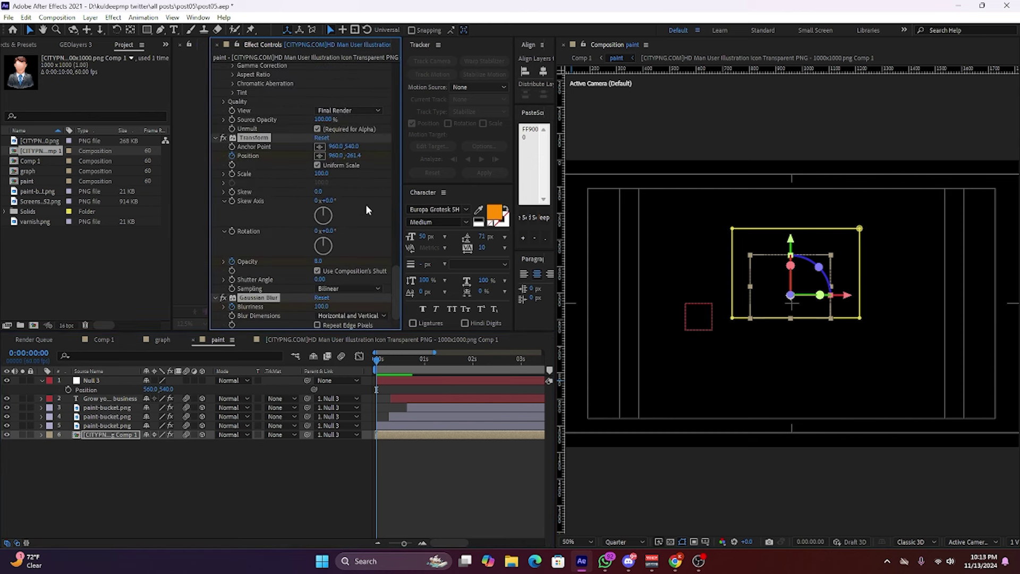
click(254, 137)
drag(421, 167, 567, 193)
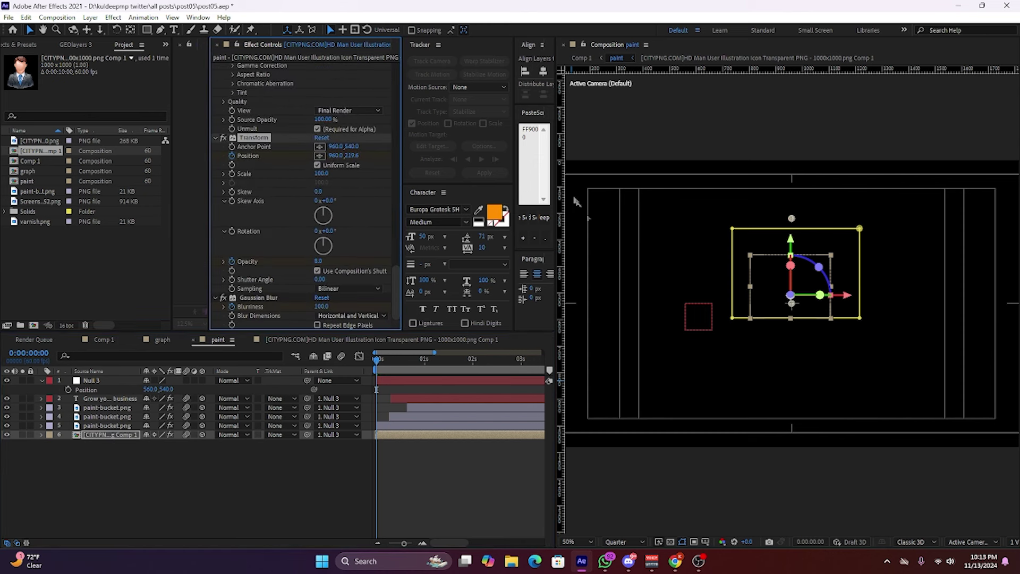
Play the updated icon motion in the paint comp, then in Comp 1 from near the start.
key(space)
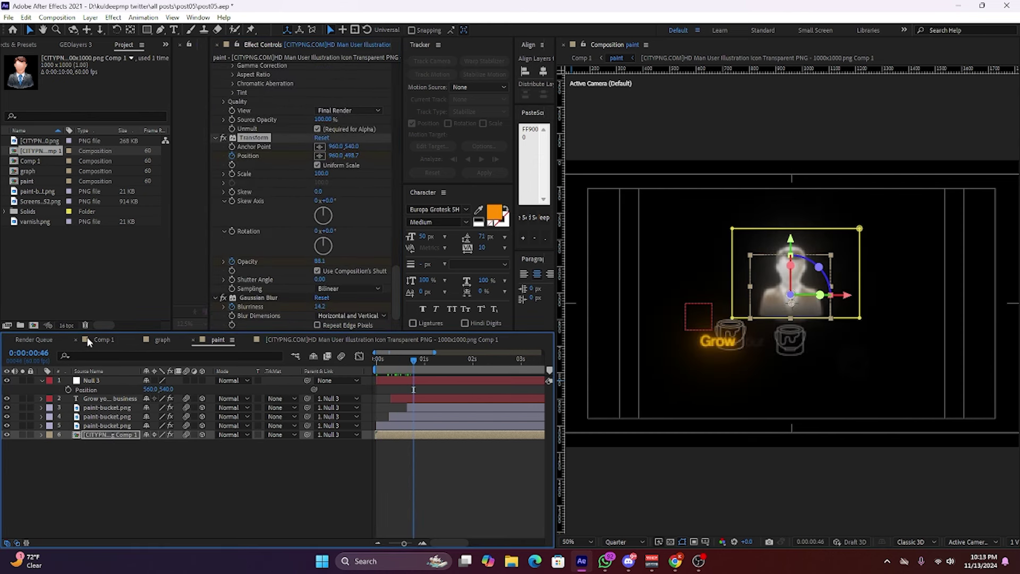
click(100, 339)
click(386, 372)
key(space)
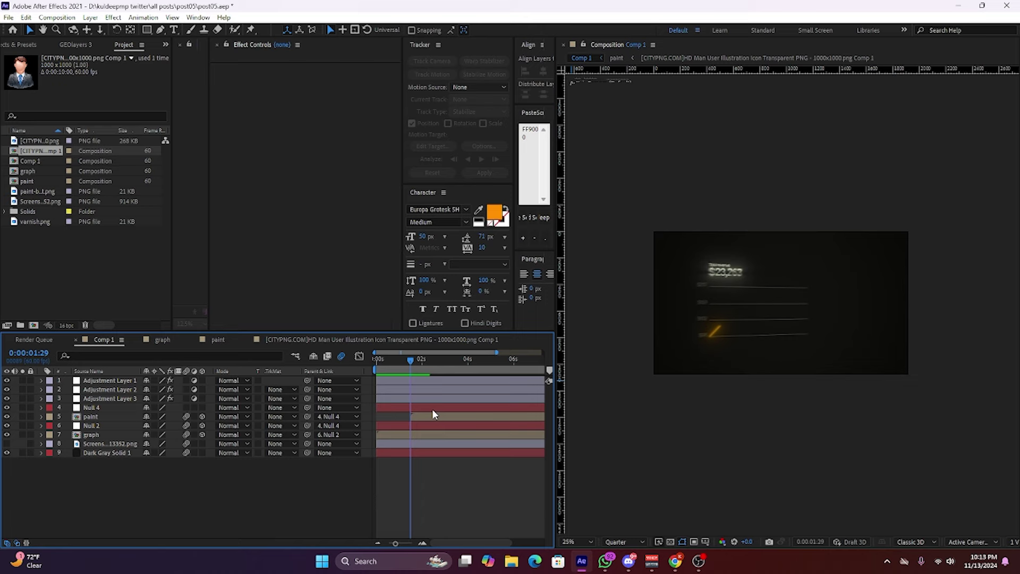
Rewatch Comp 1 from about 1:19 and stop the preview.
click(407, 363)
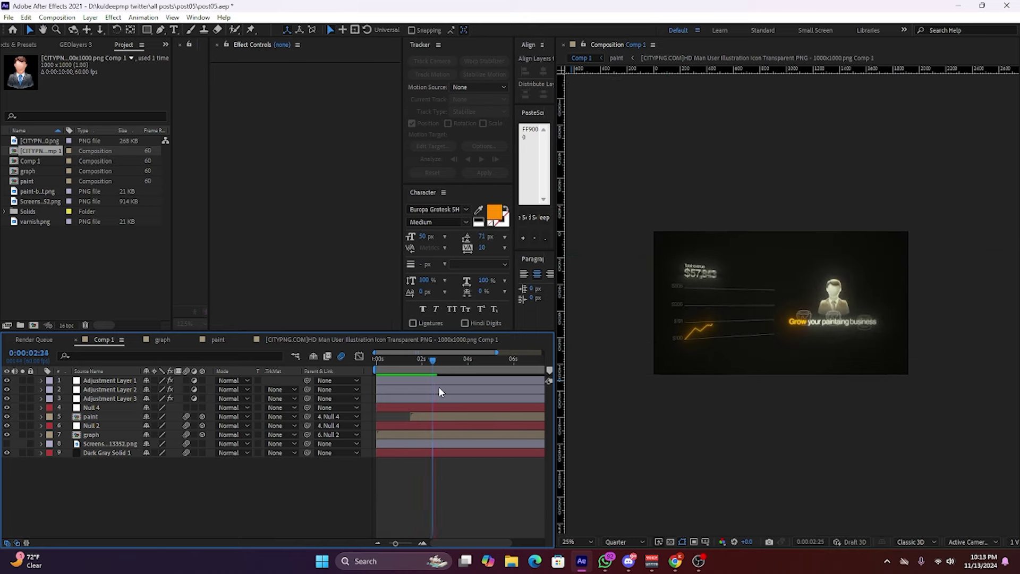
key(space)
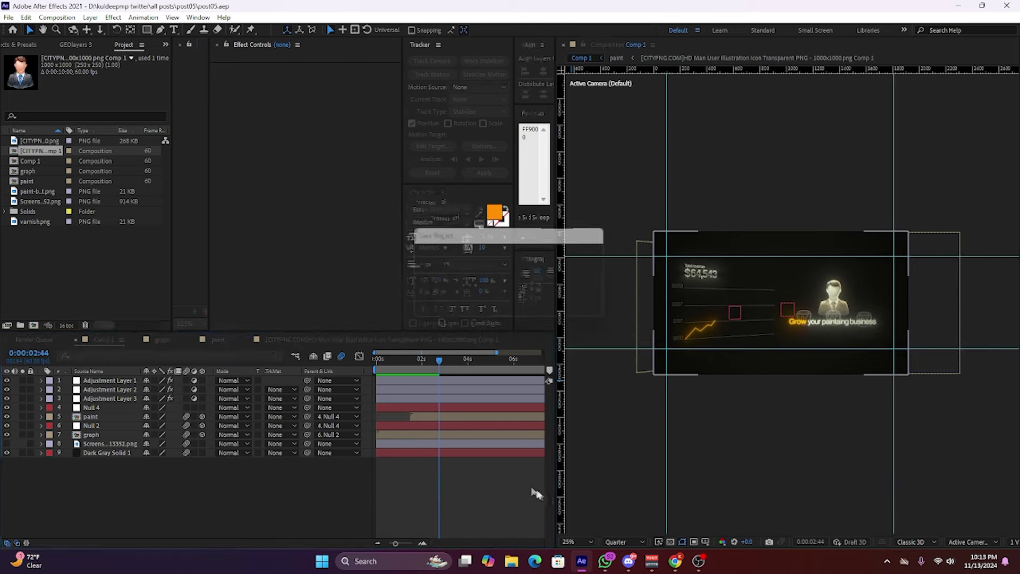